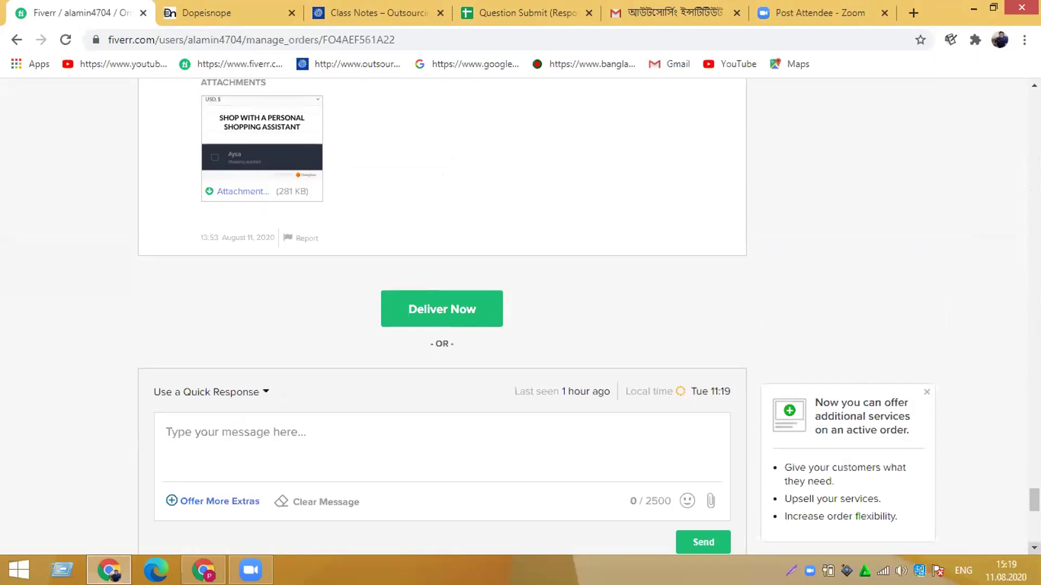
# Scroll the order conversation up to the buyer's 'Is this the way you are going to show products?' message and attachment
pyautogui.scroll(-1, 588, 316)
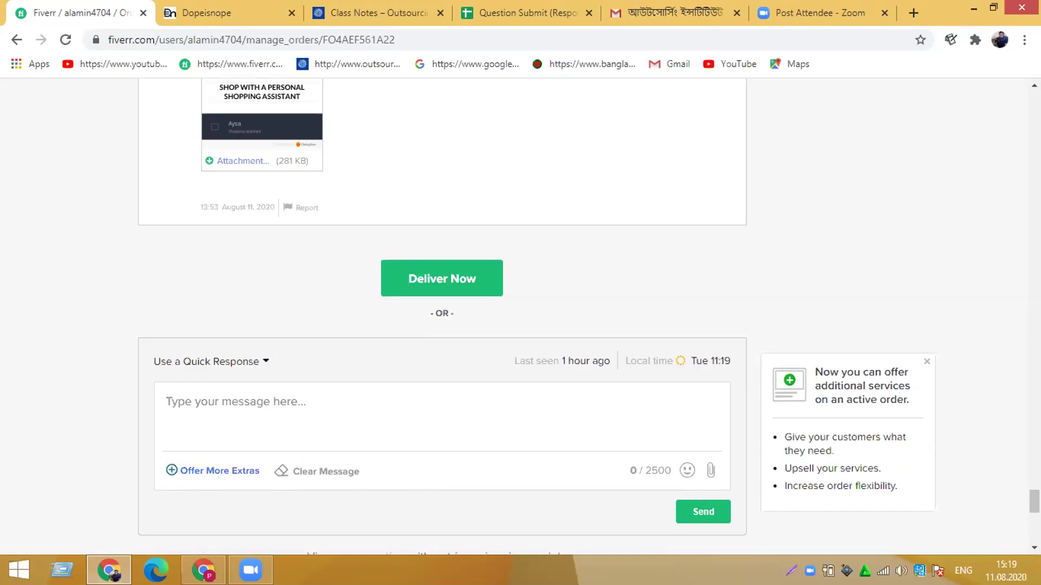
pyautogui.scroll(3, 441, 311)
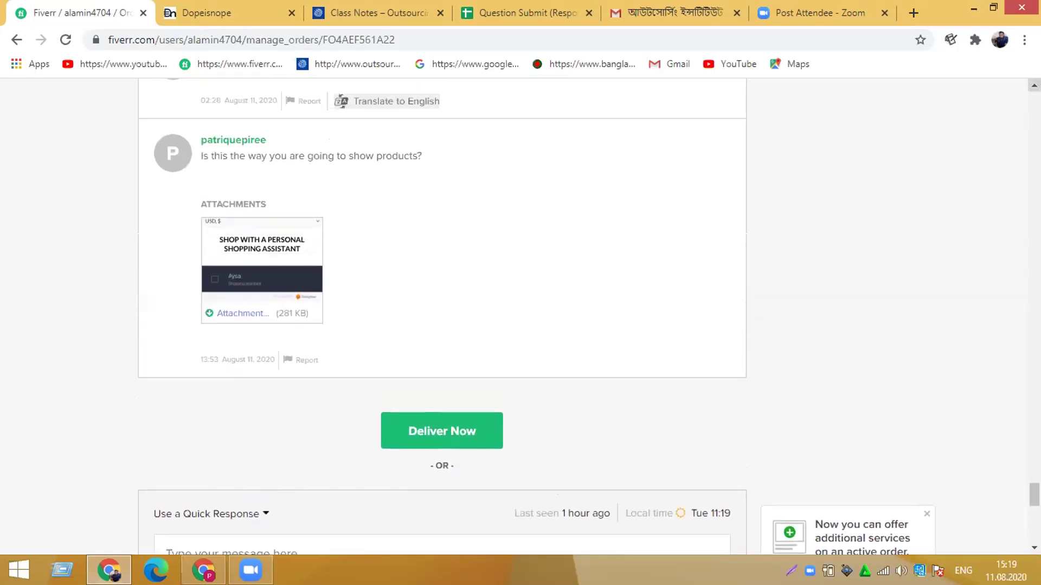
pyautogui.scroll(2, 313, 253)
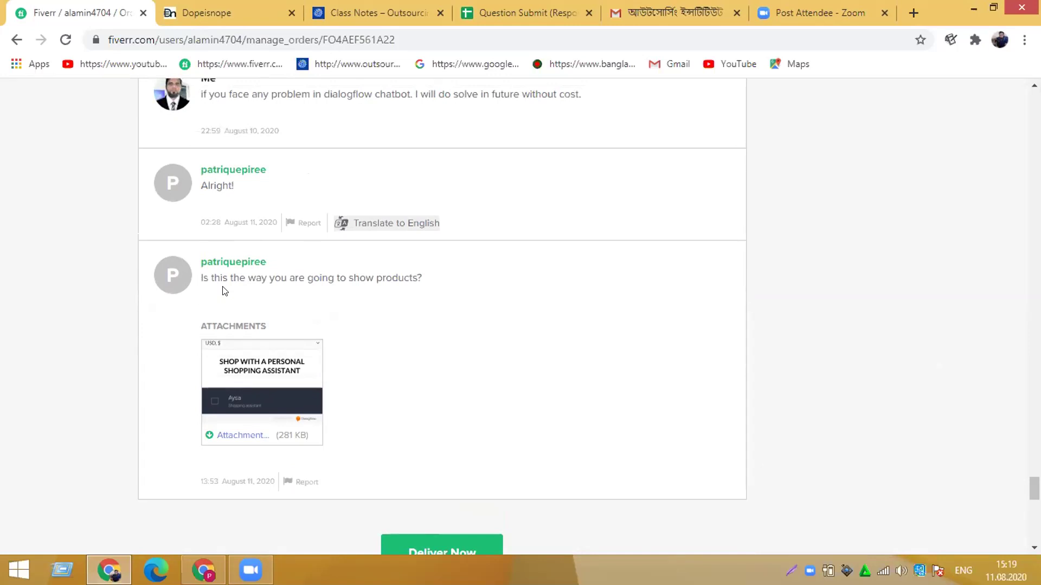
# Send 'I WANT TO BUY PRODUCT' and then 'RING' to the Dopeisnope shopping-assistant chatbot
pyautogui.click(220, 19)
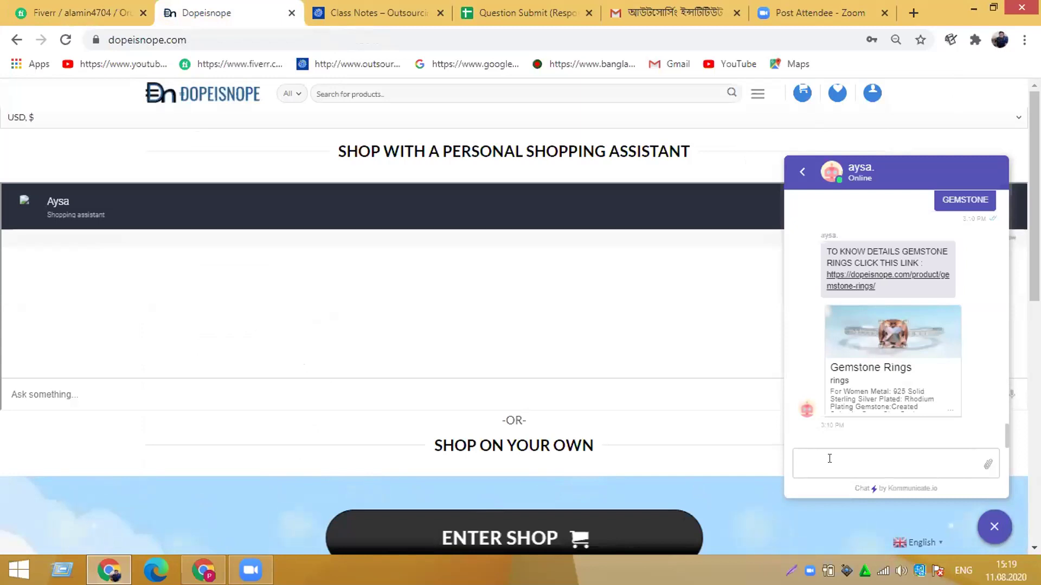
pyautogui.write('I WANT')
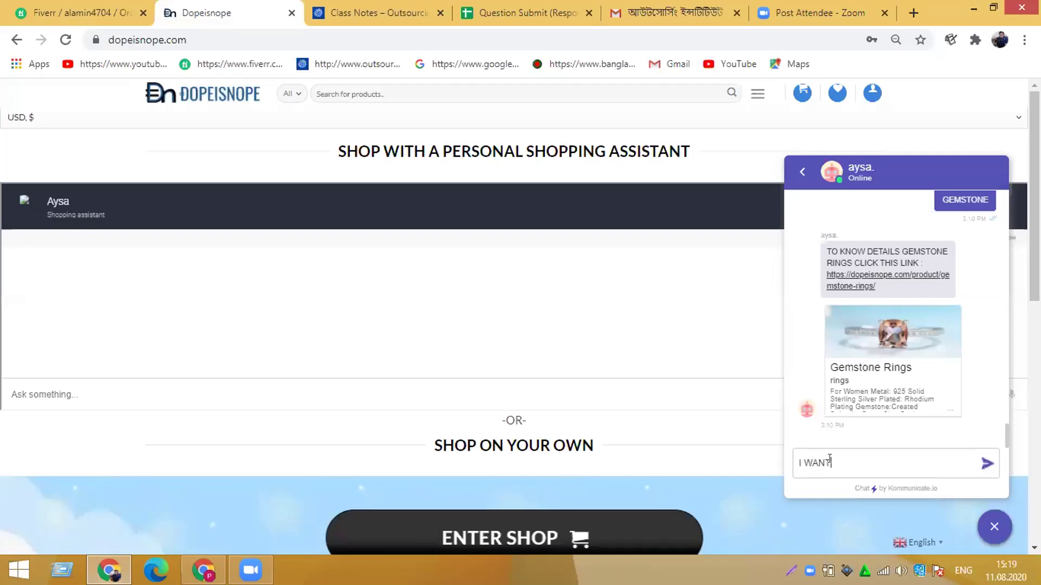
pyautogui.write(' TO BU')
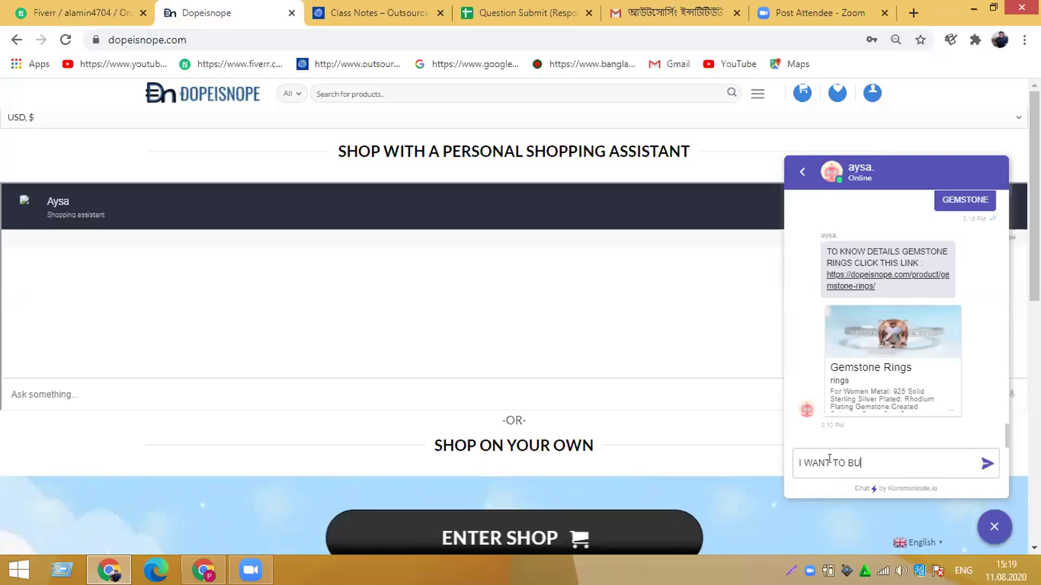
pyautogui.write('Y PRO')
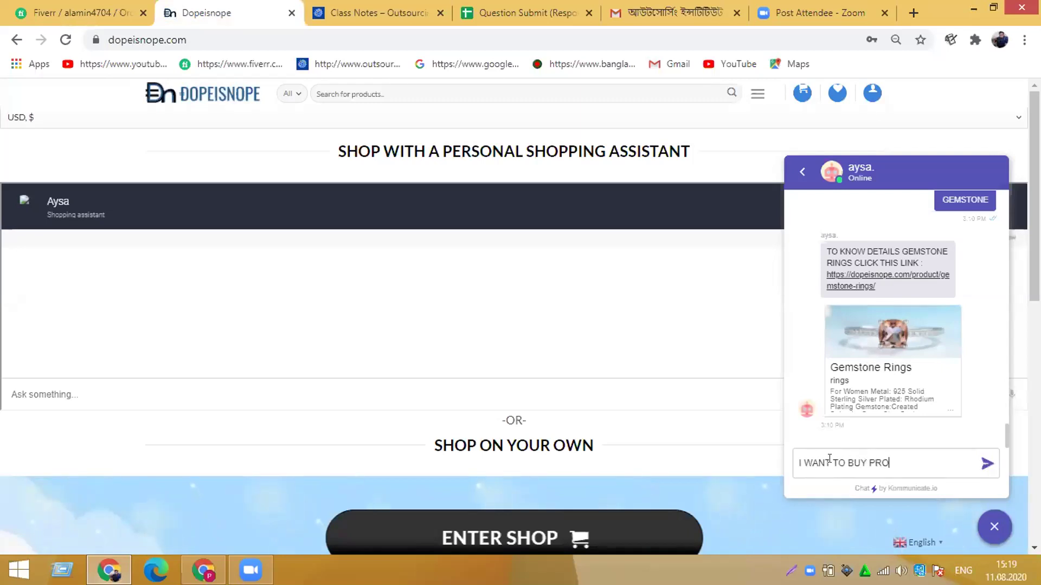
pyautogui.write('DUCT')
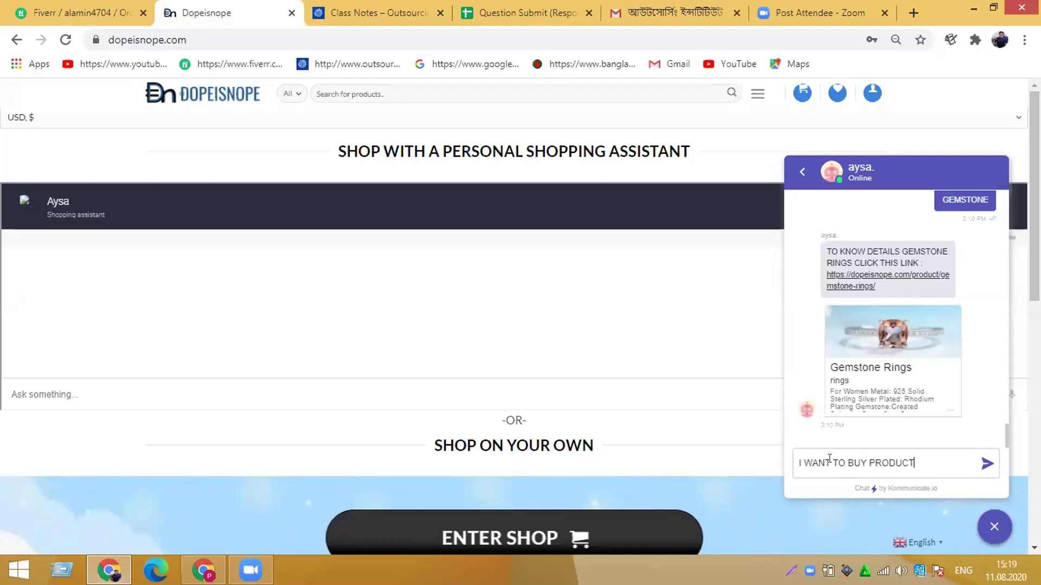
pyautogui.press('Return')
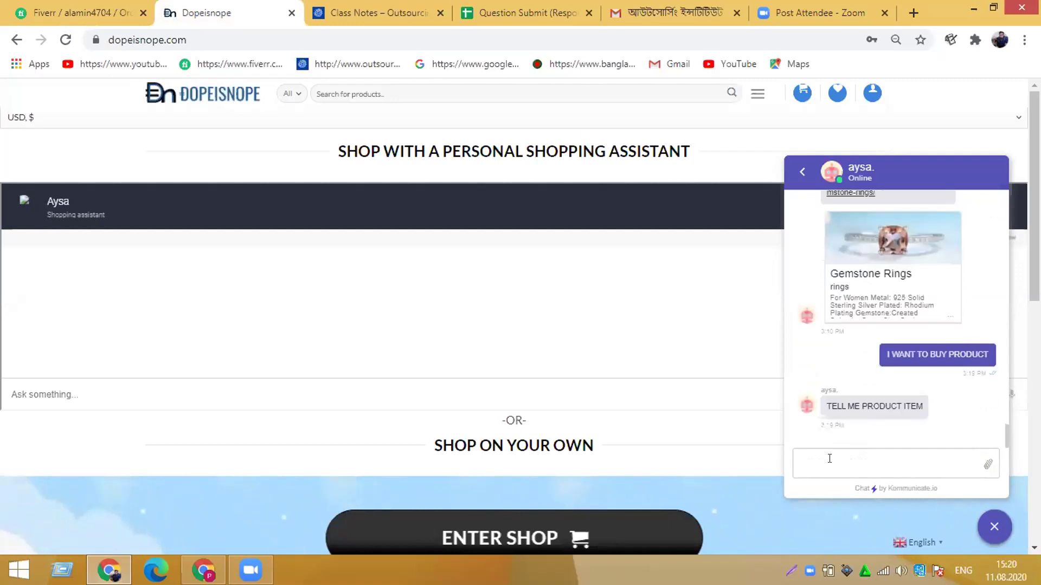
pyautogui.write('RI')
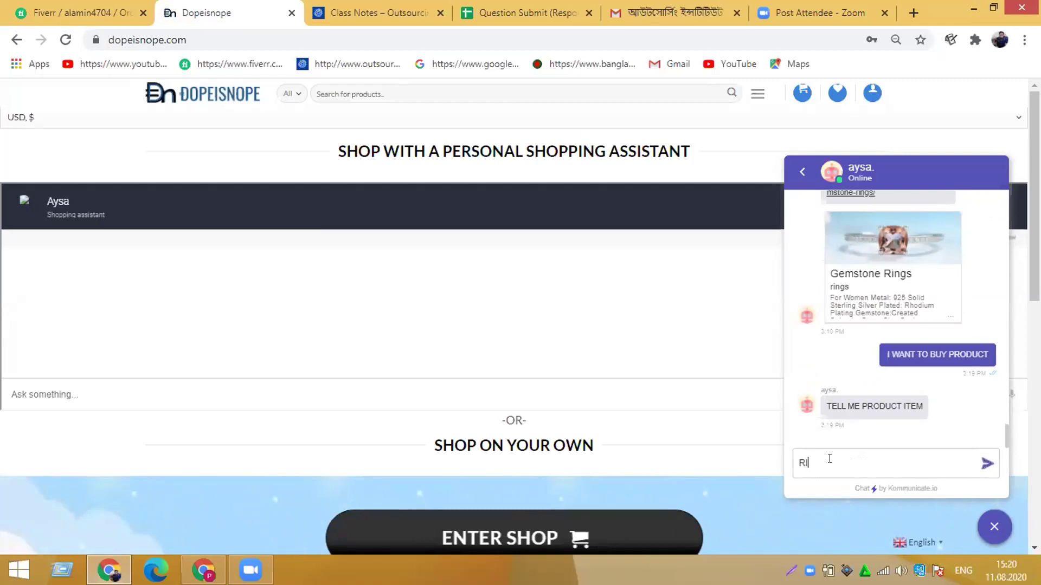
pyautogui.write('NG')
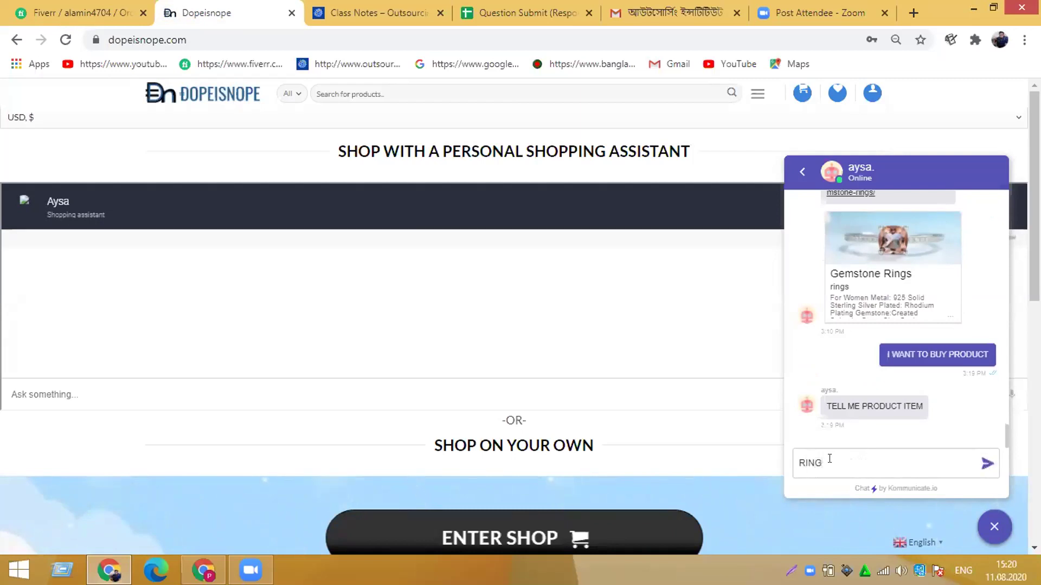
pyautogui.press('Return')
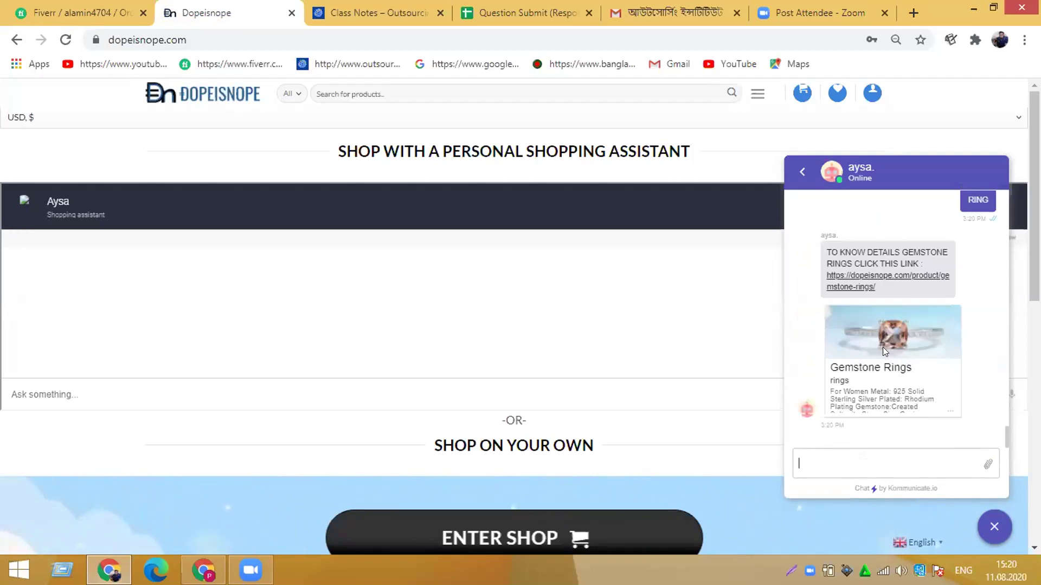
# Open the bot's Gemstone Rings product page (24,99$), open and close its chat, then return to the assistant tab
pyautogui.click(873, 276)
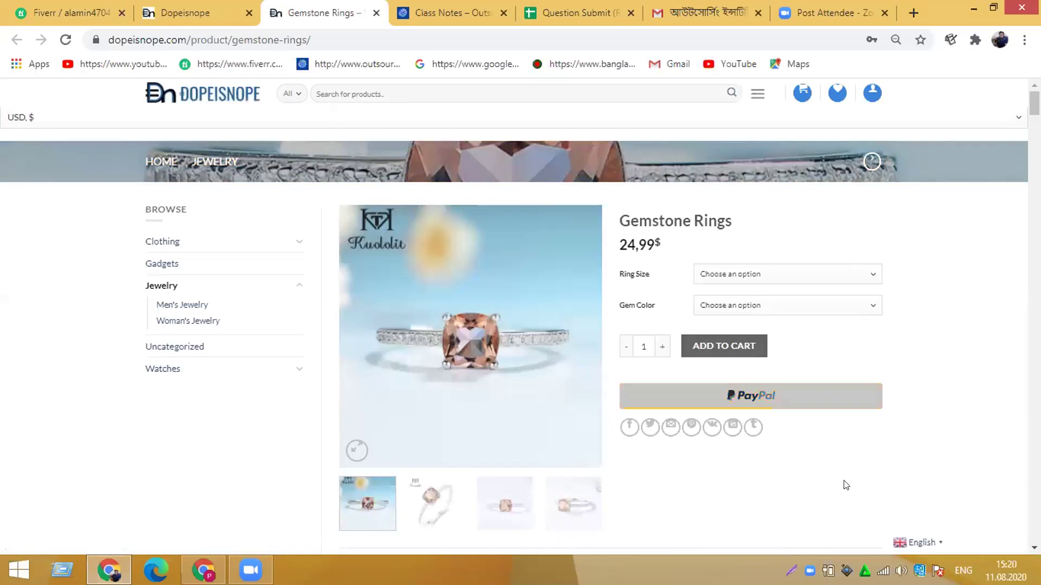
pyautogui.click(1000, 537)
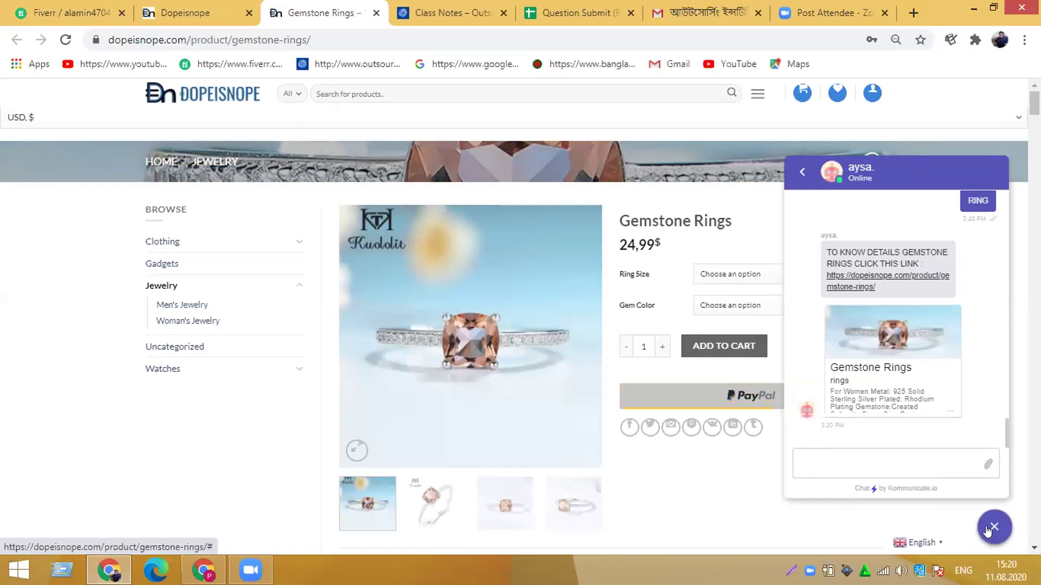
pyautogui.click(987, 530)
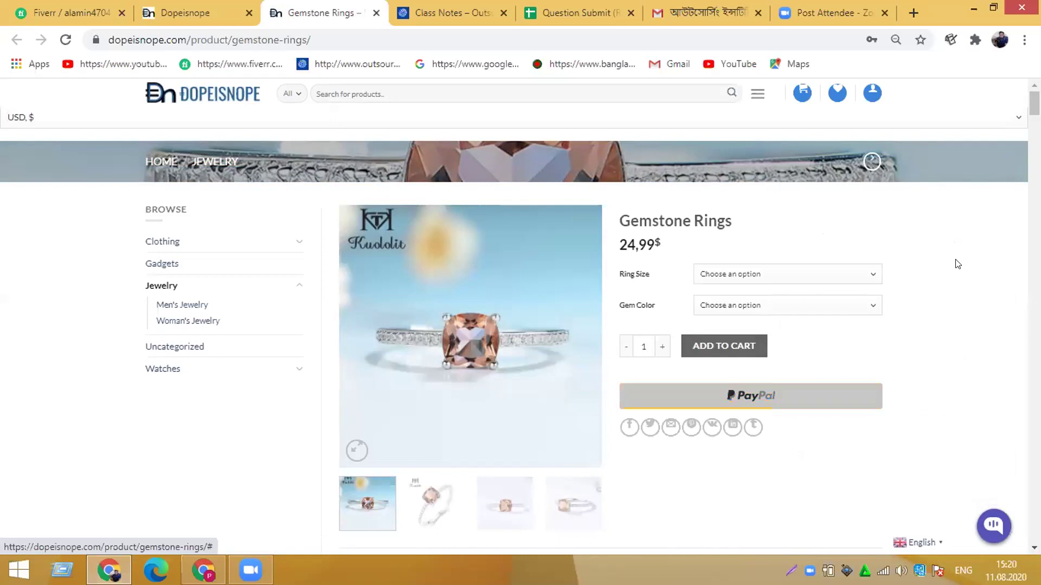
pyautogui.click(198, 16)
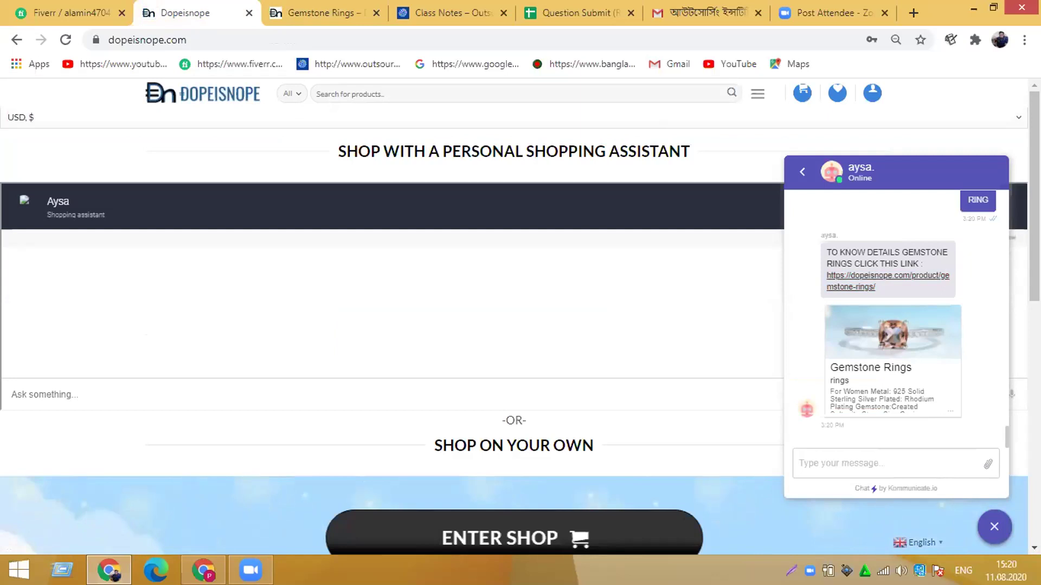
pyautogui.scroll(-1, 1003, 441)
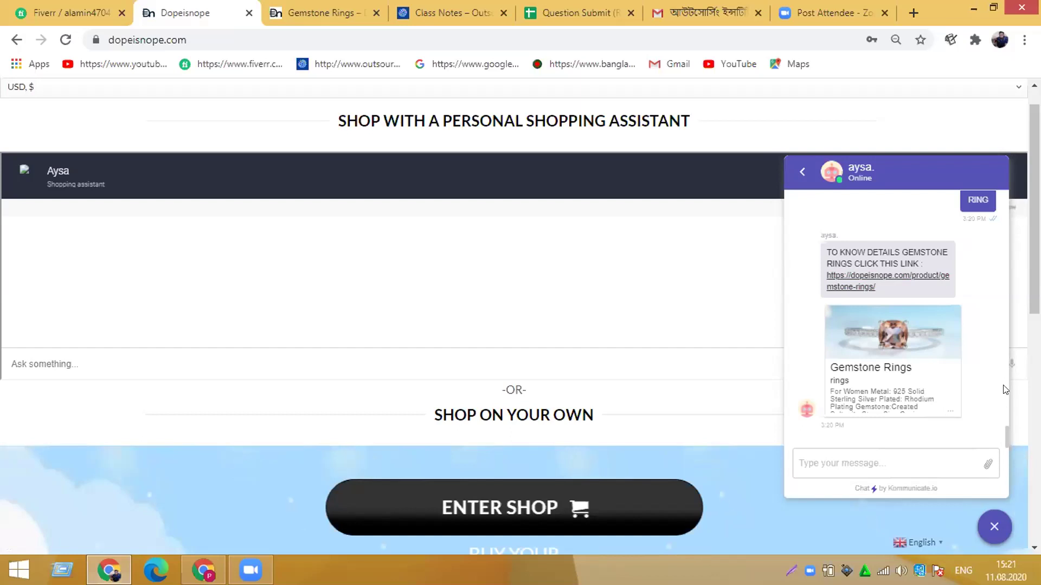
pyautogui.scroll(1, 1004, 390)
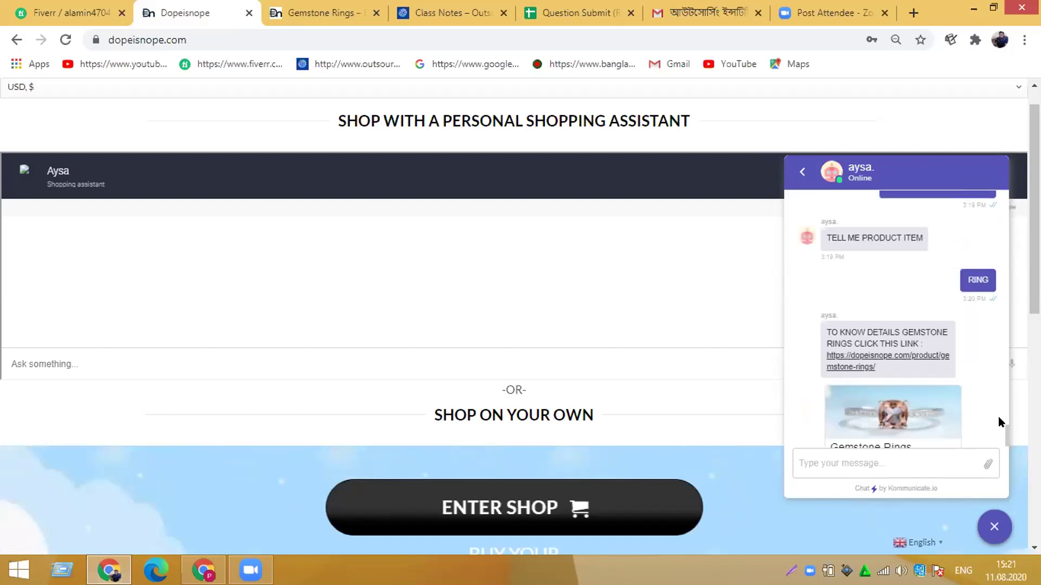
pyautogui.scroll(3, 1001, 419)
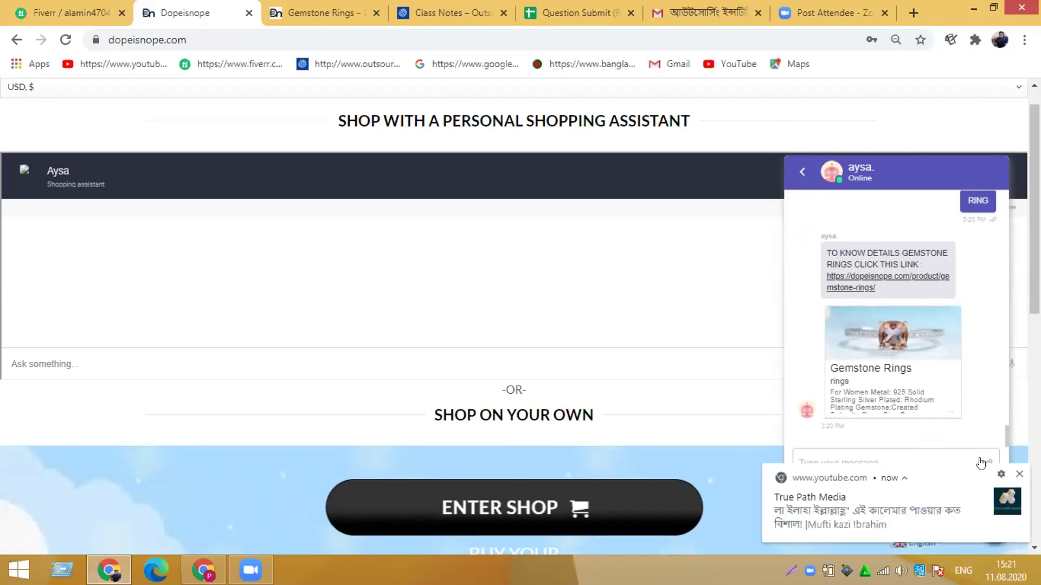
pyautogui.click(1019, 476)
pyautogui.click(846, 456)
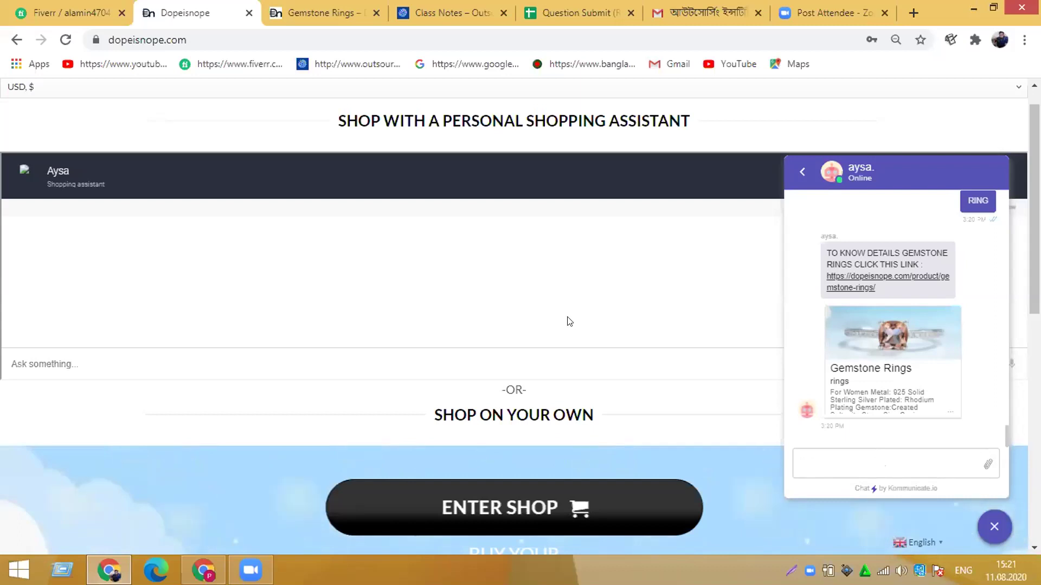
pyautogui.scroll(1, 979, 306)
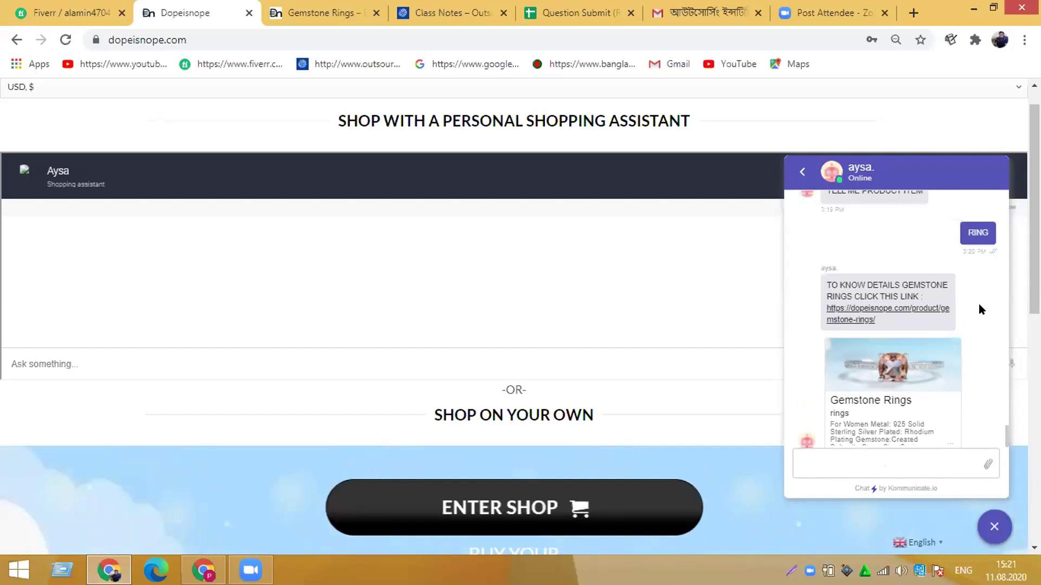
pyautogui.scroll(1, 980, 310)
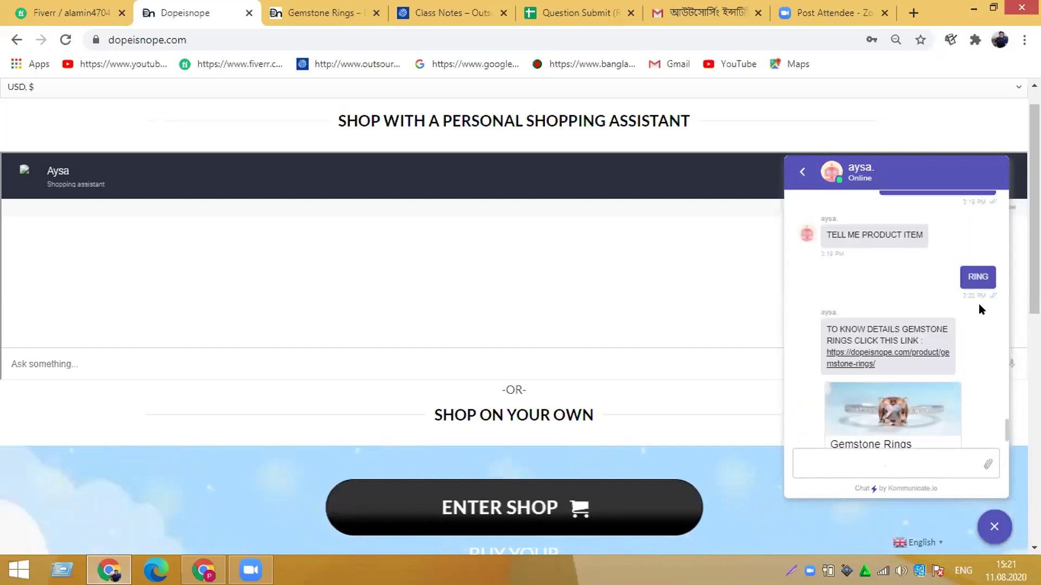
pyautogui.scroll(2, 979, 305)
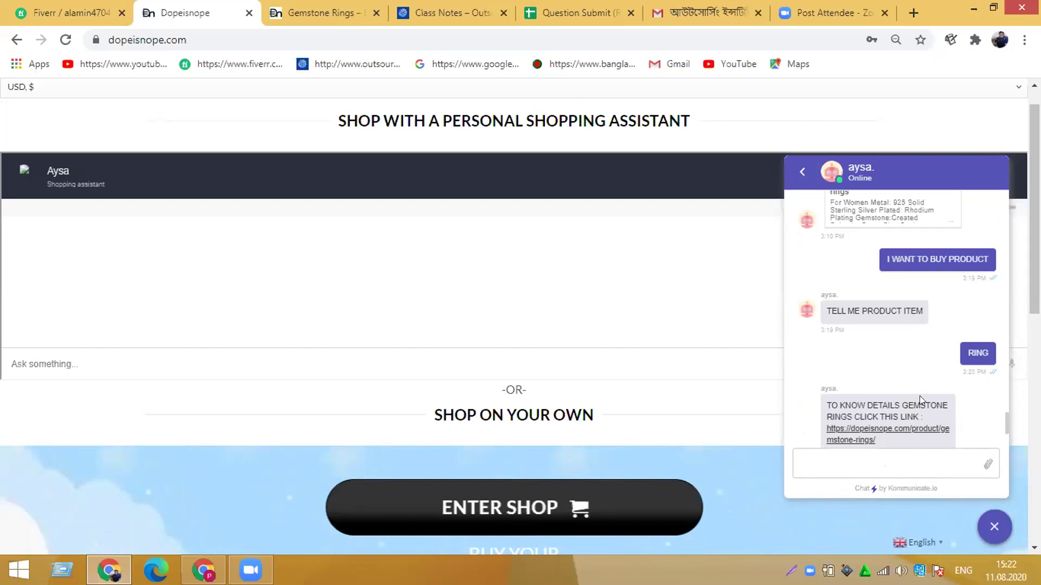
pyautogui.scroll(3, 1003, 429)
pyautogui.scroll(-3, 1004, 432)
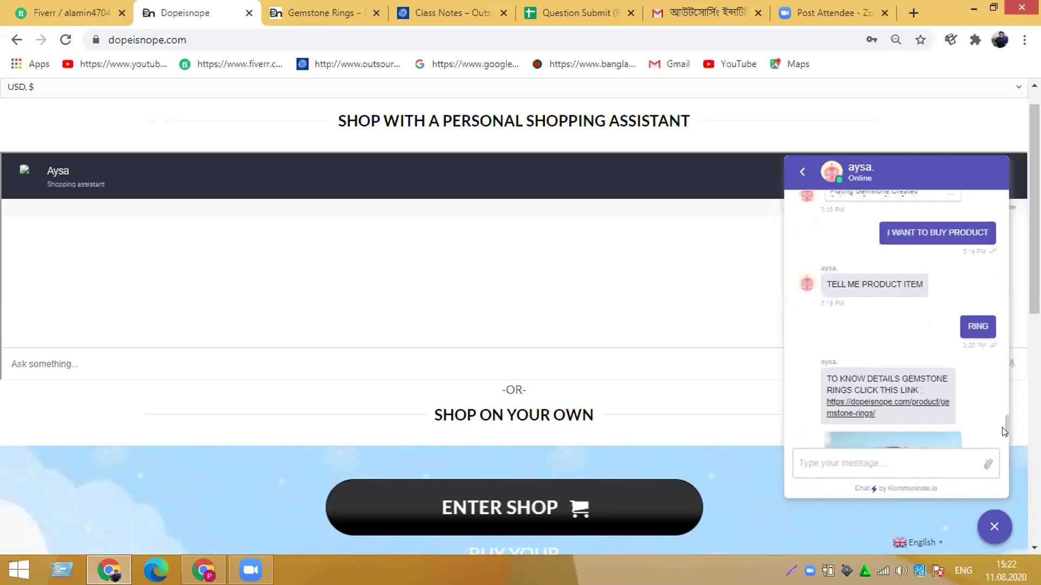
pyautogui.scroll(-1, 1003, 432)
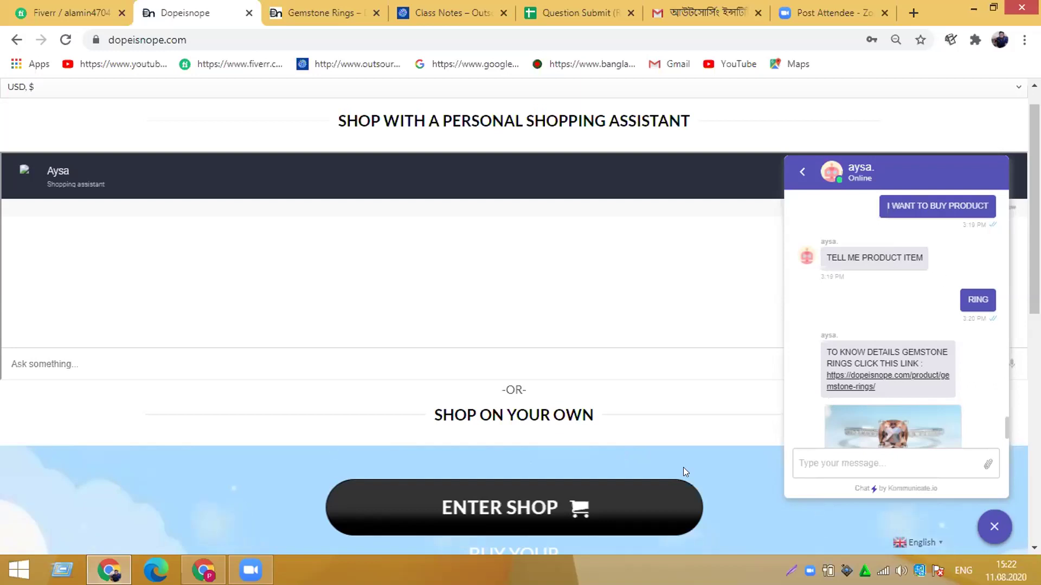
pyautogui.click(229, 371)
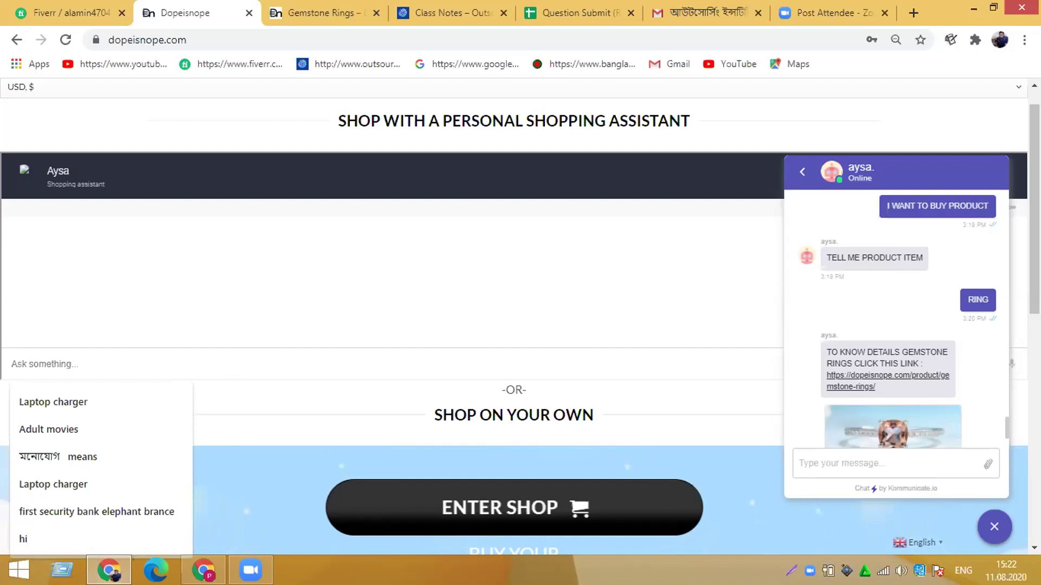
# Abandon a first Print-key capture of the tab bar, then restart capture from the Lightshot tray icon
pyautogui.press('Print')
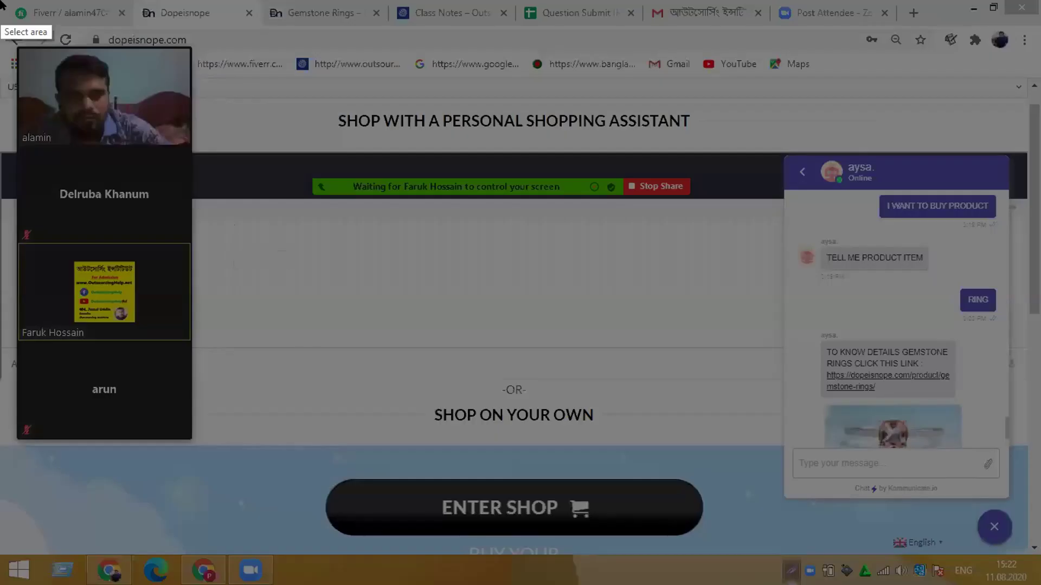
pyautogui.moveTo(2, 3); pyautogui.dragTo(364, 53)
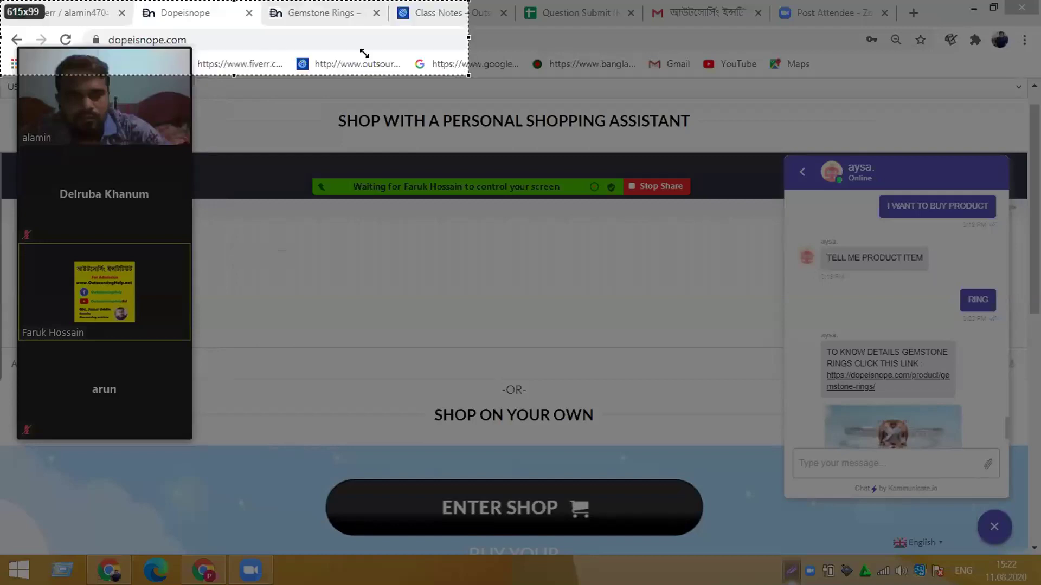
pyautogui.rightClick(239, 258)
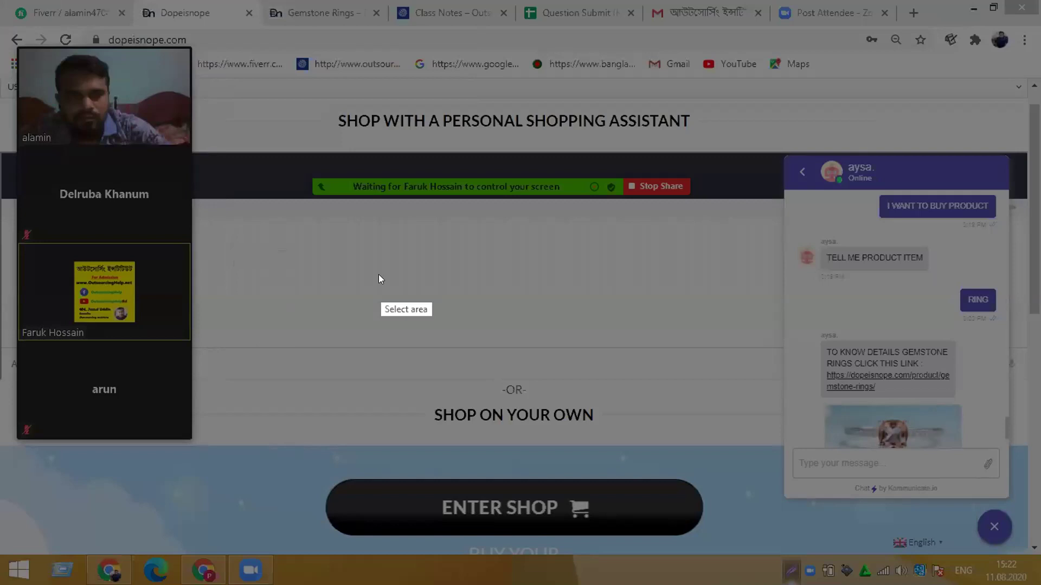
pyautogui.press('Escape')
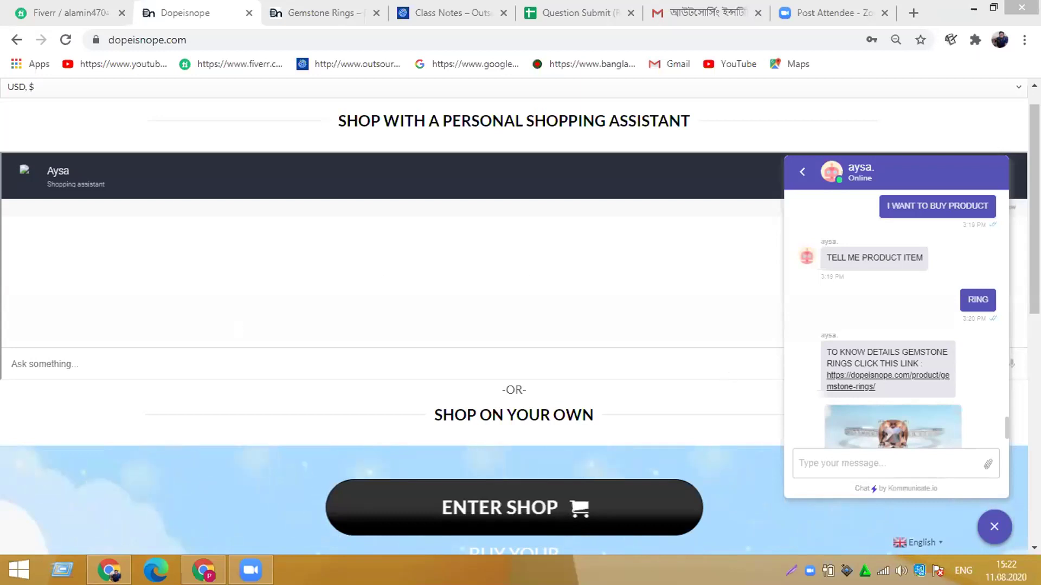
pyautogui.click(791, 570)
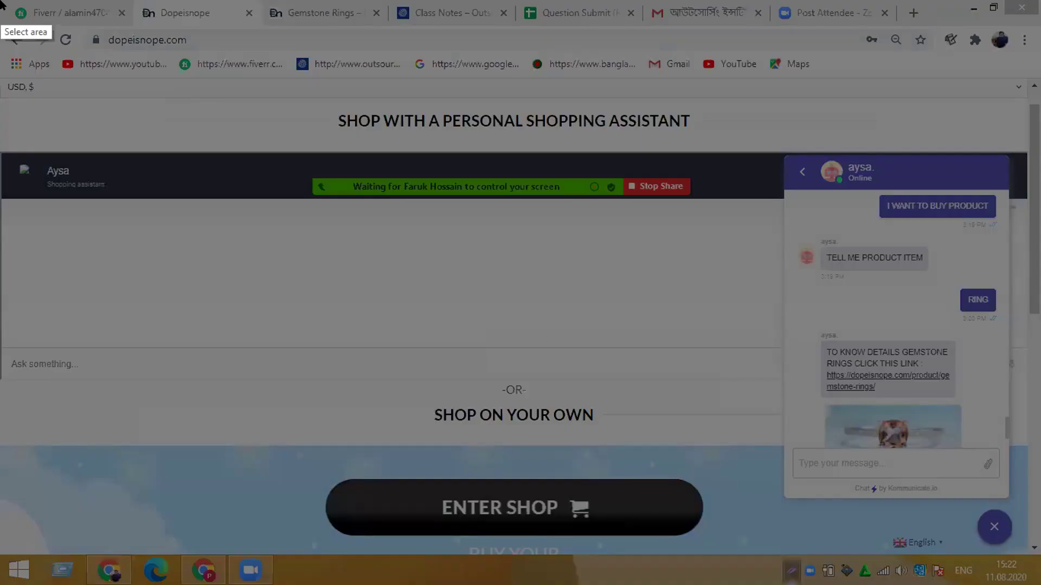
# Select the whole screen for capture, then draw and undo a red pen circle around the chat header
pyautogui.moveTo(1, 1); pyautogui.dragTo(1040, 584)
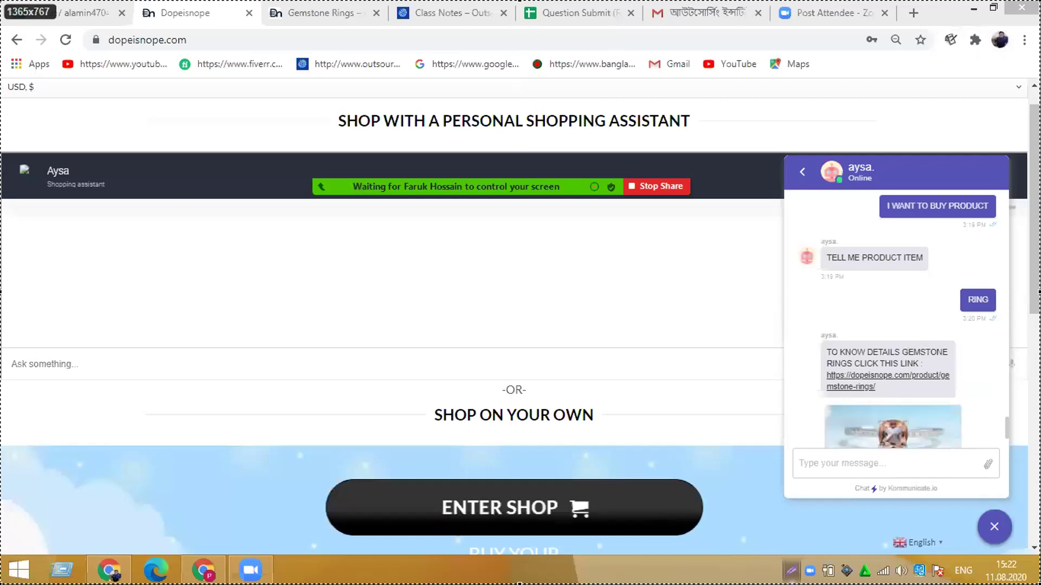
pyautogui.moveTo(1040, 584); pyautogui.dragTo(1039, 584)
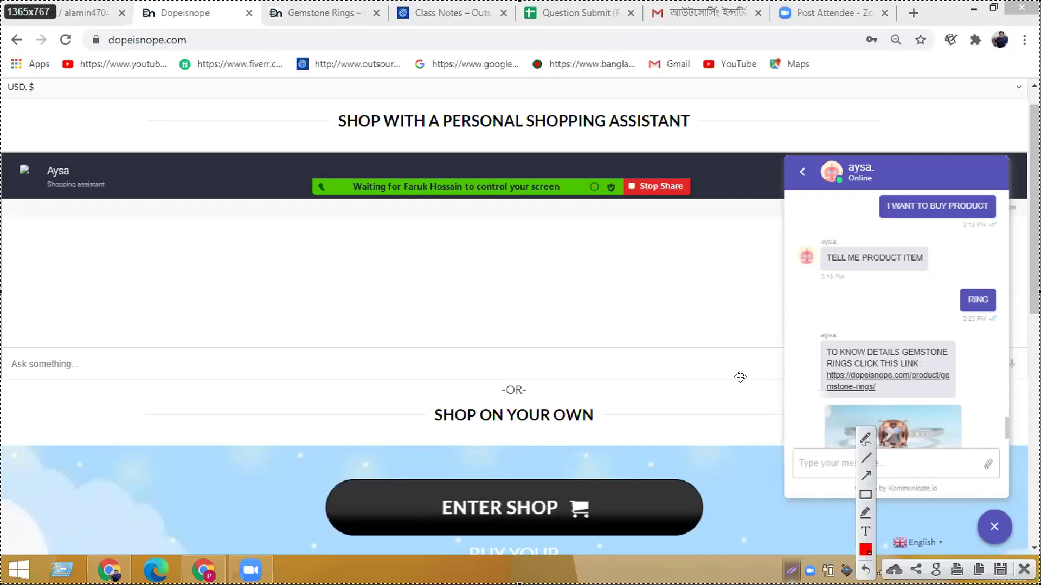
pyautogui.click(863, 439)
pyautogui.moveTo(800, 173); pyautogui.dragTo(856, 130)
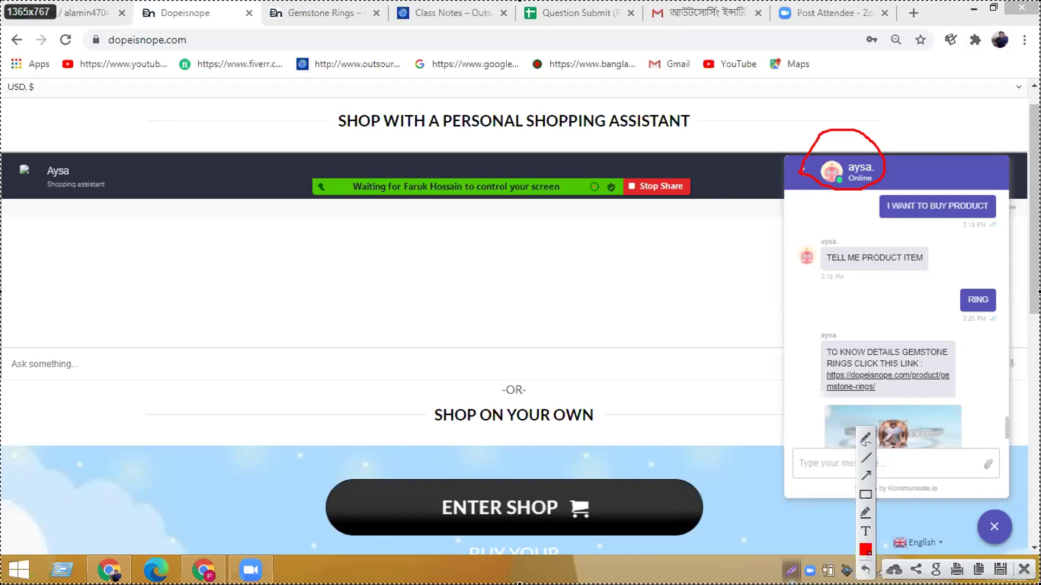
pyautogui.click(866, 569)
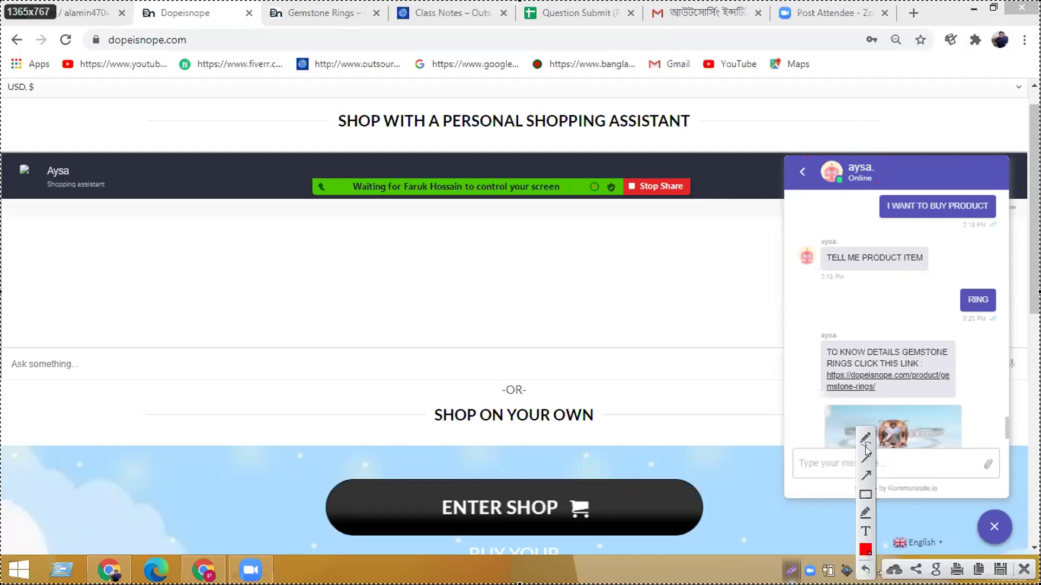
# Draw a red rectangle around the ring chat panel
pyautogui.click(864, 494)
pyautogui.click(1023, 570)
pyautogui.moveTo(991, 488); pyautogui.dragTo(1019, 517)
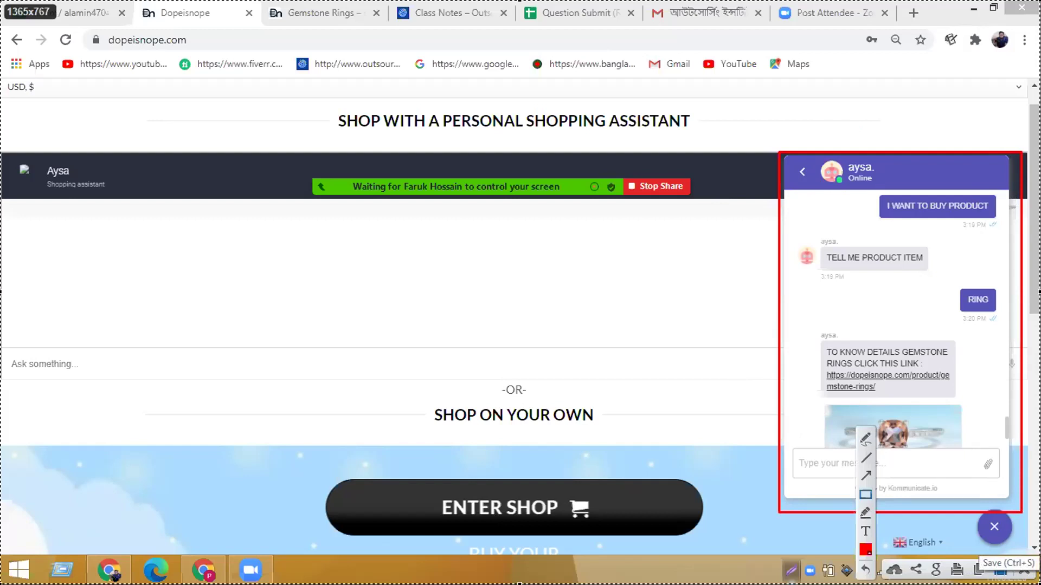
# Save the annotated capture as CHATBOT.png on the Desktop after This PC refuses the save
pyautogui.click(1000, 569)
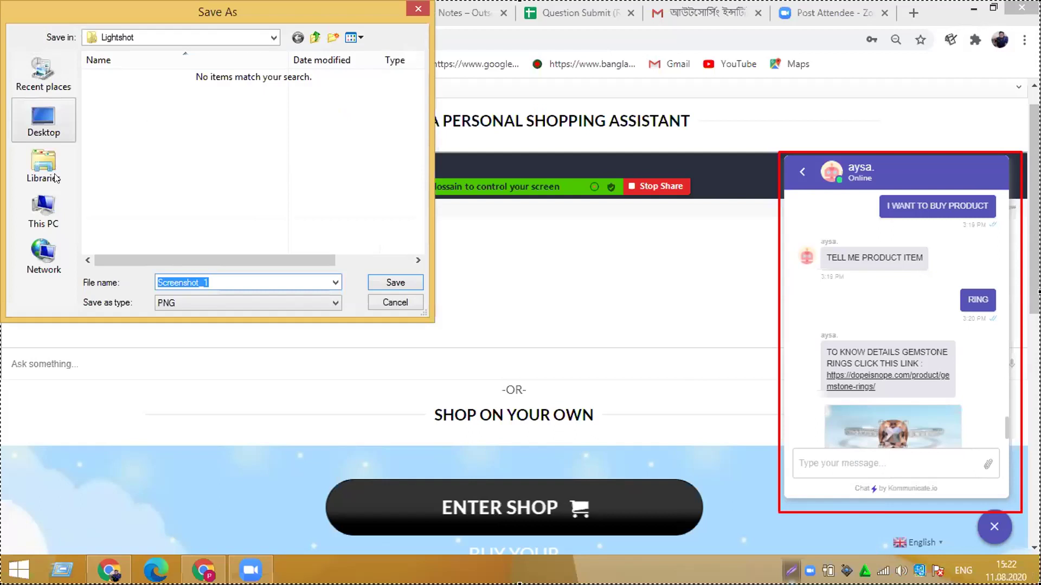
pyautogui.click(51, 224)
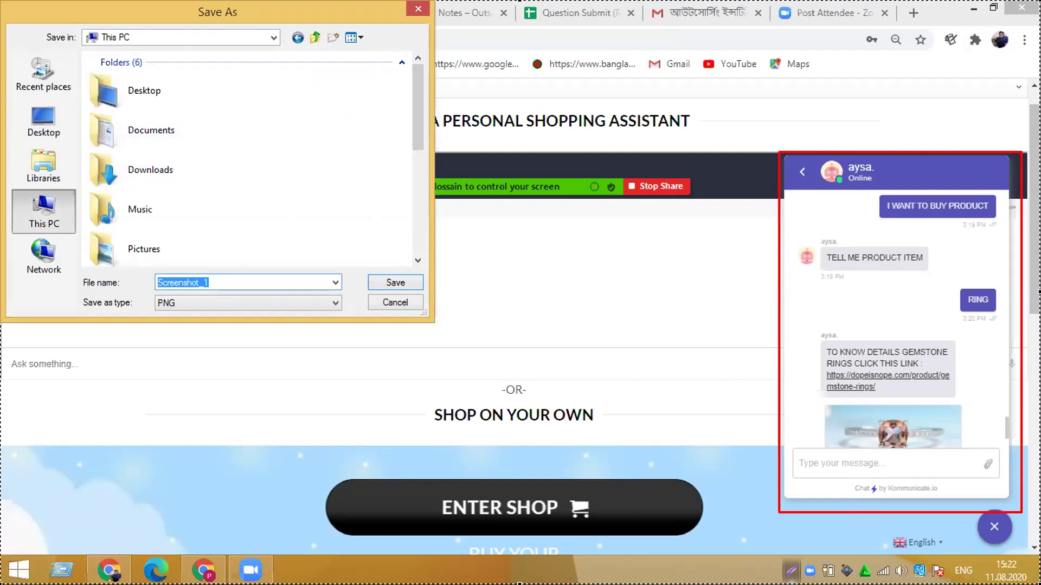
pyautogui.write('CHATBOT')
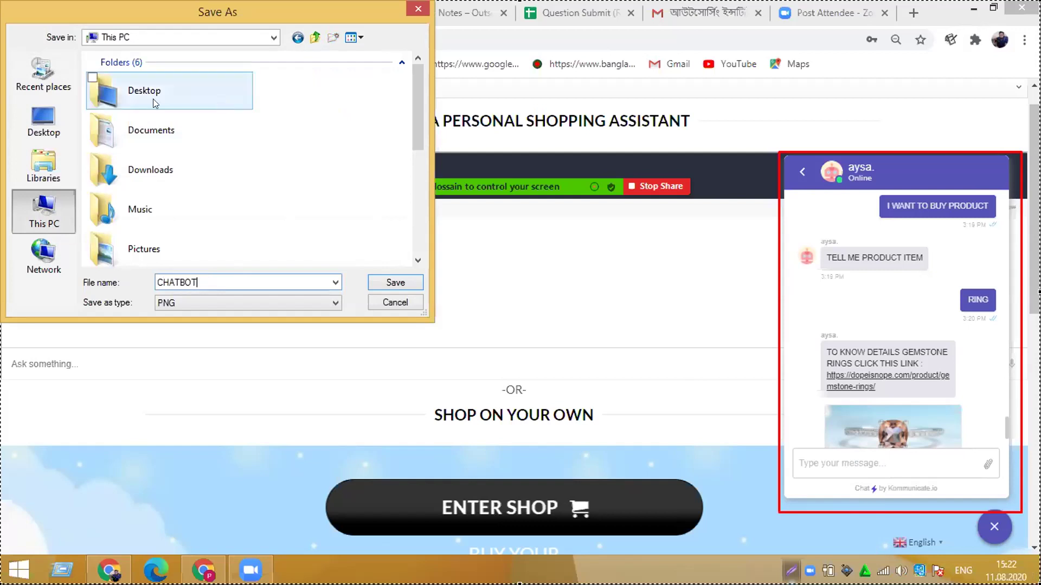
pyautogui.press('Tab')
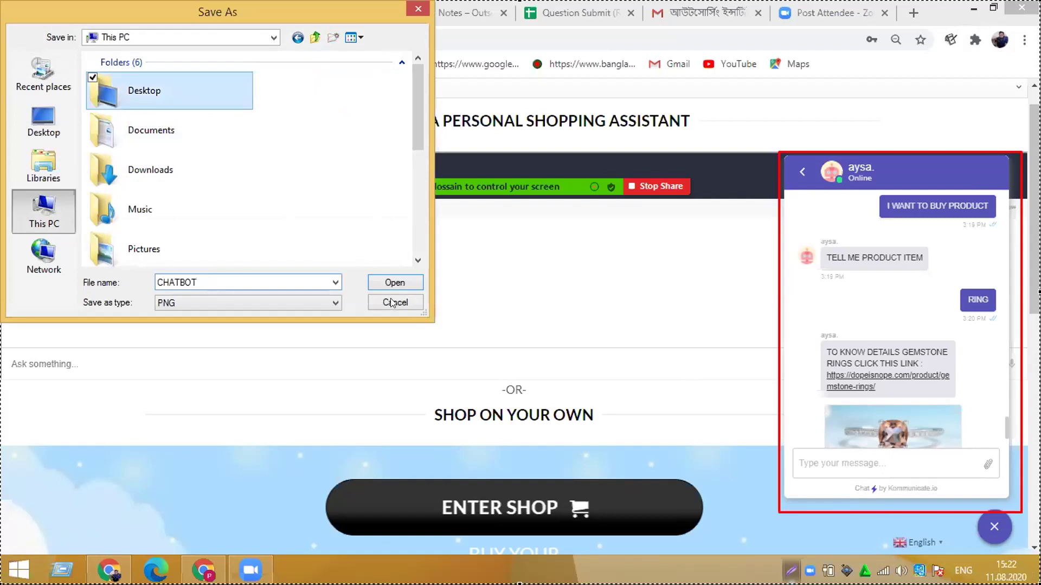
pyautogui.click(417, 263)
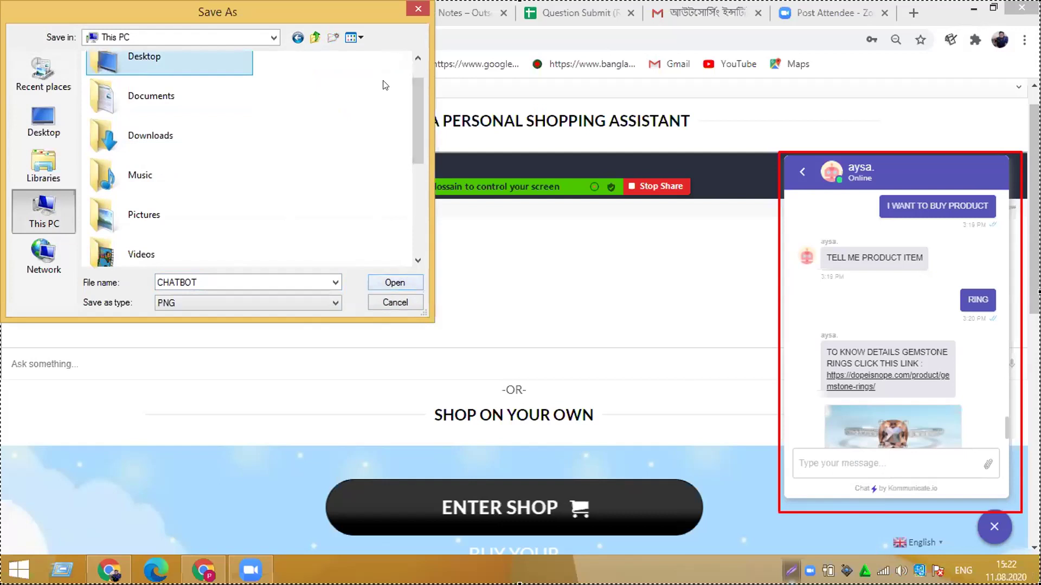
pyautogui.click(418, 59)
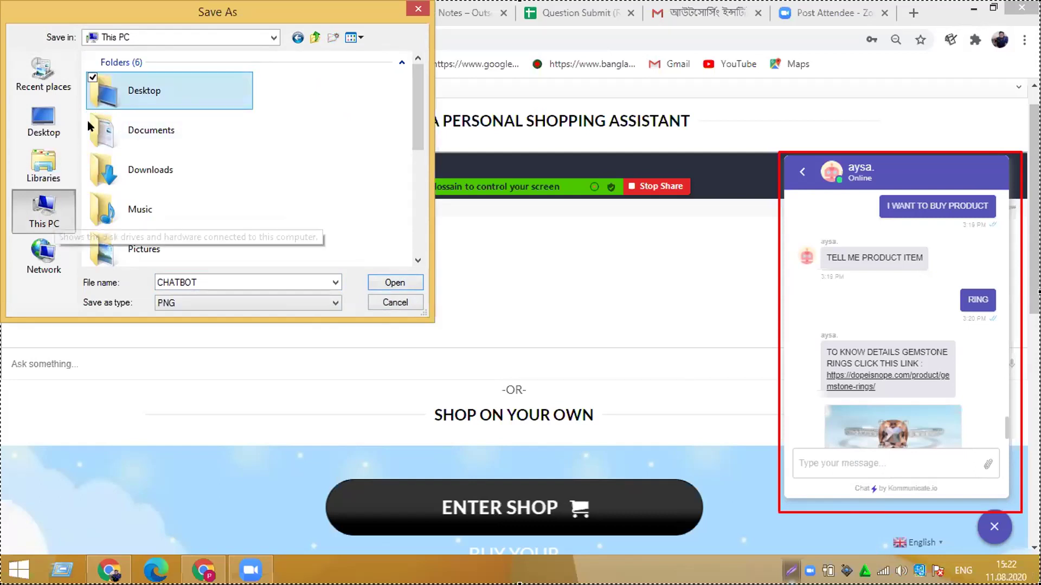
pyautogui.click(92, 77)
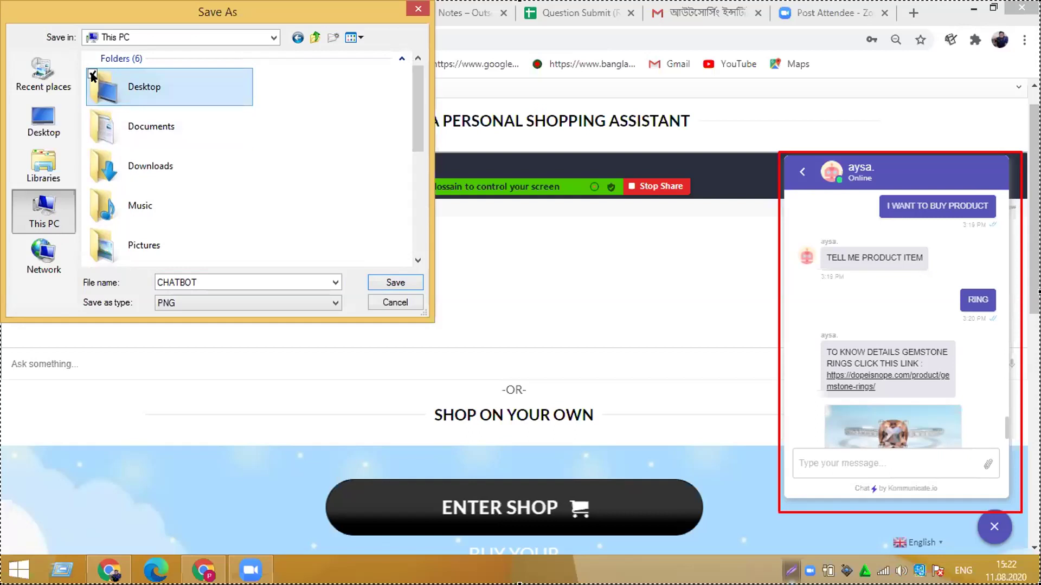
pyautogui.click(91, 164)
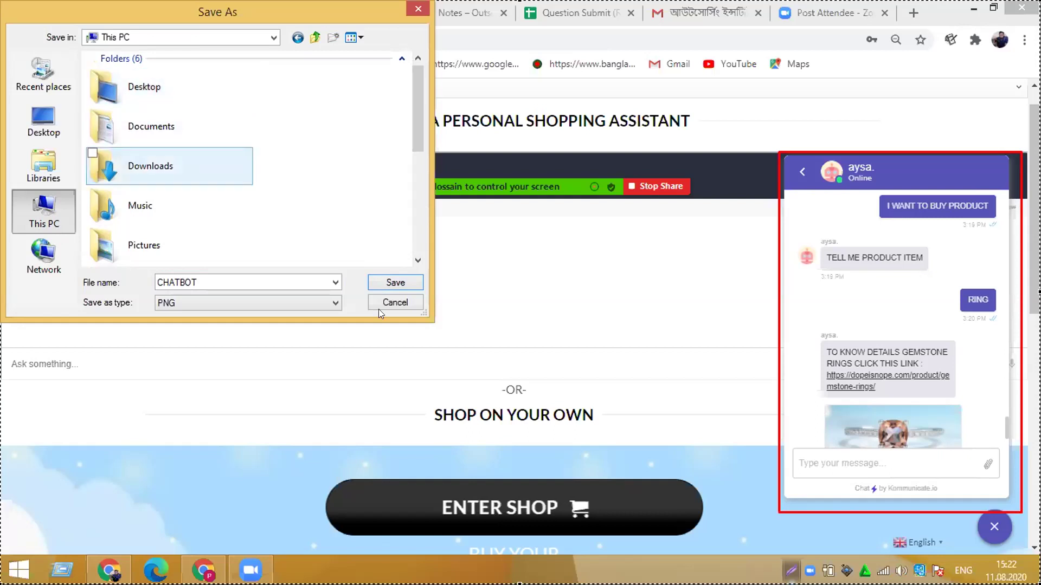
pyautogui.click(397, 283)
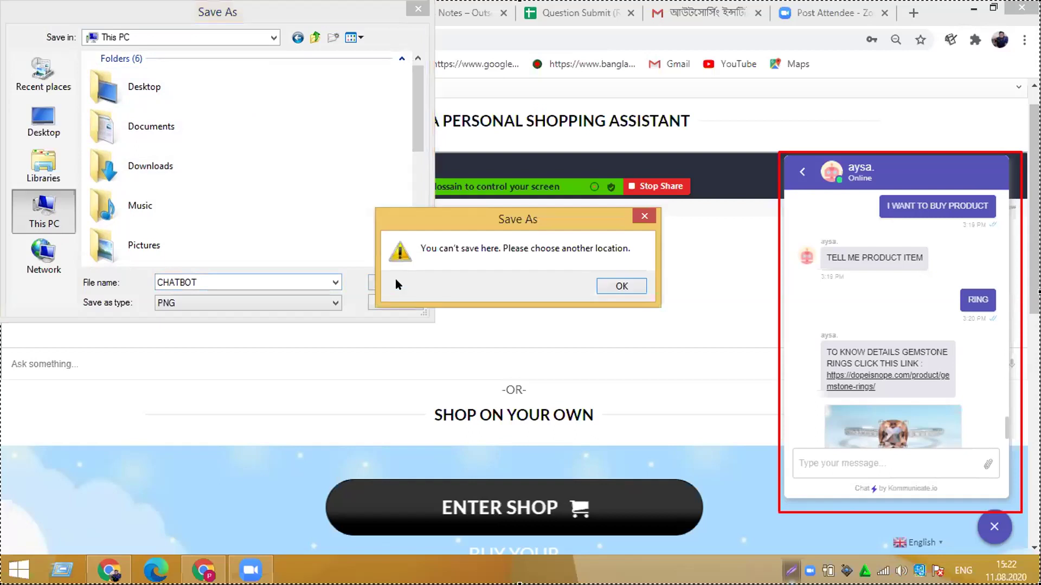
pyautogui.click(616, 285)
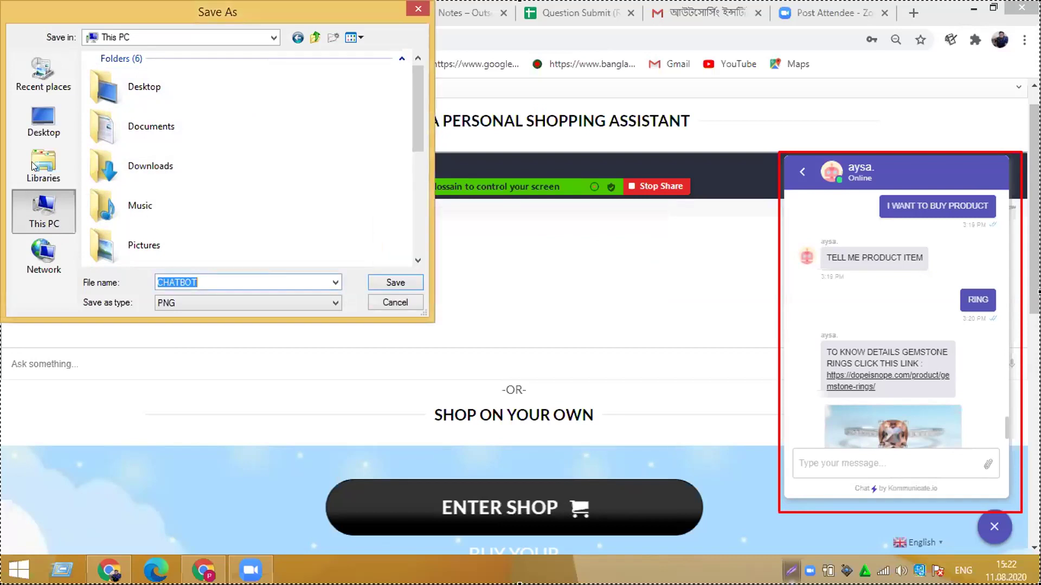
pyautogui.click(37, 115)
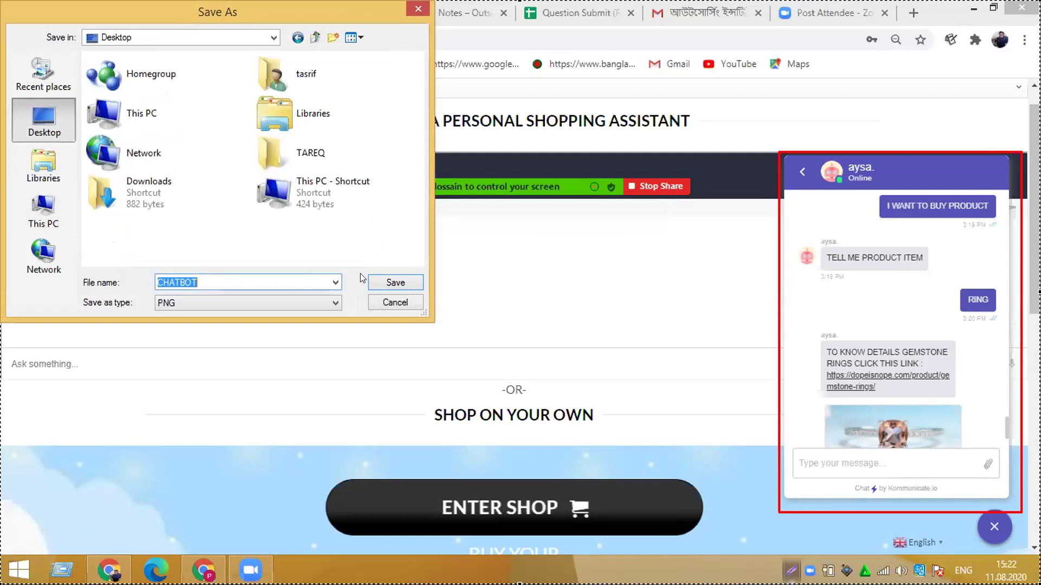
pyautogui.click(391, 283)
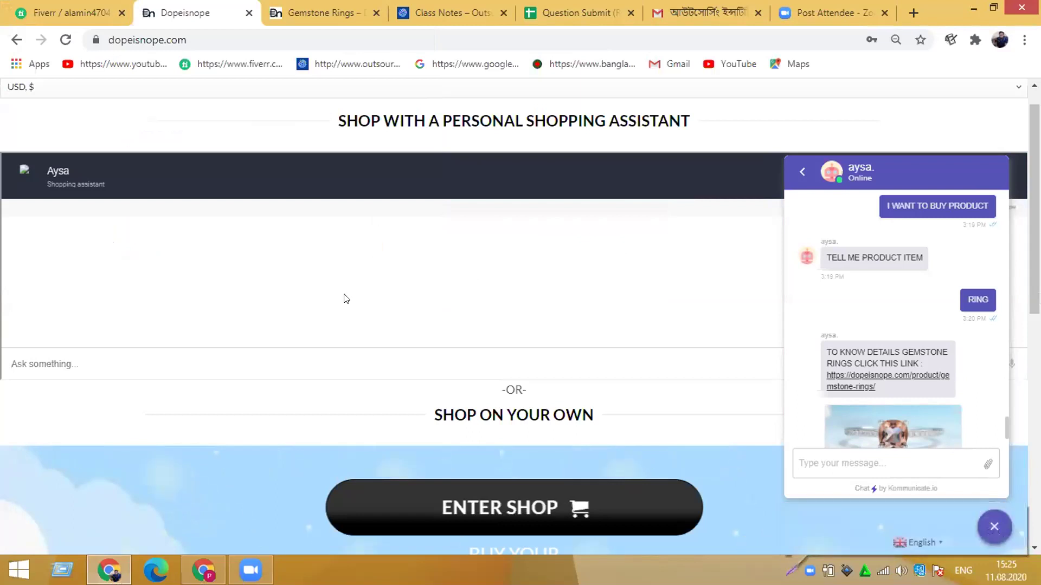
# In the Fiverr order chat, preview the buyer's shopping-assistant screenshot attachment, then close the preview
pyautogui.click(49, 14)
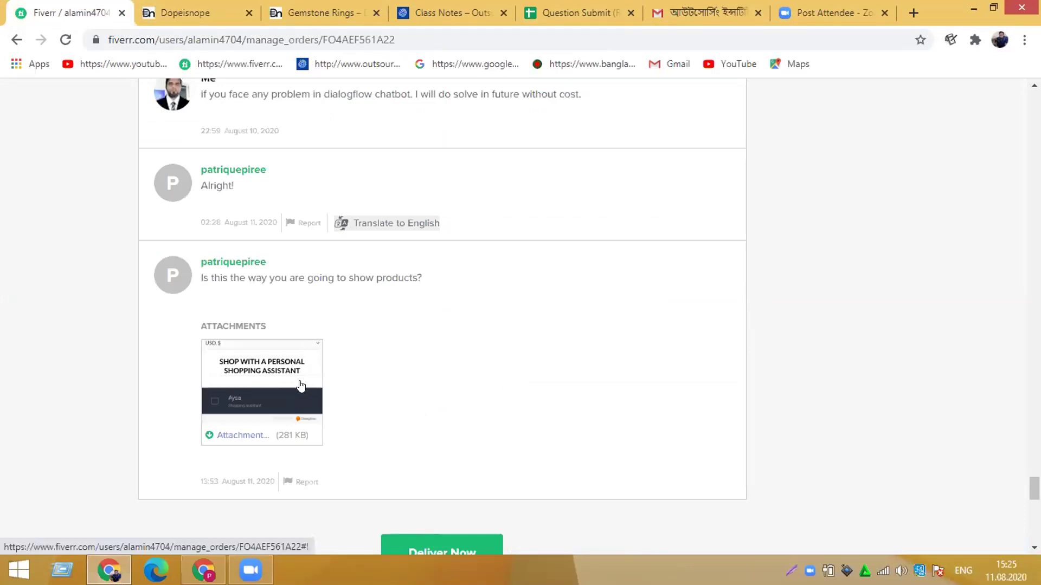
pyautogui.click(265, 366)
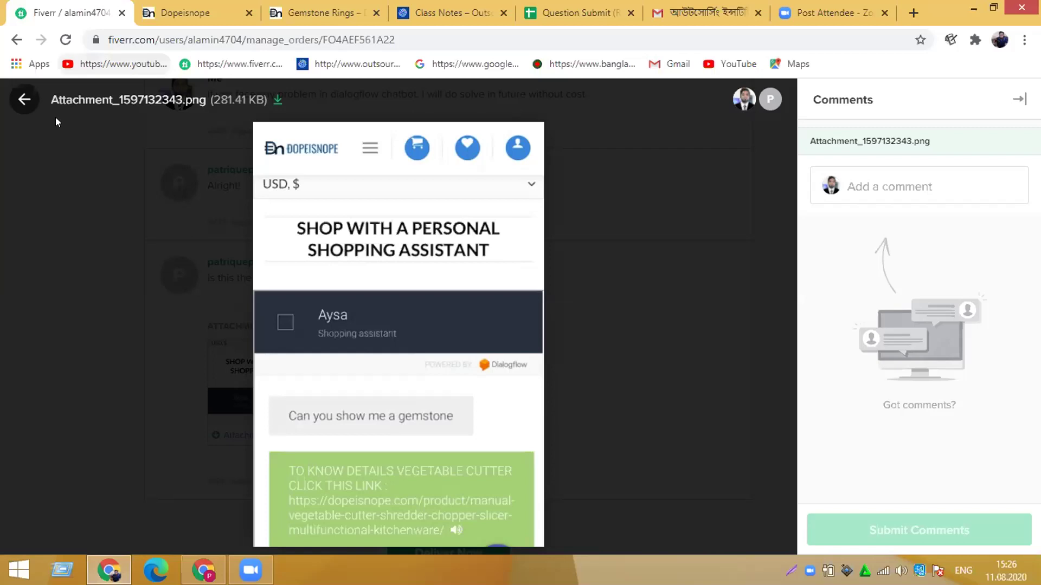
pyautogui.click(24, 100)
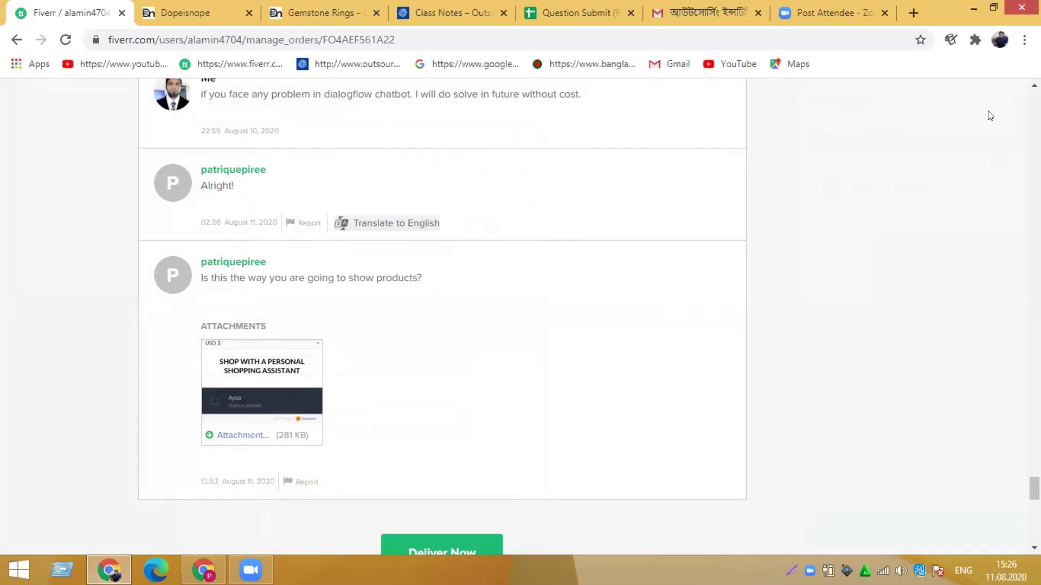
# Copy the dopeisnope.com address from the Dopeisnope tab and return to the Fiverr conversation
pyautogui.click(176, 7)
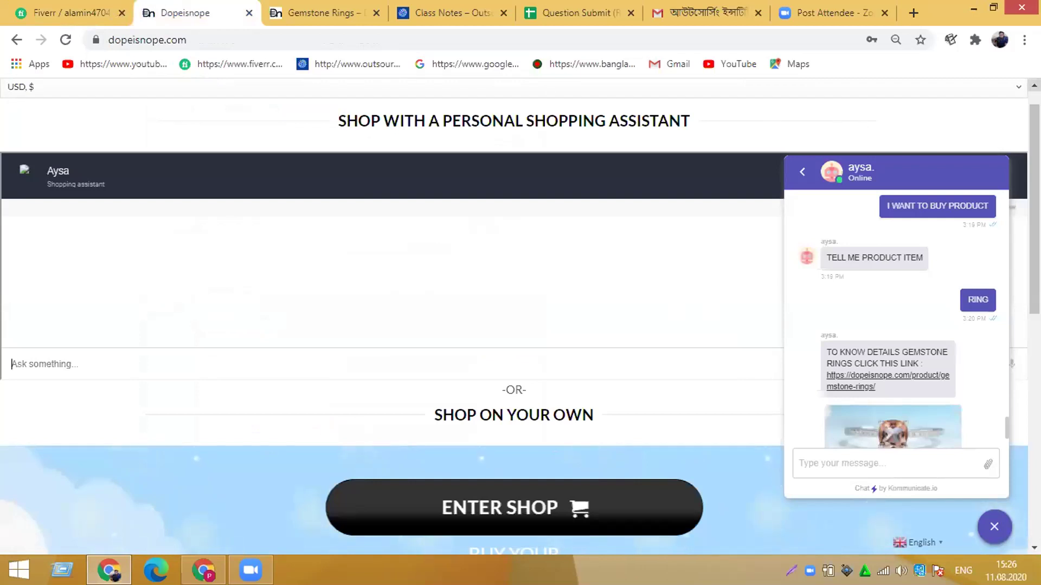
pyautogui.scroll(1, 514, 325)
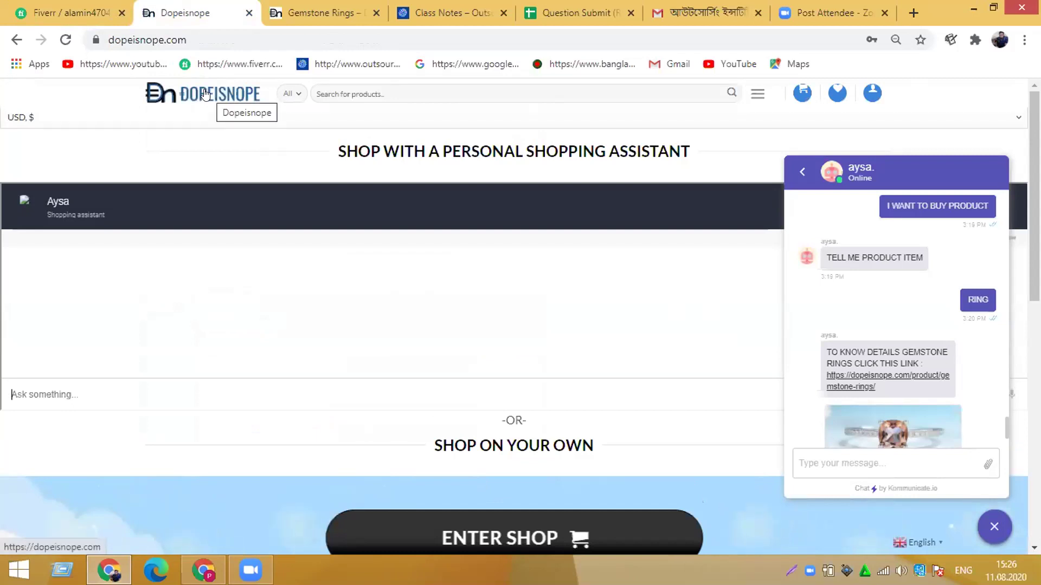
pyautogui.click(148, 40)
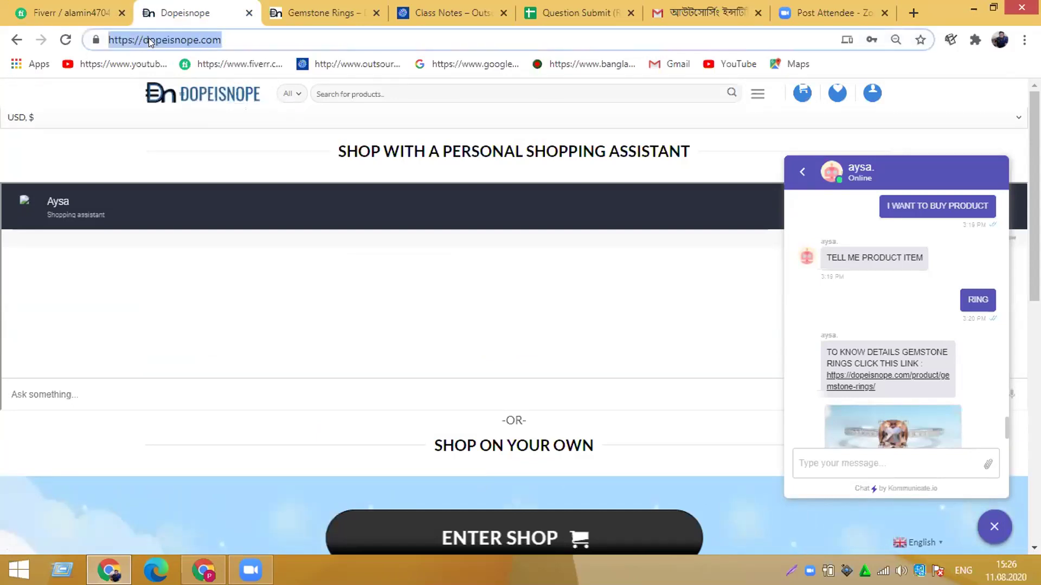
pyautogui.rightClick(148, 39)
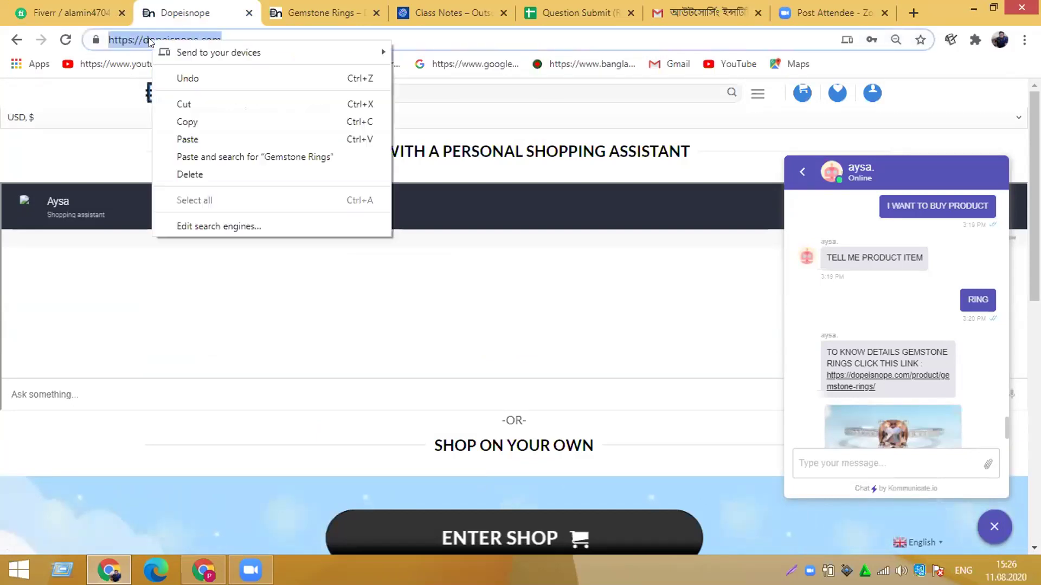
pyautogui.click(183, 121)
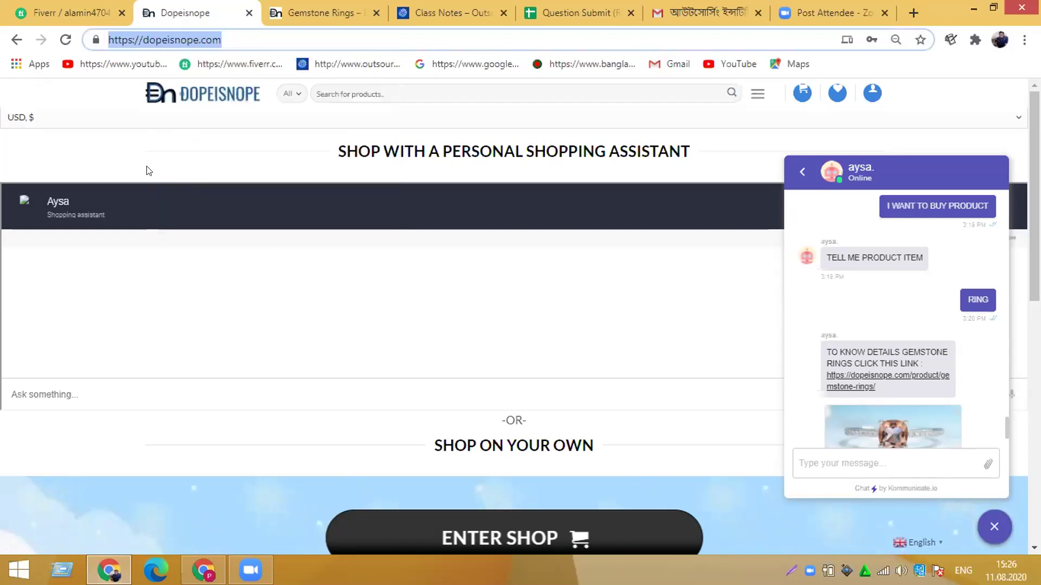
pyautogui.click(60, 3)
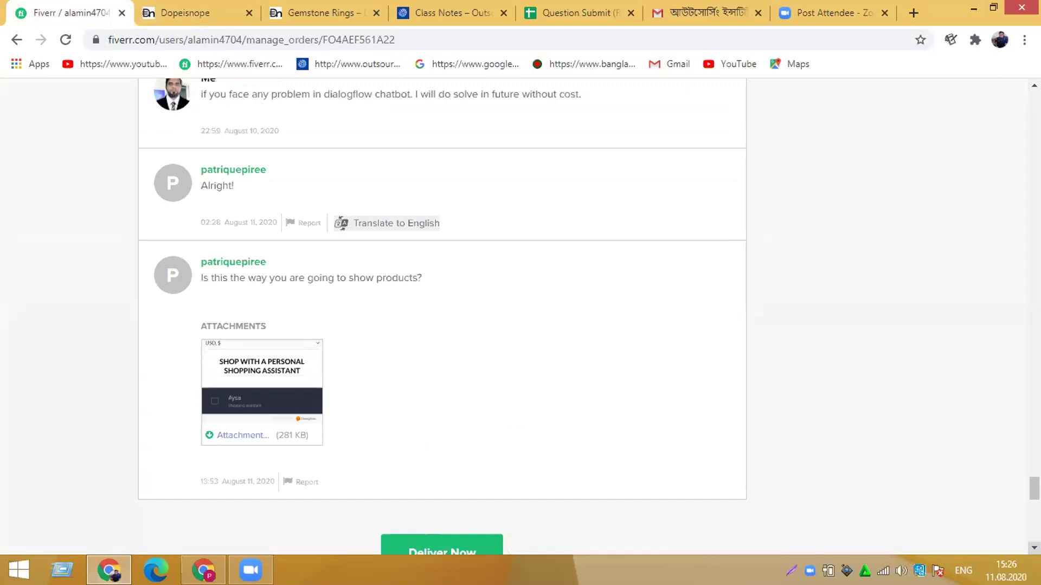
pyautogui.scroll(-1, 920, 447)
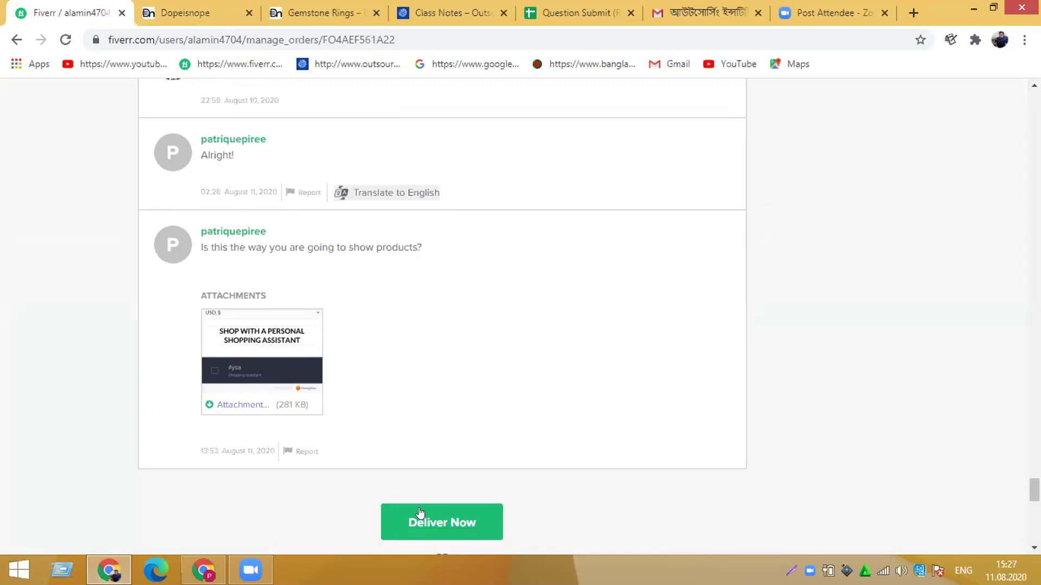
# Upload CHATBOT.png from the Desktop as the work file in Deliver Completed Work
pyautogui.click(433, 523)
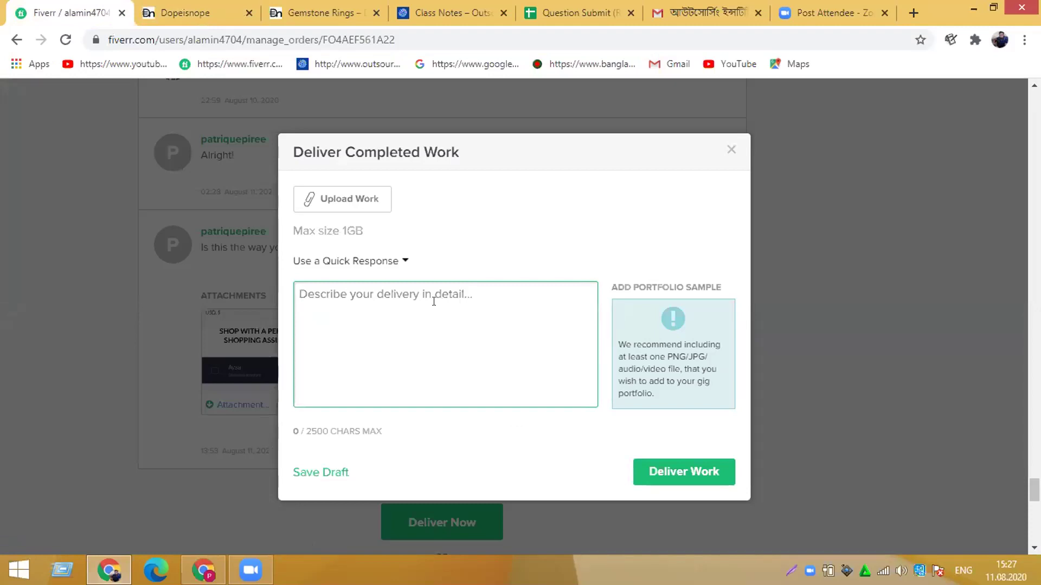
pyautogui.click(355, 216)
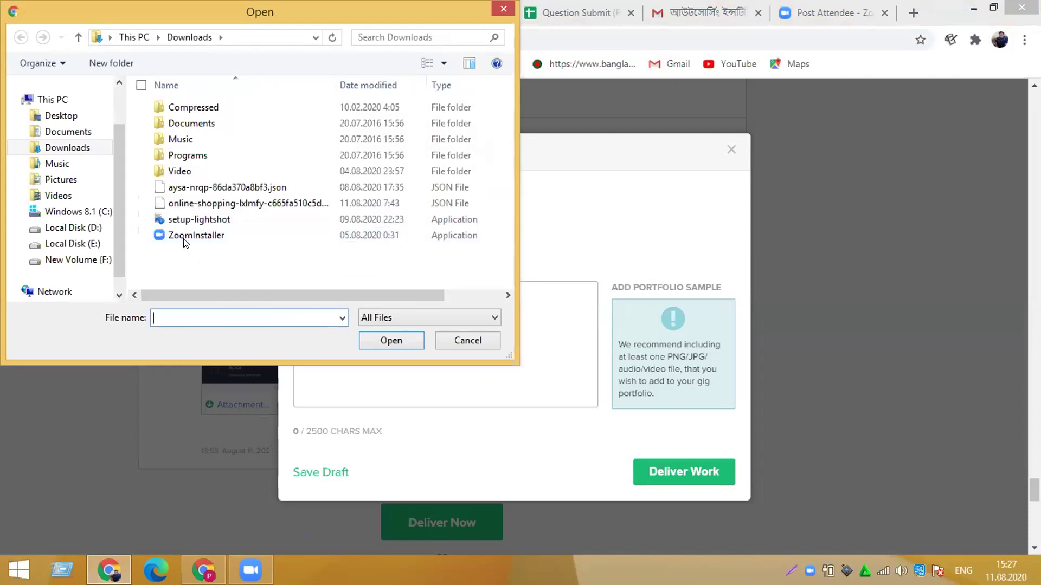
pyautogui.click(59, 119)
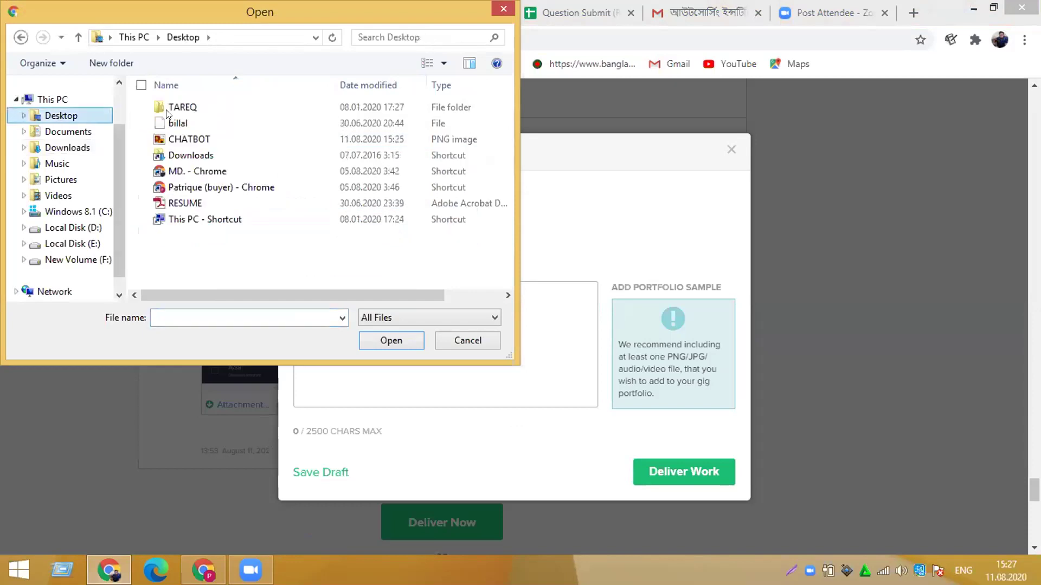
pyautogui.click(188, 140)
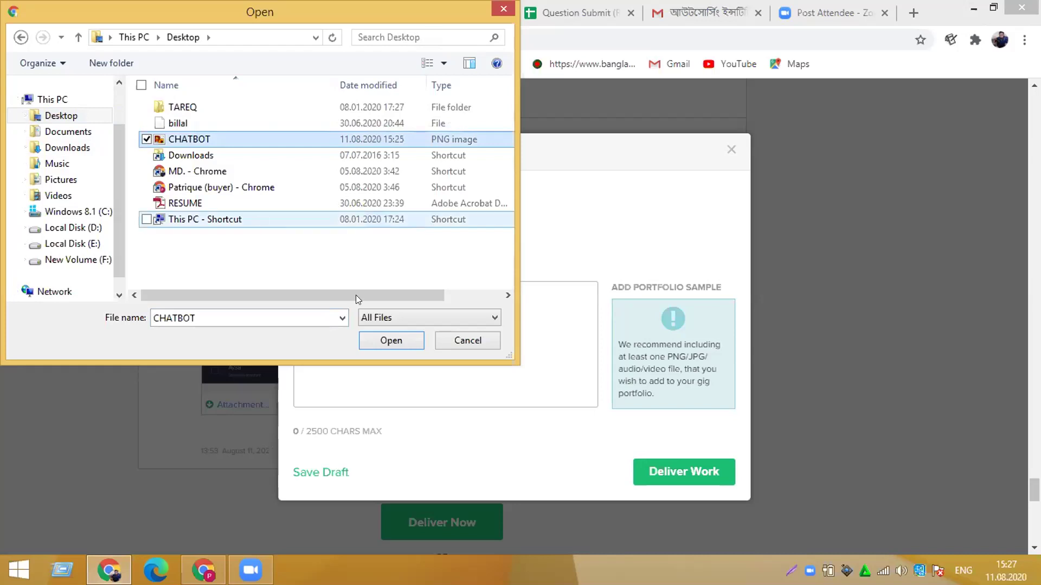
pyautogui.click(393, 340)
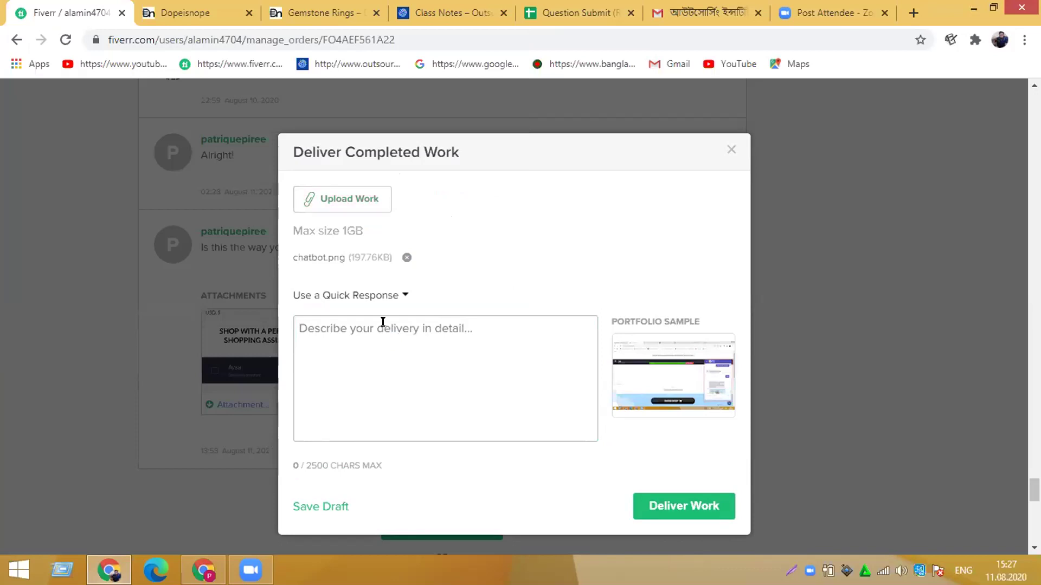
# Write the delivery description 'Dear sir, I have completed your chatbot create job sucessfully'
pyautogui.click(382, 323)
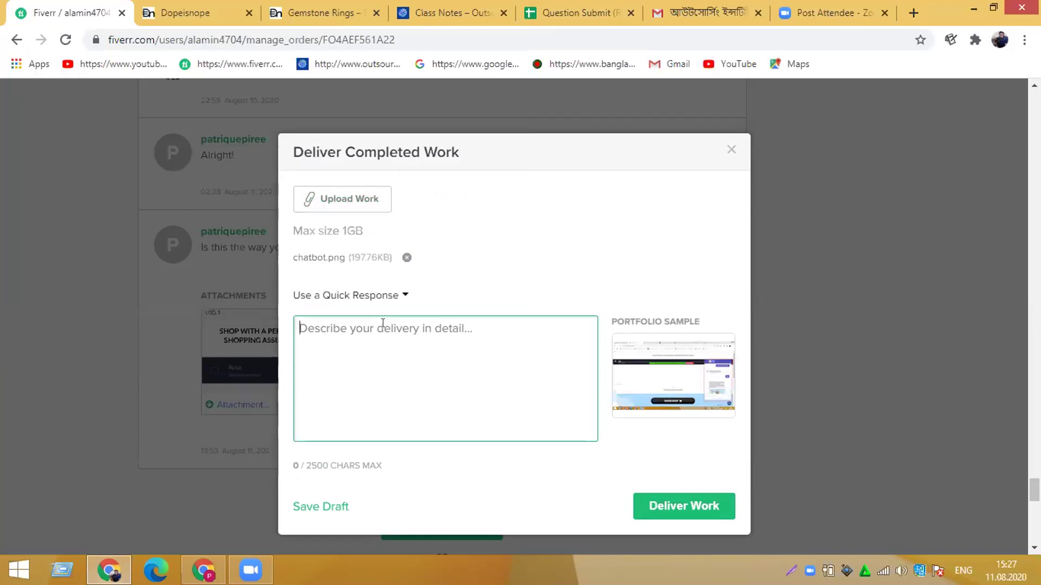
pyautogui.write('Dear')
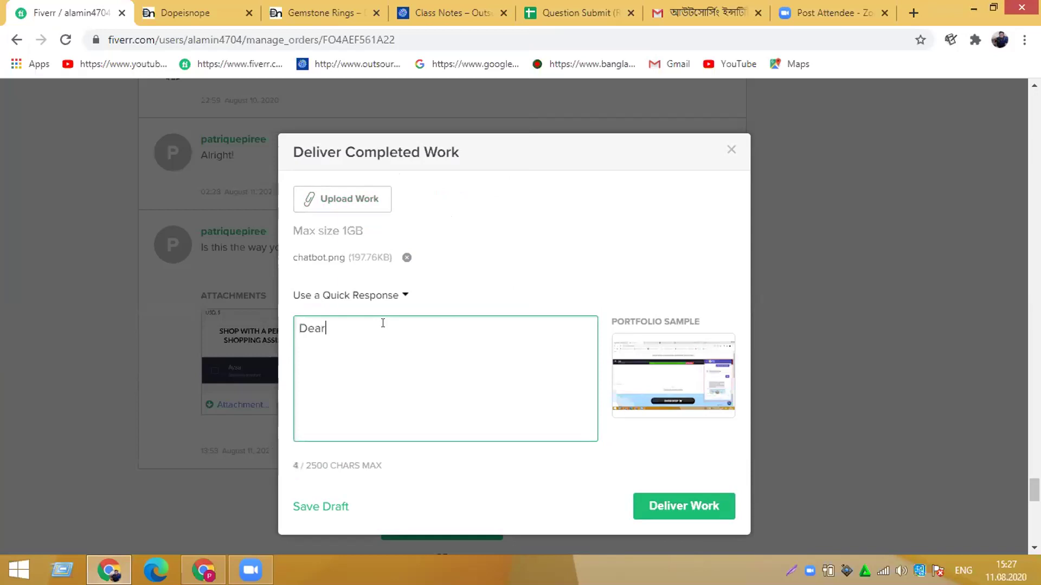
pyautogui.write(' sir')
pyautogui.write(', ')
pyautogui.write('I have ')
pyautogui.write('comp')
pyautogui.write('lete')
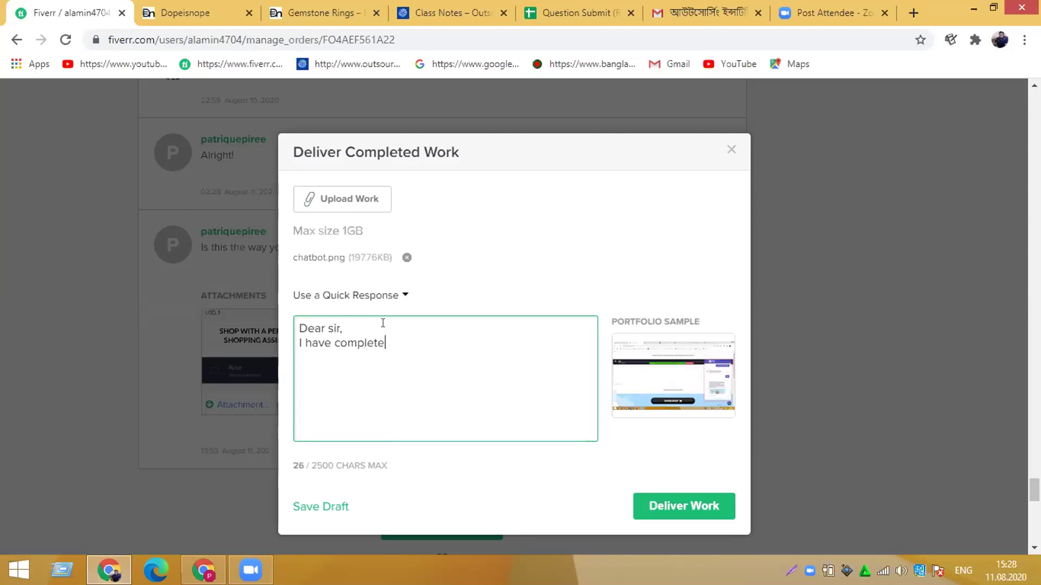
pyautogui.write('d your c')
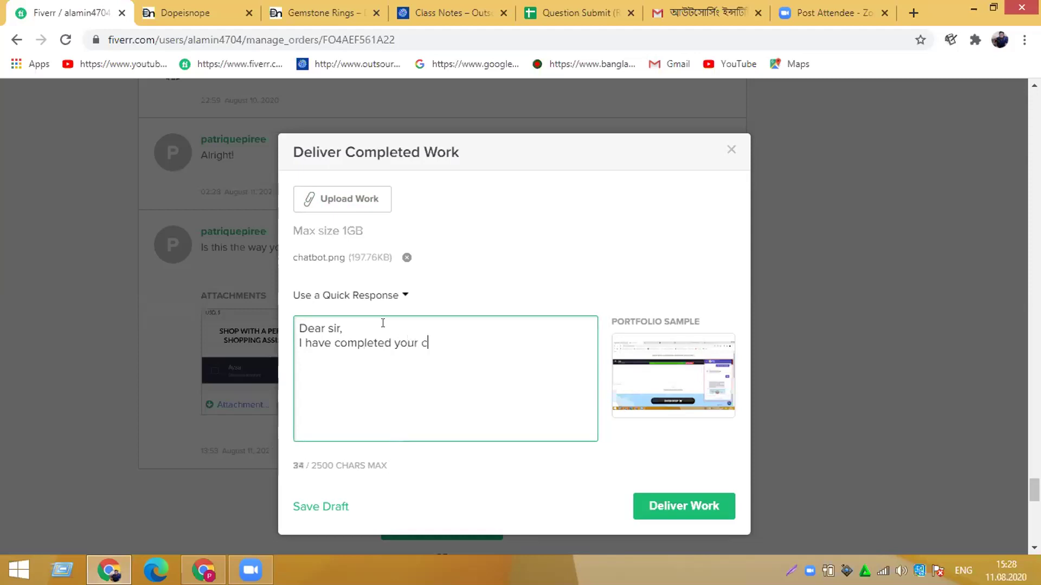
pyautogui.write('hatbot ')
pyautogui.write('crea')
pyautogui.write('te ')
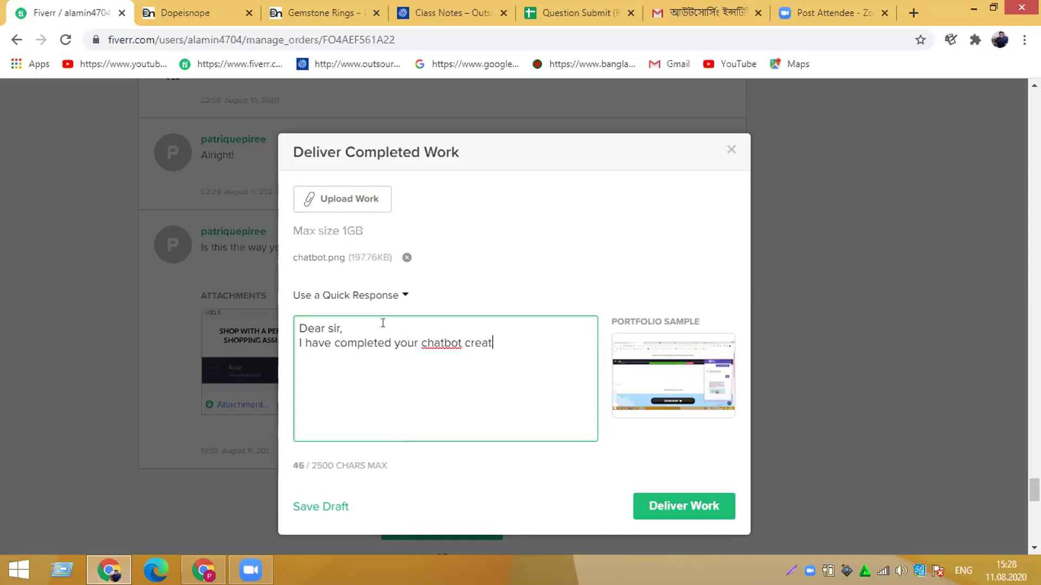
pyautogui.write('job')
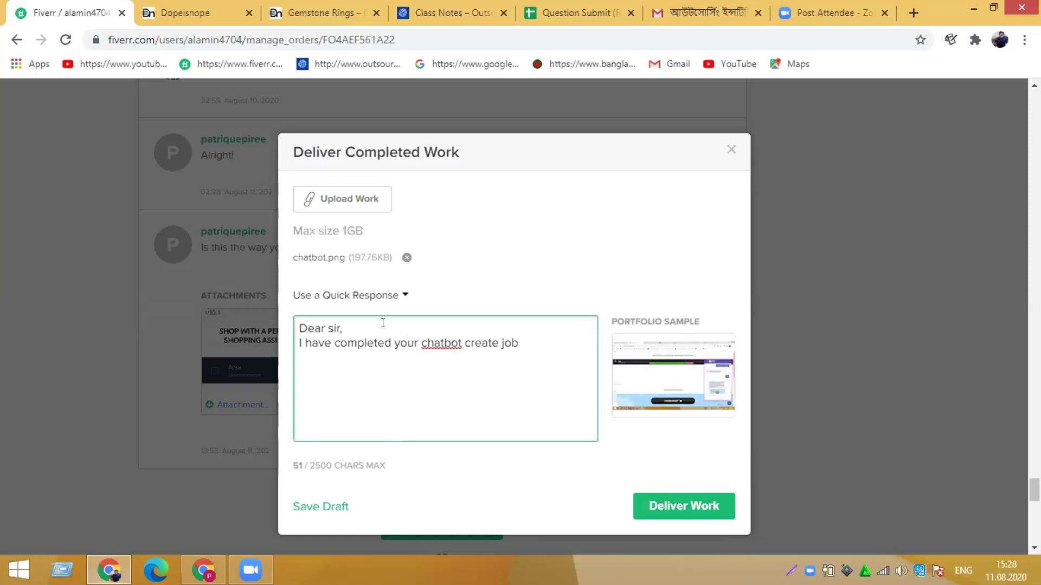
pyautogui.write(' su')
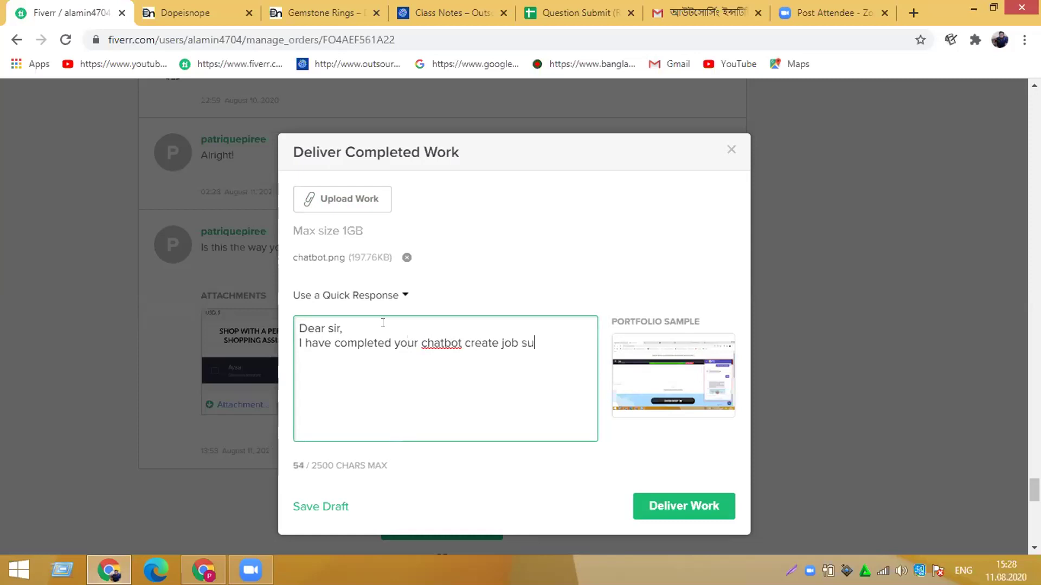
pyautogui.write('cc')
pyautogui.press('BackSpace')
pyautogui.write('essfully')
# Correct 'sucessfully' to 'successfully' and add the line 'I hope it will benefit for you.'
pyautogui.rightClick(525, 344)
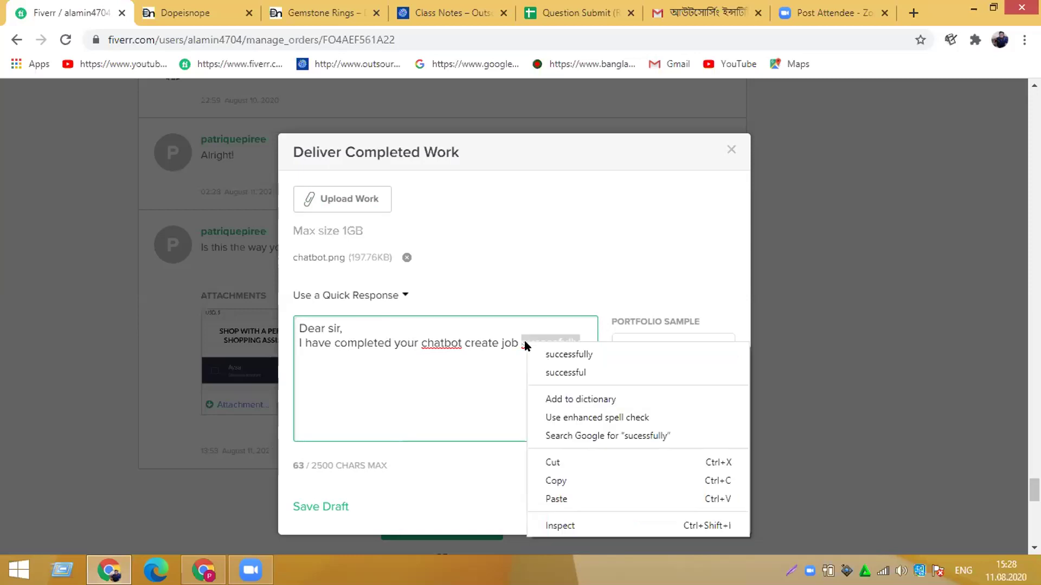
pyautogui.click(549, 355)
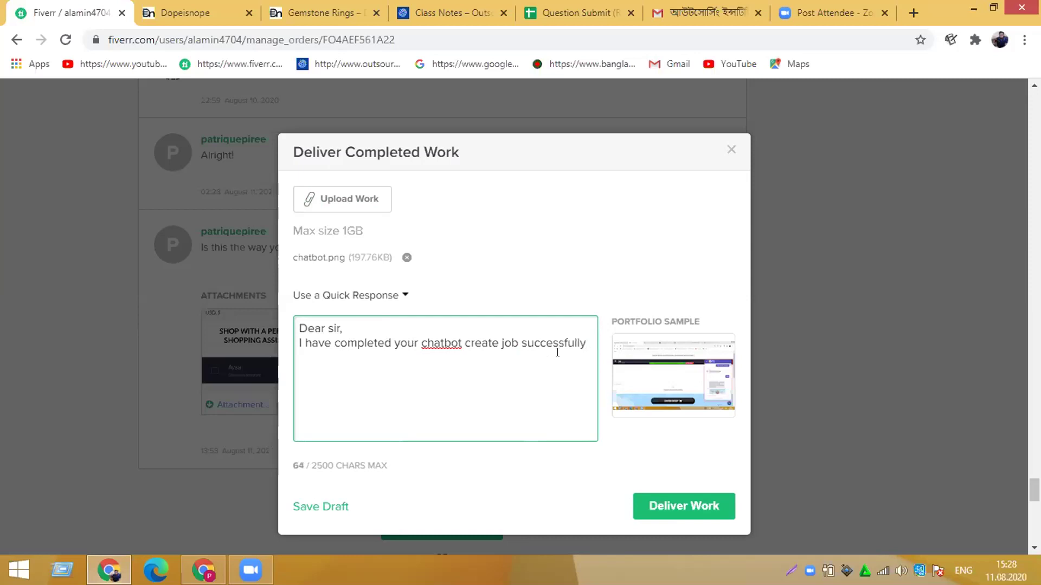
pyautogui.write('.')
pyautogui.press('Return')
pyautogui.write('I h')
pyautogui.write('ope it will benifit')
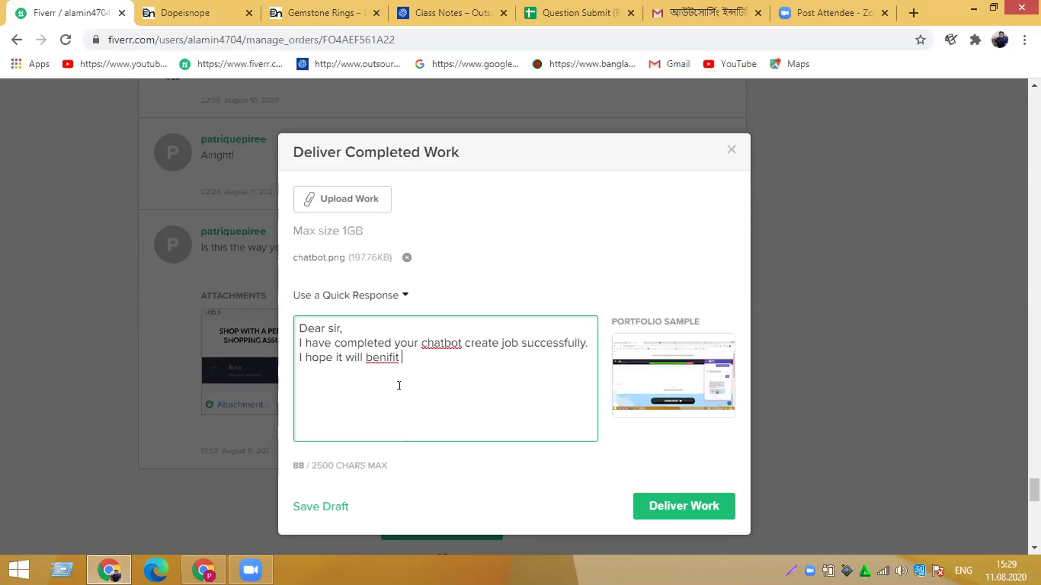
pyautogui.rightClick(383, 359)
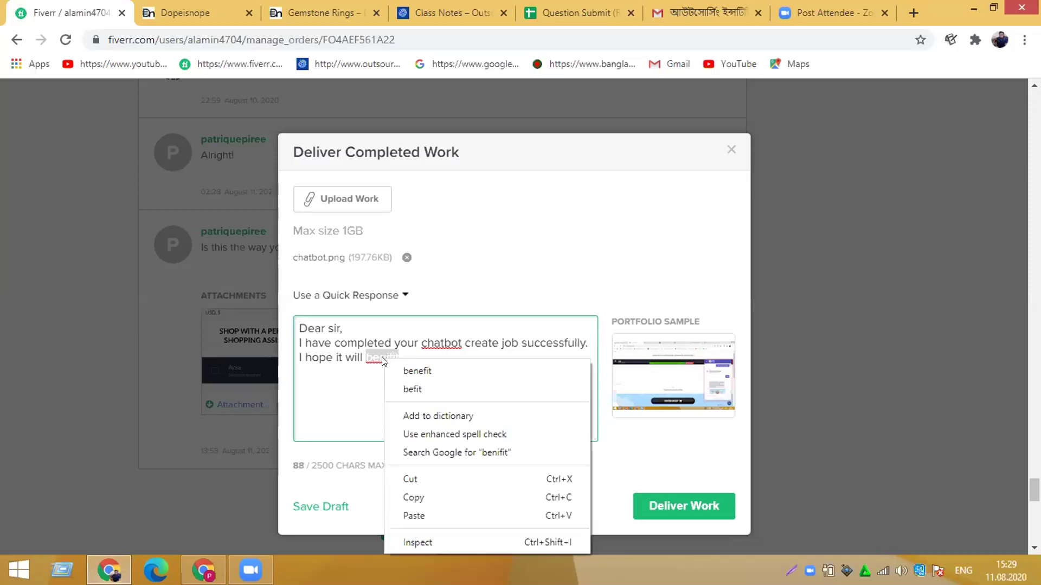
pyautogui.click(403, 371)
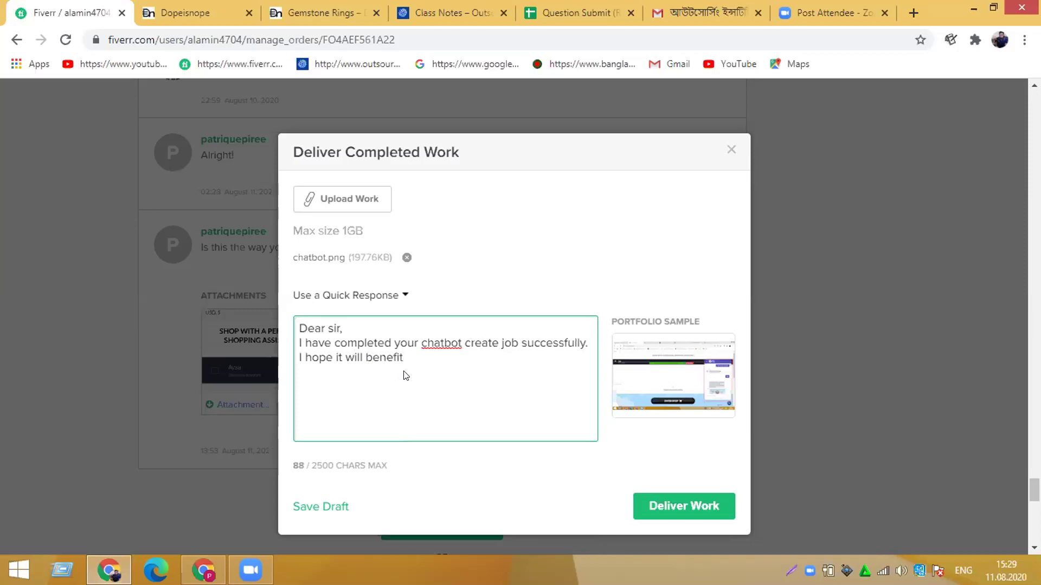
pyautogui.write('for you .')
# Add a new line reading 'Please check your website.'
pyautogui.press('Return')
pyautogui.write('Please check your ')
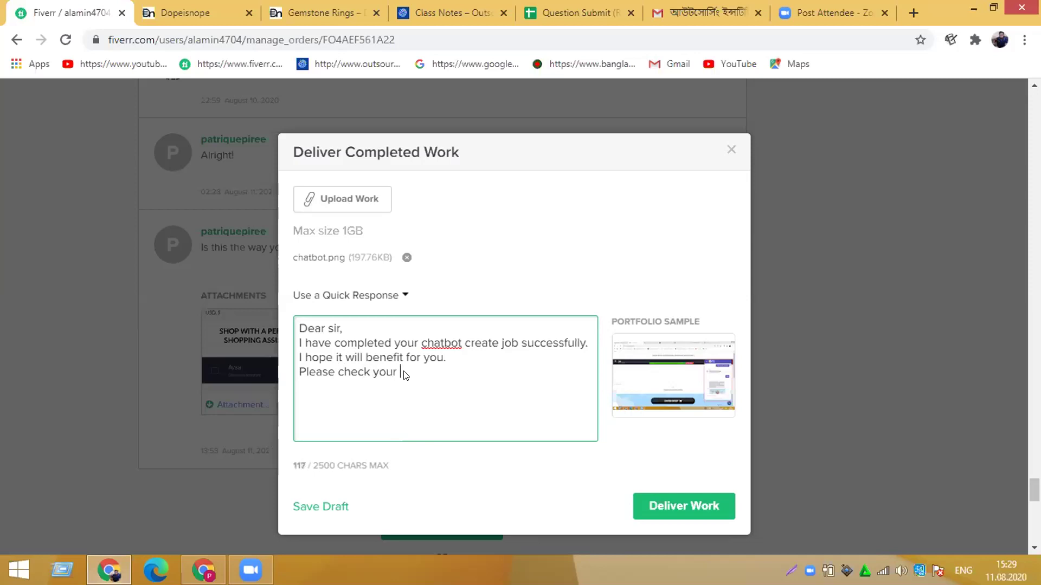
pyautogui.write('webs')
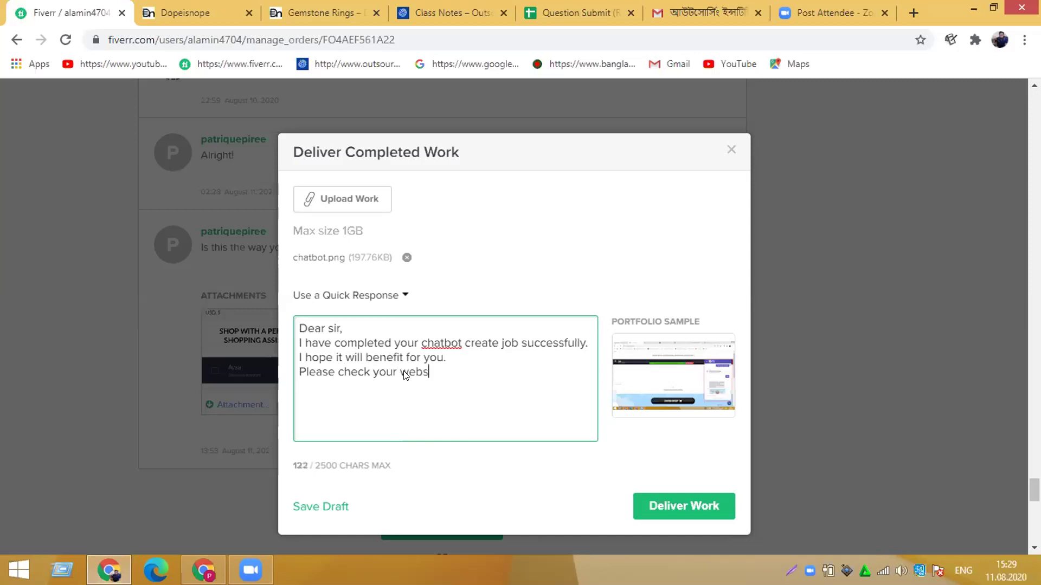
pyautogui.write('ite sir and')
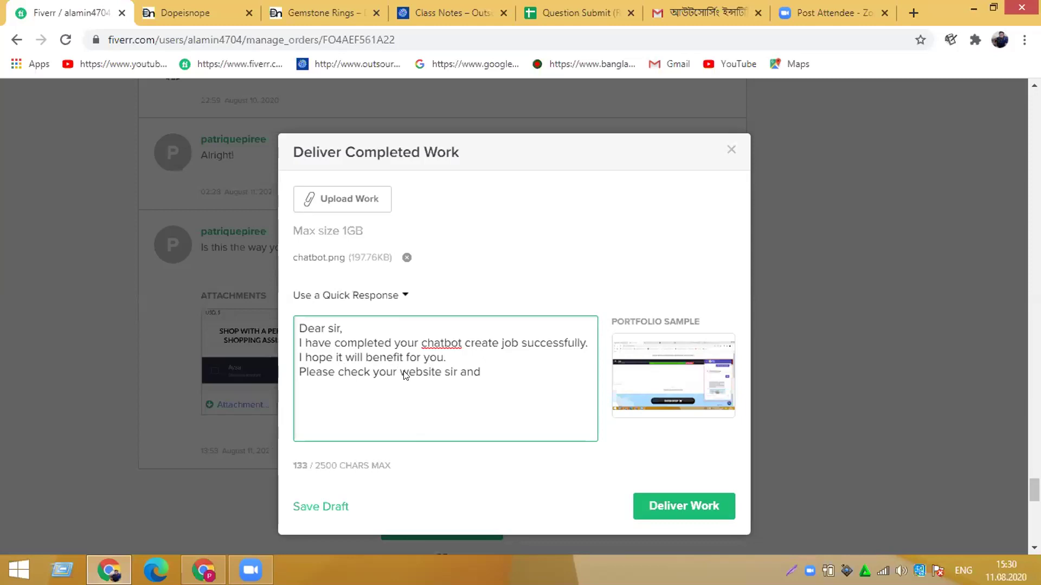
pyautogui.press('BackSpace')
pyautogui.press('BackSpace')
pyautogui.press('BackSpace')
pyautogui.press('BackSpace')
pyautogui.press('BackSpace')
pyautogui.press('BackSpace')
pyautogui.press('BackSpace')
pyautogui.press('BackSpace')
pyautogui.press('BackSpace')
pyautogui.press('BackSpace')
pyautogui.press('BackSpace')
pyautogui.press('BackSpace')
pyautogui.press('BackSpace')
pyautogui.press('BackSpace')
pyautogui.press('BackSpace')
pyautogui.press('BackSpace')
pyautogui.press('BackSpace')
pyautogui.press('BackSpace')
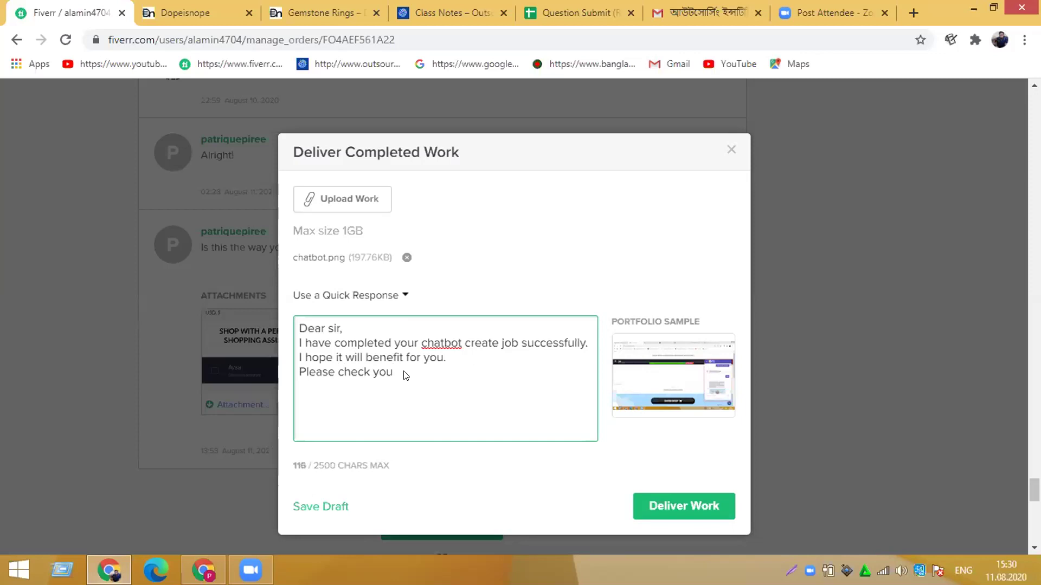
pyautogui.write('r website')
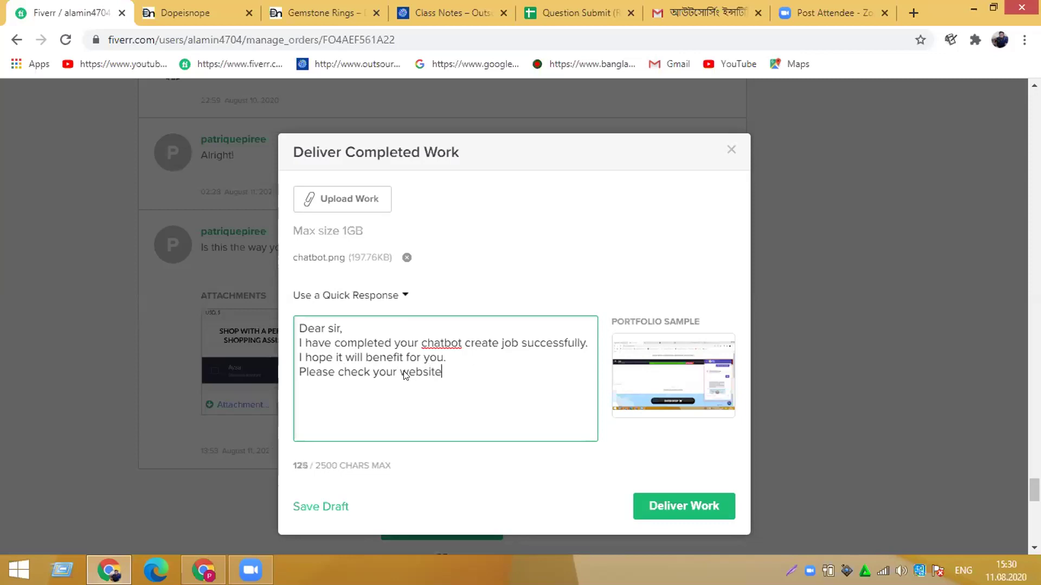
pyautogui.write('.')
pyautogui.press('Return')
pyautogui.rightClick(304, 386)
pyautogui.click(333, 268)
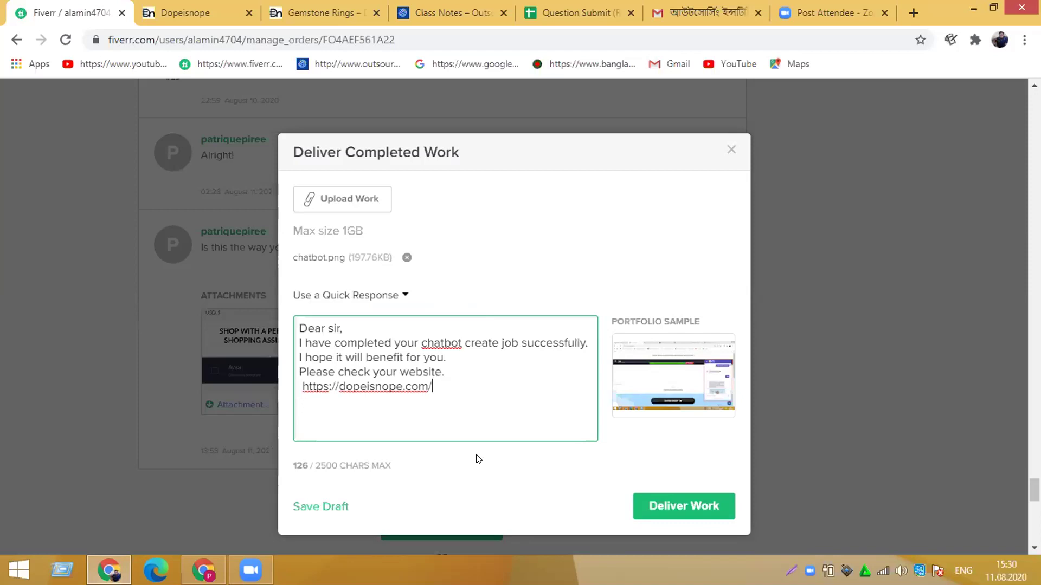
pyautogui.click(656, 509)
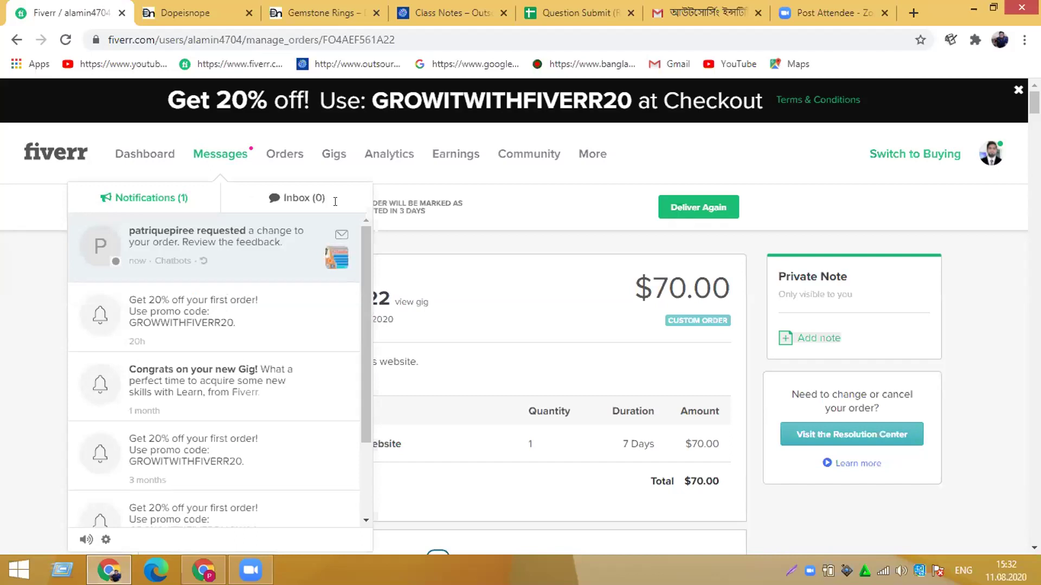
# Open the notification that the buyer requested a change to the order
pyautogui.click(230, 236)
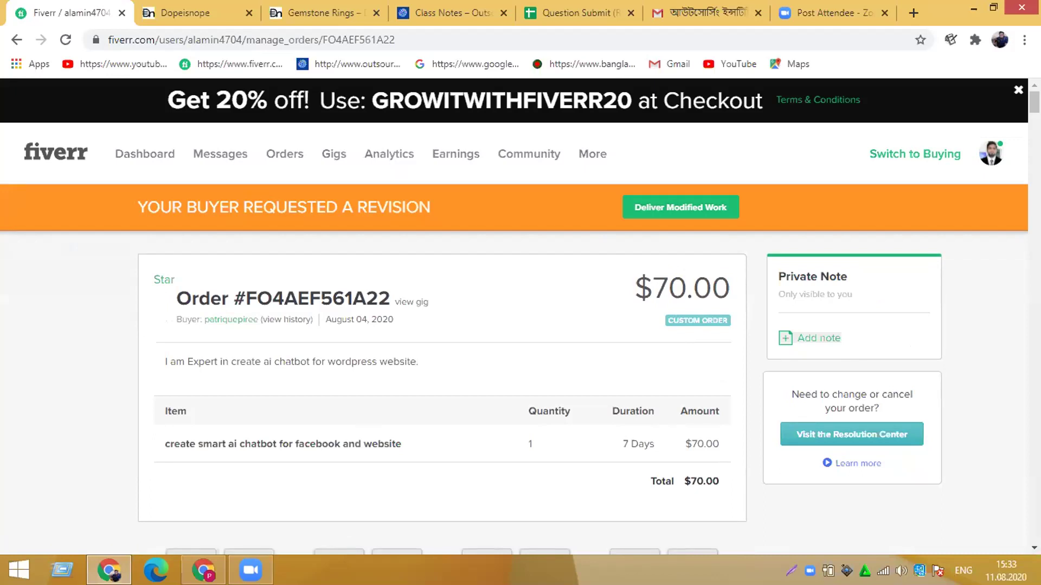
# Scroll down to the 'Here's your delivery!' message with the dopeisnope.com link and CHATBOT.png
pyautogui.scroll(-8, 513, 314)
pyautogui.scroll(-10, 443, 315)
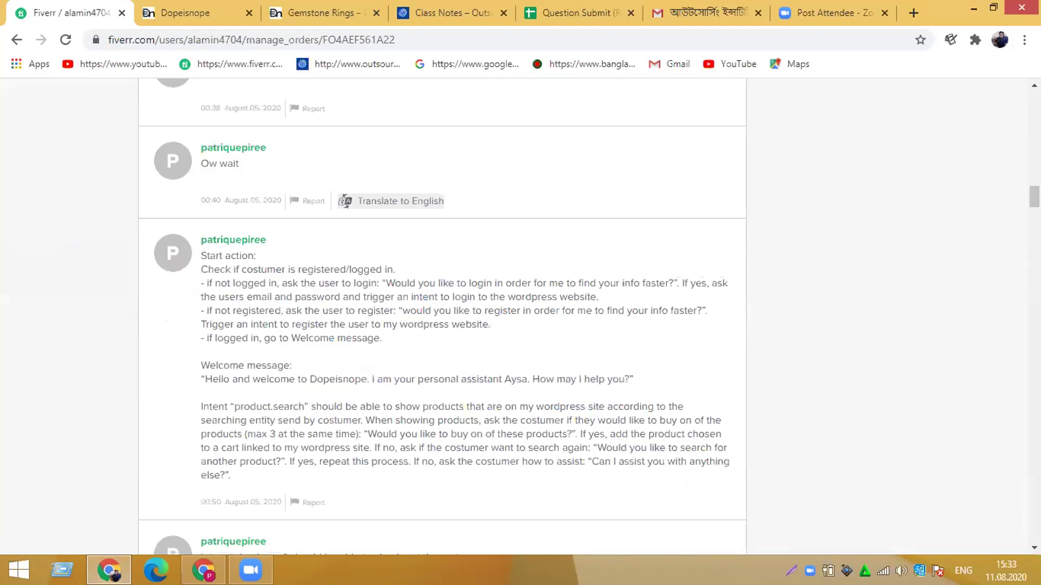
pyautogui.scroll(-10, 442, 315)
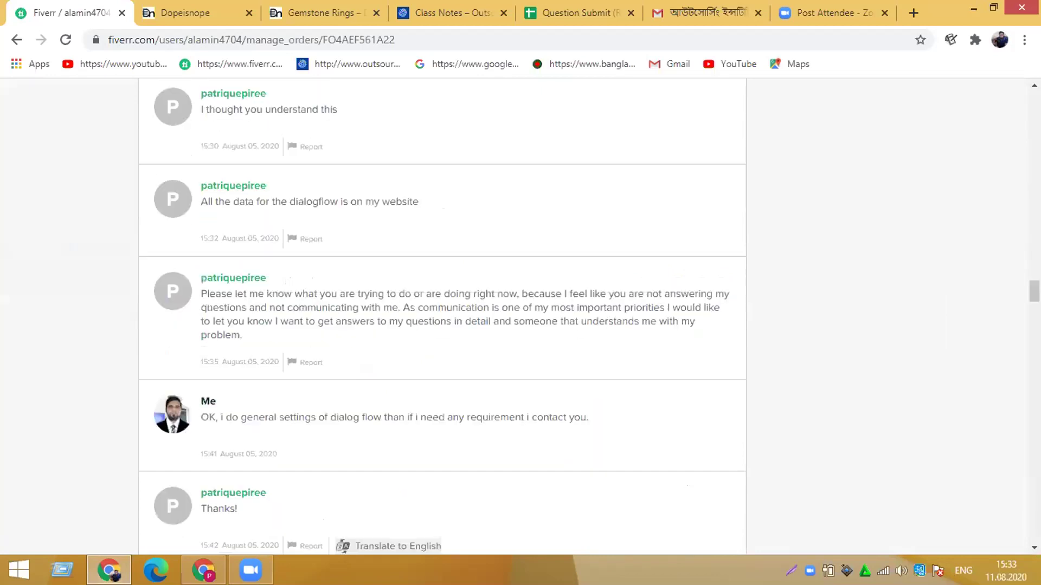
pyautogui.scroll(-10, 442, 314)
pyautogui.scroll(-8, 443, 314)
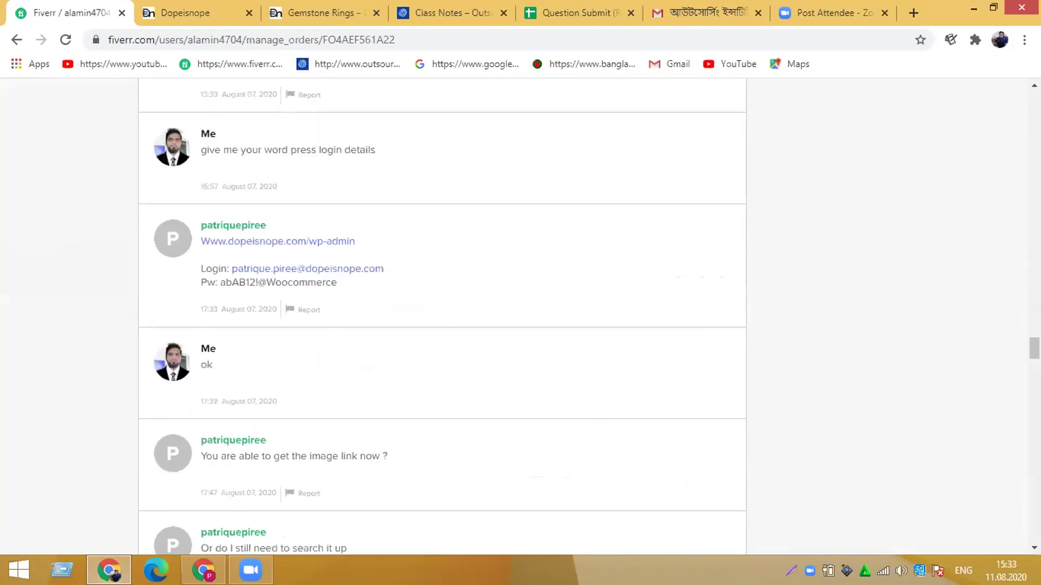
pyautogui.scroll(-8, 443, 314)
pyautogui.scroll(-8, 442, 315)
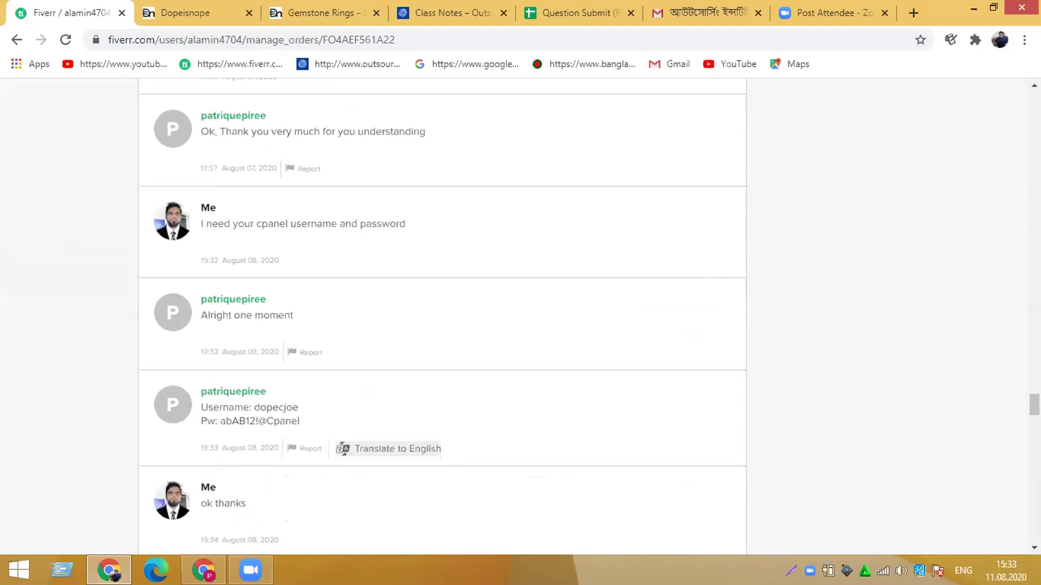
pyautogui.scroll(-8, 442, 315)
pyautogui.scroll(-15, 442, 315)
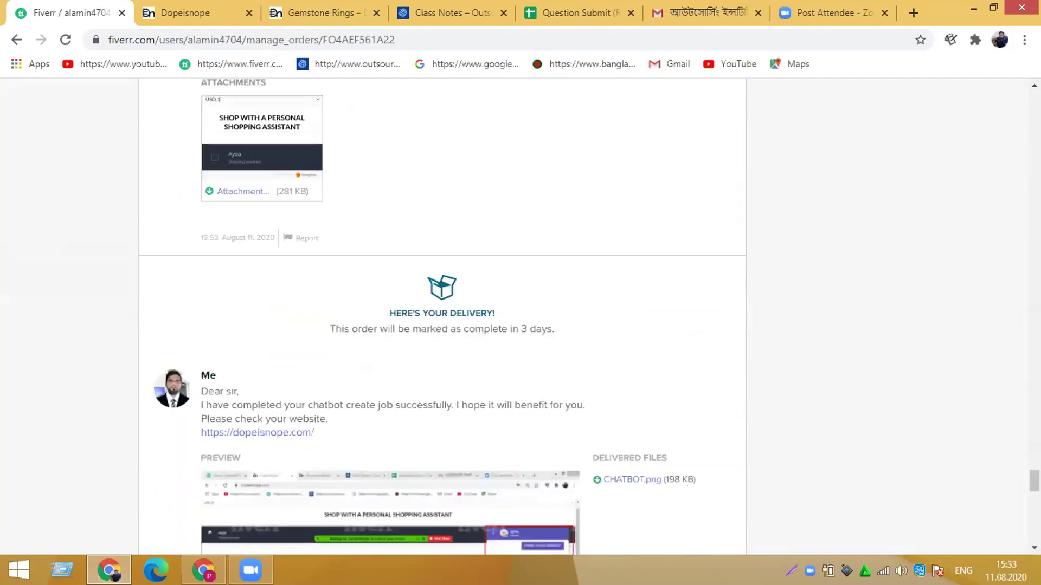
pyautogui.scroll(-4, 442, 315)
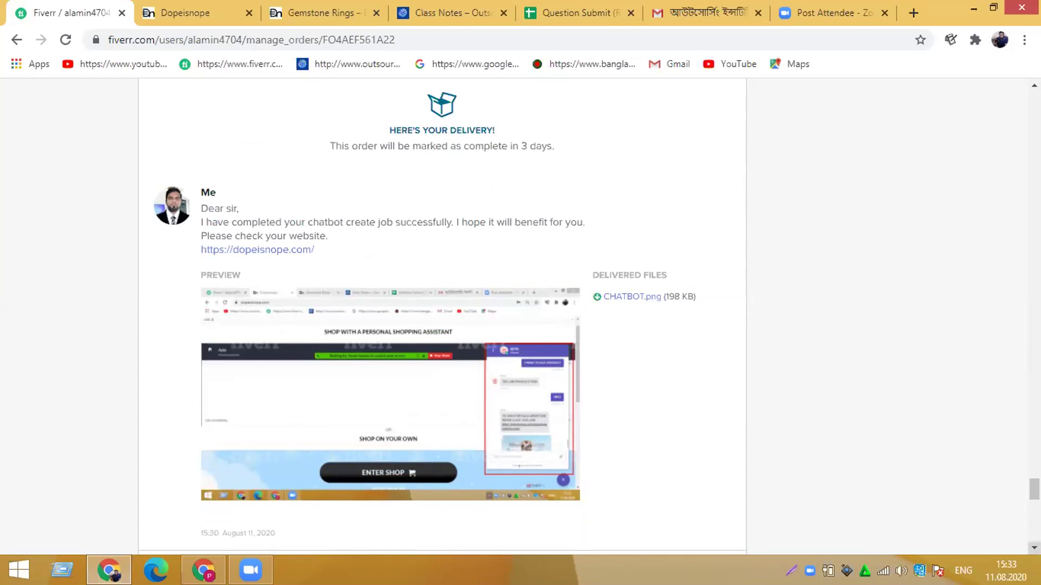
pyautogui.scroll(-3, 1034, 548)
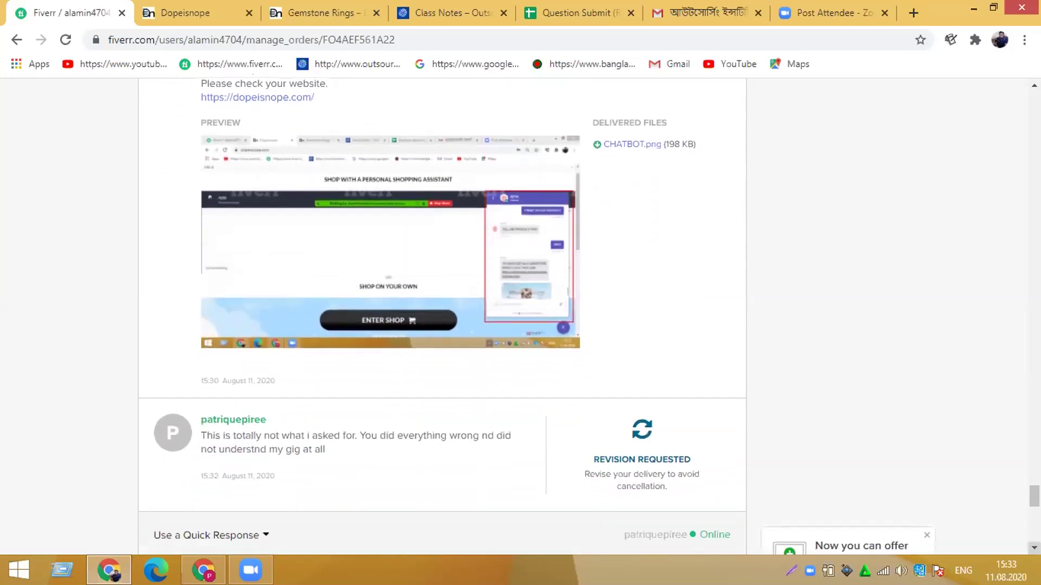
pyautogui.scroll(-1, 1035, 548)
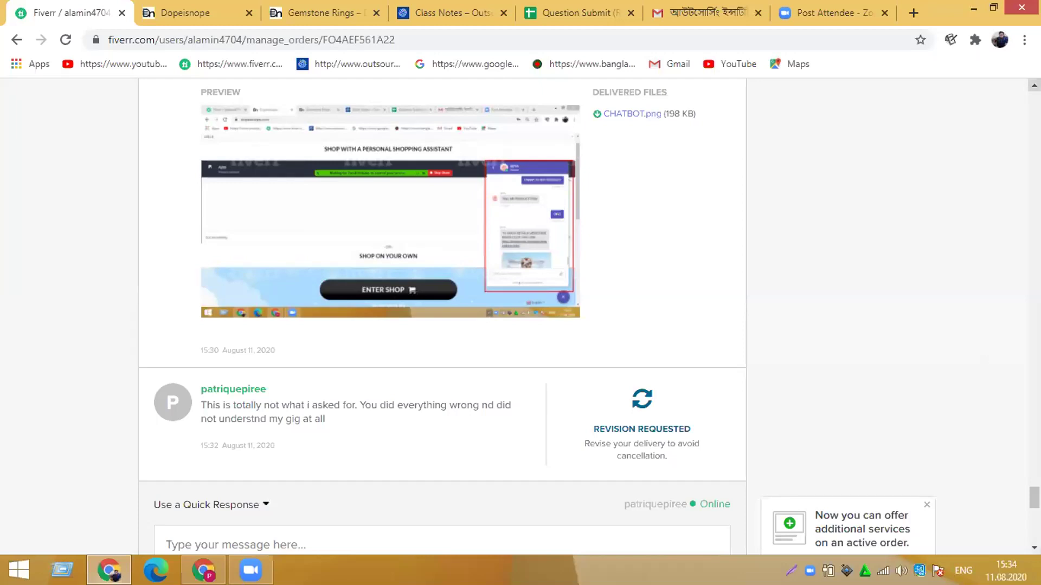
pyautogui.scroll(2, 1005, 249)
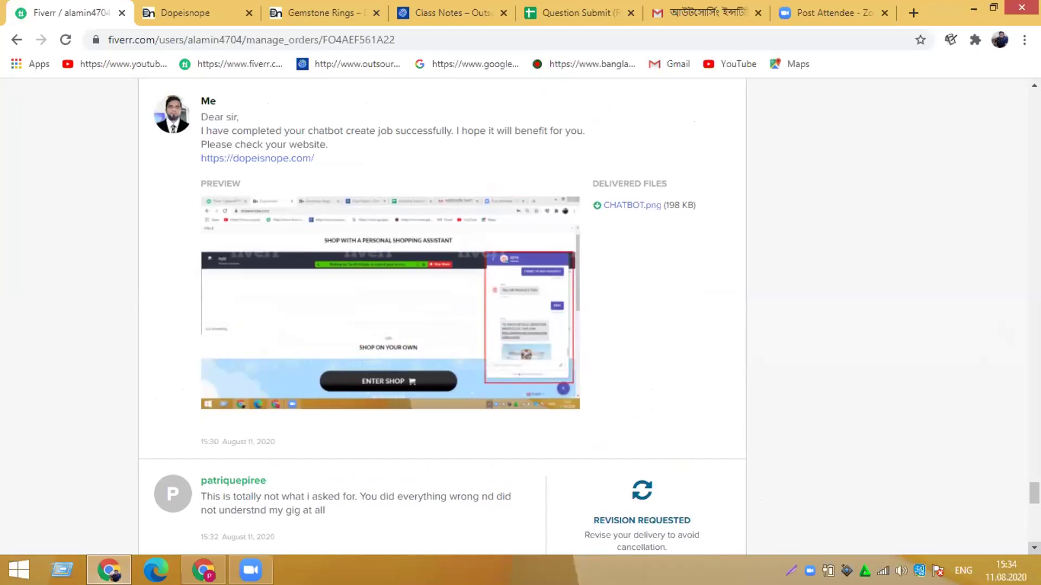
pyautogui.scroll(-4, 1035, 548)
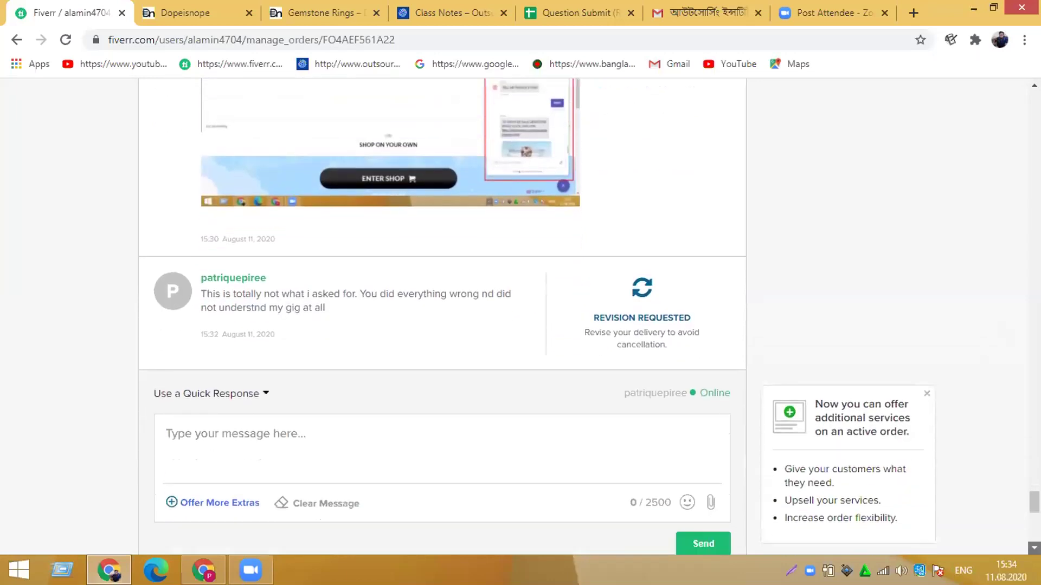
pyautogui.scroll(-1, 1034, 548)
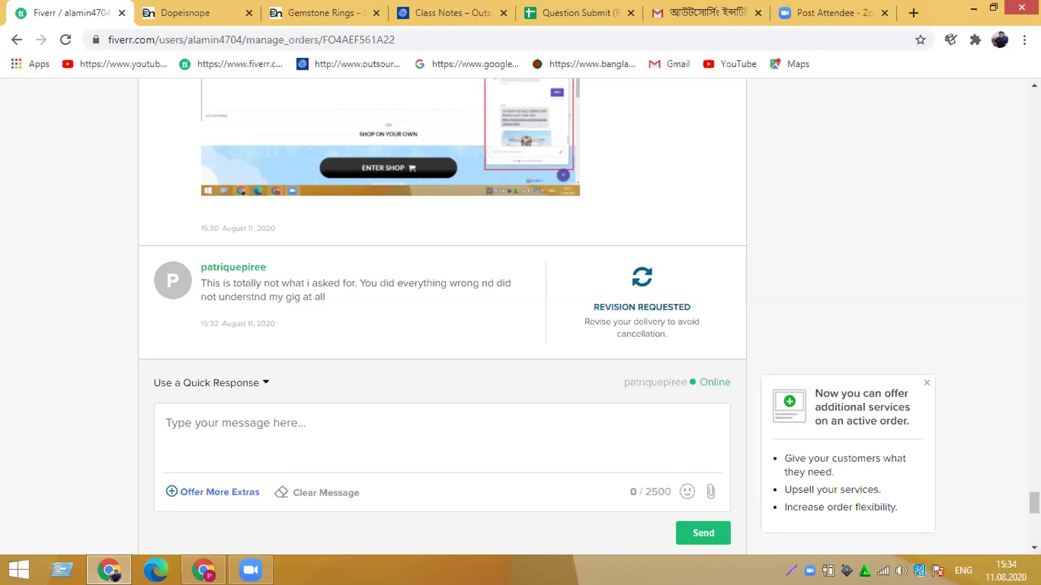
pyautogui.scroll(20, 442, 317)
pyautogui.scroll(20, 442, 317)
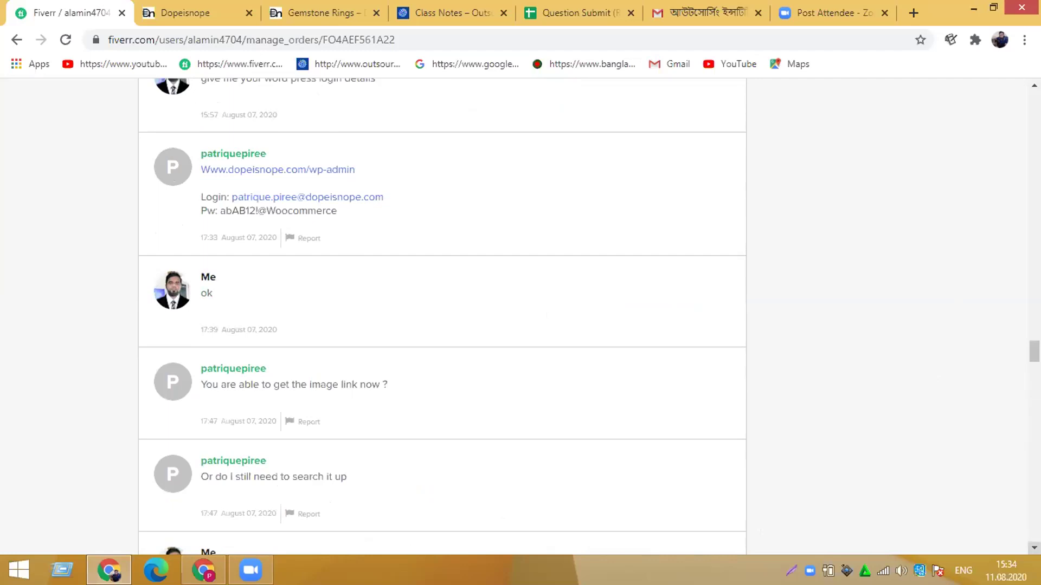
pyautogui.scroll(-1, 1034, 548)
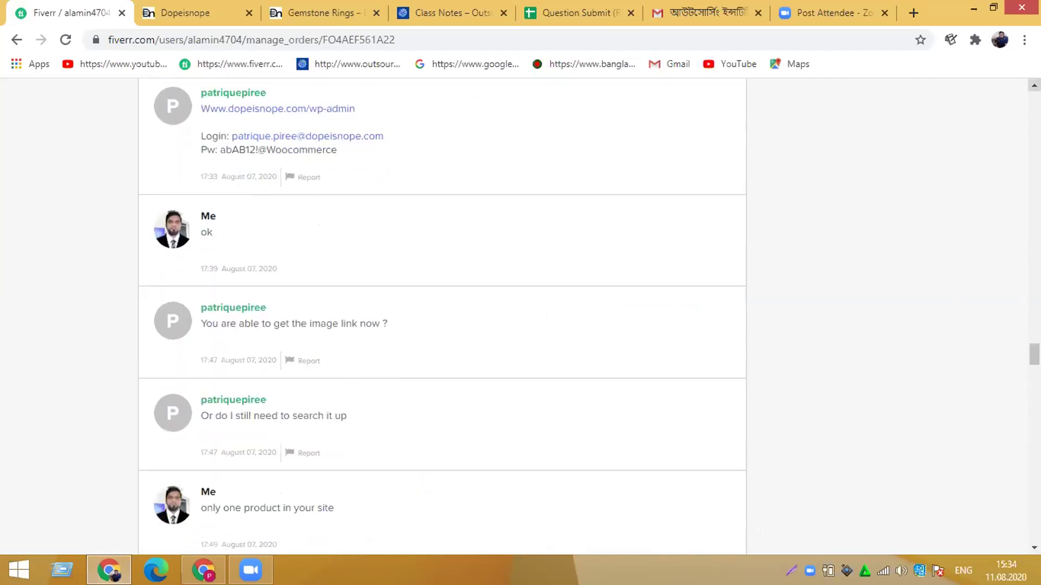
pyautogui.scroll(6, 441, 315)
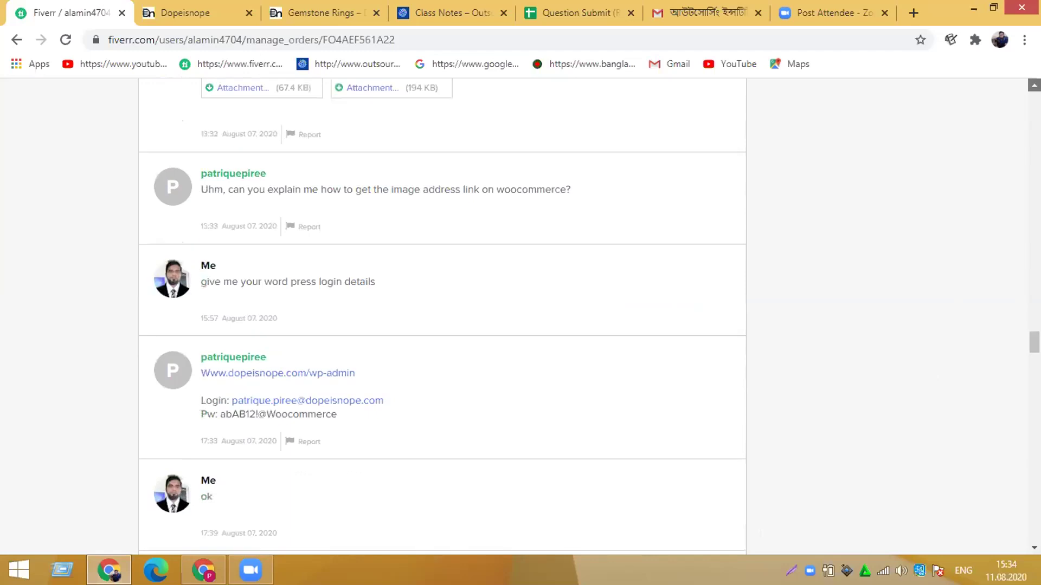
pyautogui.scroll(5, 442, 314)
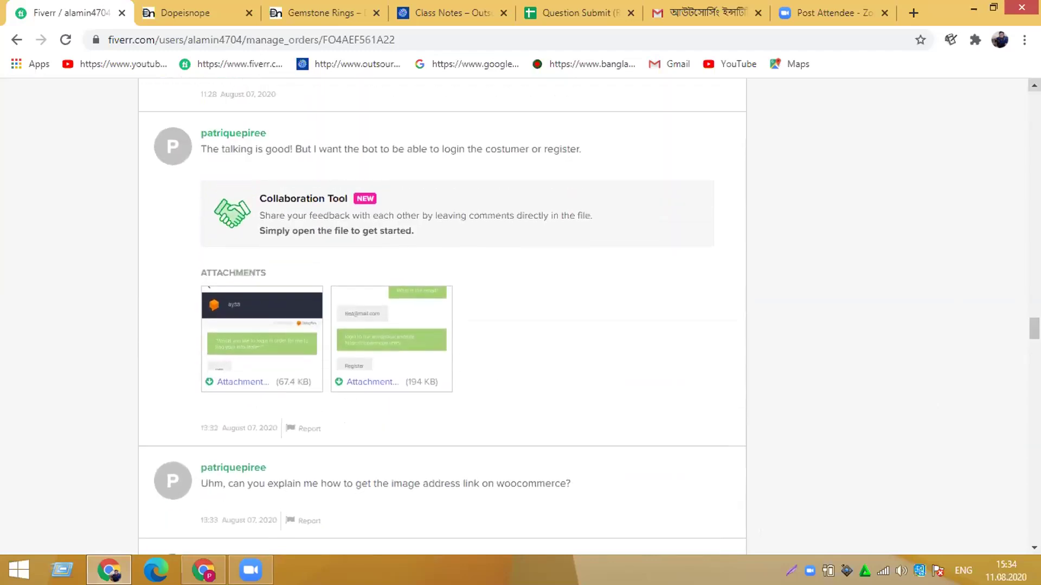
pyautogui.scroll(6, 441, 314)
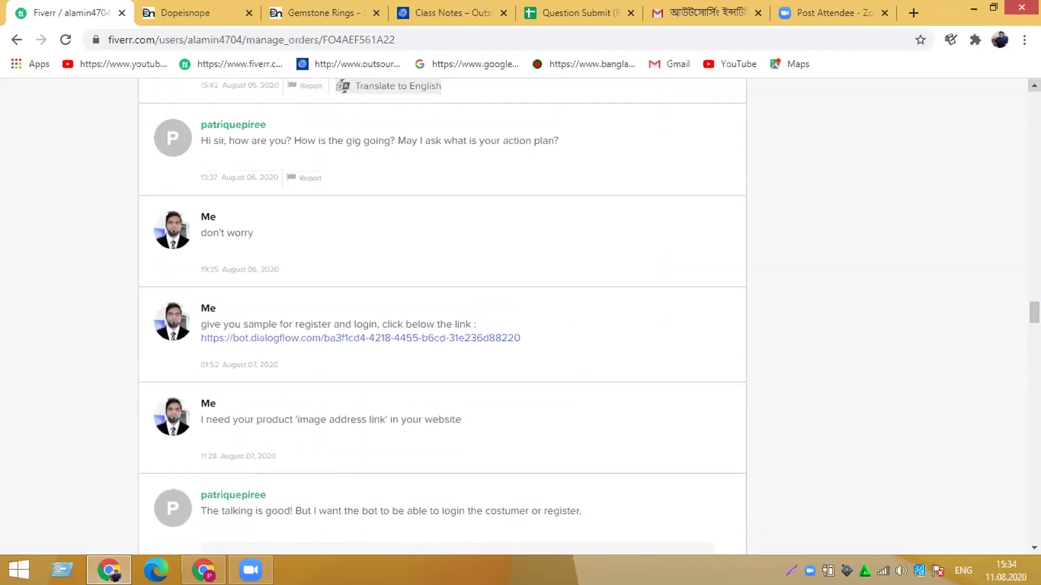
pyautogui.scroll(5, 442, 314)
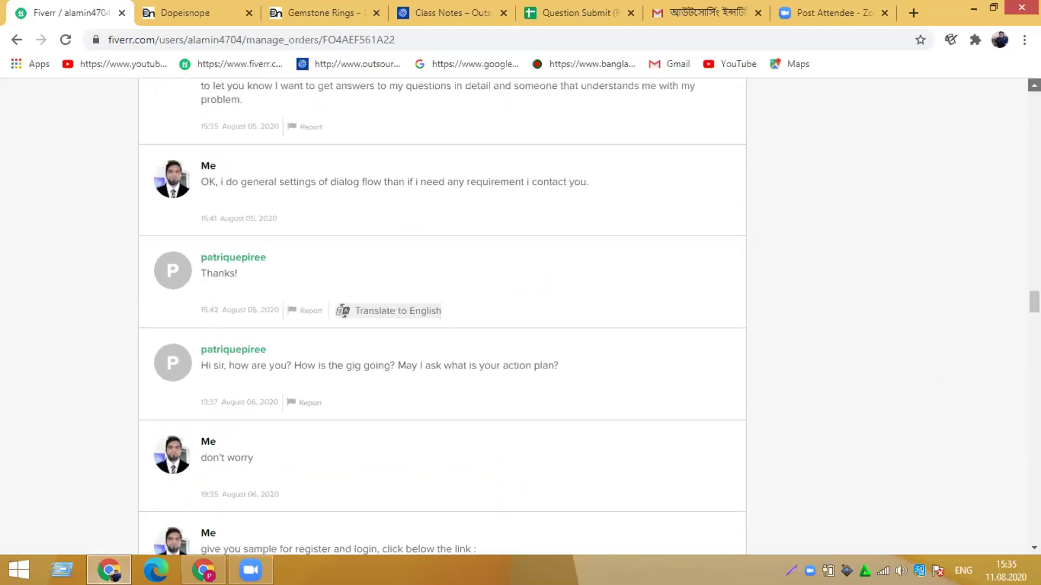
pyautogui.scroll(2, 441, 314)
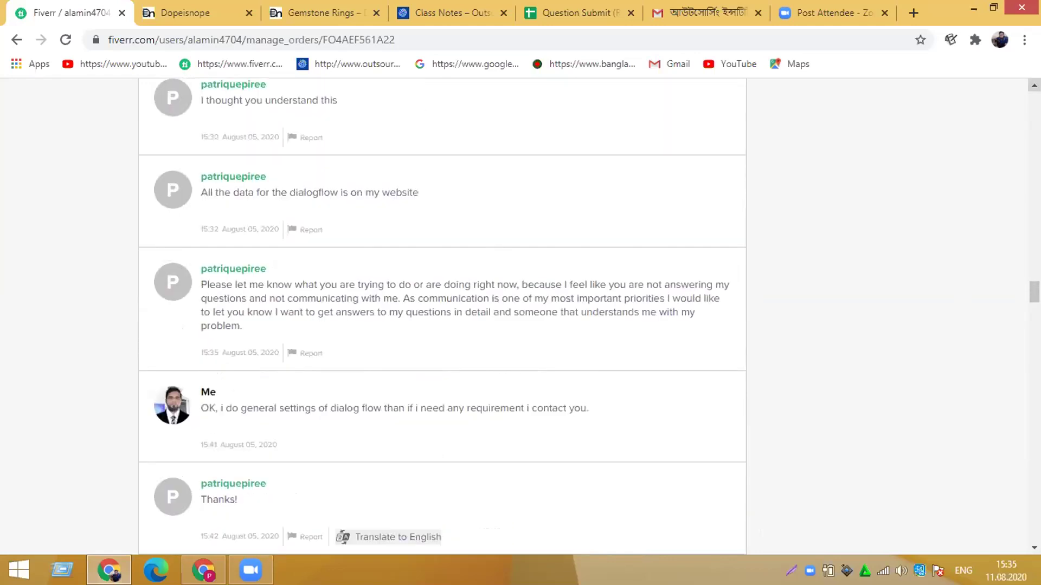
pyautogui.scroll(4, 442, 314)
pyautogui.scroll(7, 442, 314)
pyautogui.scroll(6, 442, 314)
pyautogui.scroll(4, 442, 314)
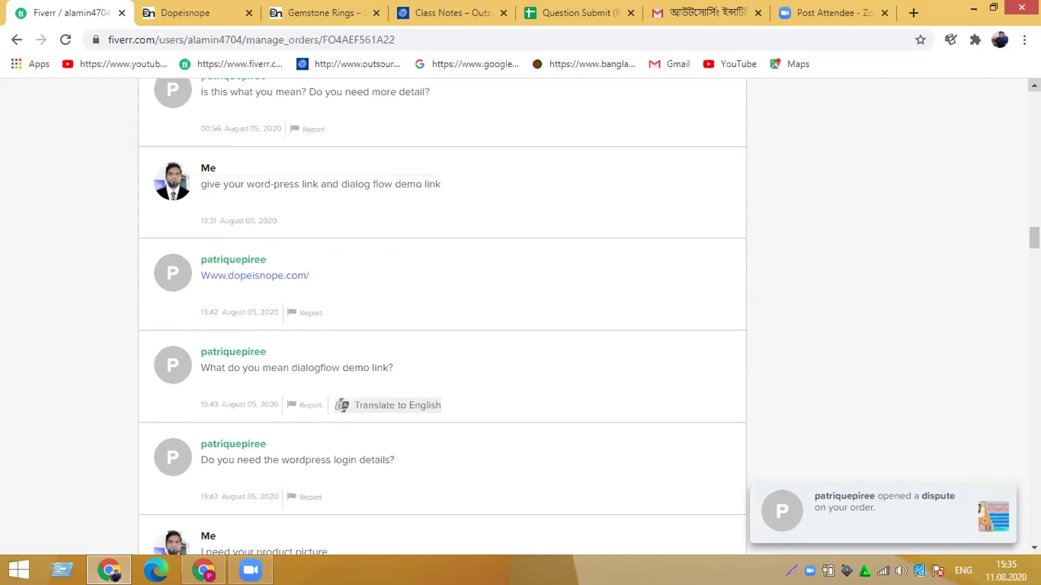
pyautogui.scroll(1, 441, 314)
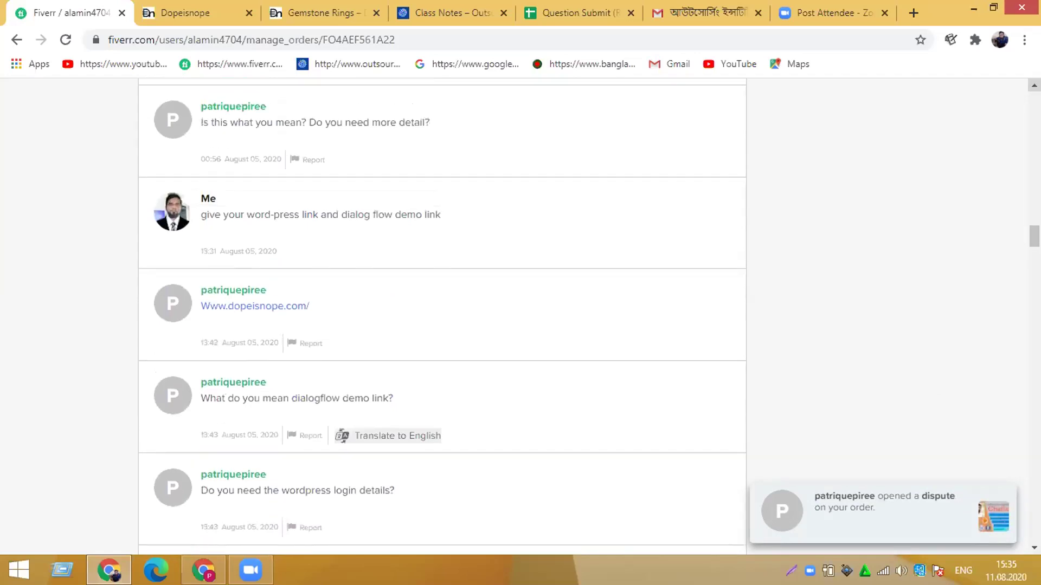
pyautogui.scroll(1, 442, 315)
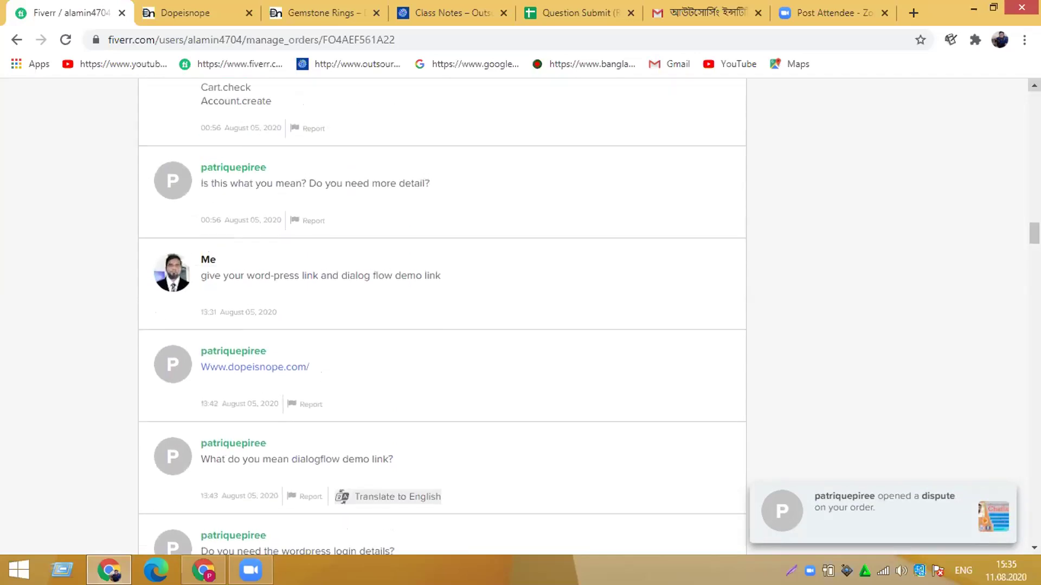
pyautogui.scroll(5, 442, 315)
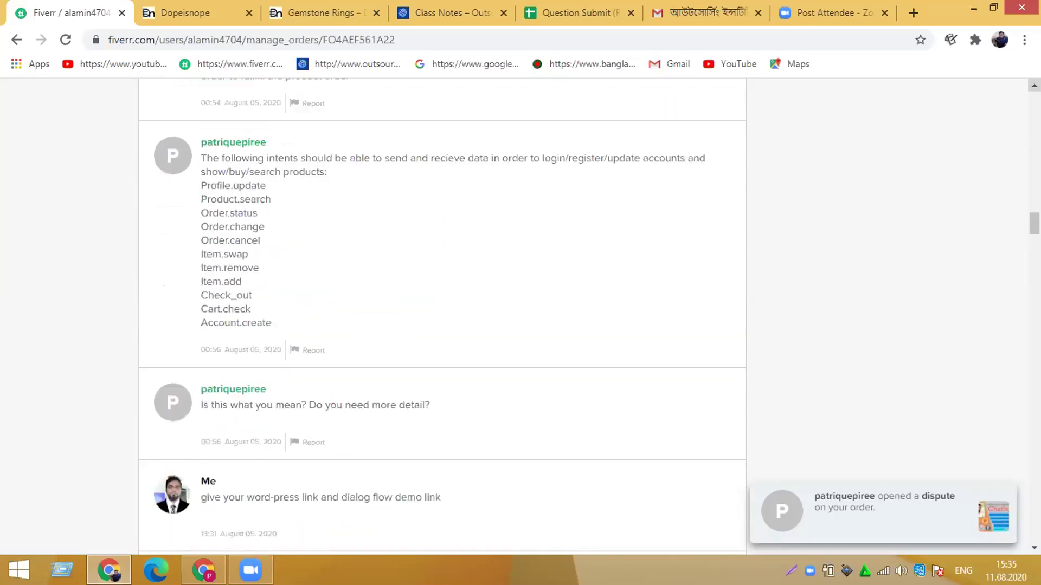
pyautogui.scroll(4, 442, 314)
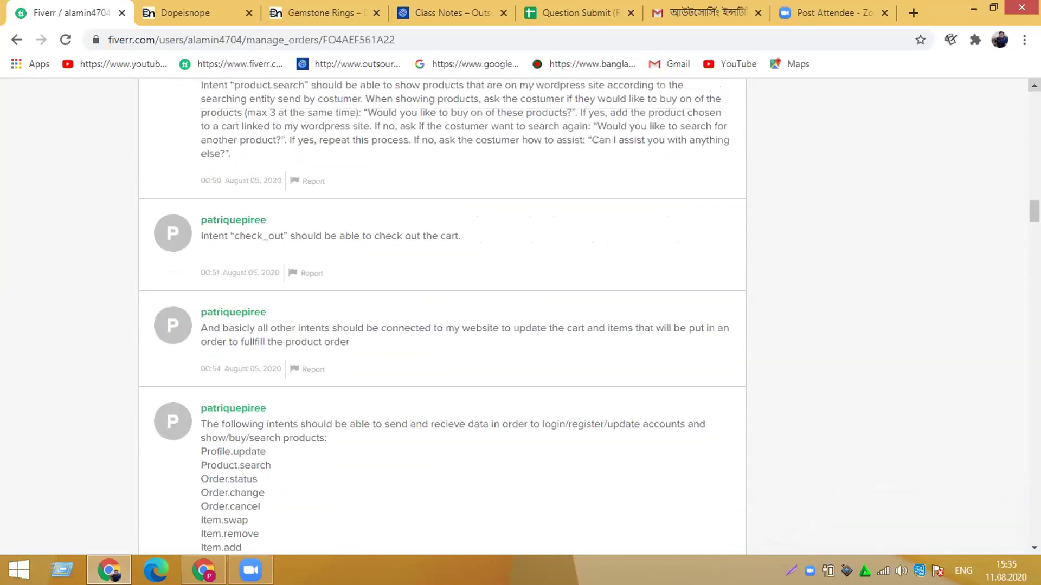
pyautogui.scroll(3, 442, 318)
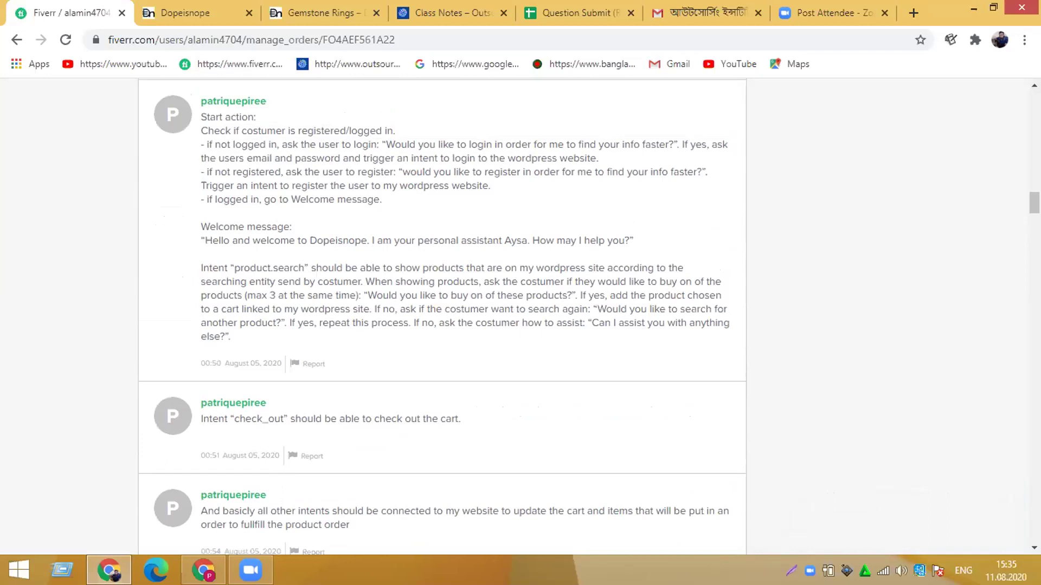
pyautogui.scroll(20, 442, 314)
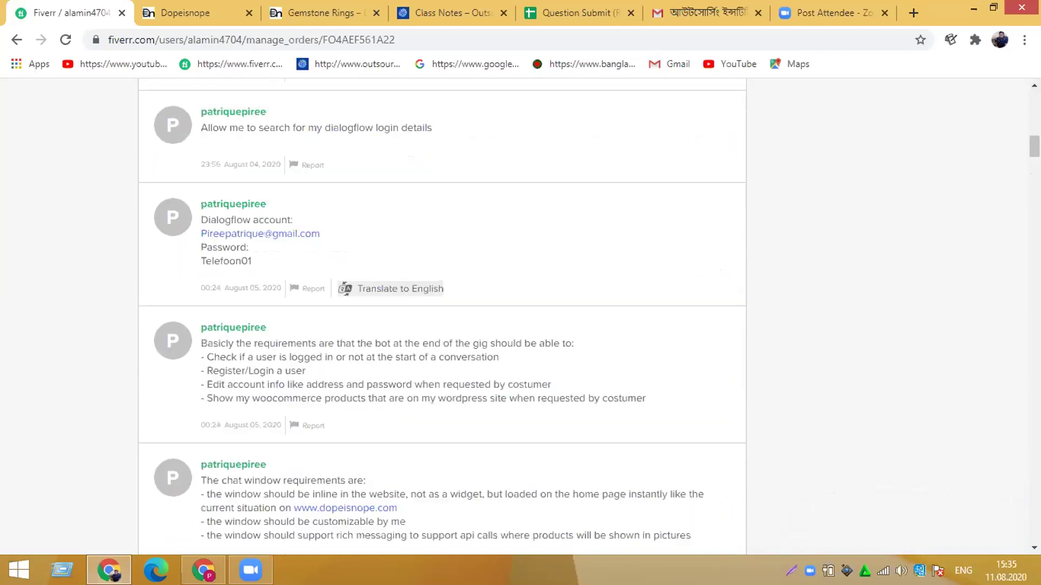
pyautogui.scroll(3, 245, 248)
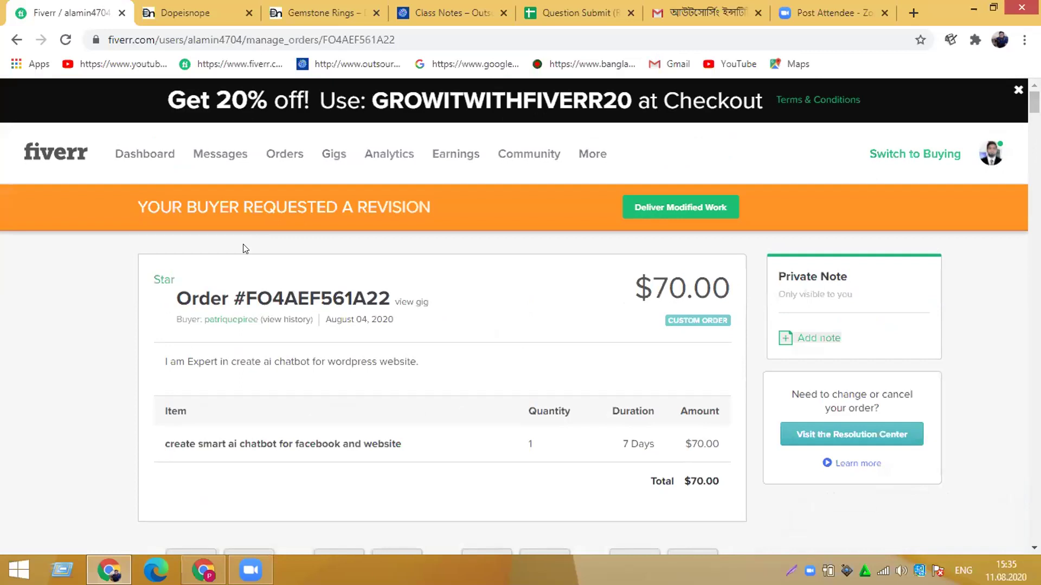
# Open the buyer's dispute notification and decline the cancellation request on the $70.00 order
pyautogui.click(211, 156)
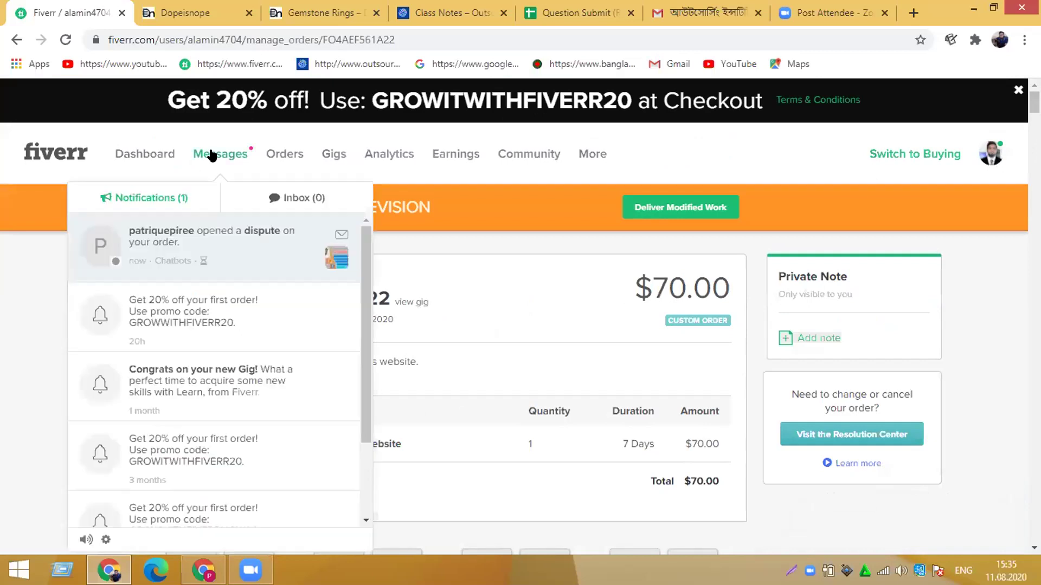
pyautogui.click(198, 239)
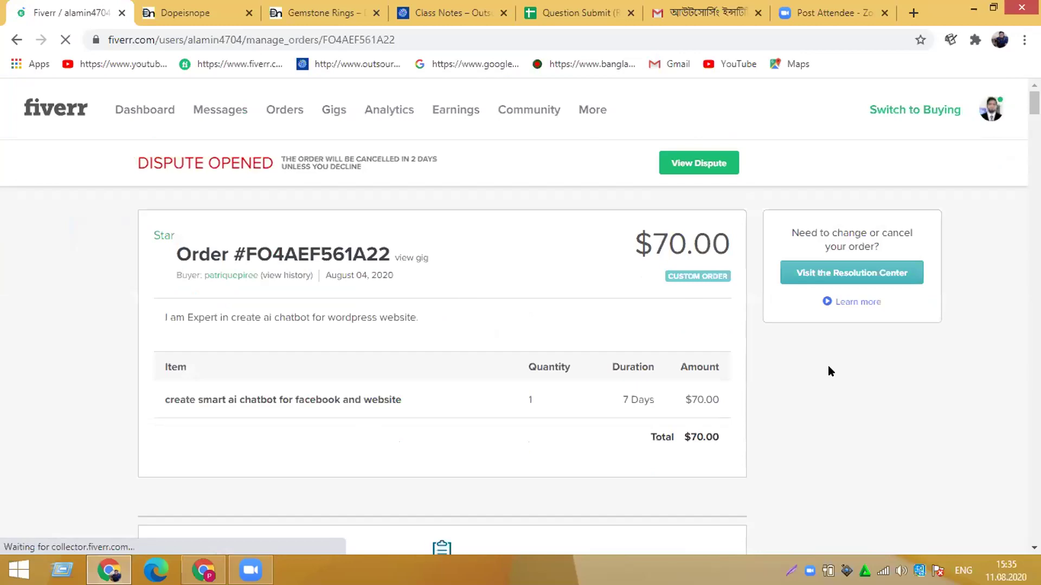
pyautogui.scroll(-15, 520, 314)
pyautogui.scroll(-20, 442, 314)
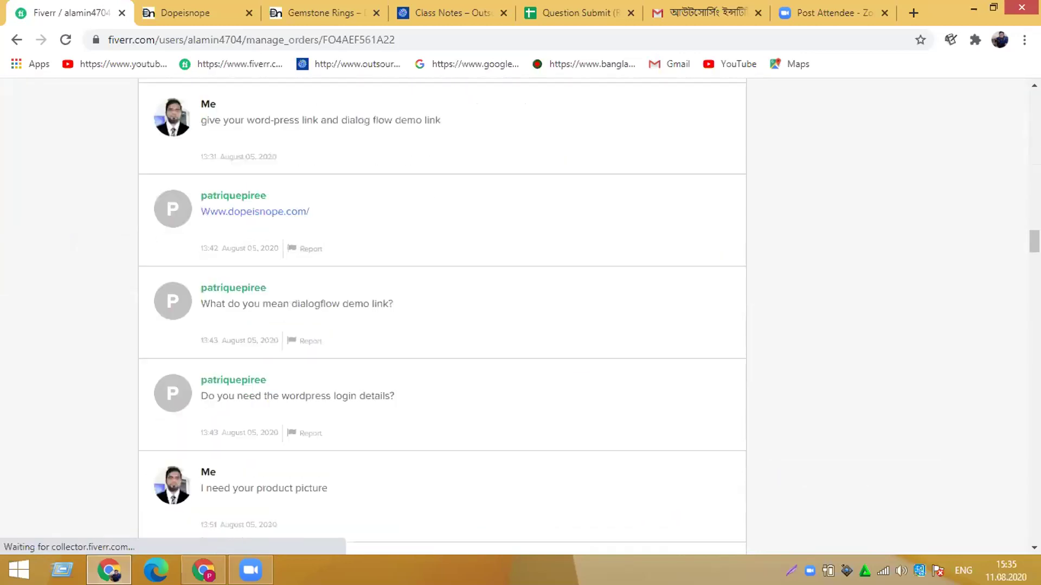
pyautogui.scroll(-15, 442, 314)
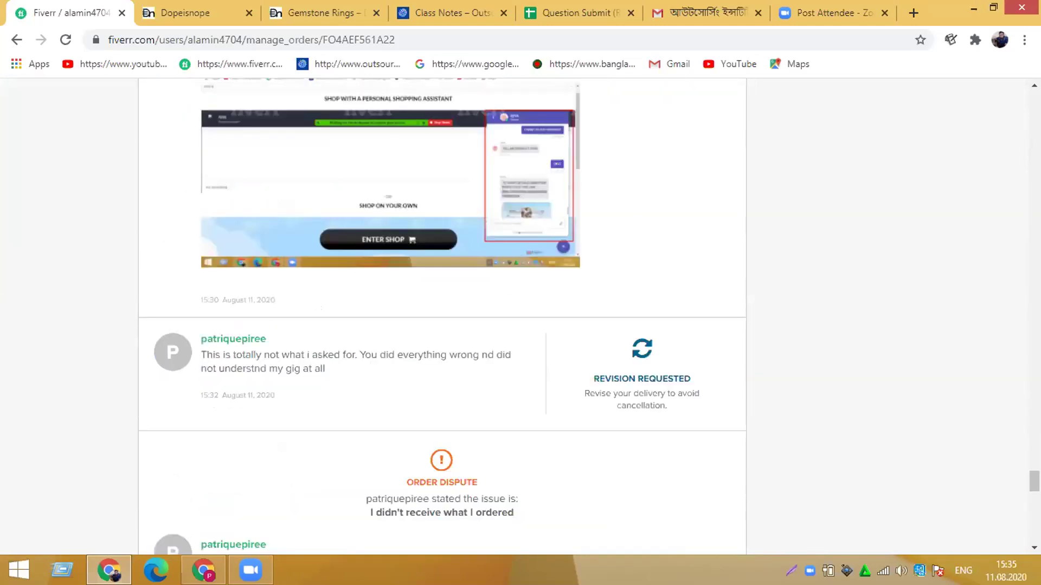
pyautogui.scroll(-7, 442, 315)
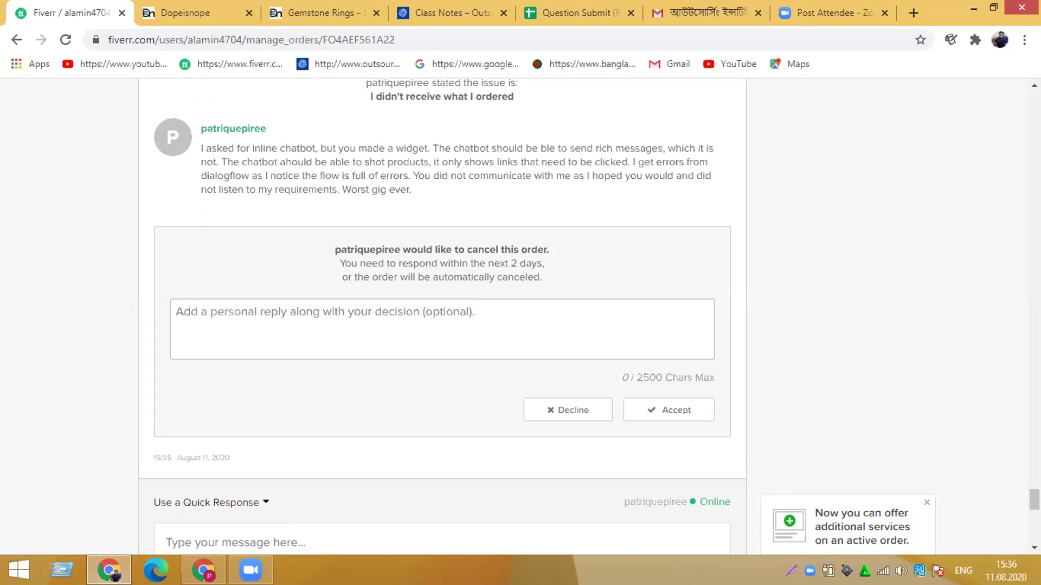
pyautogui.click(1034, 548)
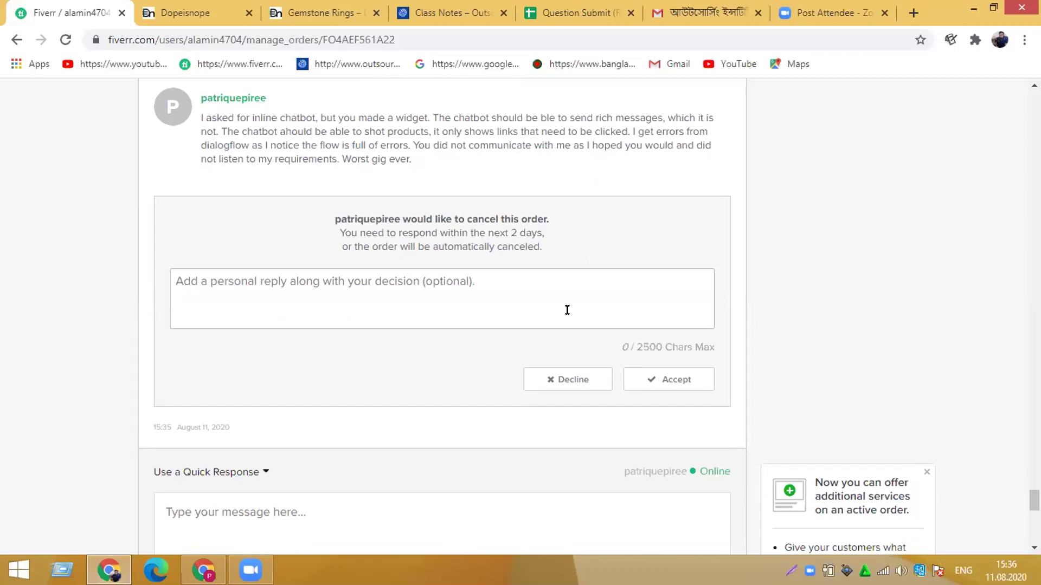
pyautogui.click(565, 377)
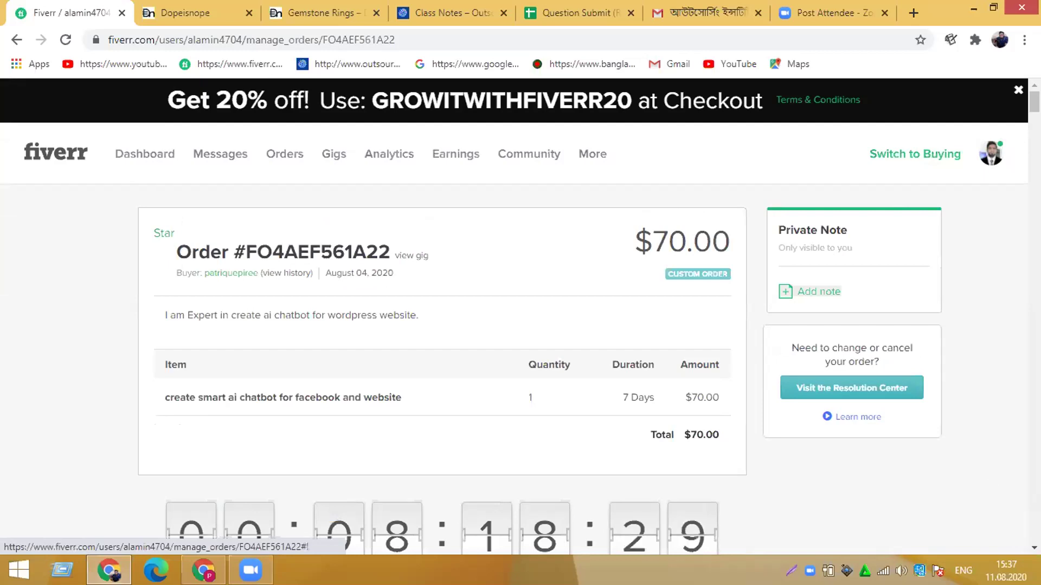
# Scroll to the running delivery countdown and the Order Started section
pyautogui.scroll(-3, 521, 319)
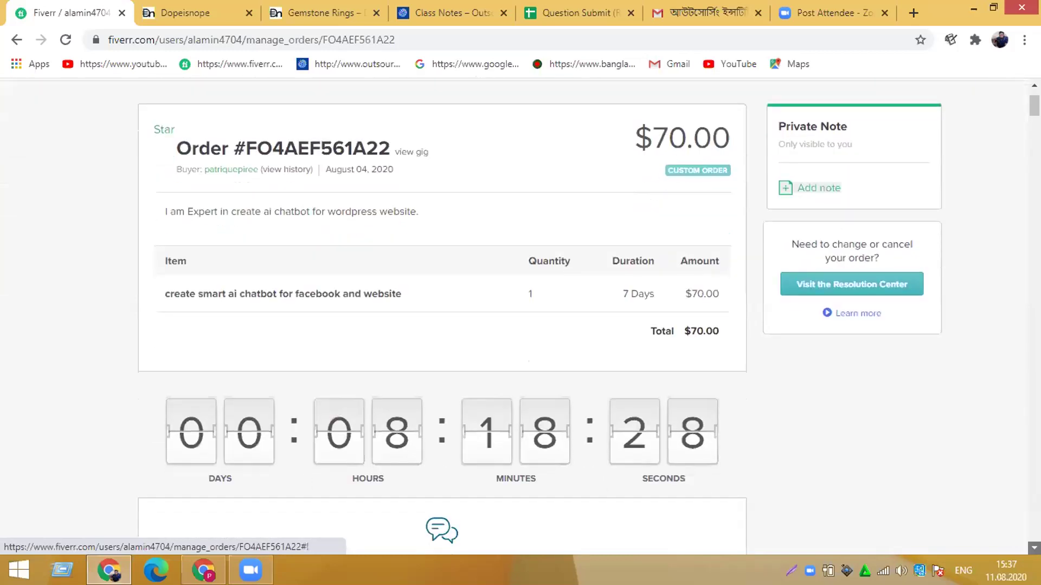
pyautogui.scroll(-3, 521, 320)
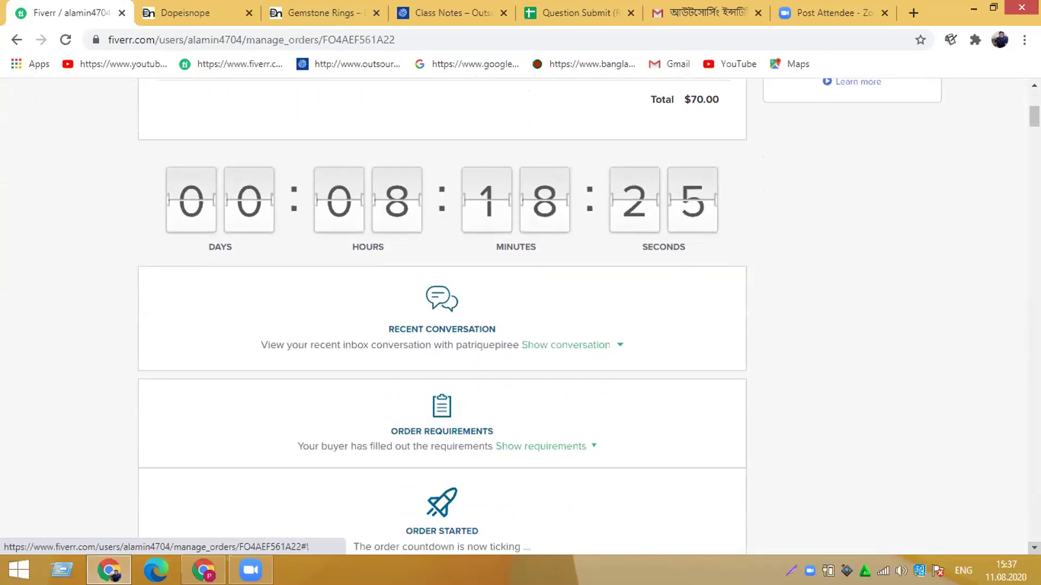
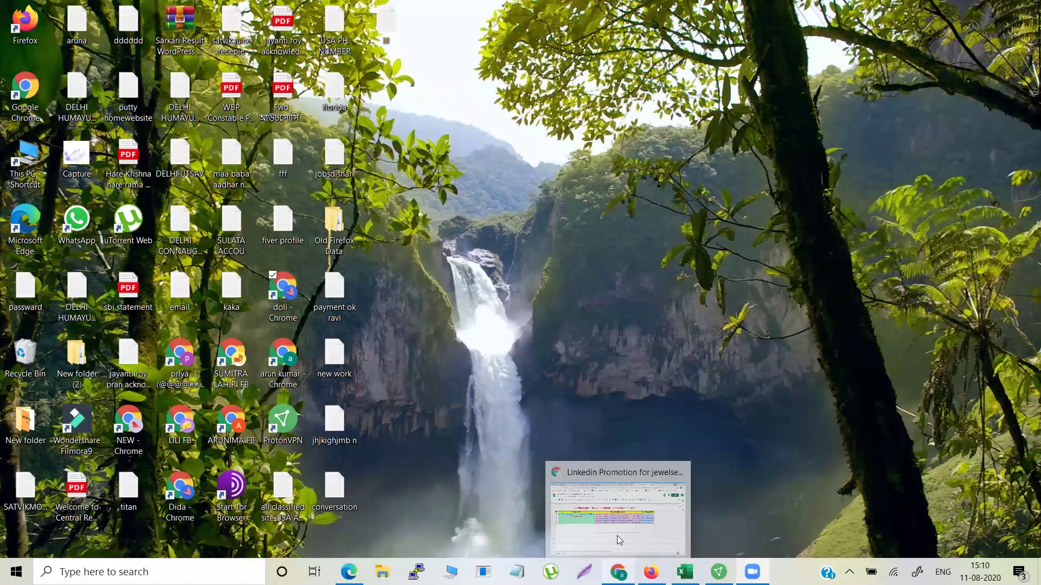
# Bring up the PROMOTION OF JEWELSENTIAL sheet and scroll through its Facebook group table
pyautogui.click(638, 556)
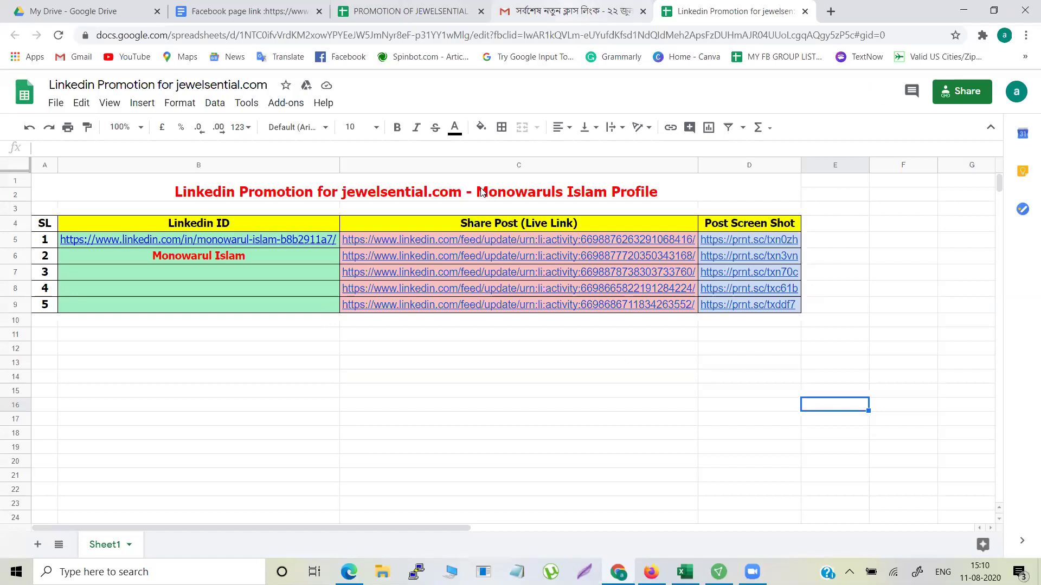
pyautogui.hotkey('ctrl', '3')
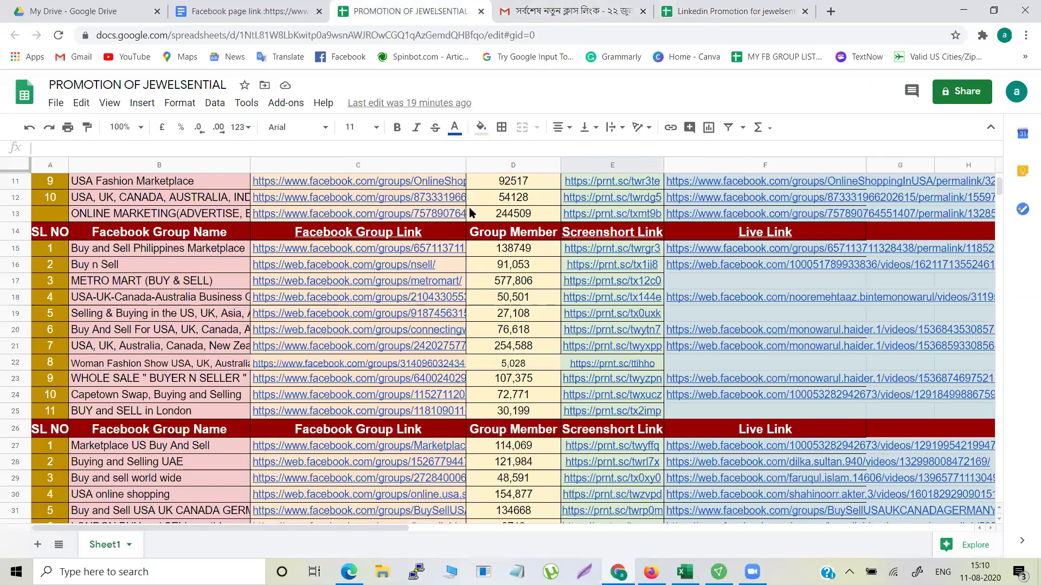
pyautogui.scroll(3, 469, 208)
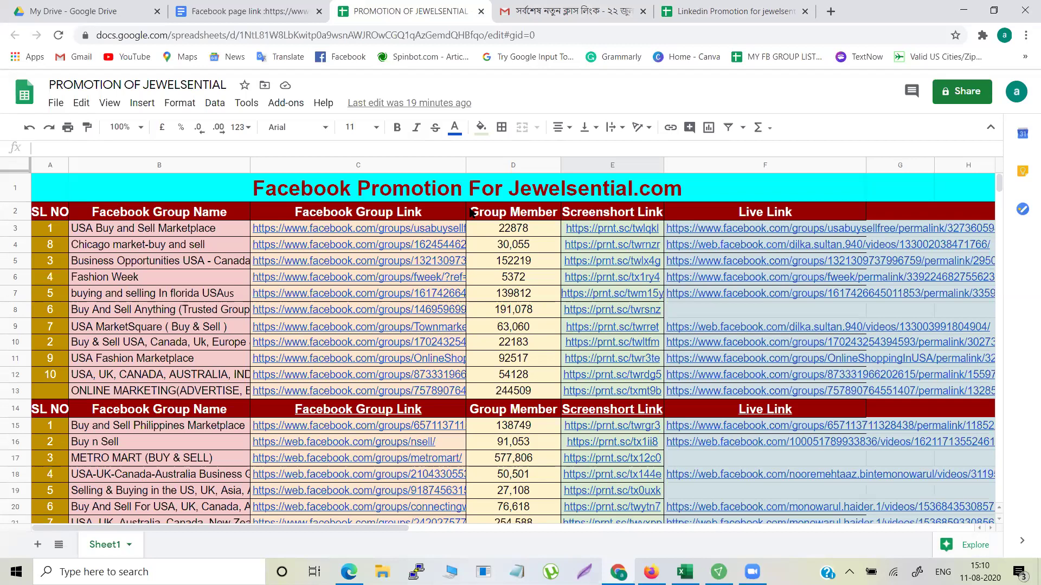
pyautogui.scroll(-4, 469, 319)
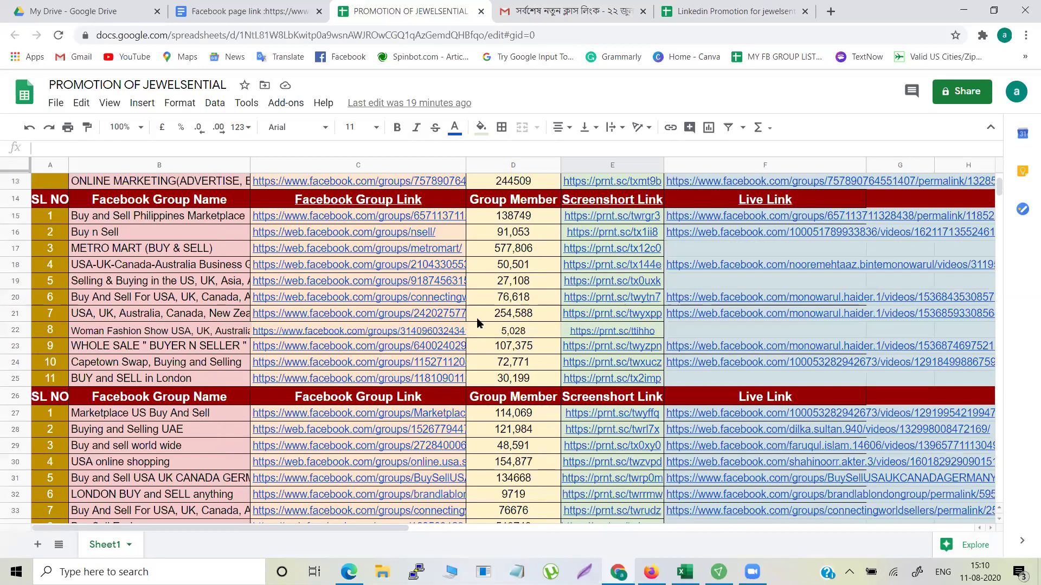
pyautogui.scroll(-4, 478, 323)
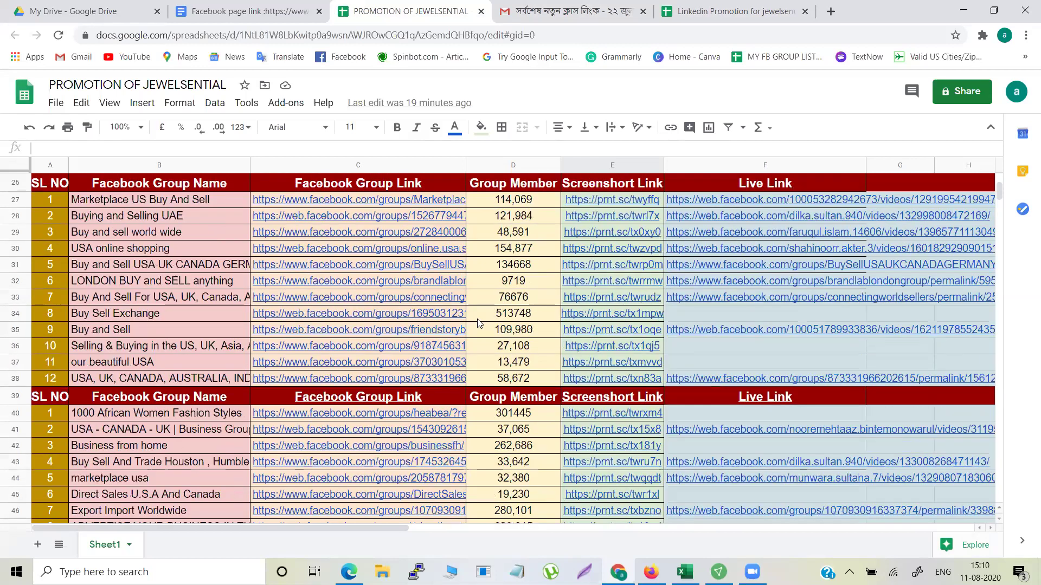
pyautogui.scroll(-4, 479, 324)
pyautogui.scroll(-4, 493, 302)
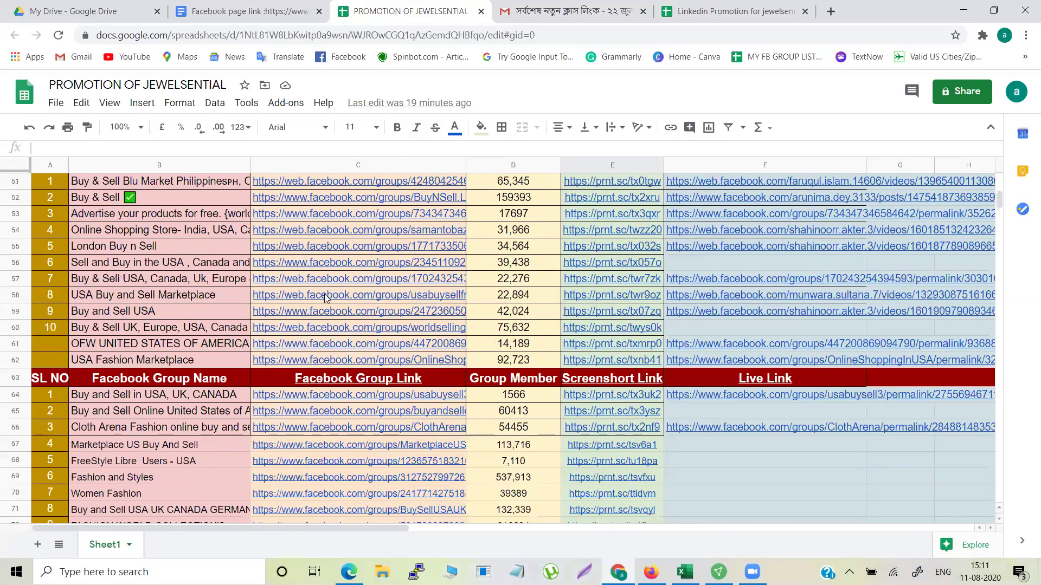
pyautogui.scroll(-4, 439, 280)
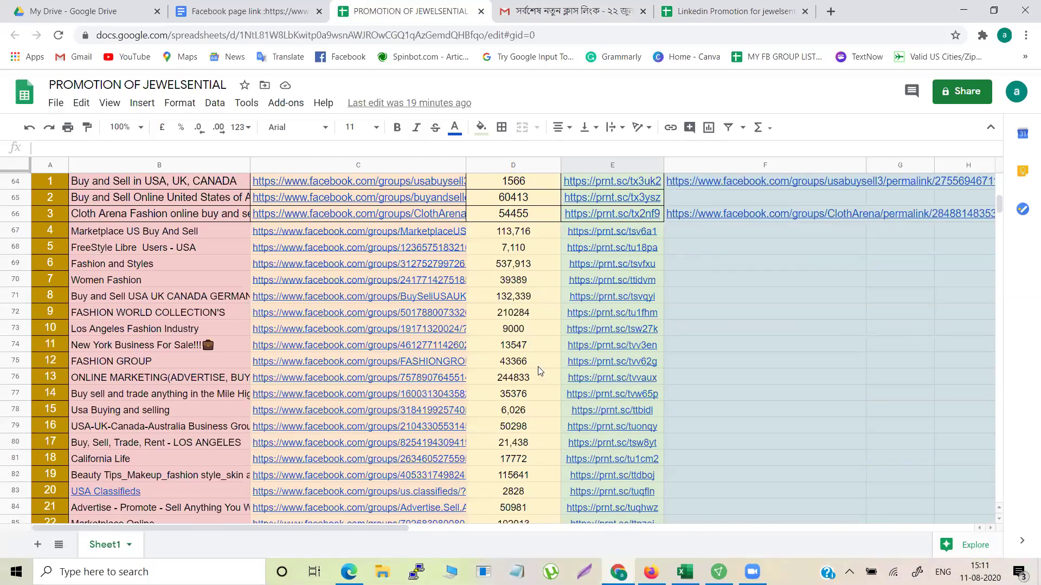
pyautogui.scroll(-4, 537, 363)
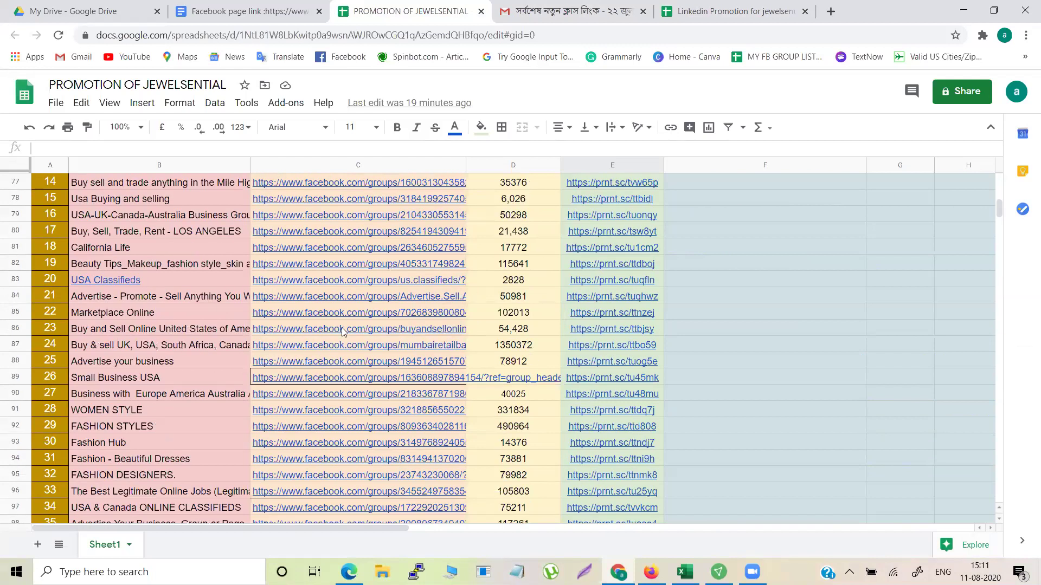
pyautogui.scroll(-8, 488, 330)
pyautogui.scroll(8, 504, 333)
pyautogui.scroll(4, 592, 314)
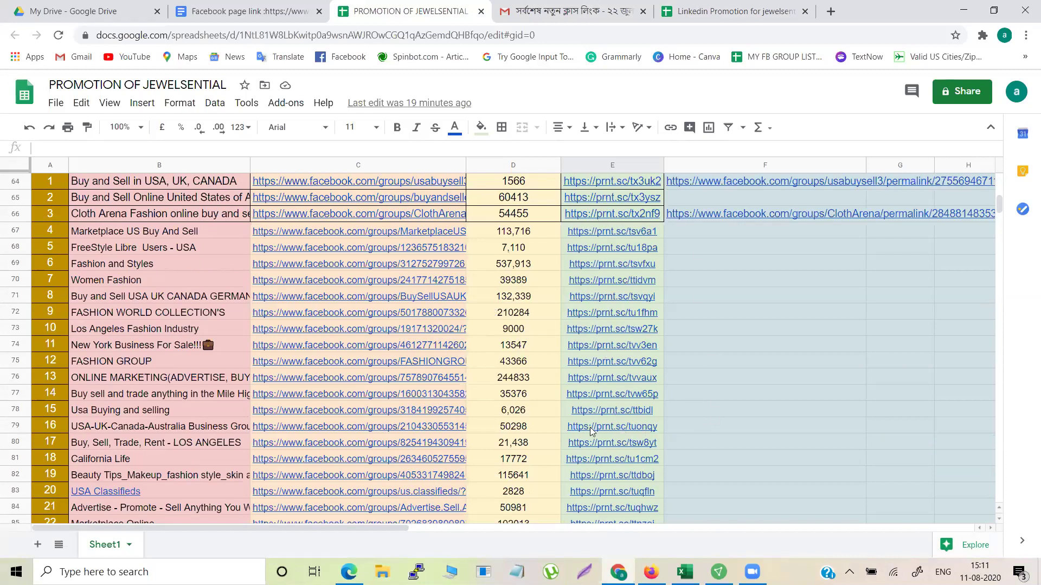
pyautogui.scroll(4, 591, 431)
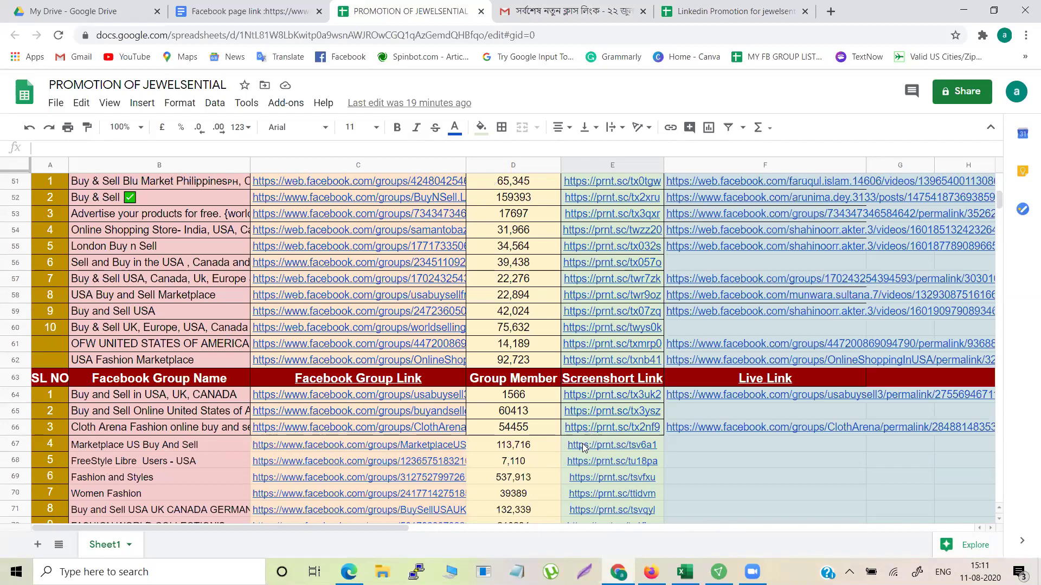
# Review the Classified Posting rows, checking cells F69, F110 and the C108 screenshot link
pyautogui.click(804, 483)
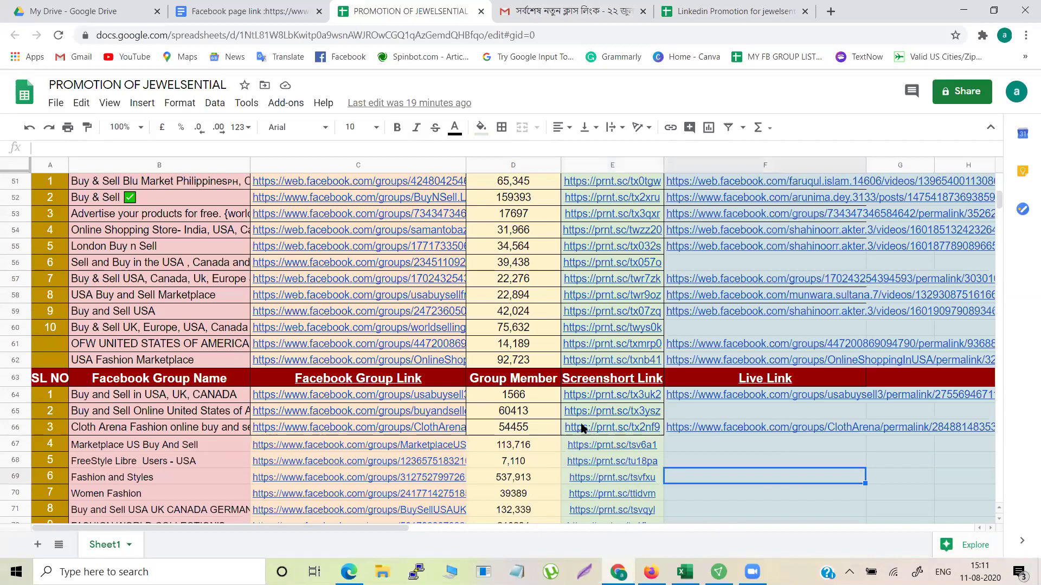
pyautogui.scroll(-8, 581, 429)
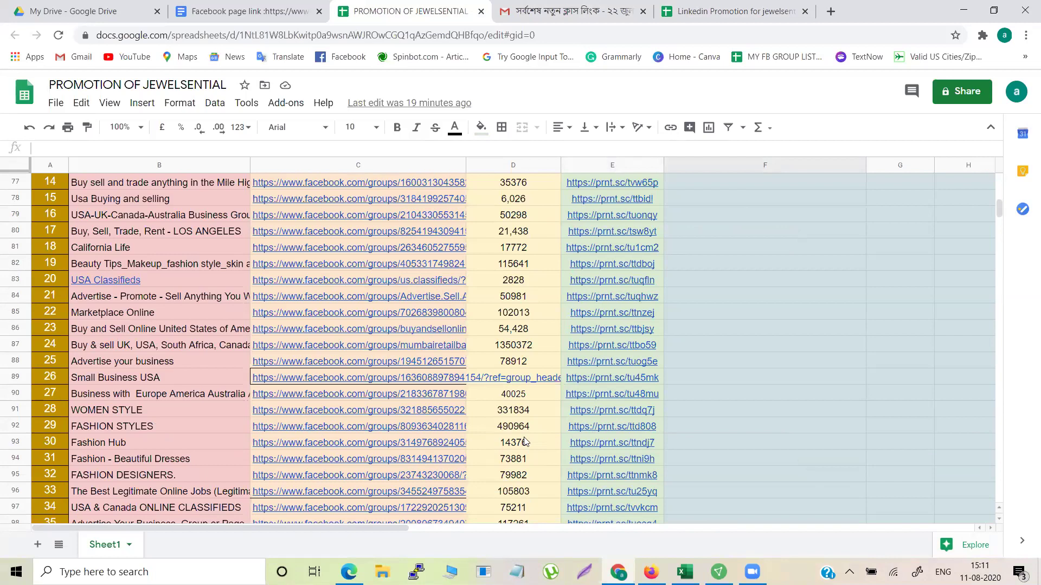
pyautogui.scroll(-4, 576, 430)
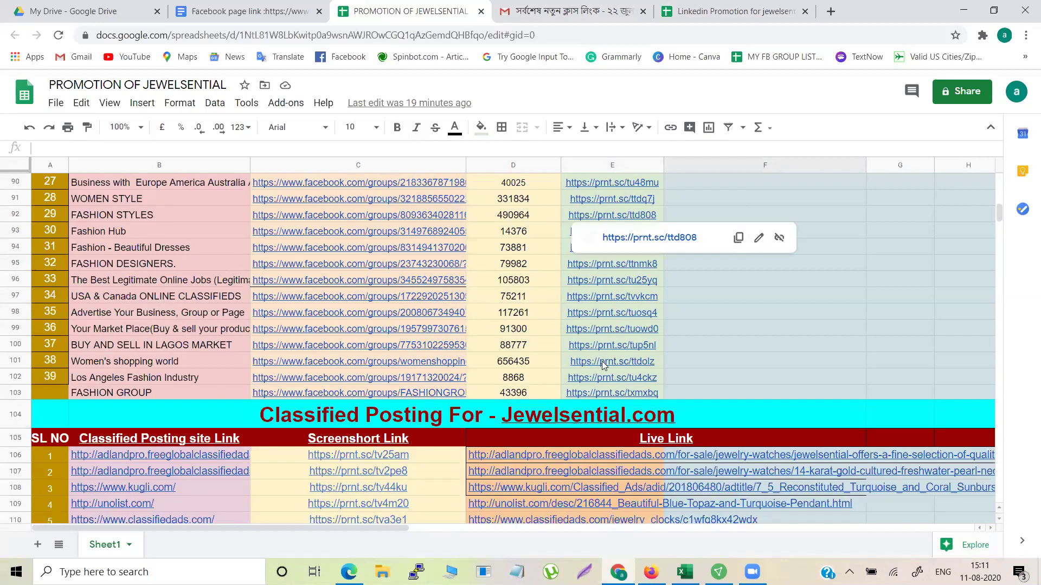
pyautogui.scroll(-4, 822, 207)
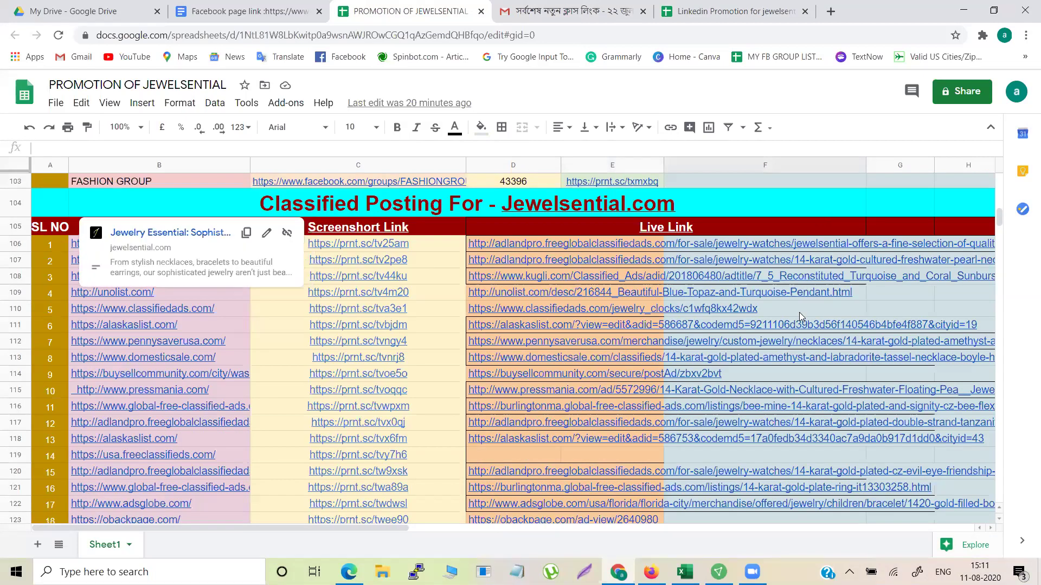
pyautogui.click(829, 309)
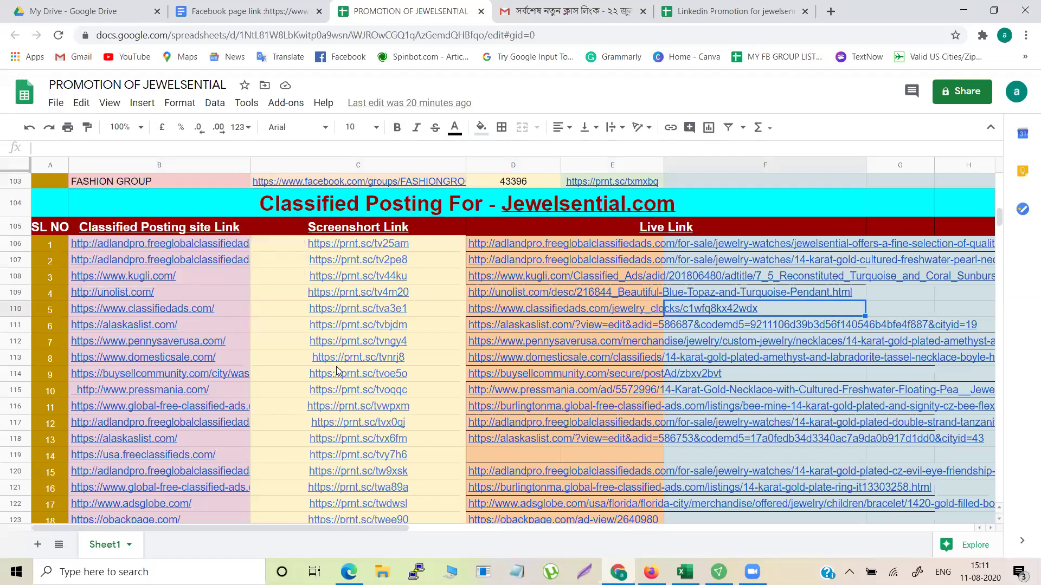
pyautogui.scroll(-4, 336, 371)
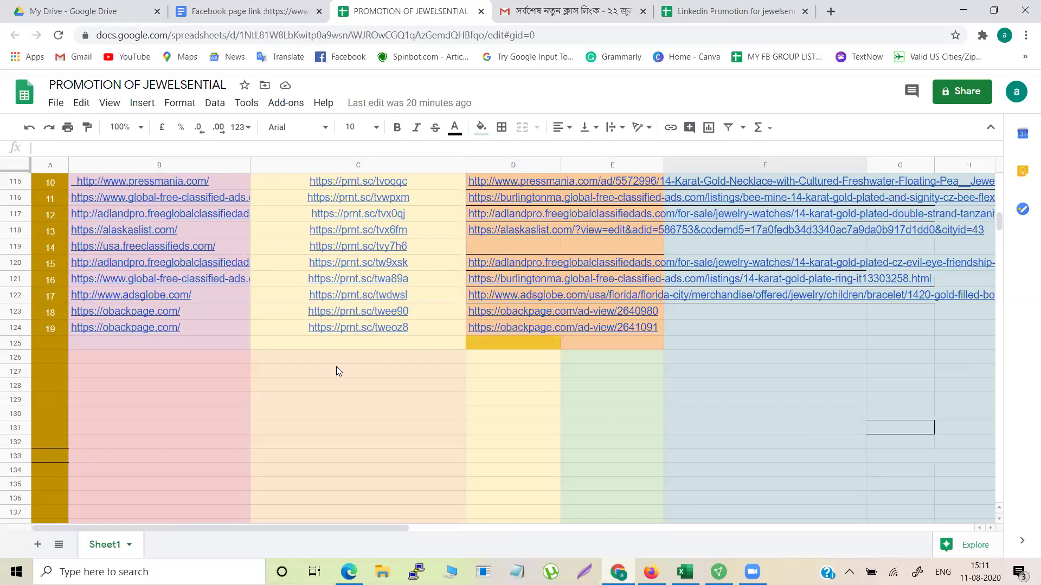
pyautogui.scroll(4, 336, 371)
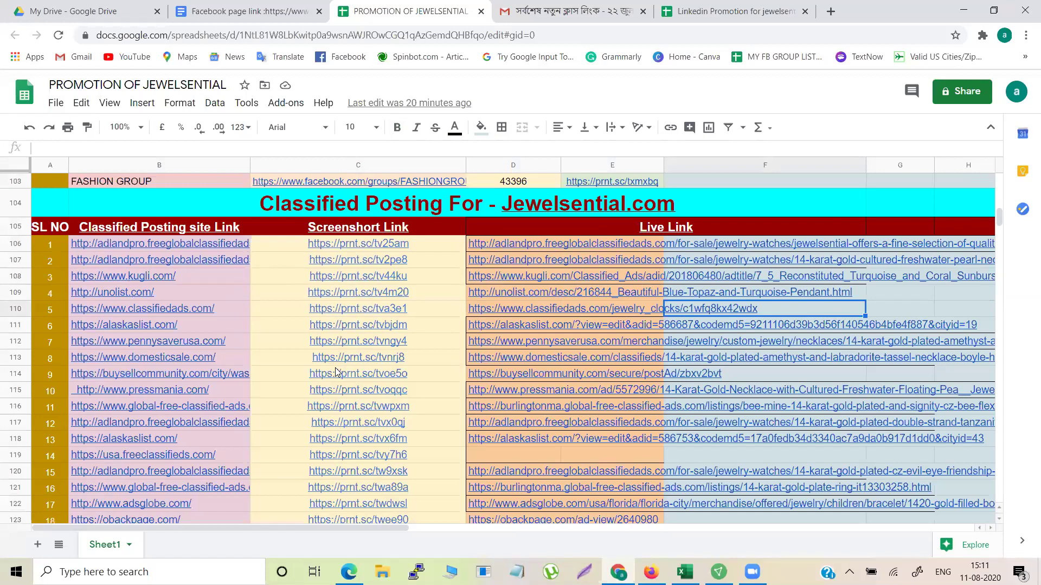
pyautogui.scroll(-9, 341, 358)
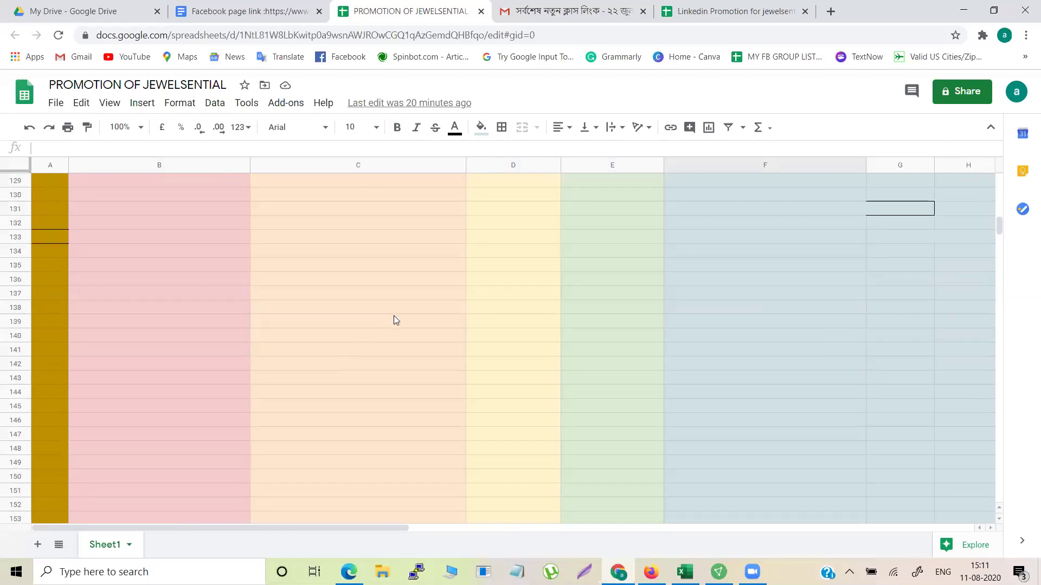
pyautogui.scroll(9, 393, 315)
pyautogui.moveTo(397, 308)
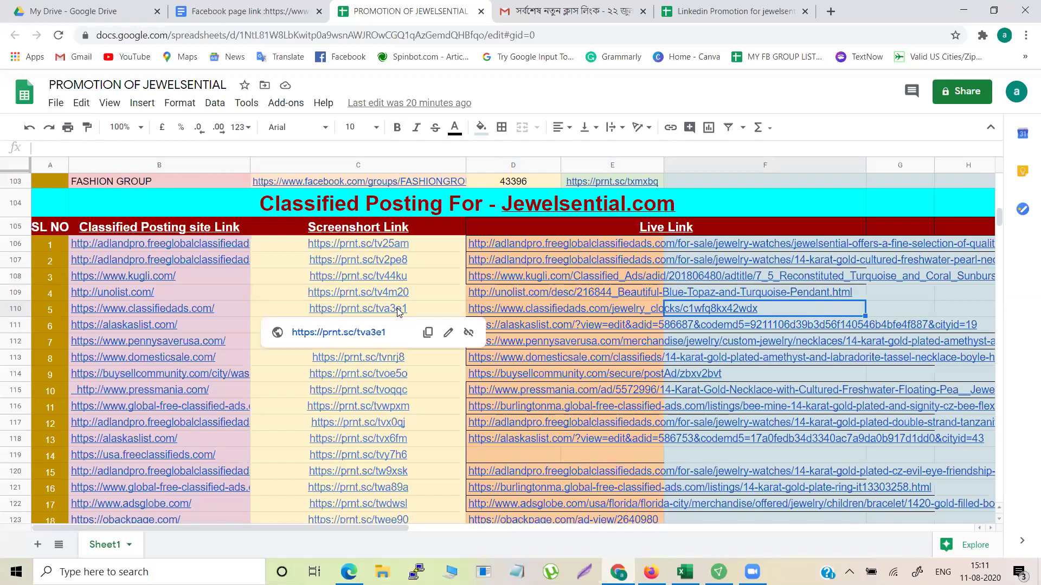
pyautogui.click(261, 278)
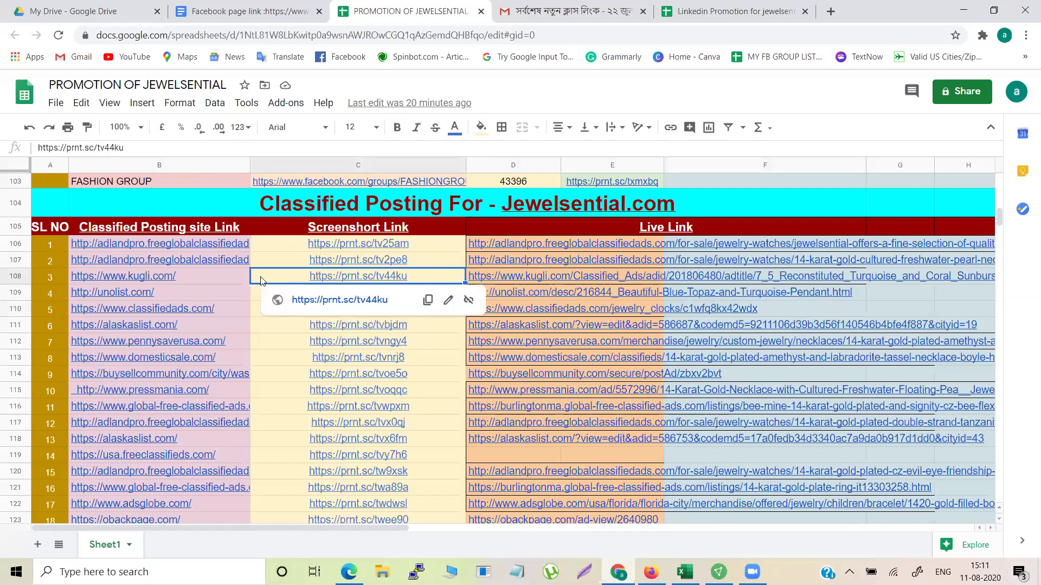
pyautogui.scroll(13, 261, 278)
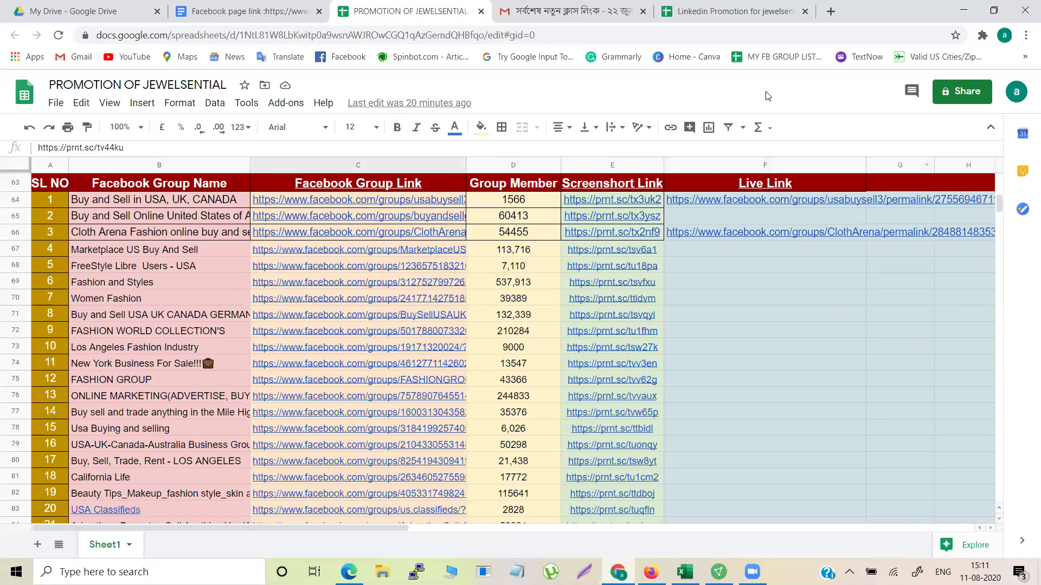
pyautogui.click(948, 92)
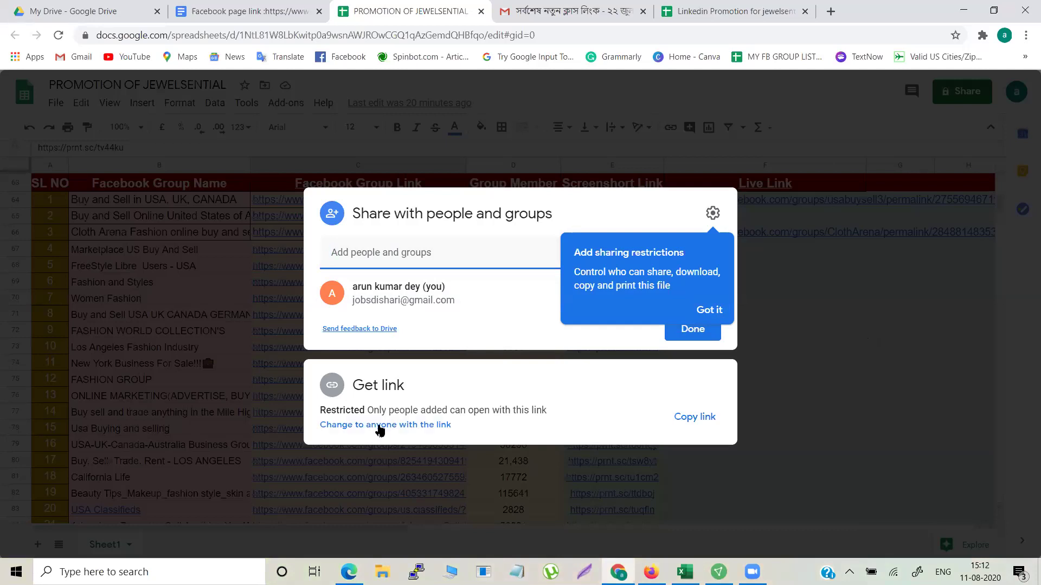
pyautogui.click(379, 425)
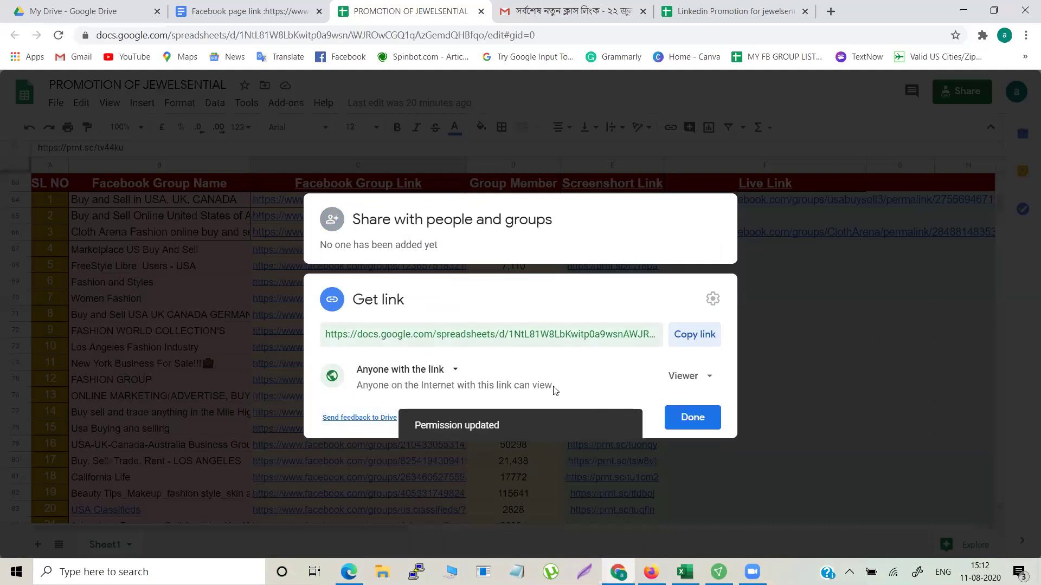
pyautogui.click(710, 378)
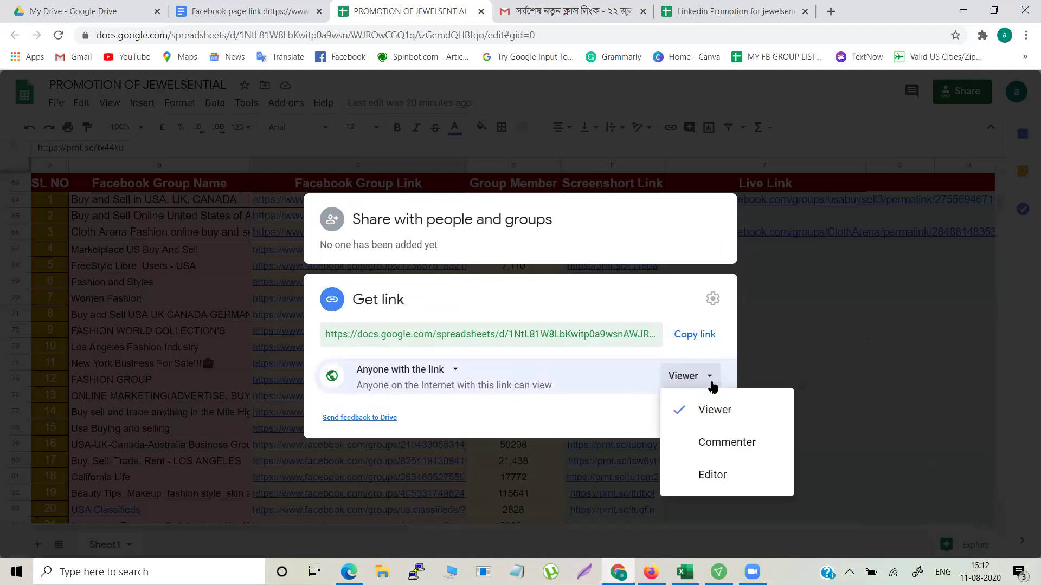
pyautogui.click(714, 476)
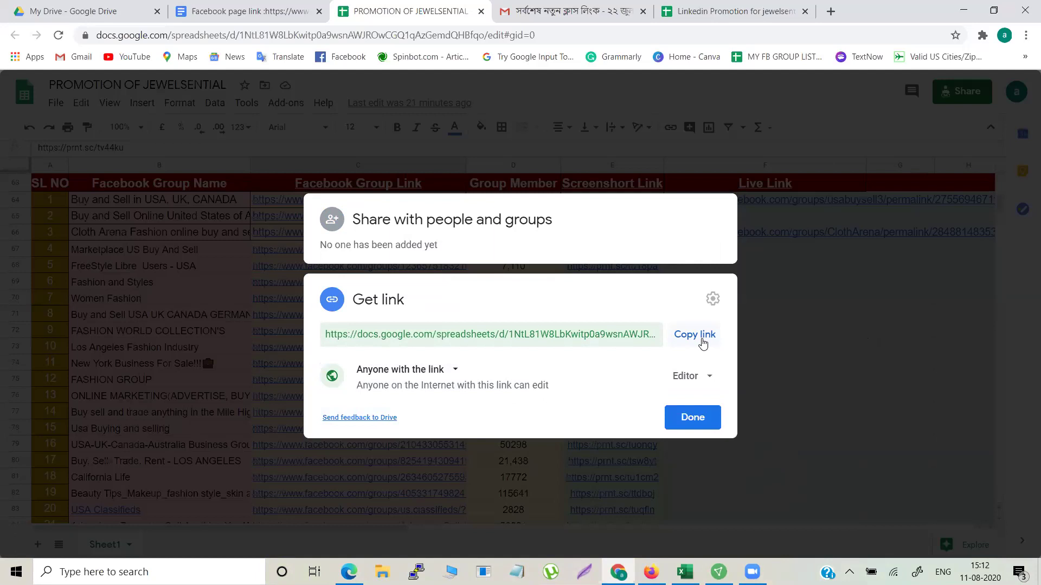
pyautogui.click(700, 336)
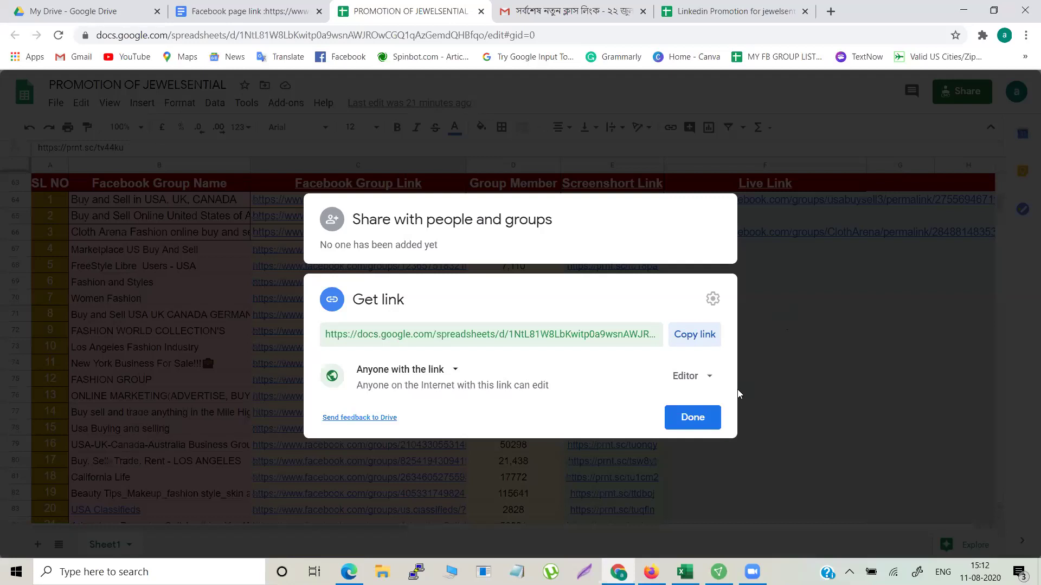
pyautogui.click(694, 419)
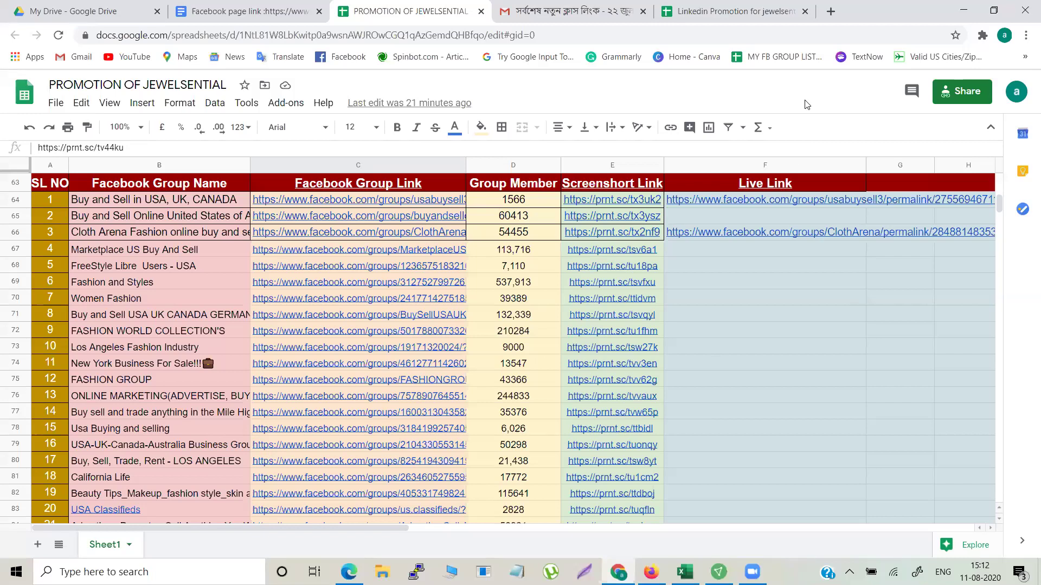
# Restore the Fiverr order page for the $10 USA Facebook promotion, scrolled to the top
pyautogui.press('super+d')
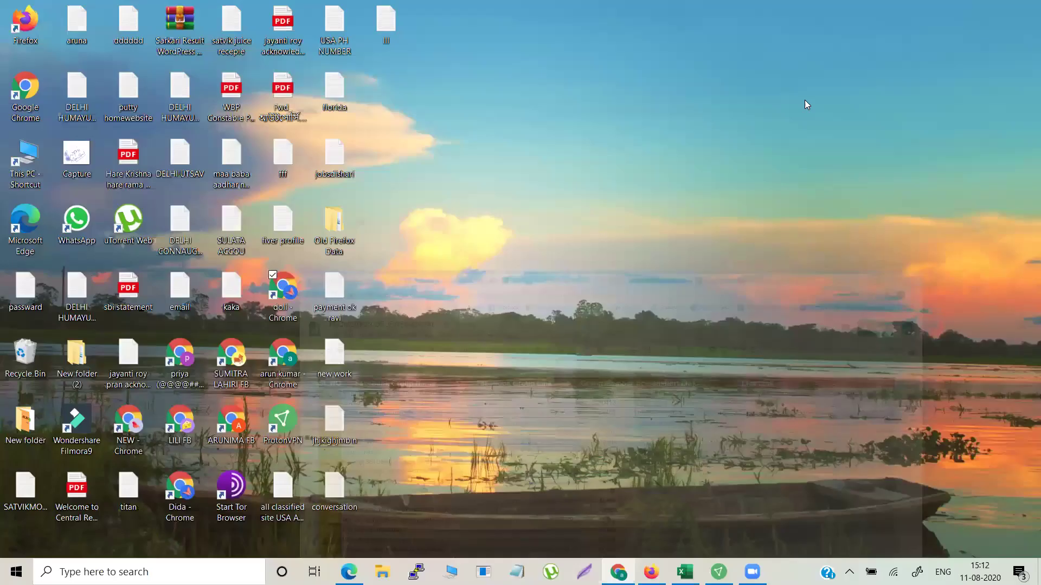
pyautogui.moveTo(651, 572)
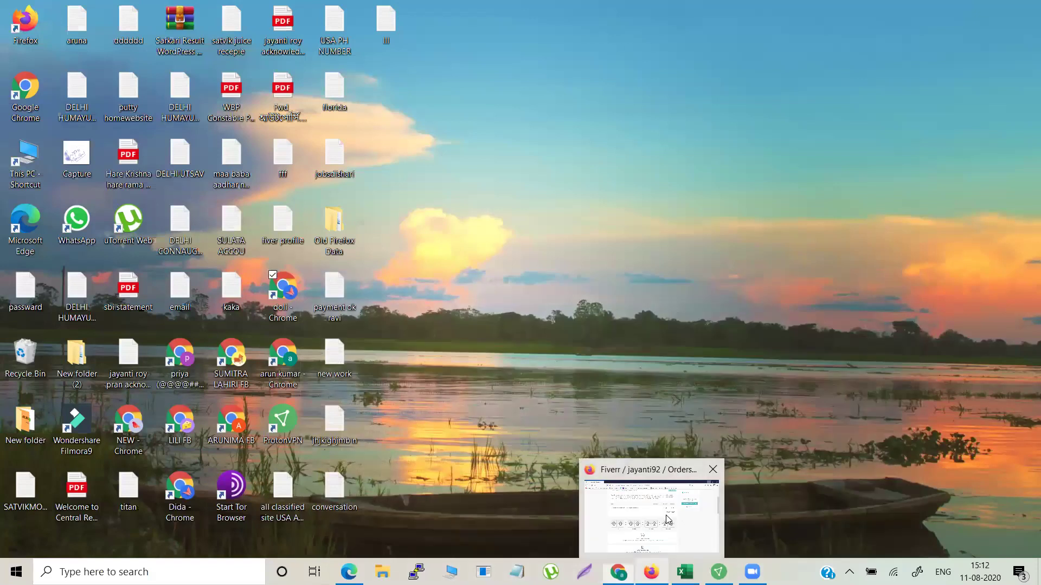
pyautogui.click(667, 520)
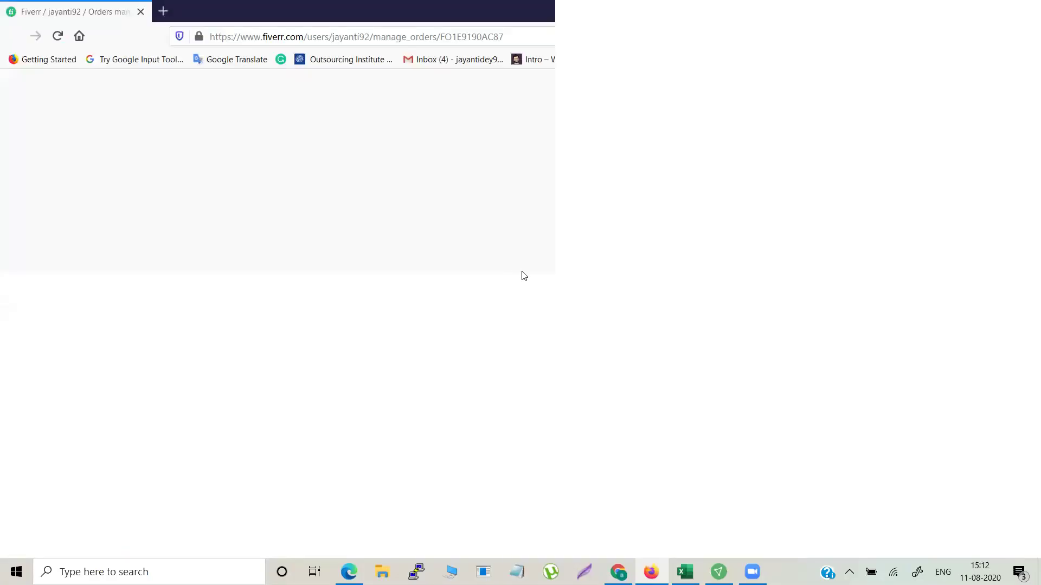
pyautogui.scroll(3, 512, 292)
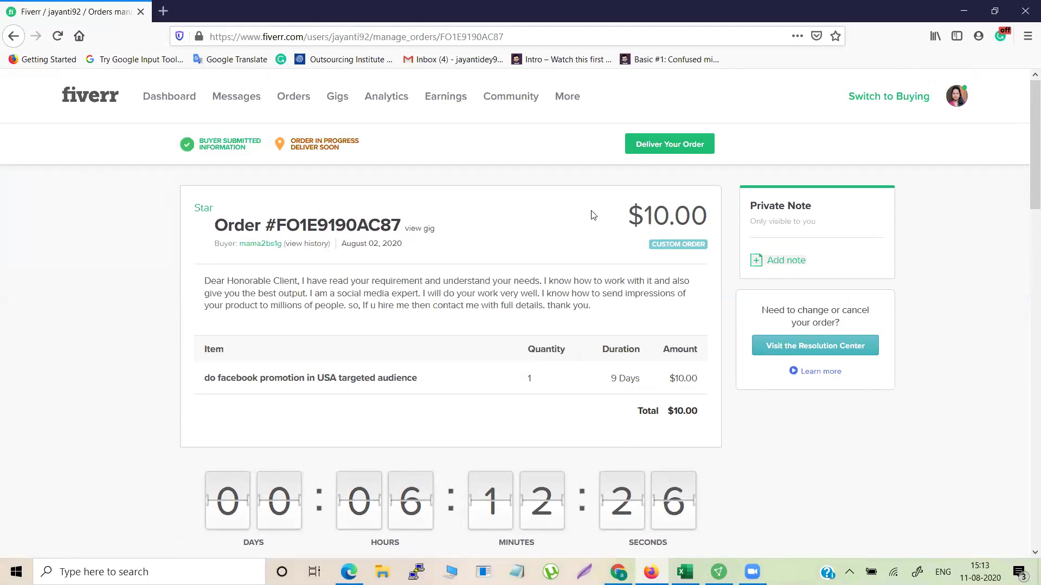
# Open the Deliver Completed Work form for the order, then minimize Firefox to the desktop
pyautogui.click(672, 145)
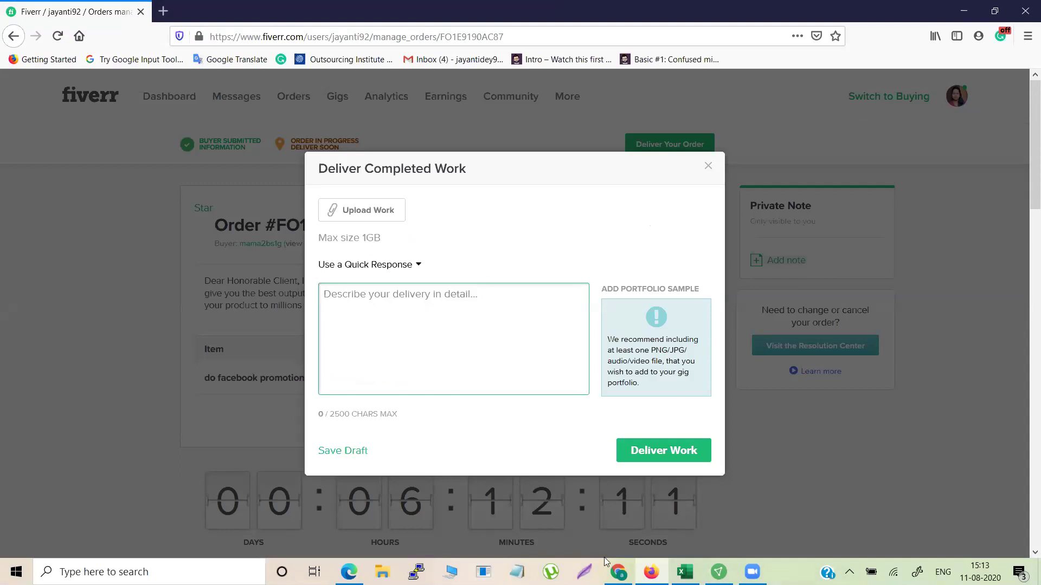
pyautogui.press('super+d')
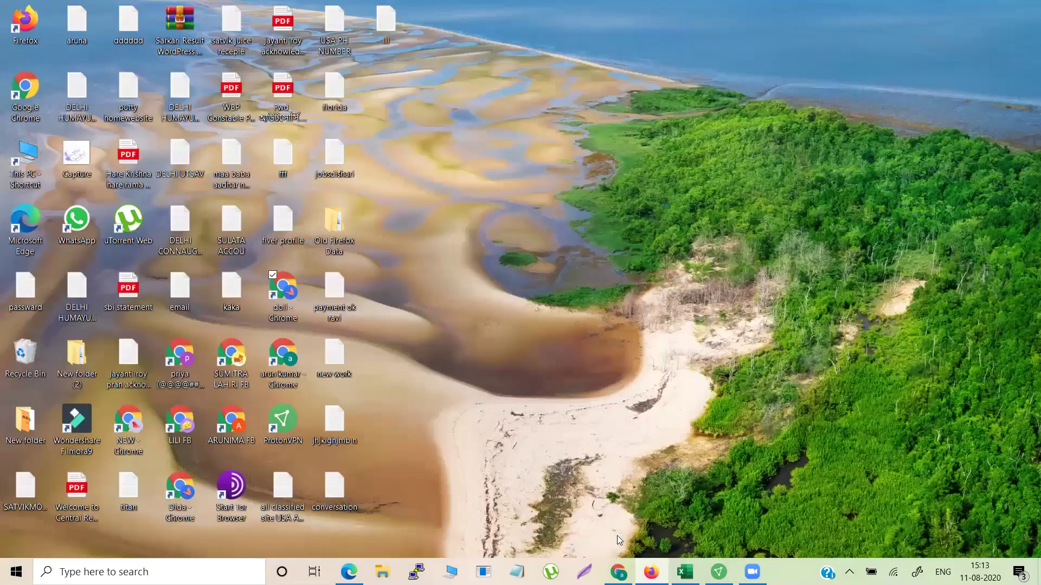
# Return to the top of the Jewelsential promotion sheet and start a Lightshot capture from the tray
pyautogui.moveTo(618, 572)
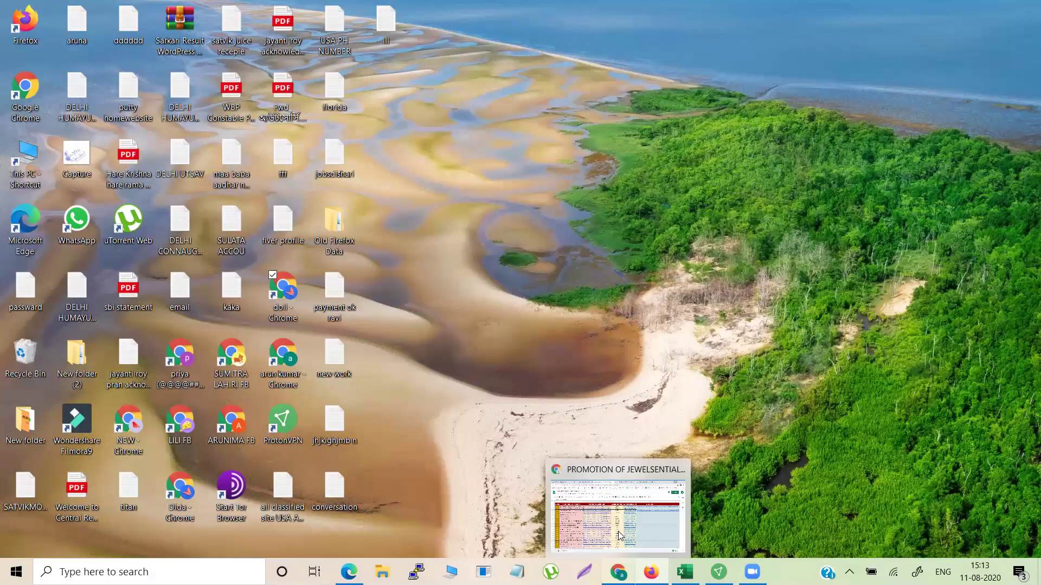
pyautogui.moveTo(621, 536)
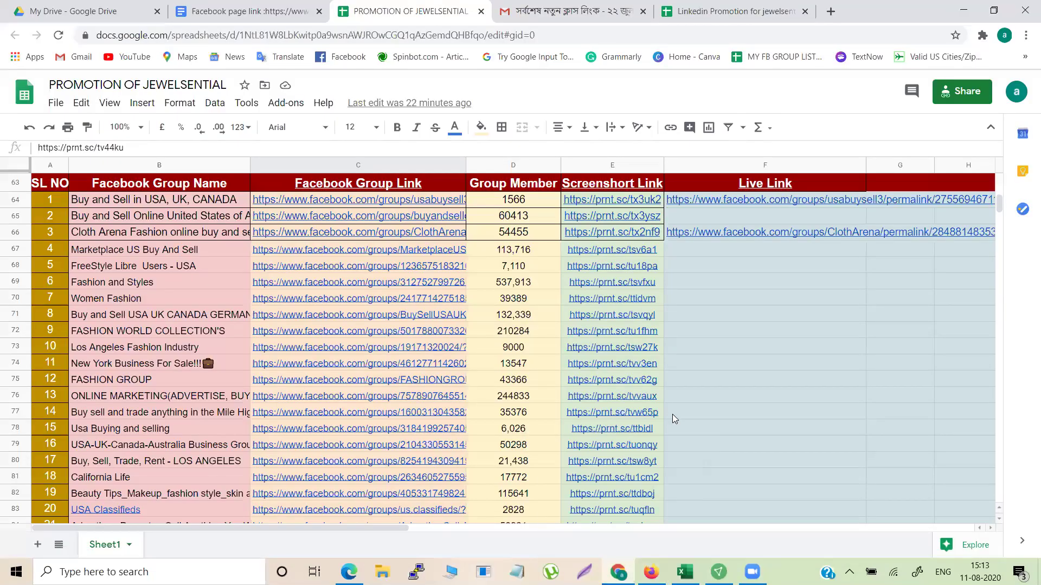
pyautogui.scroll(20, 672, 413)
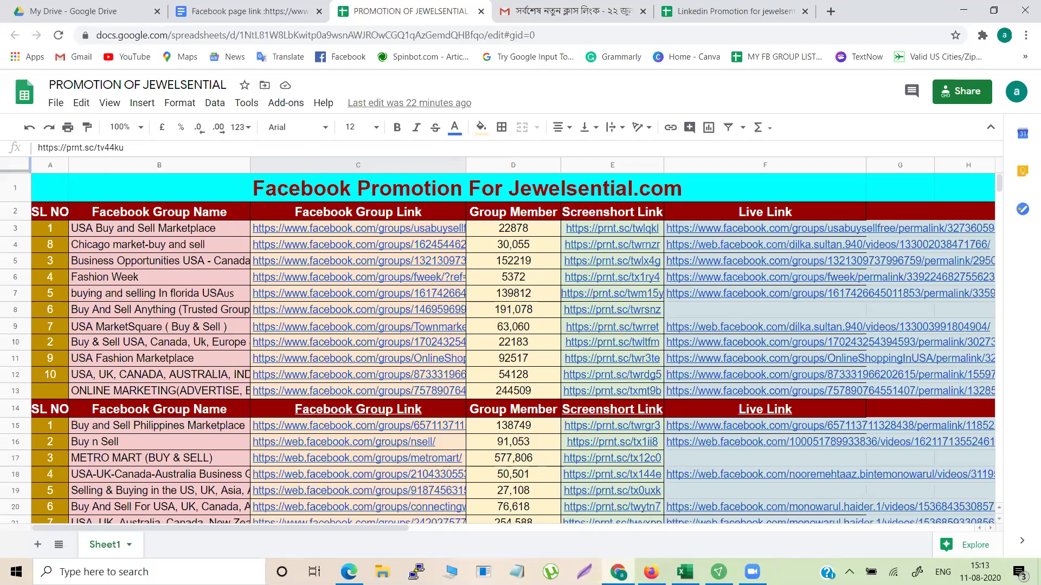
pyautogui.click(850, 572)
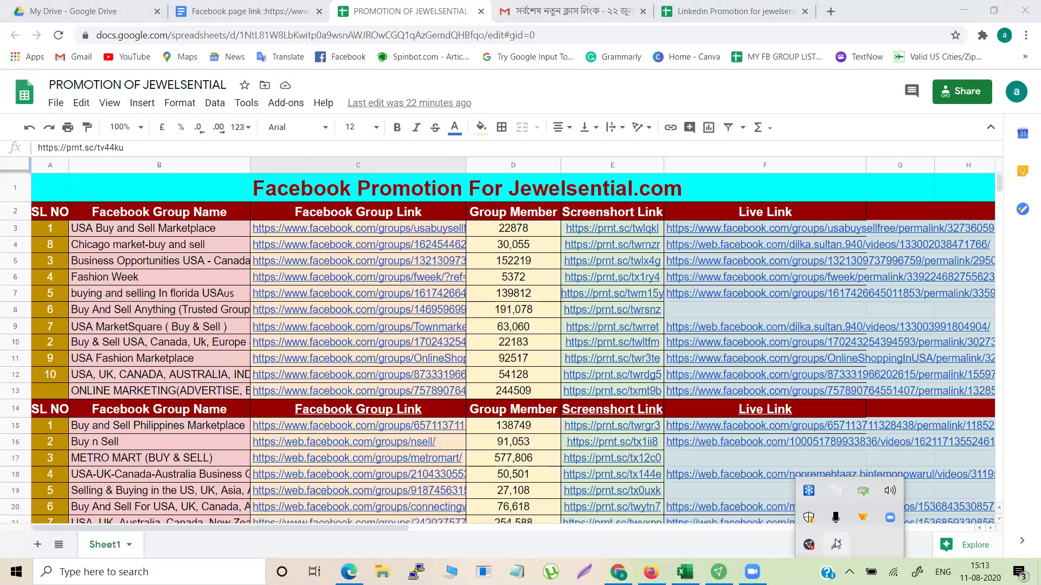
pyautogui.click(836, 544)
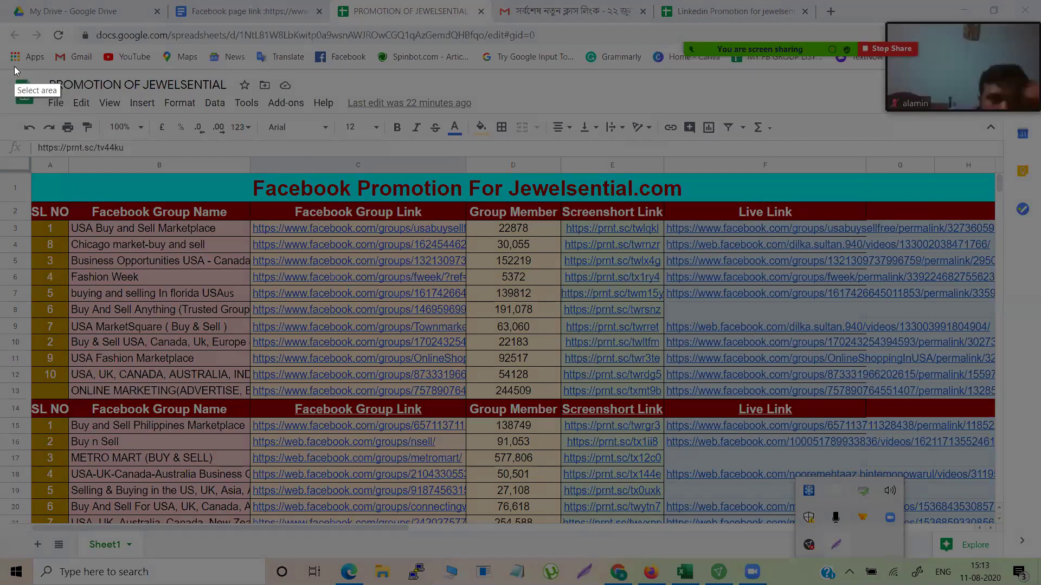
# Outline and resize a Lightshot capture area over columns A–C, then cancel it
pyautogui.moveTo(15, 67); pyautogui.dragTo(248, 394)
pyautogui.moveTo(379, 564); pyautogui.dragTo(1009, 559)
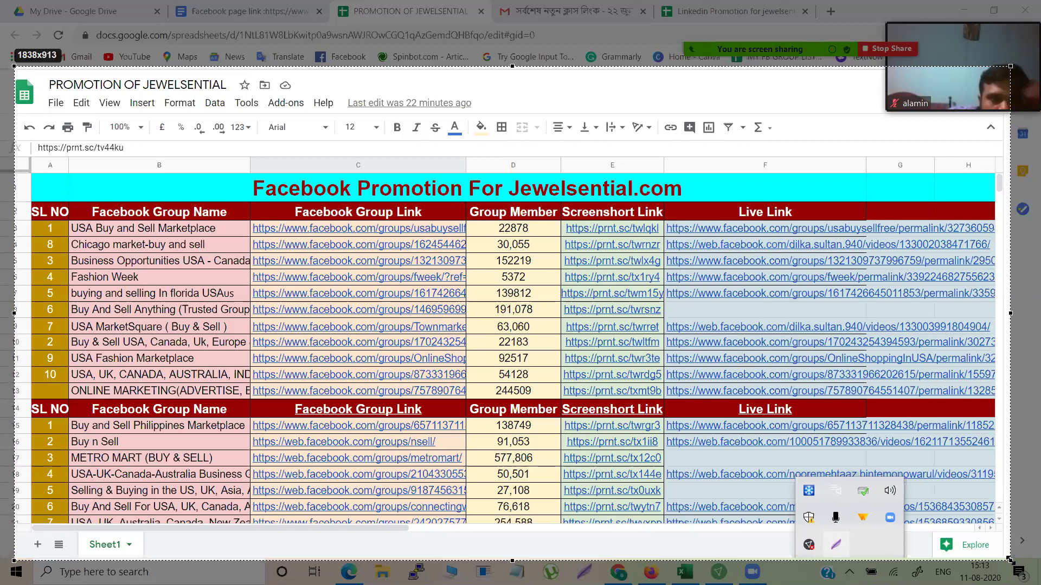
pyautogui.moveTo(1009, 559); pyautogui.dragTo(37, 117)
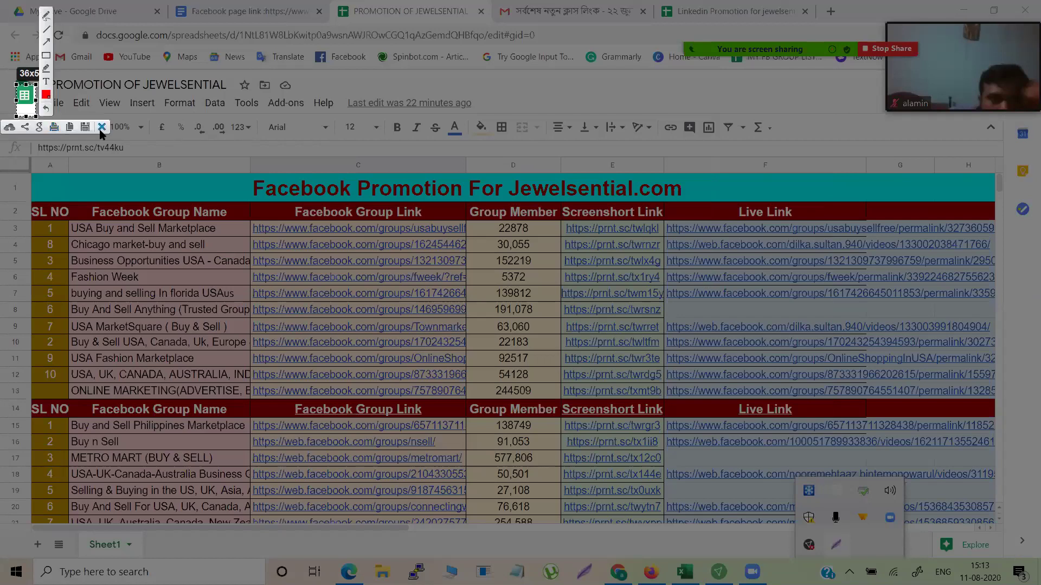
pyautogui.press('Escape')
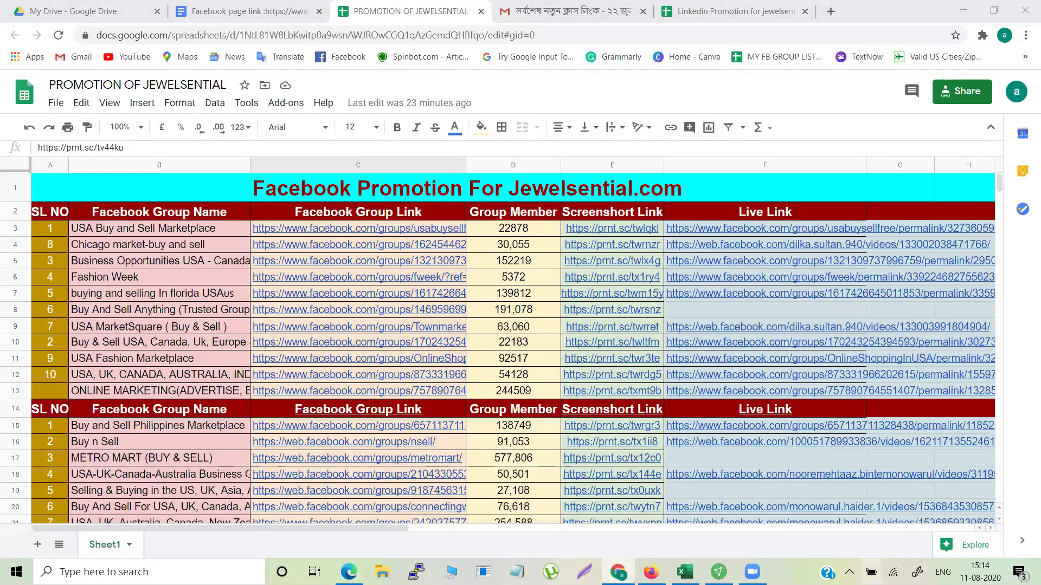
# Capture the whole promotion sheet with Lightshot and save it as Screenshot_11.png
pyautogui.click(848, 571)
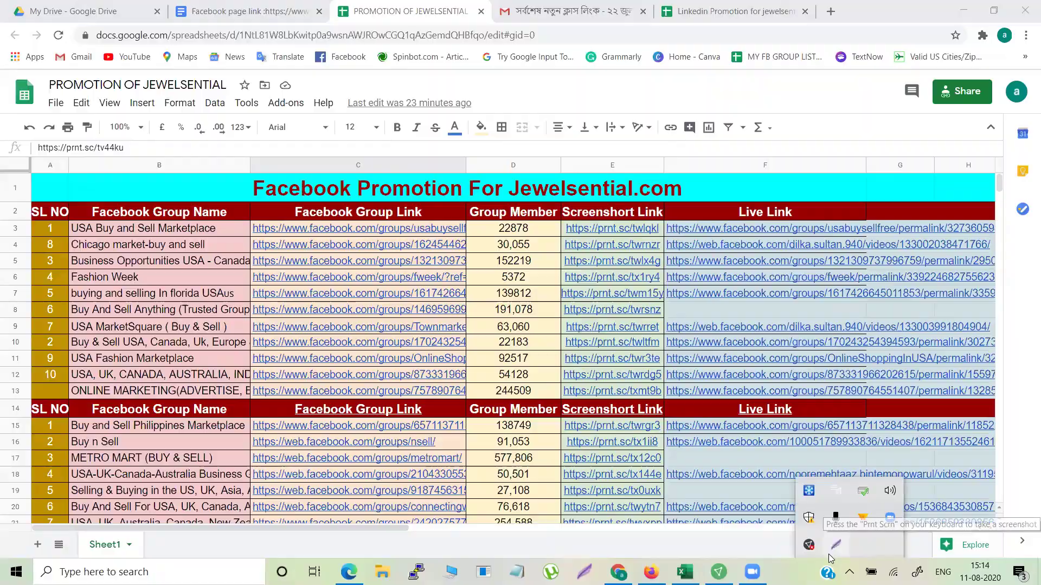
pyautogui.click(835, 544)
pyautogui.moveTo(38, 135); pyautogui.dragTo(2, 61)
pyautogui.moveTo(166, 359); pyautogui.dragTo(999, 533)
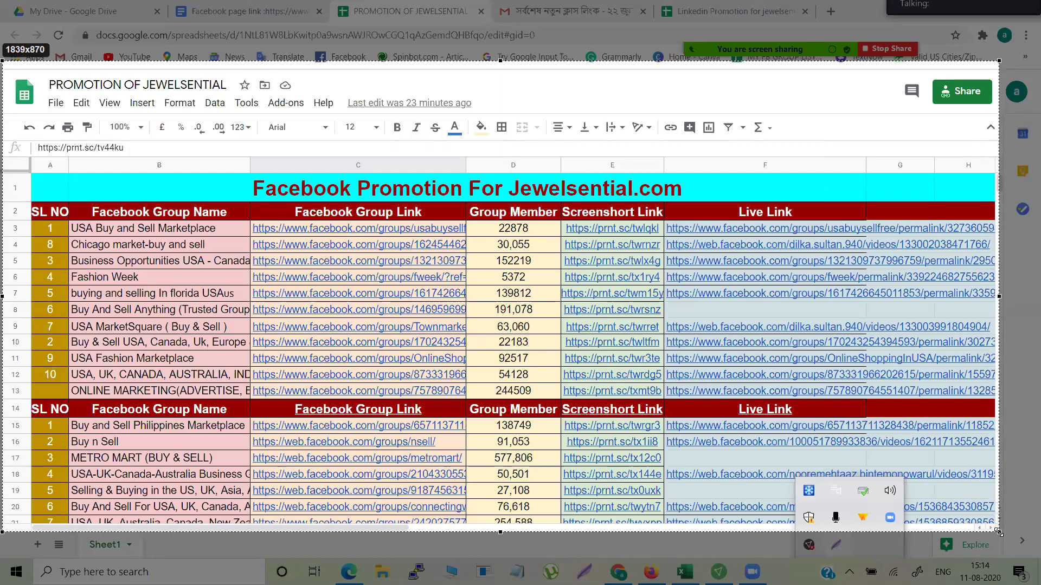
pyautogui.moveTo(998, 533); pyautogui.dragTo(999, 533)
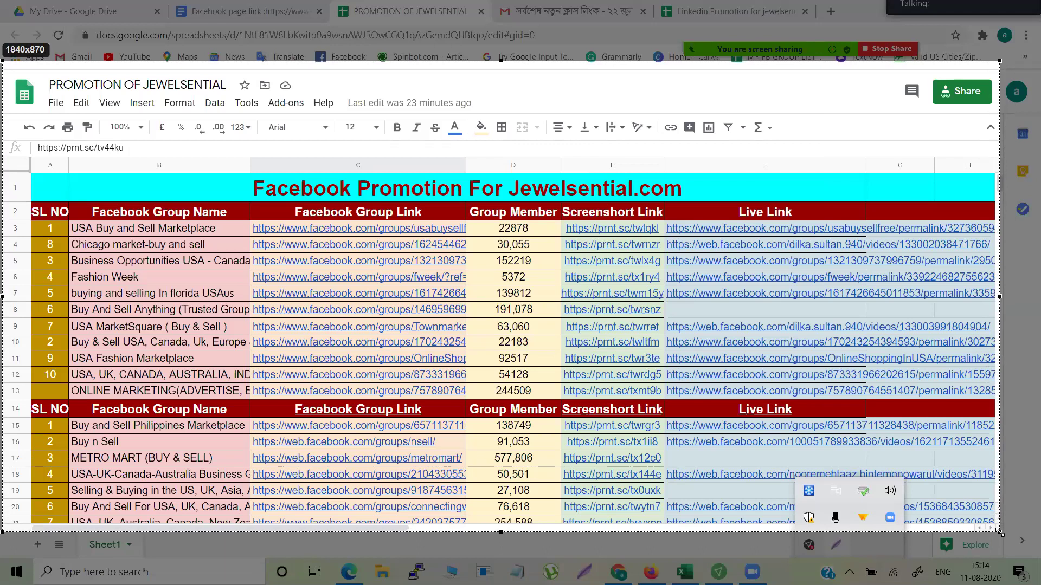
pyautogui.moveTo(1000, 534); pyautogui.dragTo(1000, 533)
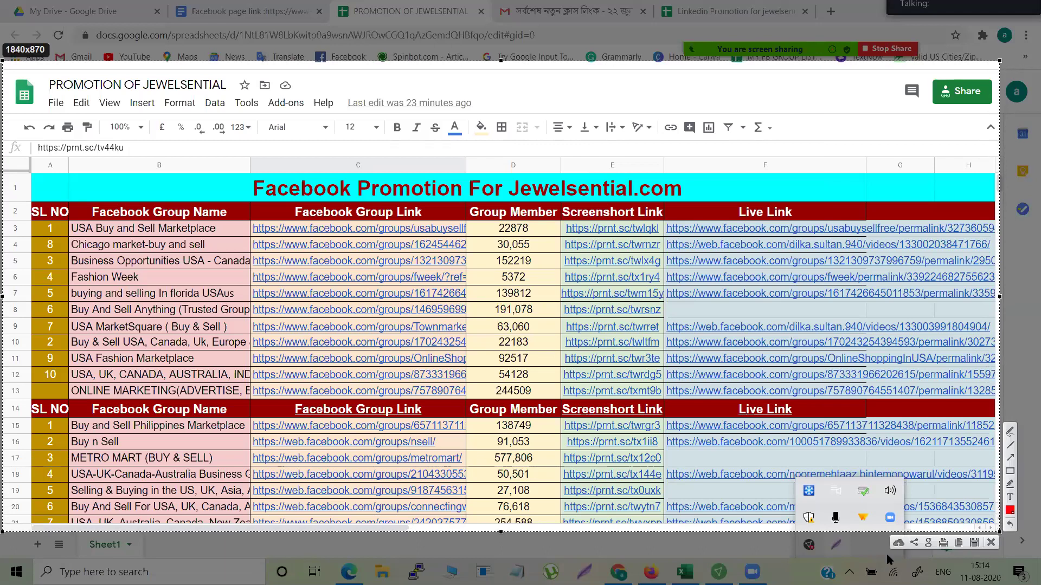
pyautogui.click(975, 543)
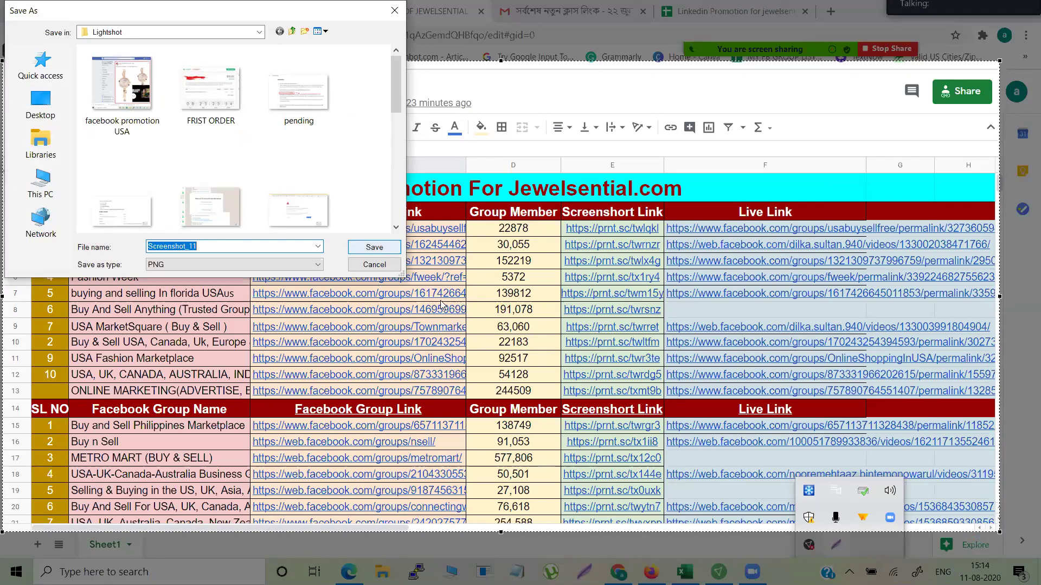
pyautogui.press('Return')
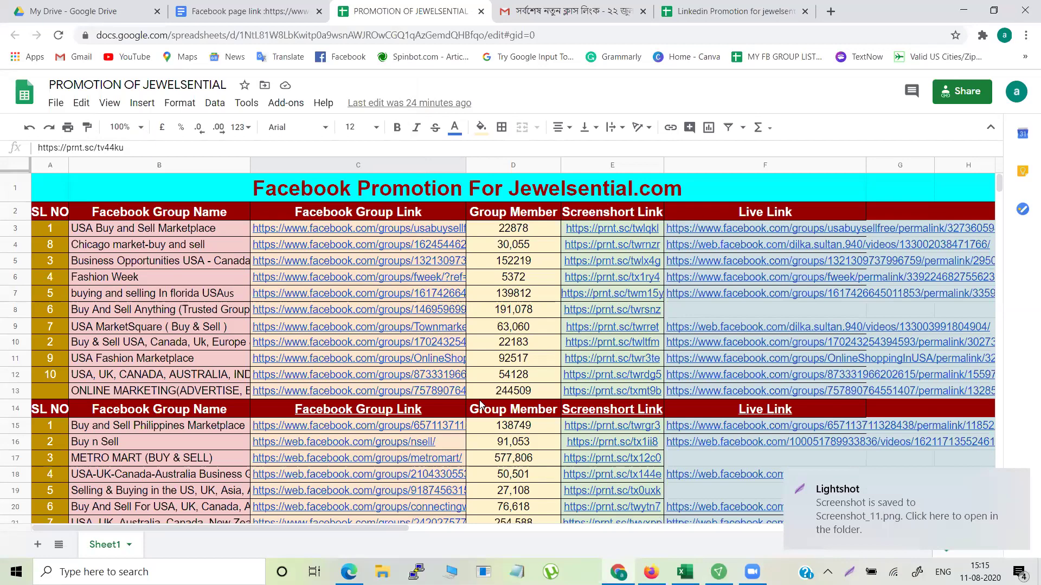
pyautogui.press('super+d')
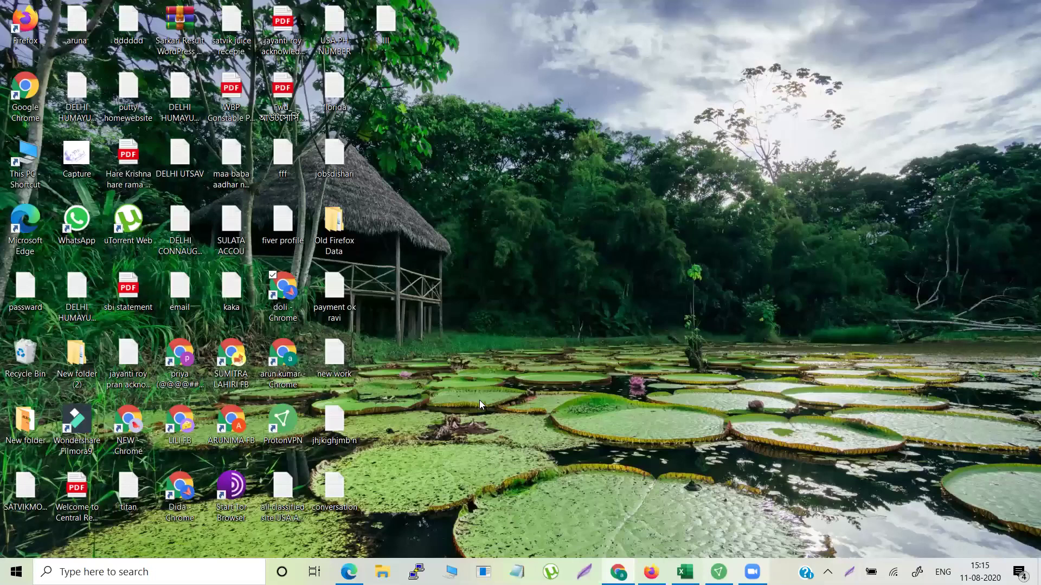
# Return to Fiverr's Deliver Completed Work form and open the Upload Work file picker
pyautogui.press('super+0')
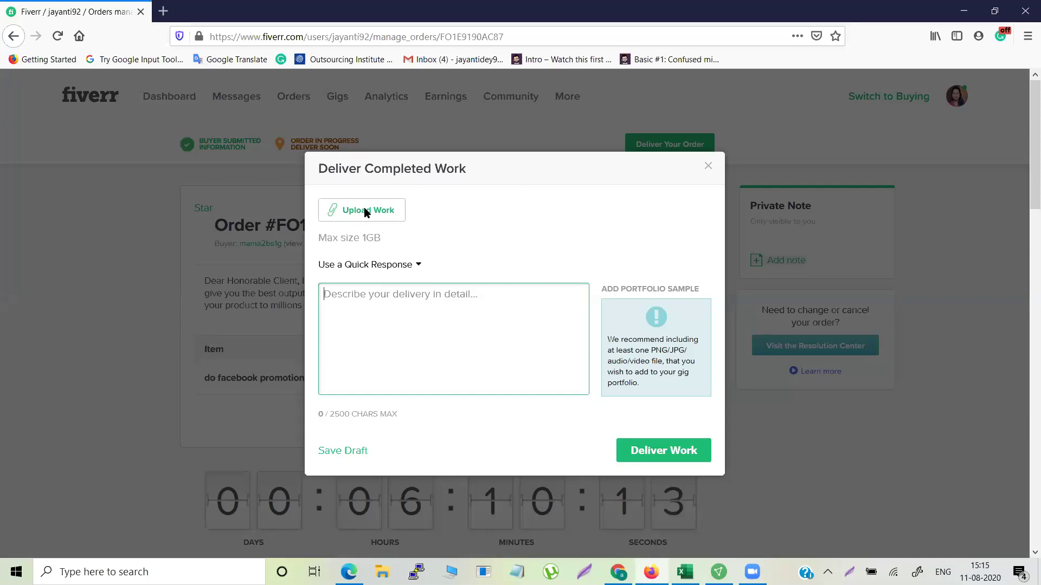
pyautogui.click(367, 211)
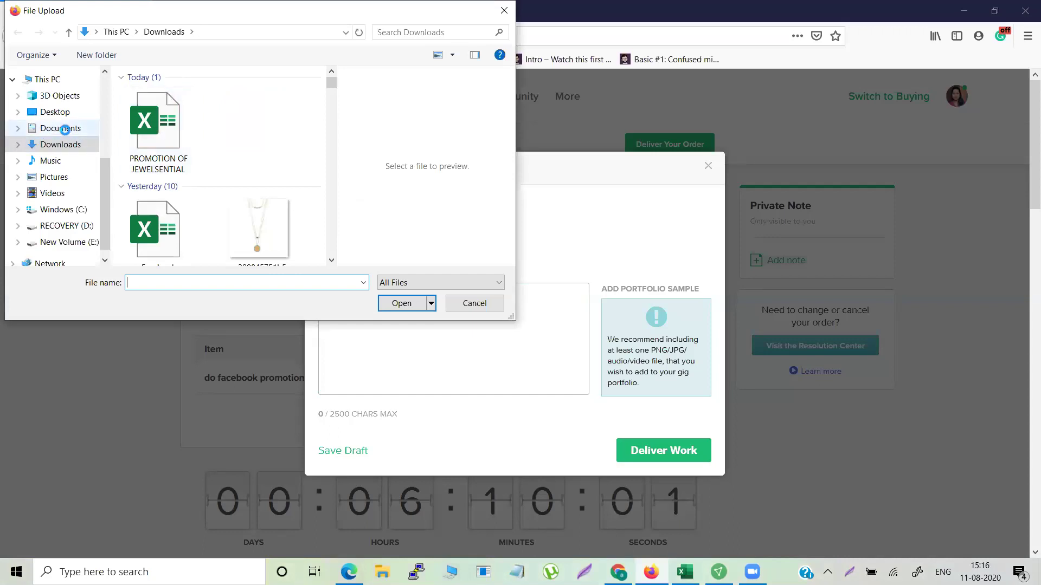
# Browse to Documents > Lightshot and attach Screenshot_11 to the delivery
pyautogui.click(71, 135)
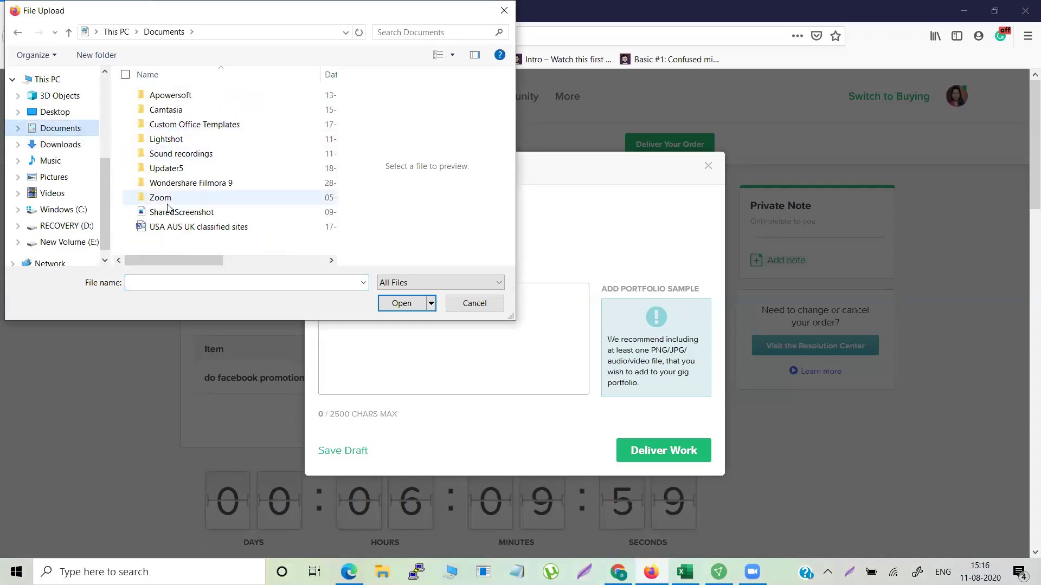
pyautogui.click(176, 140)
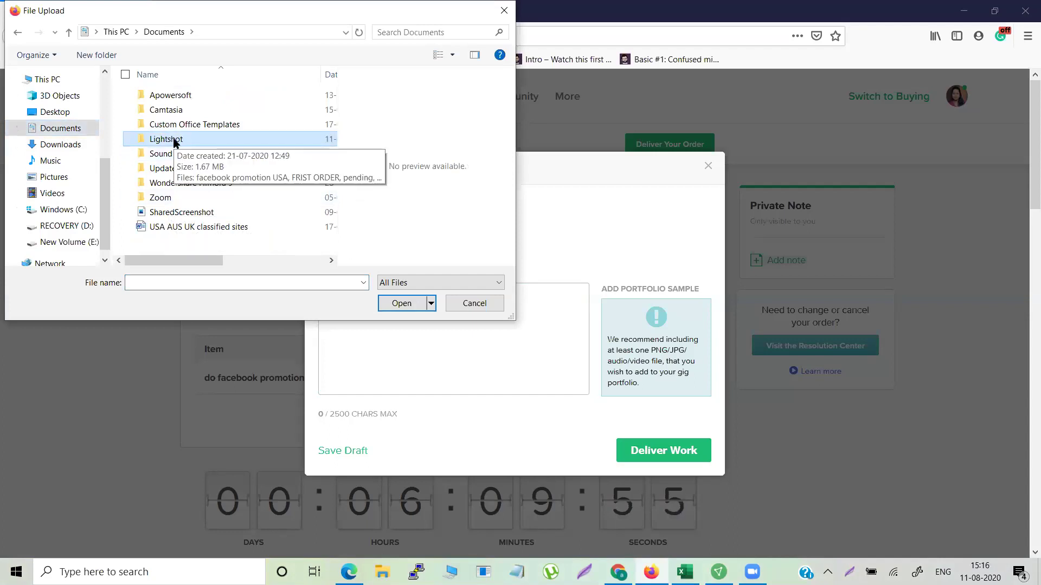
pyautogui.doubleClick(174, 142)
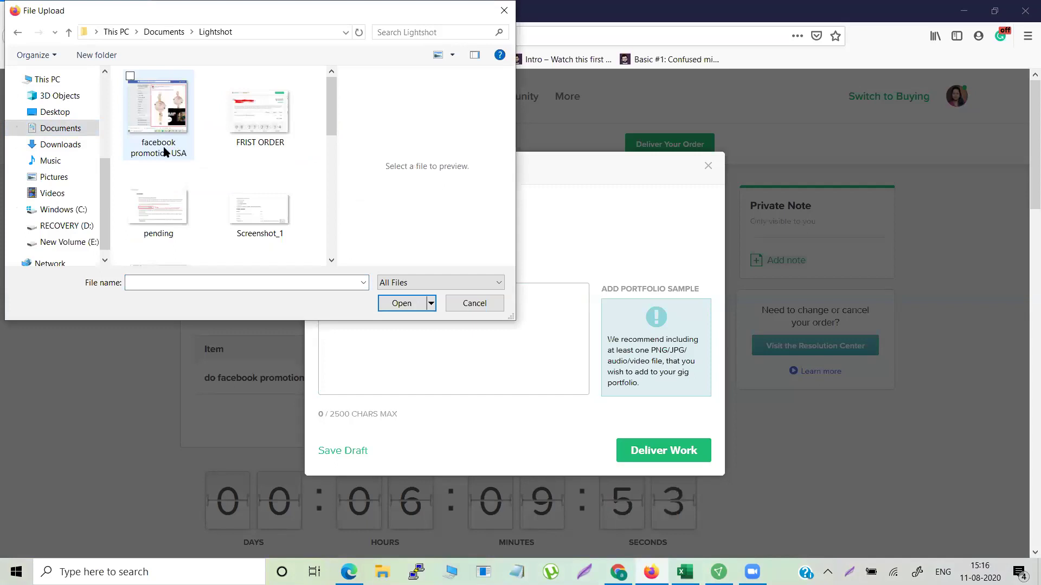
pyautogui.scroll(-5, 232, 175)
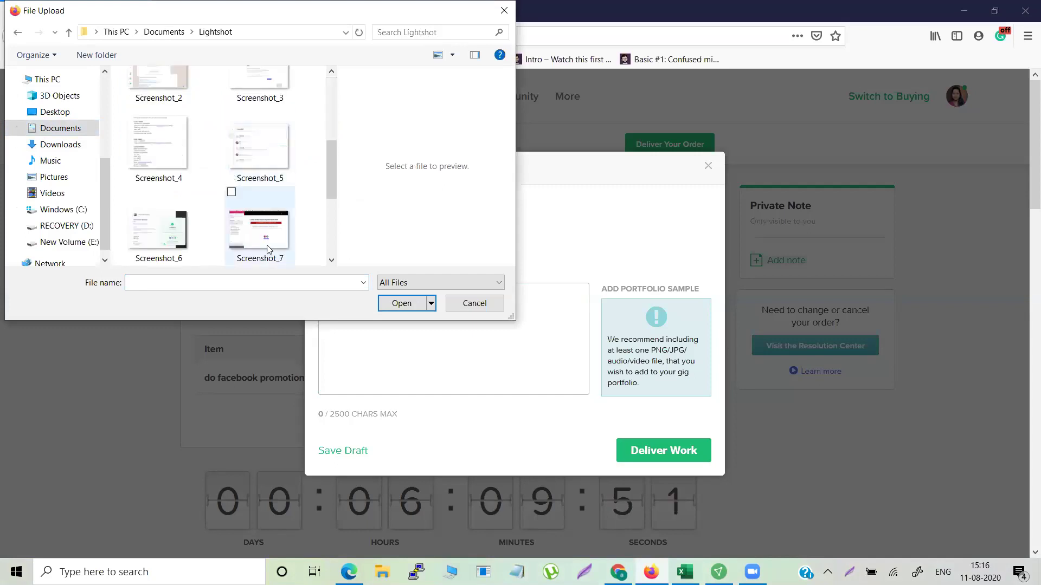
pyautogui.scroll(-1, 254, 234)
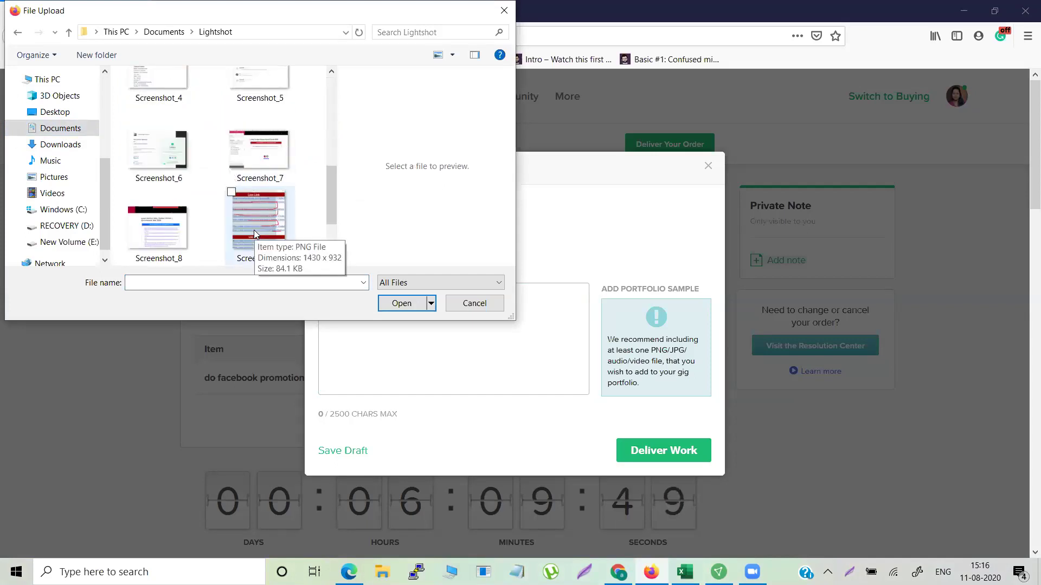
pyautogui.scroll(-1, 253, 230)
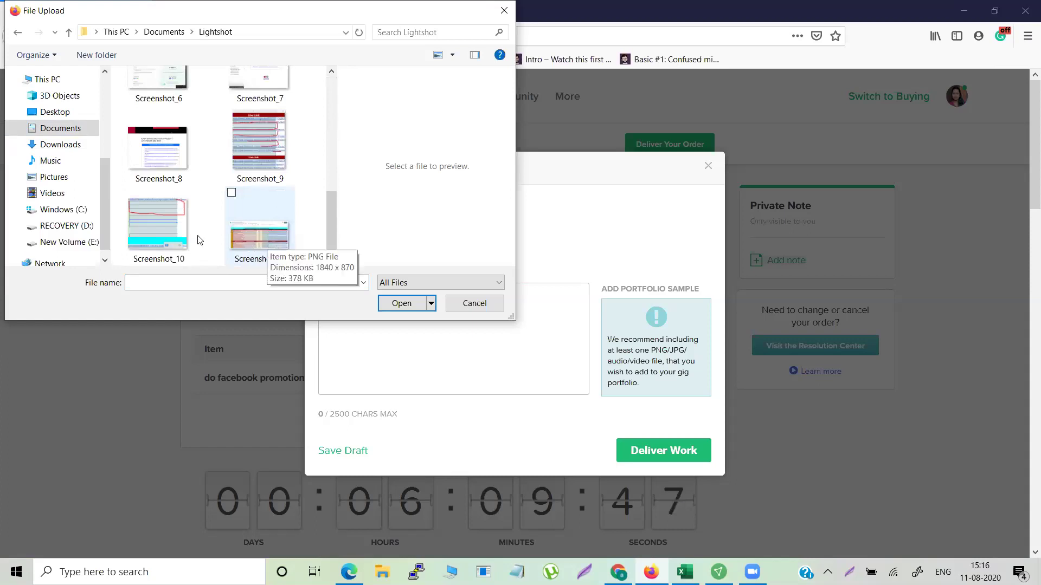
pyautogui.click(255, 247)
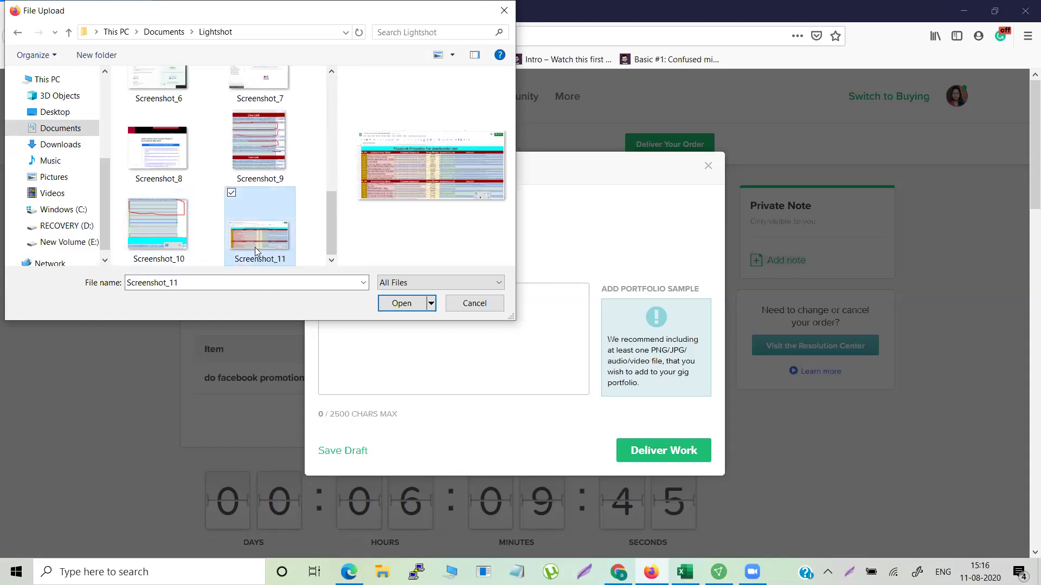
pyautogui.click(408, 305)
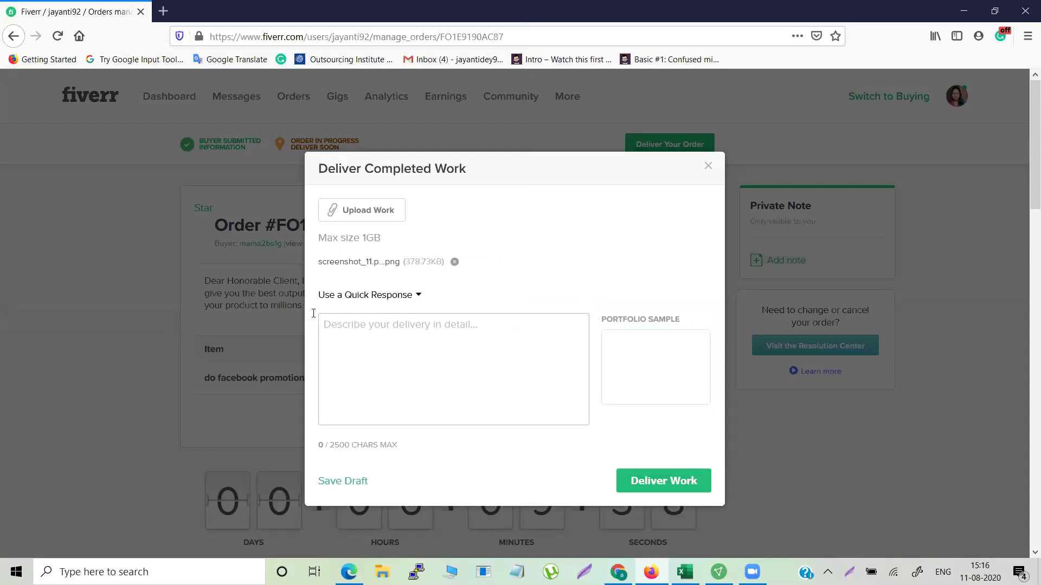
# Write 'Dear Mam,' and 'I have successfully completed your job.' in the delivery description
pyautogui.click(358, 329)
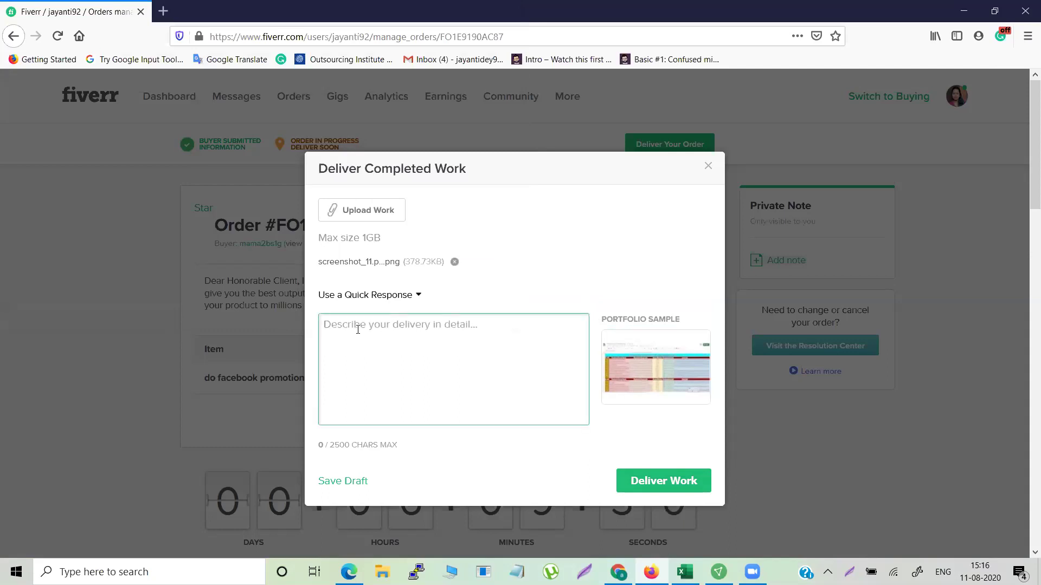
pyautogui.write('D')
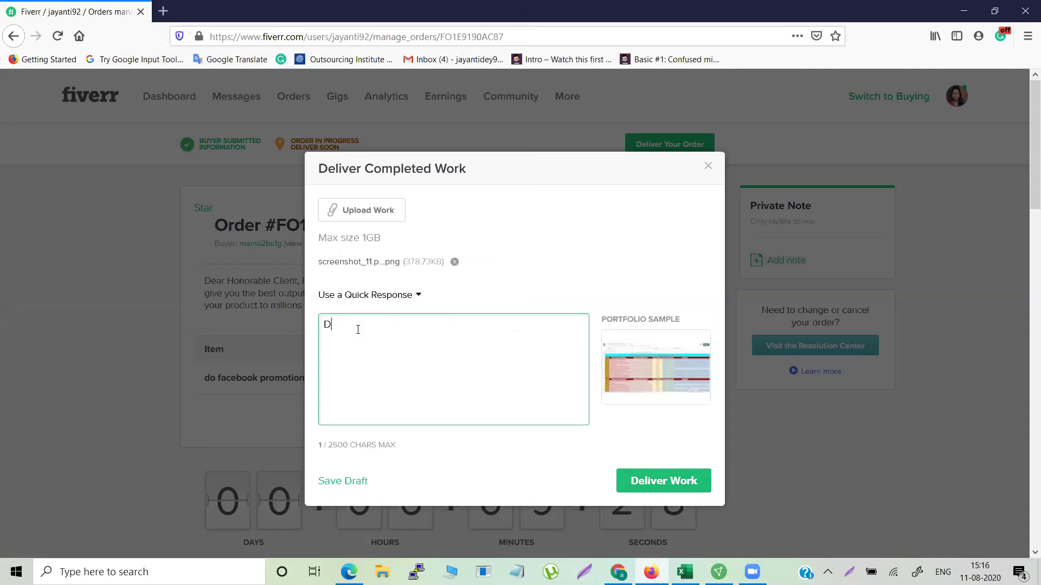
pyautogui.write('earr')
pyautogui.press('BackSpace')
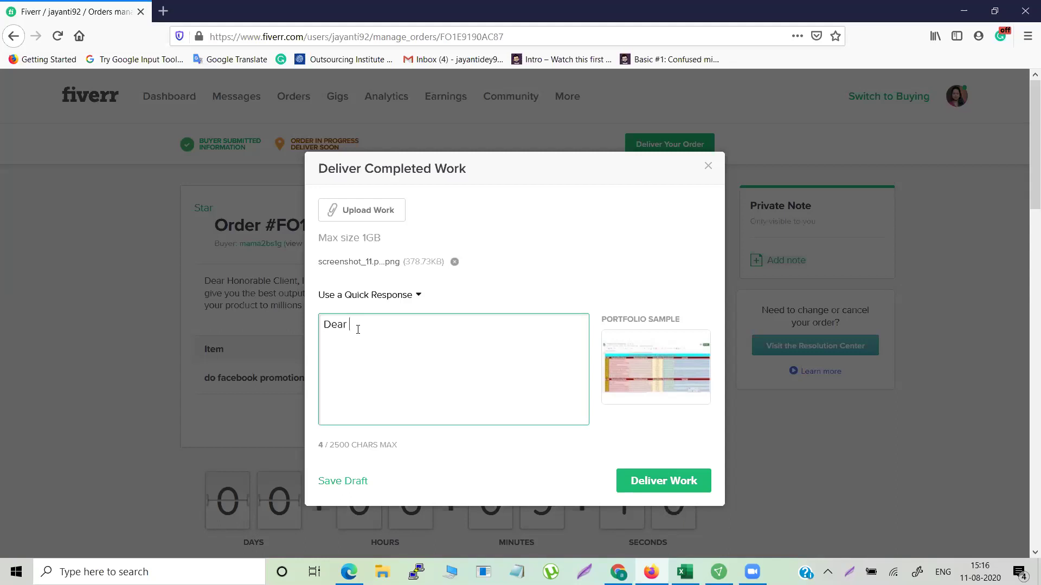
pyautogui.write('Mam,')
pyautogui.press('BackSpace')
pyautogui.press('BackSpace')
pyautogui.press('BackSpace')
pyautogui.press('BackSpace')
pyautogui.write('I')
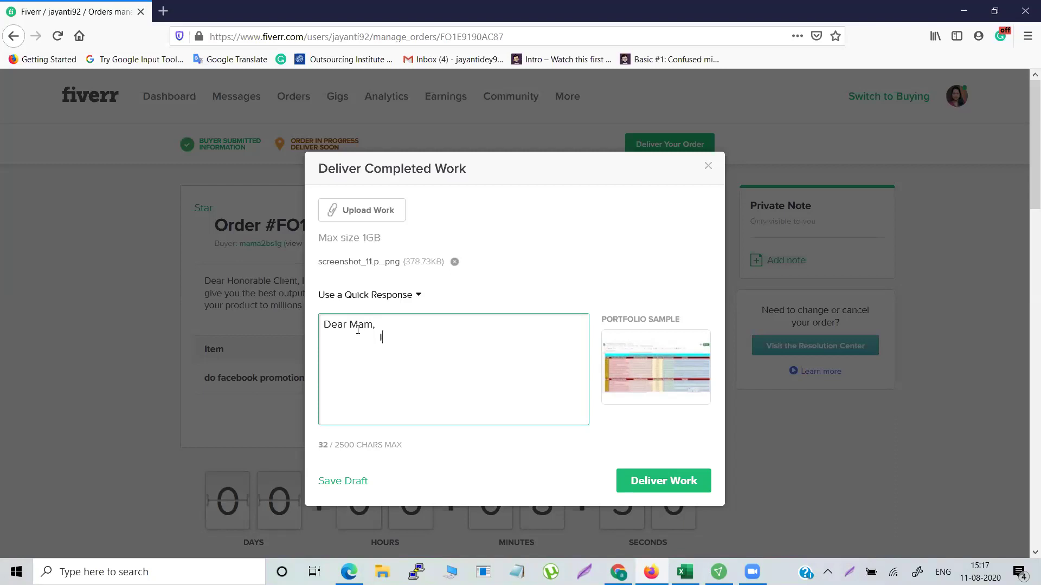
pyautogui.write(' completed')
pyautogui.press('BackSpace')
pyautogui.press('BackSpace')
pyautogui.press('BackSpace')
pyautogui.press('BackSpace')
pyautogui.press('BackSpace')
pyautogui.press('BackSpace')
pyautogui.press('BackSpace')
pyautogui.press('BackSpace')
pyautogui.press('BackSpace')
pyautogui.press('BackSpace')
pyautogui.write('H')
pyautogui.press('BackSpace')
pyautogui.press('BackSpace')
pyautogui.press('BackSpace')
pyautogui.write('have sucessfully com')
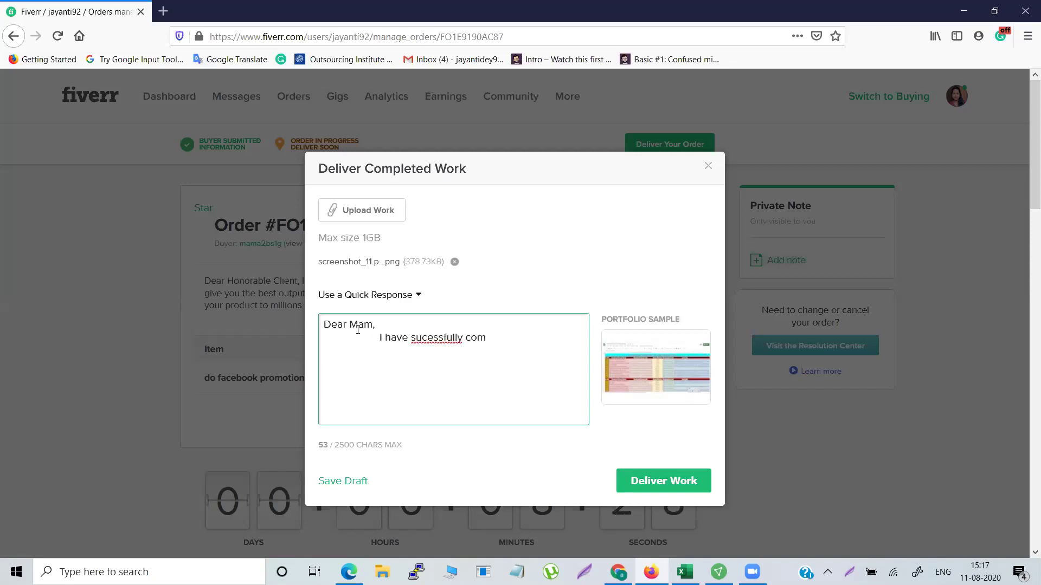
pyautogui.write('pleted your job.')
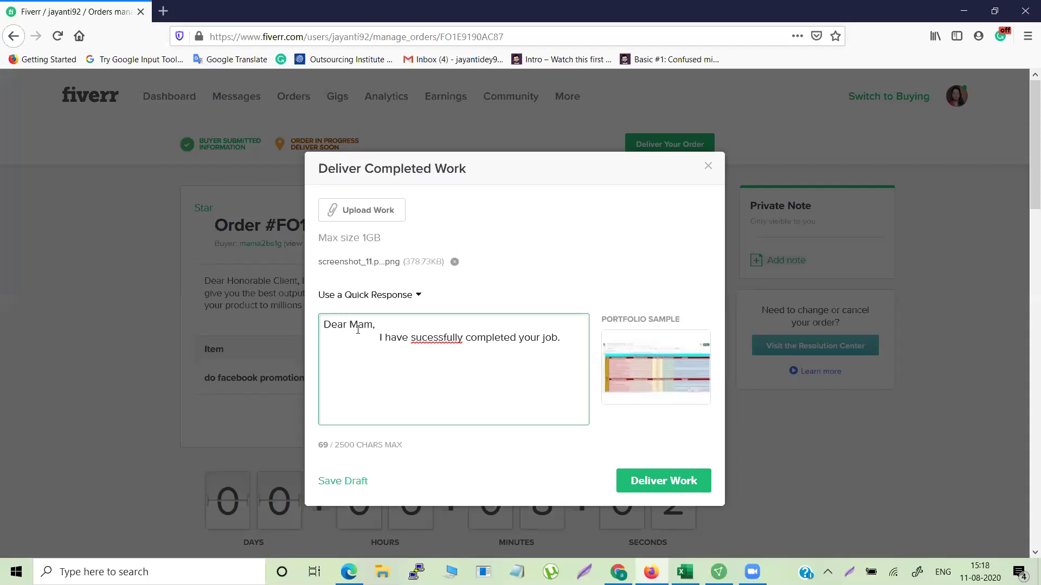
# Add 'I hope it will benefit for your business.' and correct the spelling of 'successfully'
pyautogui.write('I')
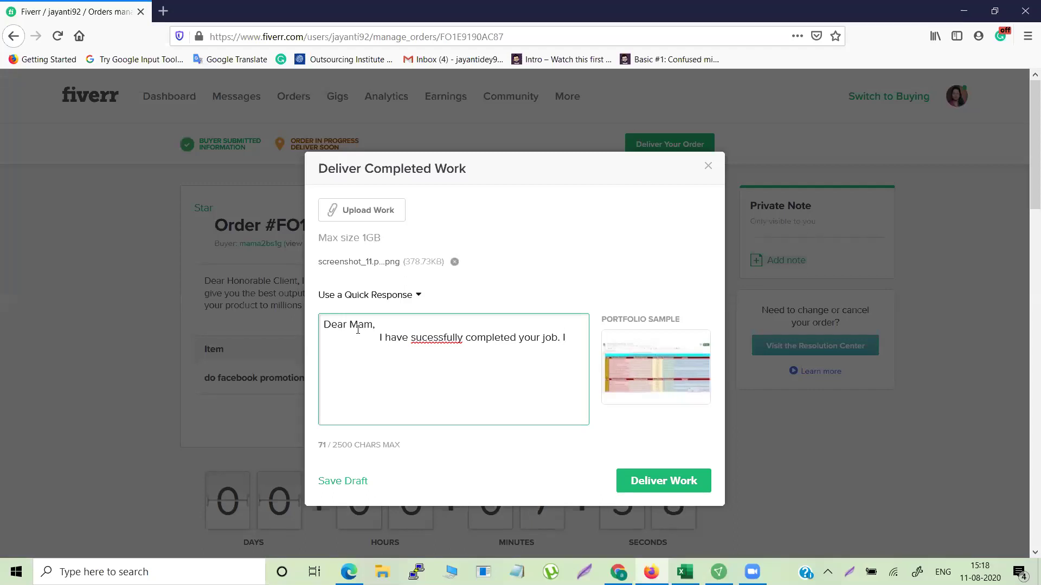
pyautogui.write(' hope')
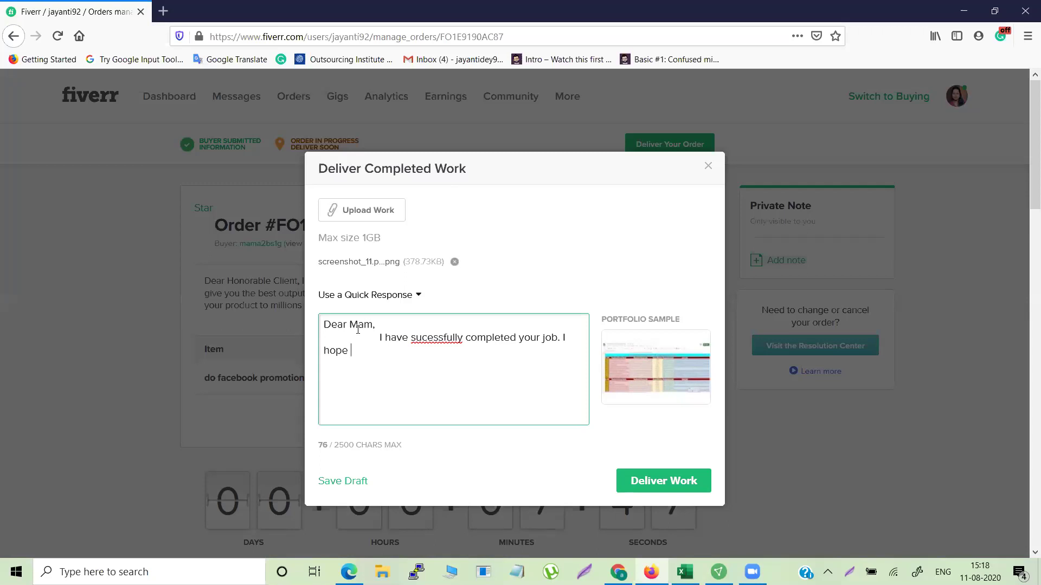
pyautogui.write('it will benifit')
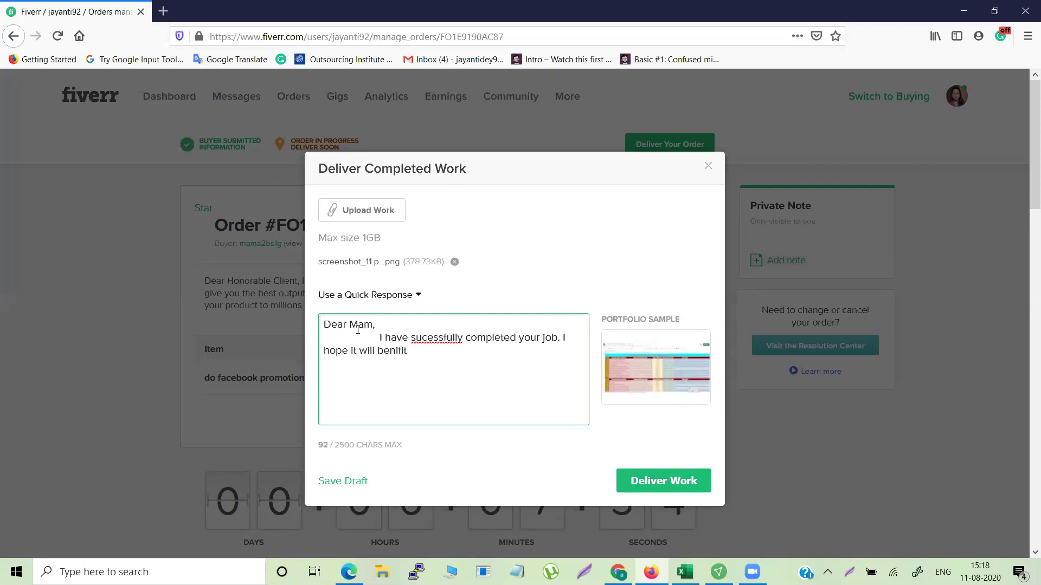
pyautogui.press('BackSpace')
pyautogui.press('BackSpace')
pyautogui.press('BackSpace')
pyautogui.press('BackSpace')
pyautogui.write('efi')
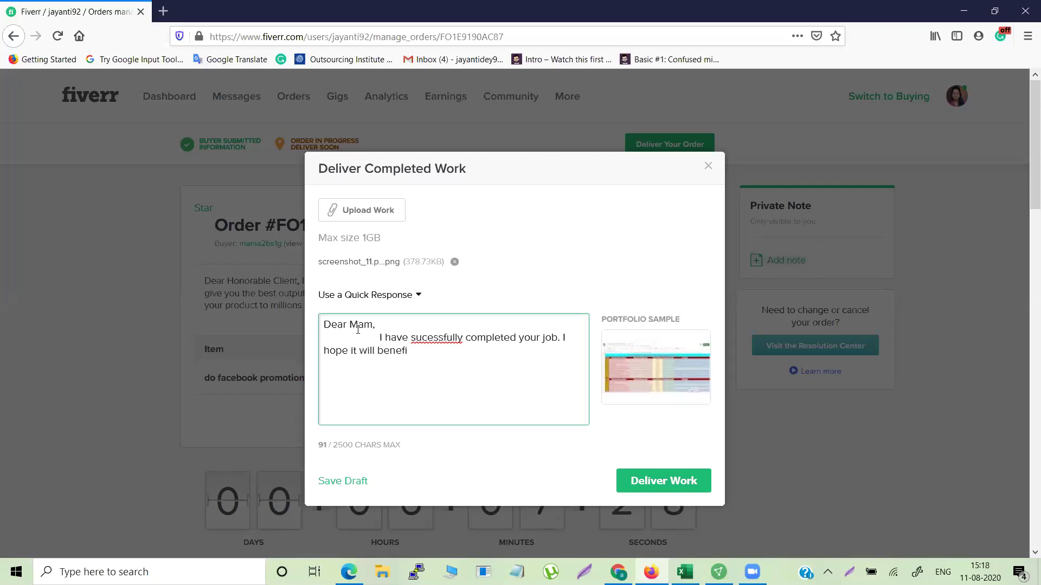
pyautogui.write('t')
pyautogui.write('for your')
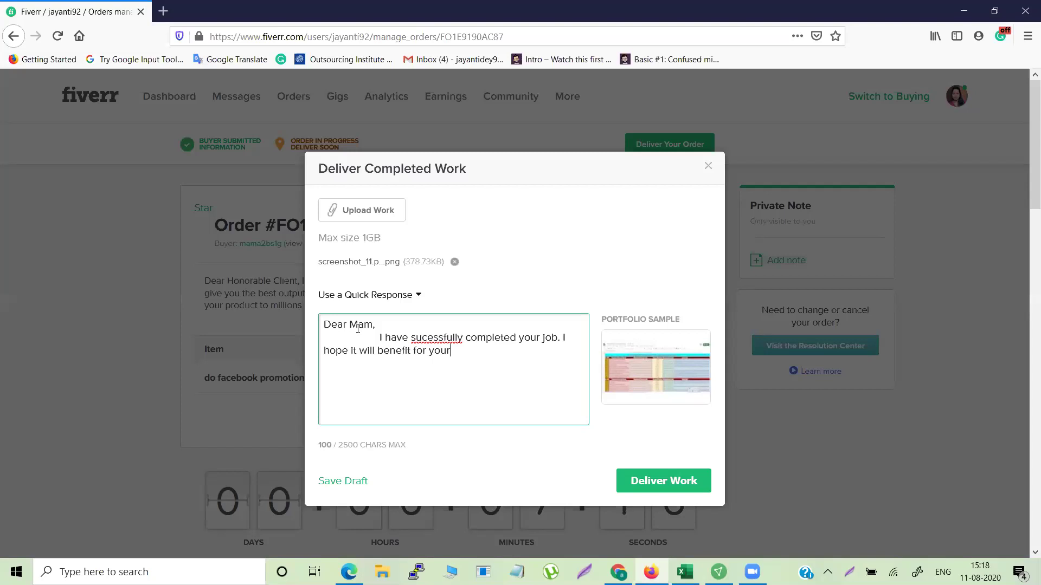
pyautogui.write(' business ,')
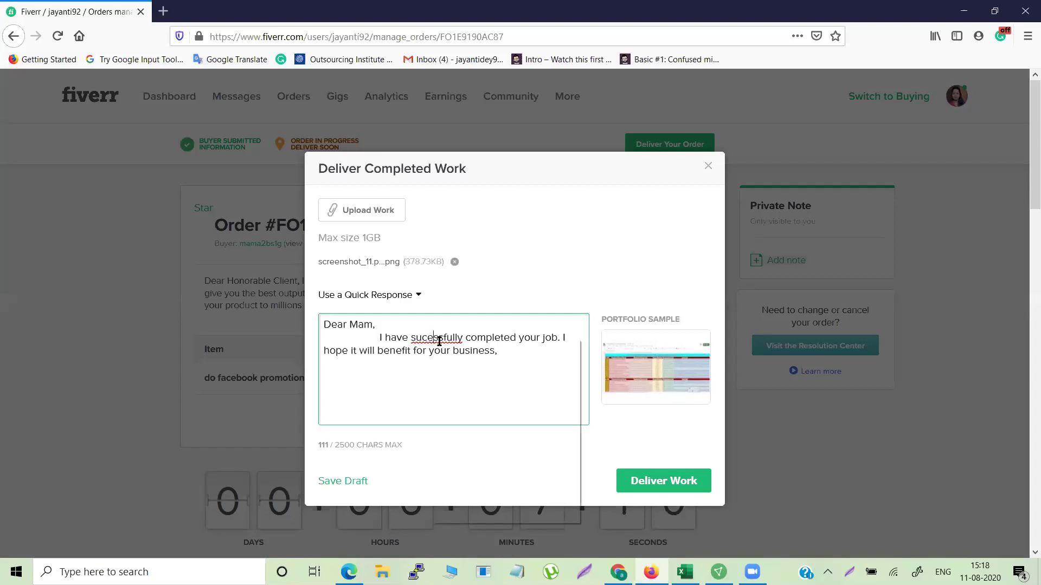
pyautogui.rightClick(436, 340)
pyautogui.click(441, 345)
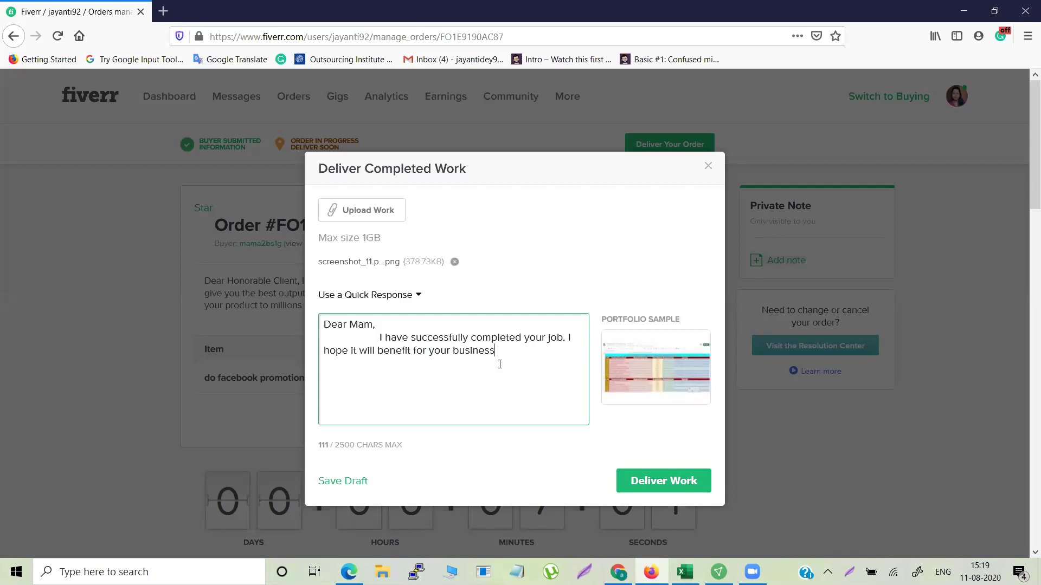
pyautogui.write('.')
# Start a new line reading 'This is my work report:'
pyautogui.press('Return')
pyautogui.write('This')
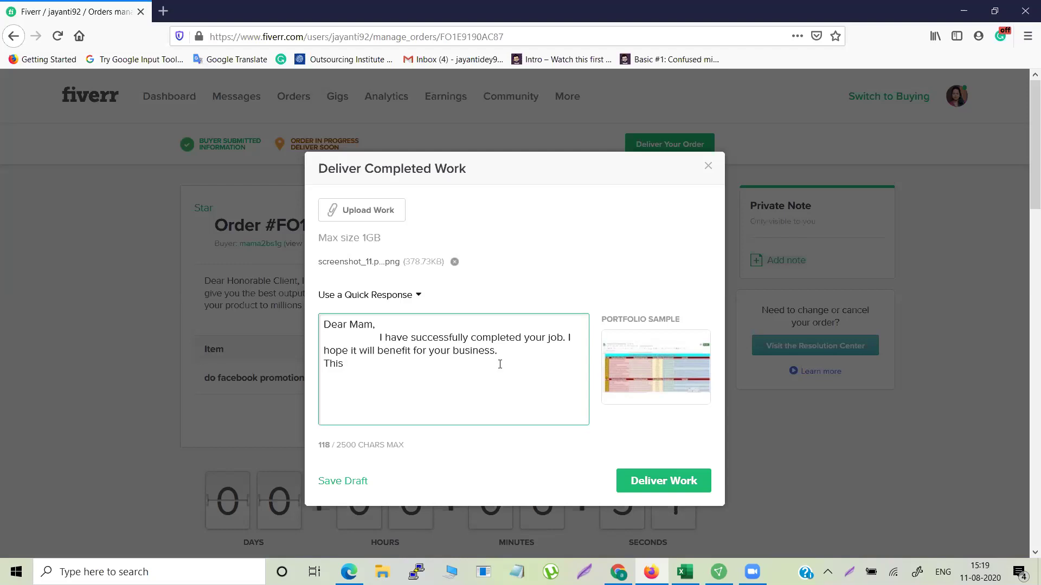
pyautogui.write(' I')
pyautogui.press('BackSpace')
pyautogui.press('BackSpace')
pyautogui.write('is i')
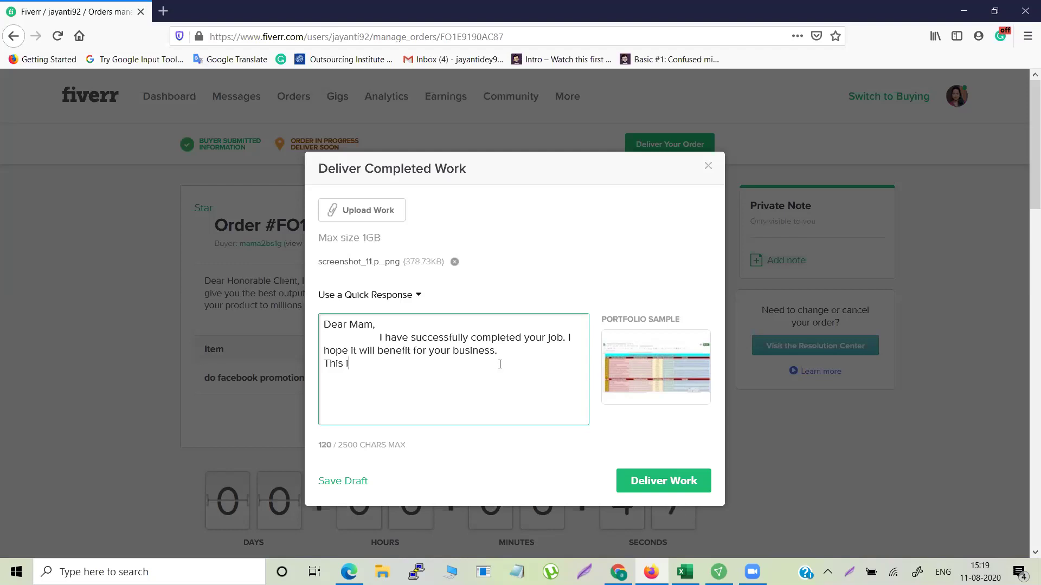
pyautogui.write('s my work re')
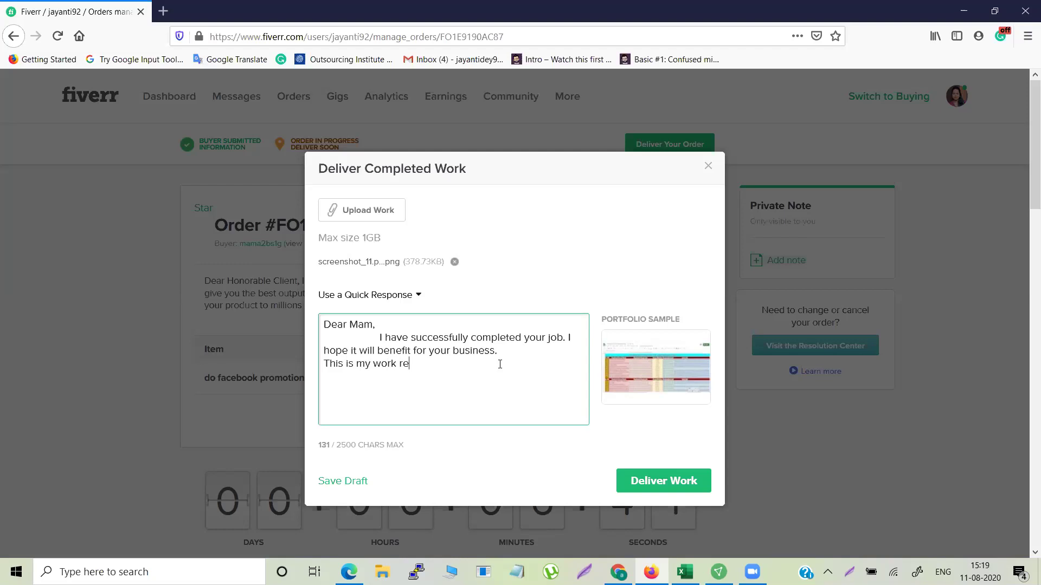
pyautogui.write('port')
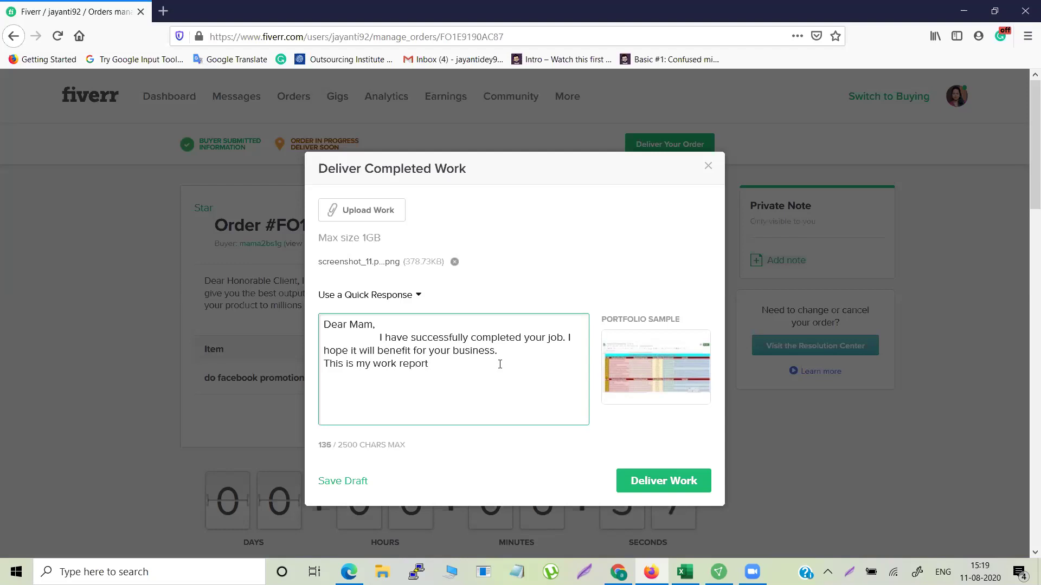
pyautogui.write(':')
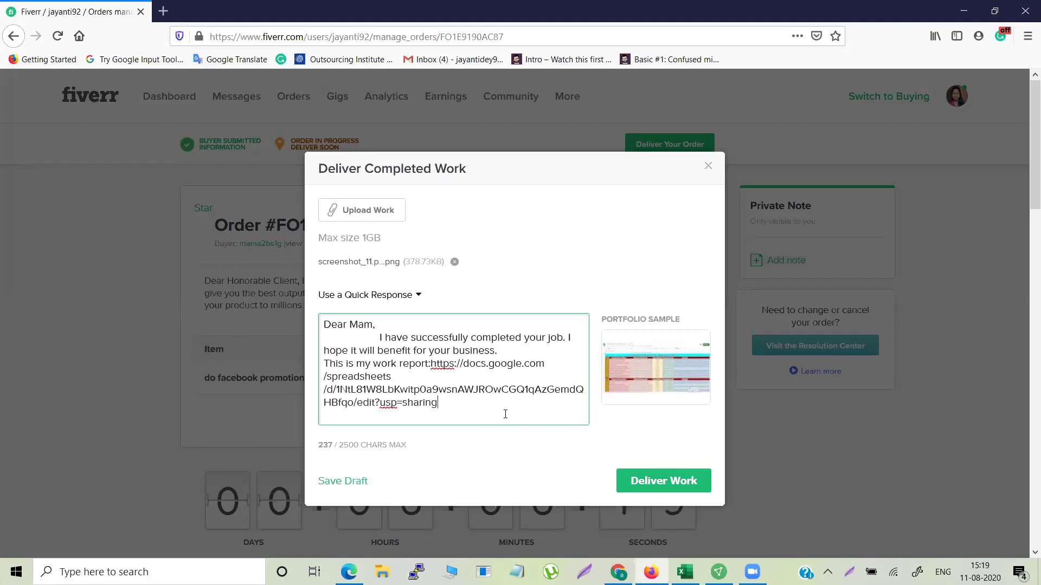
# Paste the Google Sheets report link, add a blank line after 'business.', and deliver the work
pyautogui.click(504, 353)
pyautogui.press('Return')
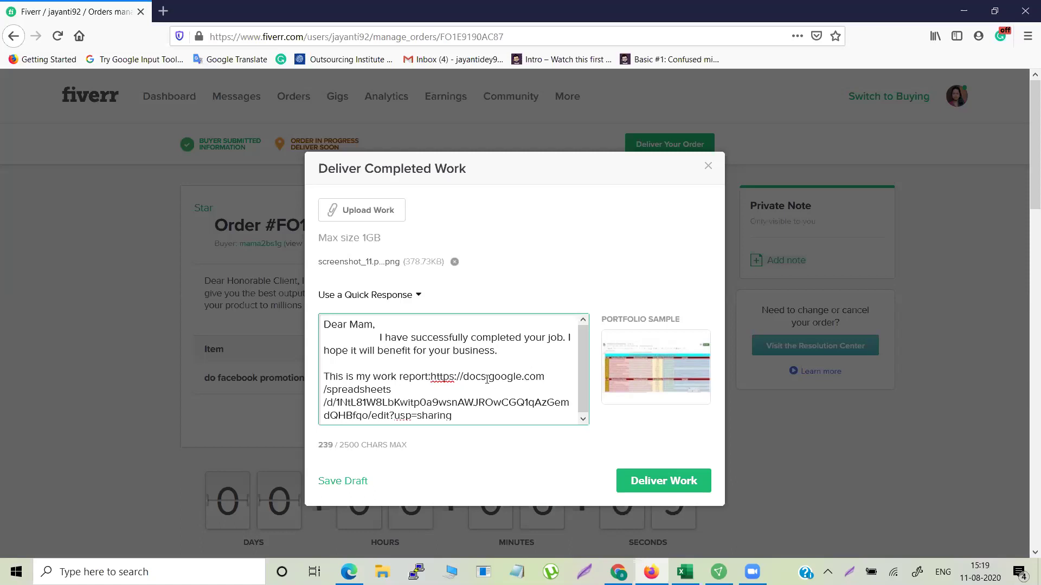
pyautogui.scroll(-1, 528, 403)
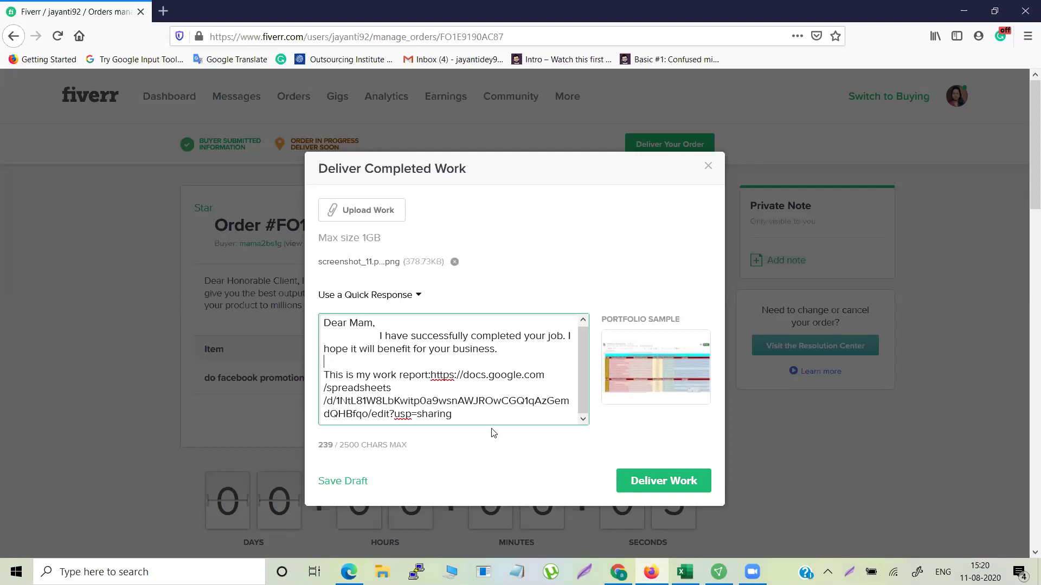
pyautogui.click(676, 491)
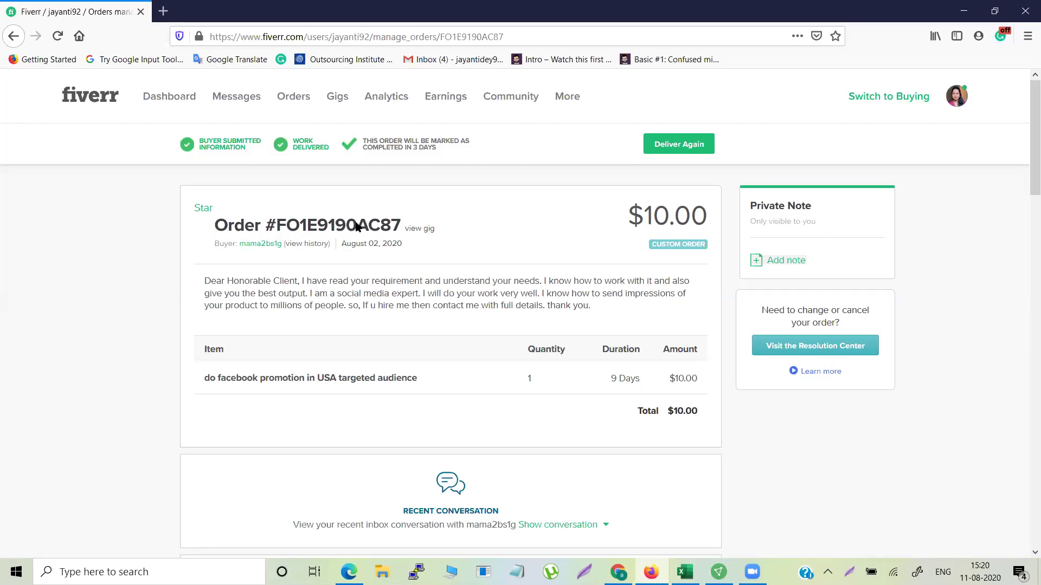
pyautogui.click(163, 11)
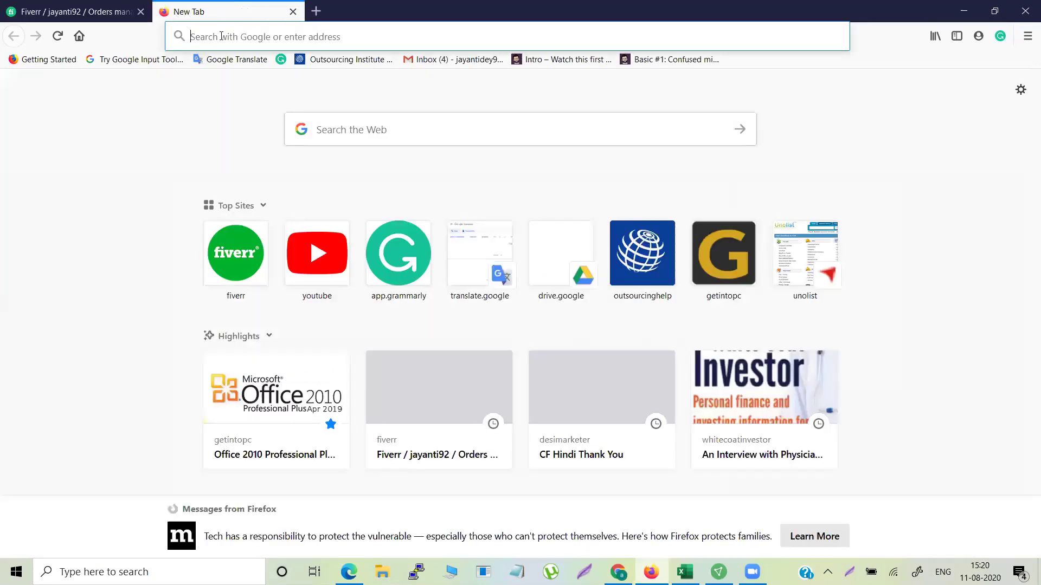
pyautogui.click(221, 35)
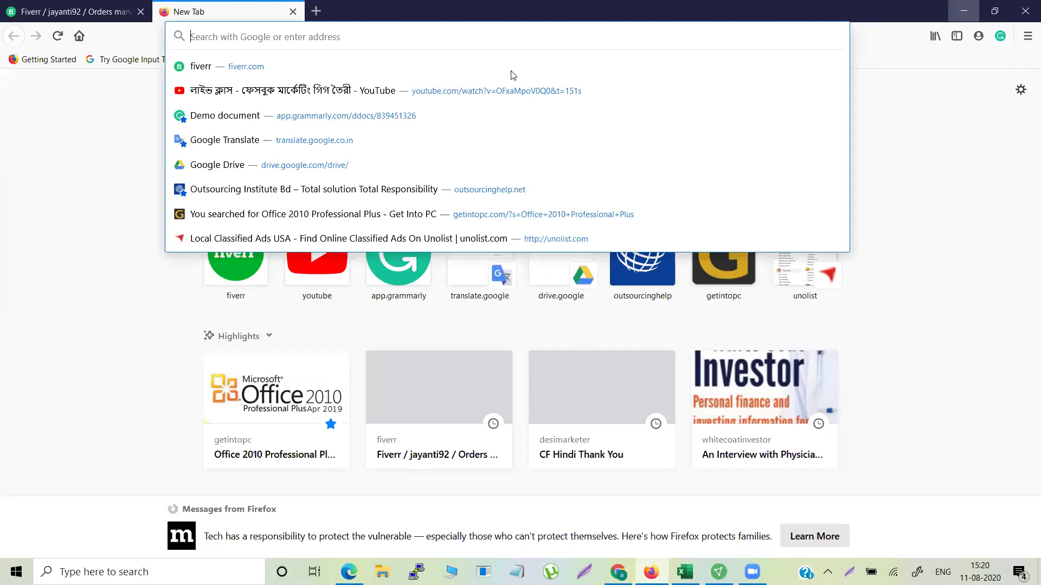
pyautogui.press('Escape')
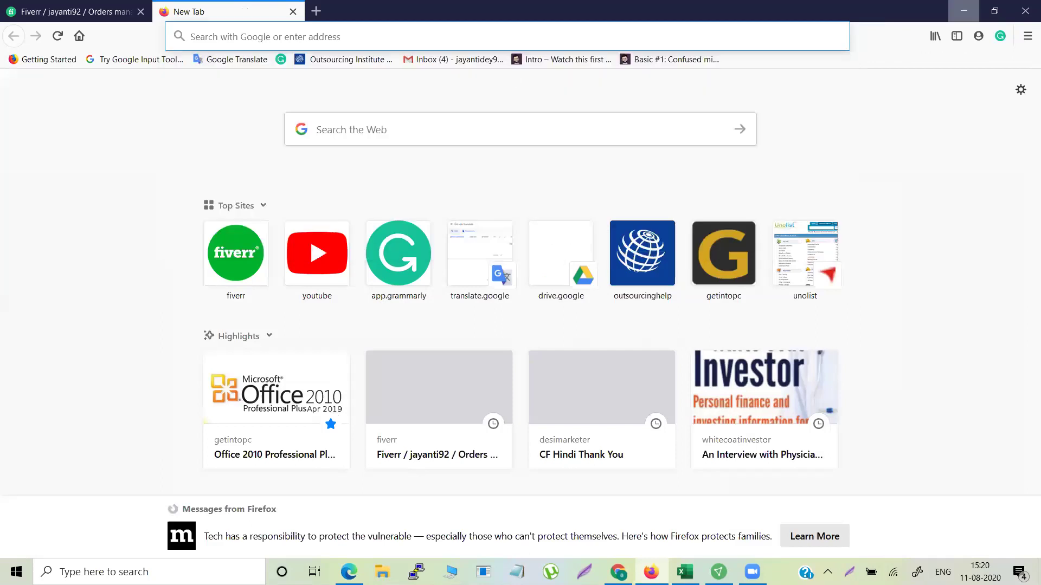
pyautogui.click(964, 11)
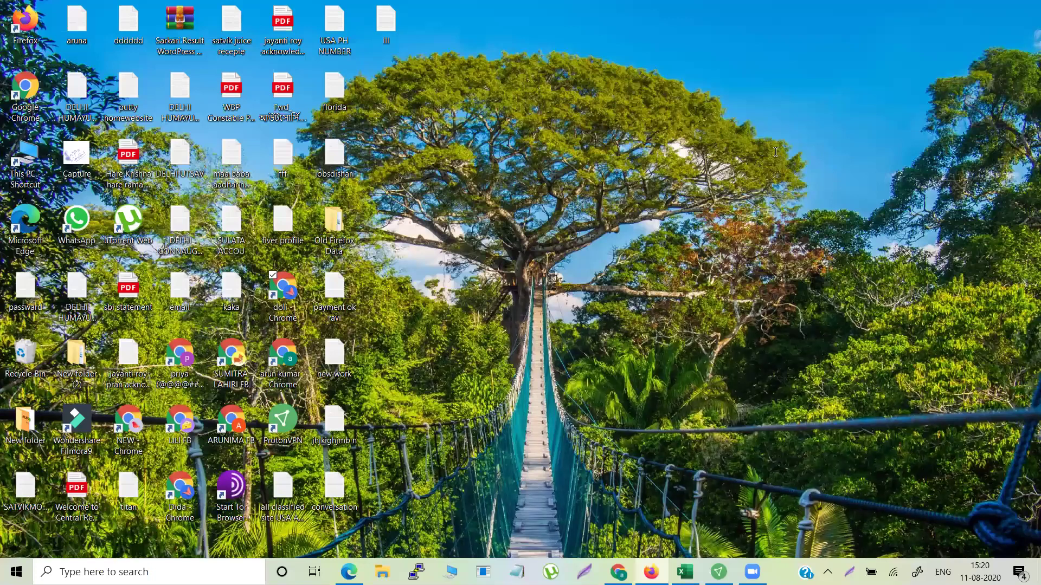
pyautogui.hotkey('alt', 'Tab')
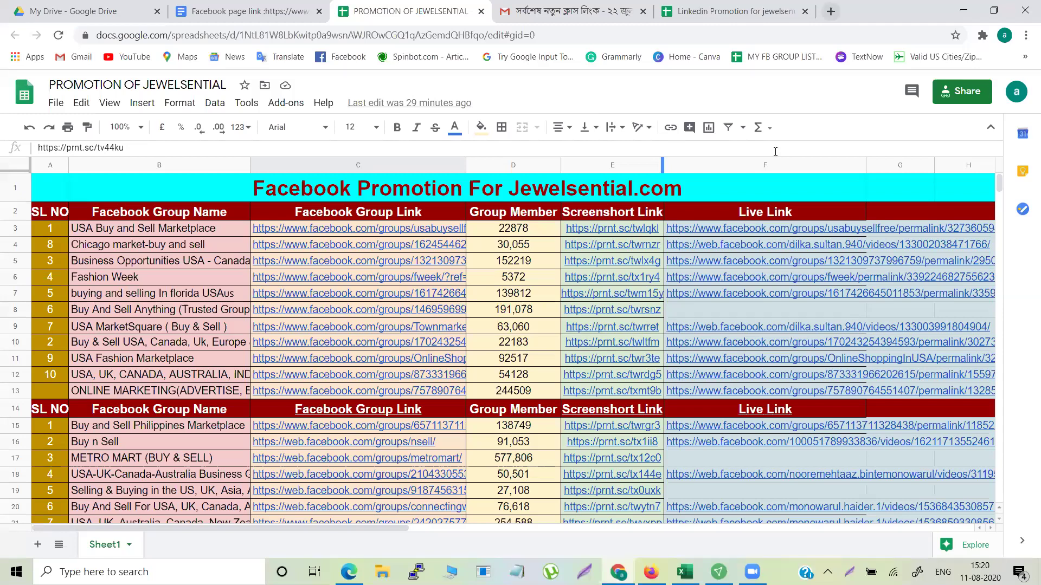
pyautogui.click(831, 11)
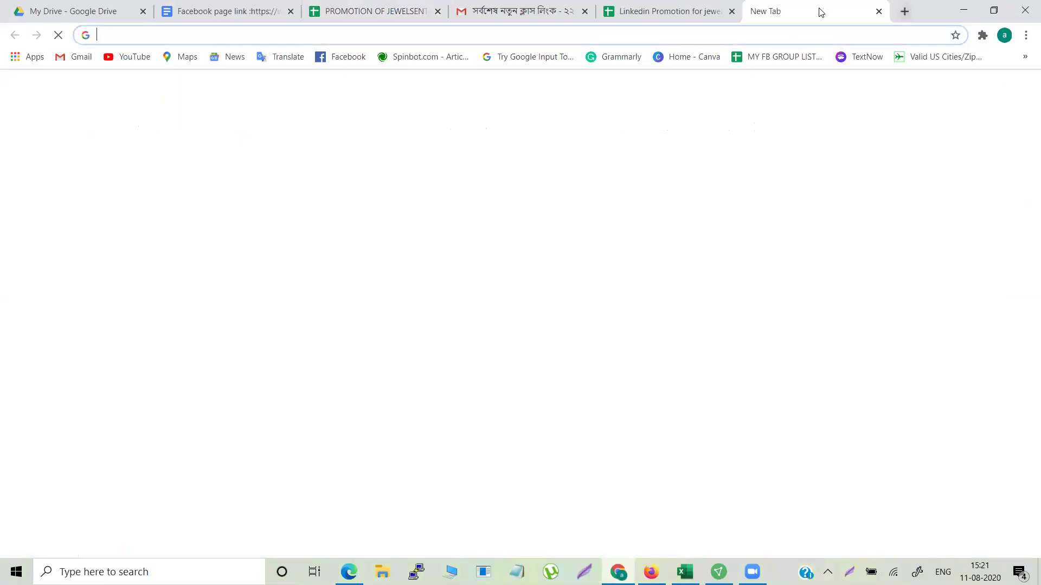
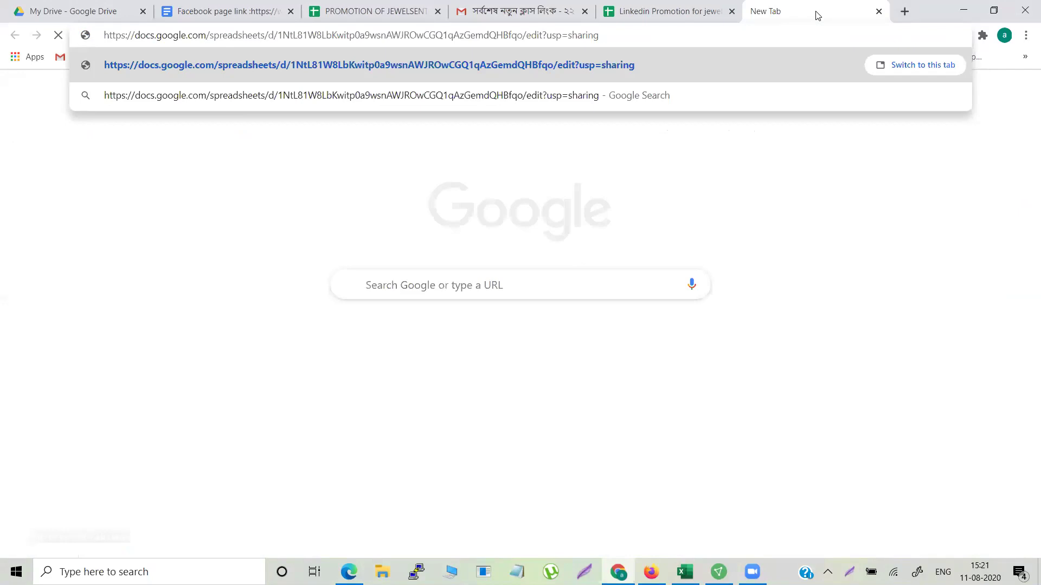
pyautogui.press('Return')
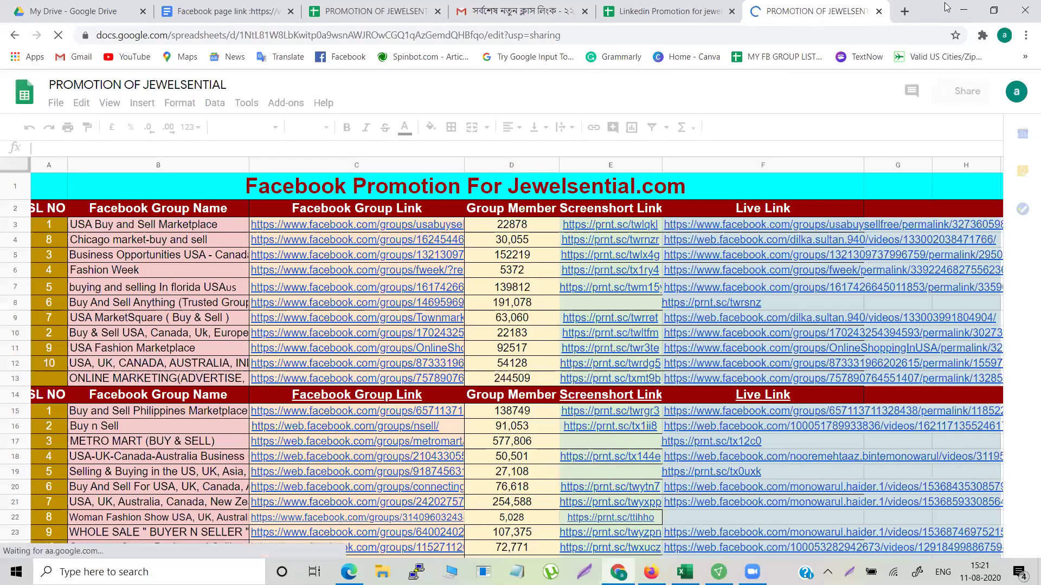
pyautogui.click(880, 11)
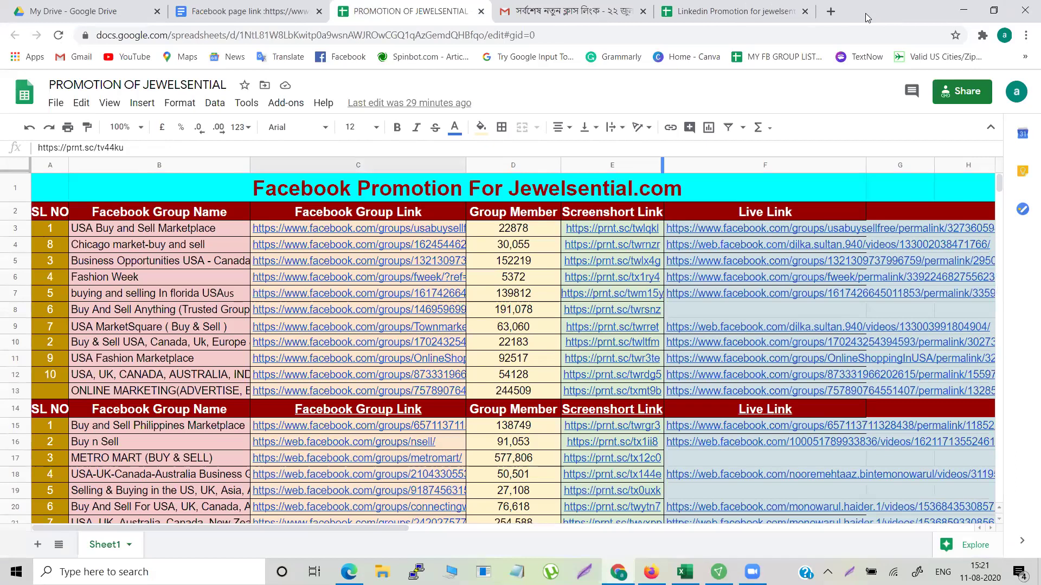
pyautogui.click(832, 11)
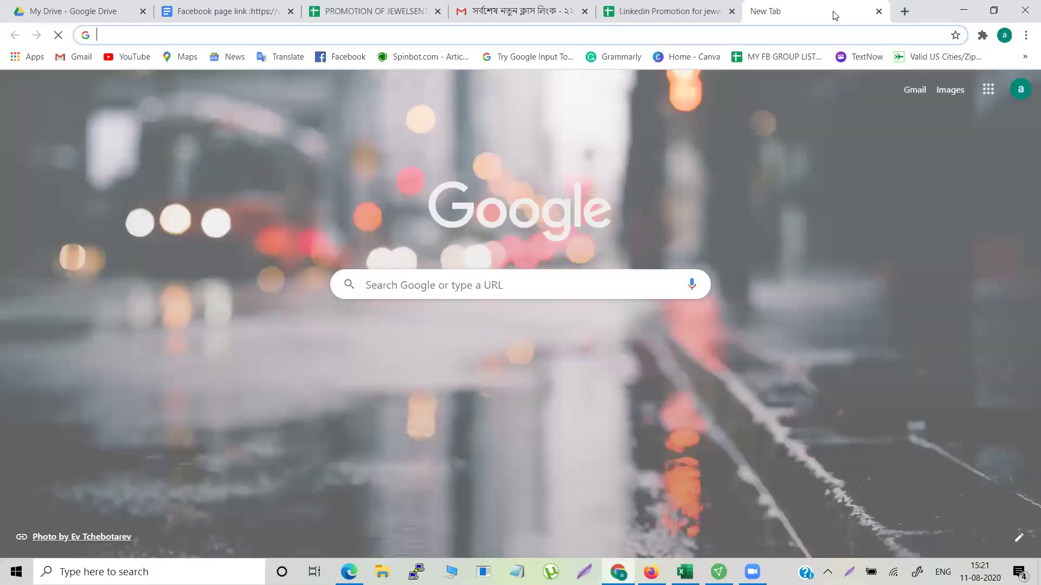
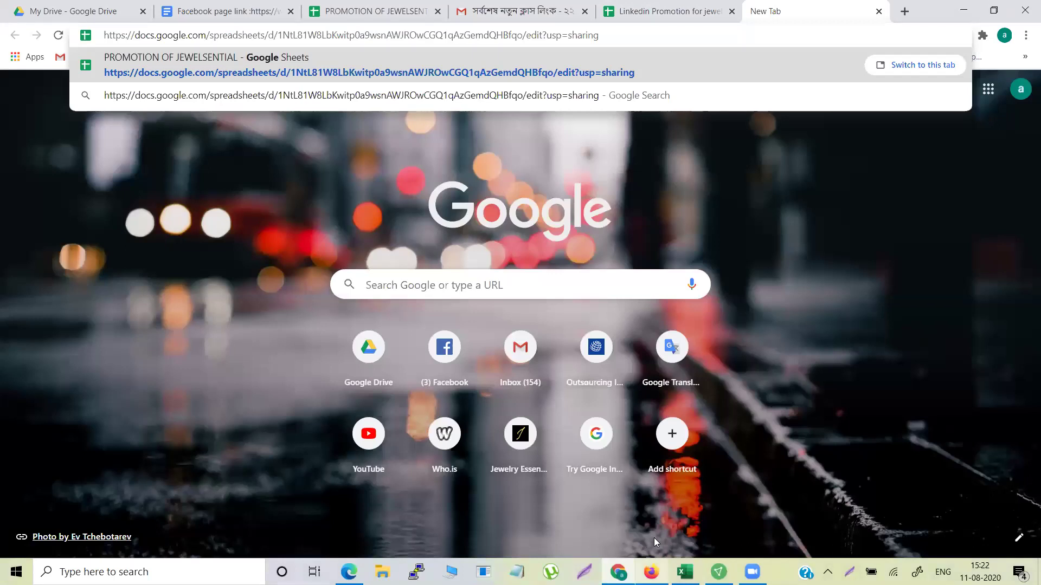
pyautogui.click(650, 571)
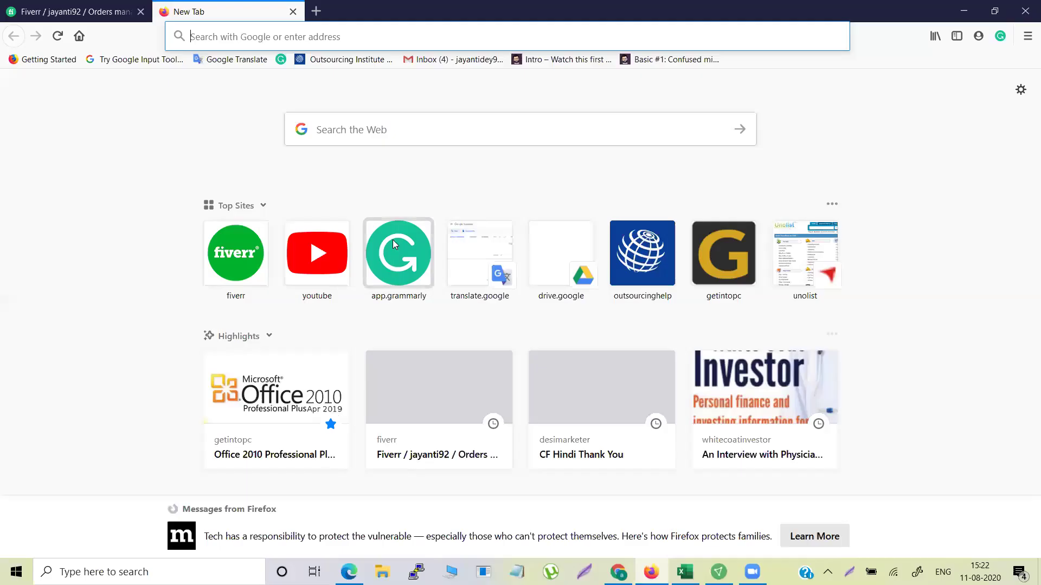
# Open the Fiverr inbox conversation with the $10 Facebook promotion buyer, enable messaging and start a reply
pyautogui.click(108, 6)
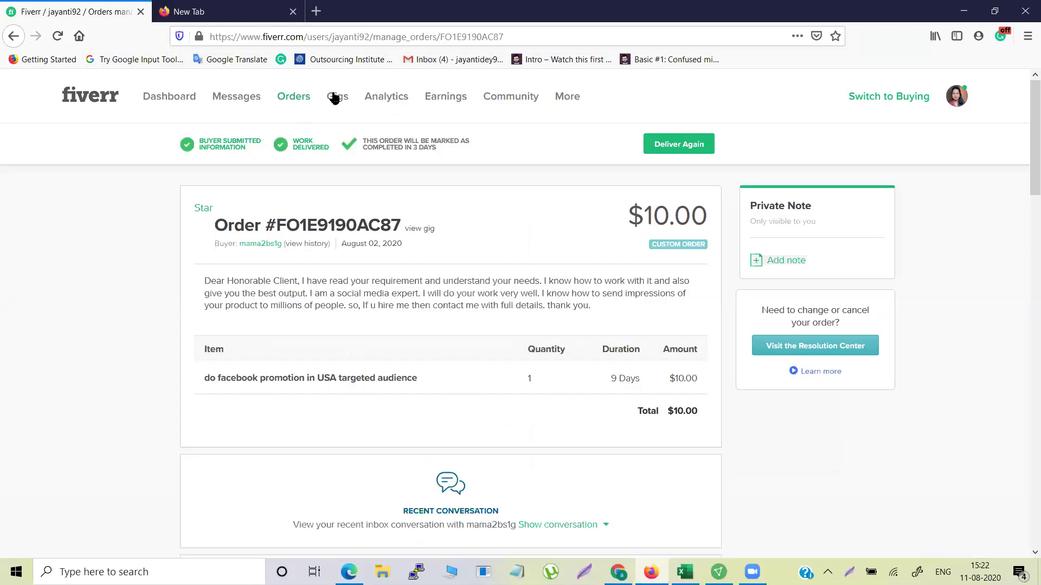
pyautogui.click(242, 100)
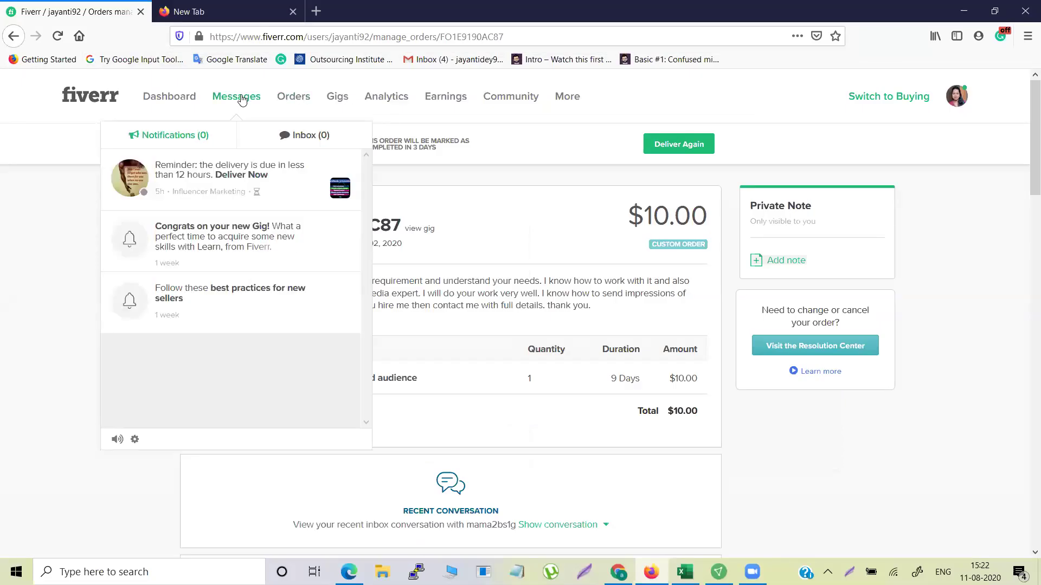
pyautogui.click(288, 136)
pyautogui.click(234, 168)
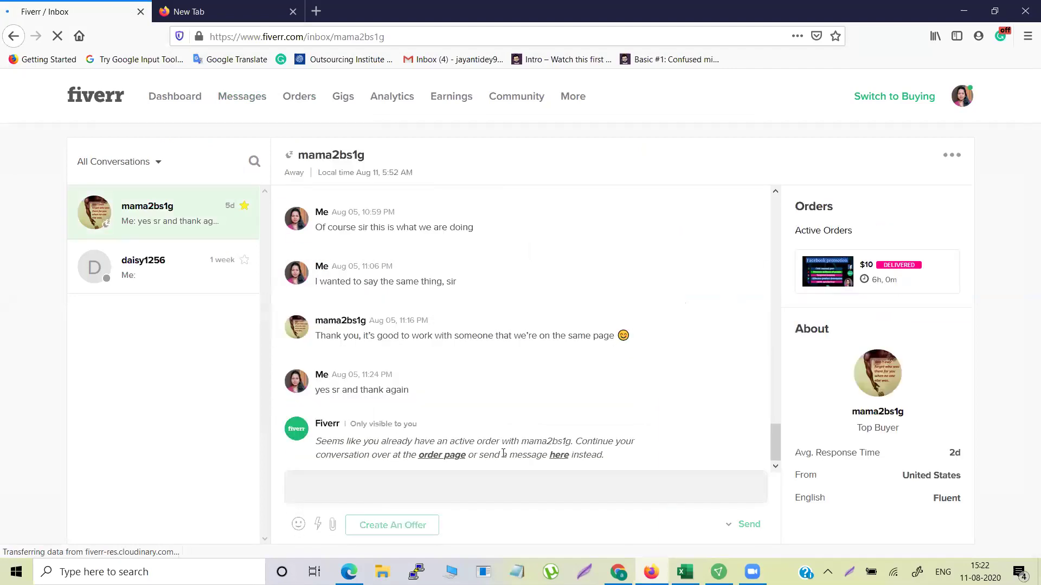
pyautogui.click(558, 457)
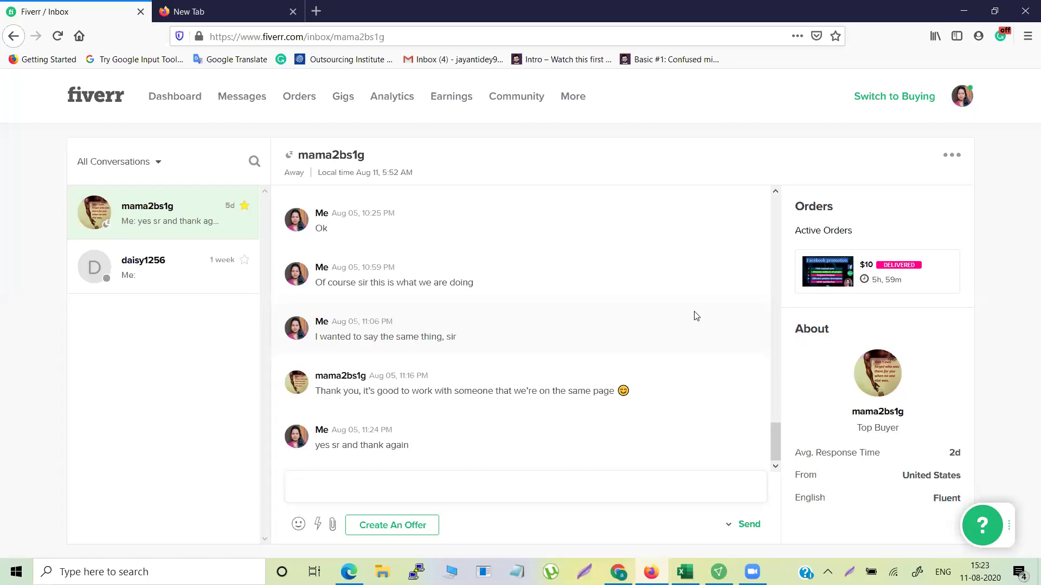
pyautogui.click(456, 500)
# Go to the Fiverr Orders list of sales
pyautogui.click(302, 97)
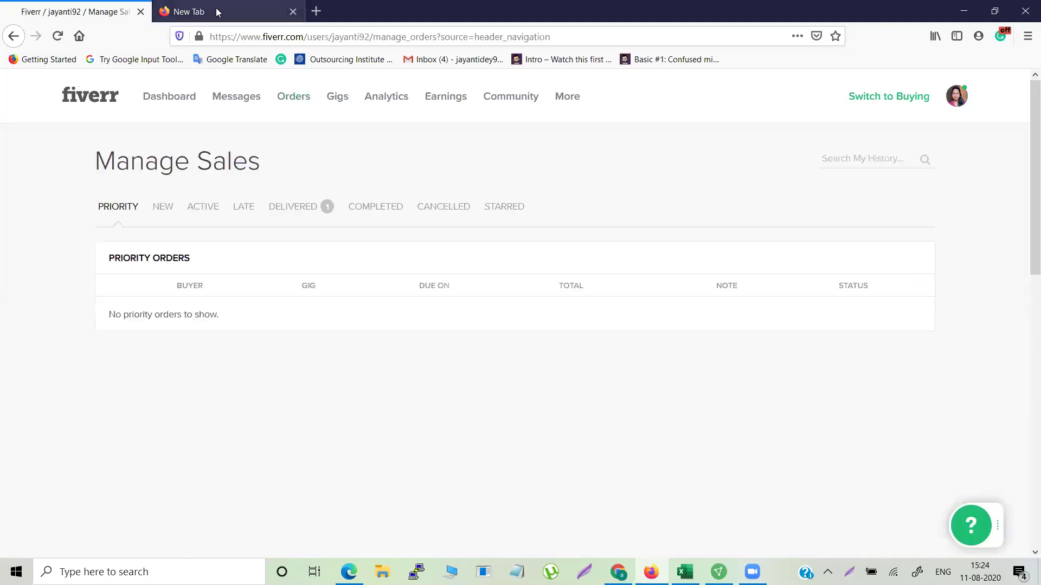
# Minimize Firefox and switch Chrome to the PROMOTION OF JEWELSENTIAL spreadsheet tab
pyautogui.click(963, 10)
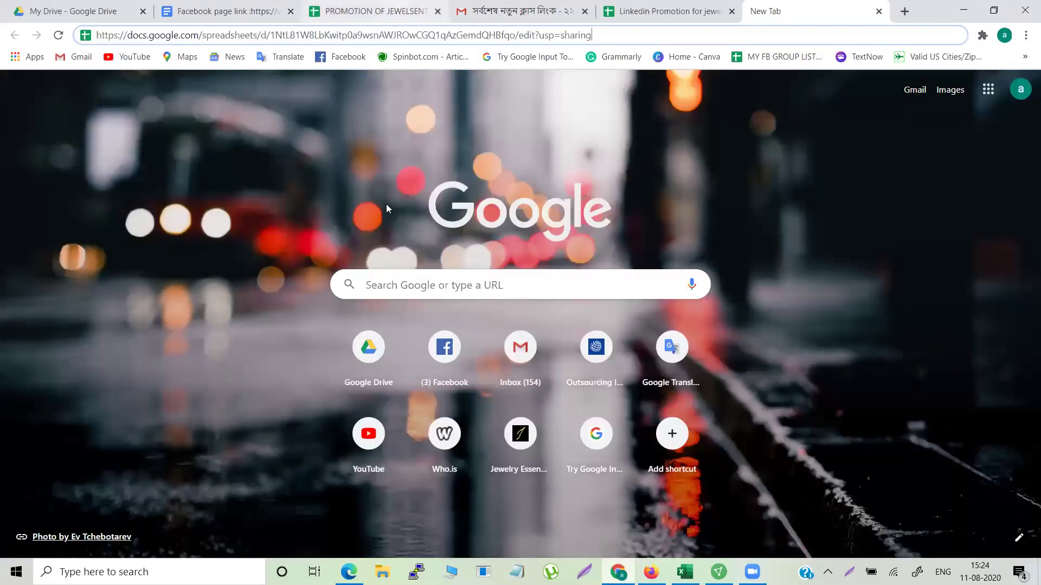
pyautogui.hotkey('ctrl', '3')
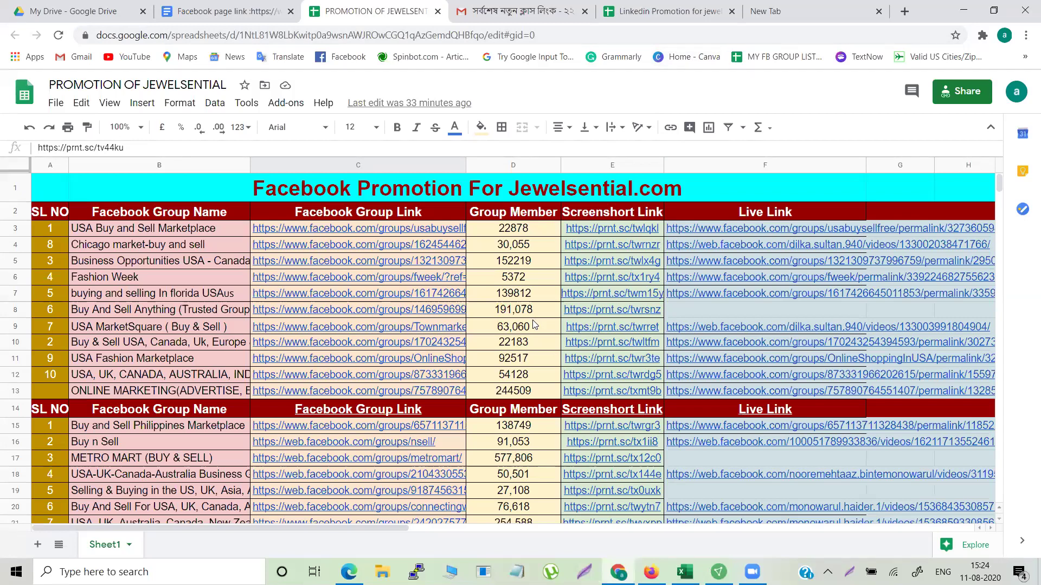
pyautogui.scroll(-5, 531, 332)
pyautogui.scroll(5, 325, 357)
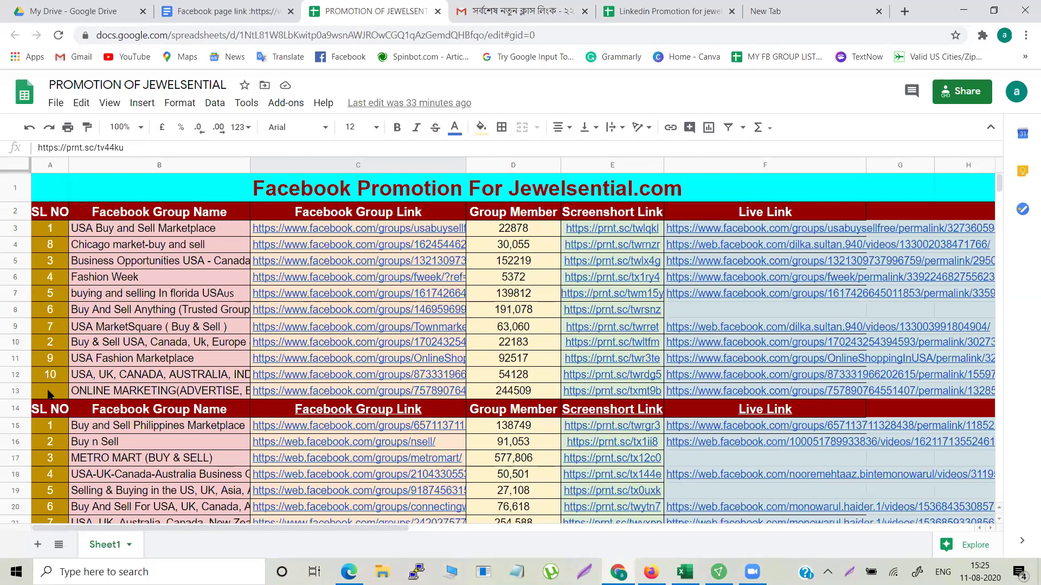
# Enter serial number 11 in cell A13, then scroll through the classified-ads links
pyautogui.click(48, 394)
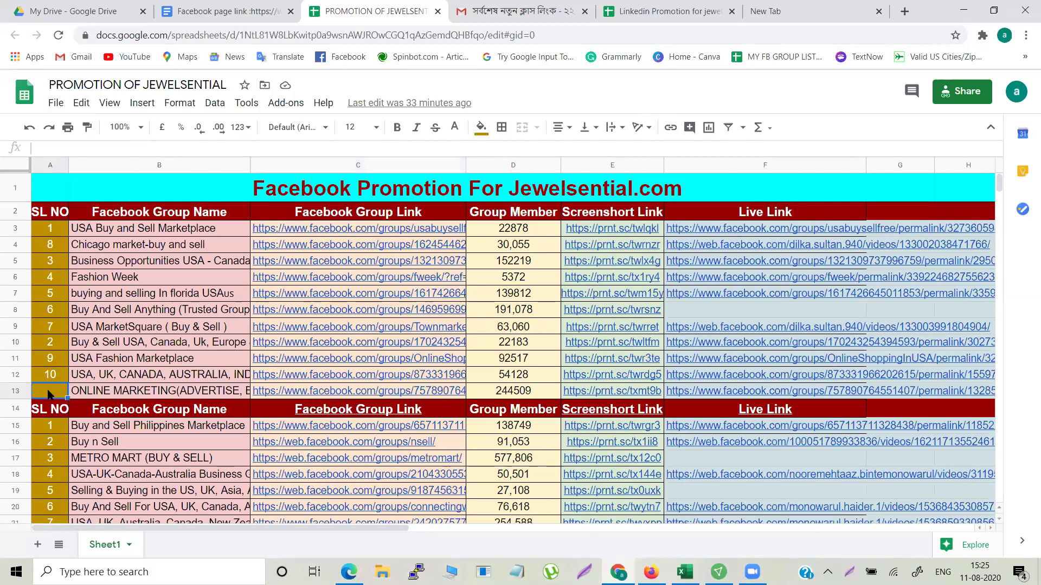
pyautogui.write('11')
pyautogui.scroll(-8, 306, 412)
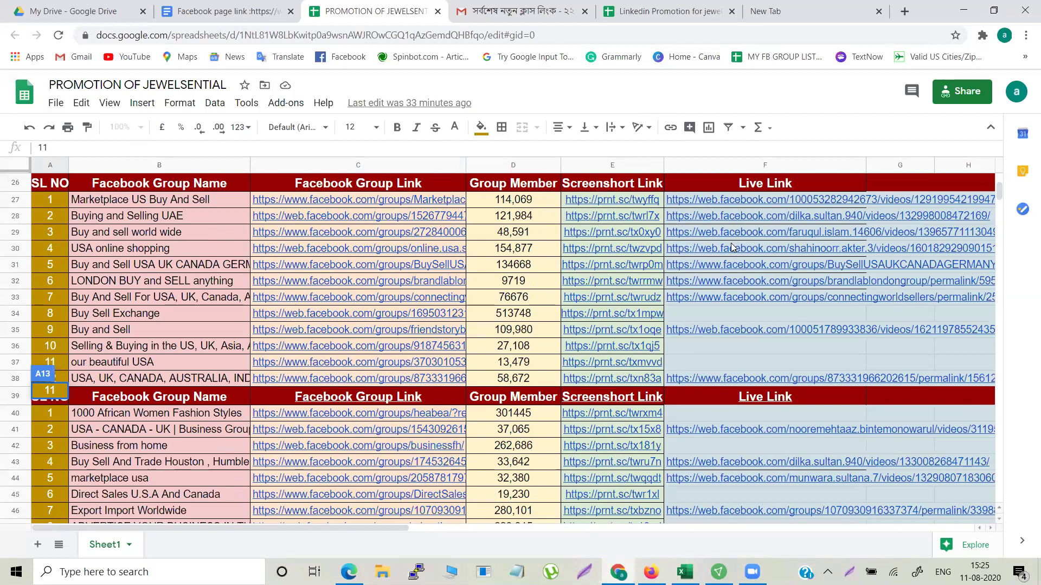
pyautogui.scroll(4, 644, 266)
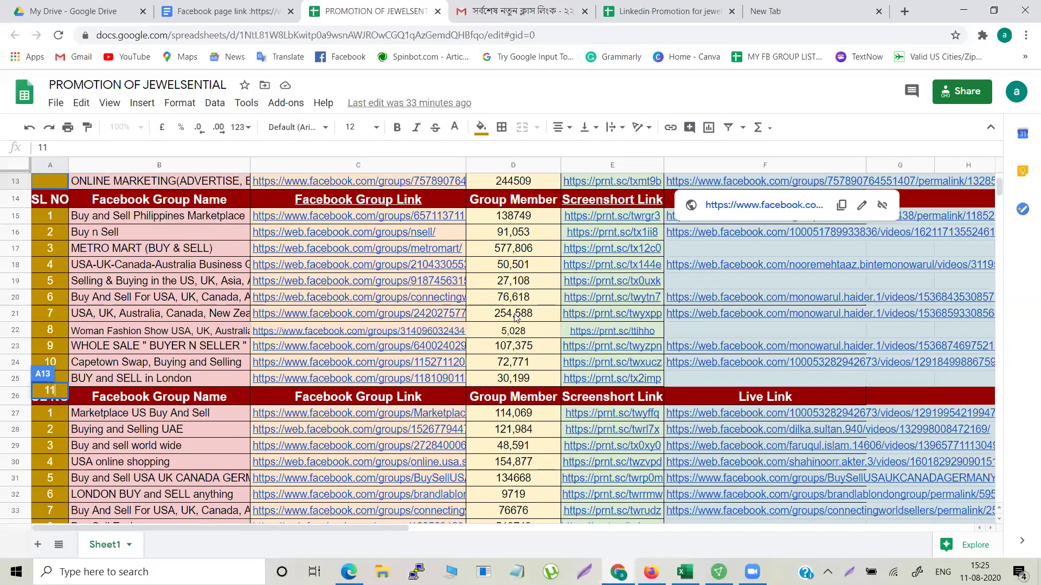
pyautogui.press('Return')
pyautogui.scroll(-9, 514, 319)
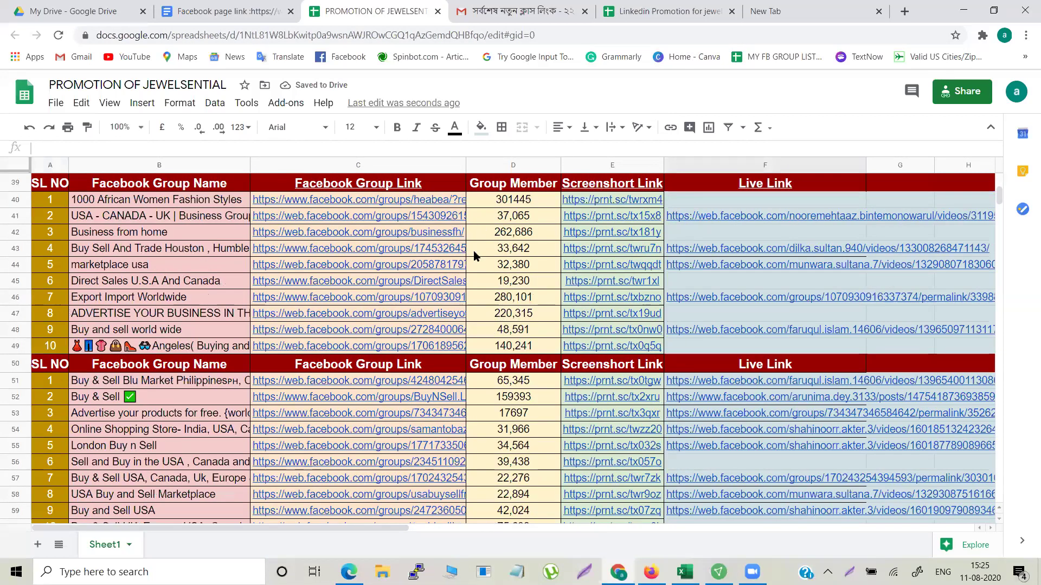
pyautogui.scroll(-20, 472, 251)
pyautogui.scroll(10, 472, 251)
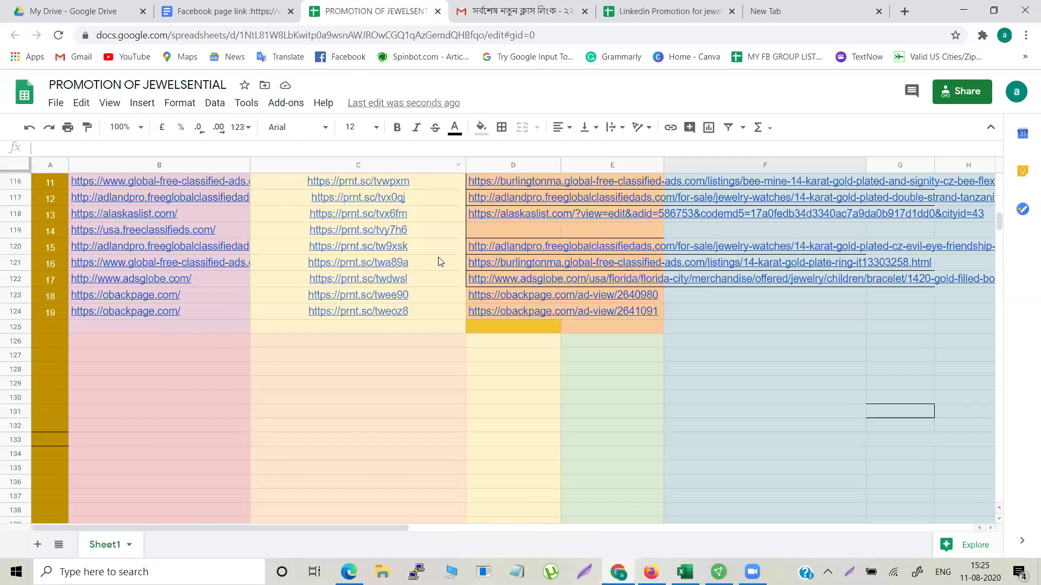
pyautogui.moveTo(439, 262)
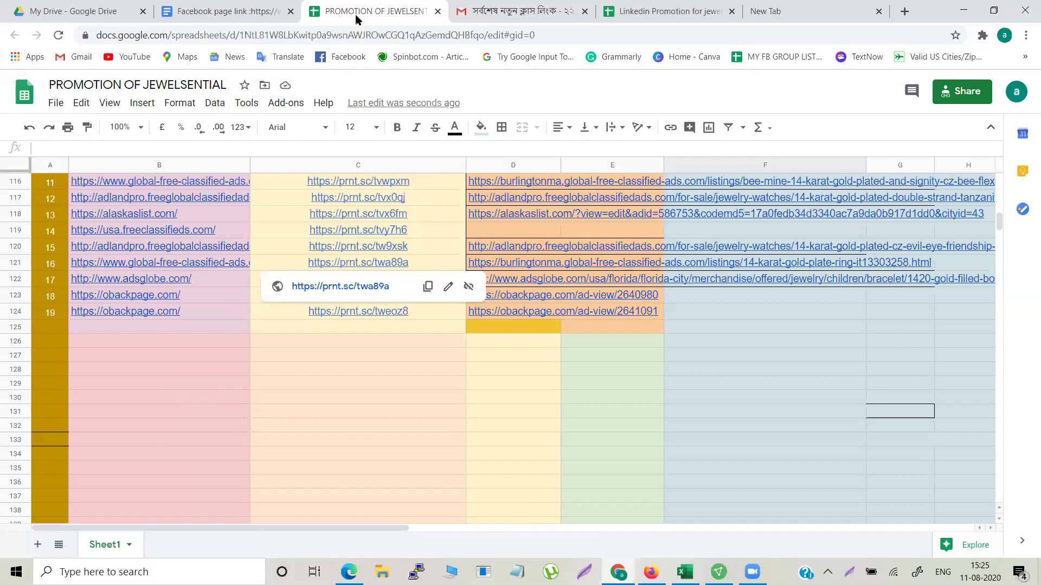
# In the Linkedin Promotion sheet, open the C5 share-post link in a new tab and view it
pyautogui.click(649, 12)
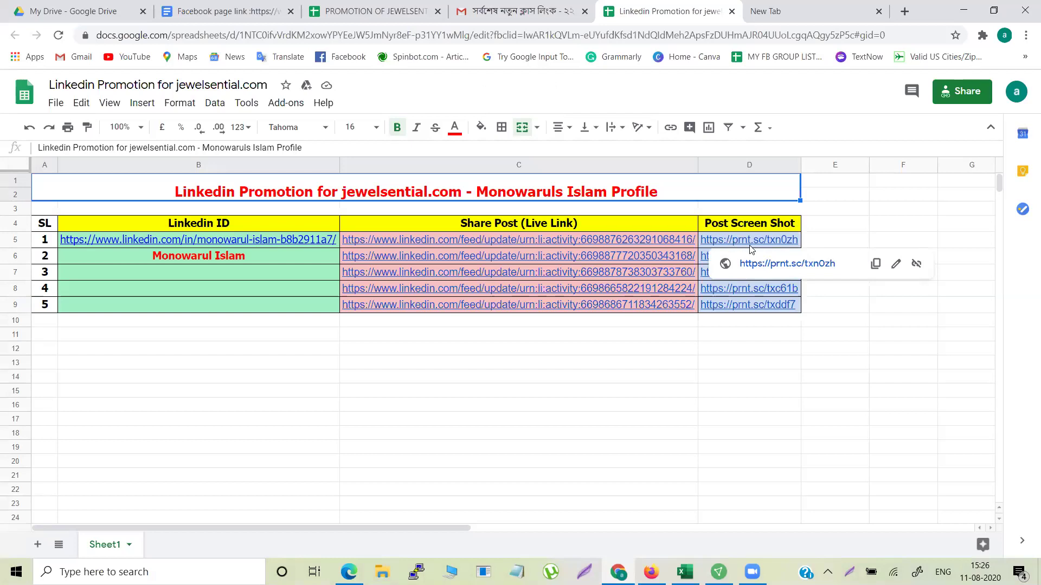
pyautogui.click(610, 238)
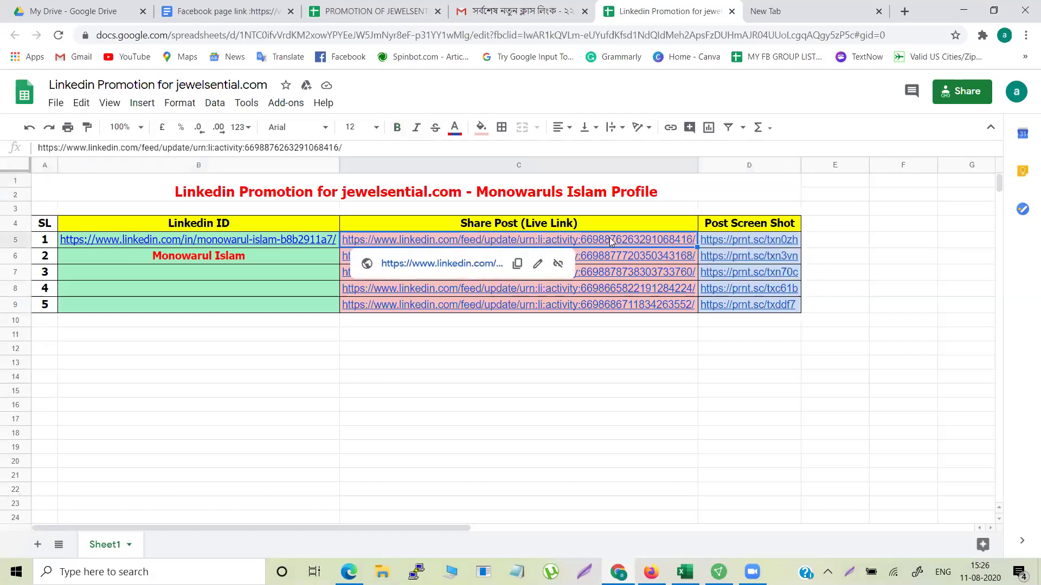
pyautogui.rightClick(469, 264)
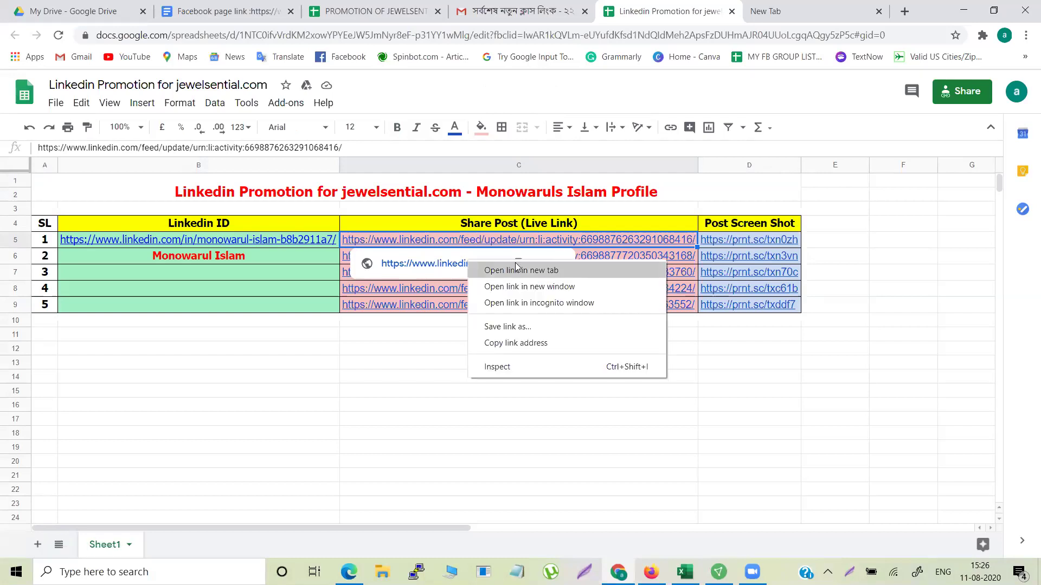
pyautogui.click(516, 270)
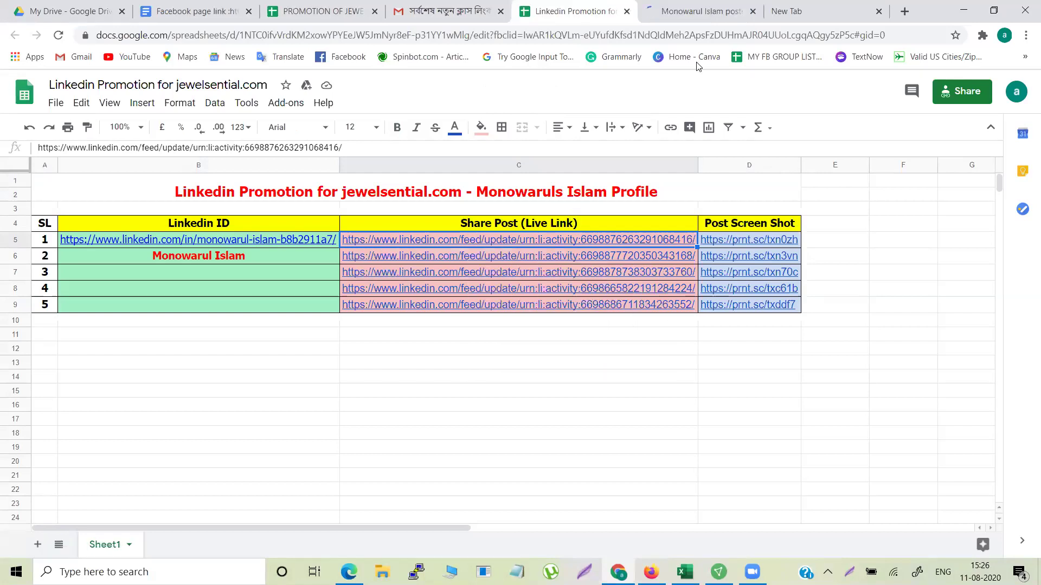
pyautogui.click(700, 15)
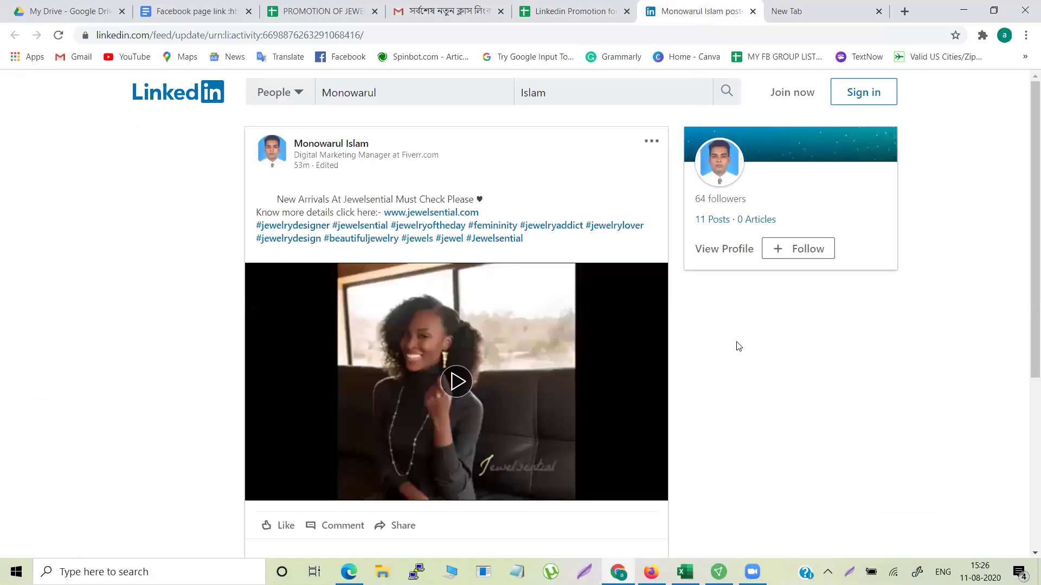
pyautogui.scroll(-5, 738, 346)
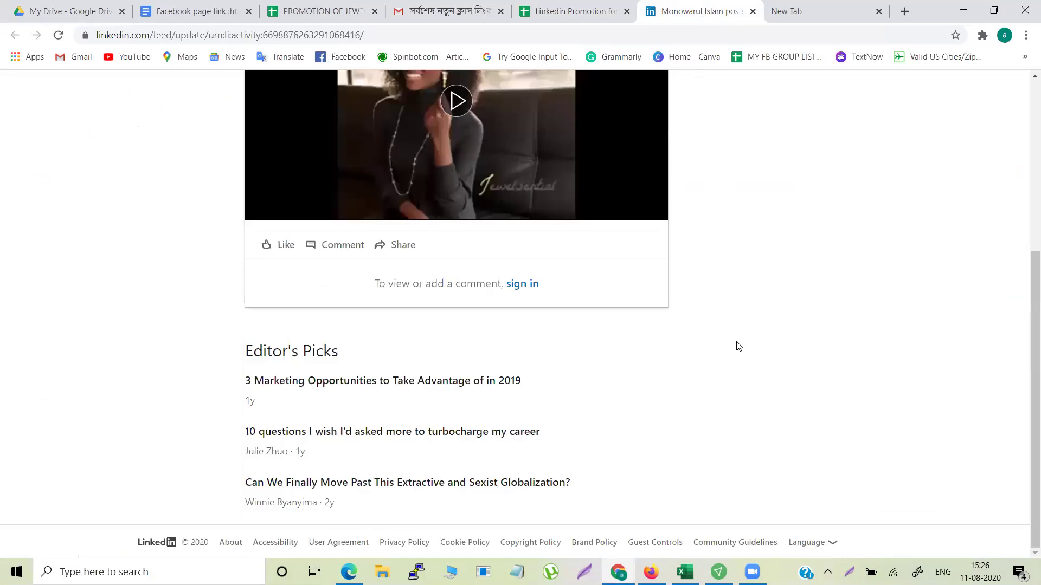
pyautogui.scroll(5, 738, 346)
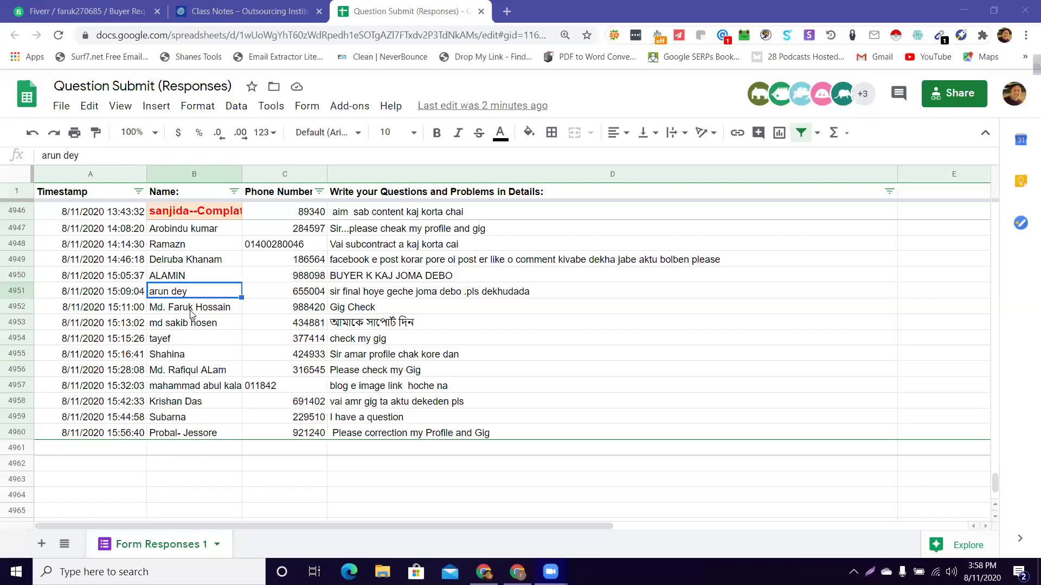
# Select the next response cell, then bring the Gig Info Word document forward
pyautogui.click(191, 310)
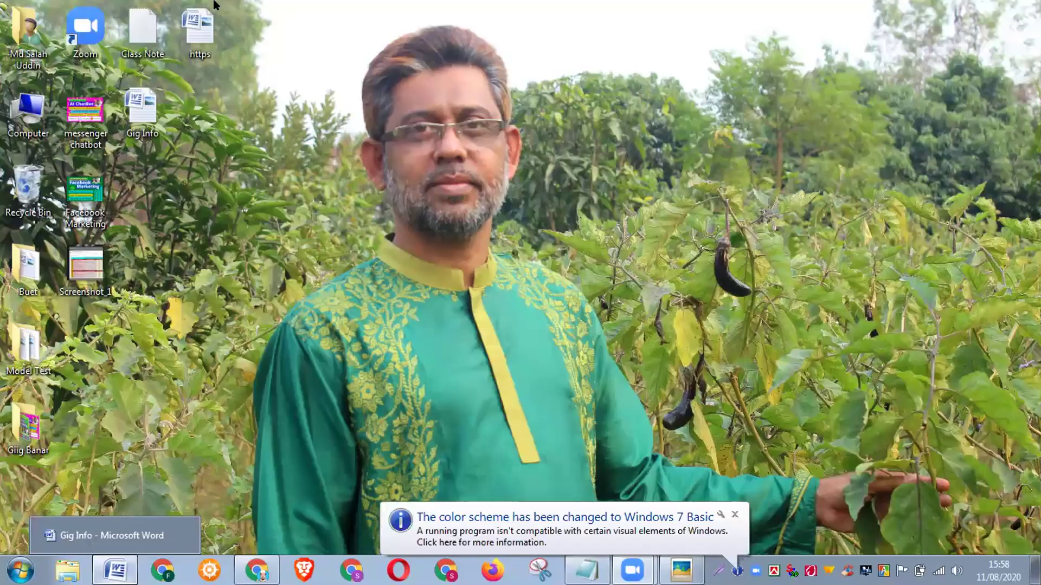
pyautogui.click(115, 571)
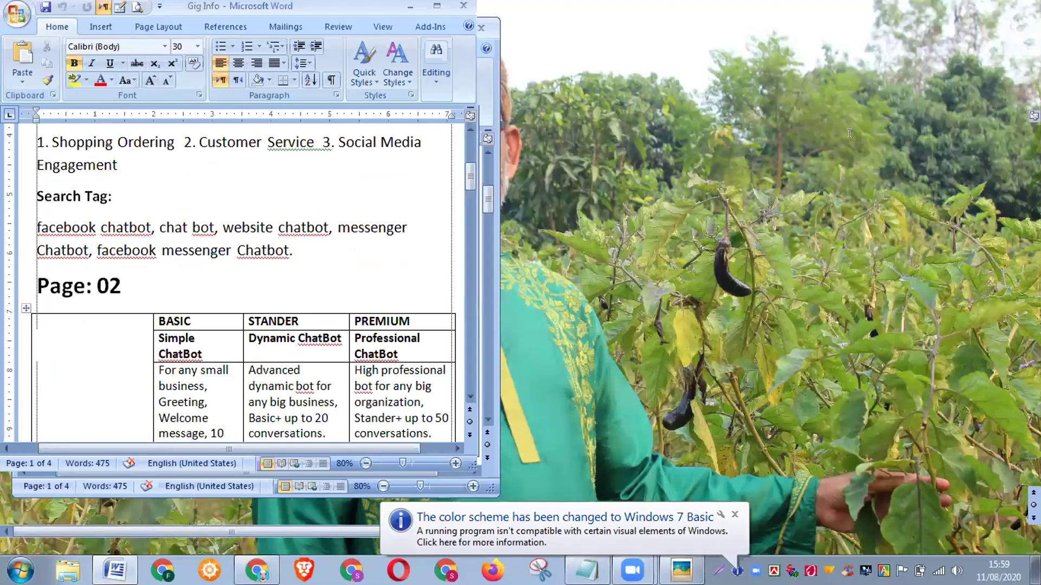
# Maximize the Gig Info Word window, then restore it to its smaller size
pyautogui.press('super+Up')
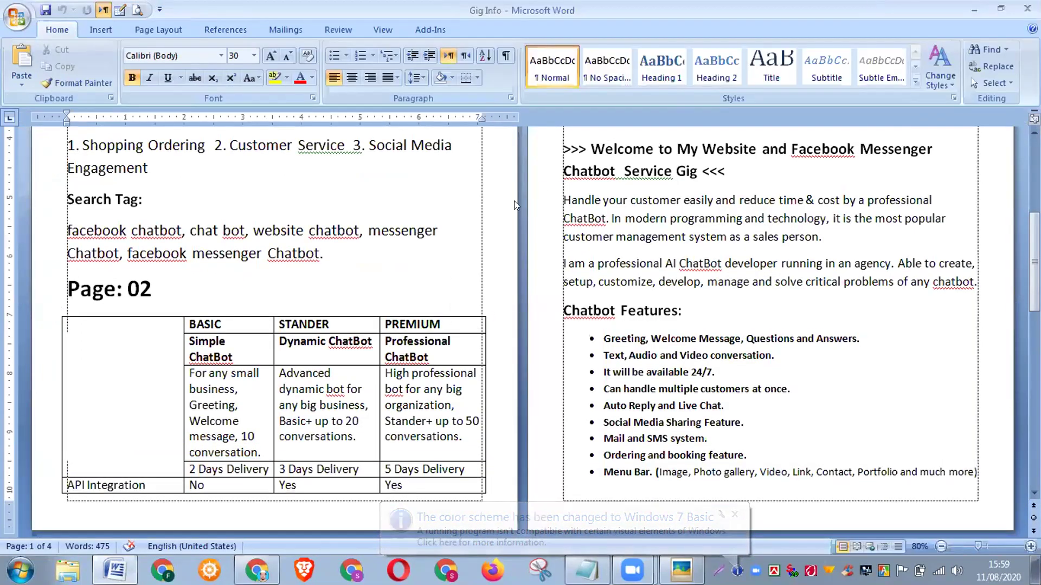
pyautogui.press('super+Down')
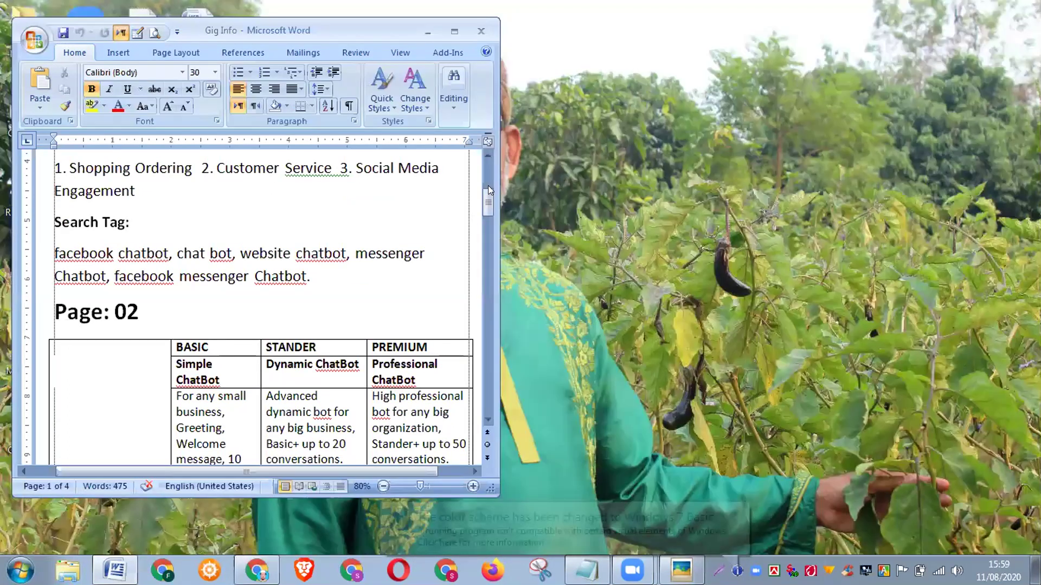
pyautogui.scroll(5, 609, 346)
pyautogui.click(609, 345)
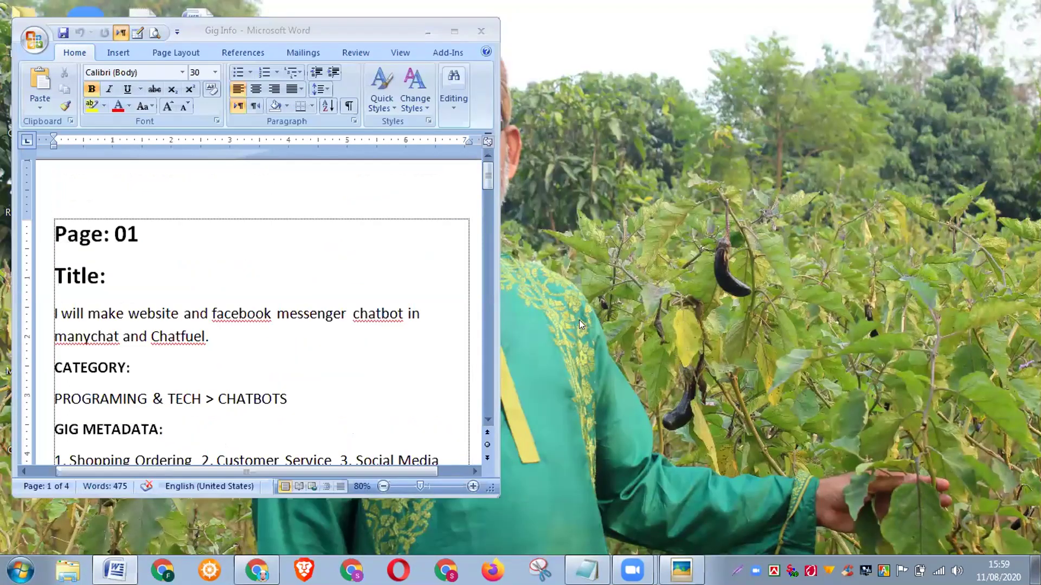
pyautogui.click(245, 27)
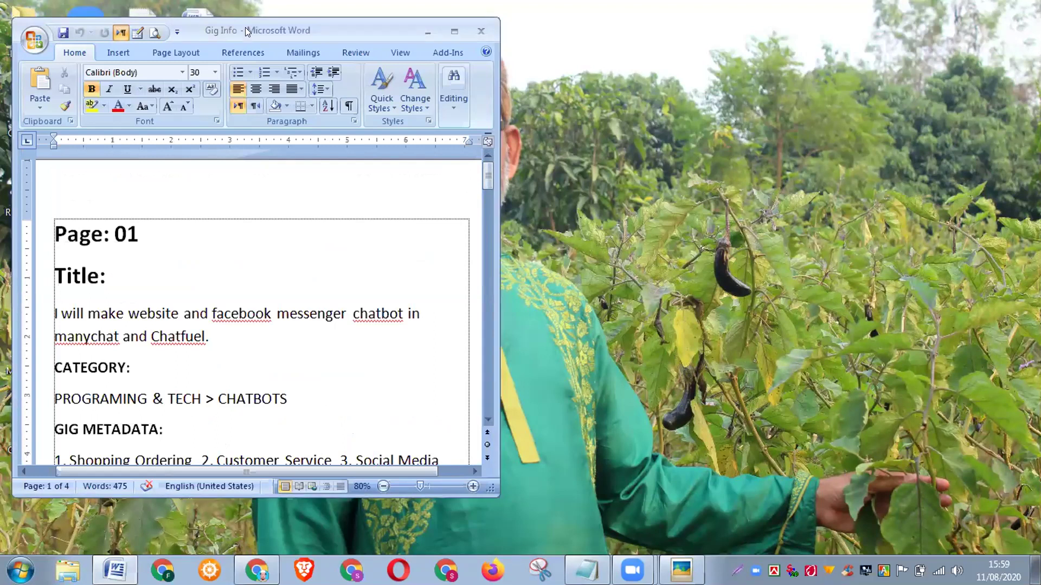
pyautogui.press('super+Up')
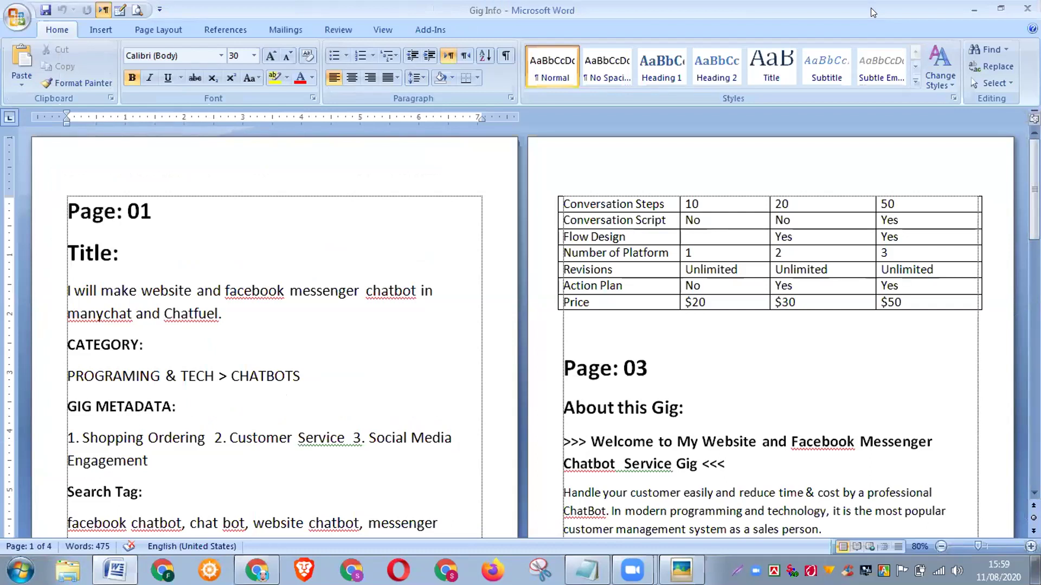
pyautogui.doubleClick(856, 17)
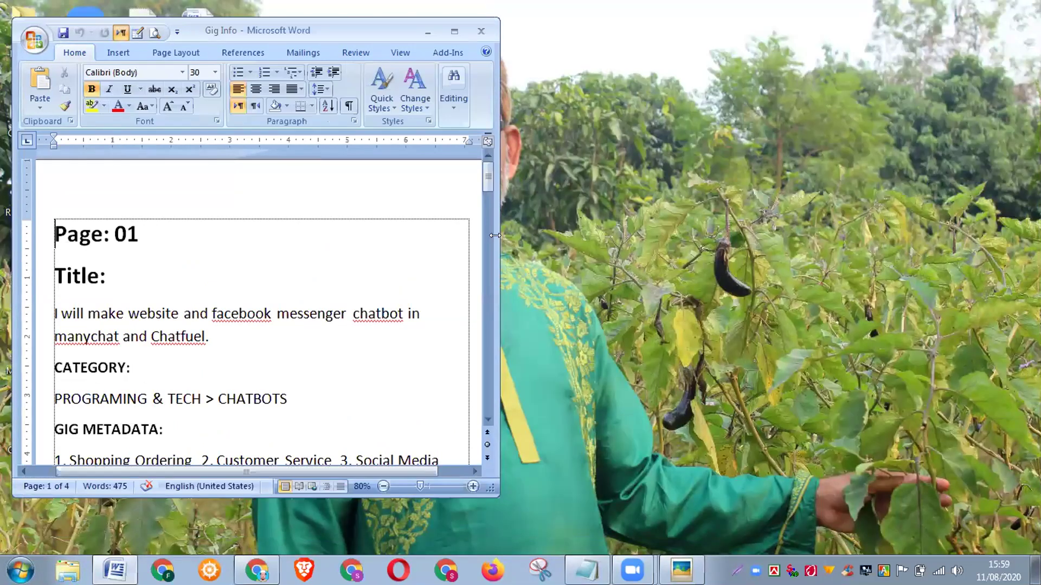
# Widen the Word window, stretch it to full height, and bring the Page: 02 heading into view
pyautogui.moveTo(495, 235); pyautogui.dragTo(588, 249)
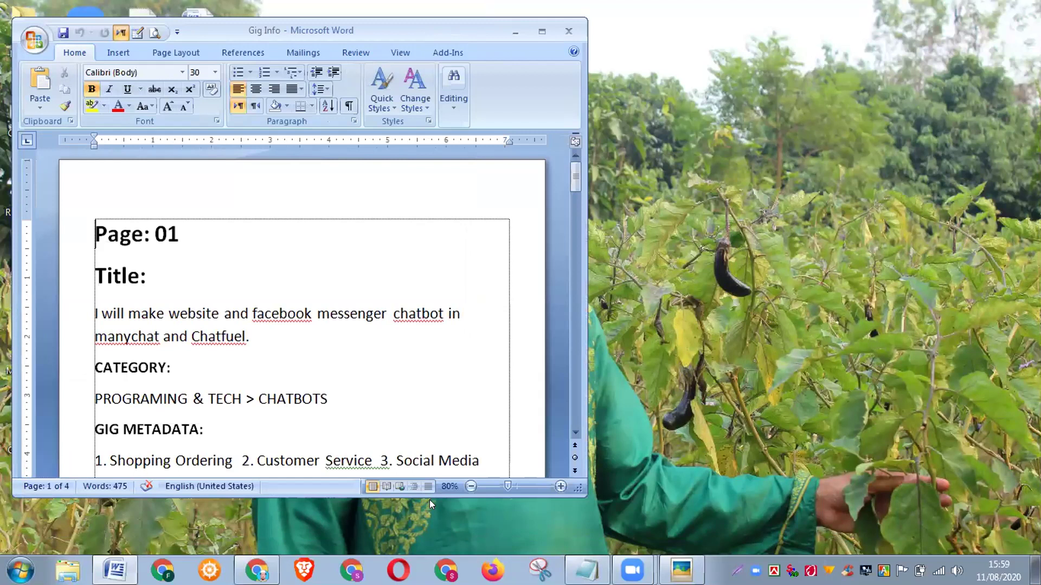
pyautogui.doubleClick(434, 497)
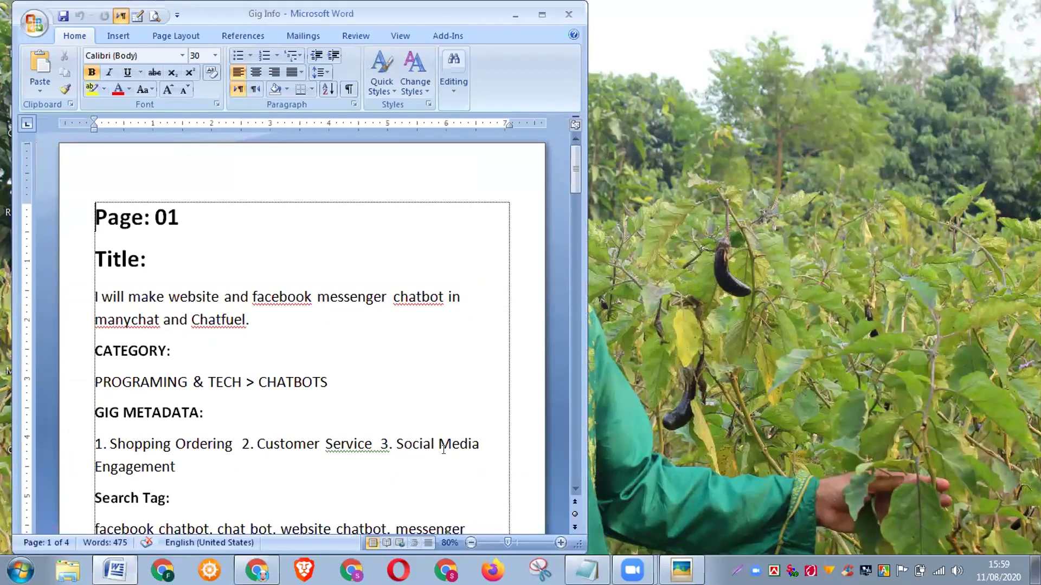
pyautogui.click(574, 488)
pyautogui.click(575, 489)
pyautogui.click(574, 489)
pyautogui.click(574, 489)
pyautogui.click(574, 489)
pyautogui.click(574, 489)
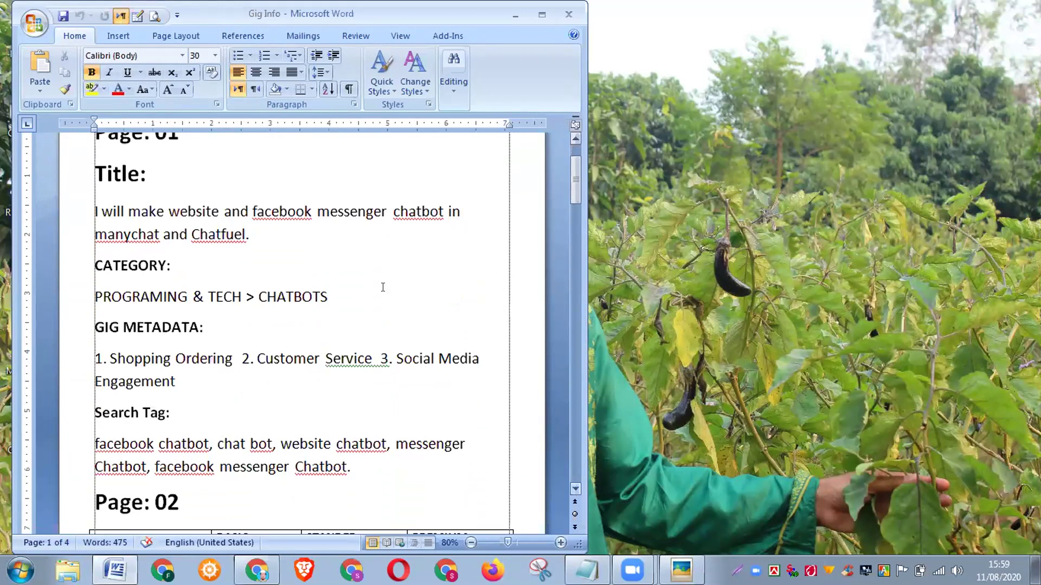
pyautogui.click(304, 239)
# Open Facebook from the shortcut tiles in a new Chrome tab beside Fiverr
pyautogui.click(256, 571)
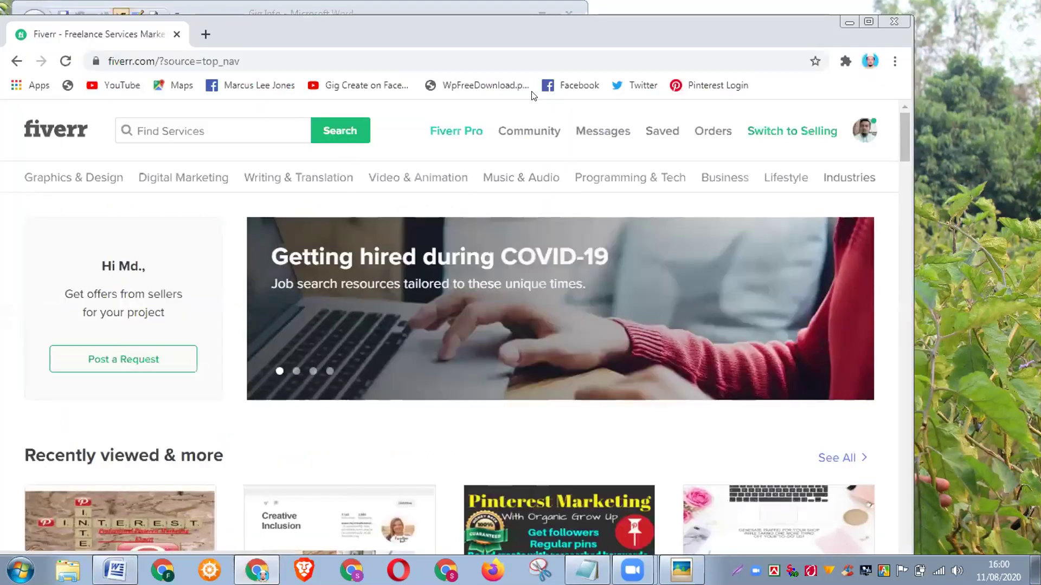
pyautogui.click(207, 33)
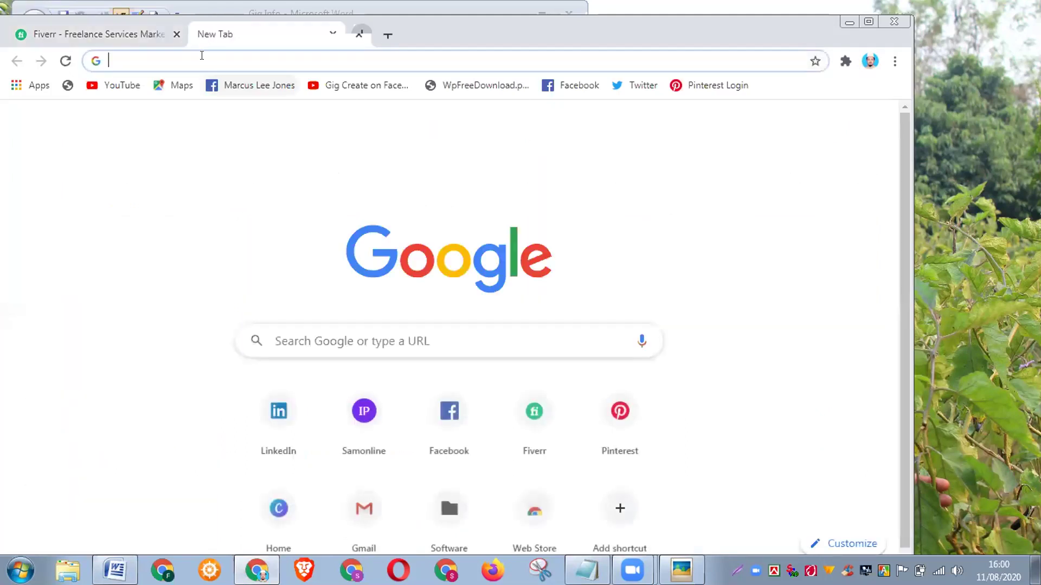
pyautogui.click(454, 421)
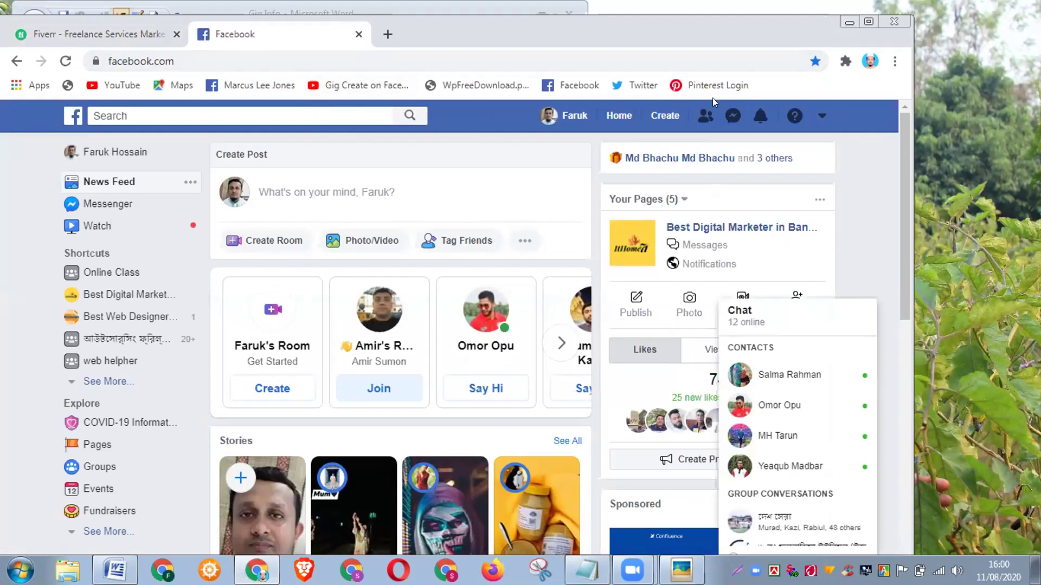
# Minimize the browser to bring the Gig Info Word document back into view
pyautogui.click(849, 22)
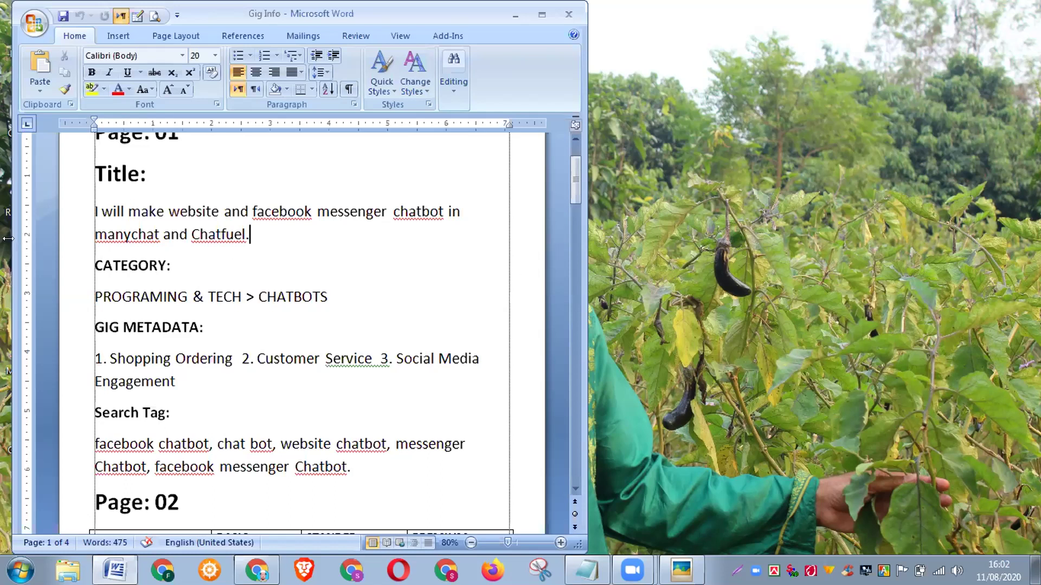
# Widen the Word window slightly and scroll up until the Page: 01 heading shows fully
pyautogui.moveTo(8, 238); pyautogui.dragTo(0, 238)
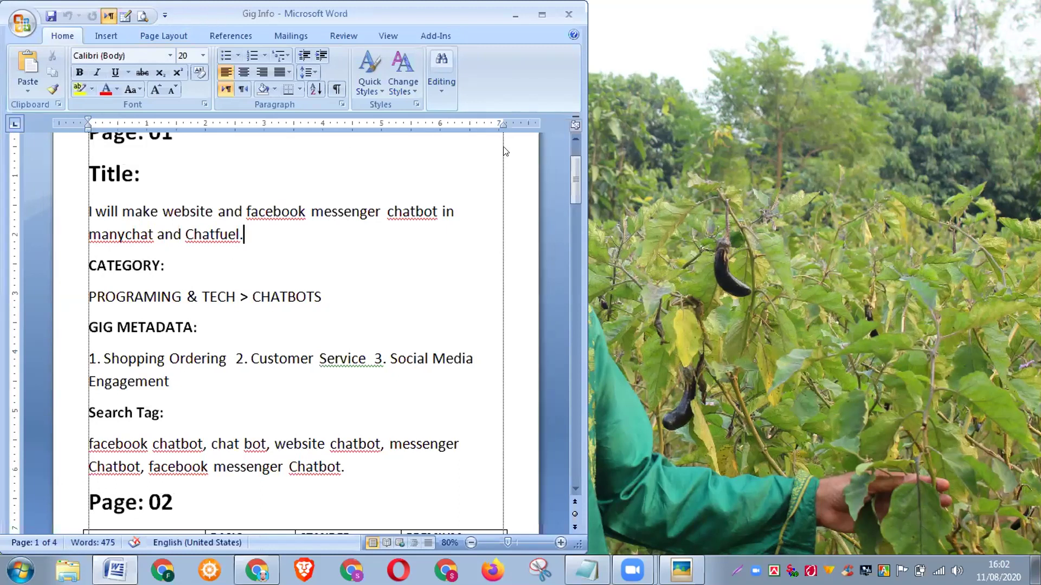
pyautogui.click(575, 140)
pyautogui.click(575, 139)
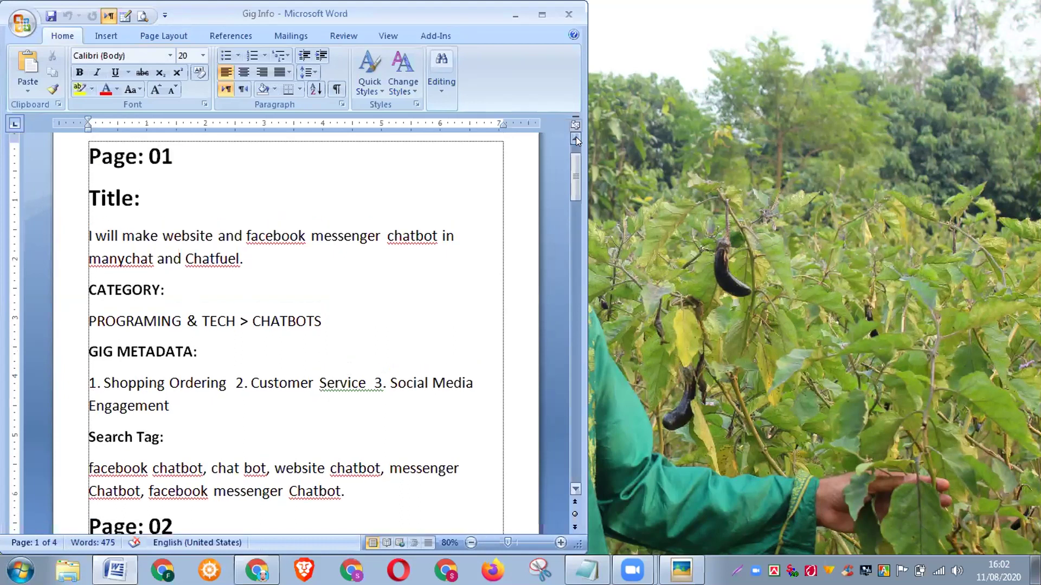
pyautogui.click(576, 140)
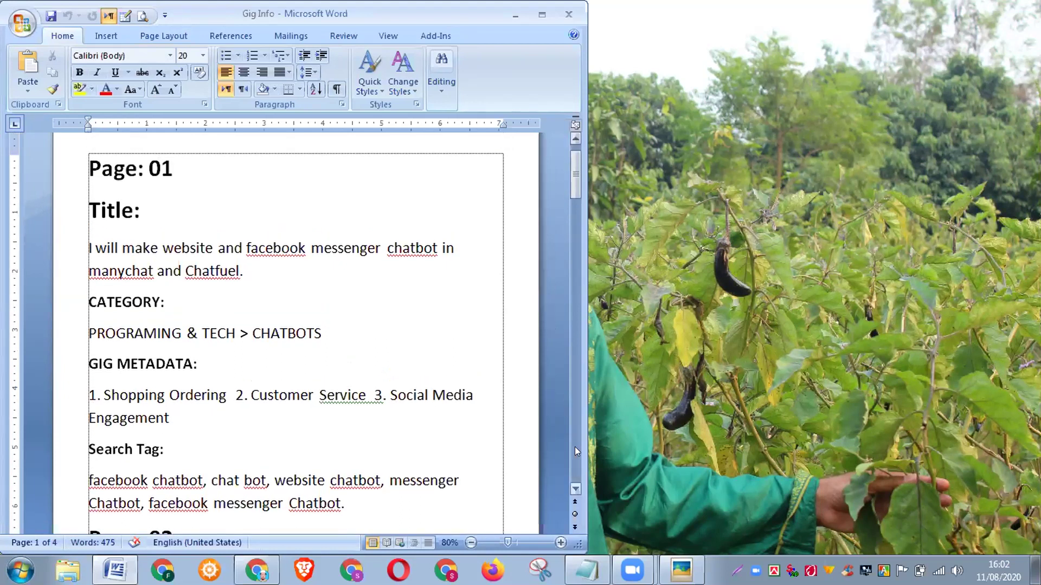
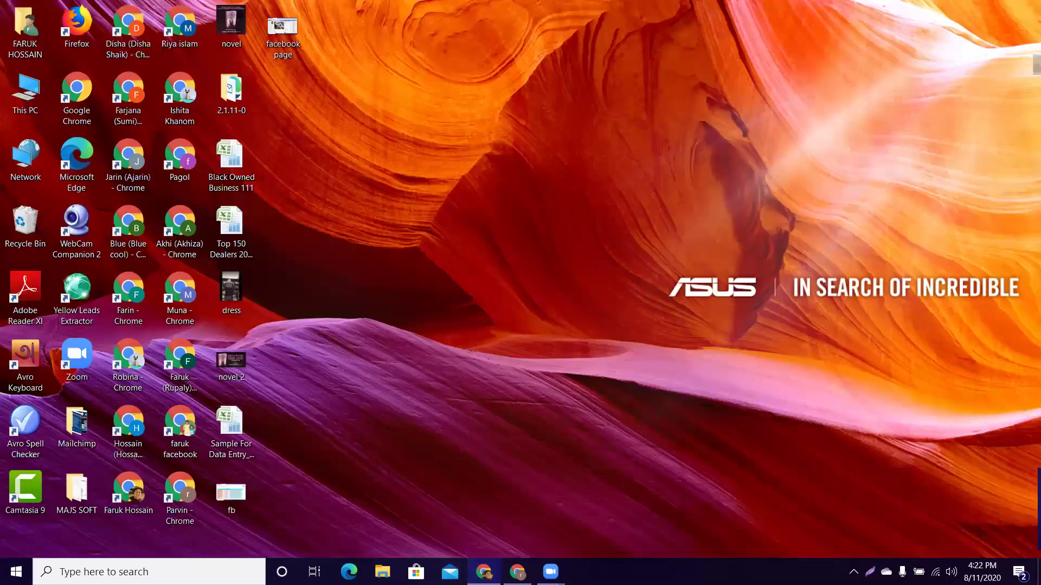
# Open a Chrome window for another profile and load Facebook from the New Tab shortcut
pyautogui.hotkey('alt', 'Tab')
pyautogui.click(1003, 38)
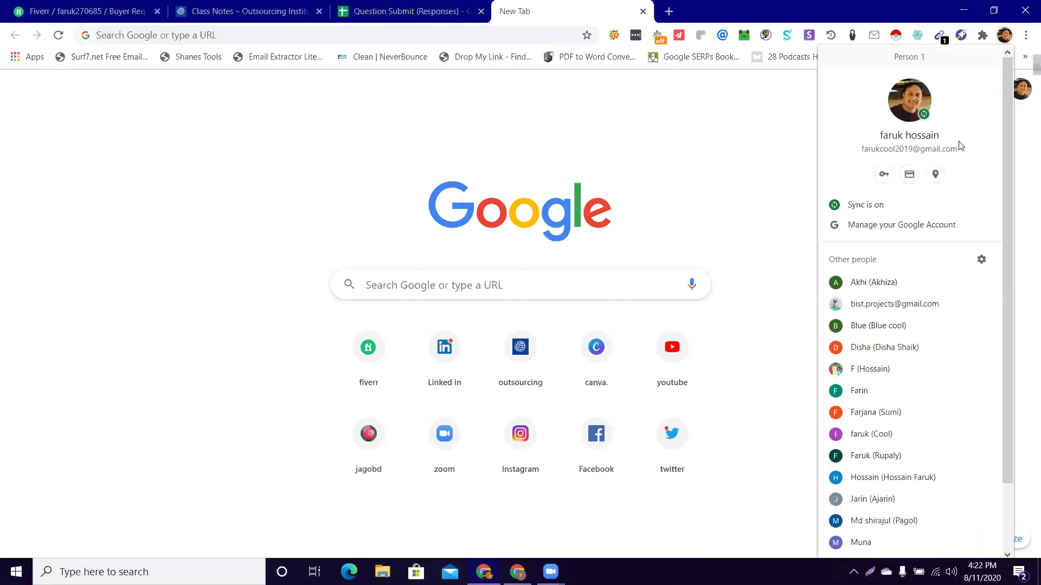
pyautogui.click(861, 369)
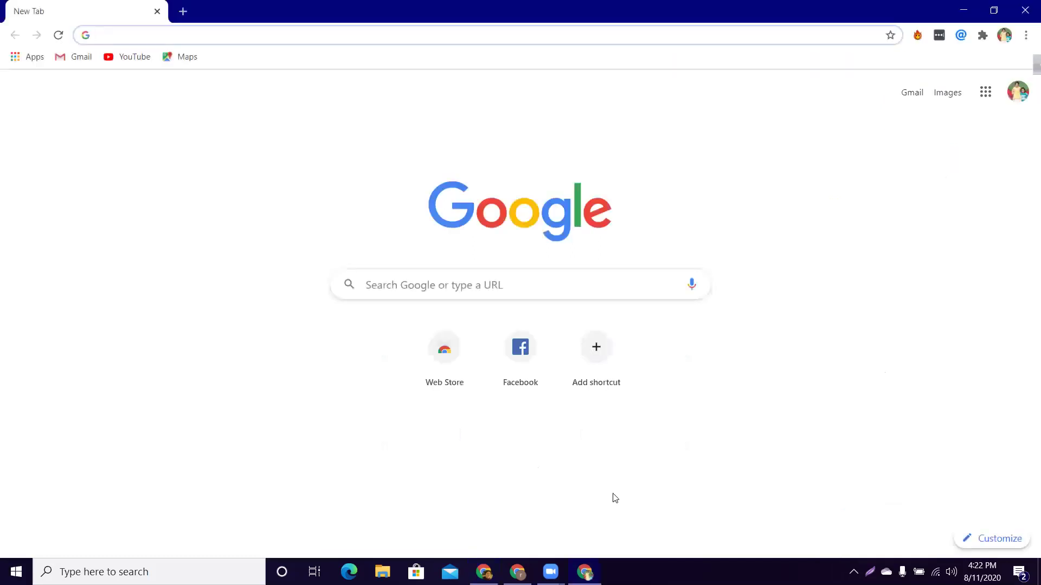
pyautogui.click(513, 349)
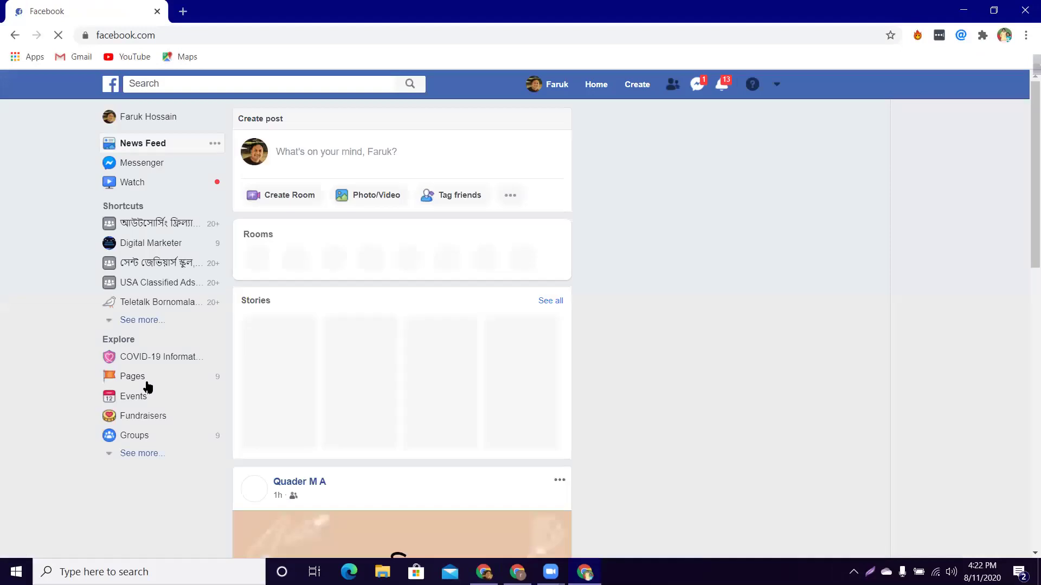
# Open the outsourcing freelancing group from Shortcuts and scroll through its discussion feed
pyautogui.click(173, 227)
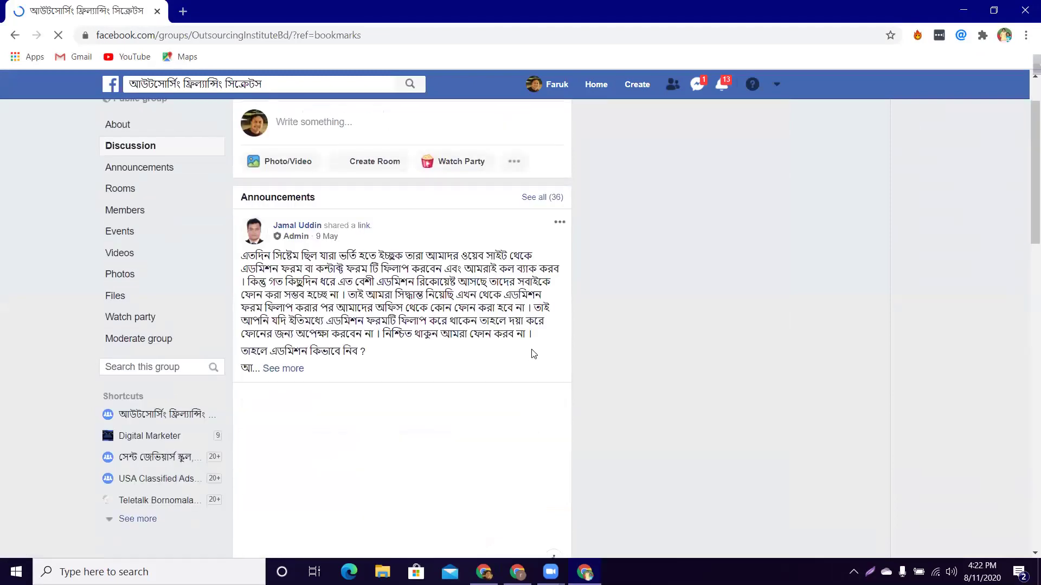
pyautogui.scroll(-15, 534, 354)
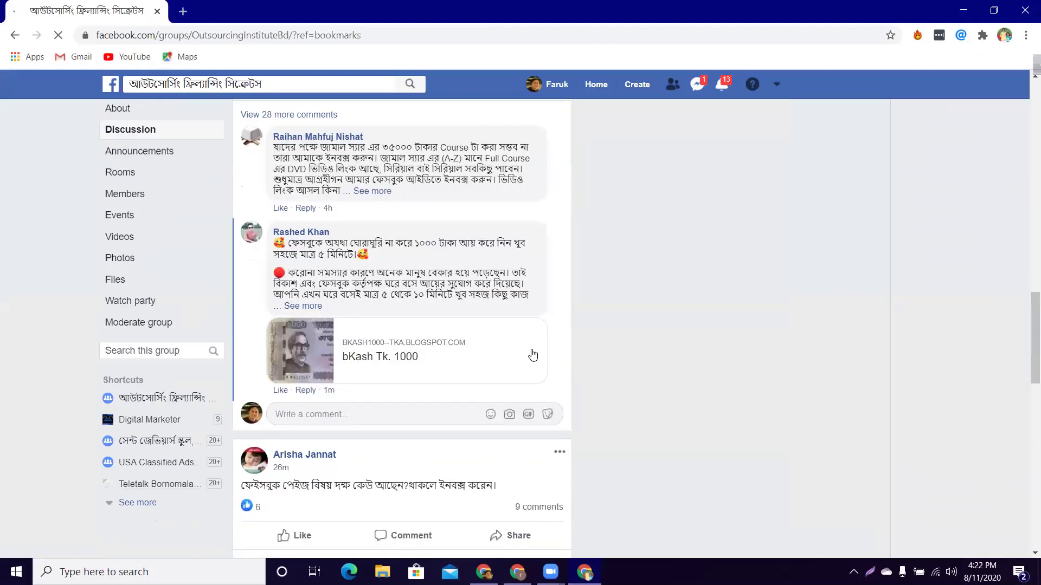
pyautogui.scroll(-10, 533, 355)
pyautogui.scroll(-15, 531, 349)
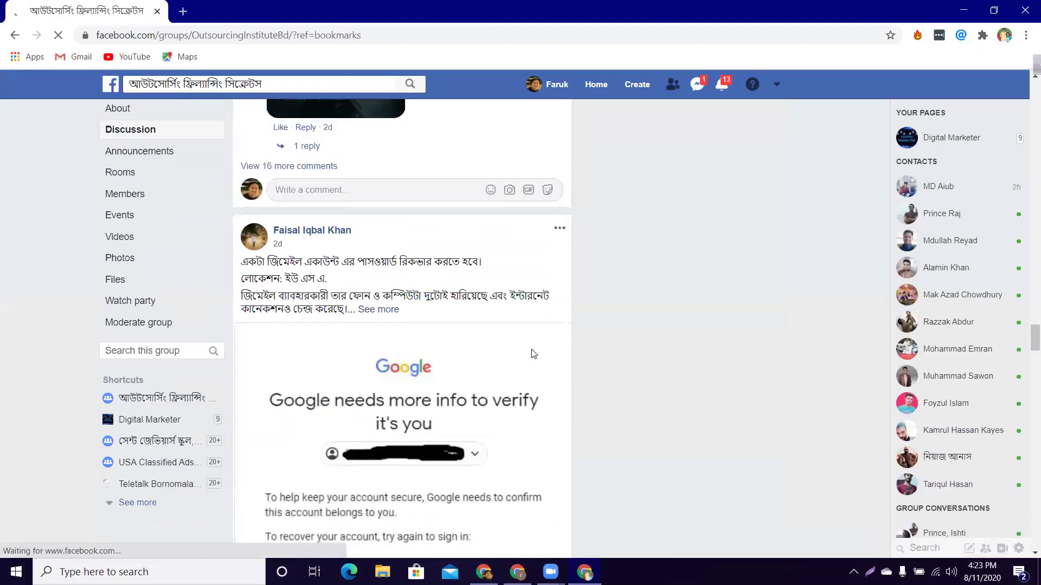
pyautogui.scroll(-10, 532, 352)
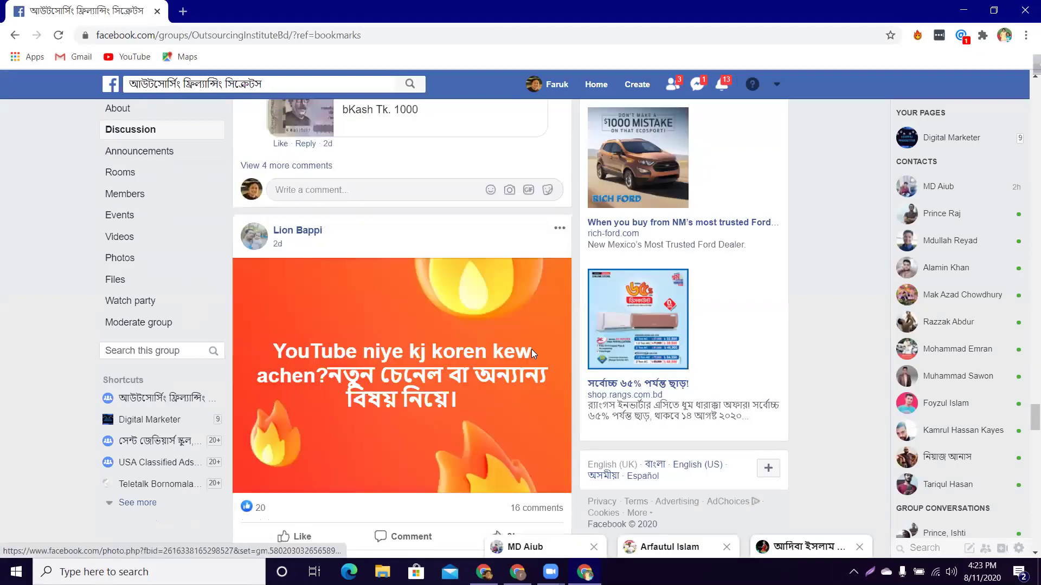
pyautogui.scroll(-10, 531, 349)
pyautogui.scroll(-12, 531, 349)
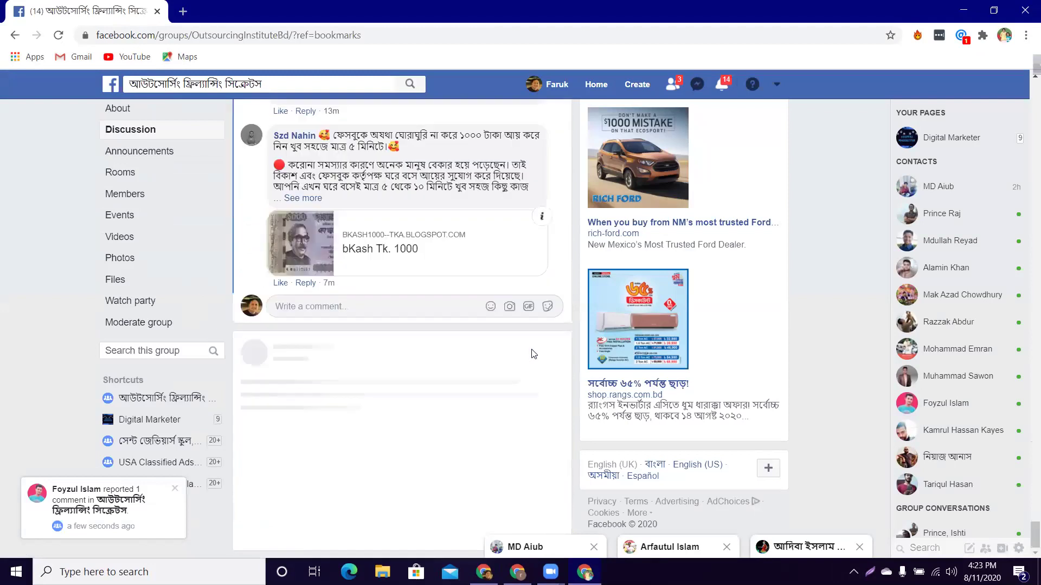
pyautogui.scroll(8, 531, 353)
pyautogui.scroll(-10, 531, 353)
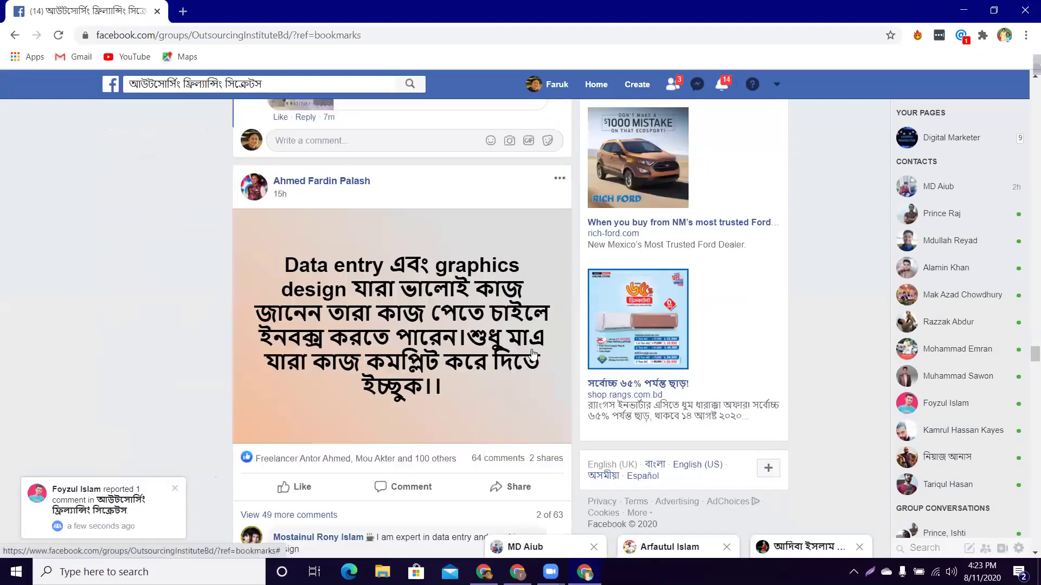
pyautogui.scroll(-12, 531, 354)
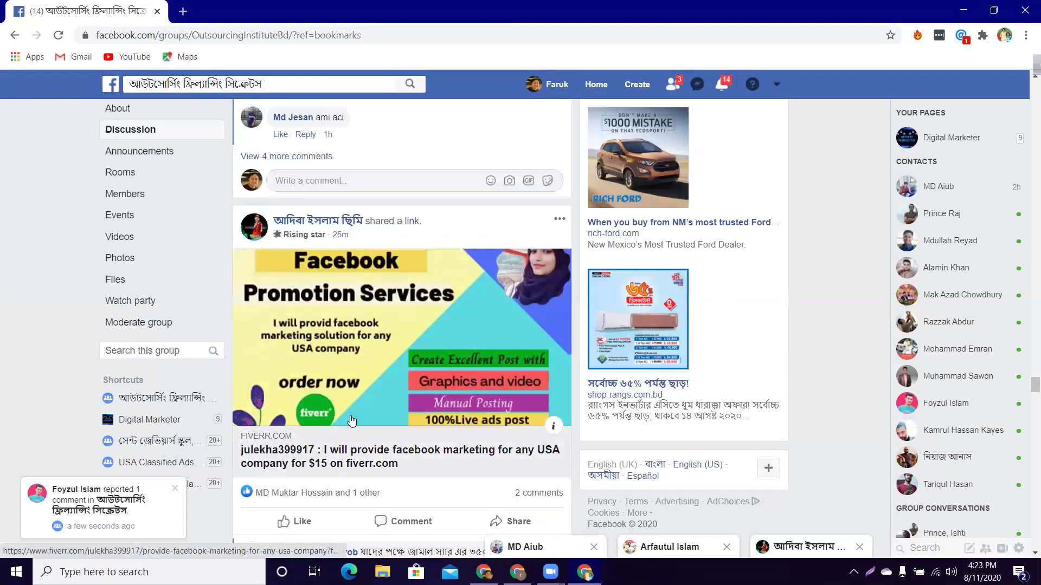
pyautogui.scroll(-10, 404, 360)
pyautogui.scroll(-15, 404, 361)
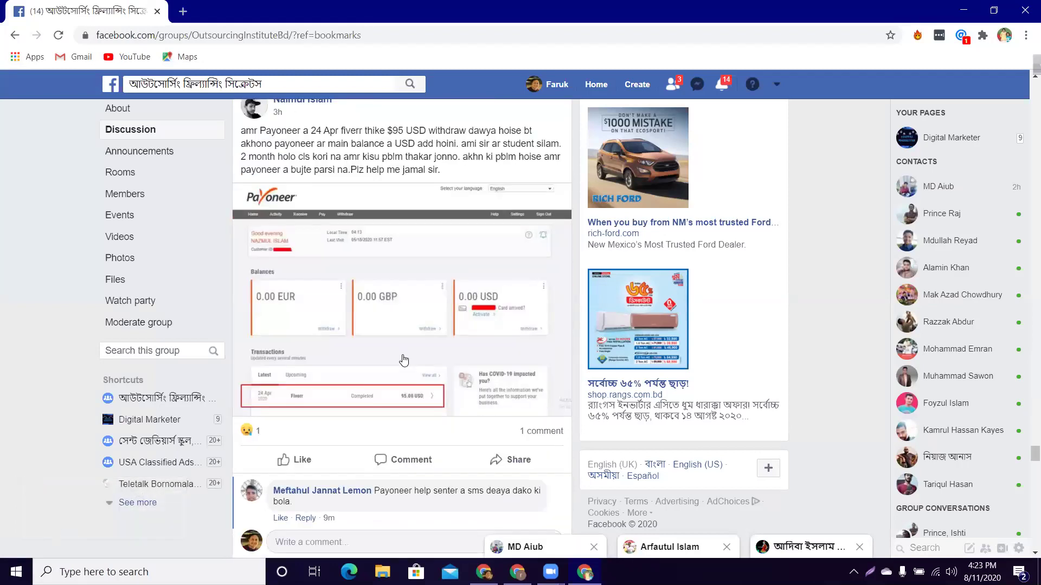
pyautogui.scroll(-15, 404, 361)
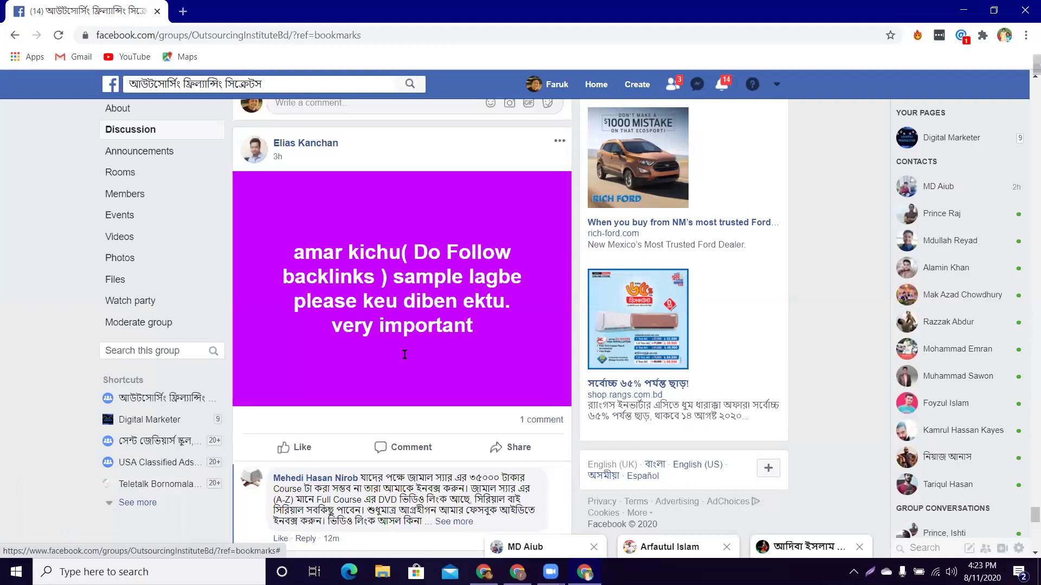
pyautogui.scroll(-7, 404, 355)
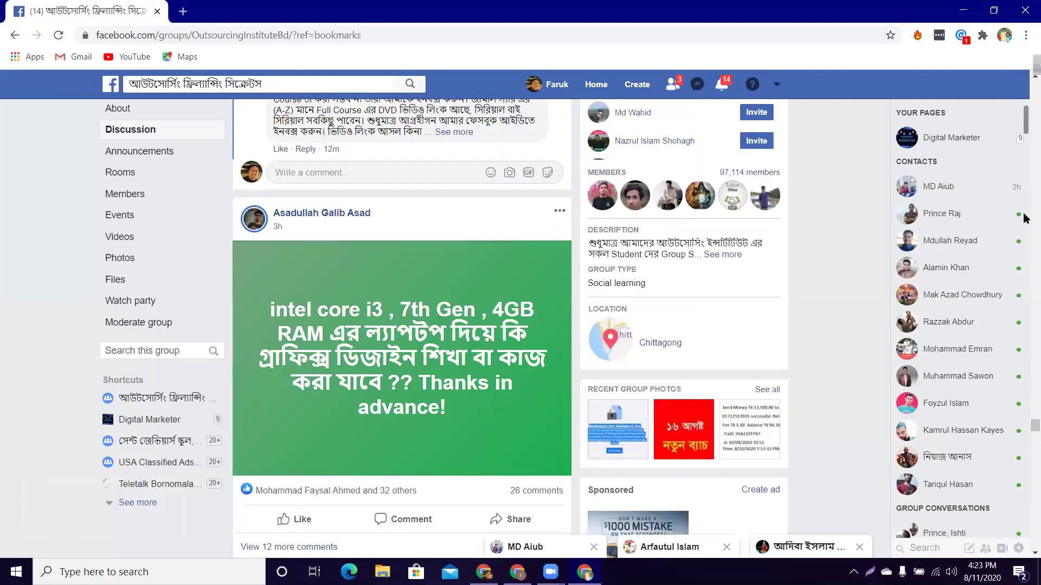
pyautogui.scroll(10, 1024, 423)
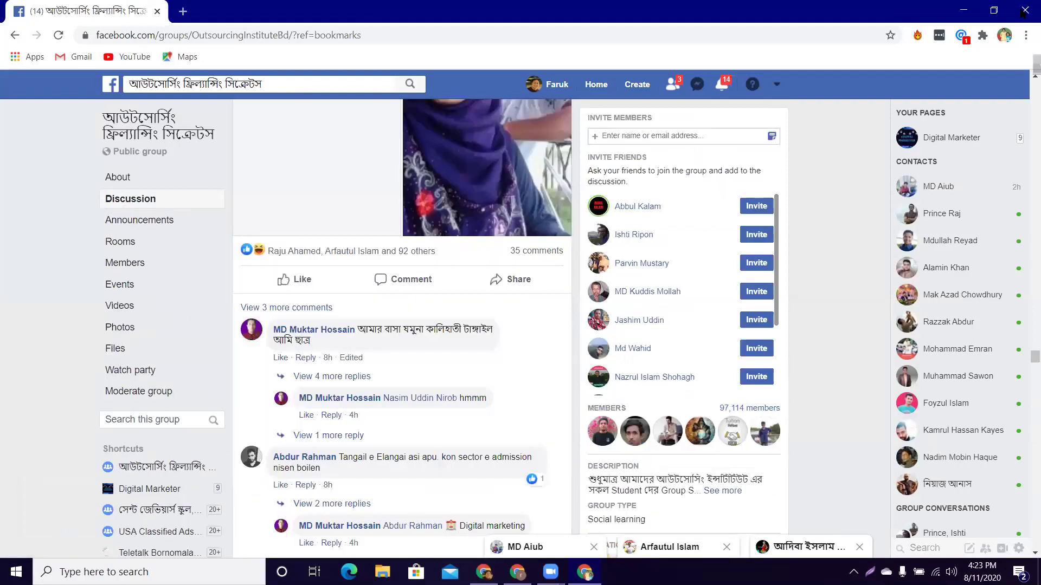
pyautogui.scroll(15, 1026, 364)
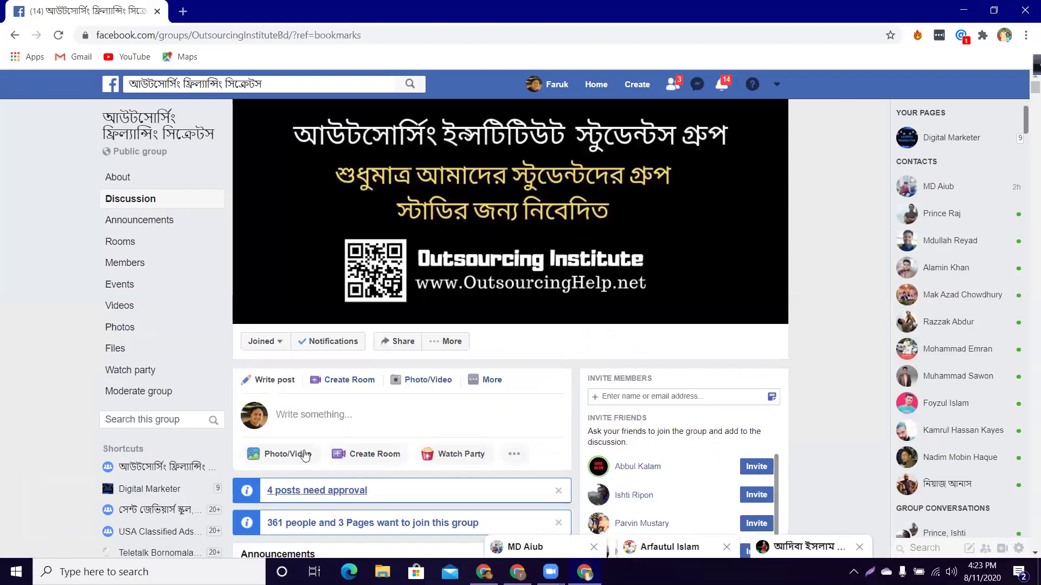
pyautogui.scroll(-4, 304, 458)
pyautogui.scroll(-3, 288, 355)
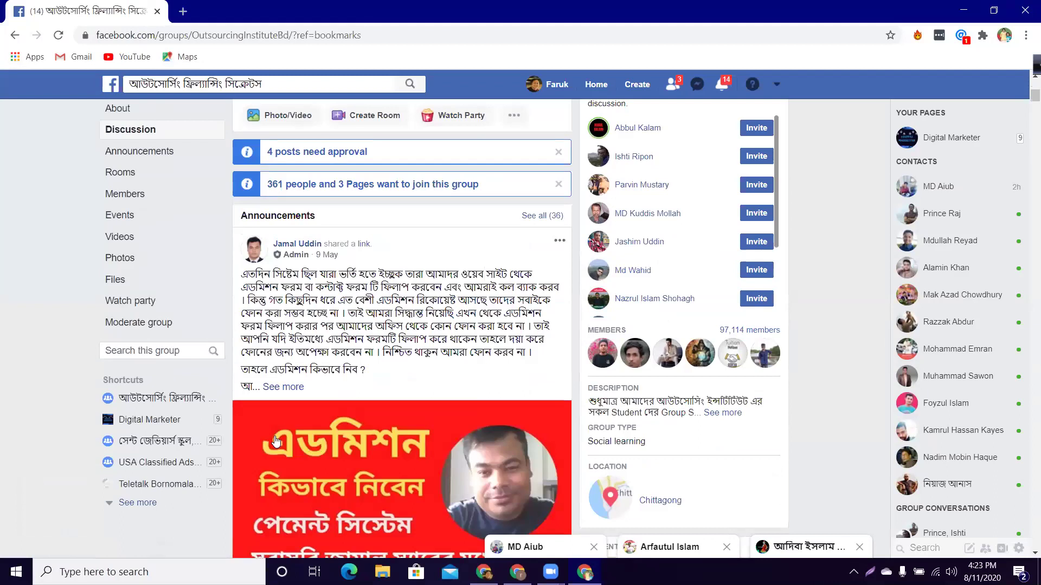
pyautogui.scroll(3, 287, 355)
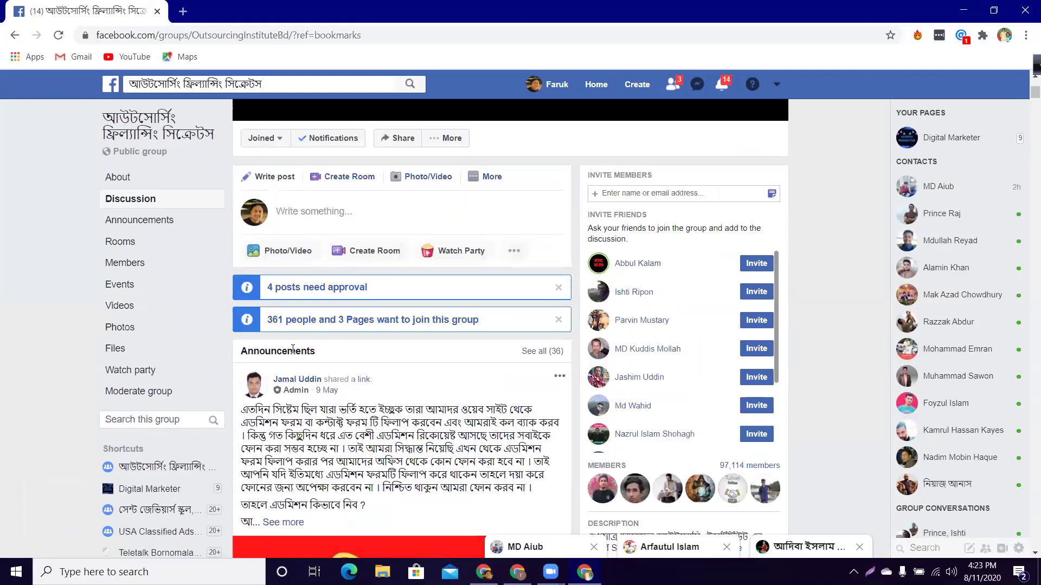
pyautogui.scroll(-5, 296, 346)
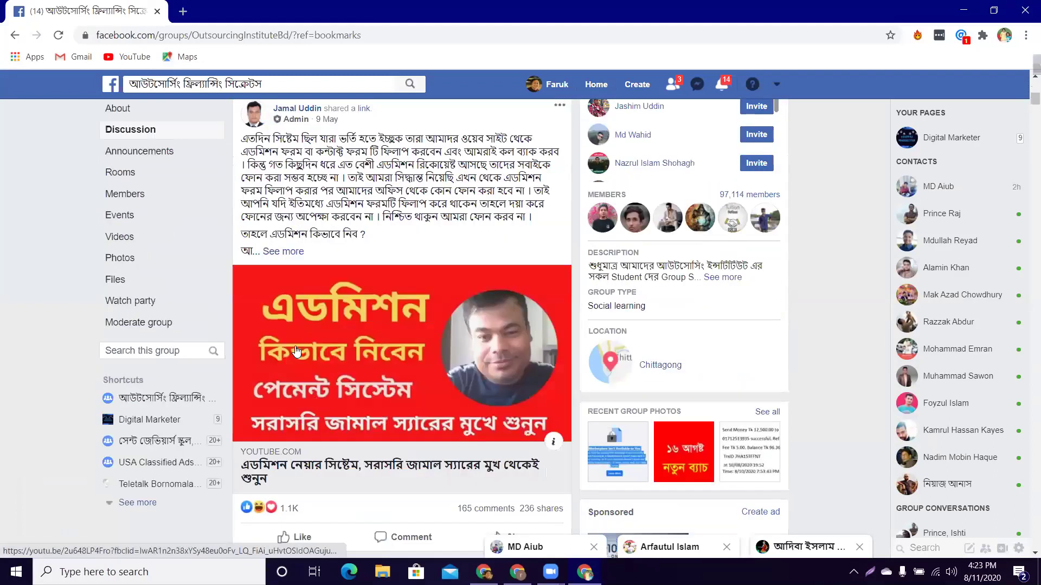
pyautogui.scroll(-3, 296, 351)
pyautogui.scroll(12, 296, 349)
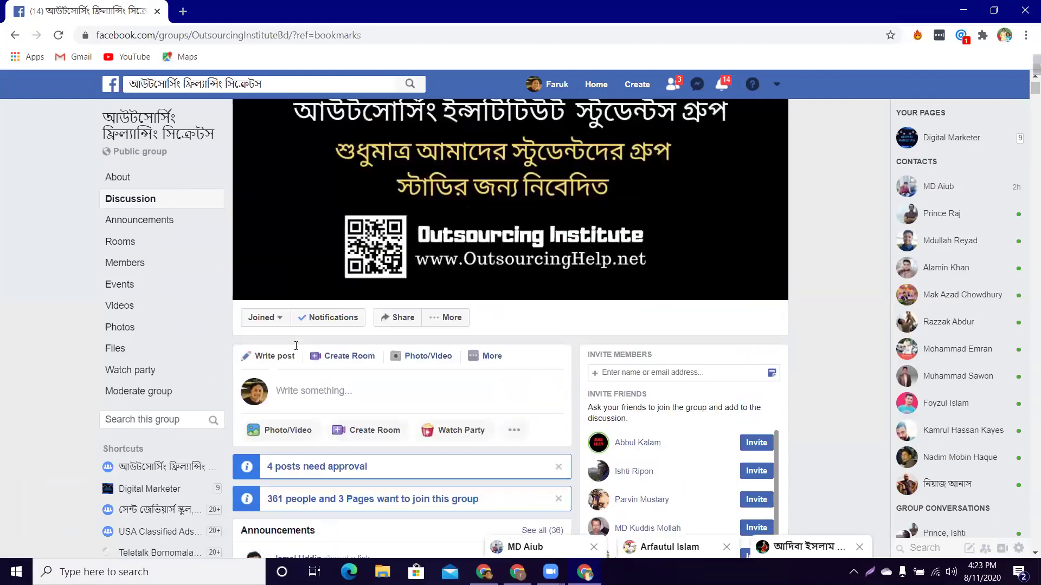
pyautogui.scroll(-3, 296, 346)
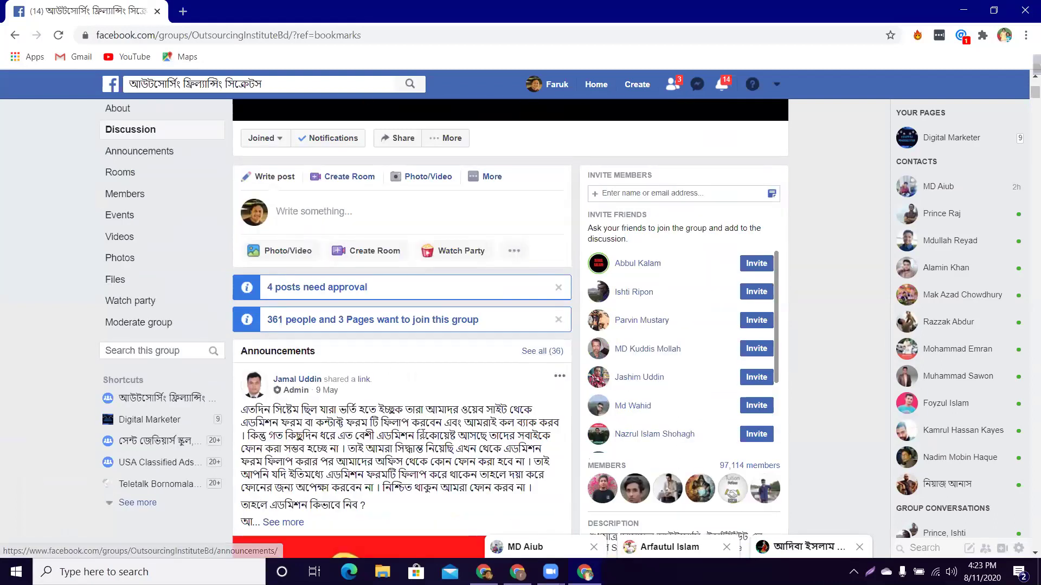
pyautogui.scroll(-2, 423, 437)
pyautogui.scroll(-5, 422, 438)
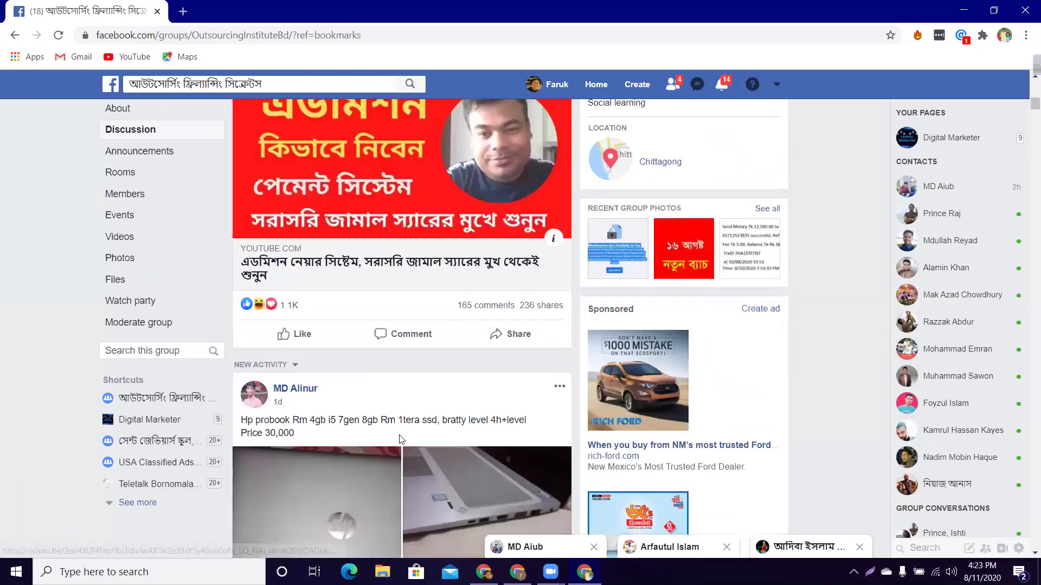
# Sort the group feed by Recent posts, browse them, then close the Facebook window
pyautogui.click(287, 366)
pyautogui.click(281, 416)
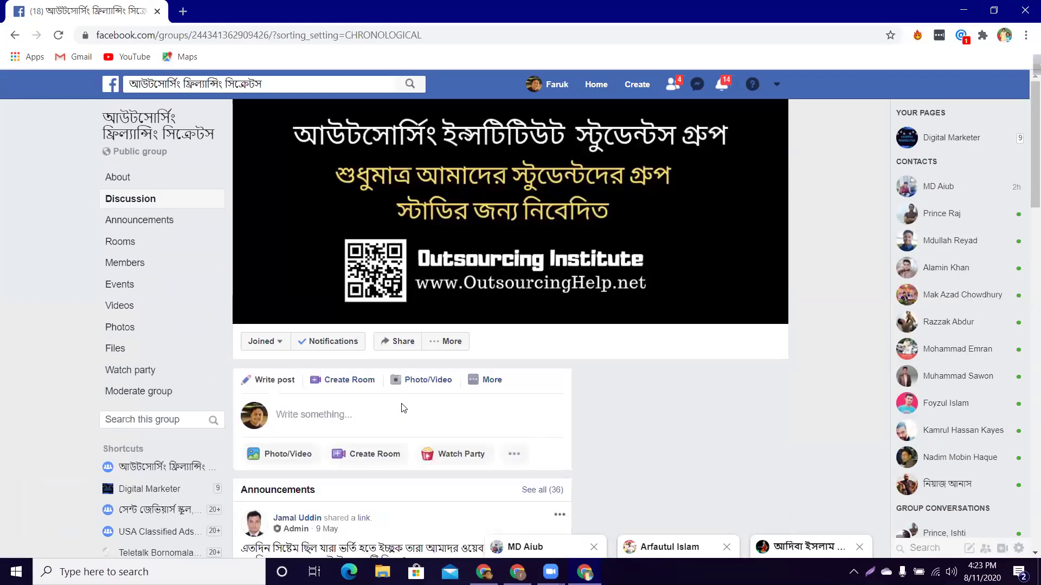
pyautogui.scroll(-12, 404, 408)
pyautogui.scroll(-15, 403, 405)
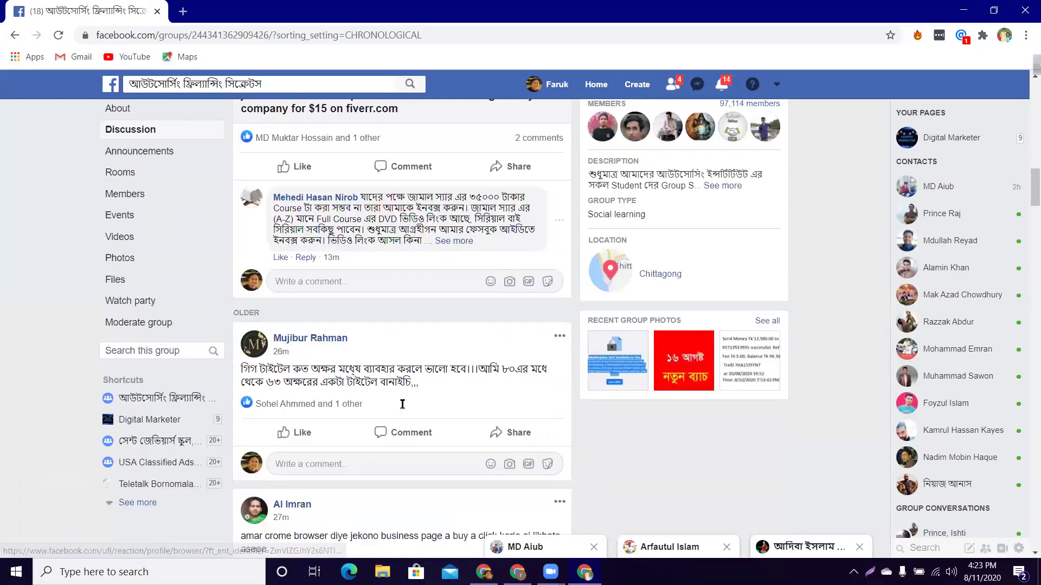
pyautogui.scroll(-12, 403, 408)
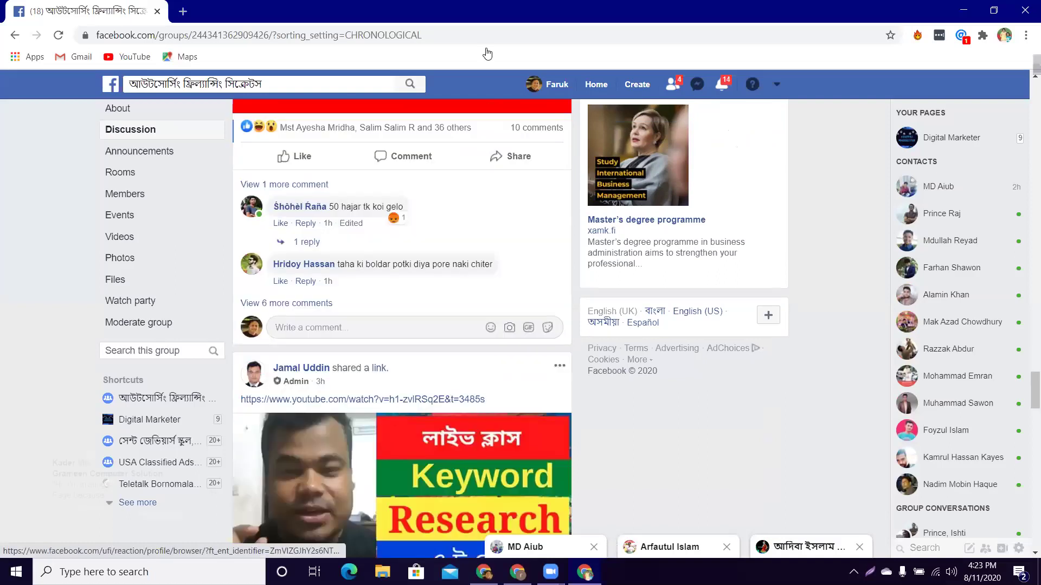
pyautogui.click(1025, 12)
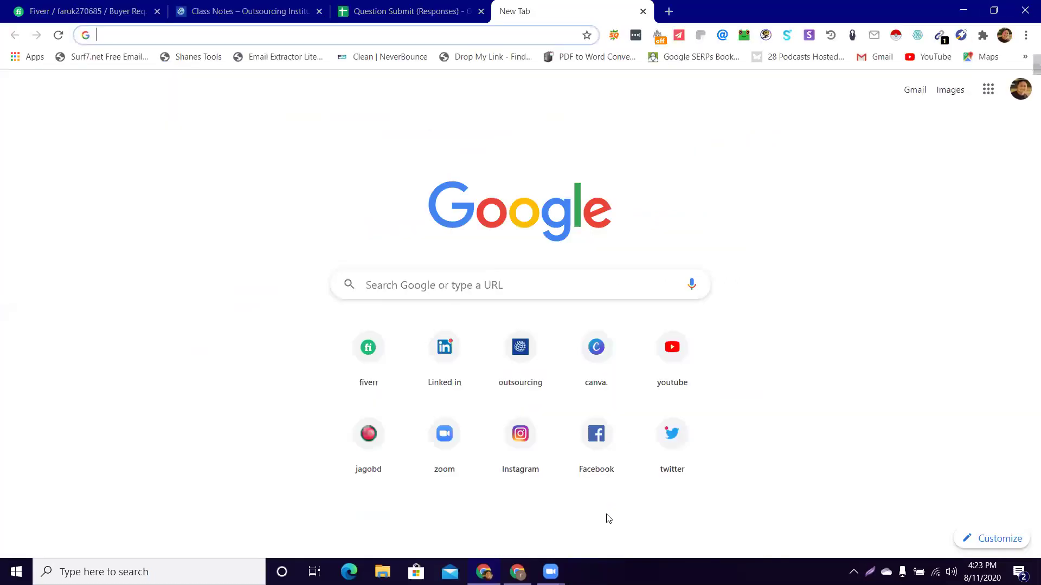
# Search YouTube for 'outsourcing institute support record'
pyautogui.click(661, 353)
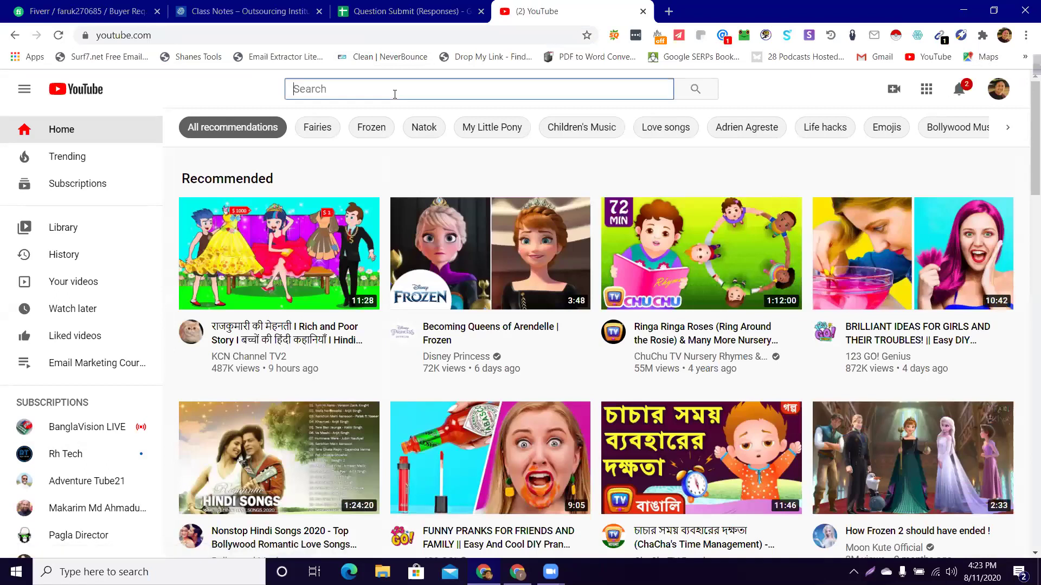
pyautogui.write('out')
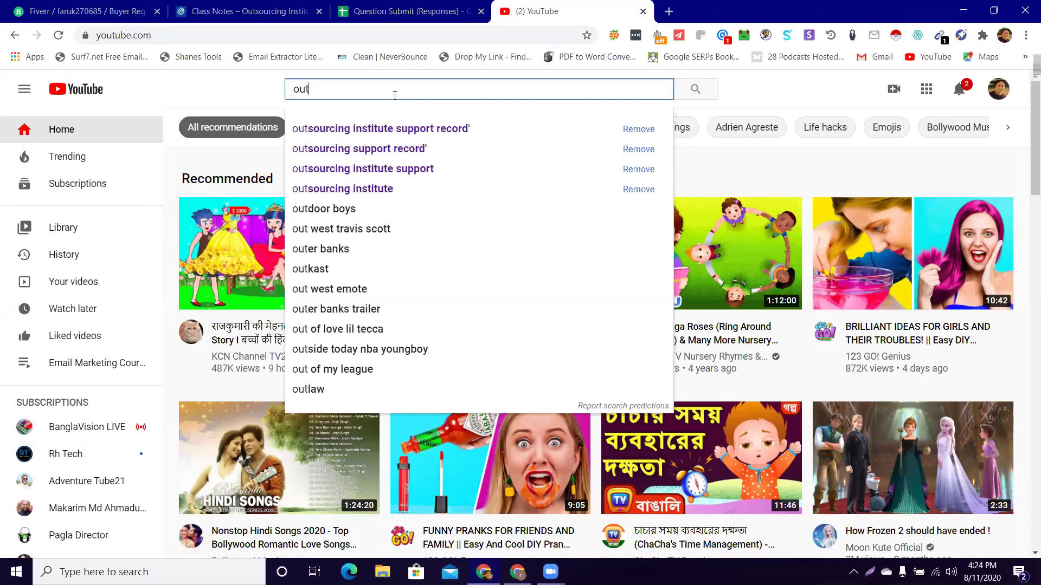
pyautogui.click(388, 128)
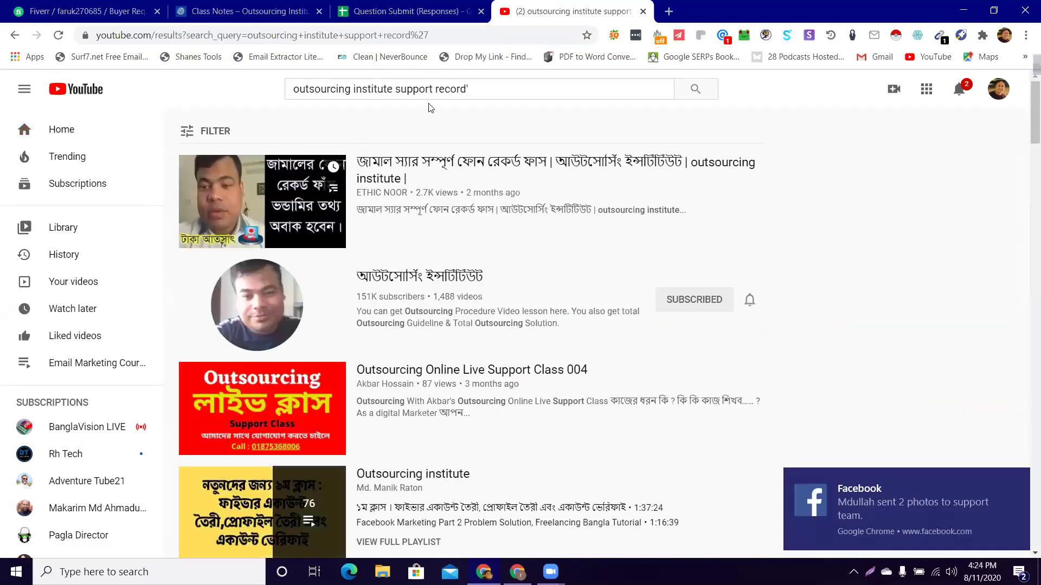
# Change the query to 'outsourcing institute support class' and open the 24,JUNE 2020 video
pyautogui.click(486, 89)
pyautogui.press('BackSpace')
pyautogui.press('BackSpace')
pyautogui.press('BackSpace')
pyautogui.press('BackSpace')
pyautogui.press('BackSpace')
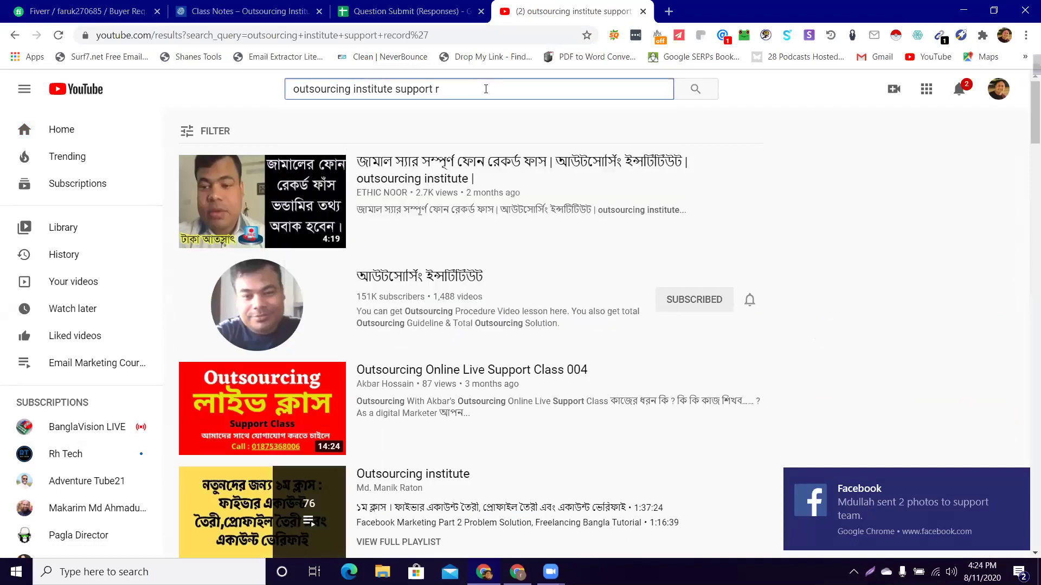
pyautogui.write('class')
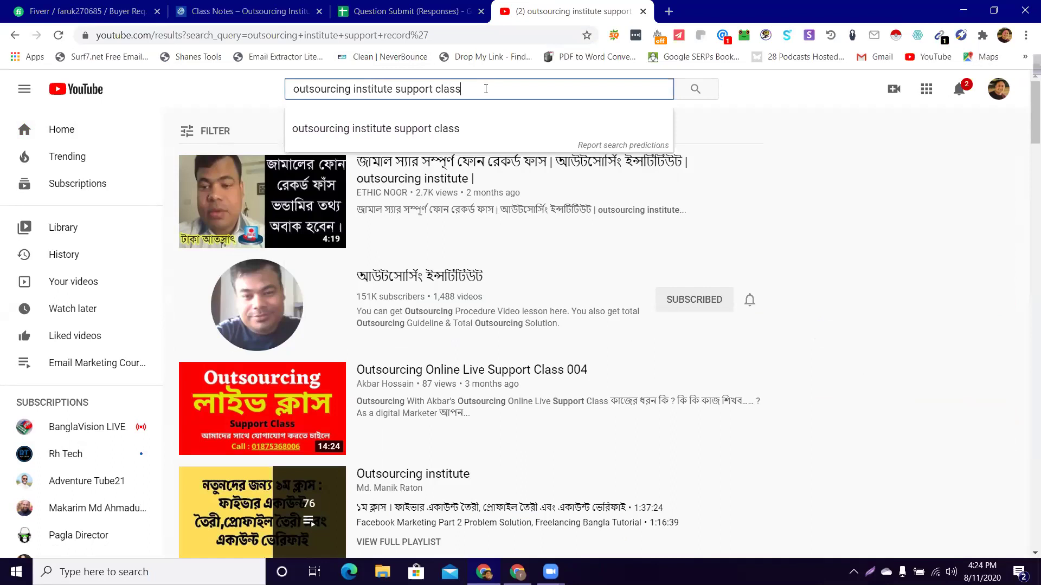
pyautogui.press('Return')
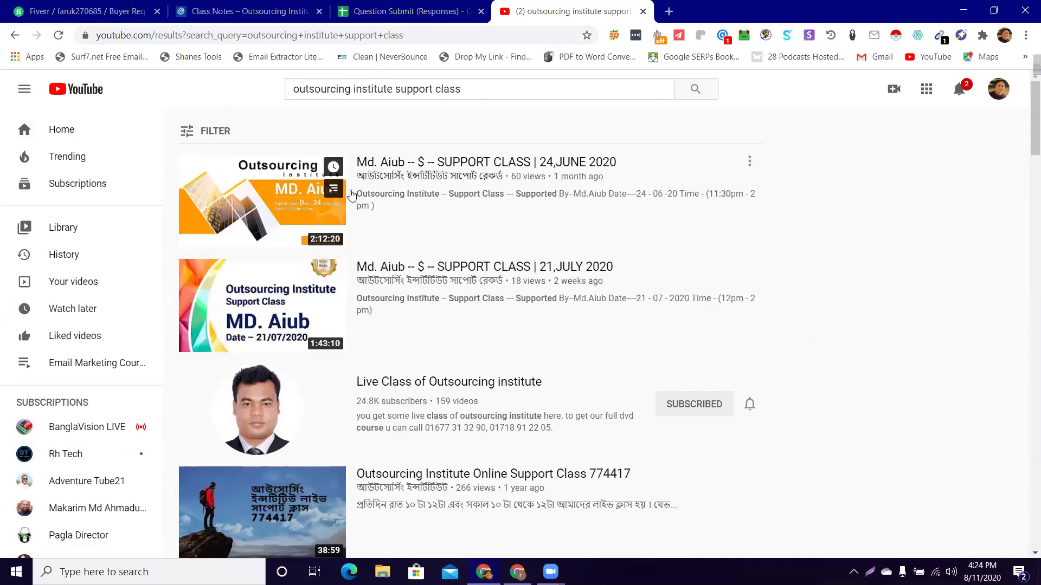
pyautogui.moveTo(271, 219)
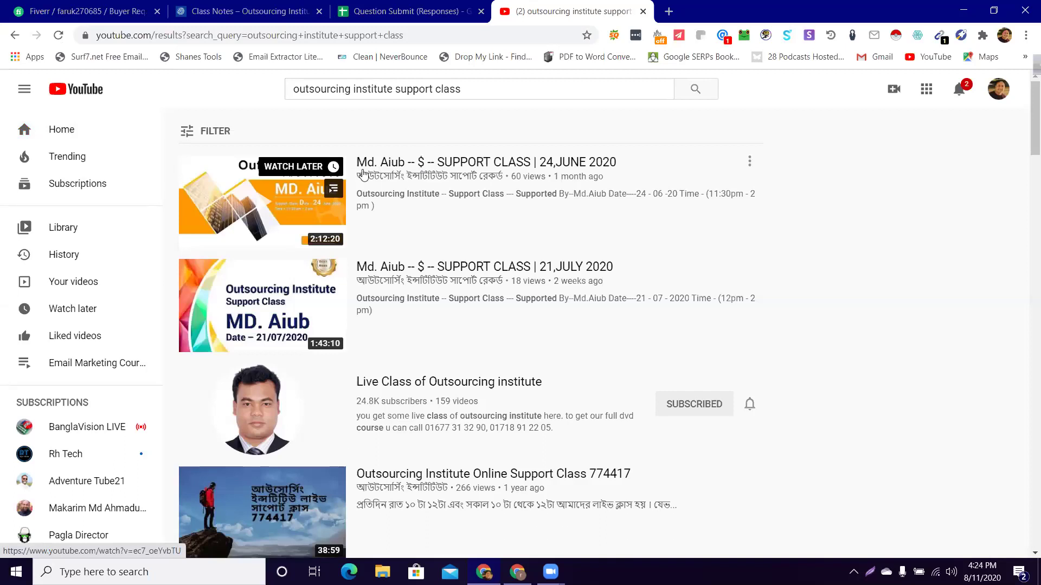
pyautogui.click(401, 170)
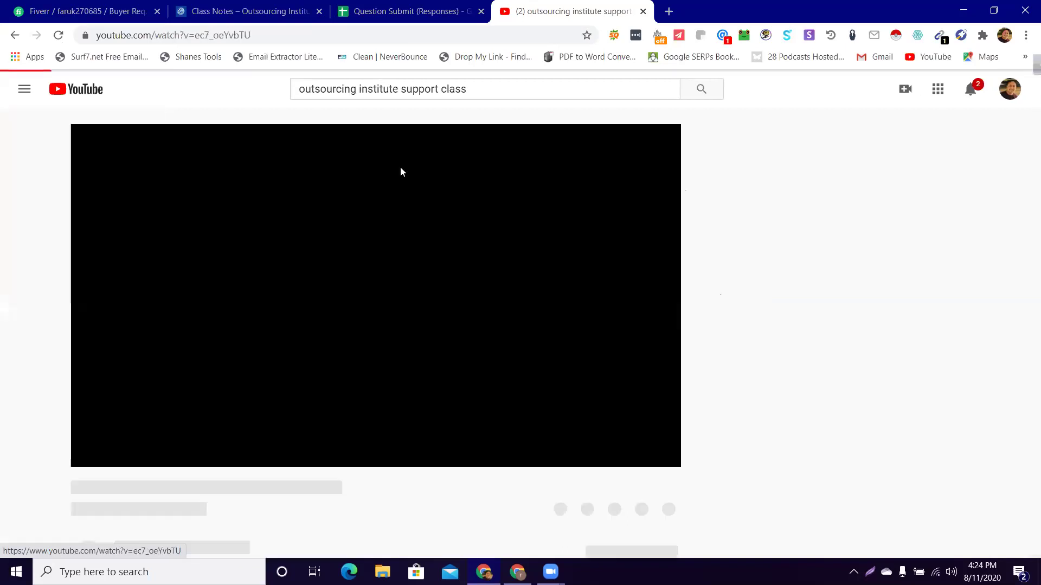
# Open the uploading channel from the video page and show its VIDEOS tab
pyautogui.scroll(-3, 179, 436)
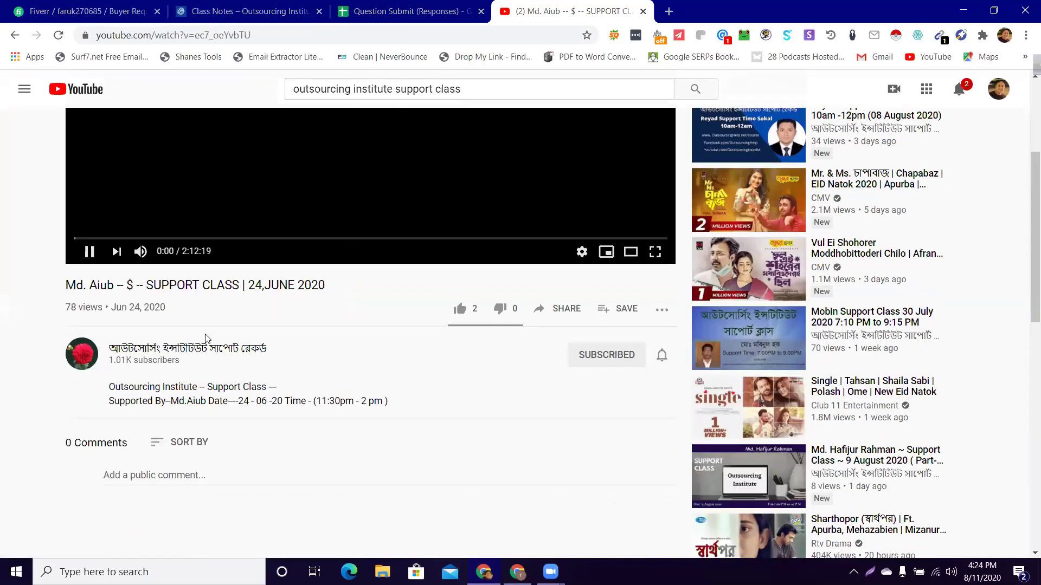
pyautogui.click(202, 351)
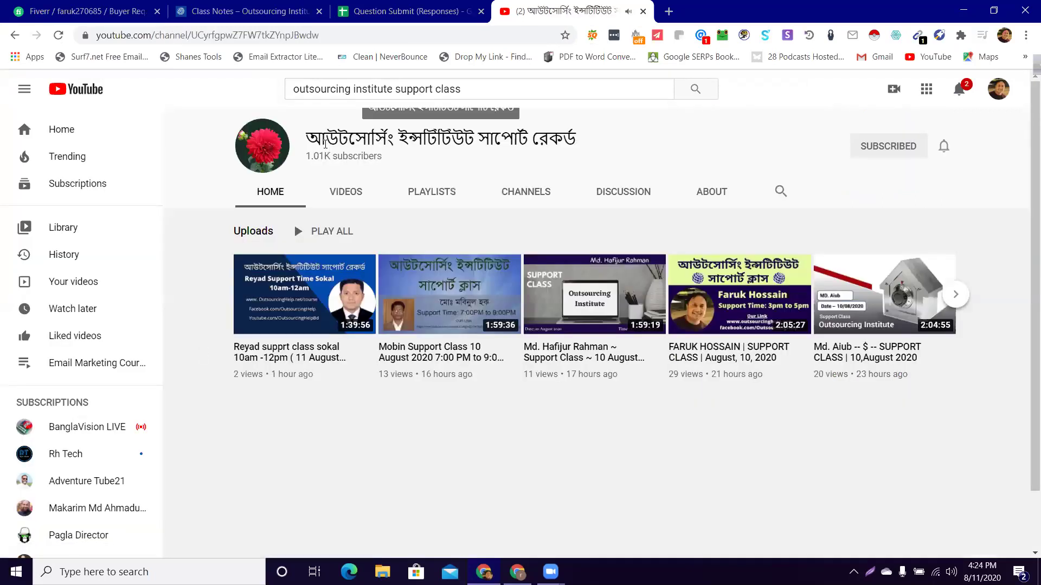
pyautogui.tripleClick(611, 141)
pyautogui.click(610, 141)
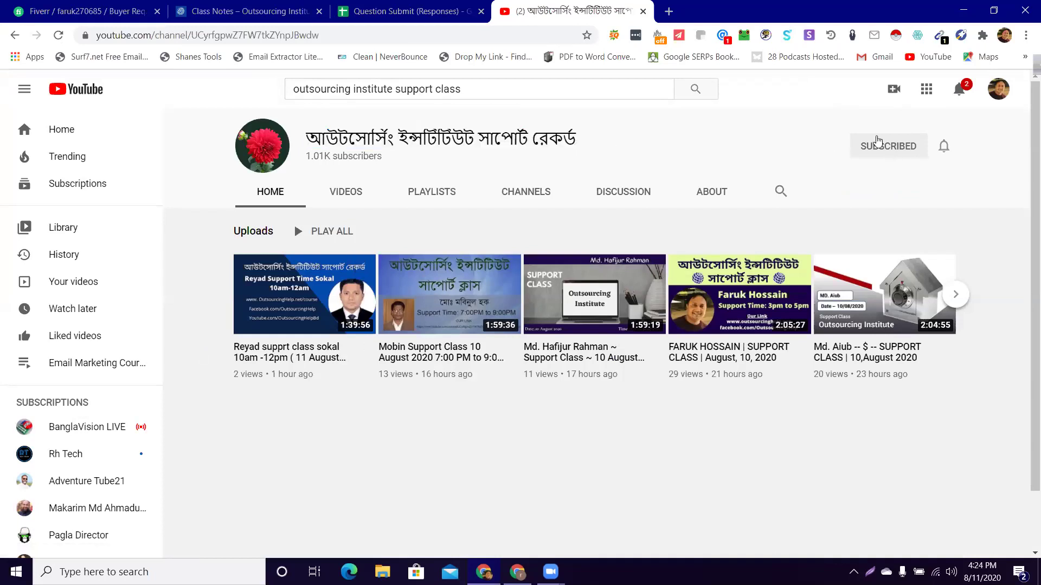
pyautogui.click(360, 200)
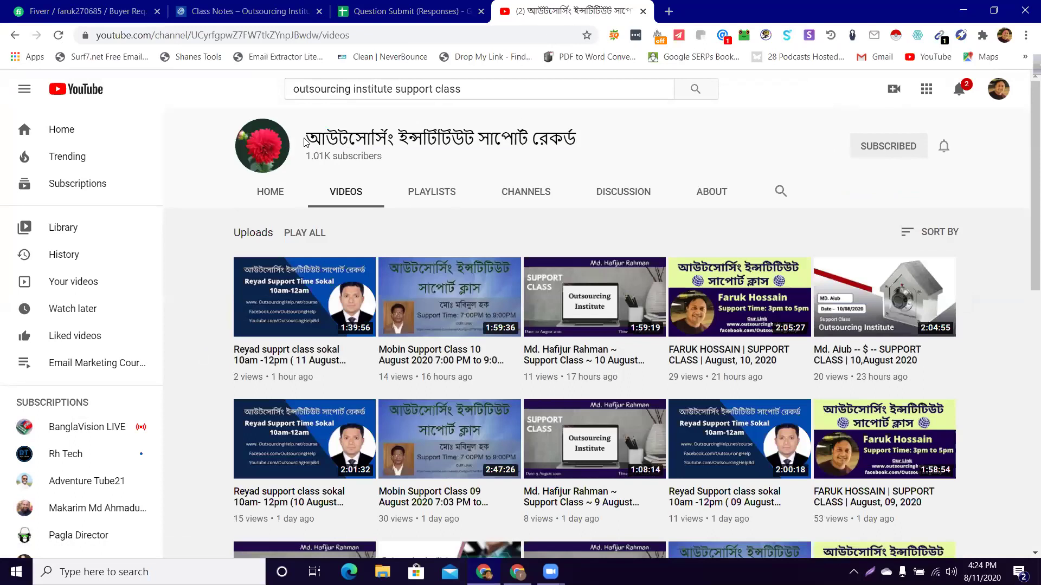
pyautogui.moveTo(304, 142); pyautogui.dragTo(622, 140)
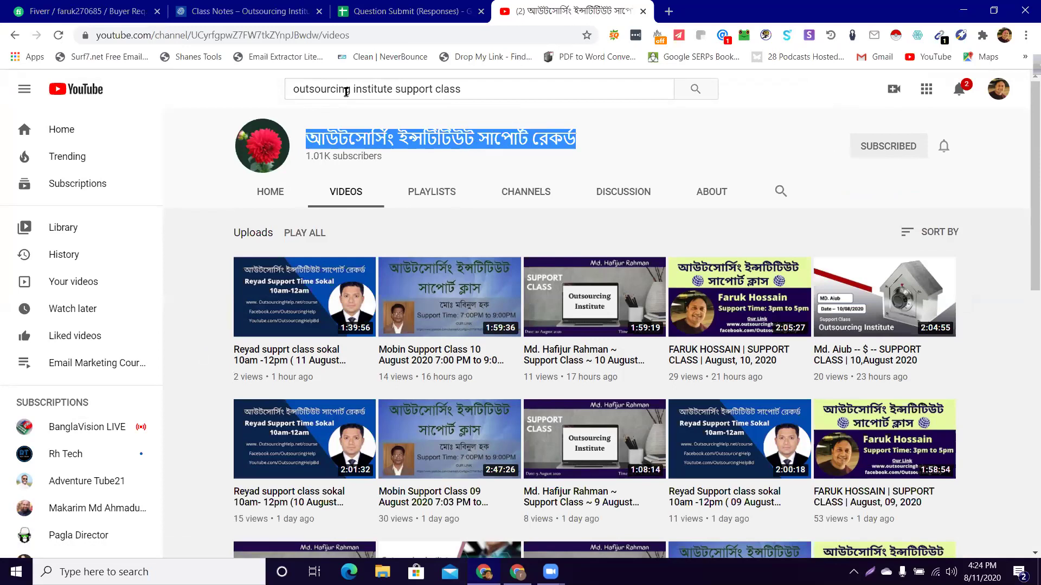
# Go back to the search results and open the first result's channel
pyautogui.click(15, 39)
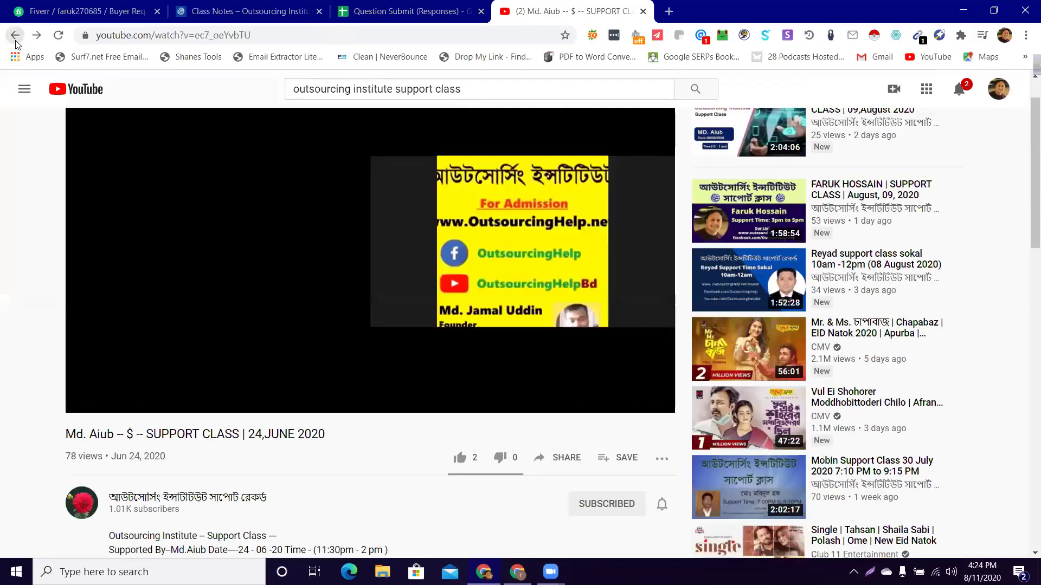
pyautogui.click(15, 41)
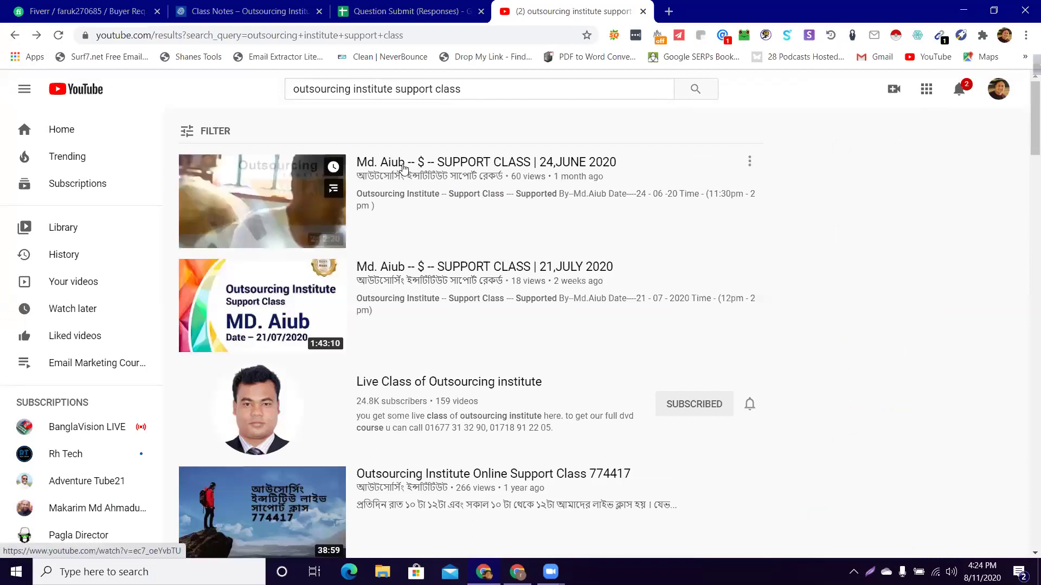
pyautogui.click(392, 177)
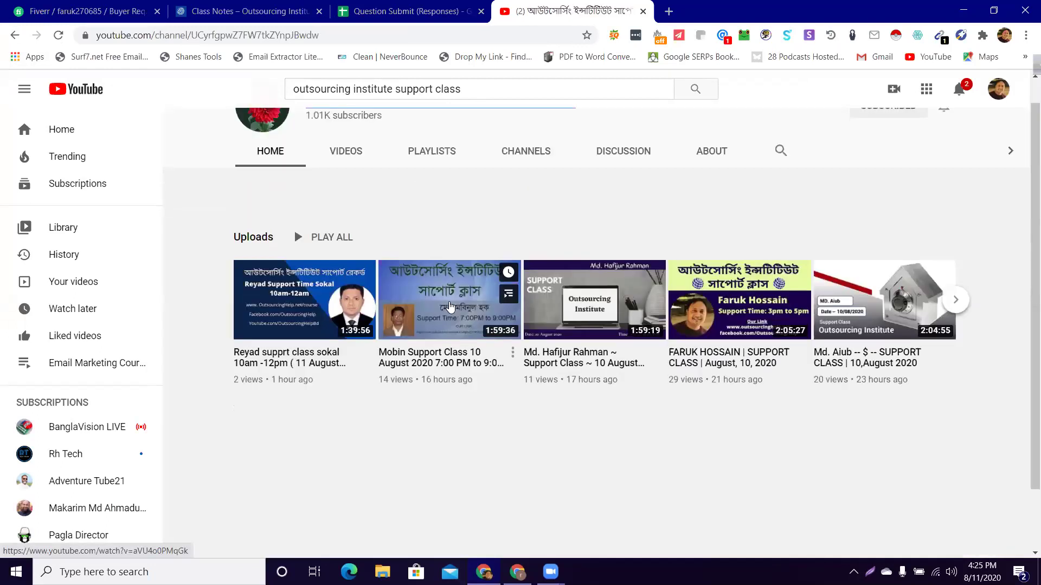
pyautogui.click(311, 149)
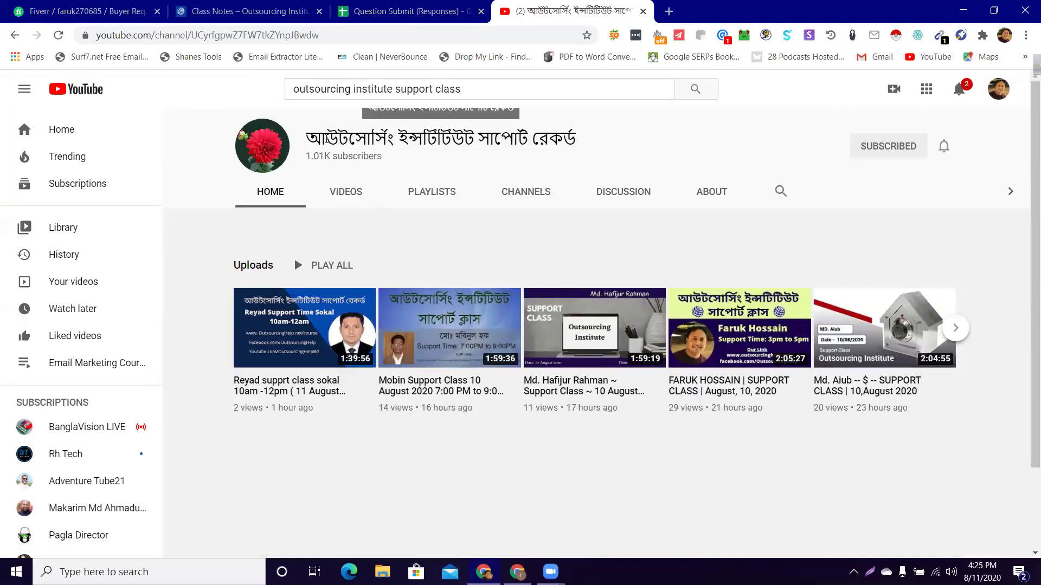
# List the channel's uploaded videos and scroll through the grid and back up
pyautogui.click(352, 193)
pyautogui.scroll(-2, 381, 284)
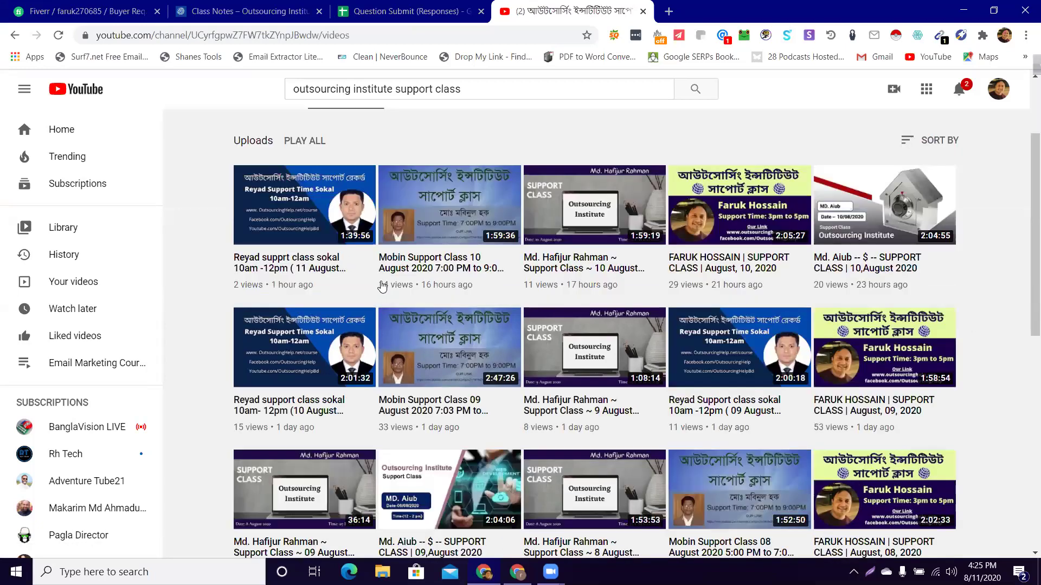
pyautogui.scroll(-20, 382, 286)
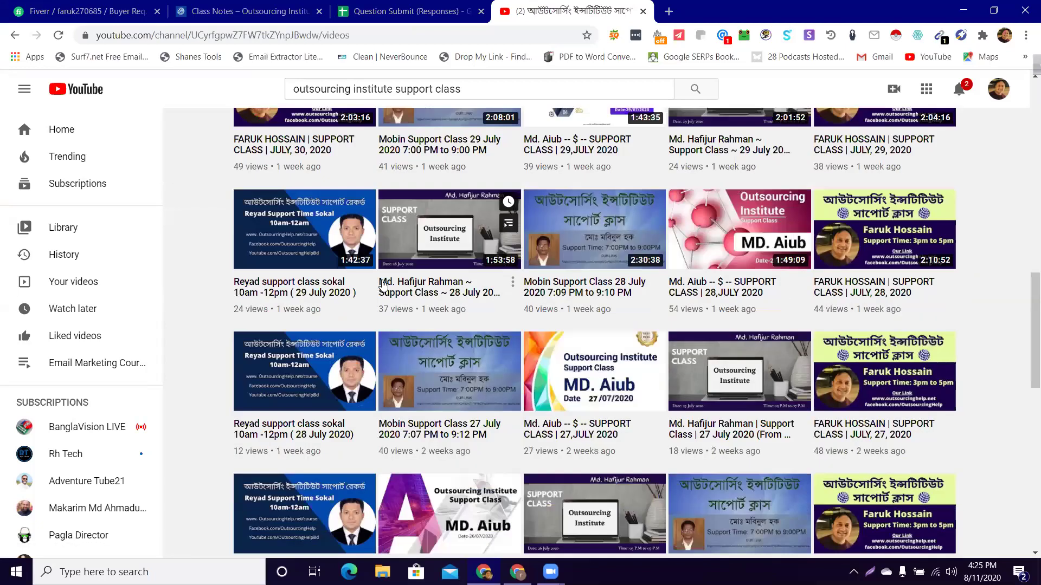
pyautogui.scroll(9, 383, 285)
pyautogui.scroll(4, 382, 284)
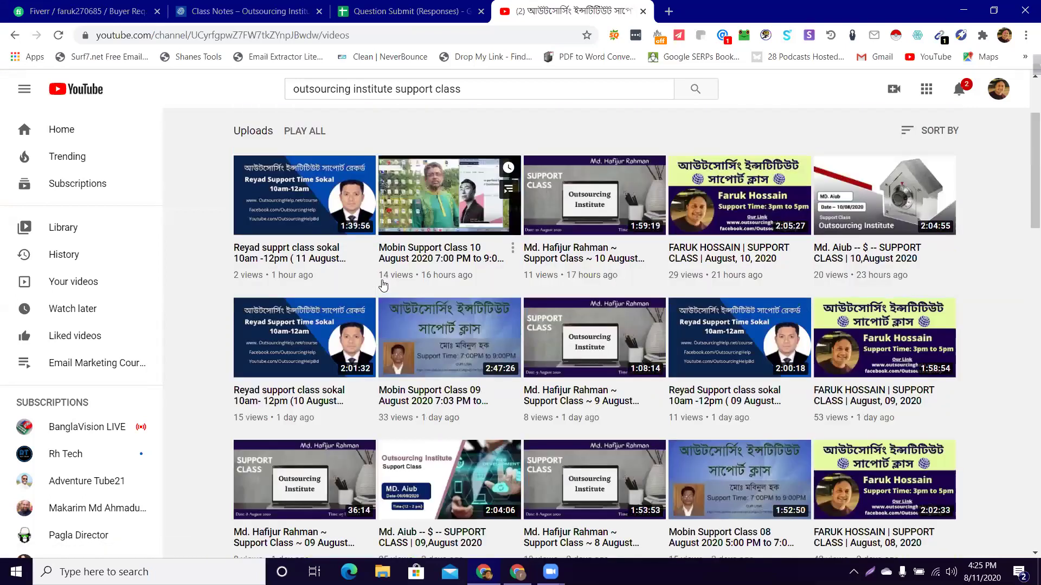
pyautogui.scroll(3, 382, 285)
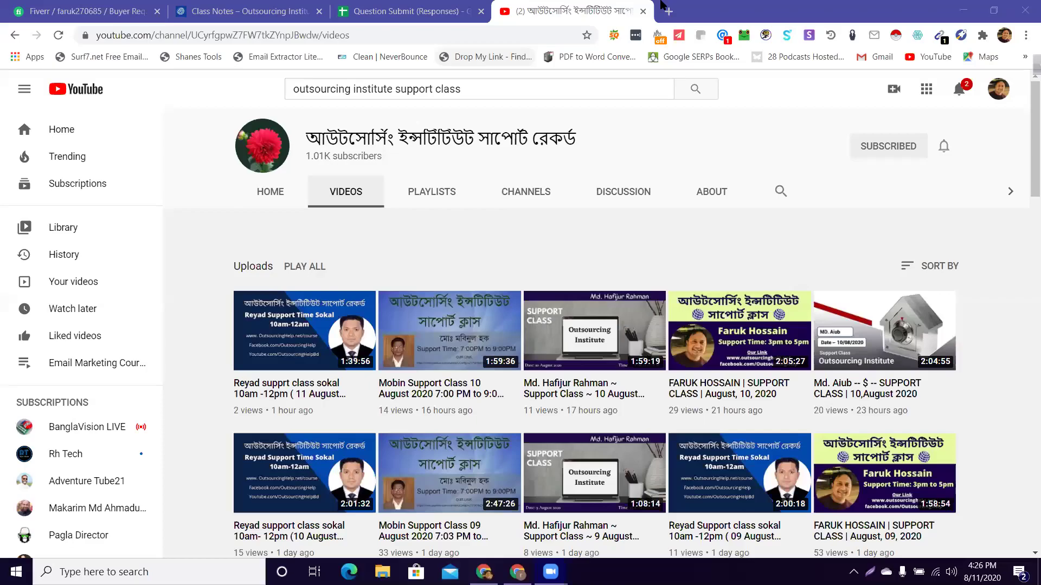
# Close the YouTube tab to return to the Fiverr gig page
pyautogui.click(661, 7)
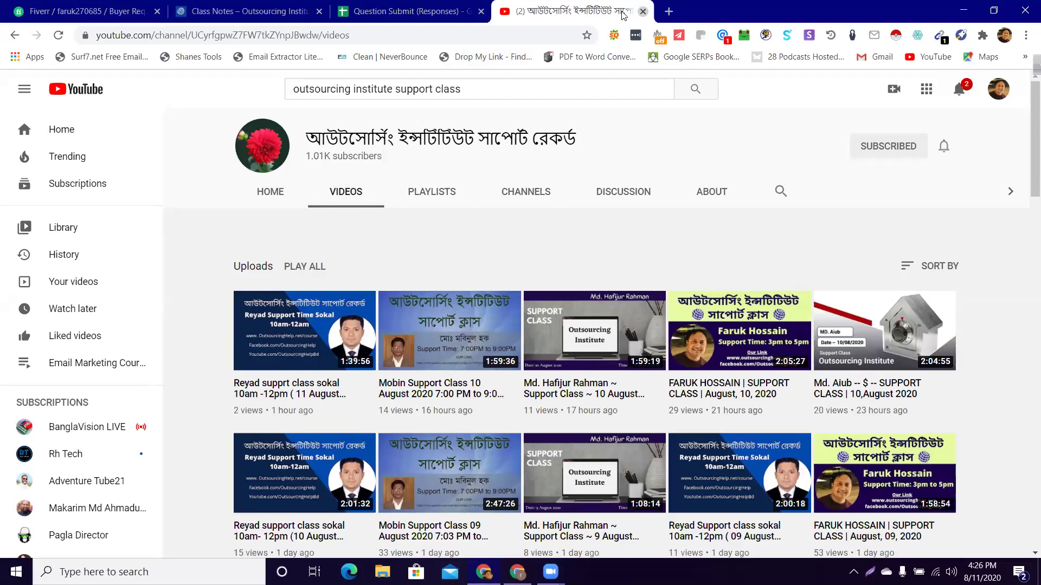
pyautogui.click(643, 11)
pyautogui.click(200, 230)
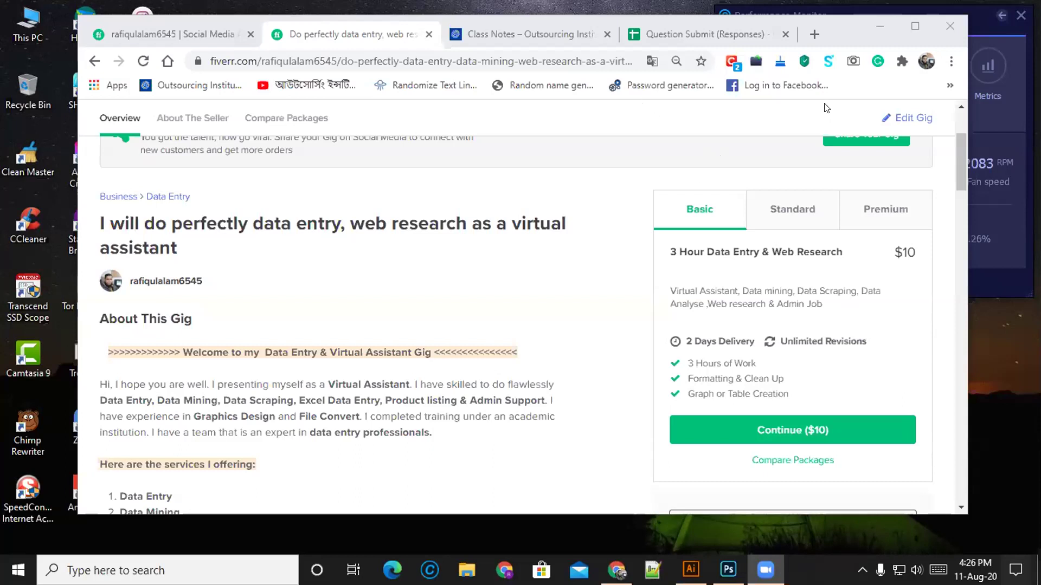
# Glance over the virtual assistant gig page, then bring up 'Virtual Assistan Gig 1.ai' in Illustrator
pyautogui.moveTo(848, 28); pyautogui.dragTo(854, 30)
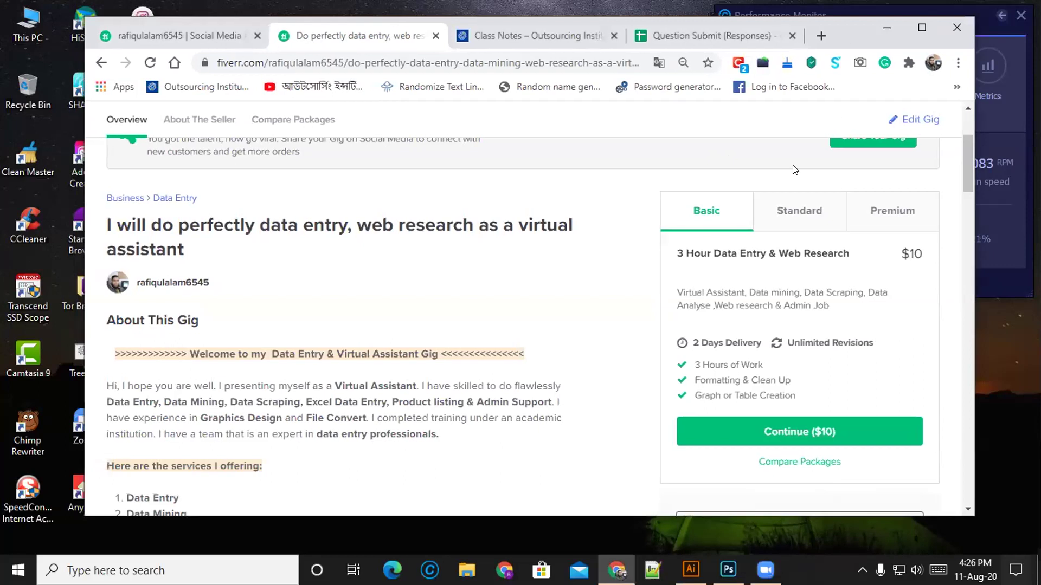
pyautogui.scroll(2, 668, 250)
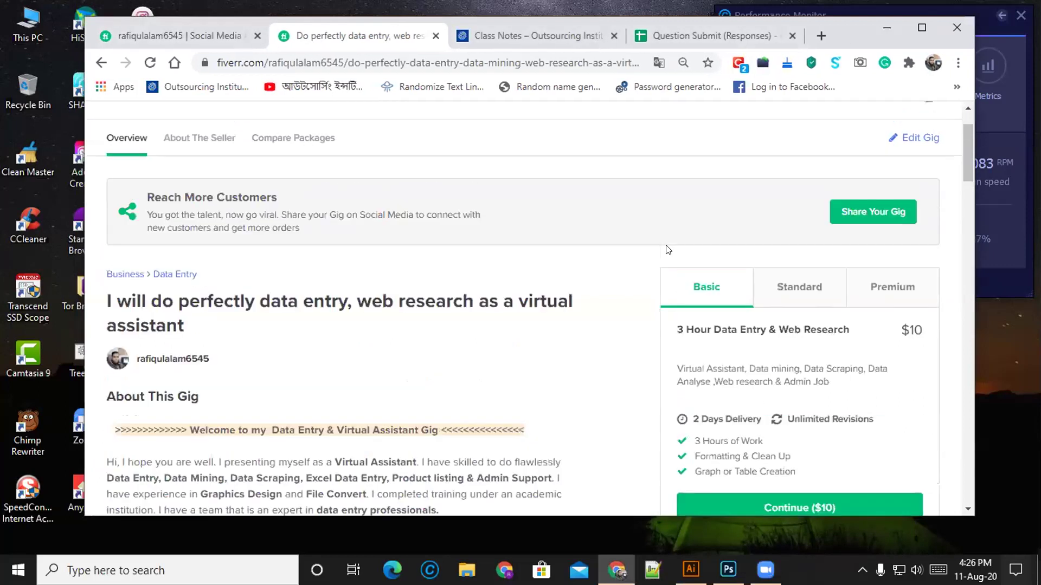
pyautogui.scroll(-2, 667, 250)
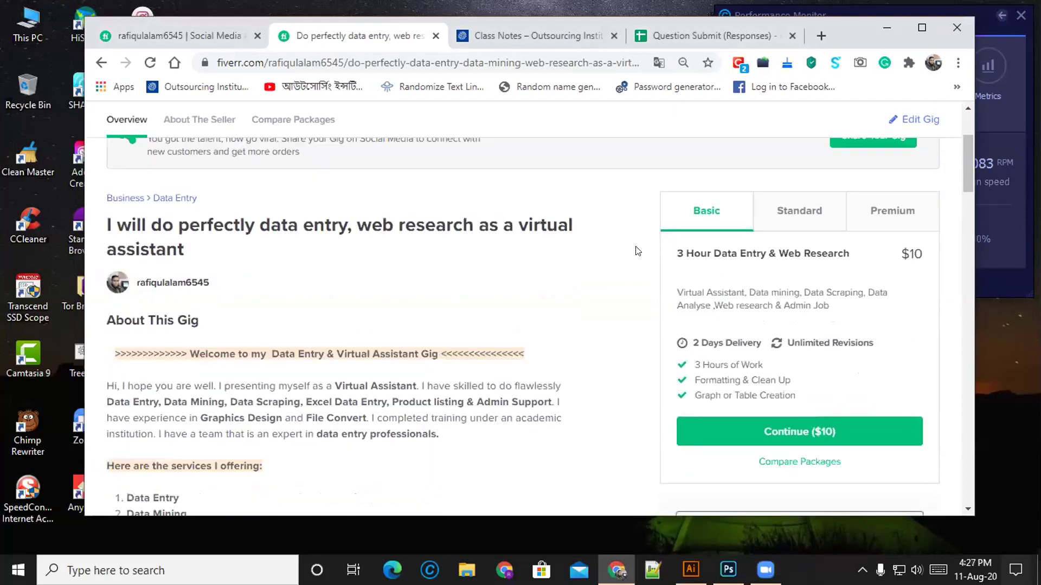
pyautogui.moveTo(690, 569)
pyautogui.click(687, 382)
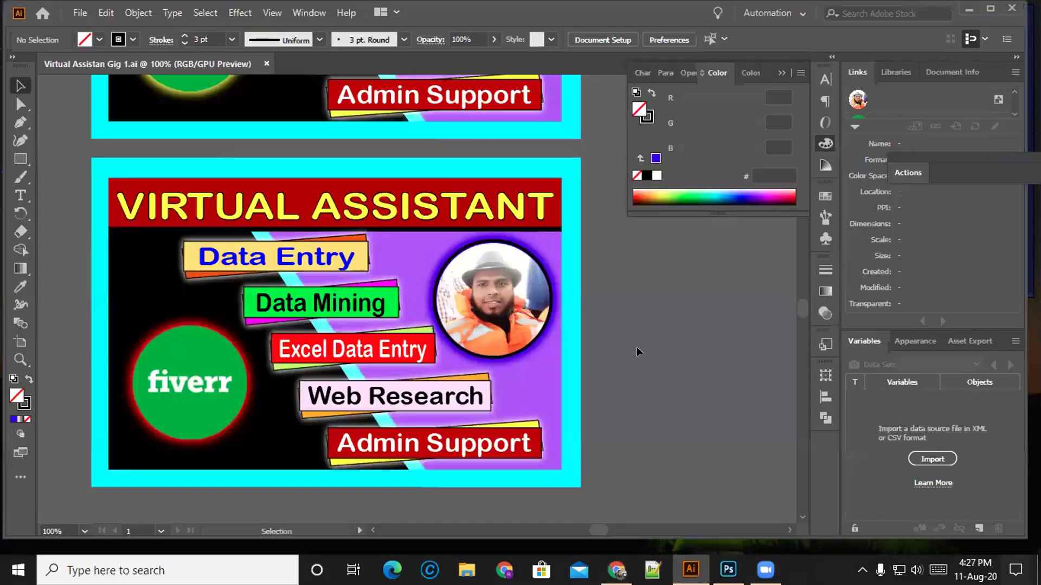
# Zoom out to 50% and pan to view all four banners, then select the bottom-right design
pyautogui.hotkey('ctrl', '-')
pyautogui.moveTo(493, 293); pyautogui.dragTo(699, 373)
pyautogui.hotkey('ctrl', '-')
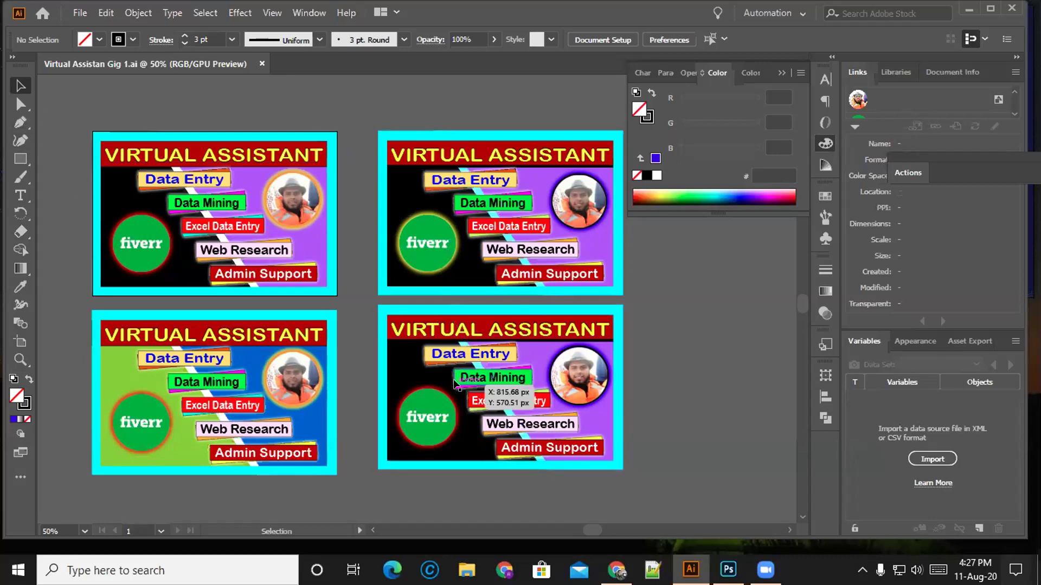
pyautogui.click(493, 401)
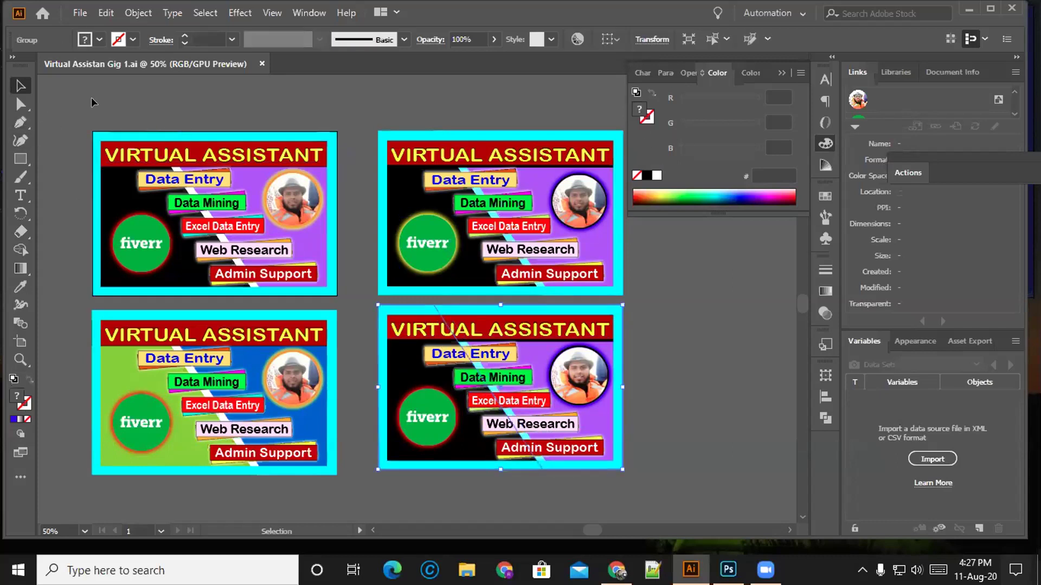
# Direct-select the bottom-right banner's background paths, zooming in on that banner
pyautogui.click(21, 104)
pyautogui.click(407, 351)
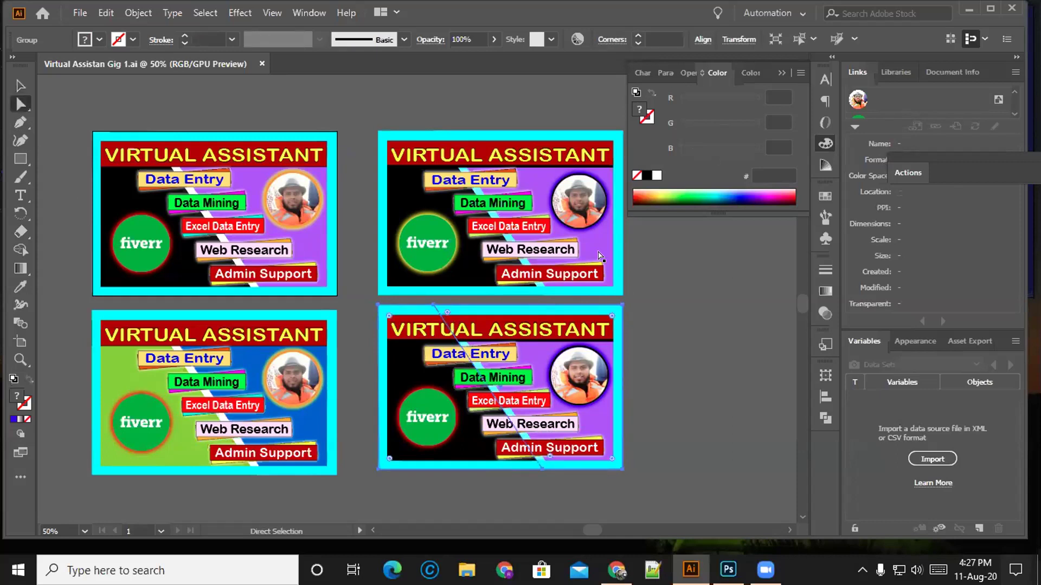
pyautogui.click(421, 373)
pyautogui.rightClick(422, 373)
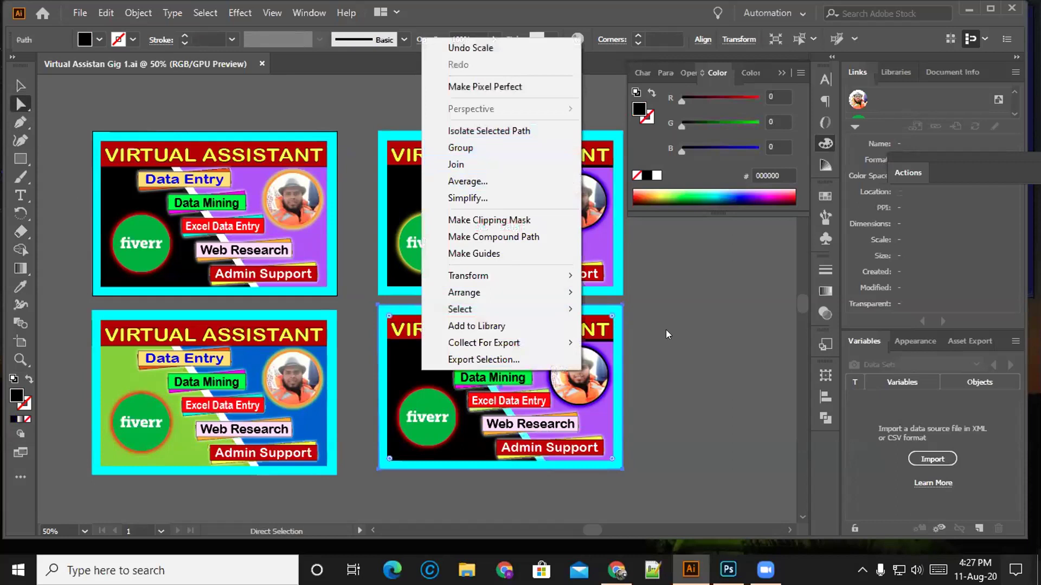
pyautogui.click(669, 333)
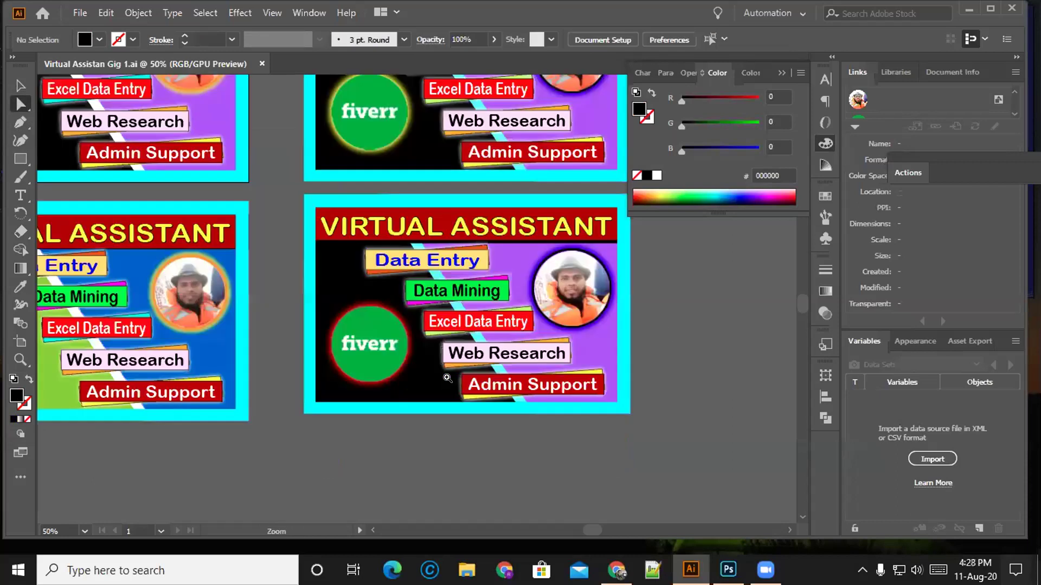
pyautogui.hotkey('ctrl', '=')
pyautogui.click(361, 291)
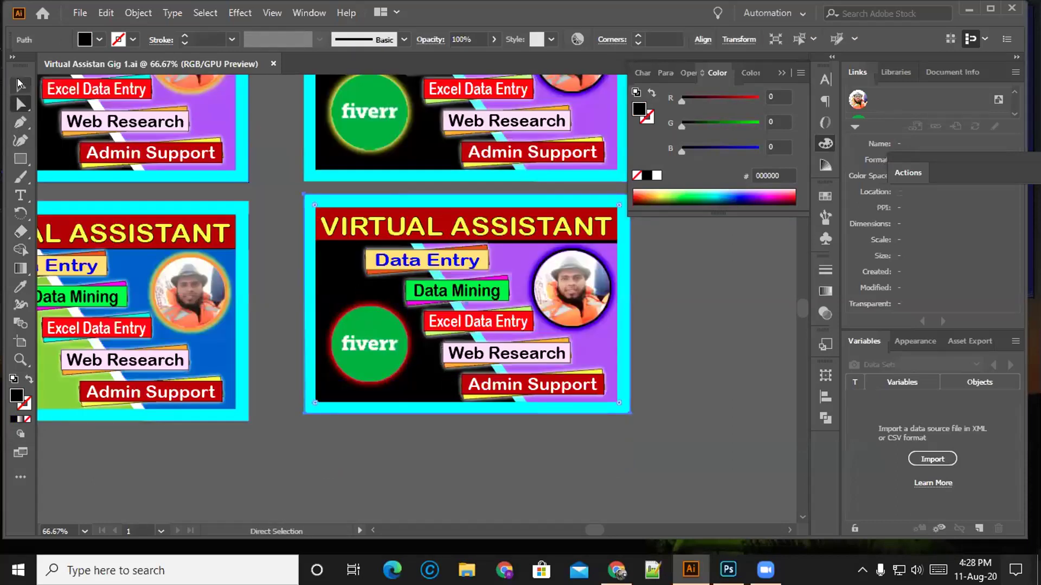
# Group the selected parts of the bottom-right artwork via the right-click Group option
pyautogui.press('v')
pyautogui.hscroll(5, 349, 256)
pyautogui.hotkey('ctrl', '-')
pyautogui.hotkey('ctrl', '-')
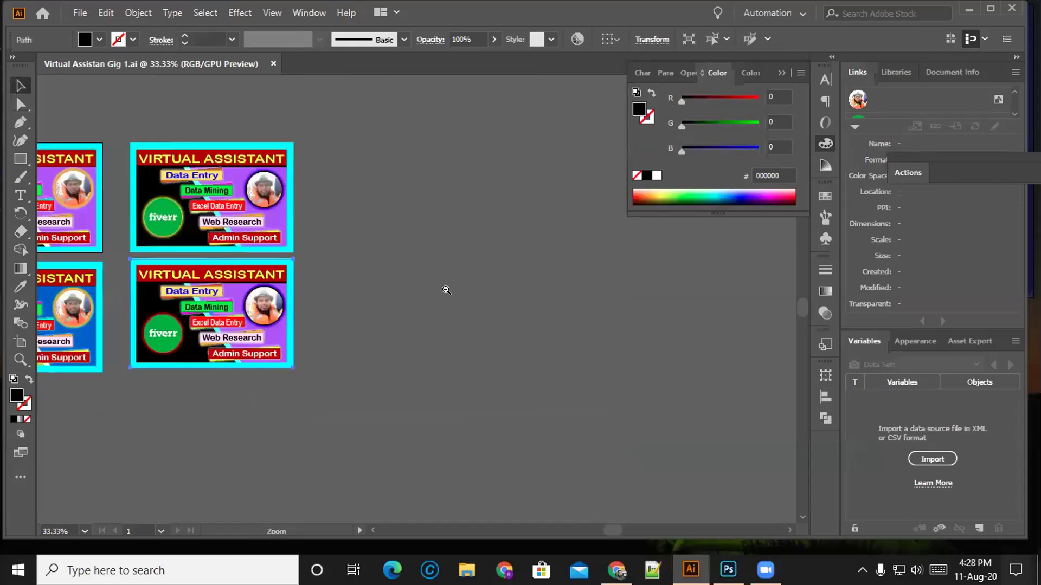
pyautogui.hscroll(-5, 494, 346)
pyautogui.hotkey('ctrl', '=')
pyautogui.scroll(2, 555, 374)
pyautogui.hscroll(-3, 555, 374)
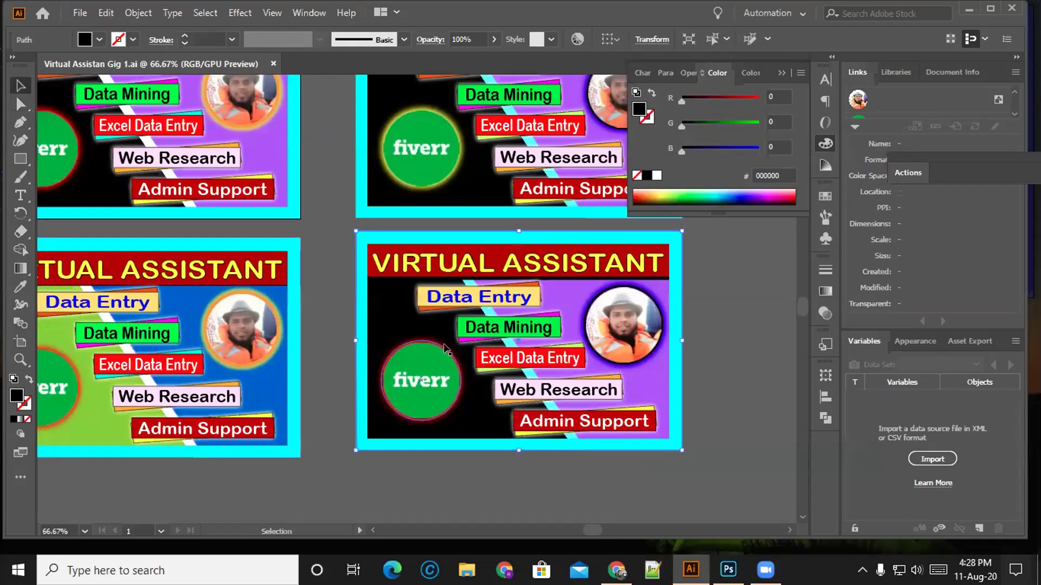
pyautogui.rightClick(395, 327)
pyautogui.click(433, 332)
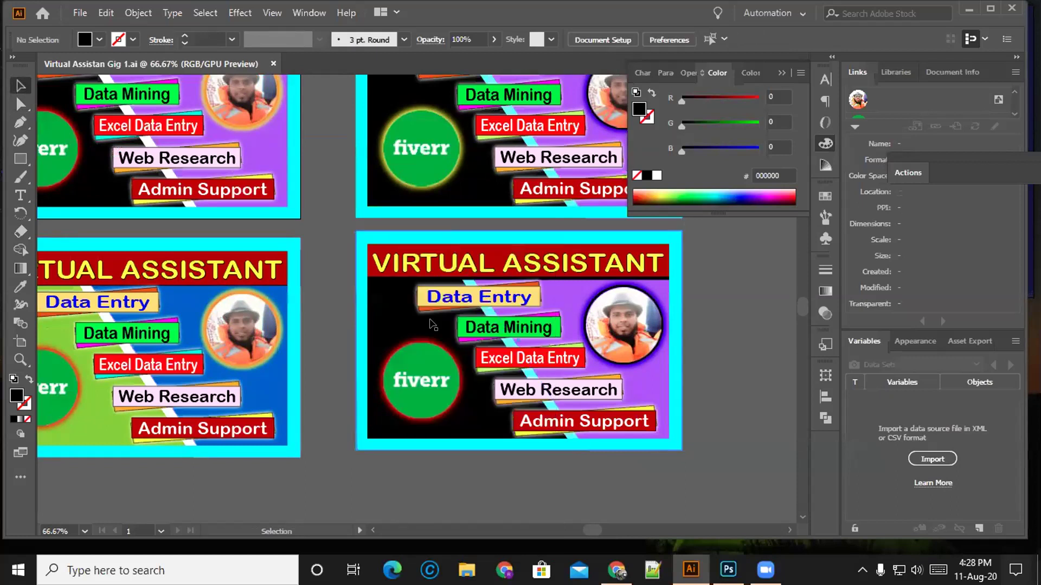
# Direct-select the black background shape, then the orange 211 × 50 Data Entry box
pyautogui.press('a')
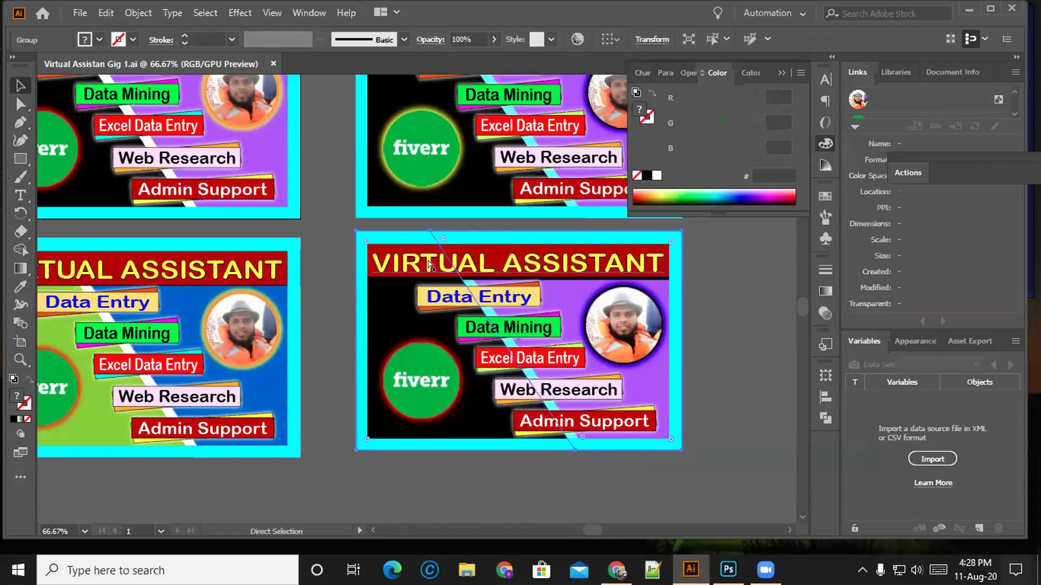
pyautogui.press('v')
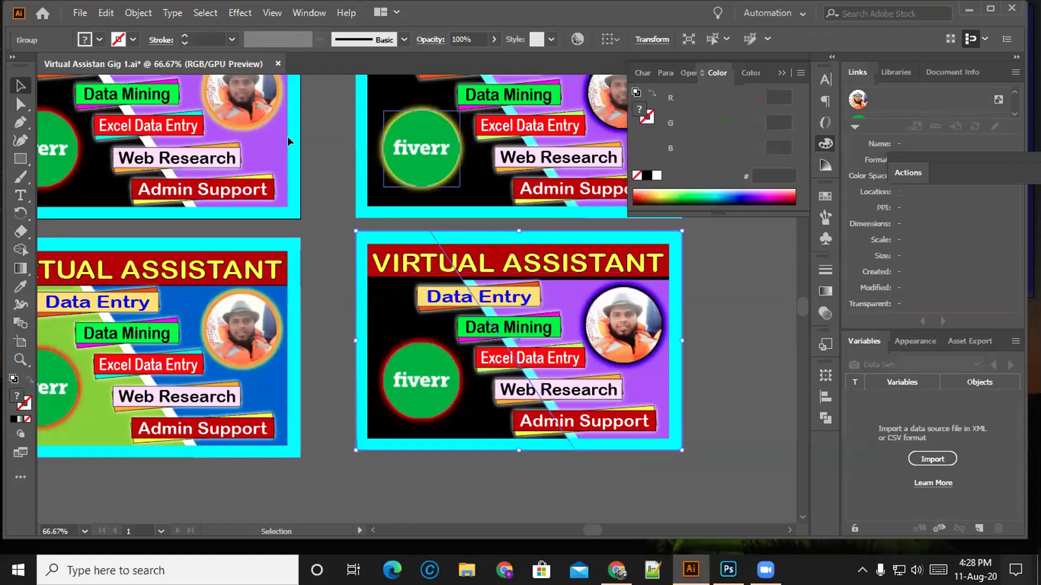
pyautogui.click(19, 103)
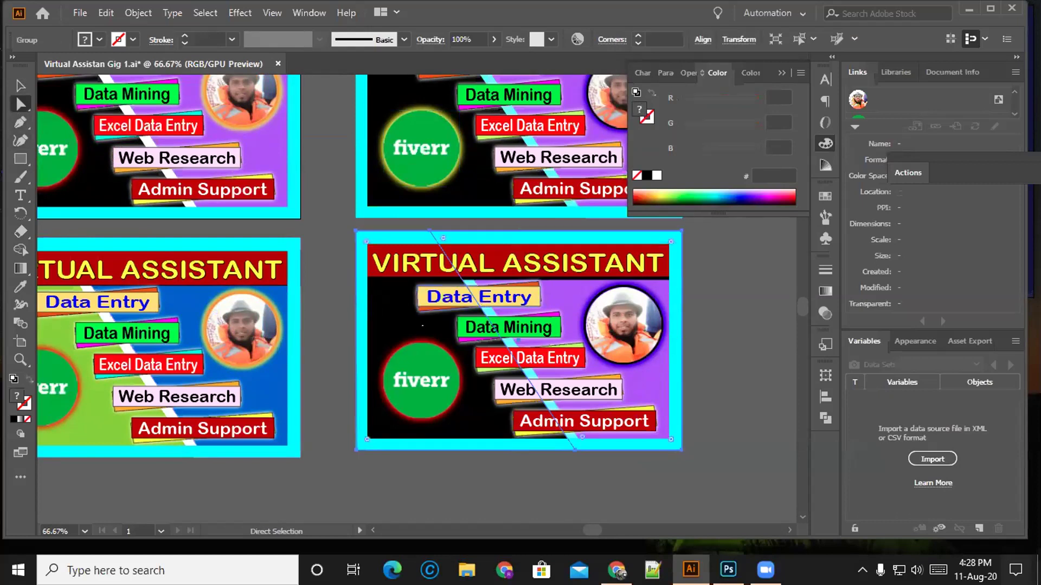
pyautogui.click(647, 176)
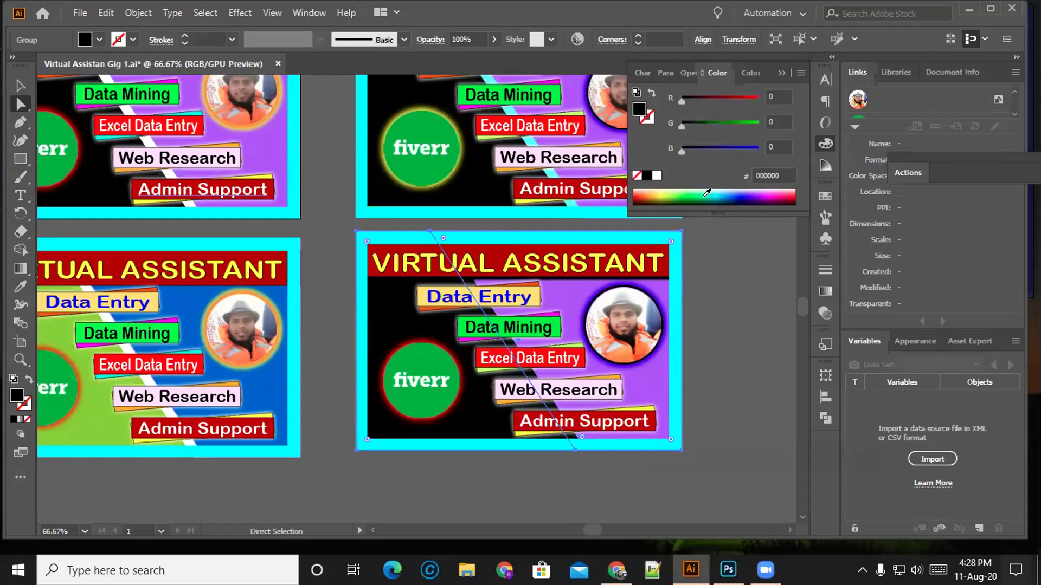
pyautogui.click(419, 311)
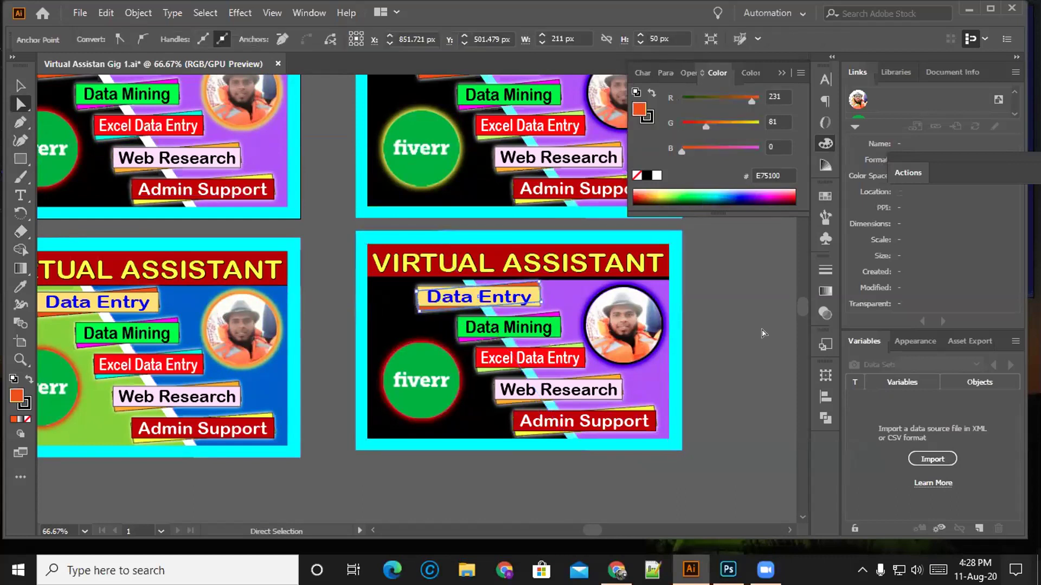
# Select the lower-right banner's black background rectangle, restoring it after an accidental delete
pyautogui.click(396, 324)
pyautogui.click(396, 324)
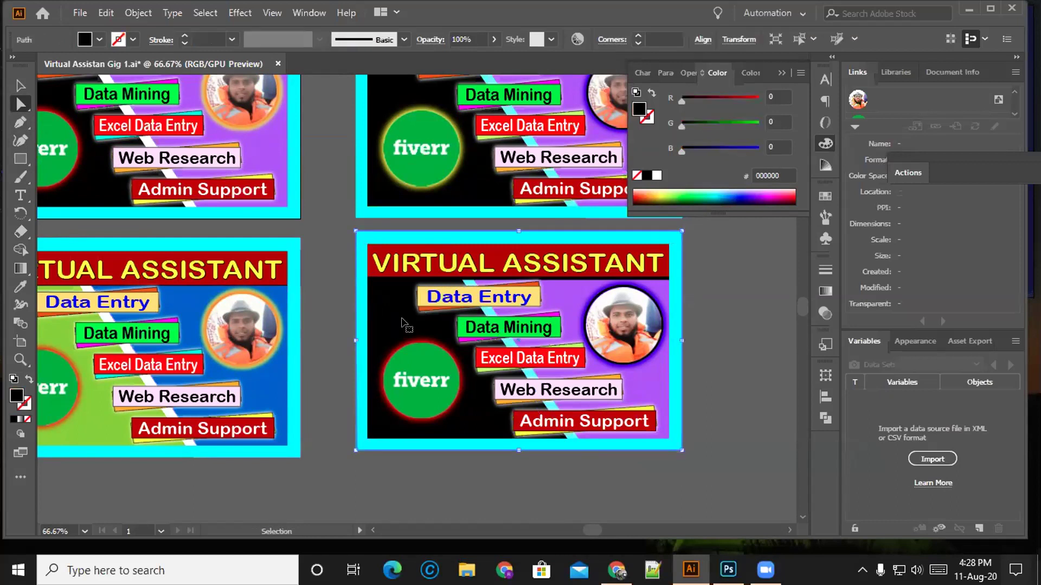
pyautogui.press('Delete')
pyautogui.hotkey('ctrl', 'z')
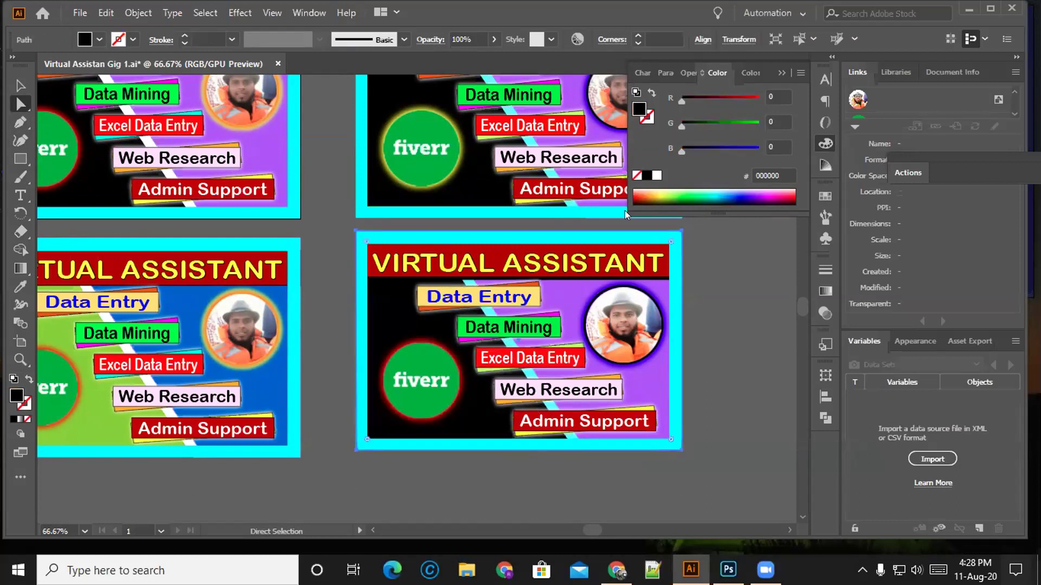
# Try green, blue, orange and brown fills, settling the background on navy 00025C
pyautogui.moveTo(680, 126); pyautogui.dragTo(724, 129)
pyautogui.click(711, 192)
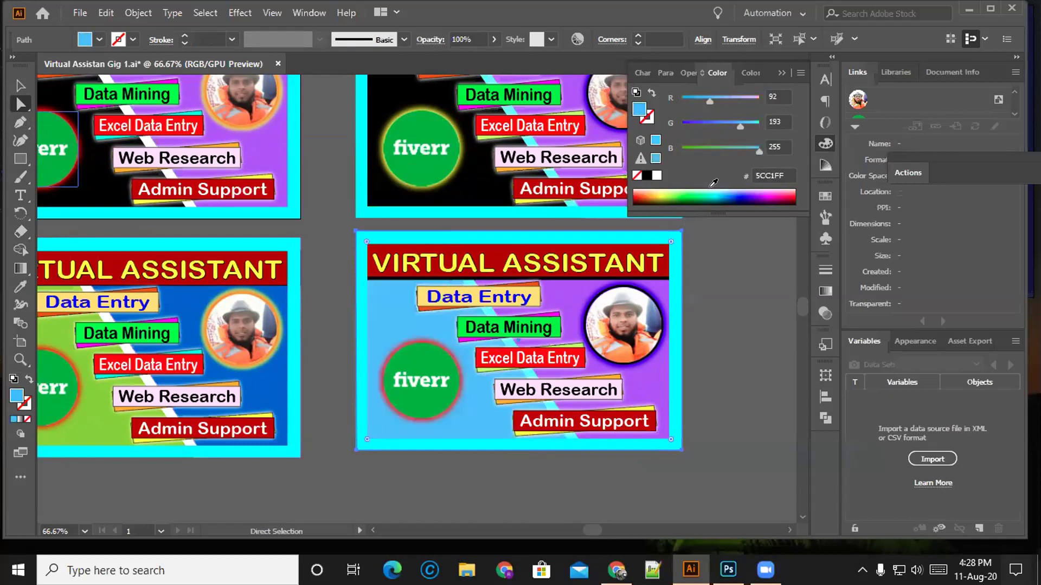
pyautogui.moveTo(712, 184); pyautogui.dragTo(762, 181)
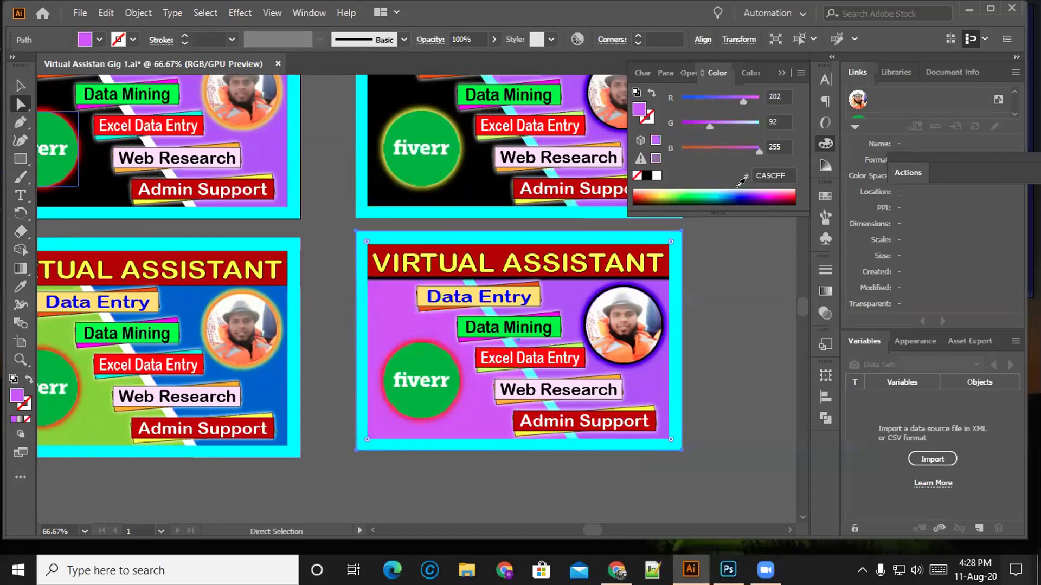
pyautogui.click(646, 191)
pyautogui.click(641, 188)
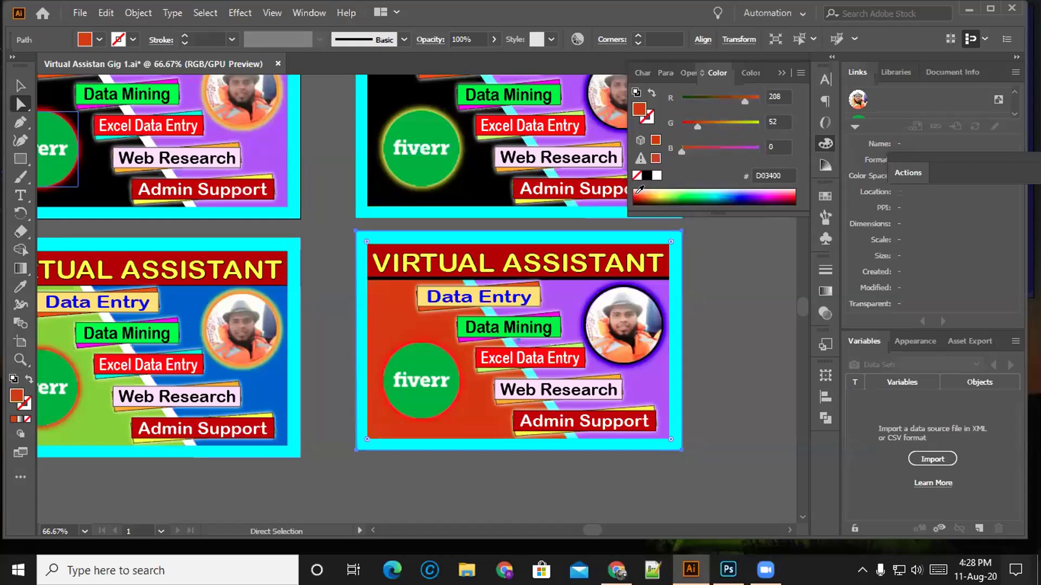
pyautogui.click(665, 189)
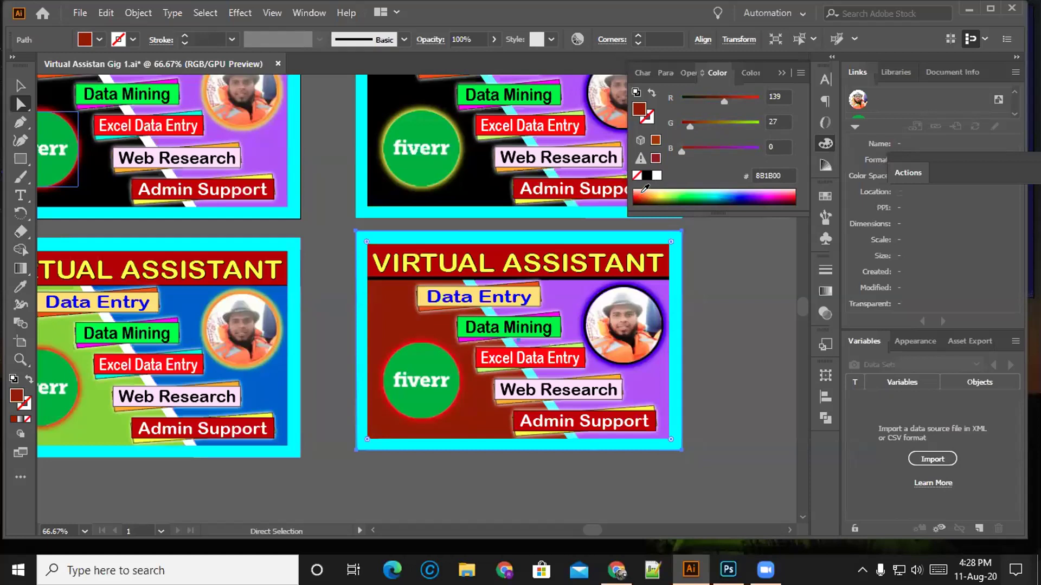
pyautogui.click(640, 189)
pyautogui.click(643, 189)
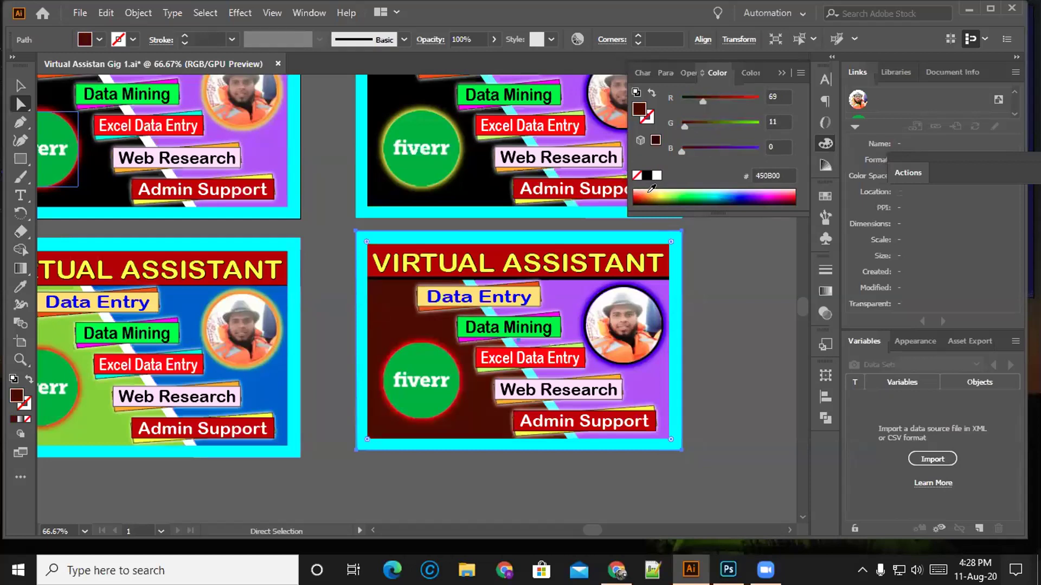
pyautogui.click(649, 189)
pyautogui.click(740, 192)
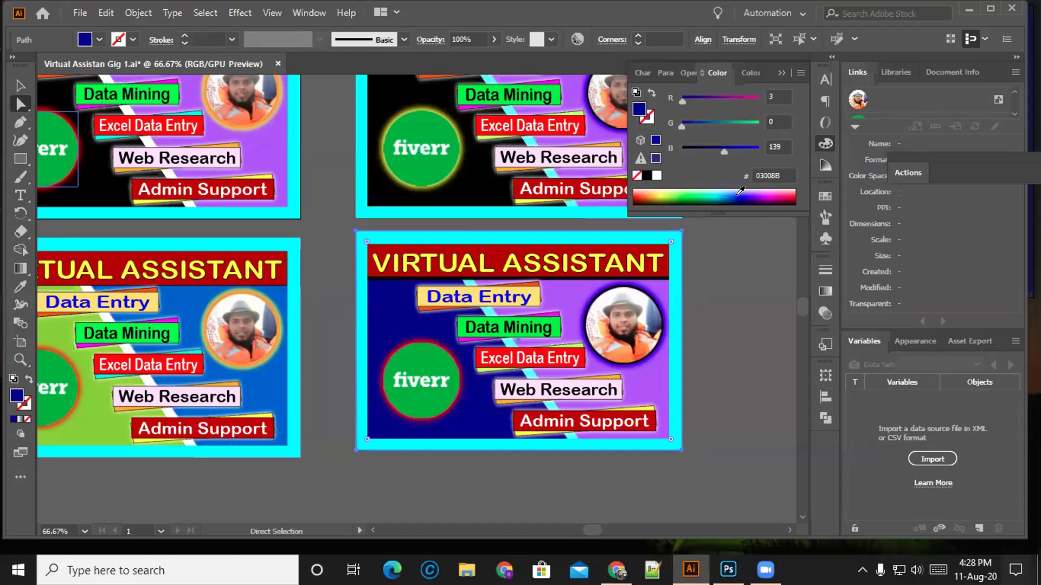
pyautogui.click(742, 192)
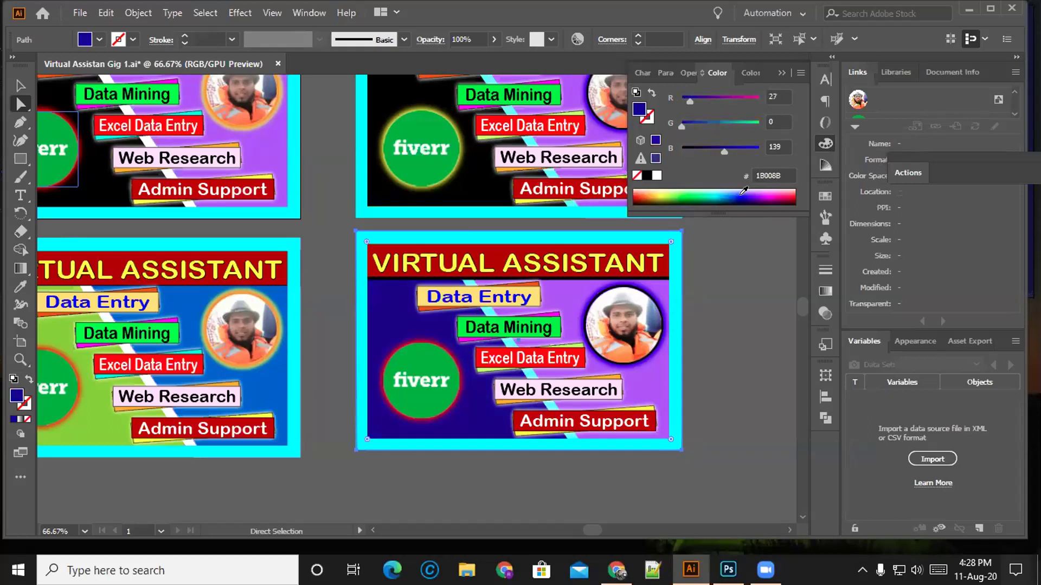
pyautogui.click(741, 195)
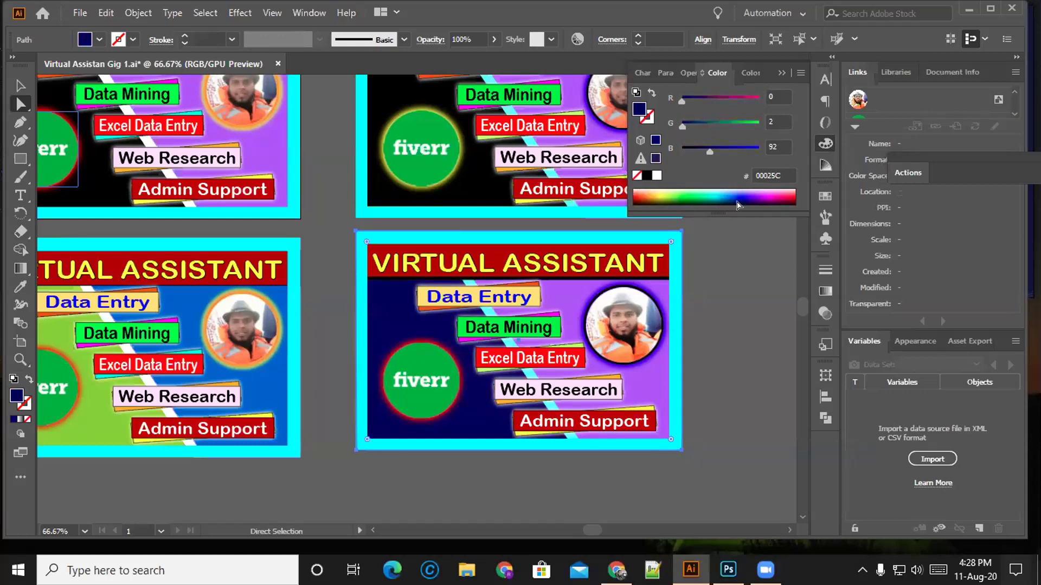
pyautogui.click(740, 185)
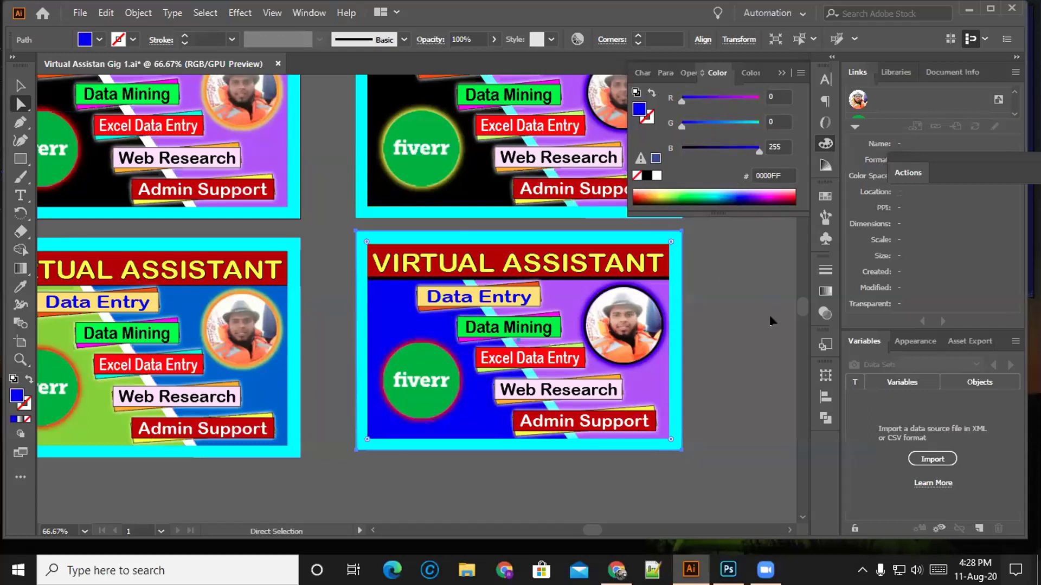
pyautogui.hotkey('ctrl', 'z')
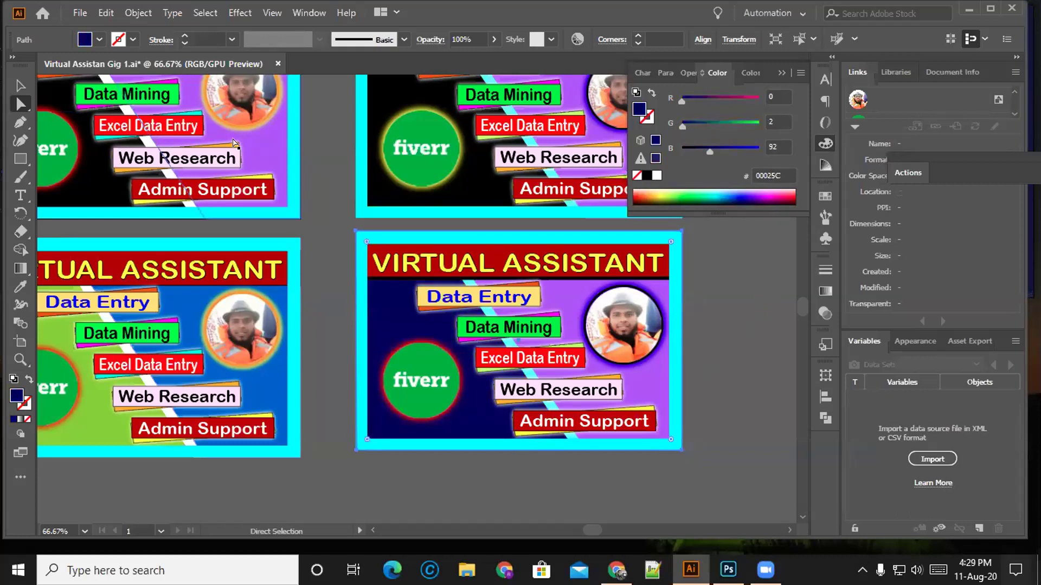
# Deselect the artwork and save 'Virtual Assistan Gig 1.ai'
pyautogui.press('v')
pyautogui.click(748, 324)
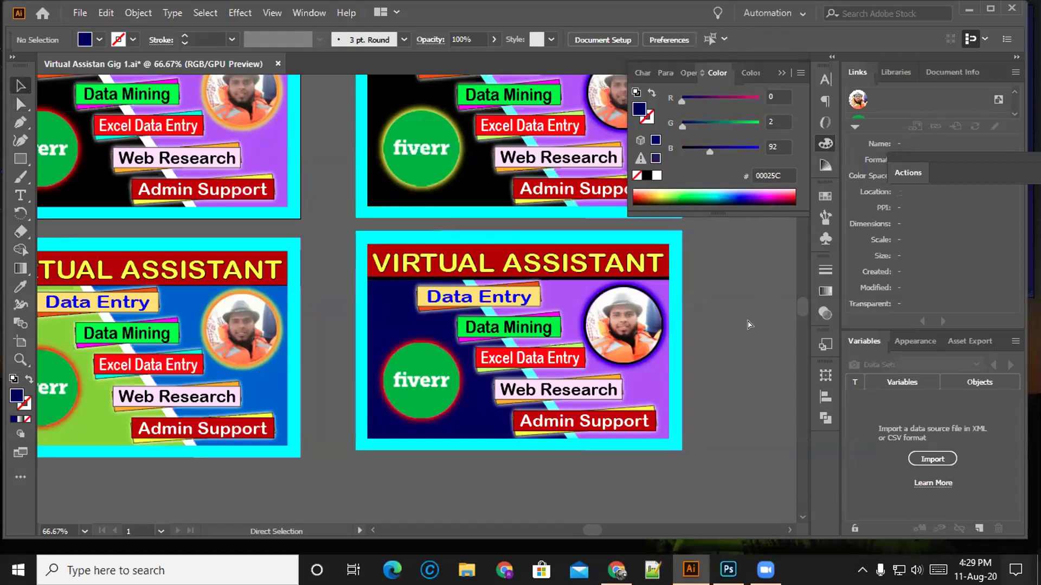
pyautogui.hotkey('ctrl', 's')
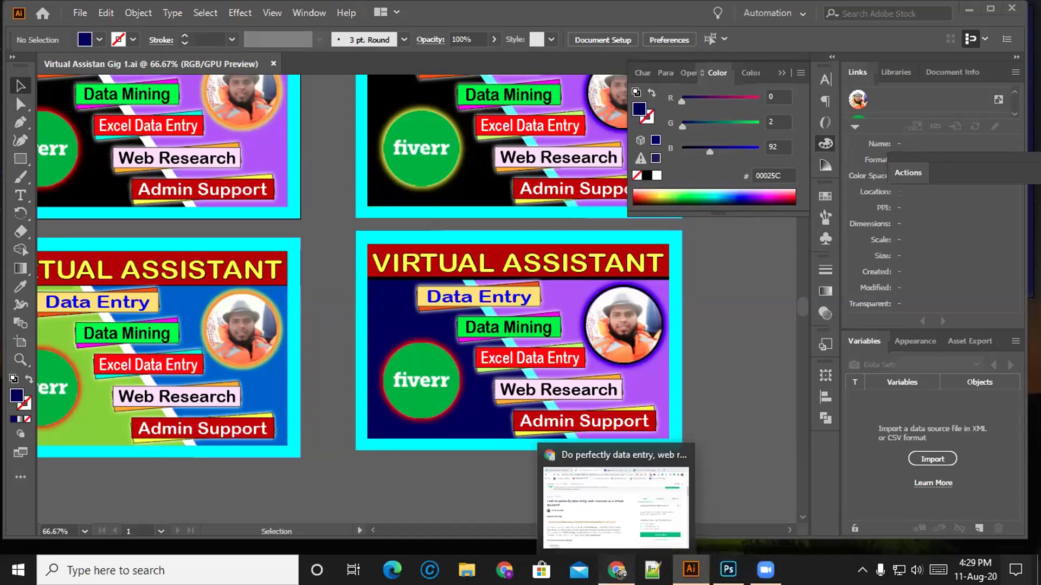
# Bring Chrome's Fiverr gig page forward and scroll to the About This Gig services list
pyautogui.click(618, 572)
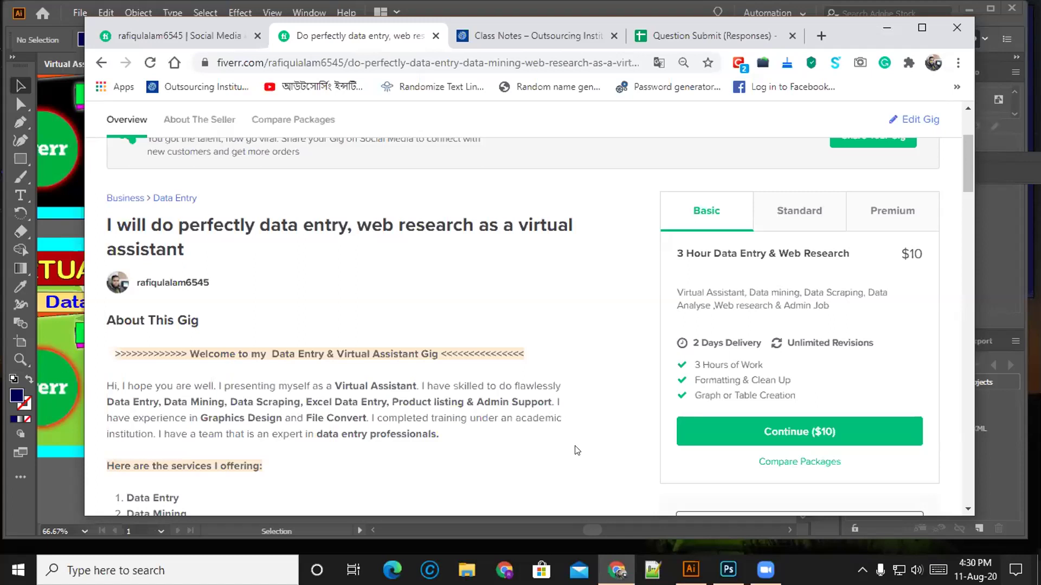
pyautogui.scroll(-4, 576, 451)
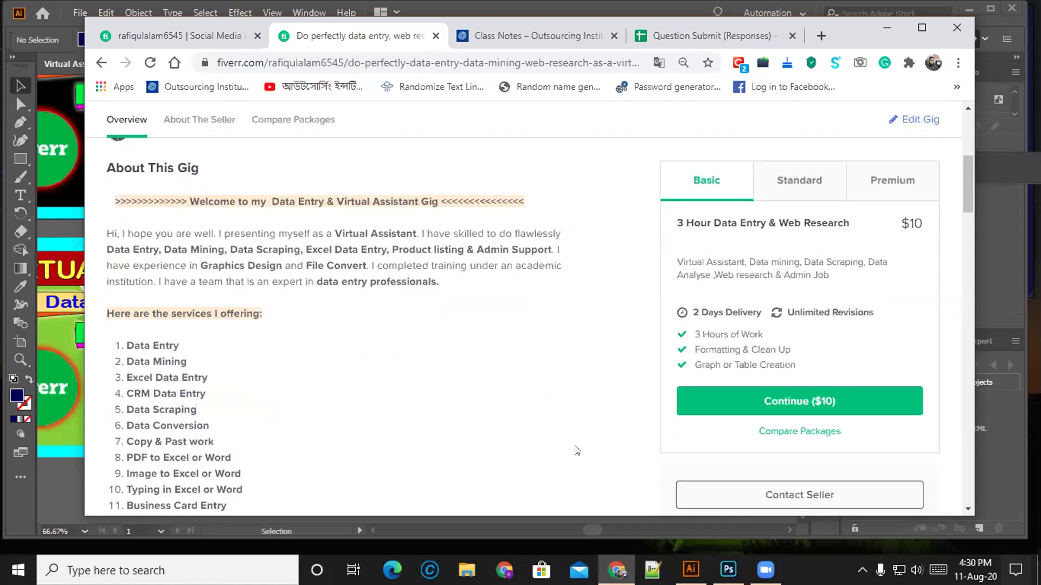
pyautogui.scroll(-1, 577, 450)
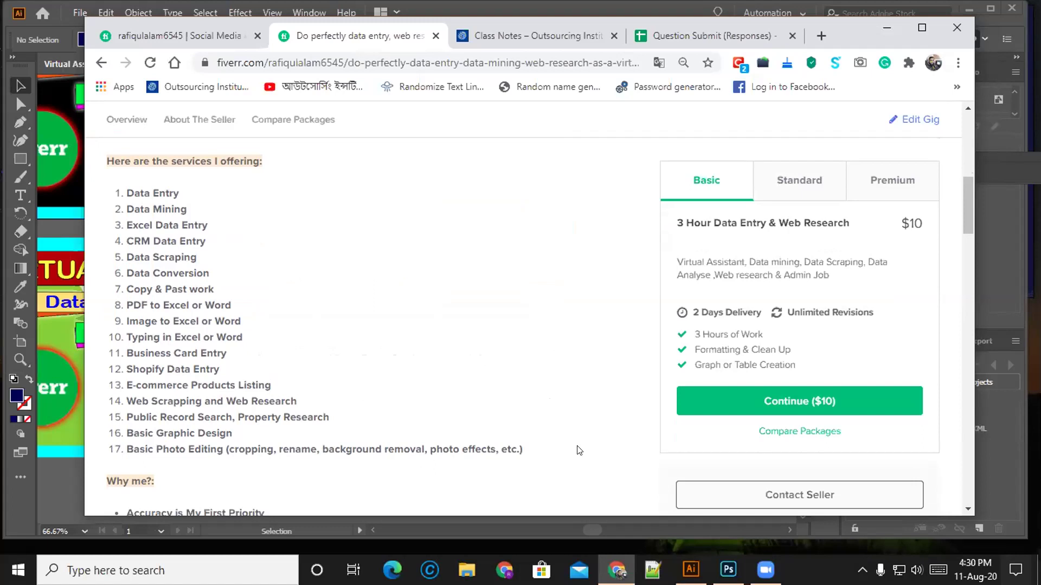
pyautogui.scroll(-3, 577, 451)
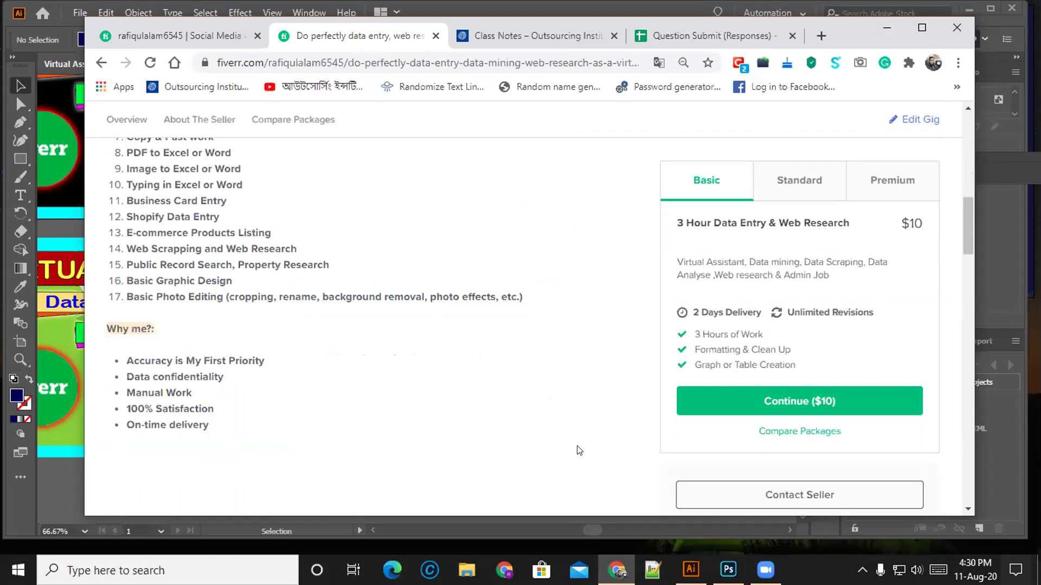
pyautogui.scroll(2, 578, 451)
pyautogui.scroll(-5, 578, 450)
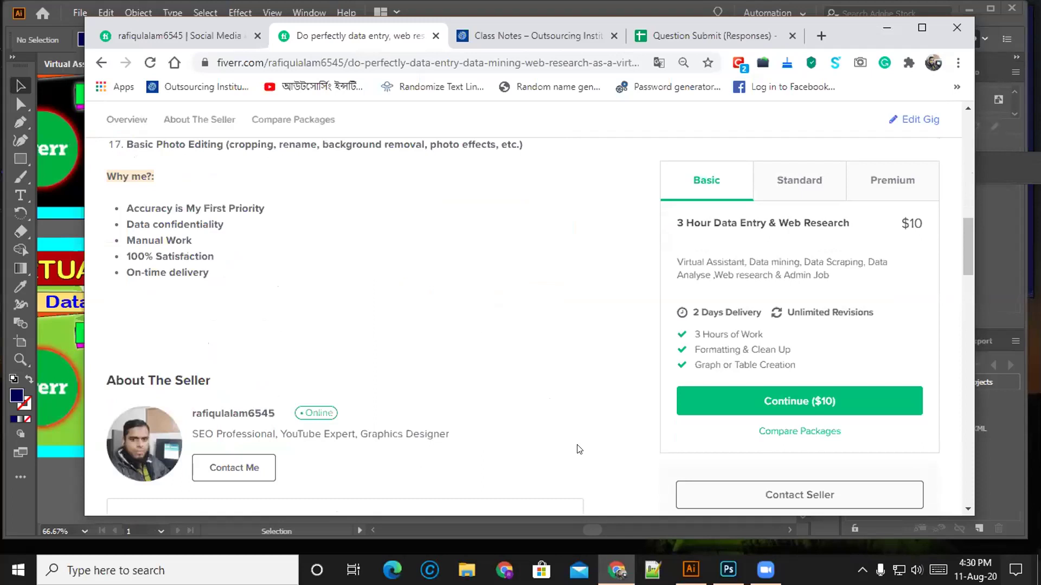
pyautogui.scroll(3, 579, 451)
pyautogui.scroll(12, 579, 449)
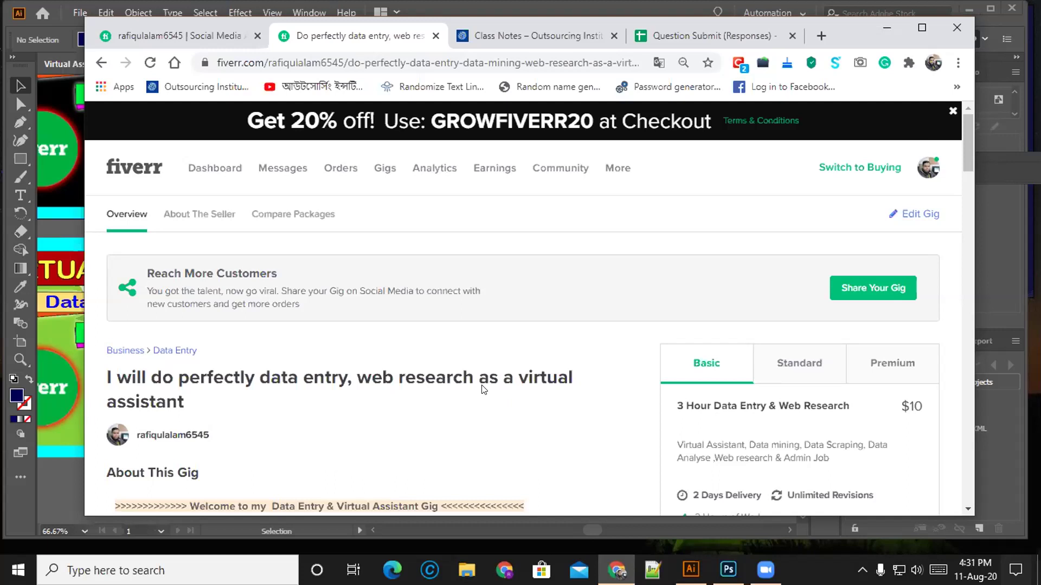
pyautogui.scroll(-3, 704, 345)
pyautogui.scroll(3, 629, 347)
pyautogui.click(920, 214)
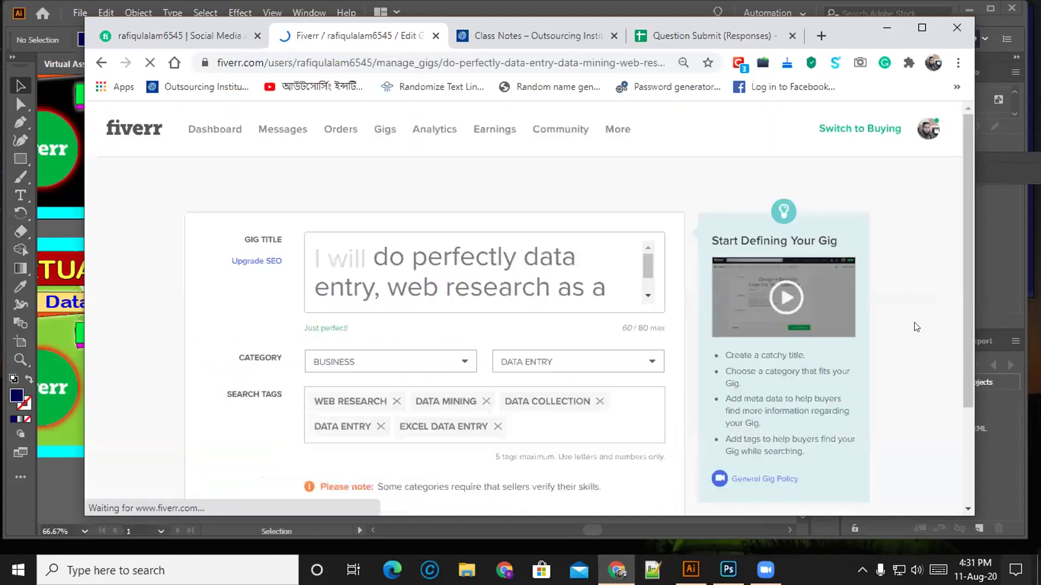
# Save the gig overview and continue to the next step
pyautogui.scroll(-5, 915, 327)
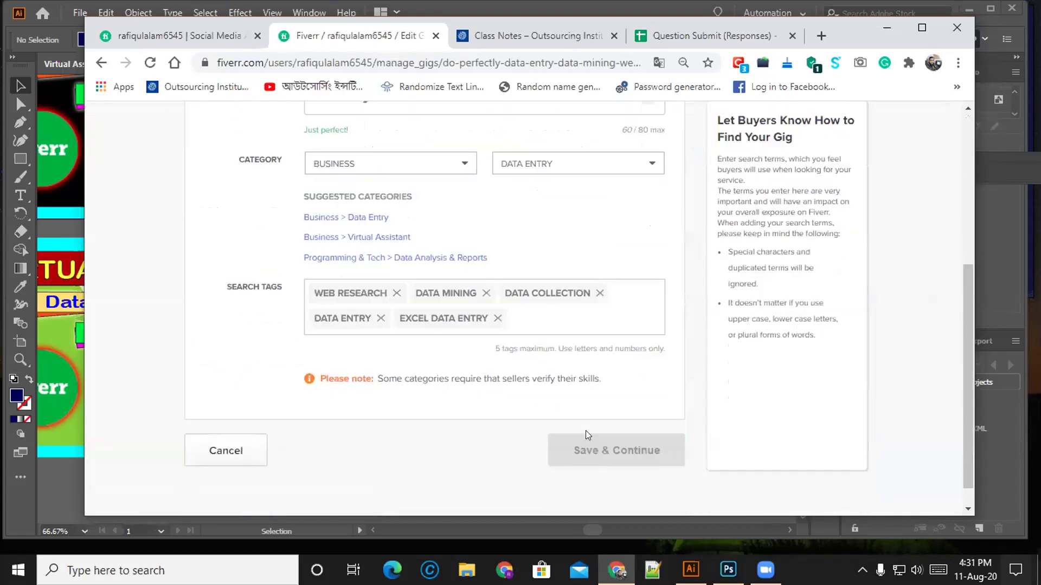
pyautogui.scroll(-1, 586, 430)
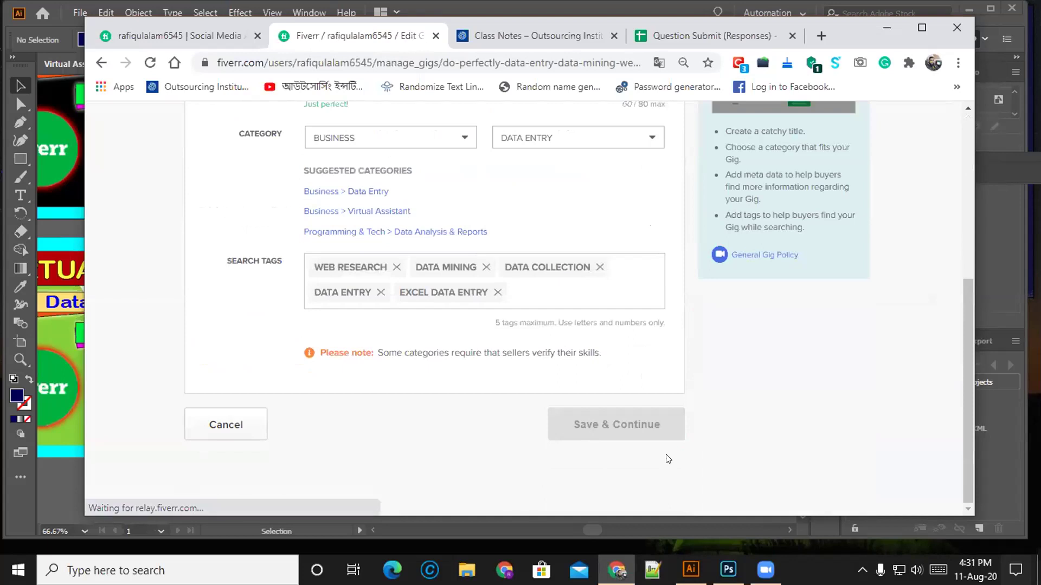
pyautogui.click(650, 428)
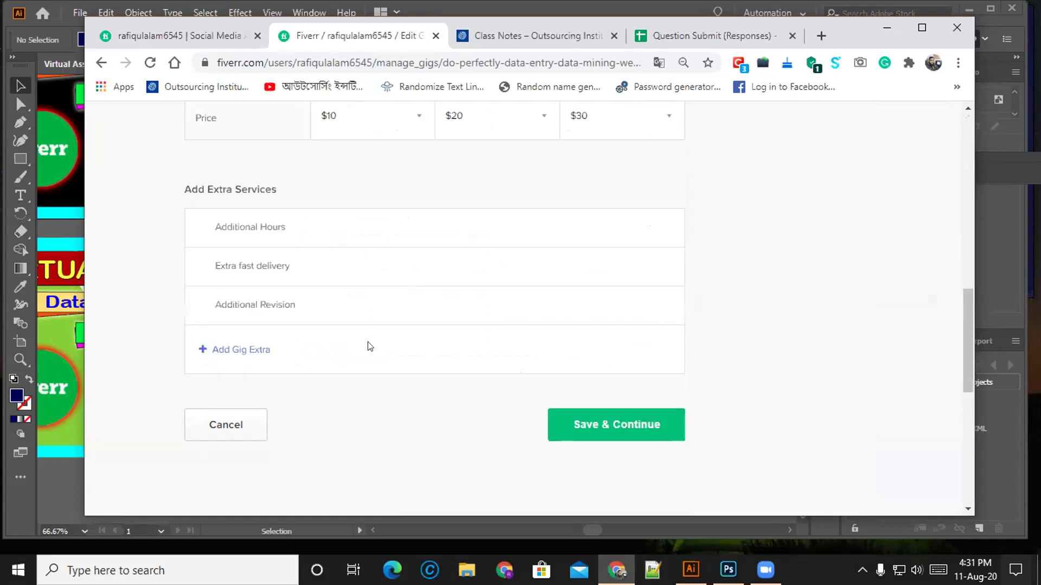
# Back on Overview, switch the main category from Business to Digital Marketing
pyautogui.click(137, 217)
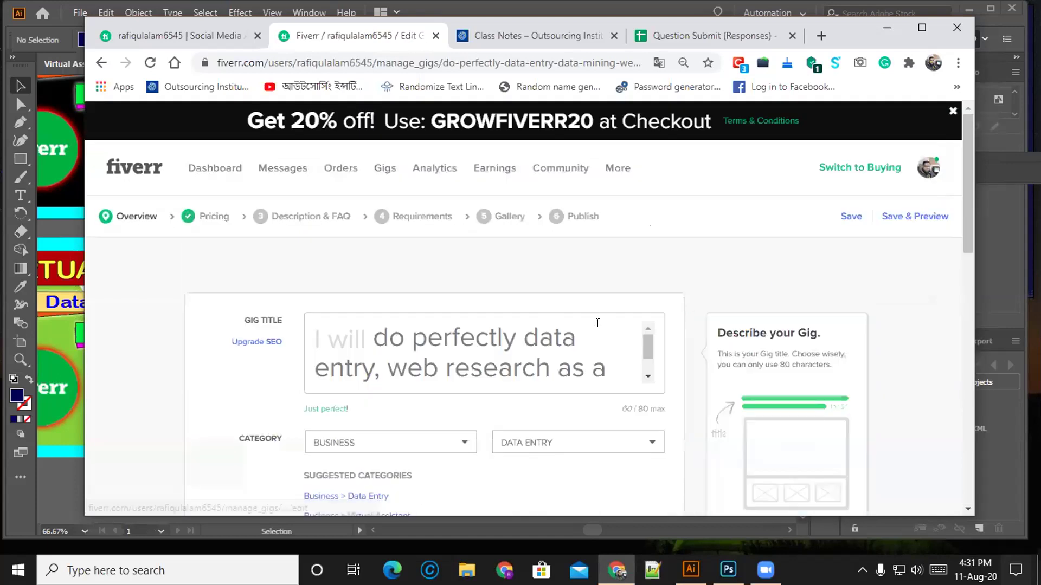
pyautogui.scroll(-5, 722, 328)
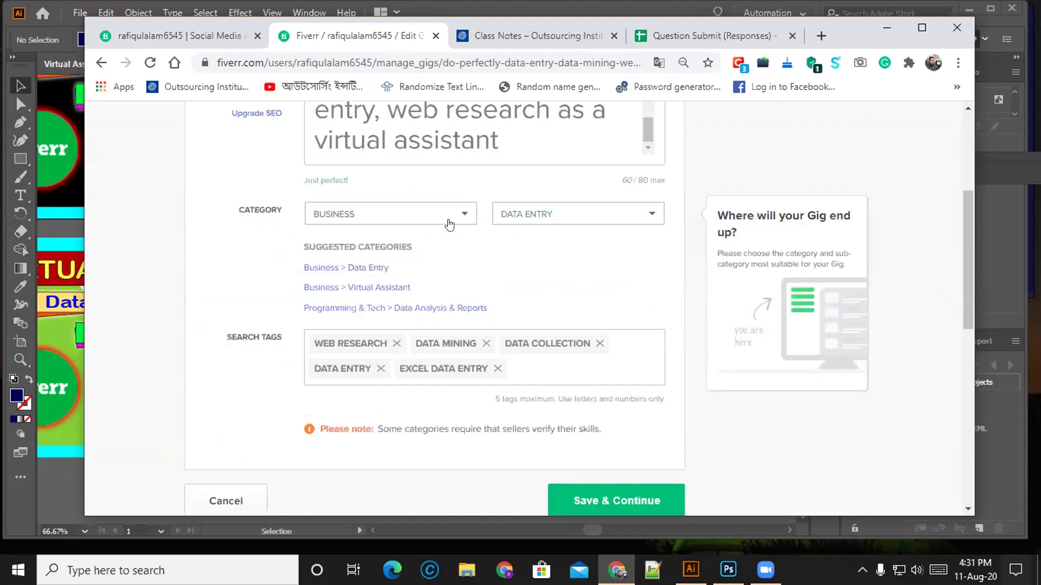
pyautogui.click(458, 216)
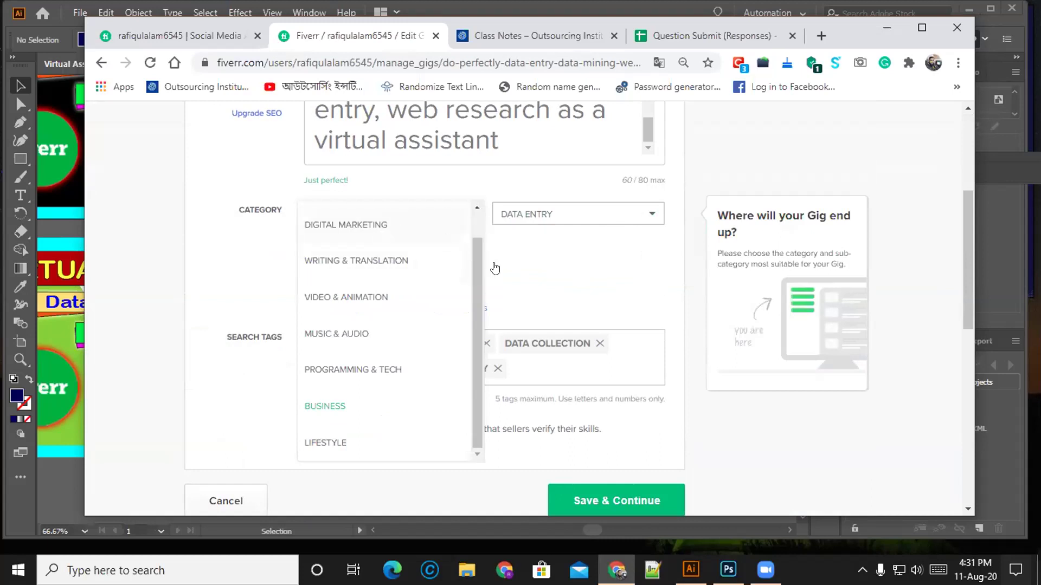
pyautogui.click(490, 267)
pyautogui.click(627, 219)
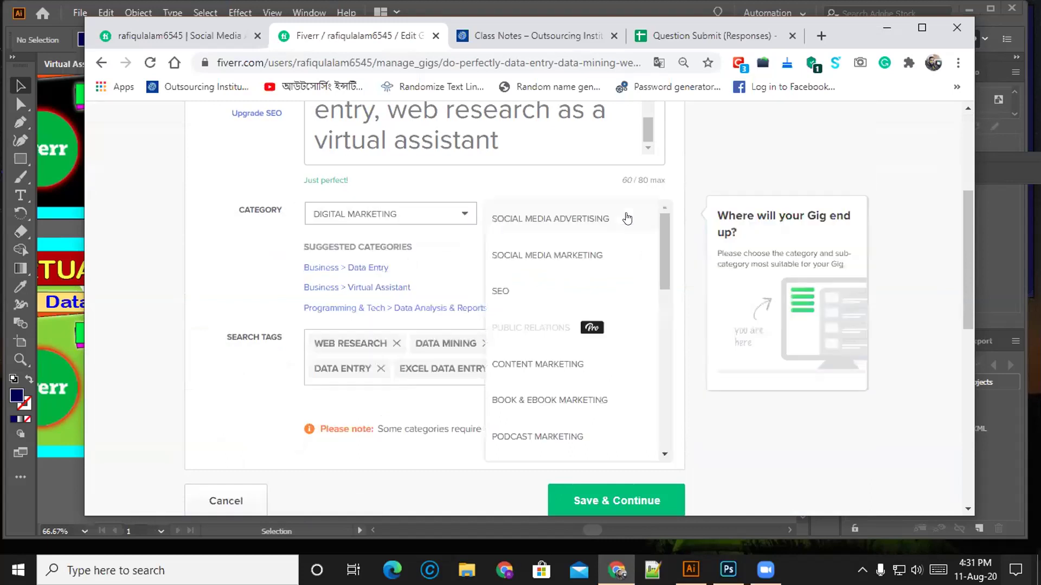
pyautogui.scroll(-10, 583, 352)
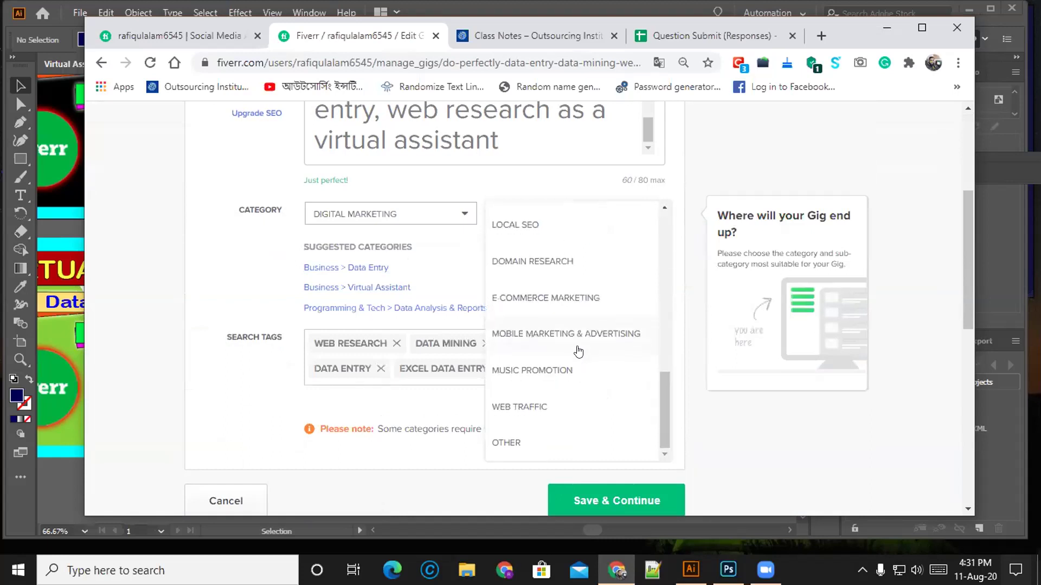
pyautogui.scroll(-3, 578, 352)
# Choose Web Traffic as the subcategory and save the overview
pyautogui.click(551, 242)
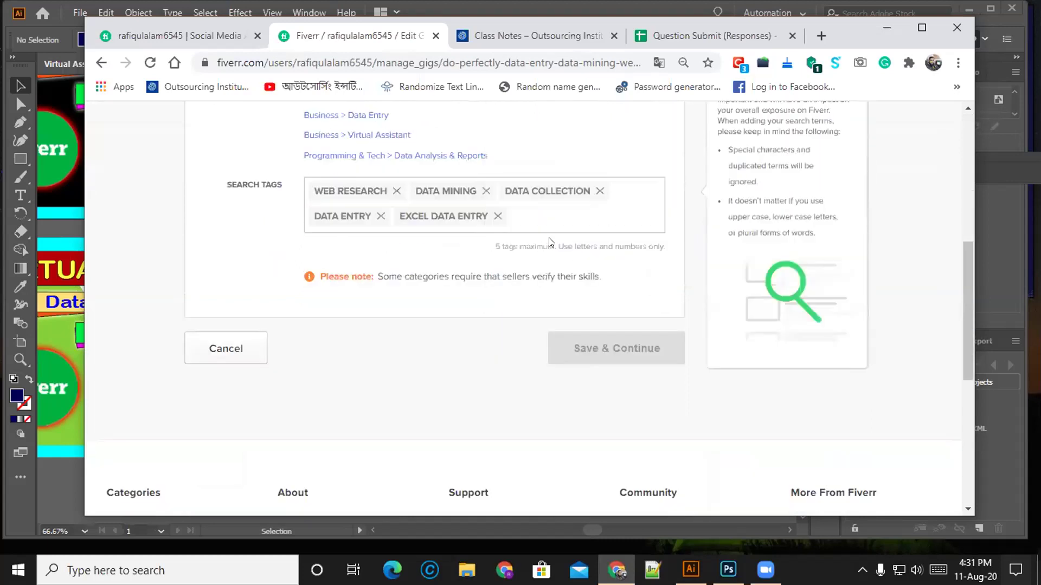
pyautogui.scroll(3, 620, 237)
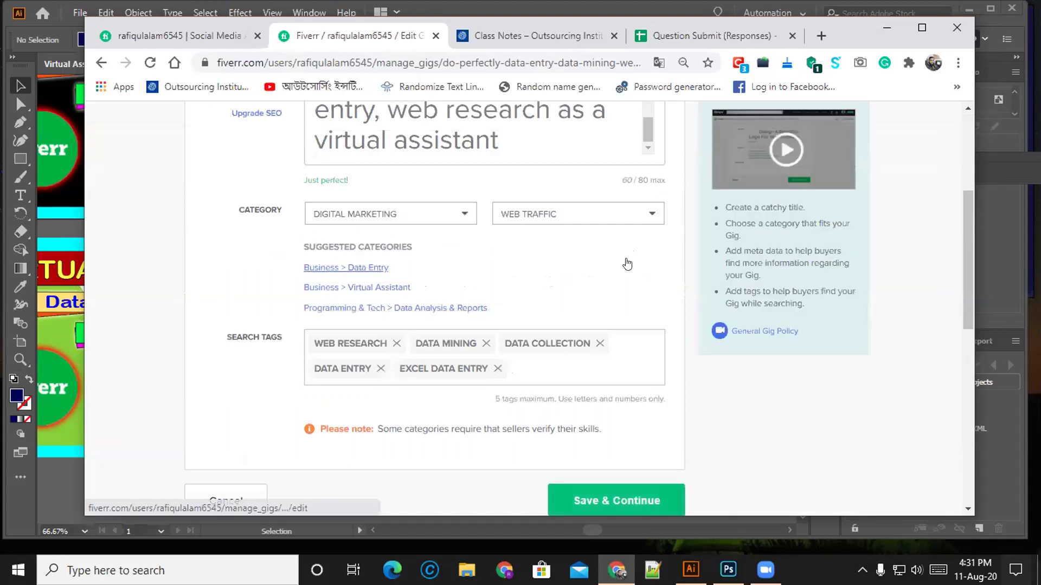
pyautogui.scroll(-3, 627, 264)
pyautogui.click(621, 352)
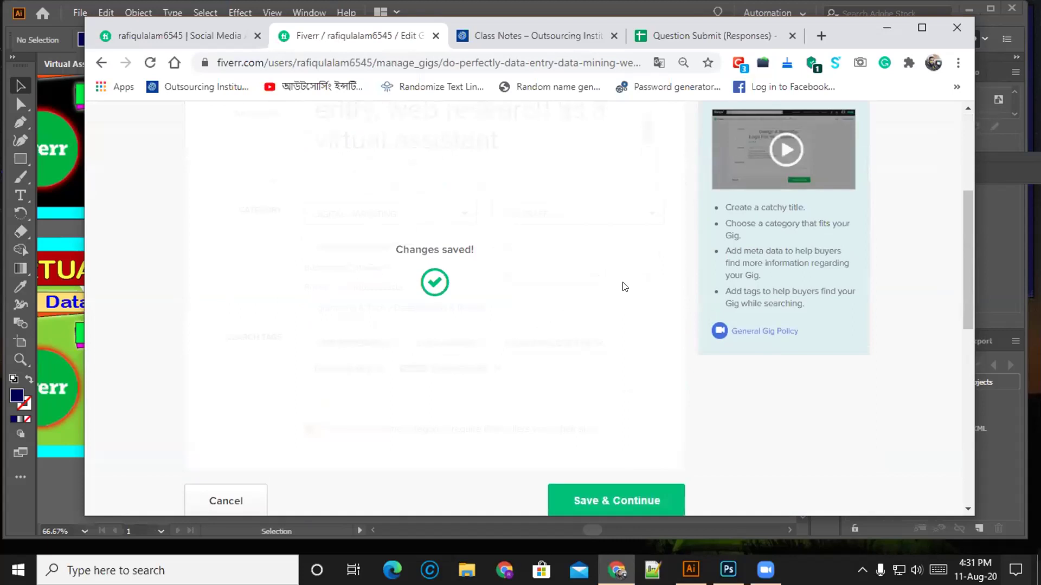
# Save the Pricing, Description & FAQ and Requirements steps, then bring up the Illustrator banners
pyautogui.scroll(-10, 623, 287)
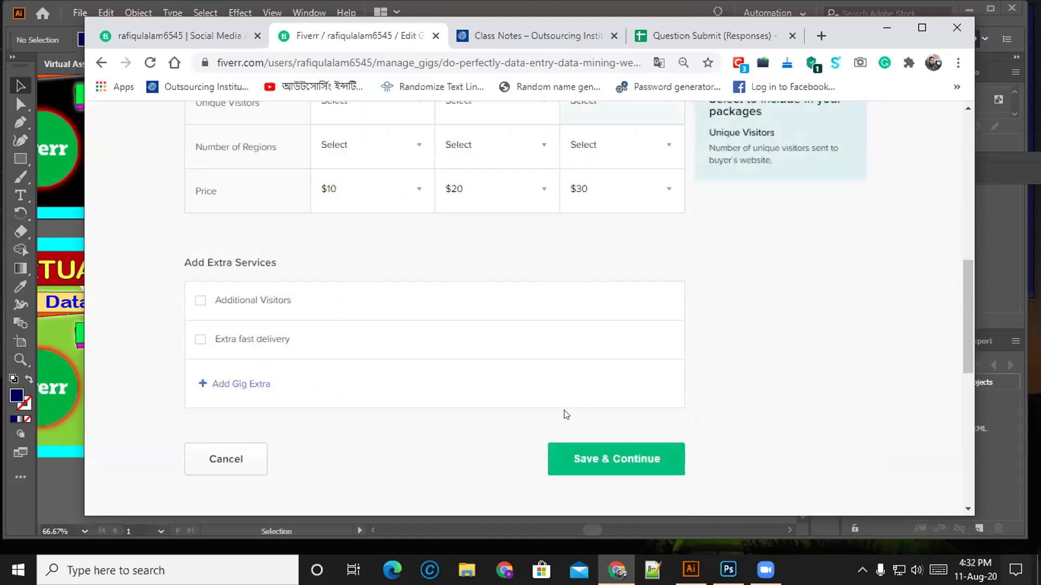
pyautogui.click(606, 460)
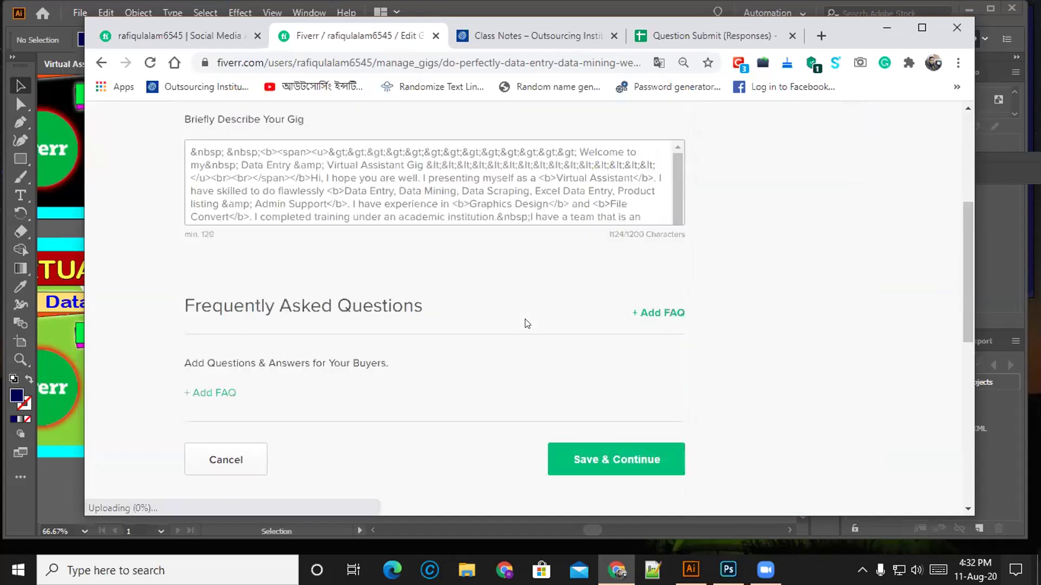
pyautogui.scroll(-10, 519, 333)
pyautogui.click(678, 263)
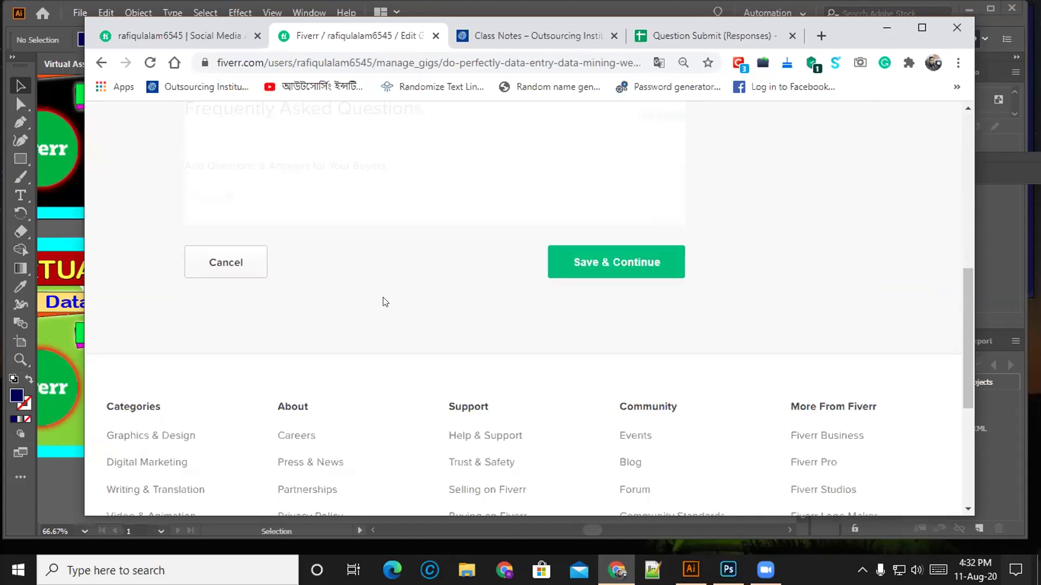
pyautogui.scroll(-4, 503, 303)
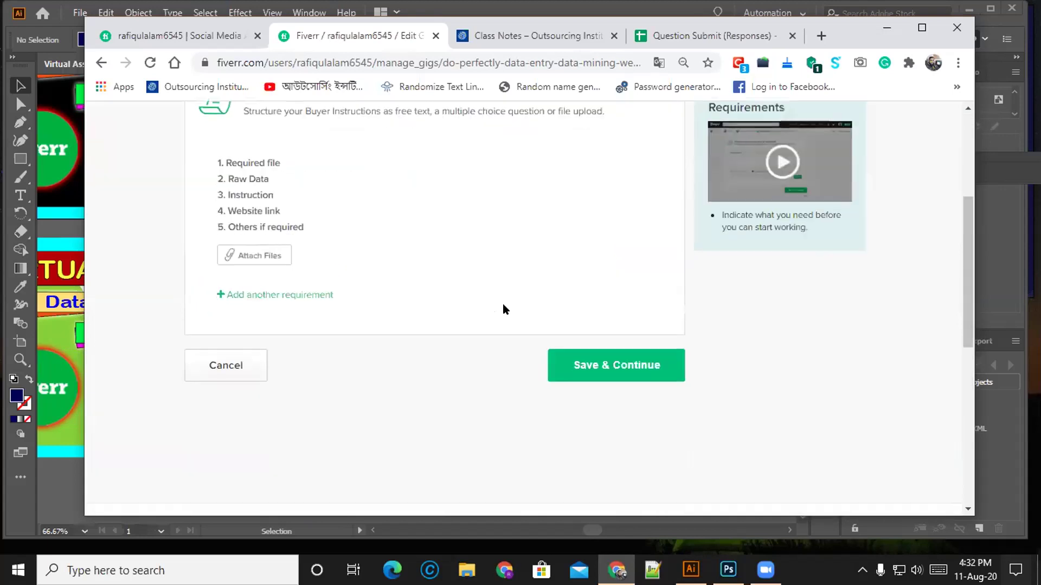
pyautogui.click(617, 367)
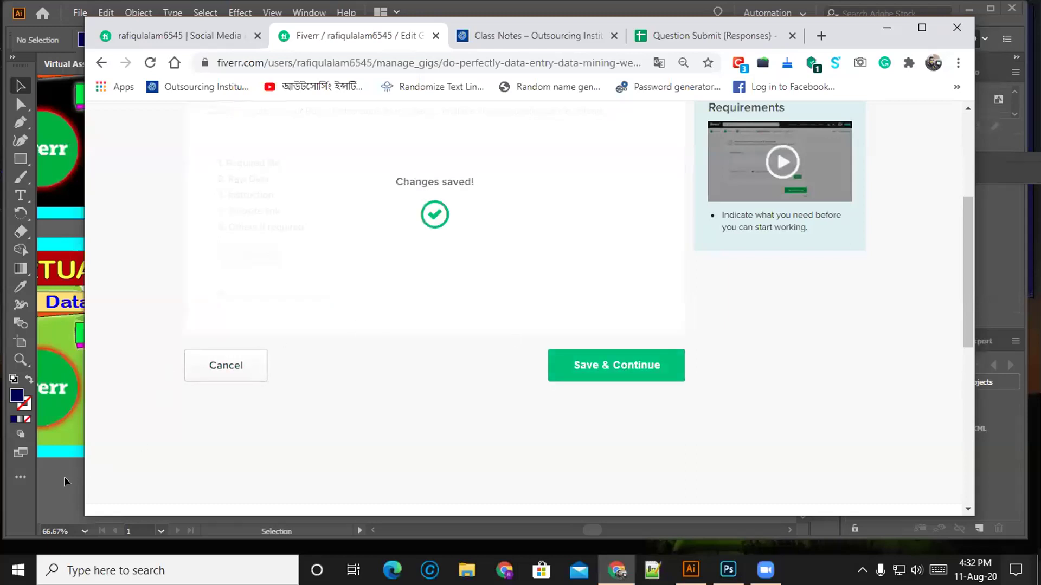
pyautogui.hotkey('alt', 'Tab')
pyautogui.hotkey('ctrl', '-')
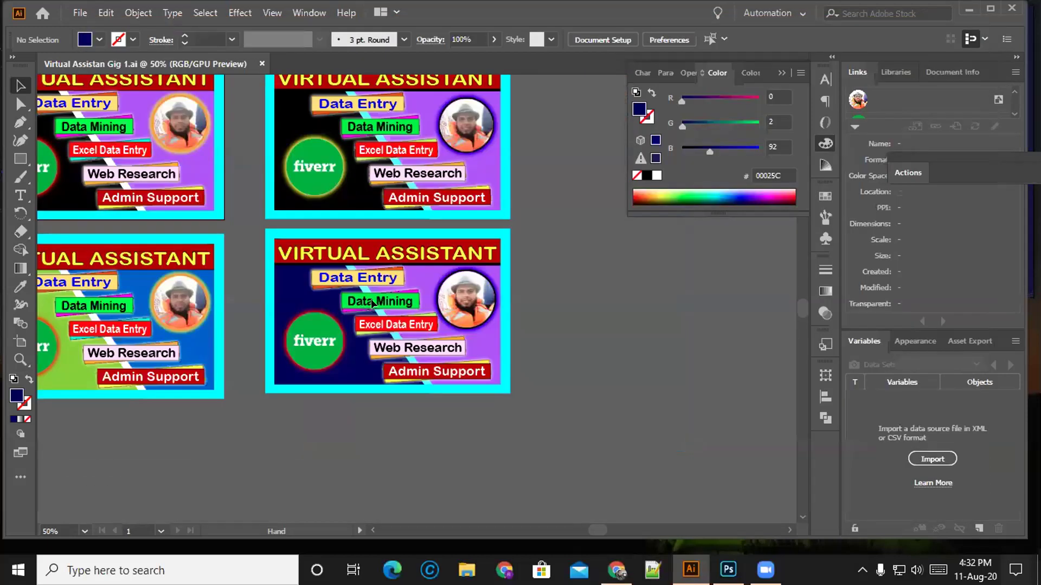
# Copy the bottom-right Virtual Assistant design into a new 550 × 370 px document
pyautogui.moveTo(373, 303); pyautogui.dragTo(527, 357)
pyautogui.click(661, 462)
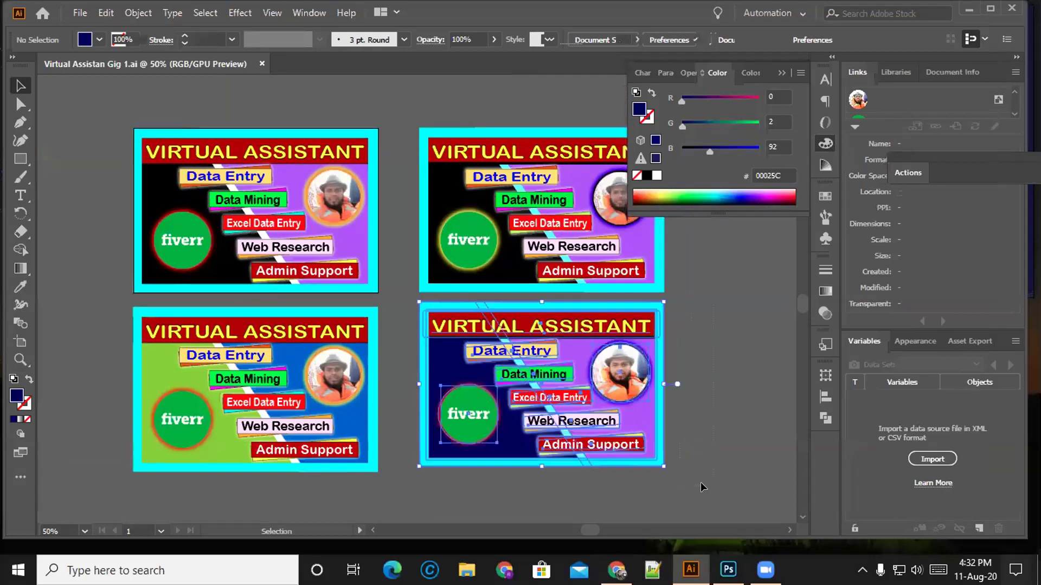
pyautogui.press('a')
pyautogui.hotkey('ctrl', 'n')
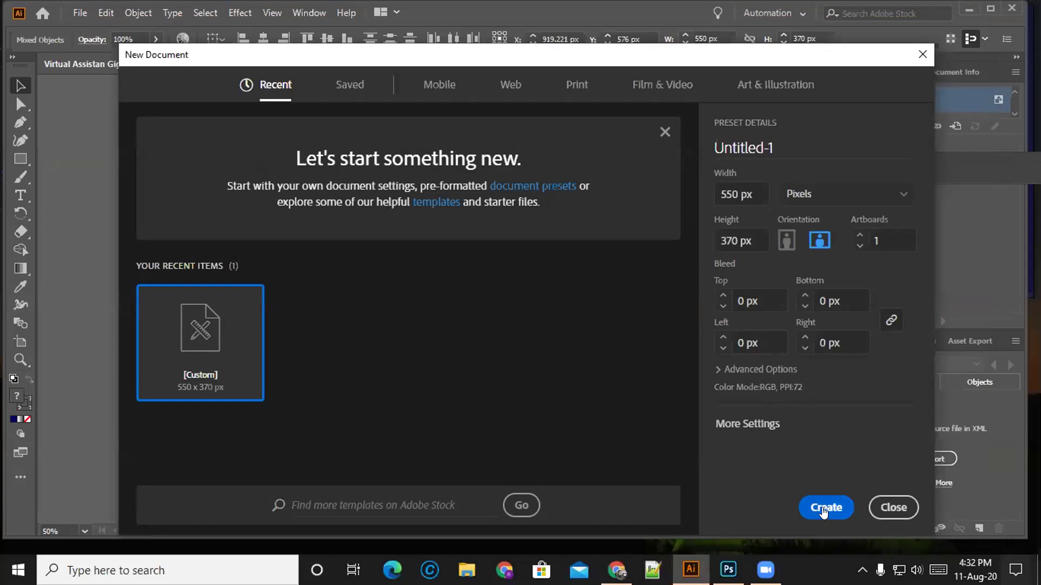
pyautogui.press('Return')
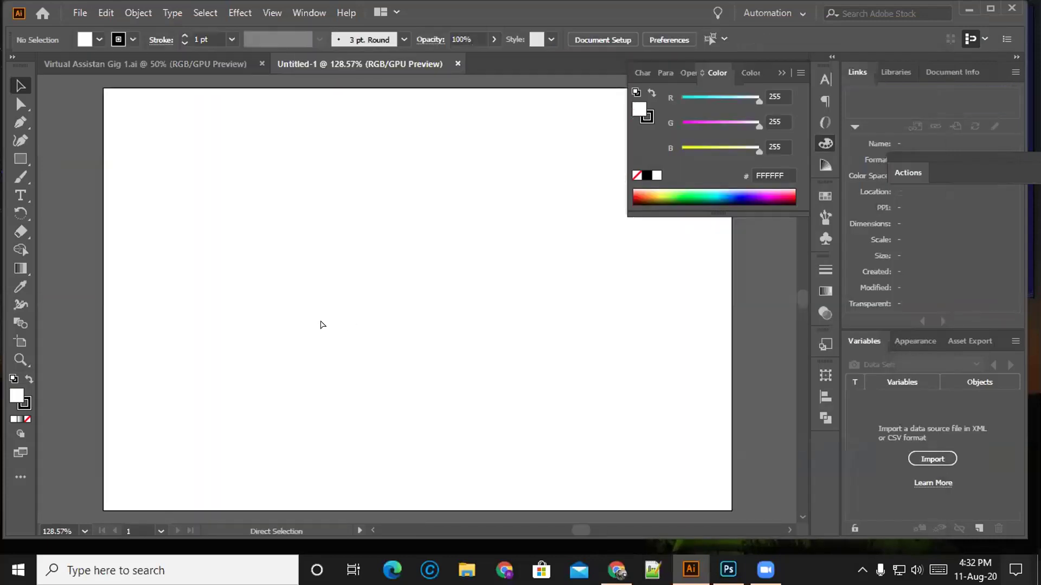
pyautogui.hotkey('ctrl', 'v')
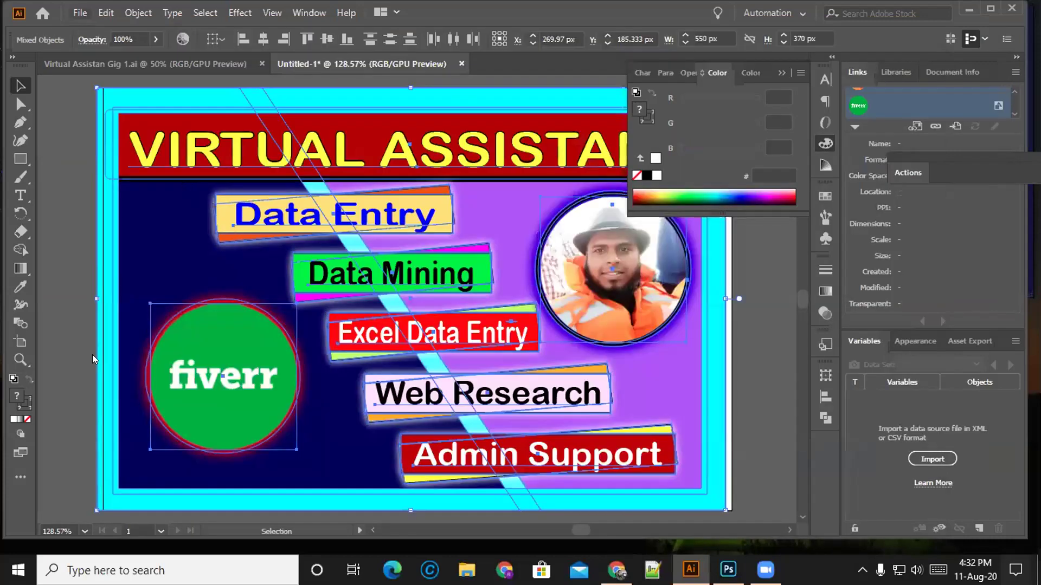
# Export the design as Untitled-1.png to the Desktop at 300 ppi
pyautogui.click(80, 12)
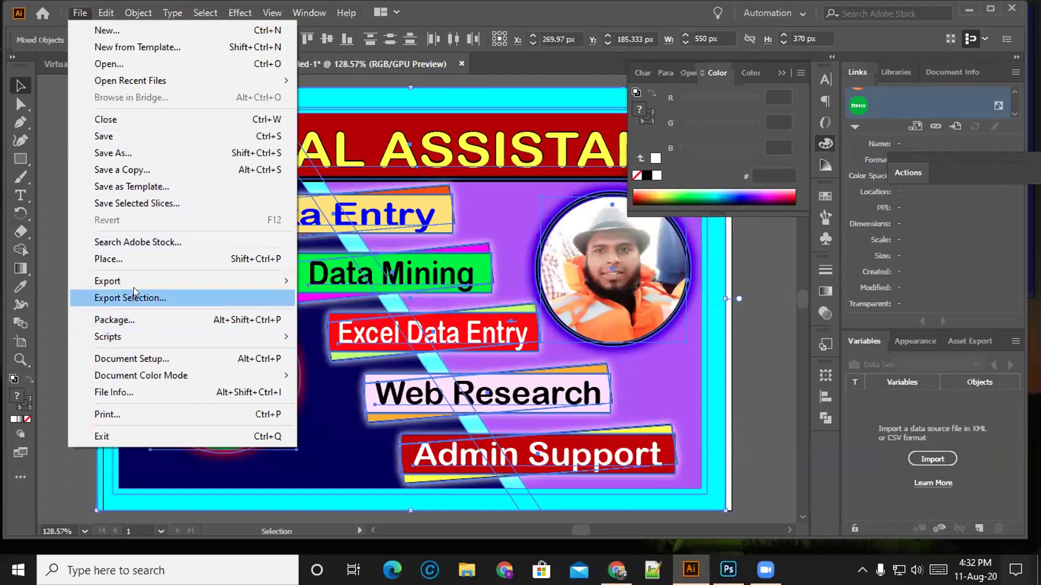
pyautogui.moveTo(132, 284)
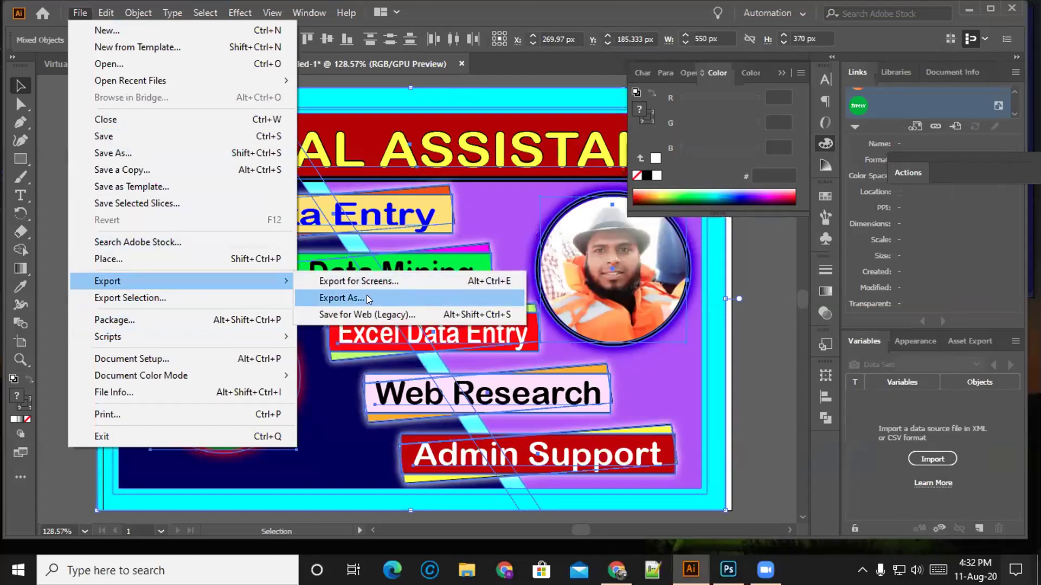
pyautogui.click(368, 299)
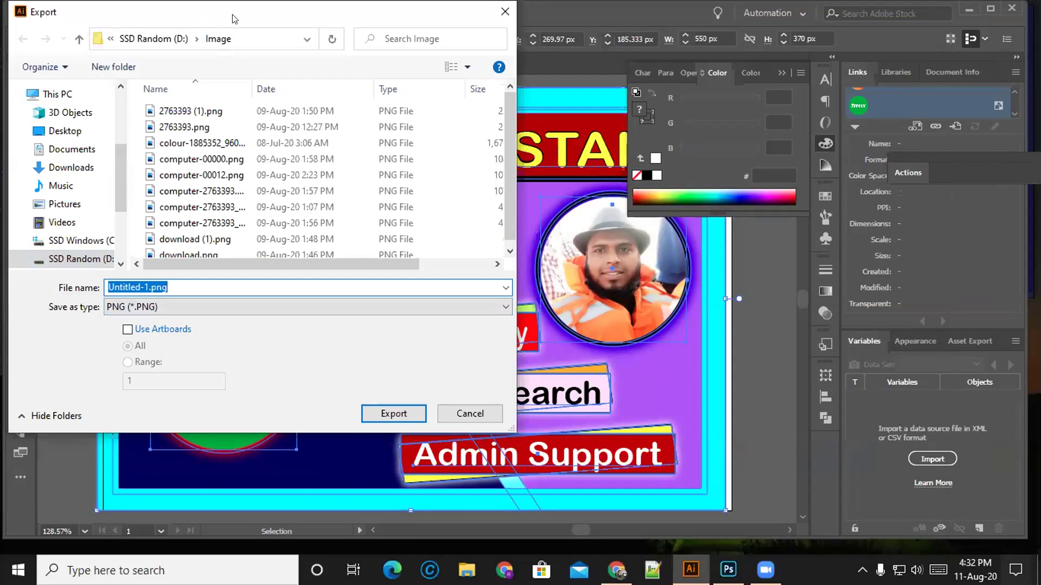
pyautogui.click(140, 154)
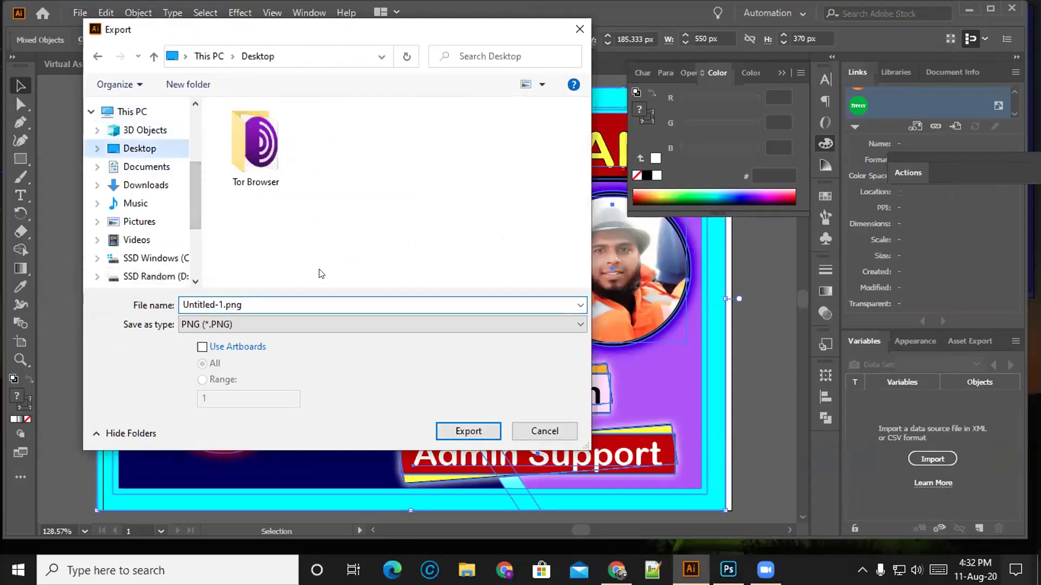
pyautogui.click(468, 430)
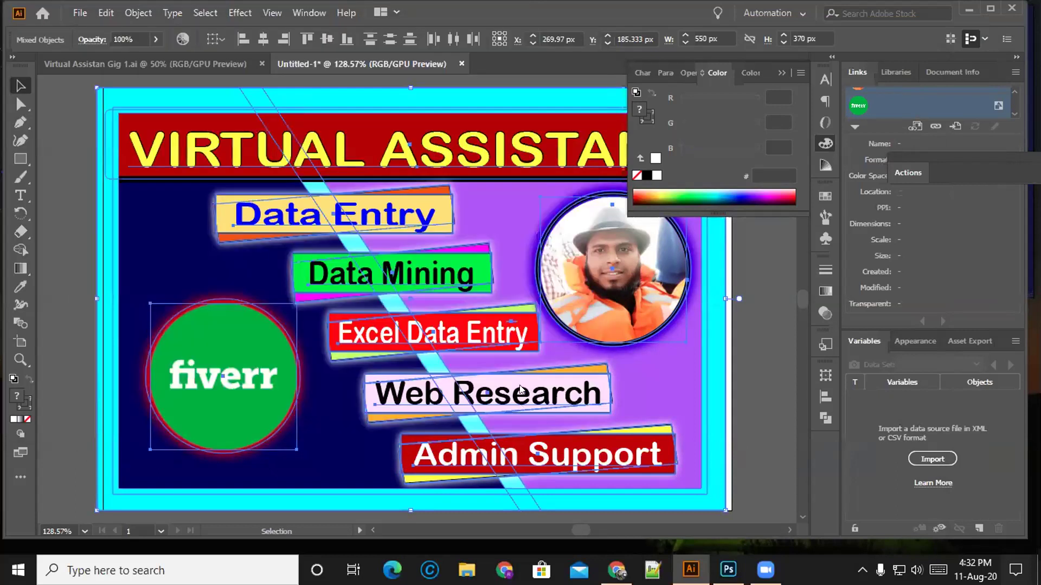
pyautogui.click(540, 405)
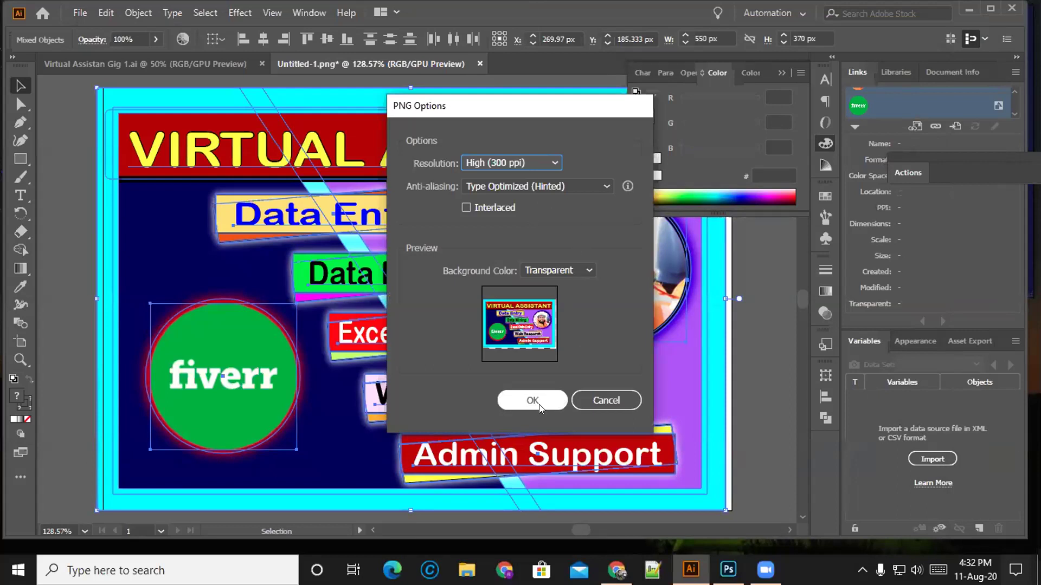
pyautogui.moveTo(616, 572)
pyautogui.click(690, 569)
pyautogui.click(691, 569)
# Upload Untitled-1.png as the primary gig photo and save the Gallery step
pyautogui.click(616, 569)
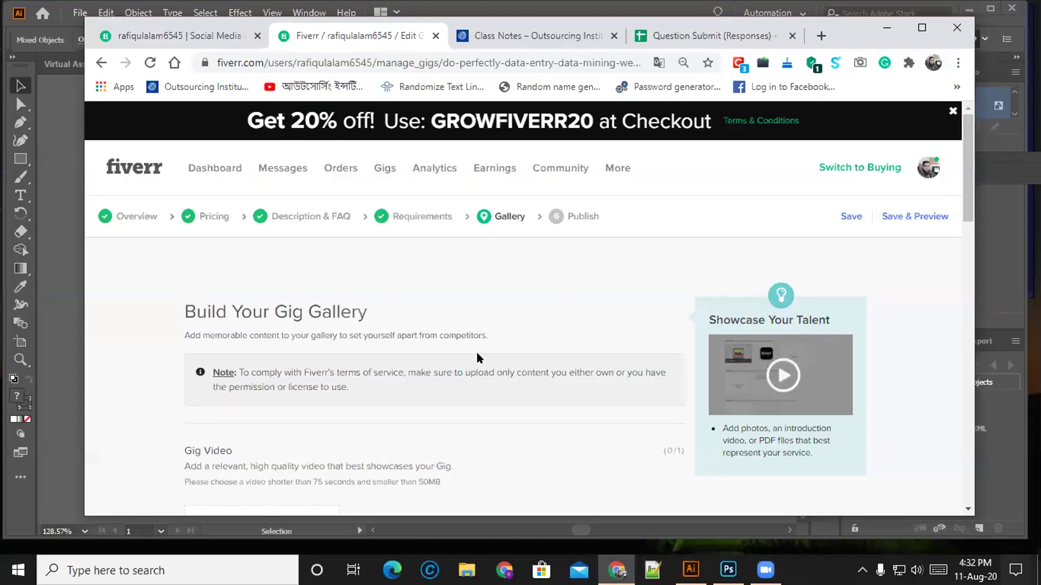
pyautogui.scroll(-5, 622, 363)
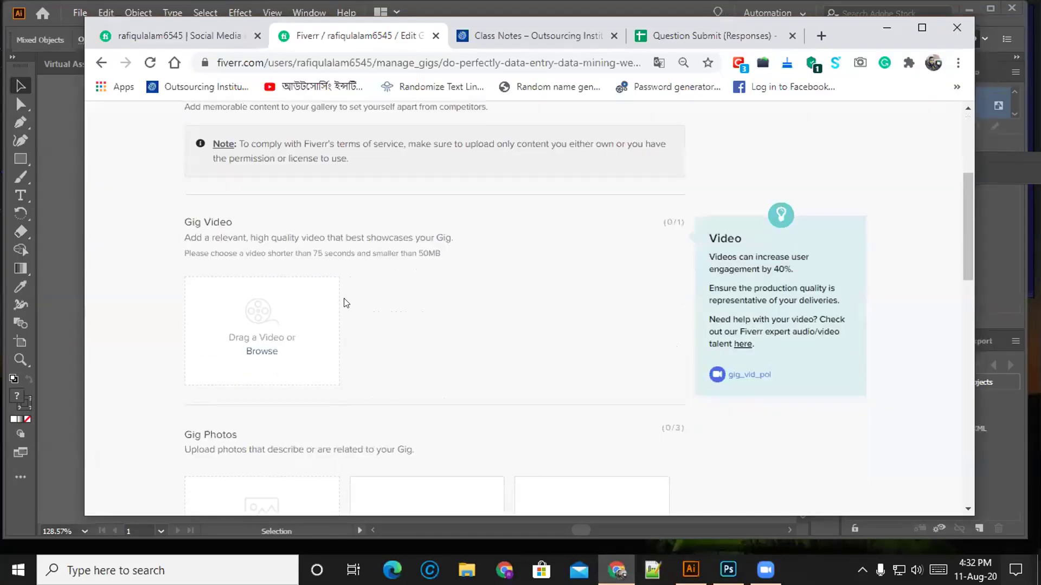
pyautogui.scroll(-1, 301, 407)
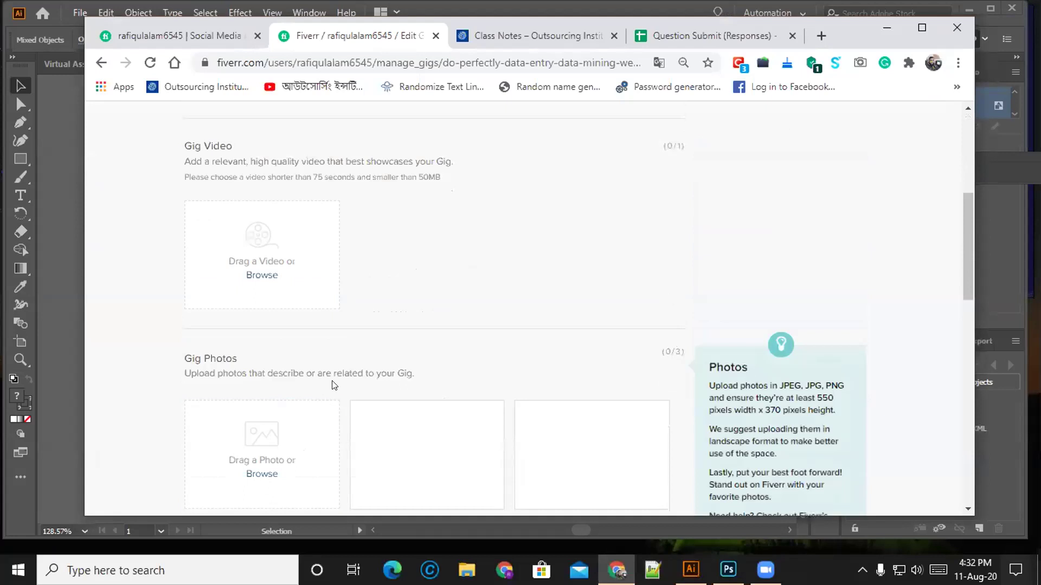
pyautogui.scroll(-2, 334, 385)
pyautogui.click(262, 322)
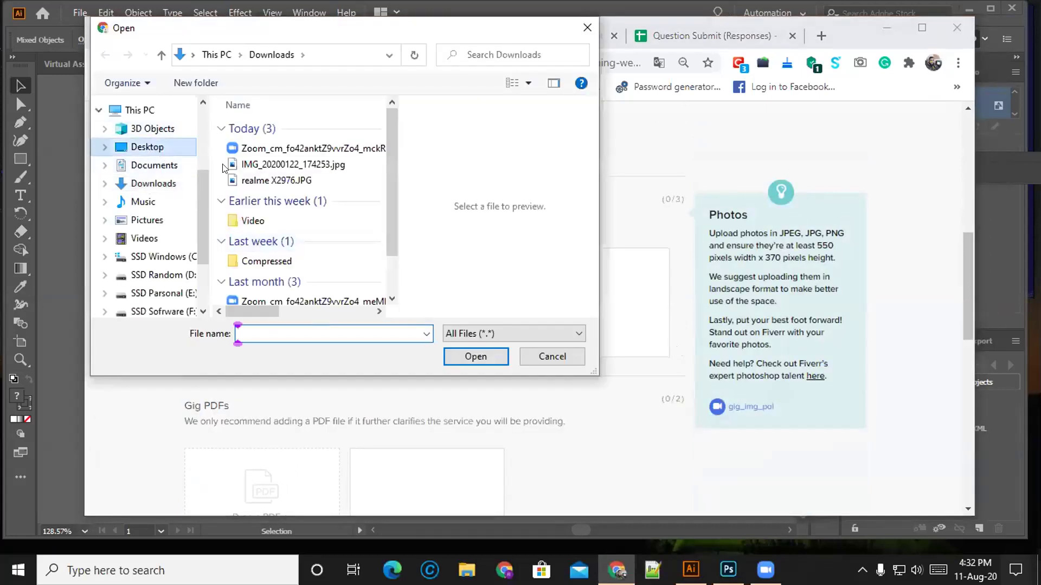
pyautogui.moveTo(392, 173); pyautogui.dragTo(386, 276)
pyautogui.click(343, 246)
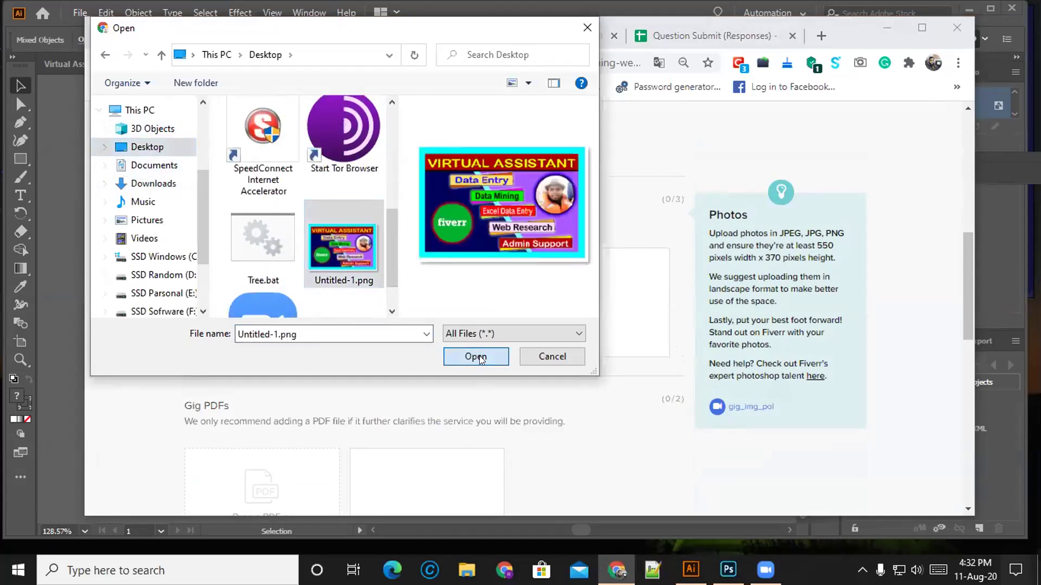
pyautogui.click(476, 357)
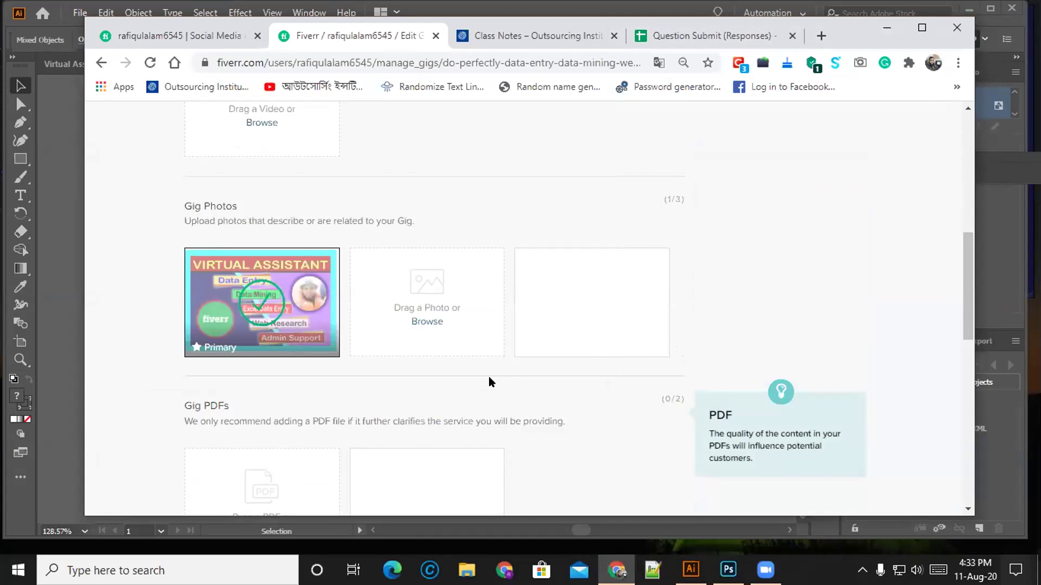
pyautogui.scroll(-3, 490, 382)
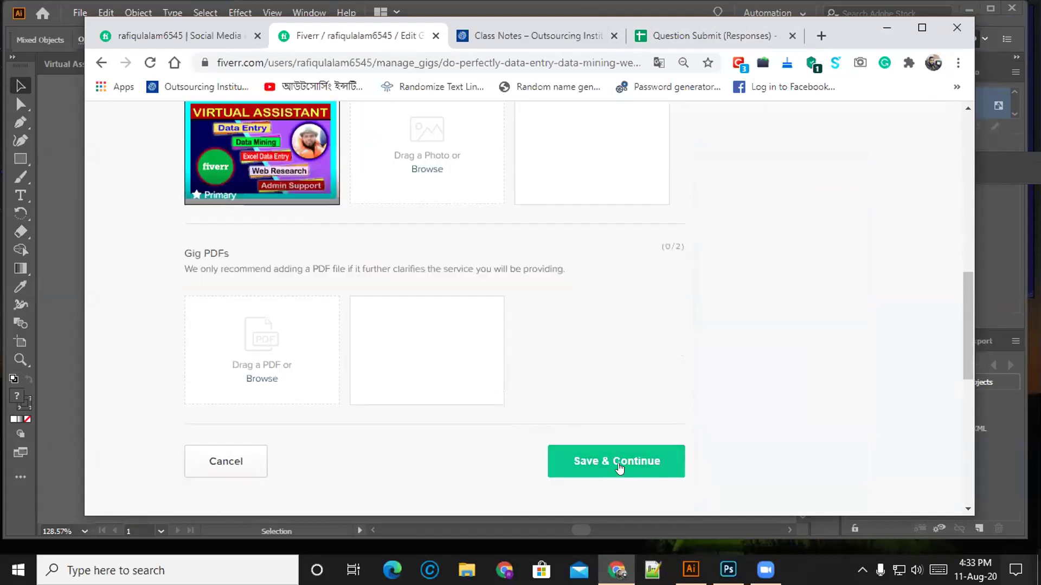
pyautogui.click(620, 462)
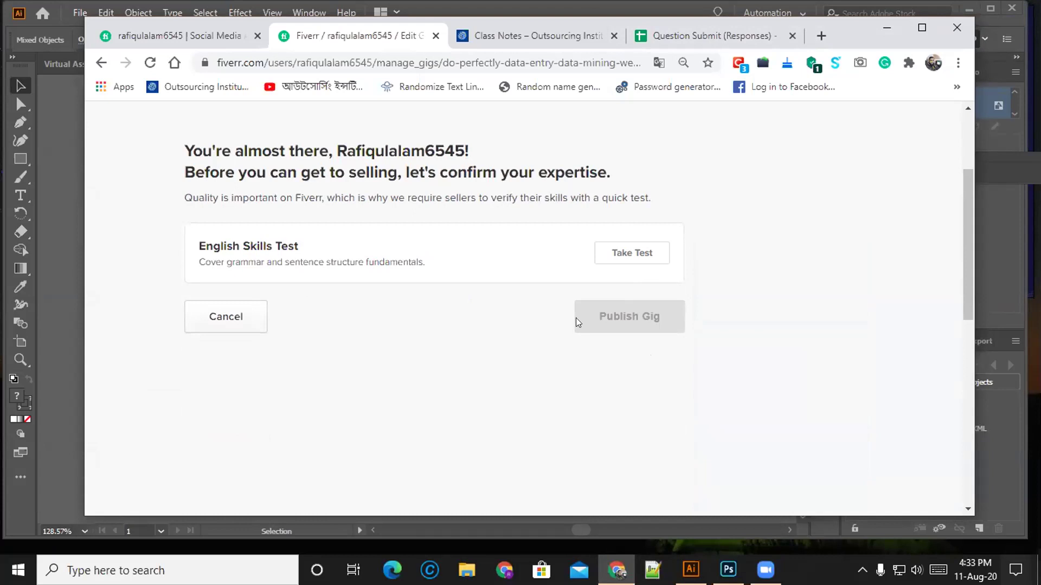
# On Overview, pick Programming & Tech > Data Analysis & Reports as the category and save
pyautogui.click(911, 30)
pyautogui.scroll(3, 472, 387)
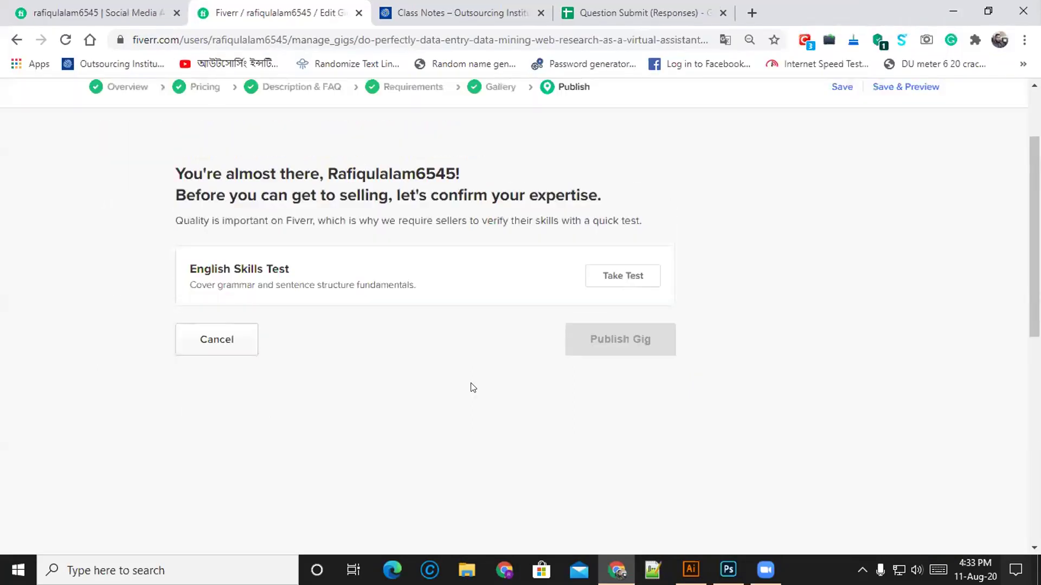
pyautogui.click(126, 187)
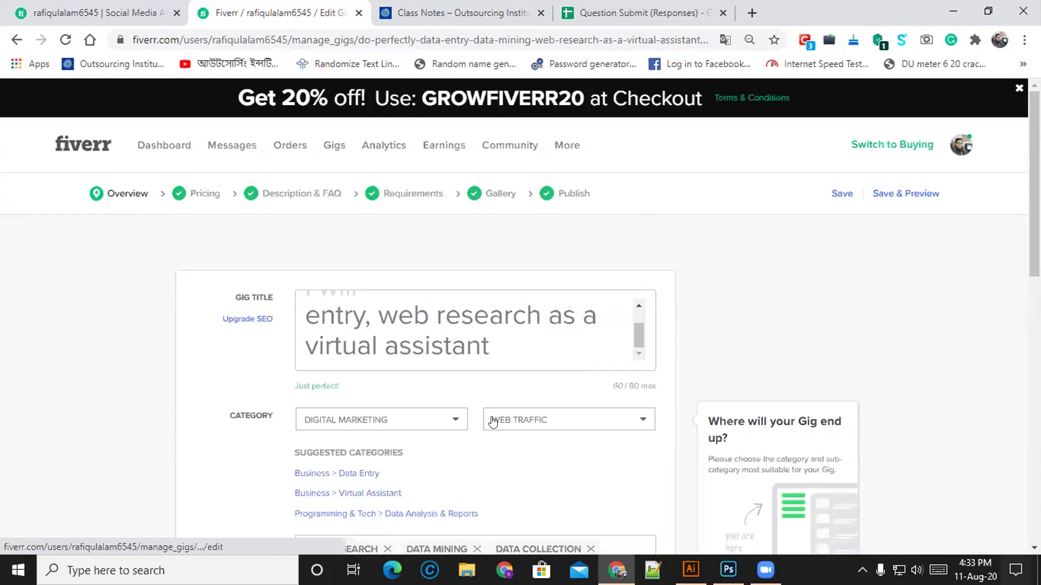
pyautogui.click(528, 418)
pyautogui.scroll(-2, 558, 481)
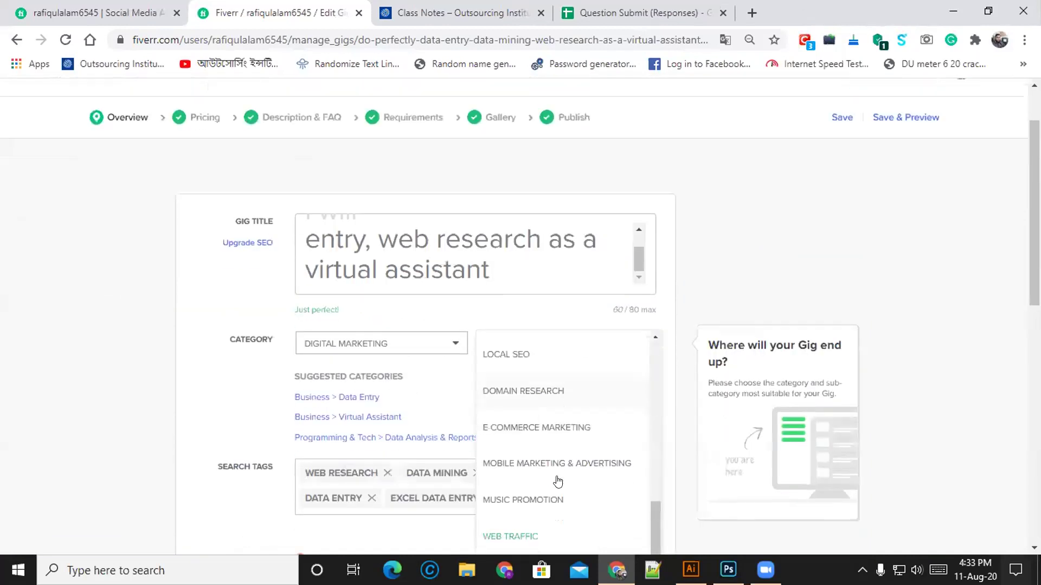
pyautogui.scroll(-2, 558, 480)
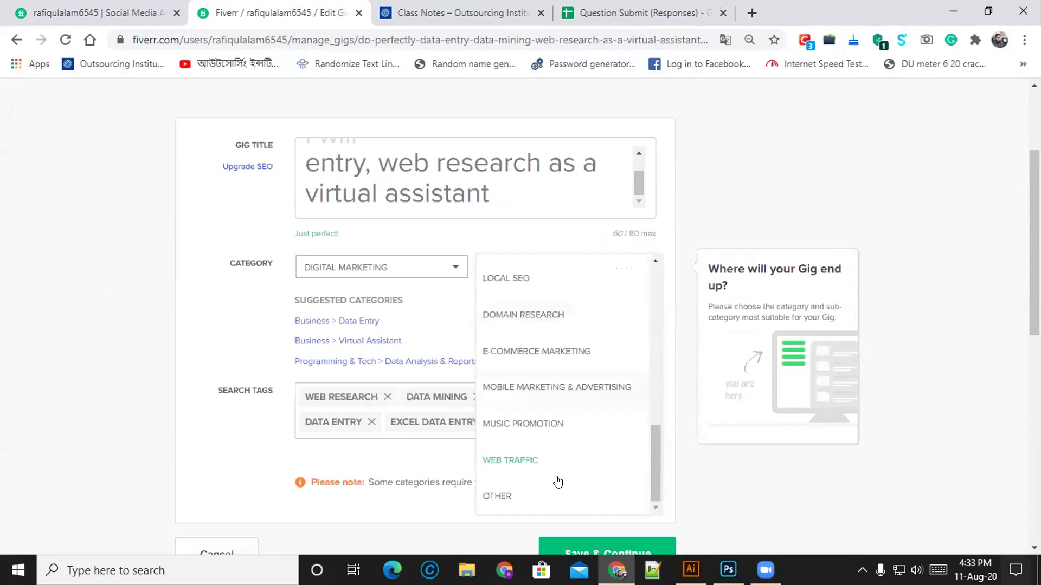
pyautogui.scroll(7, 532, 442)
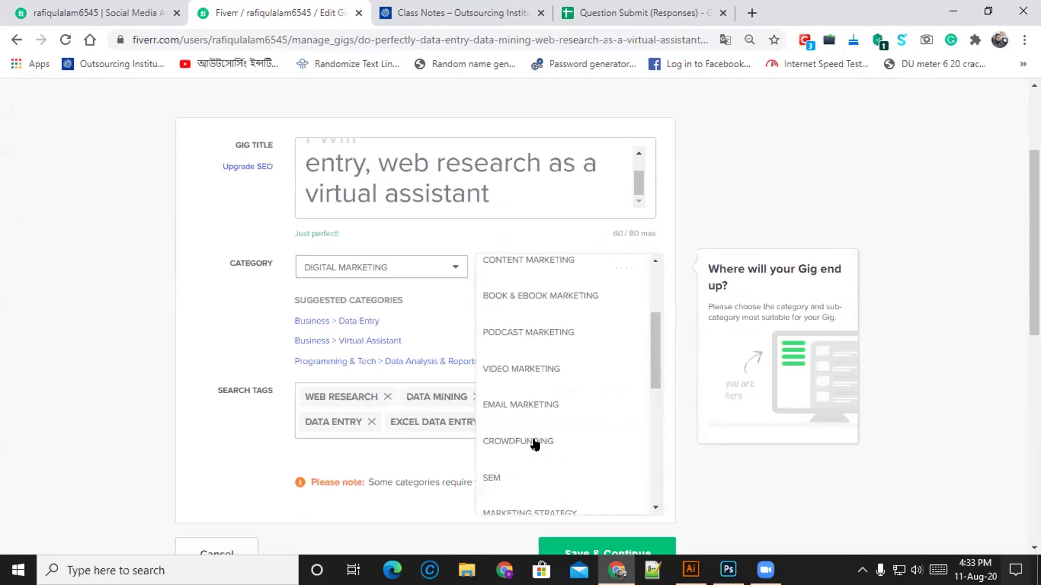
pyautogui.scroll(6, 533, 443)
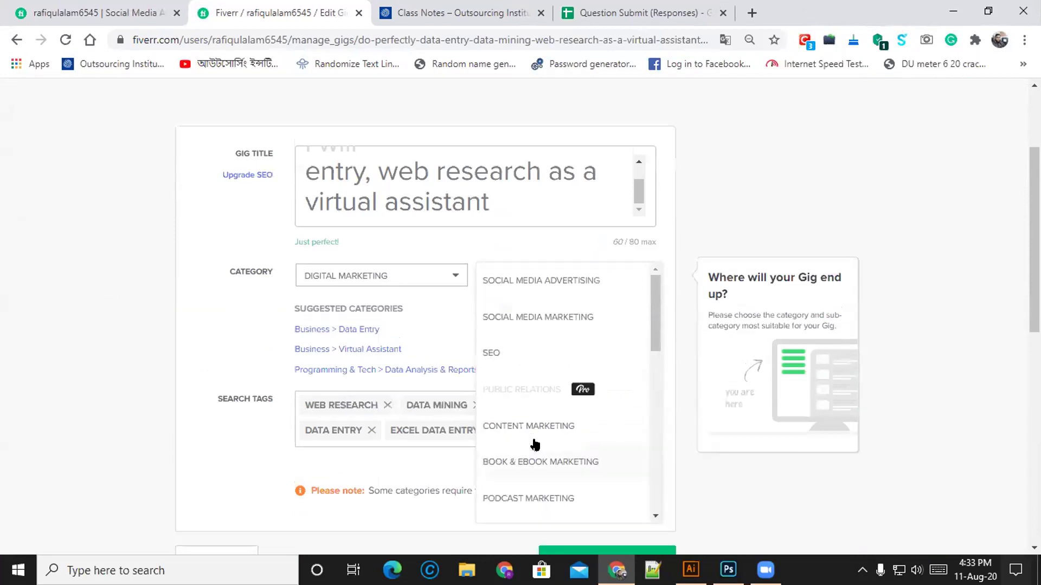
pyautogui.scroll(-5, 534, 445)
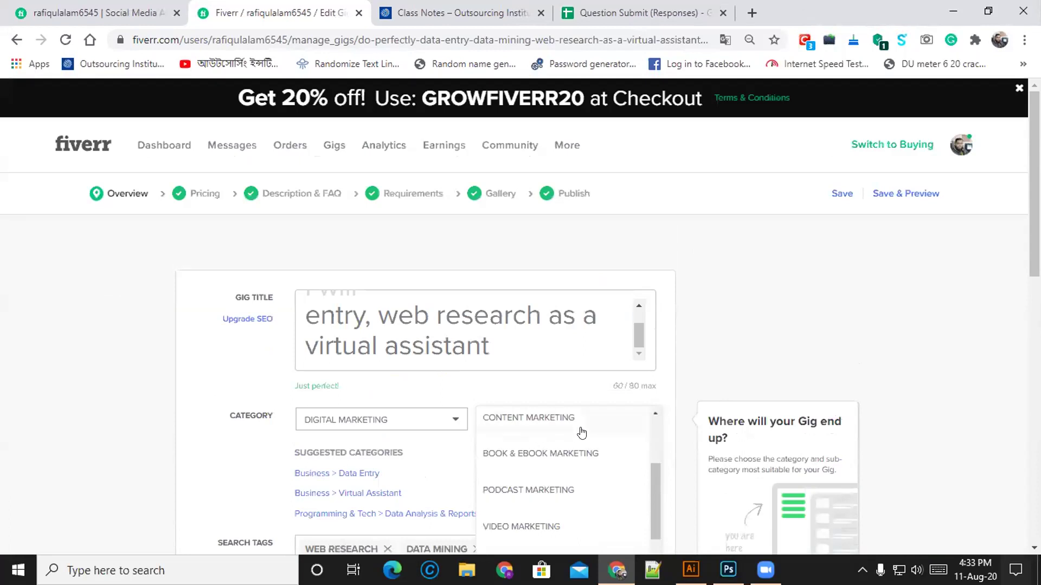
pyautogui.scroll(-3, 668, 447)
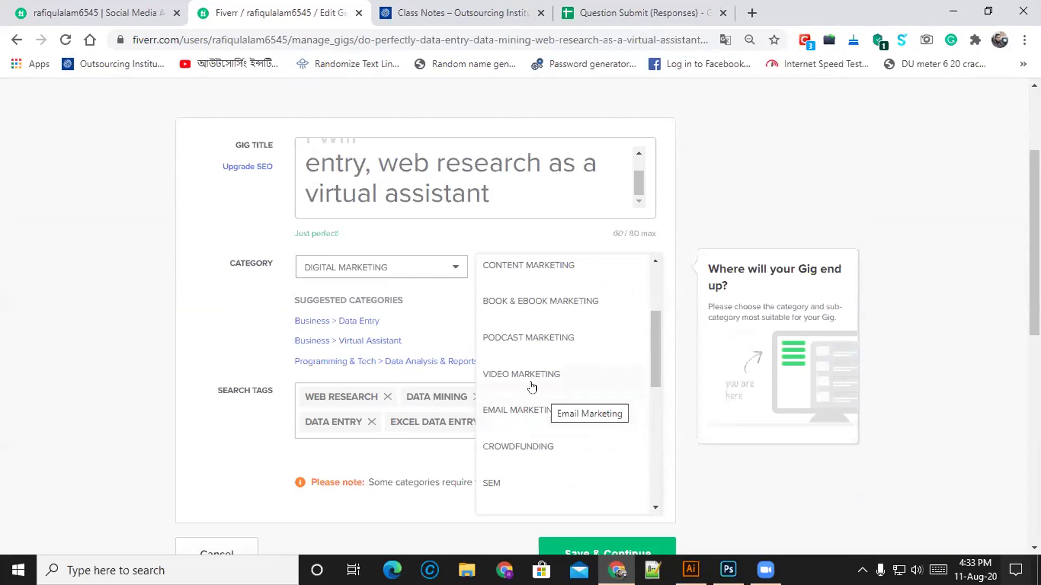
pyautogui.click(420, 360)
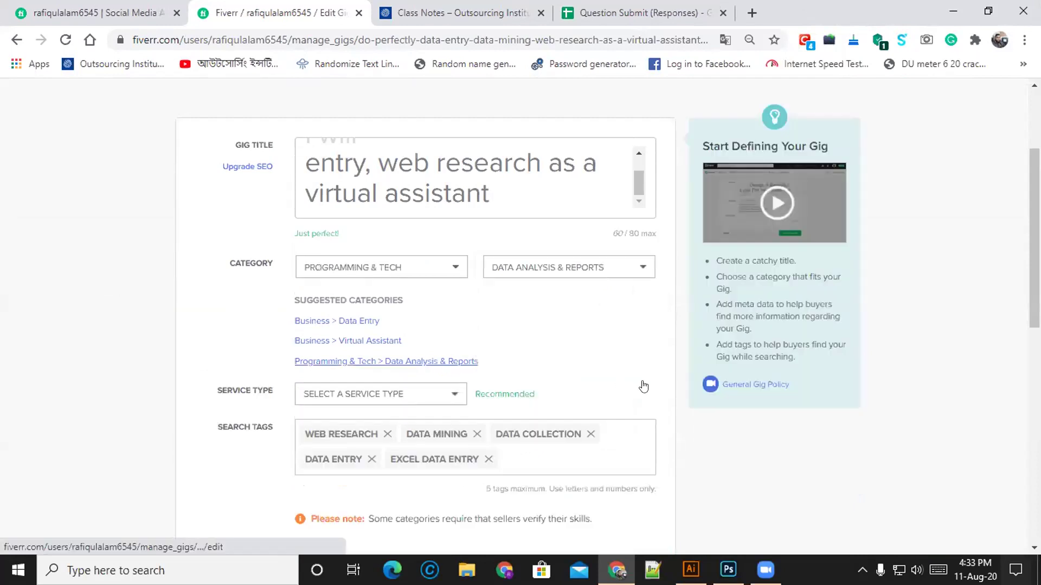
pyautogui.scroll(-10, 592, 411)
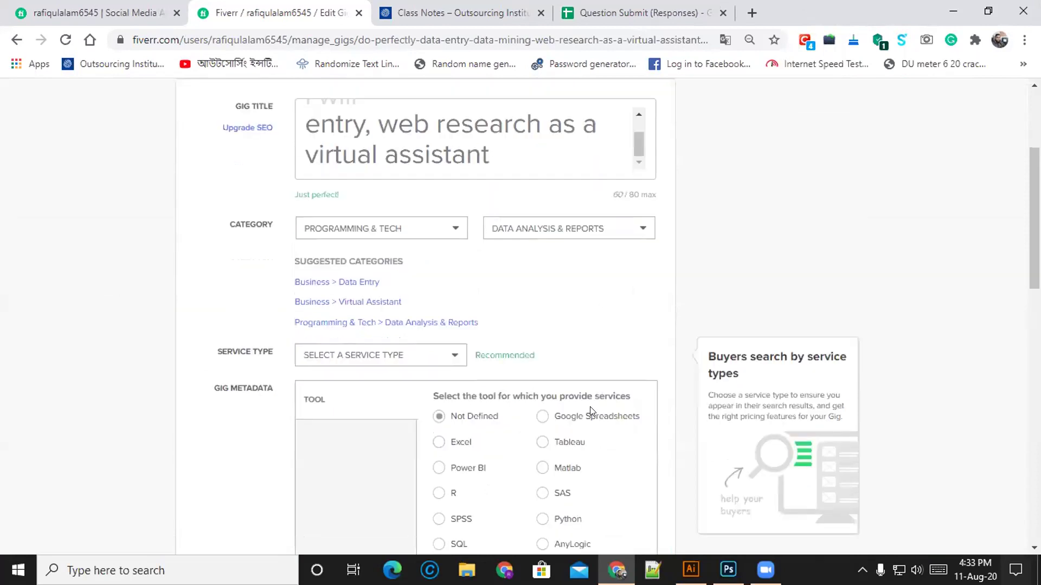
pyautogui.scroll(-1, 592, 411)
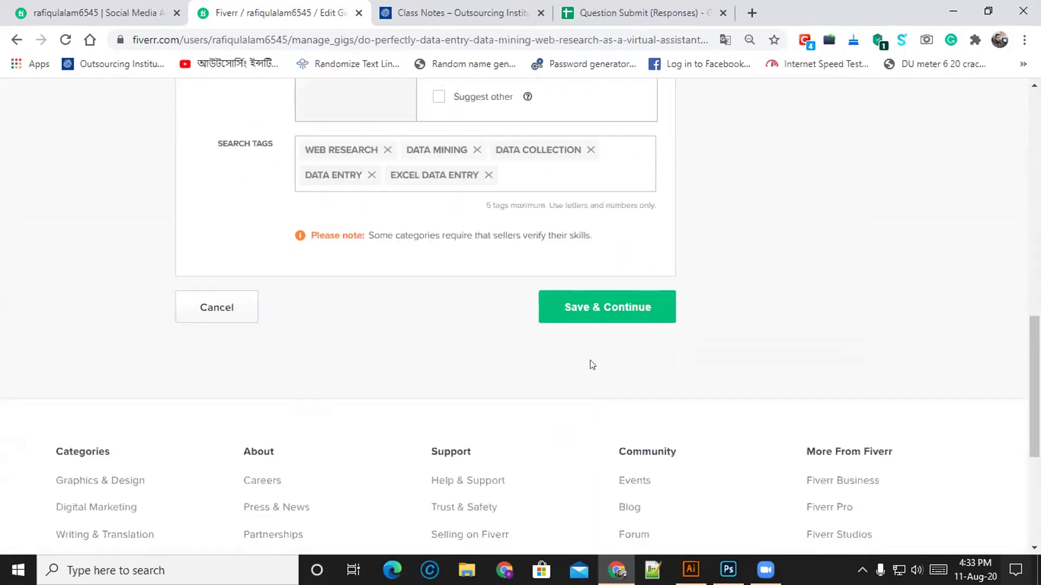
pyautogui.click(589, 301)
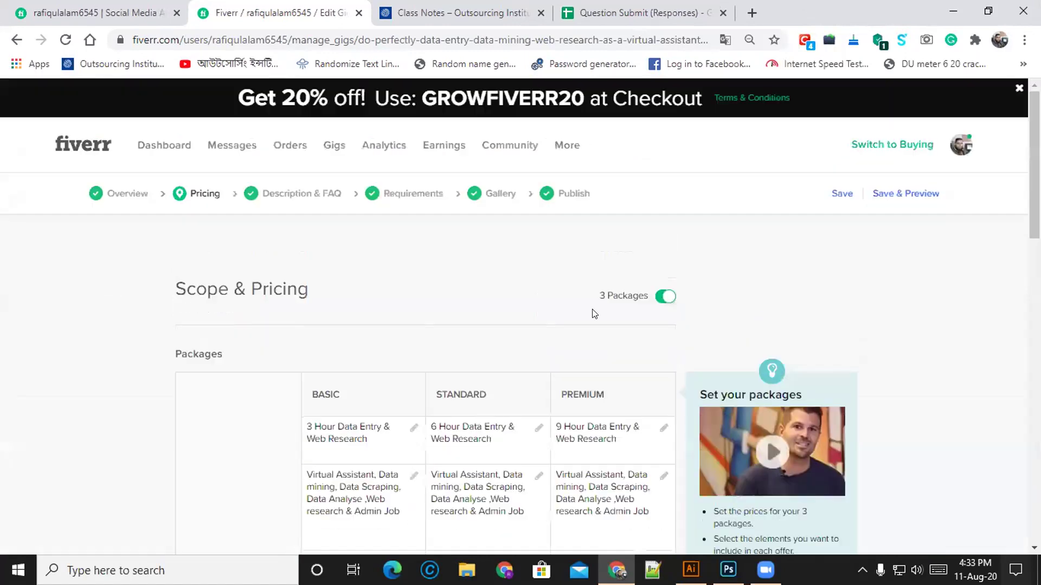
# Save the Pricing, Description & FAQ and Requirements steps in turn
pyautogui.scroll(-8, 594, 313)
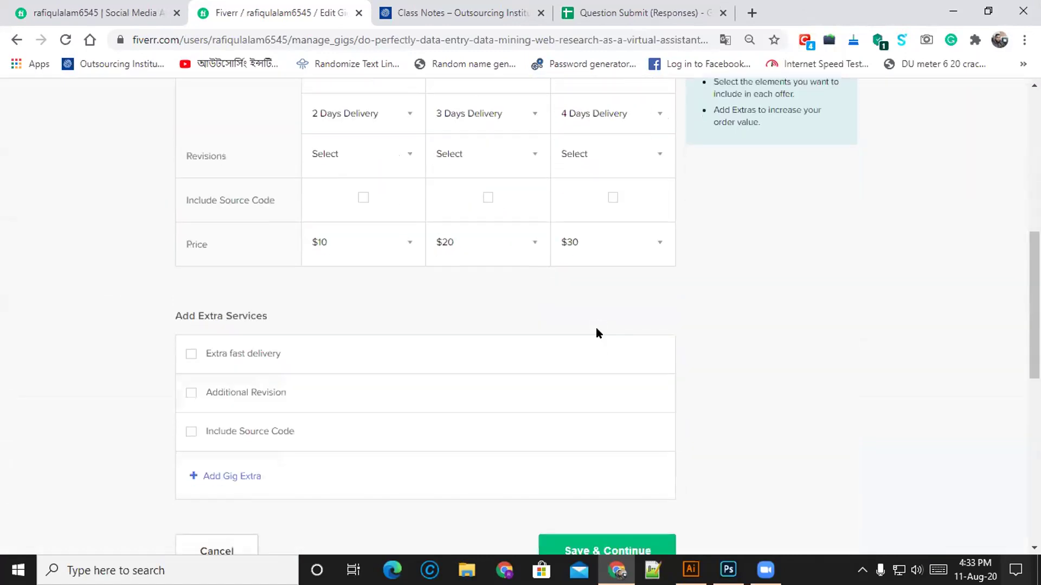
pyautogui.click(592, 542)
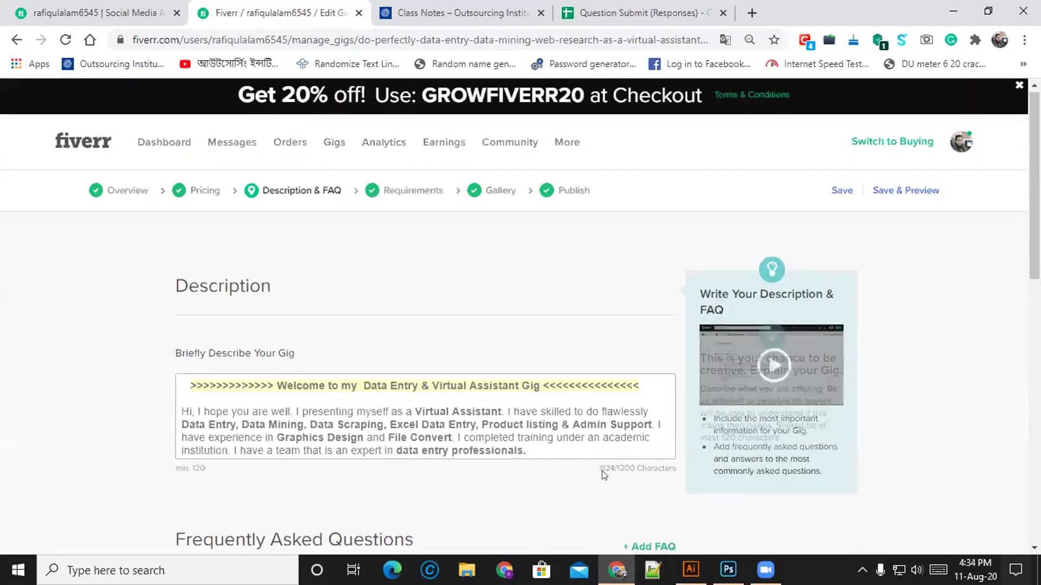
pyautogui.scroll(-1, 602, 471)
pyautogui.scroll(-1, 605, 475)
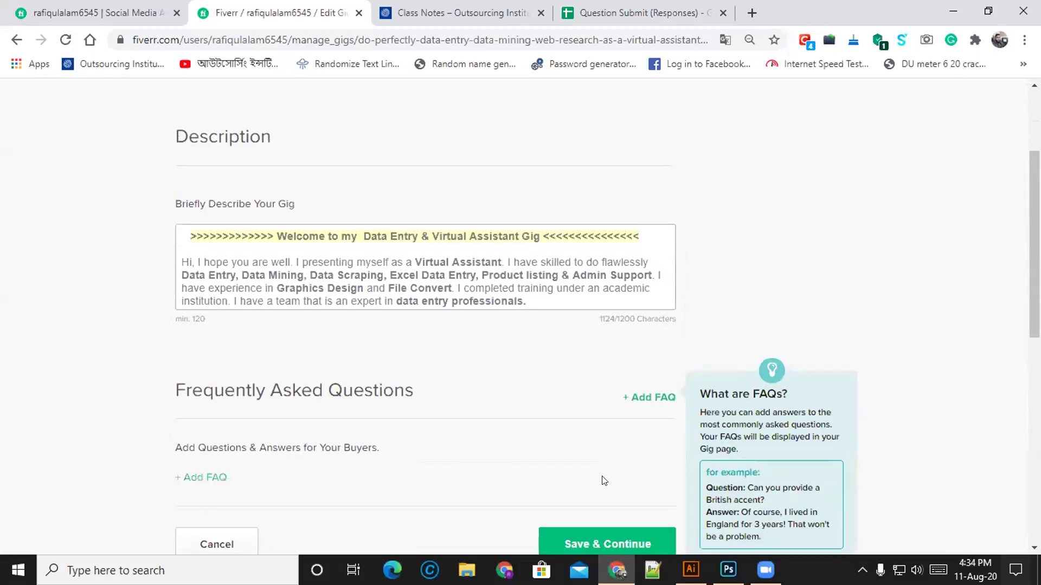
pyautogui.click(592, 542)
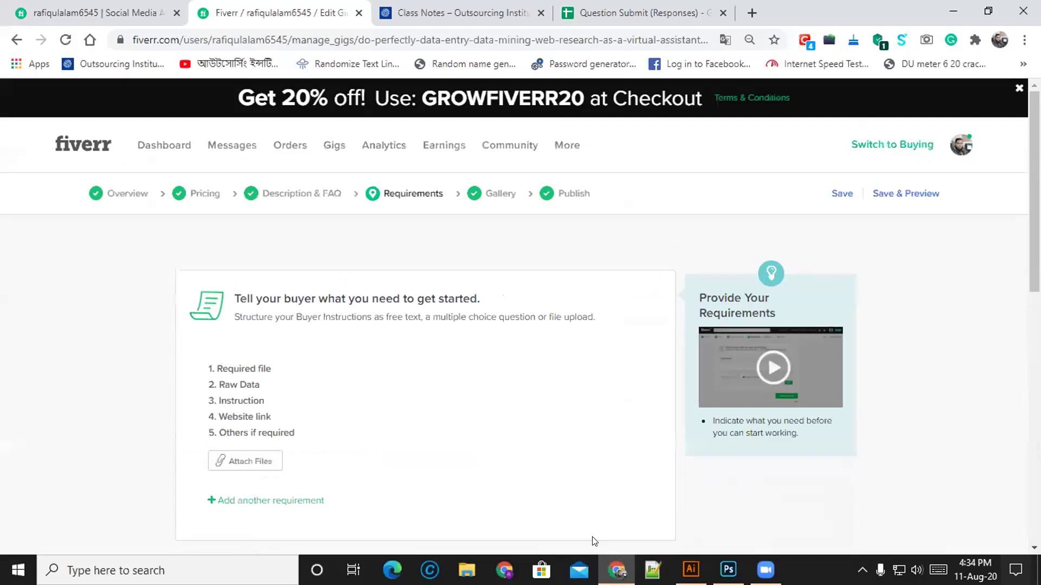
pyautogui.scroll(-4, 594, 541)
pyautogui.click(597, 340)
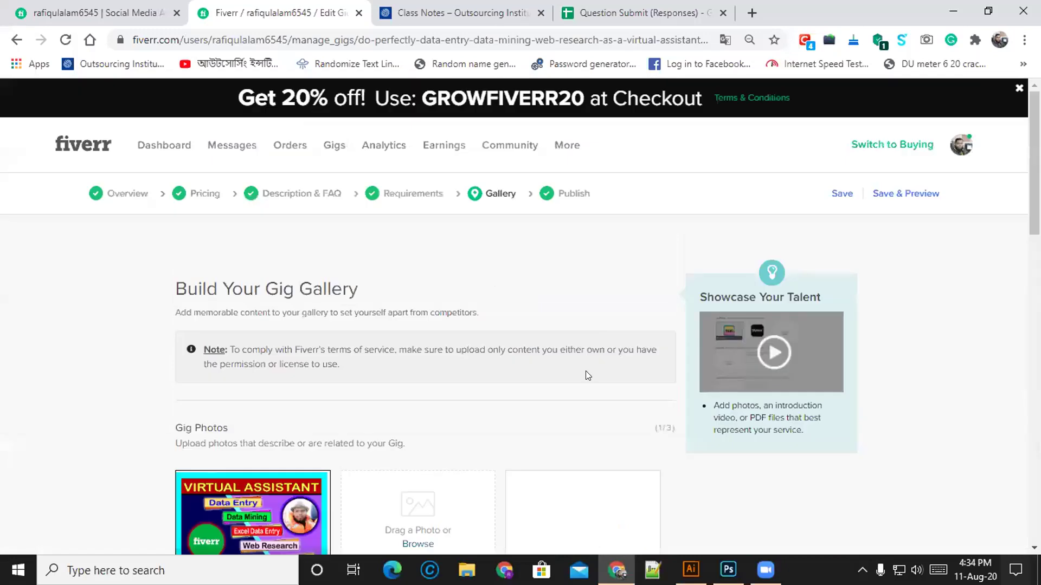
# Save the Gallery step, then return to the gig's Overview step
pyautogui.scroll(-5, 585, 372)
pyautogui.scroll(-1, 616, 466)
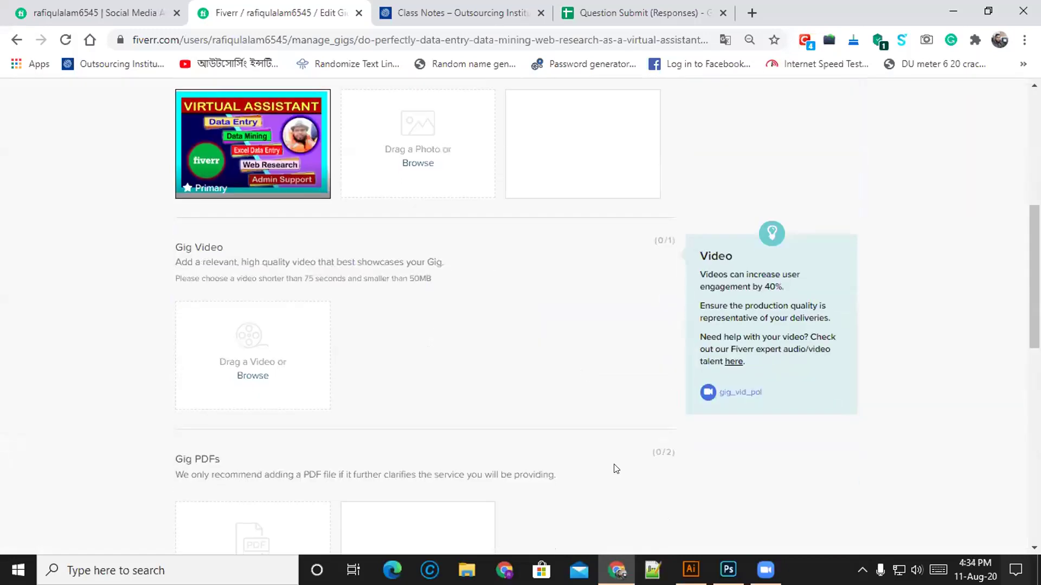
pyautogui.scroll(-2, 612, 498)
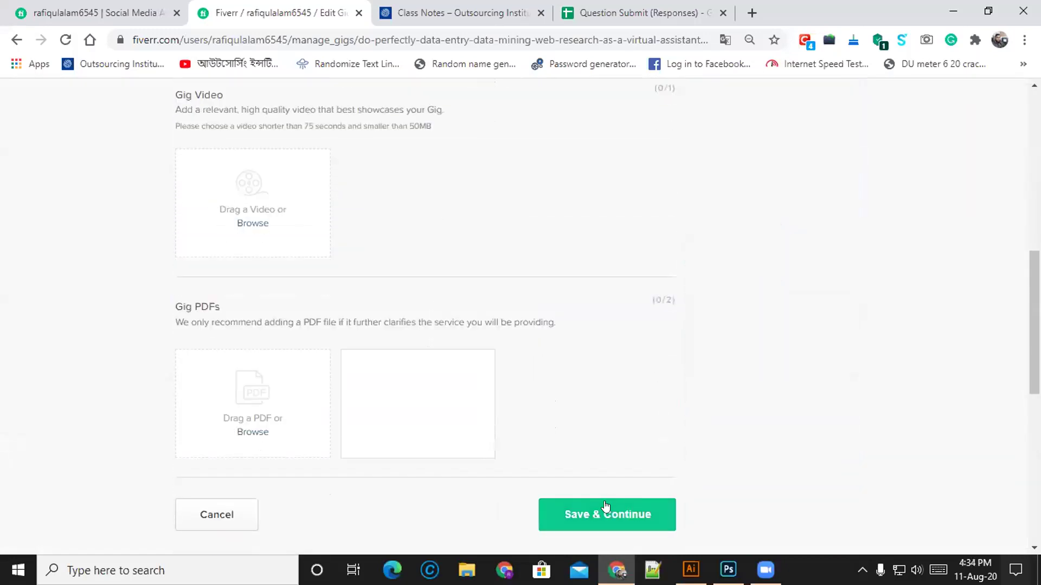
pyautogui.click(591, 507)
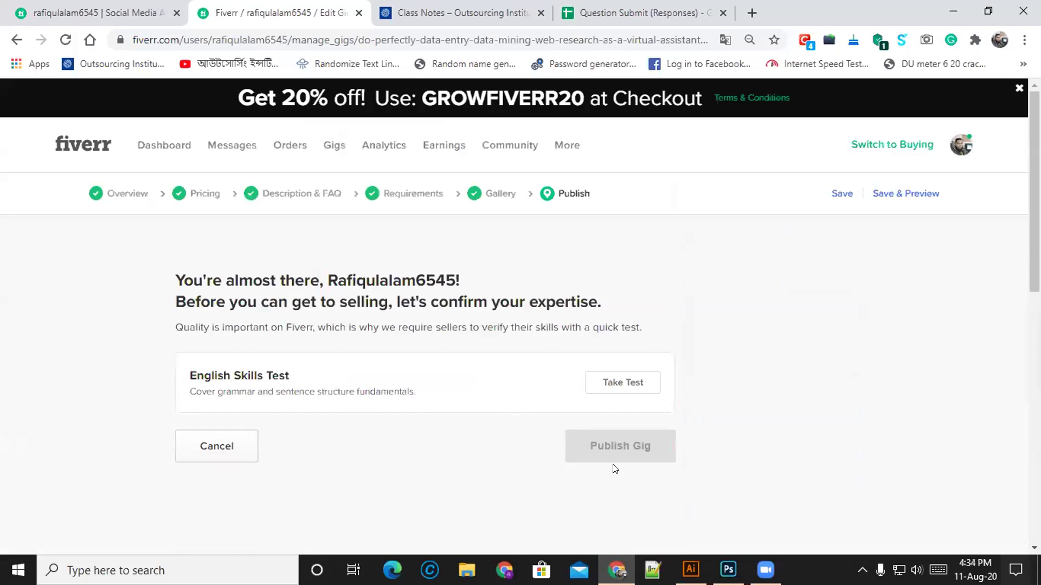
pyautogui.click(110, 199)
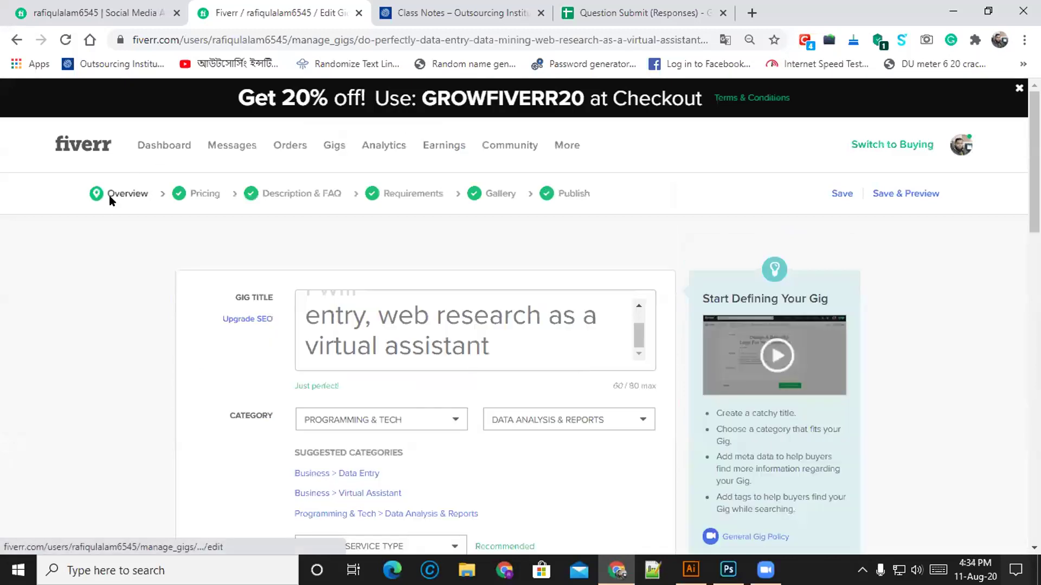
pyautogui.click(432, 420)
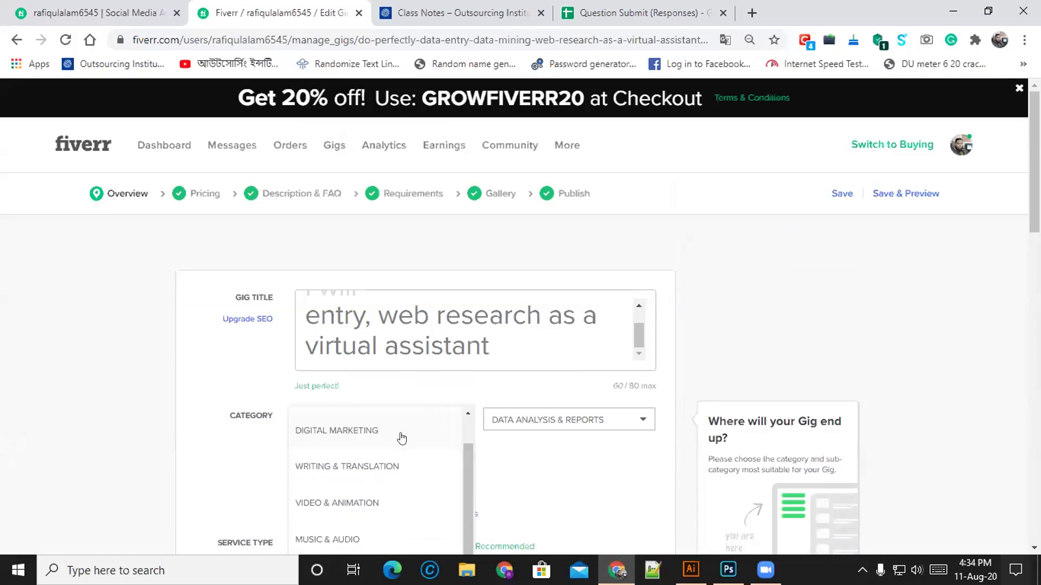
# File the gig under Digital Marketing > Email Marketing with MailChimp ticked, and save the overview
pyautogui.click(366, 426)
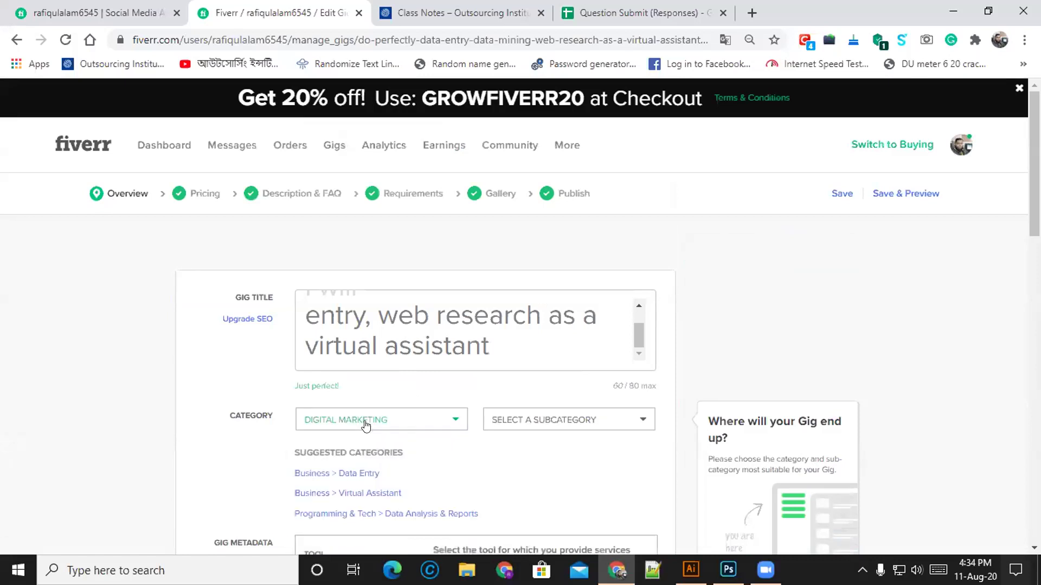
pyautogui.click(592, 428)
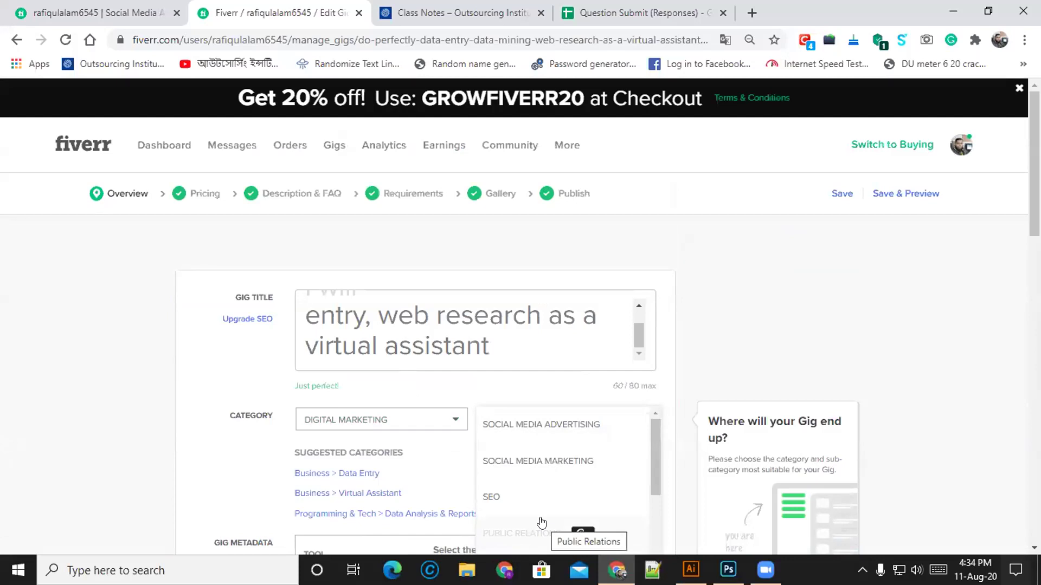
pyautogui.scroll(-4, 544, 521)
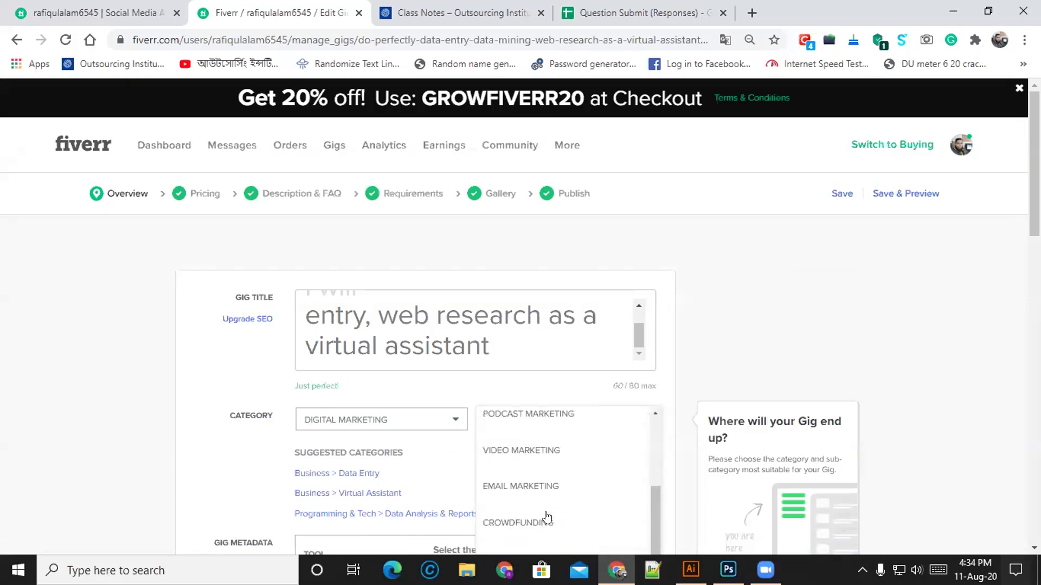
pyautogui.click(532, 485)
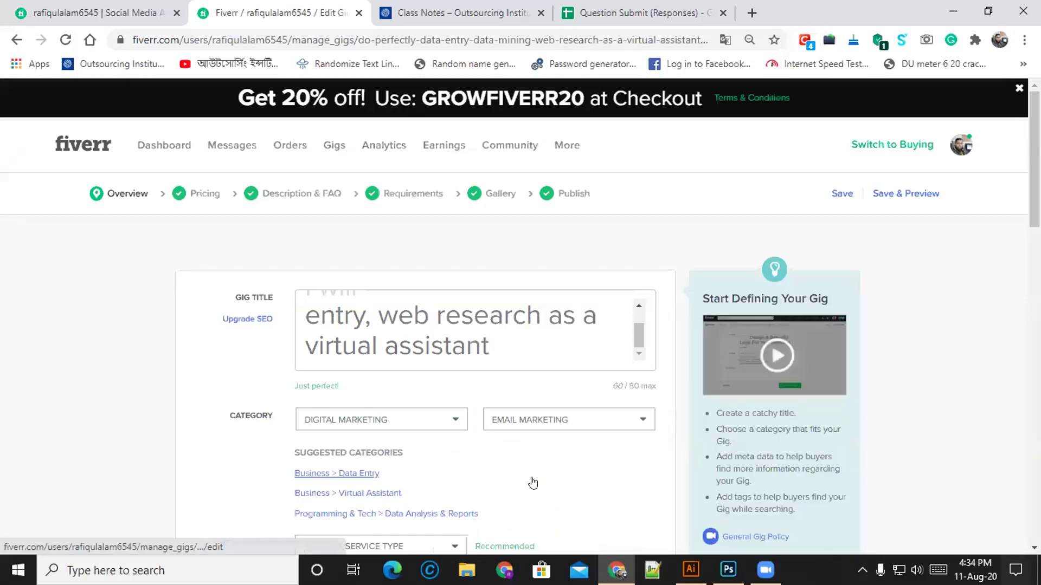
pyautogui.scroll(-7, 533, 482)
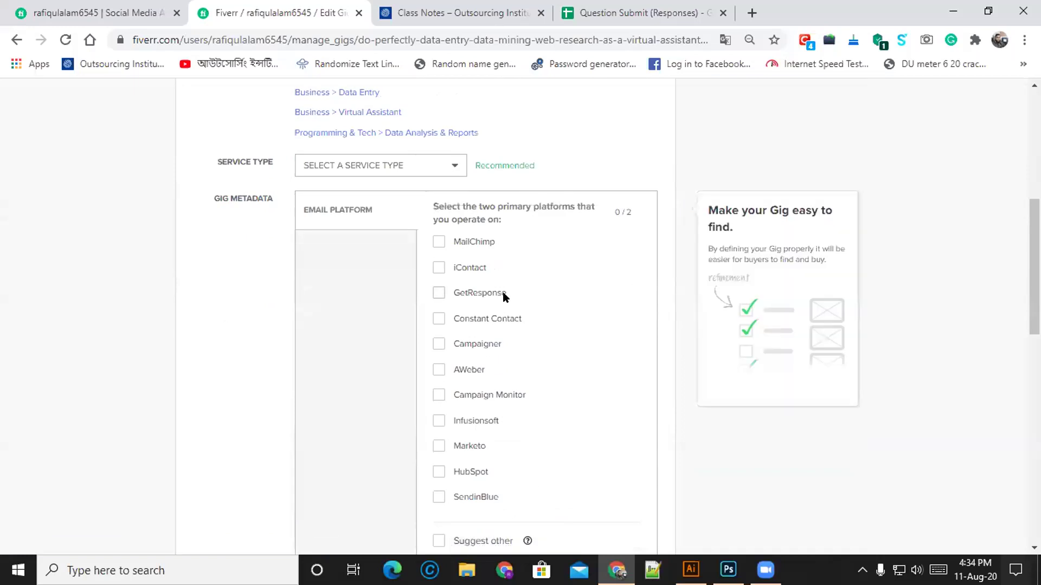
pyautogui.click(462, 250)
pyautogui.scroll(-7, 526, 387)
pyautogui.click(615, 358)
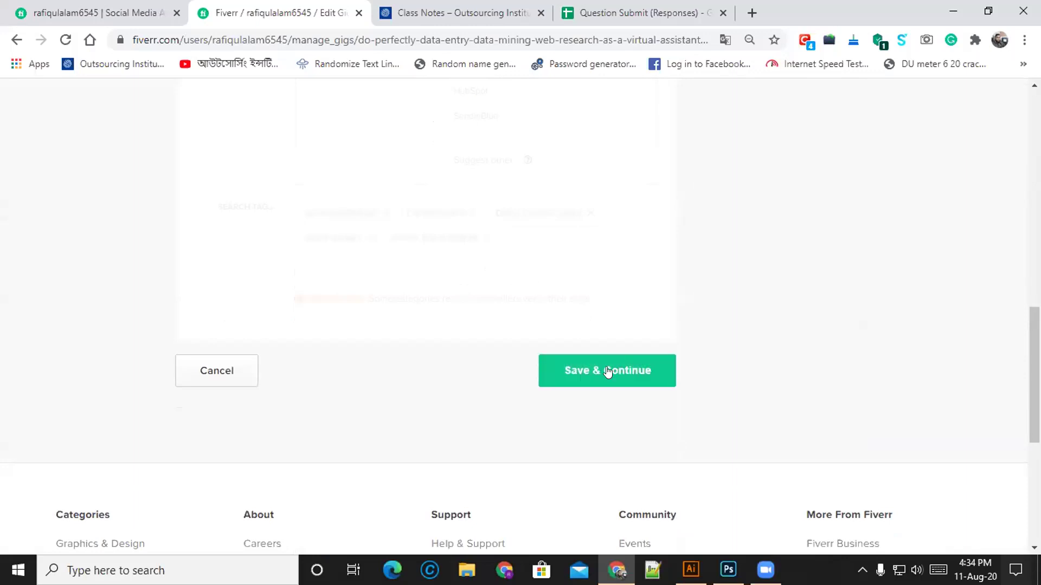
pyautogui.scroll(-15, 621, 387)
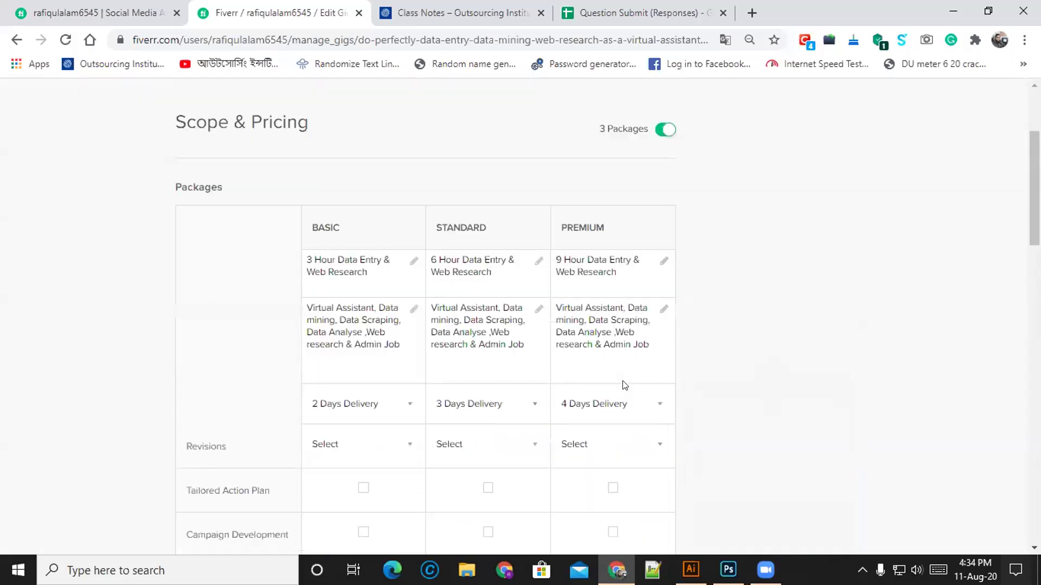
# Save Pricing, Description & FAQ, Requirements and Gallery one after another until Publish appears
pyautogui.scroll(-5, 623, 385)
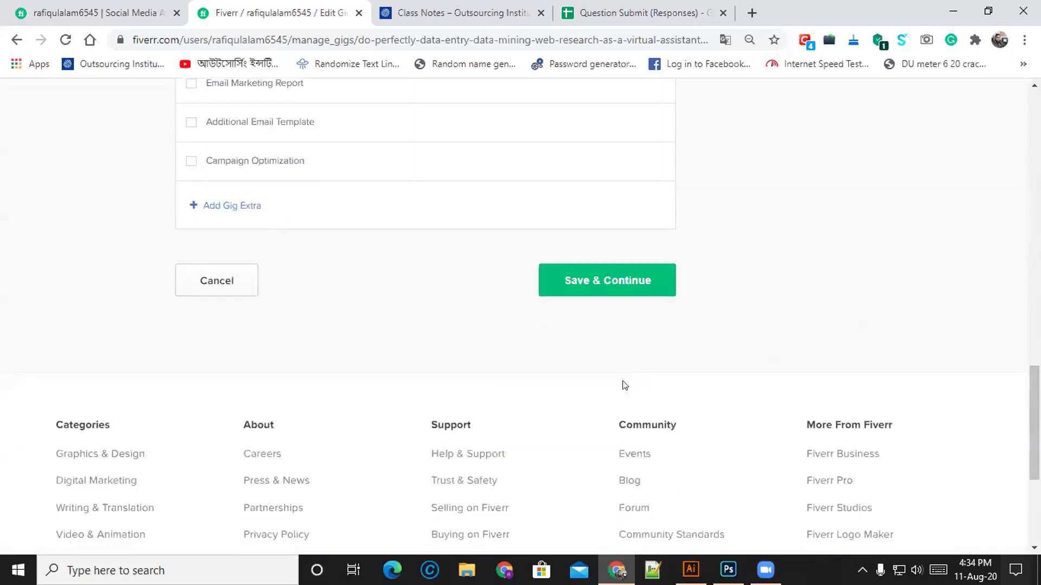
pyautogui.click(599, 193)
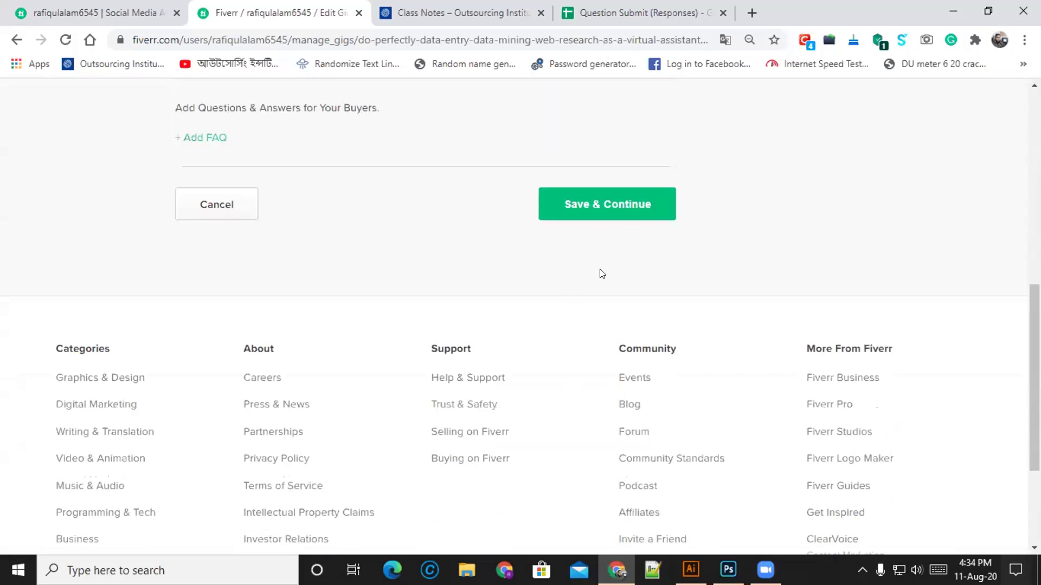
pyautogui.scroll(-7, 602, 274)
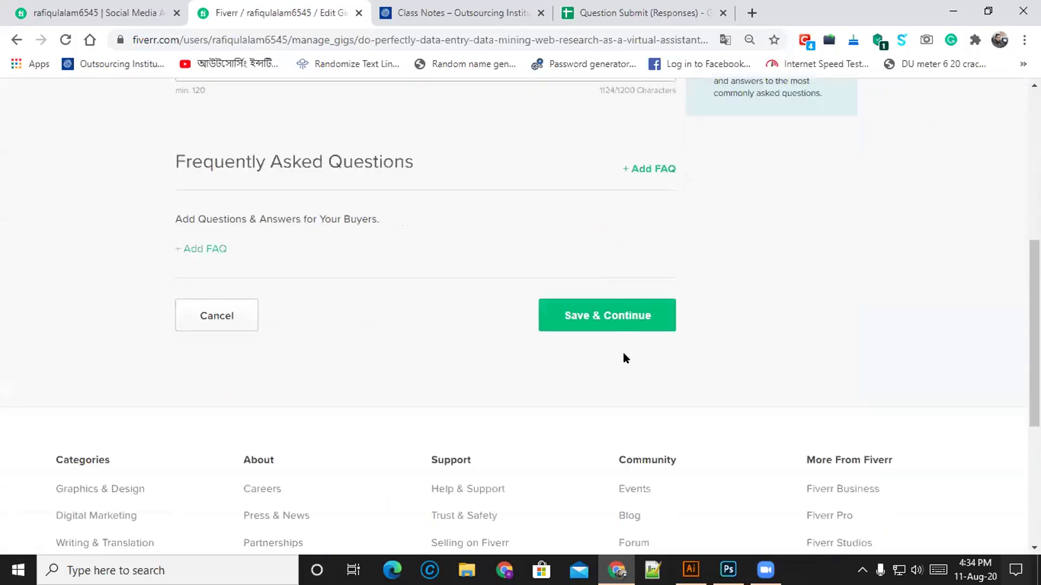
pyautogui.click(597, 314)
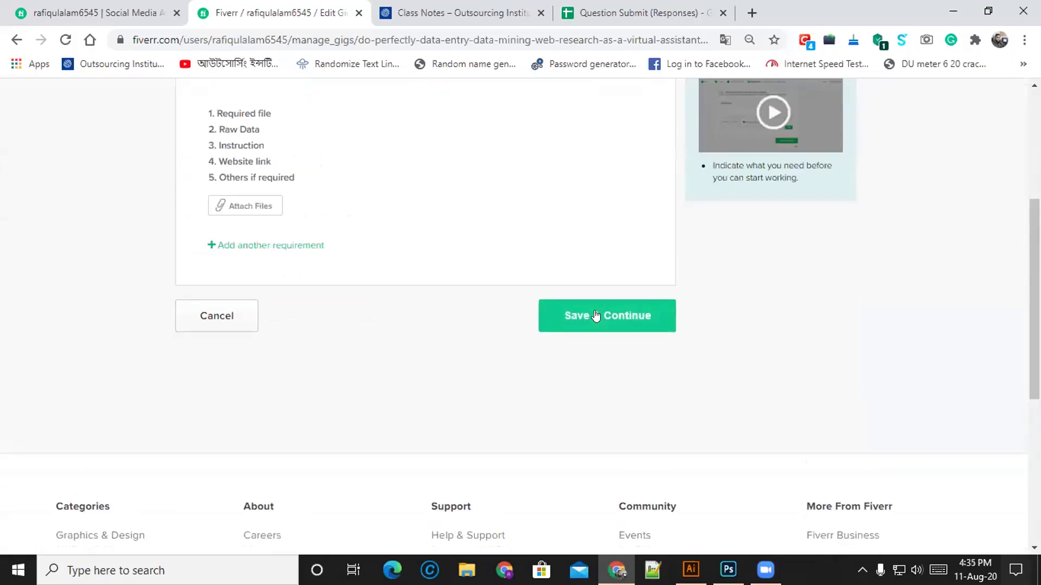
pyautogui.scroll(-7, 597, 313)
pyautogui.scroll(-2, 599, 308)
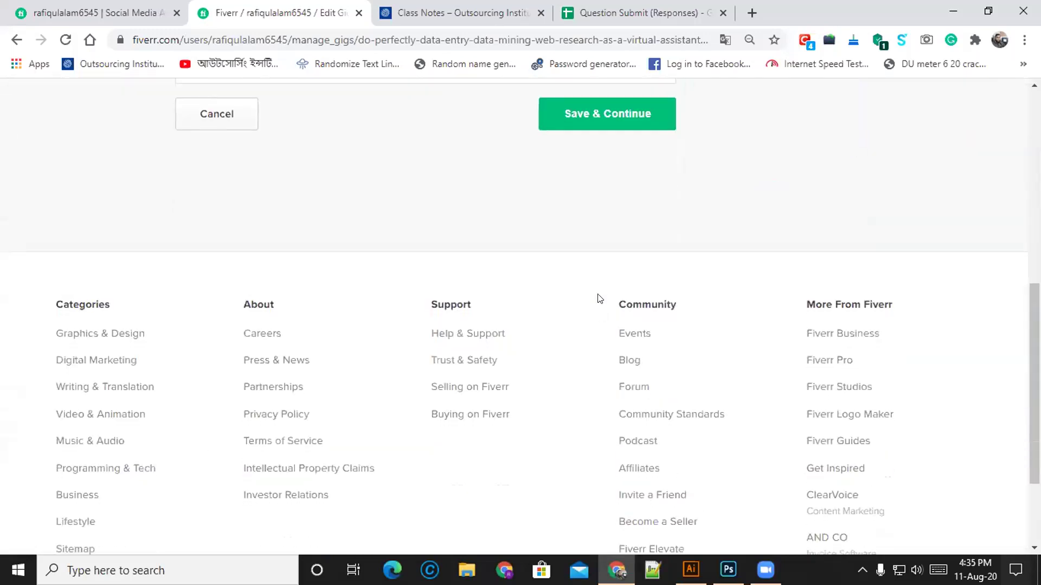
pyautogui.click(600, 111)
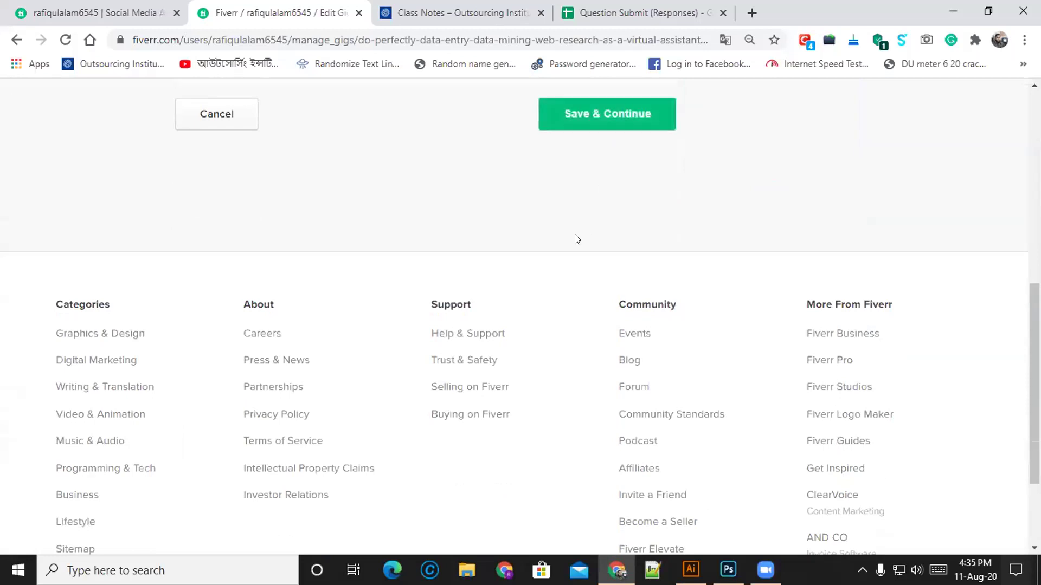
pyautogui.scroll(-10, 577, 239)
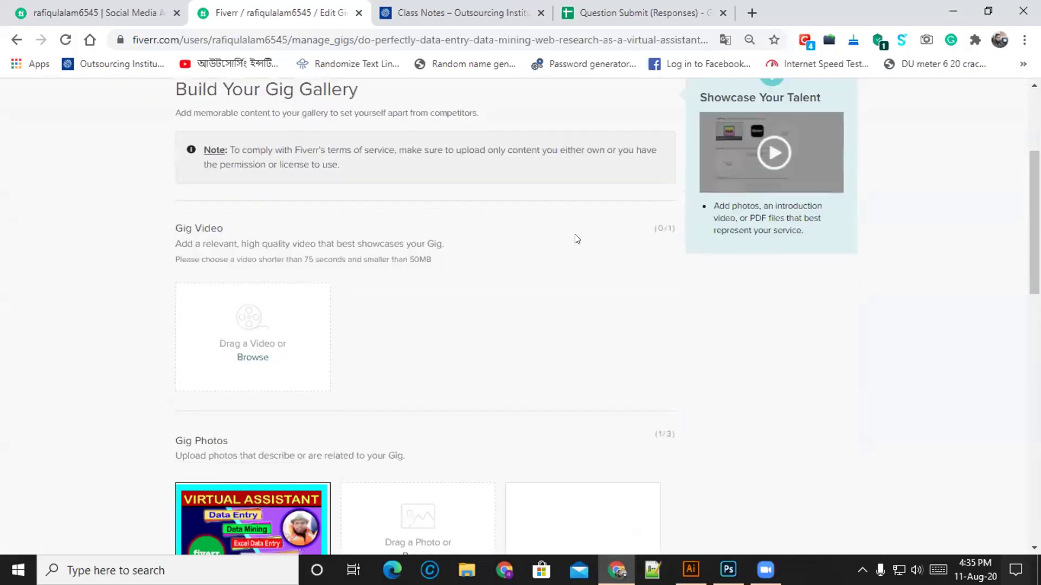
pyautogui.scroll(-3, 577, 239)
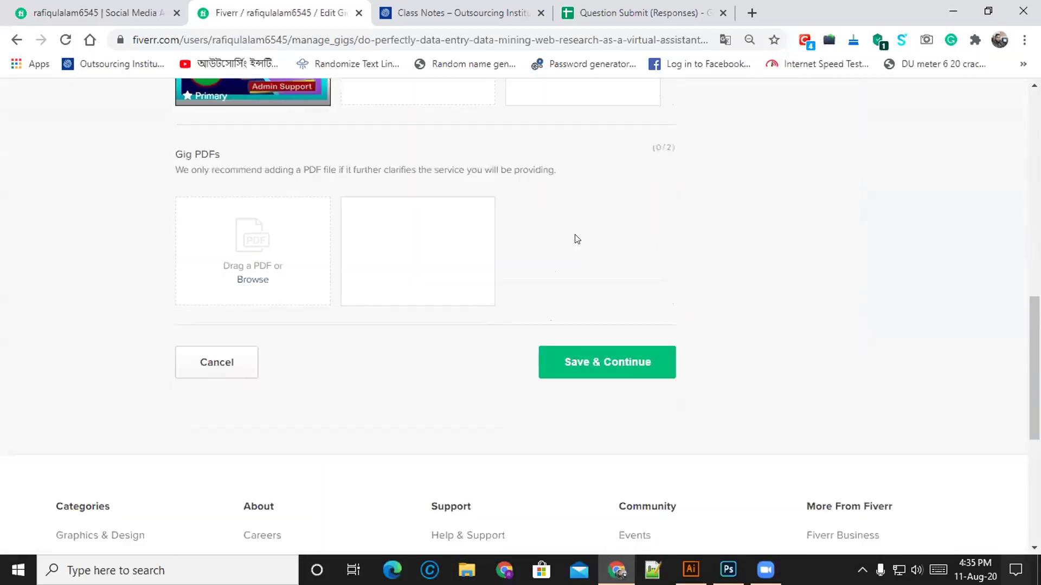
pyautogui.click(587, 355)
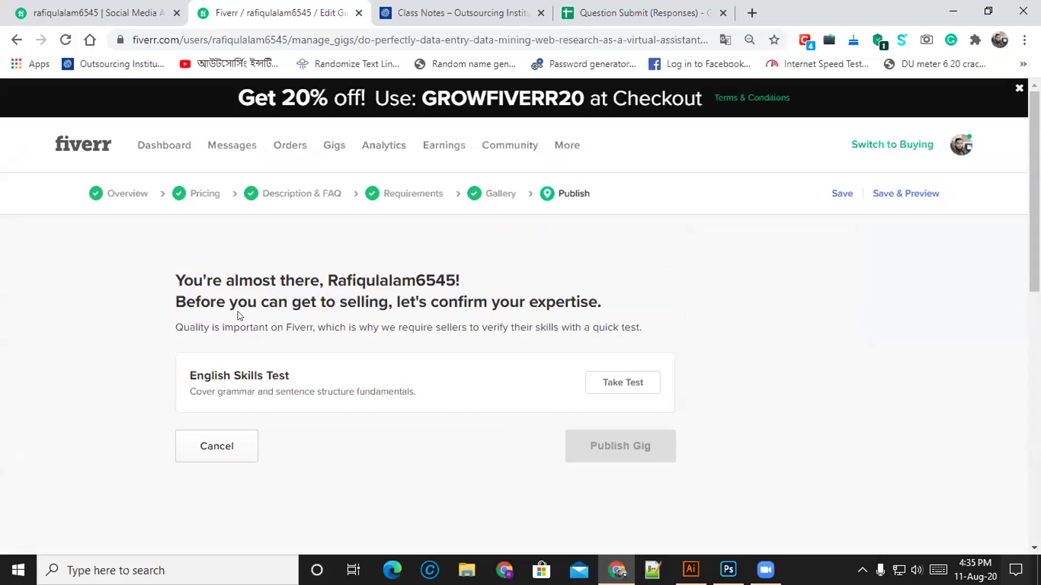
# Insert 'am' and 'have' into the description's first paragraph and save the Description & FAQ step
pyautogui.scroll(-2, 326, 336)
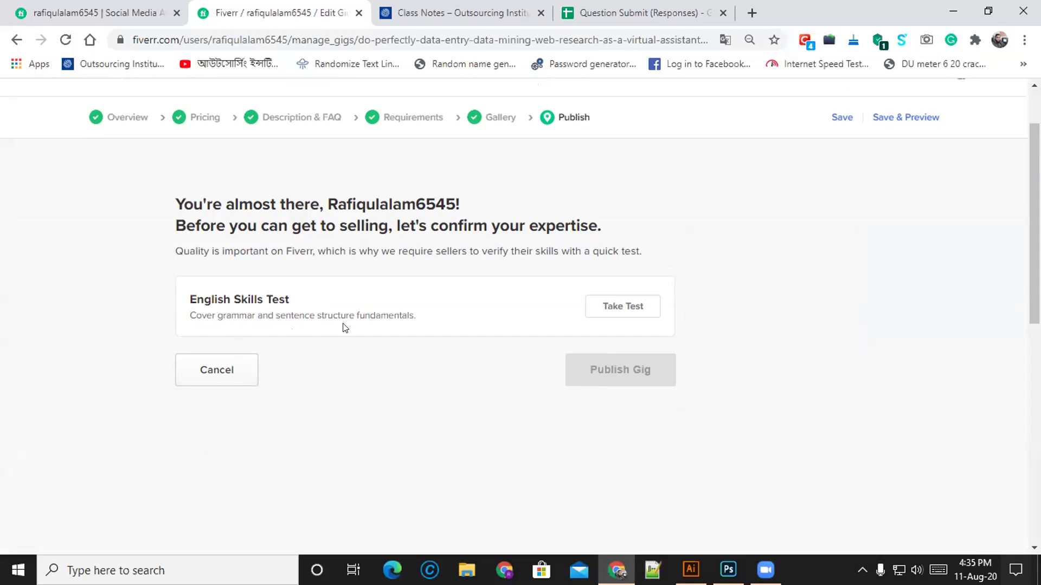
pyautogui.click(296, 117)
pyautogui.click(475, 436)
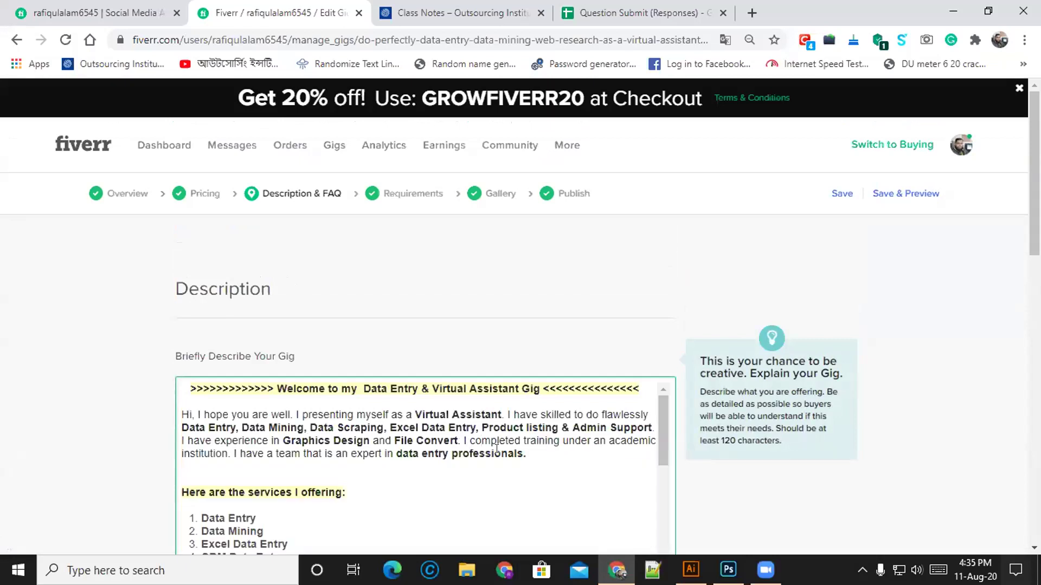
pyautogui.write('ha ')
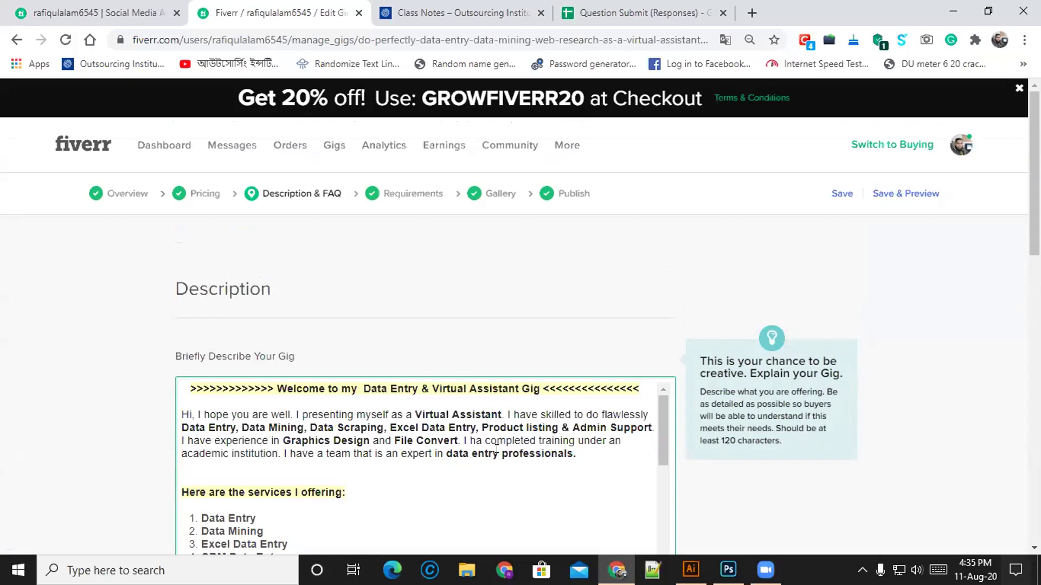
pyautogui.write('ve')
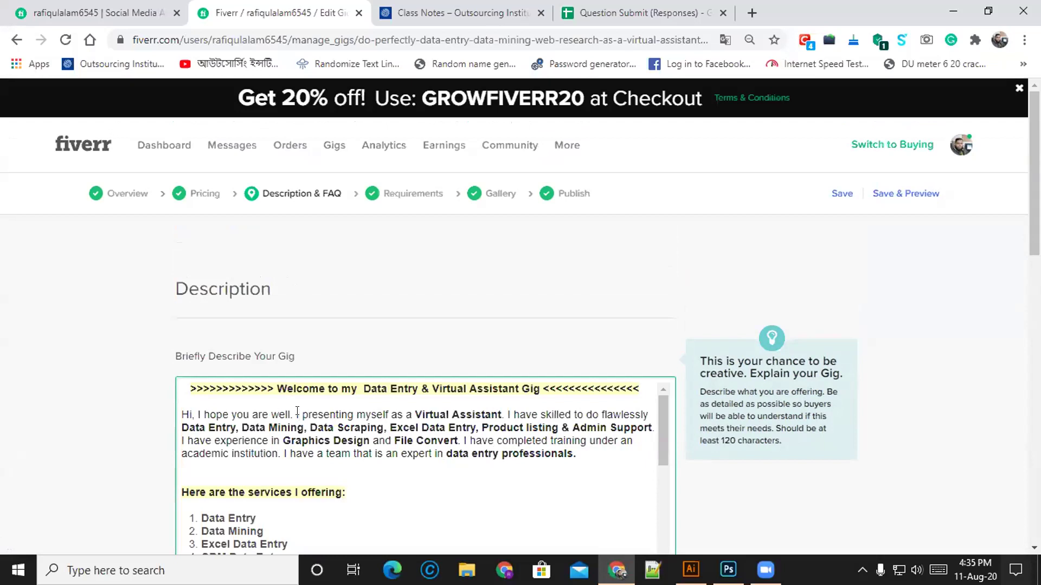
pyautogui.write('am')
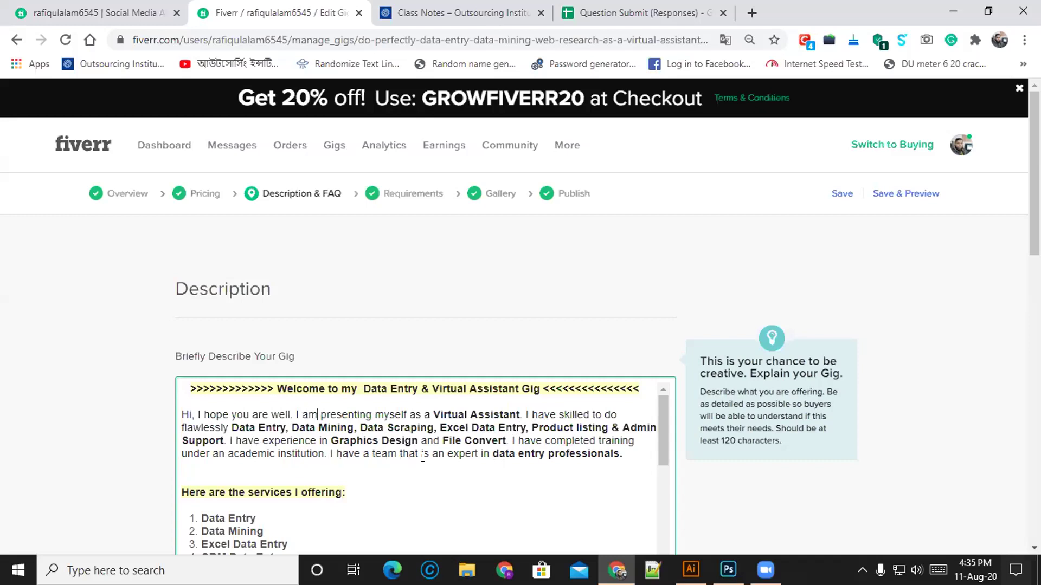
pyautogui.scroll(-5, 423, 456)
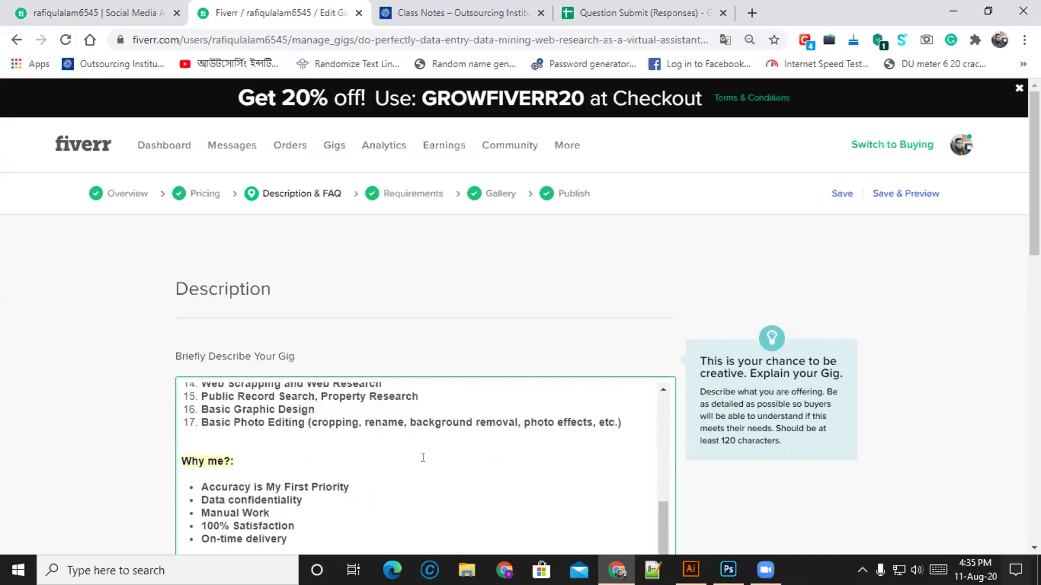
pyautogui.scroll(-10, 423, 457)
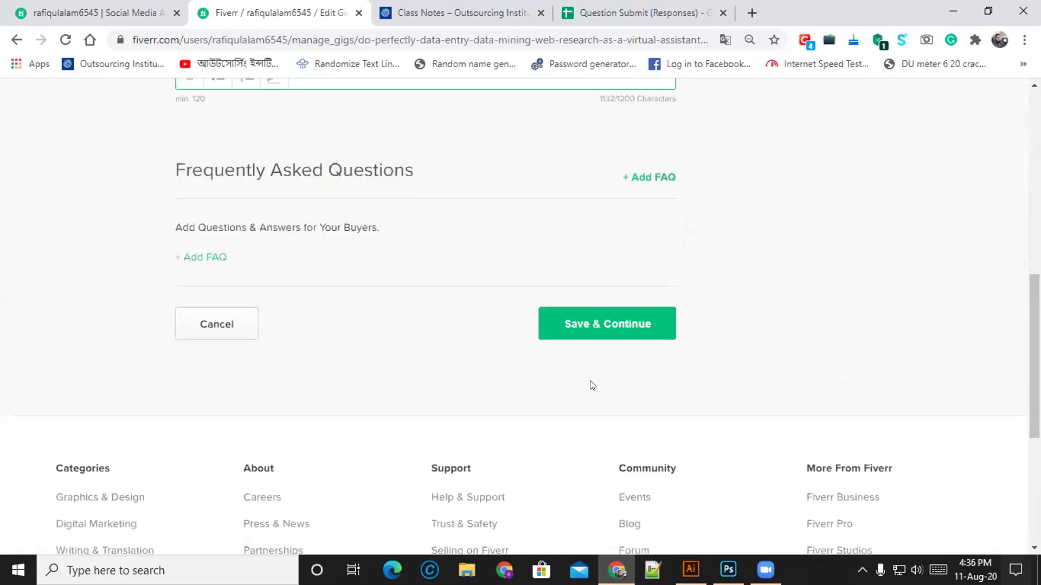
pyautogui.click(592, 326)
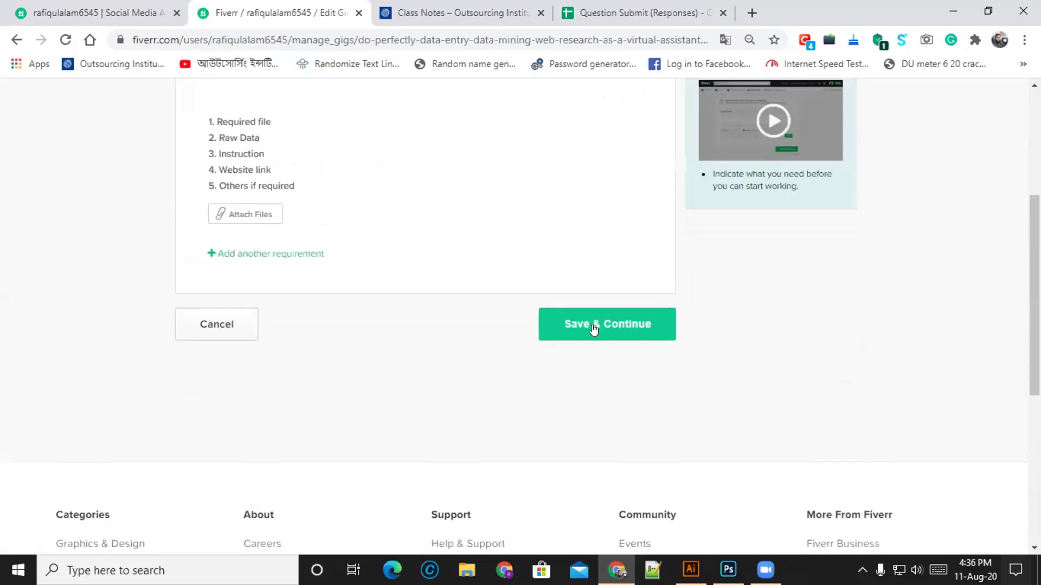
# Re-save the Requirements and Gallery steps, then return to the Overview step
pyautogui.scroll(-5, 587, 446)
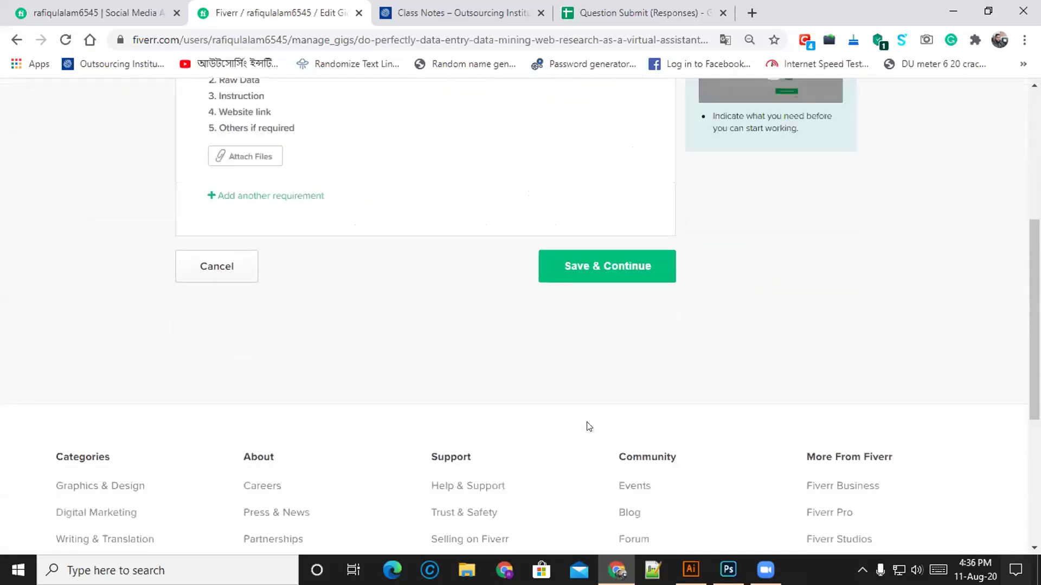
pyautogui.click(598, 265)
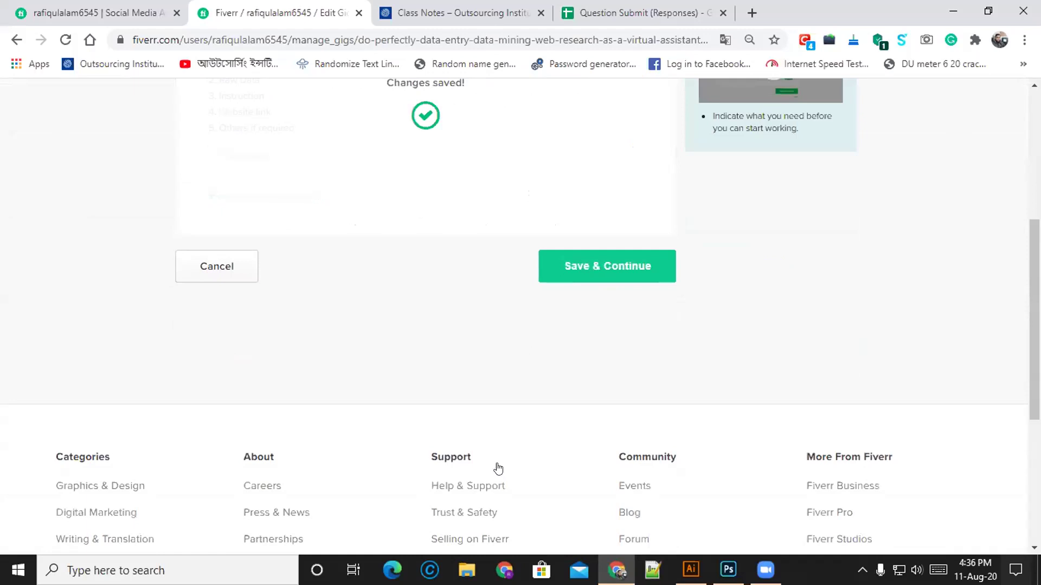
pyautogui.scroll(-5, 542, 425)
pyautogui.scroll(-8, 543, 427)
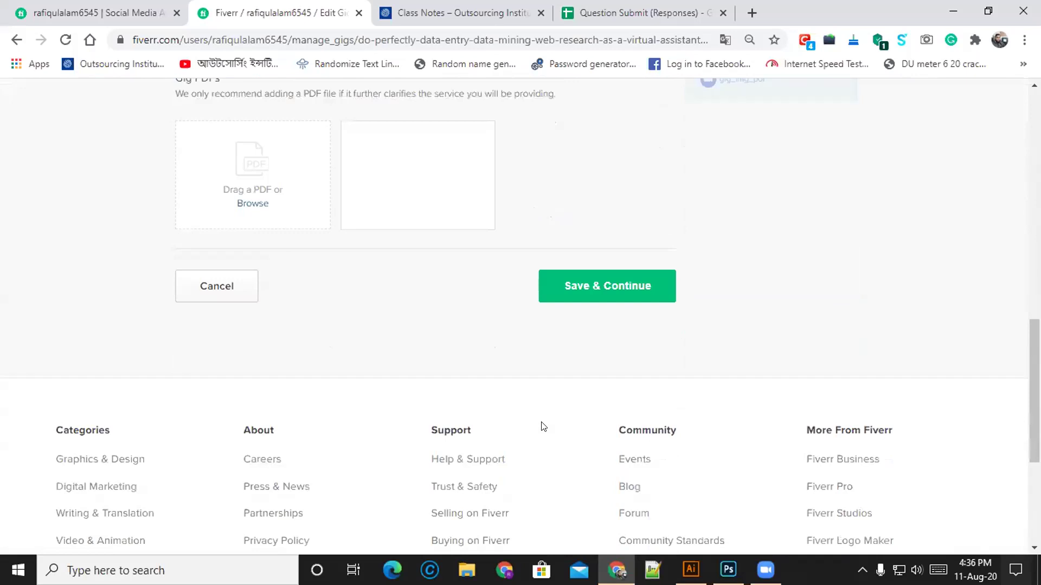
pyautogui.click(593, 275)
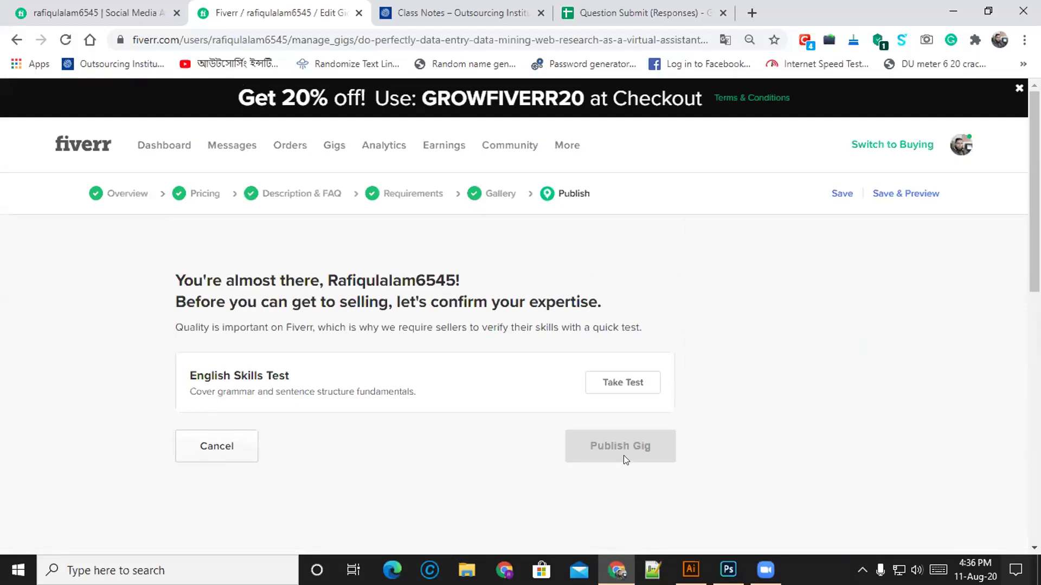
pyautogui.click(124, 194)
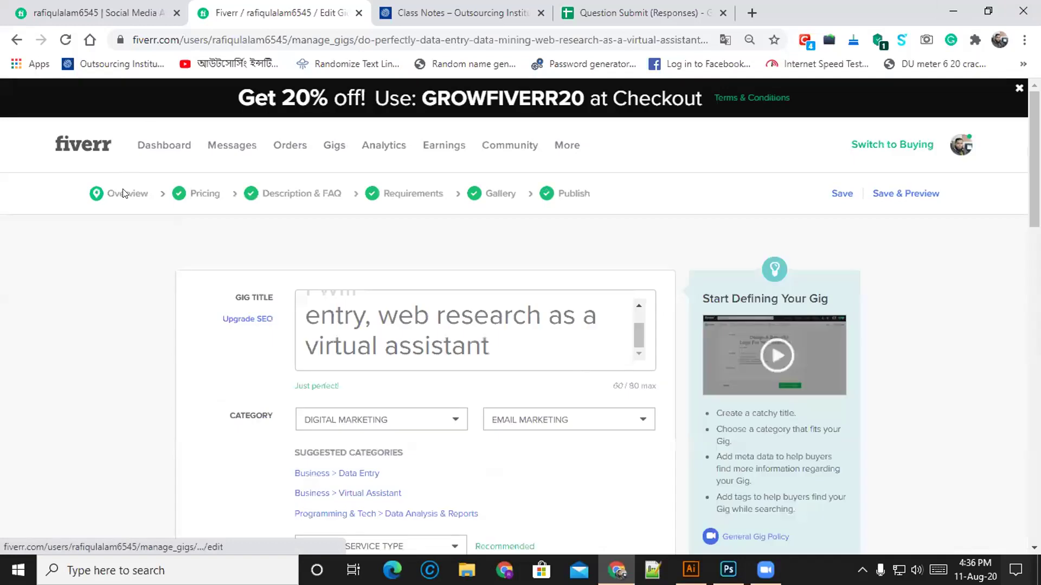
# Re-save the Overview as Digital Marketing with Email Templates service type and MailChimp ticked
pyautogui.click(445, 420)
pyautogui.click(66, 450)
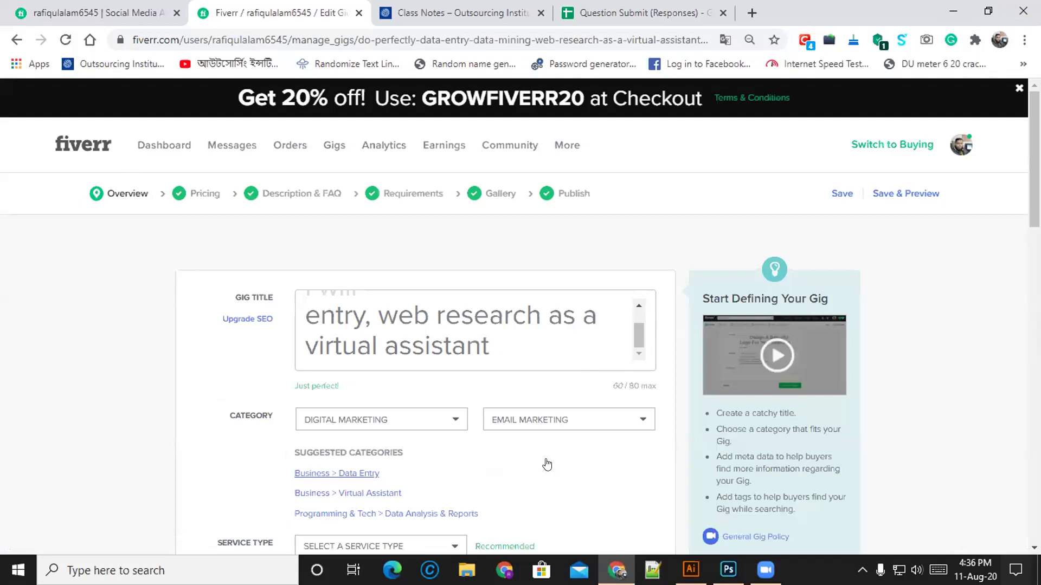
pyautogui.scroll(-1, 542, 466)
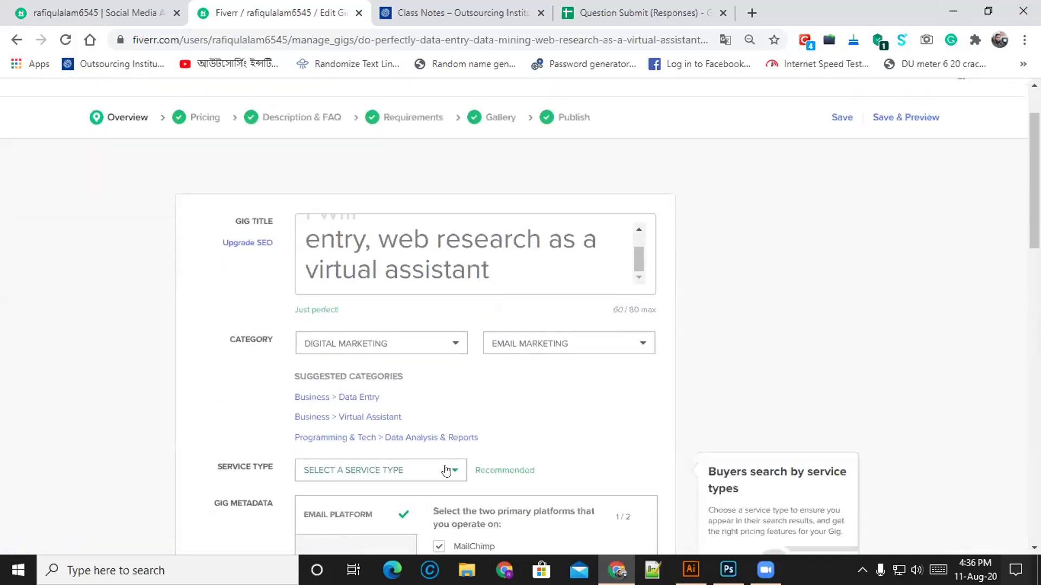
pyautogui.click(445, 471)
pyautogui.scroll(-3, 441, 480)
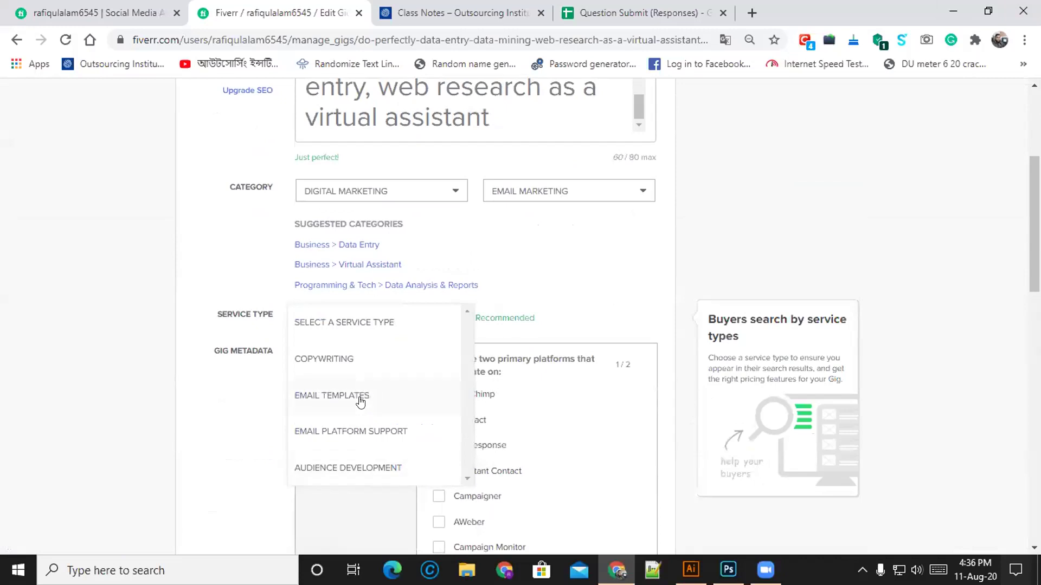
pyautogui.click(361, 401)
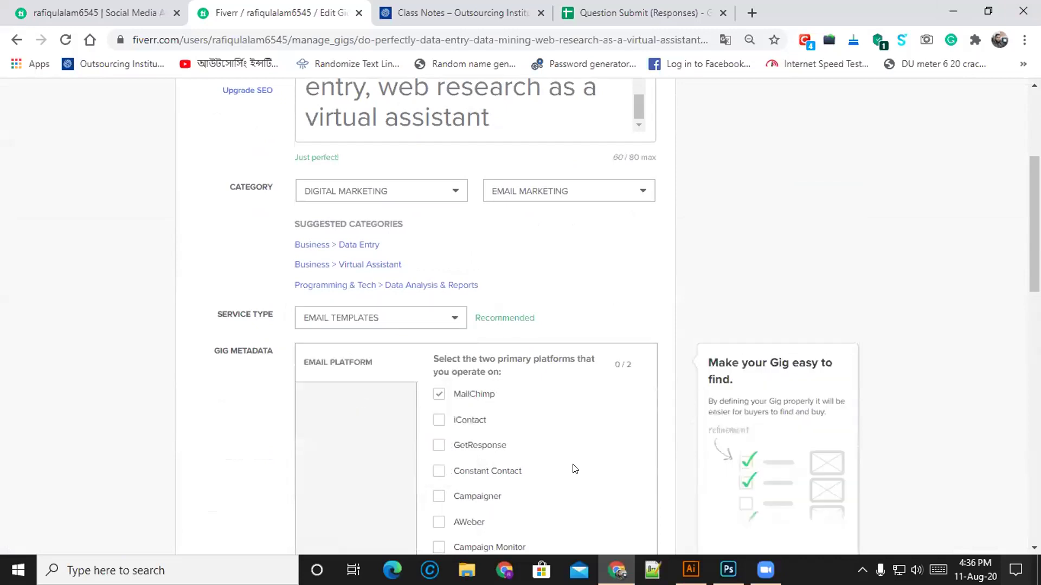
pyautogui.scroll(-4, 574, 464)
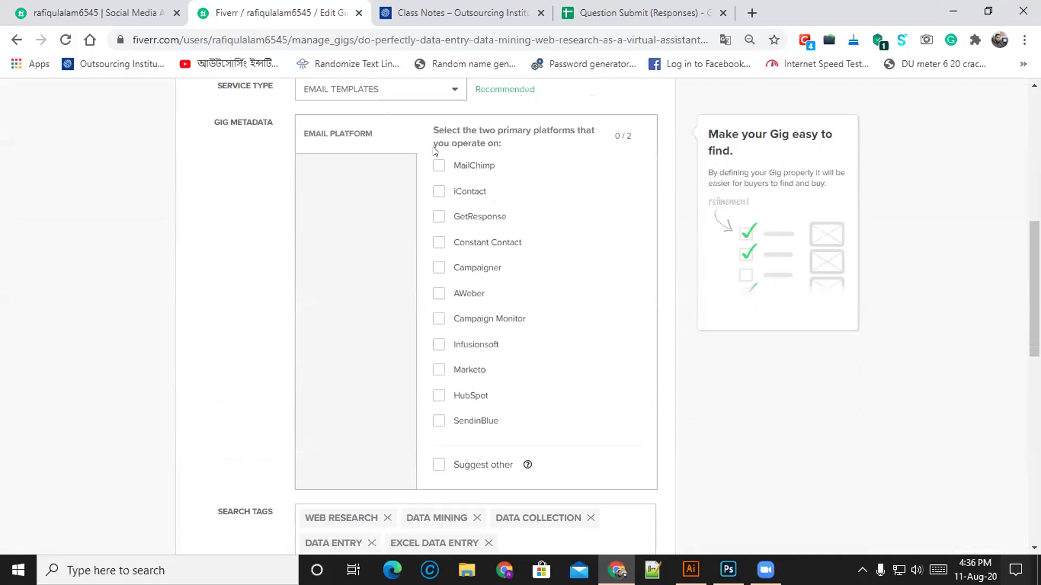
pyautogui.click(438, 165)
pyautogui.scroll(-4, 590, 449)
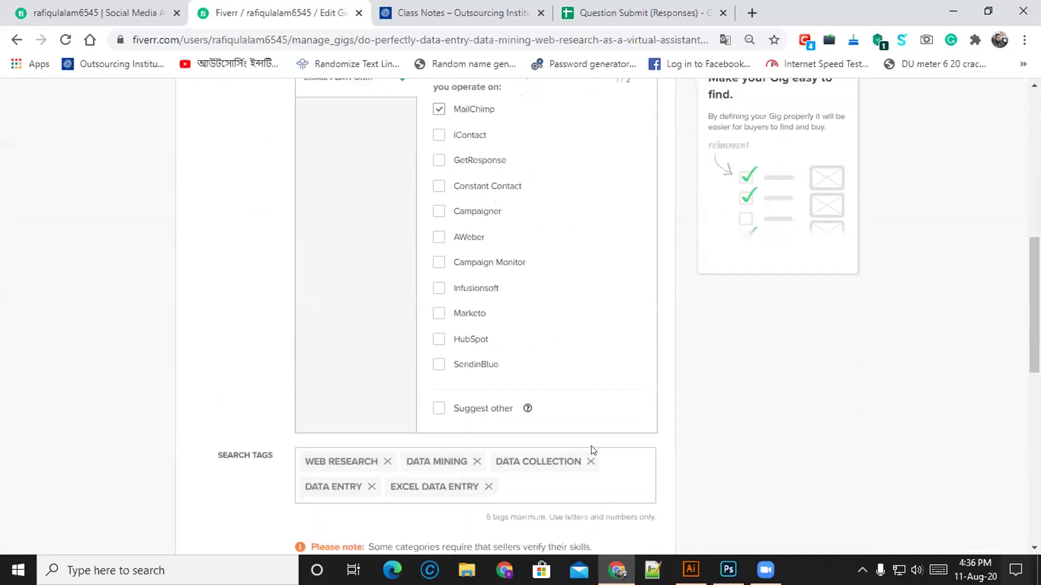
pyautogui.click(589, 454)
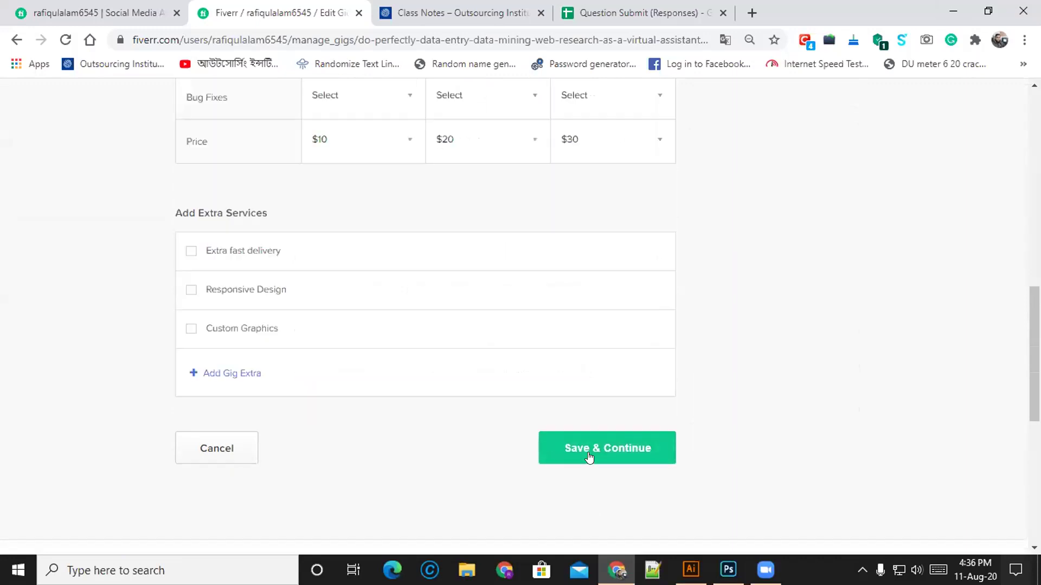
# Save the pricing packages unchanged to reach Description & FAQ
pyautogui.scroll(-4, 590, 447)
pyautogui.scroll(-7, 590, 446)
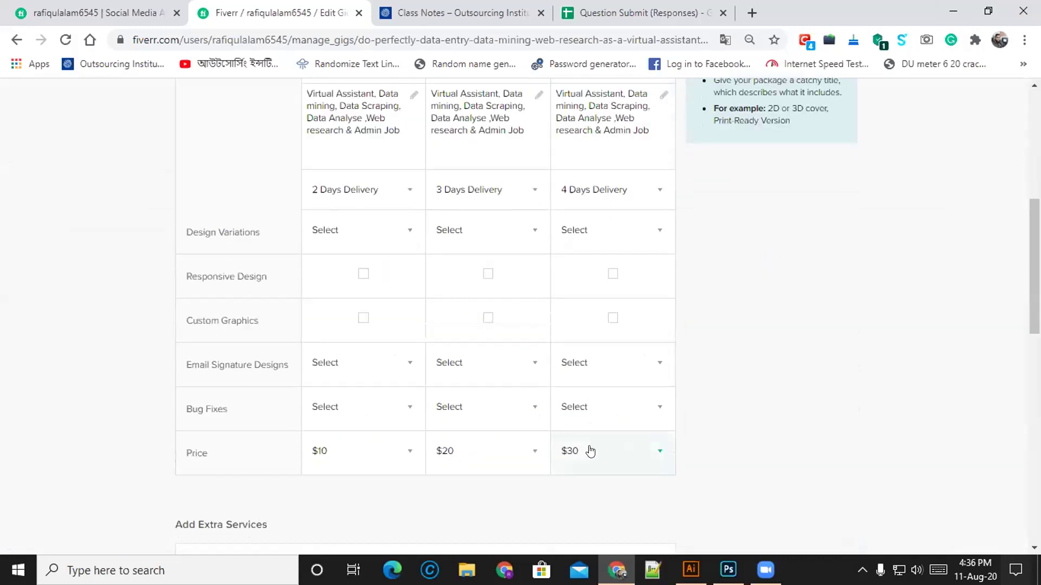
pyautogui.click(577, 384)
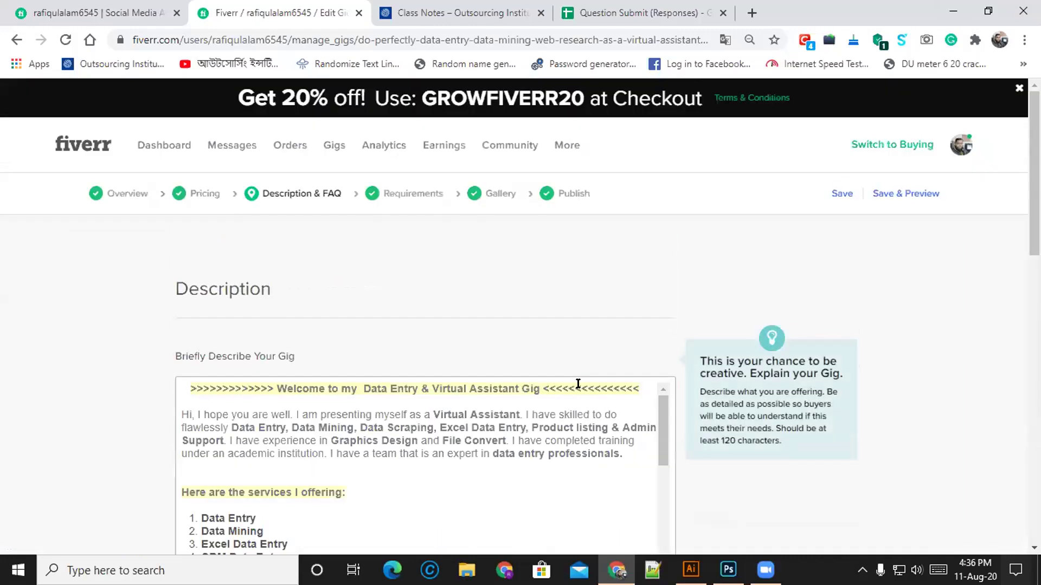
# Save the Description & FAQ page without changes
pyautogui.scroll(-10, 578, 385)
pyautogui.scroll(-7, 591, 385)
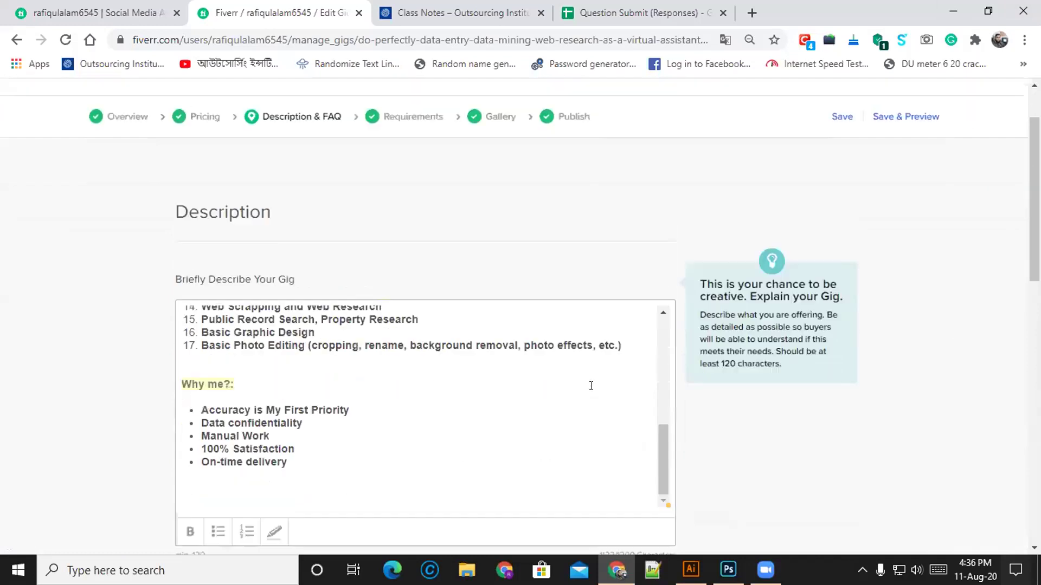
pyautogui.scroll(-2, 590, 389)
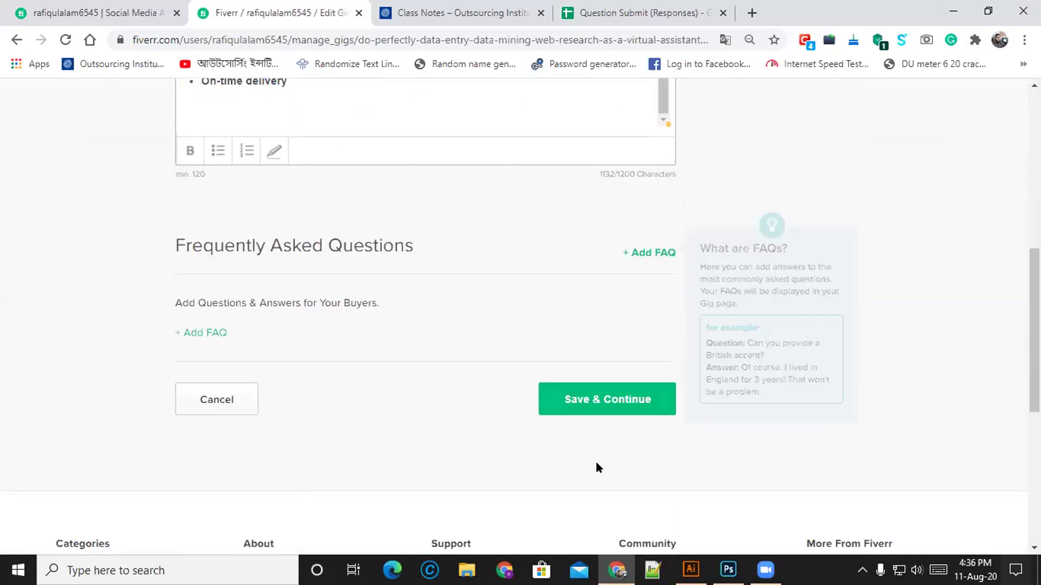
pyautogui.click(589, 397)
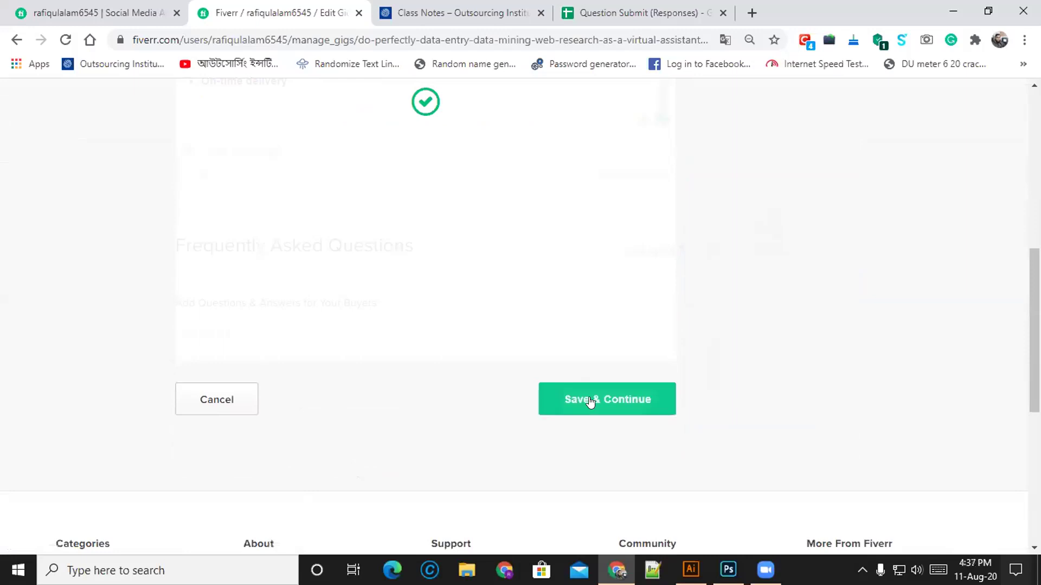
# Save the Requirements and Gallery pages, reaching Publish with its English Skills Test notice
pyautogui.scroll(-5, 590, 402)
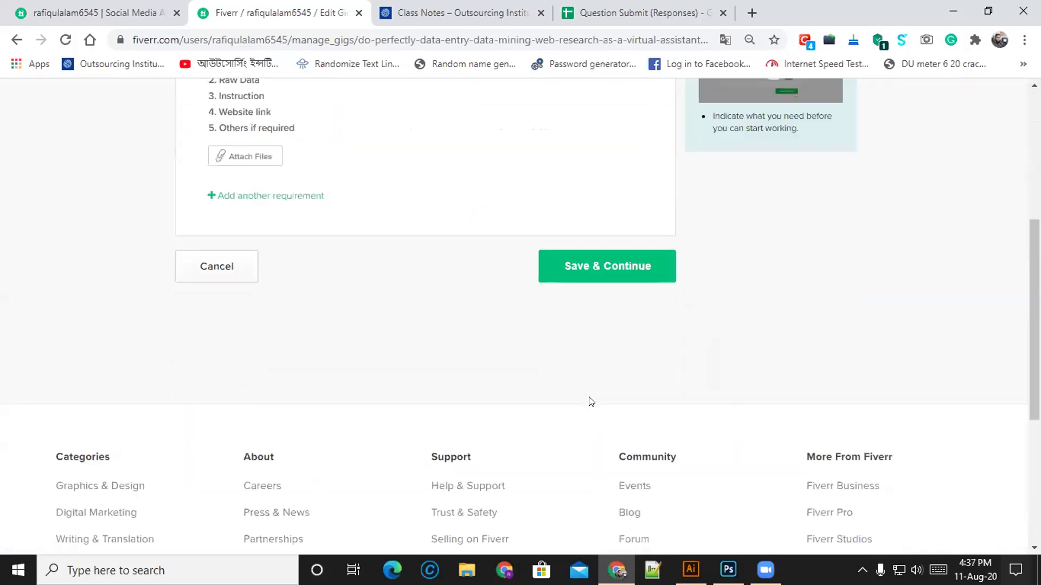
pyautogui.click(598, 270)
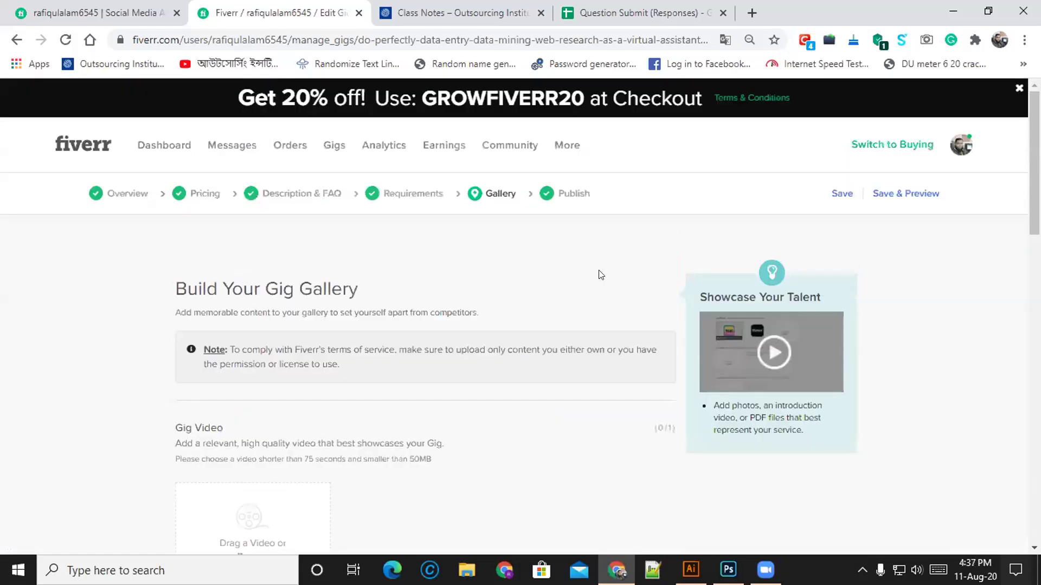
pyautogui.scroll(-8, 600, 274)
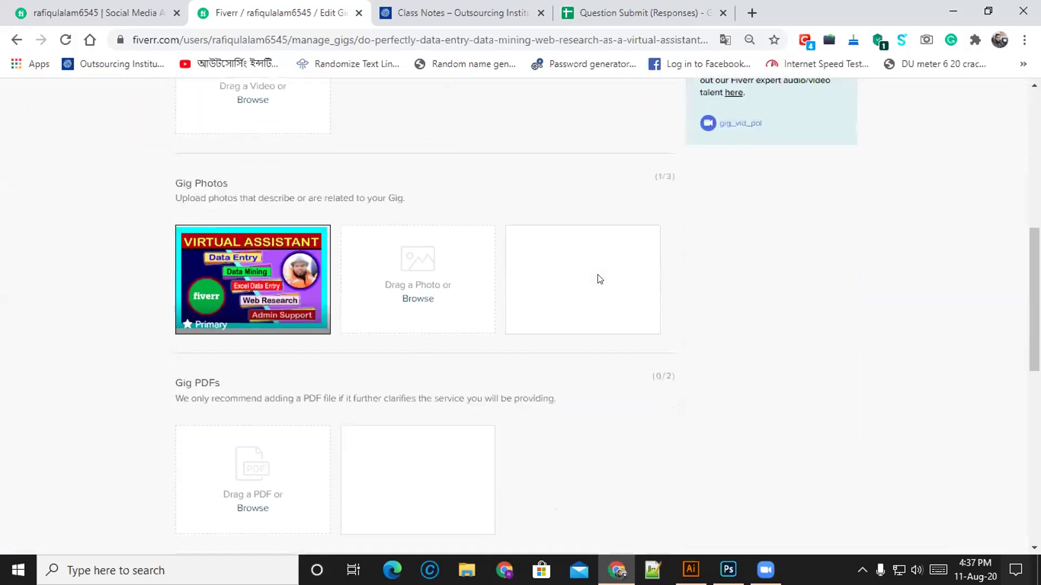
pyautogui.scroll(-6, 600, 280)
pyautogui.click(597, 280)
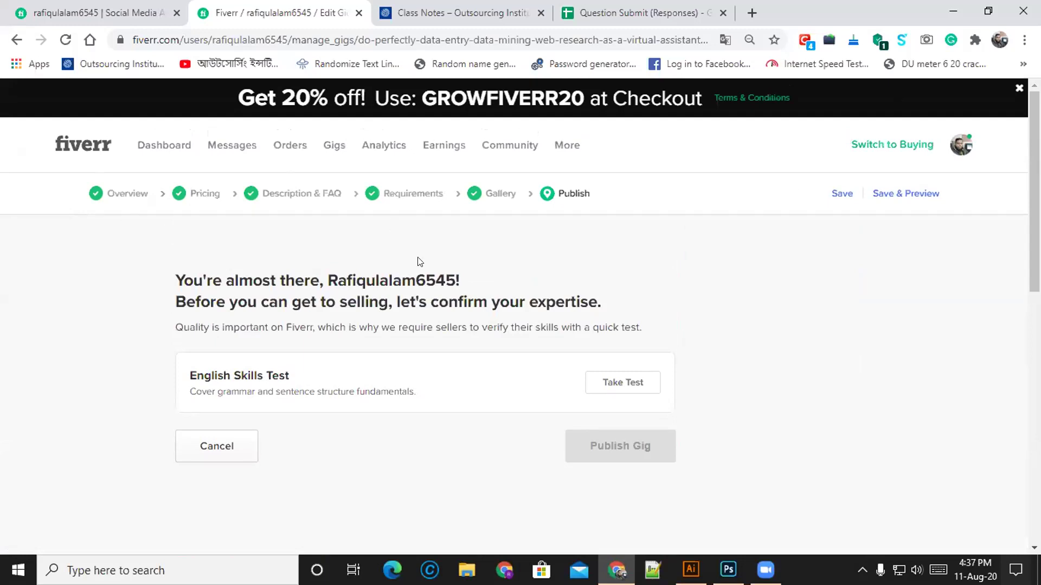
# Return to the Overview step and change the gig category to Graphics & Design
pyautogui.scroll(-1, 417, 260)
pyautogui.click(142, 117)
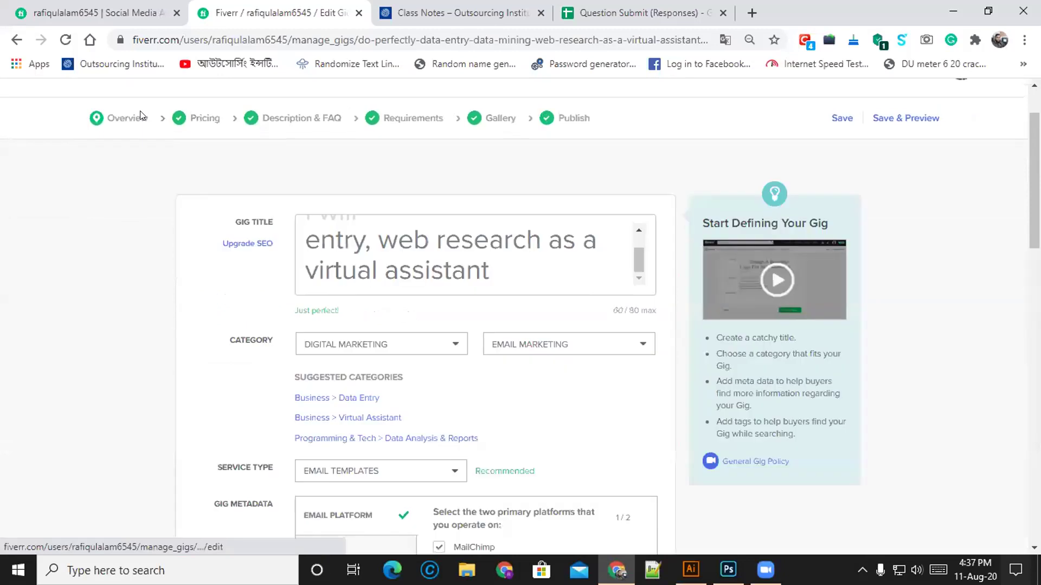
pyautogui.click(449, 420)
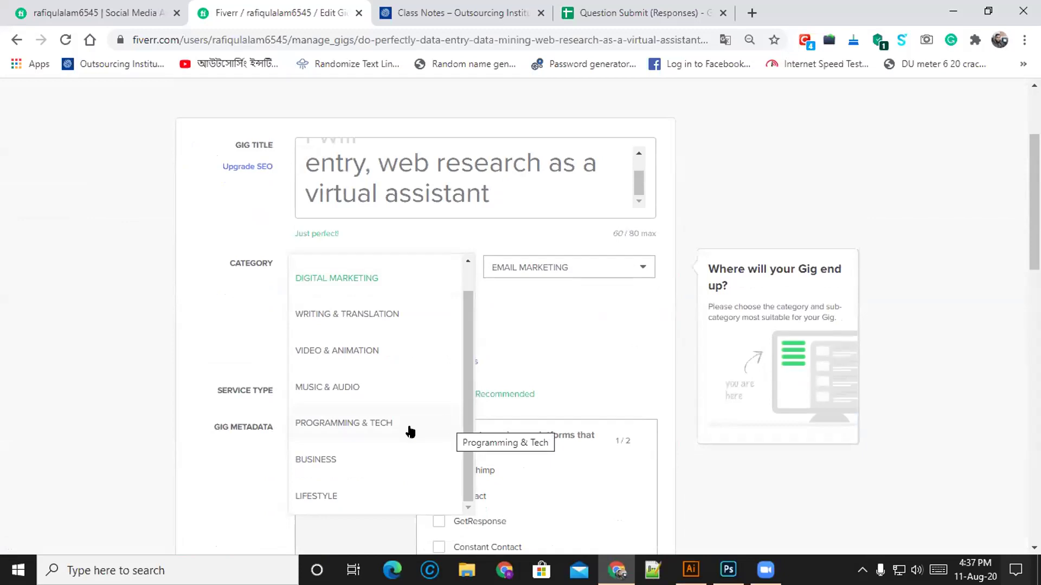
pyautogui.scroll(1, 370, 396)
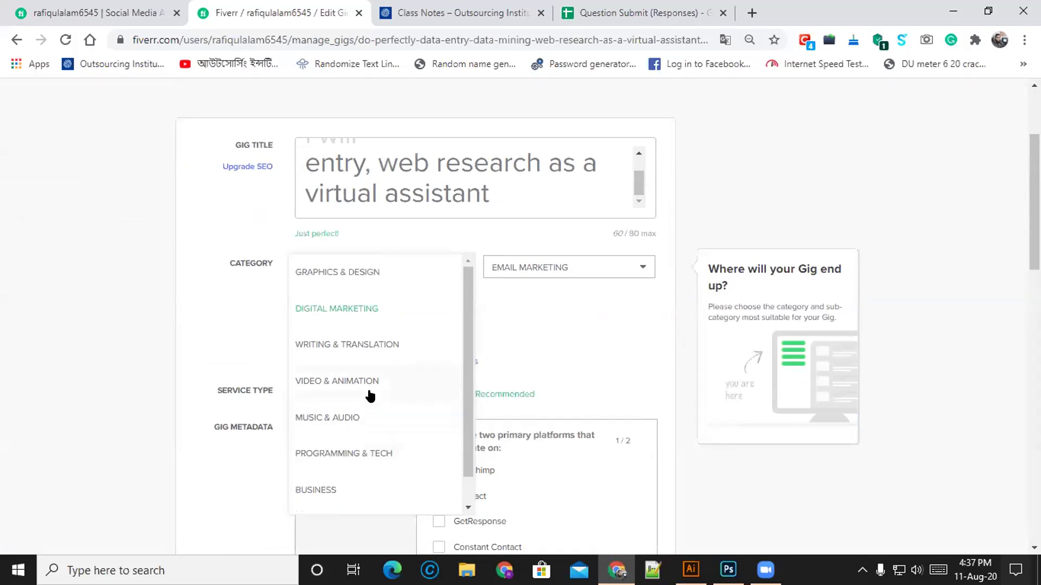
pyautogui.scroll(3, 371, 396)
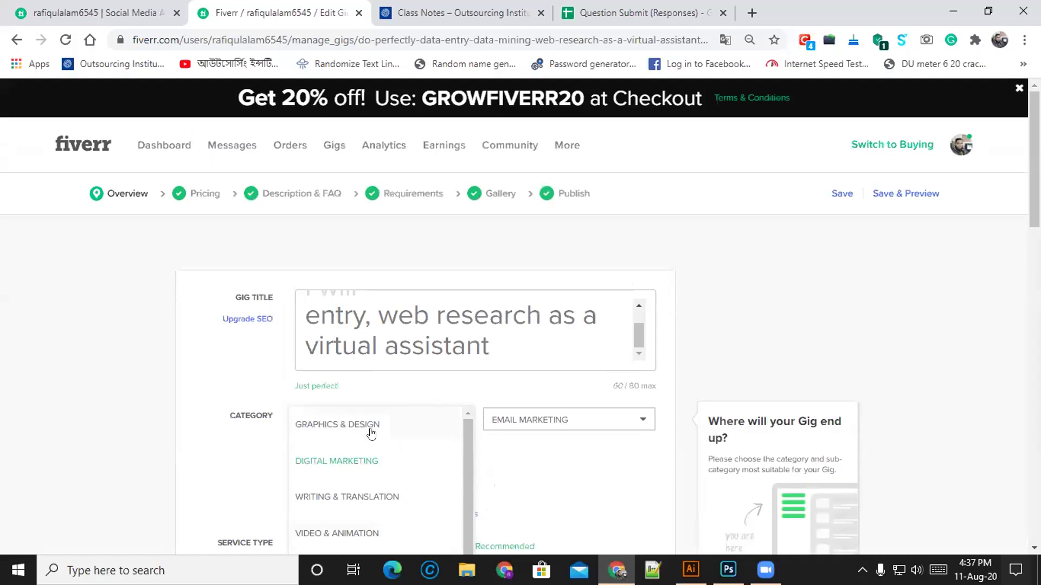
pyautogui.click(374, 426)
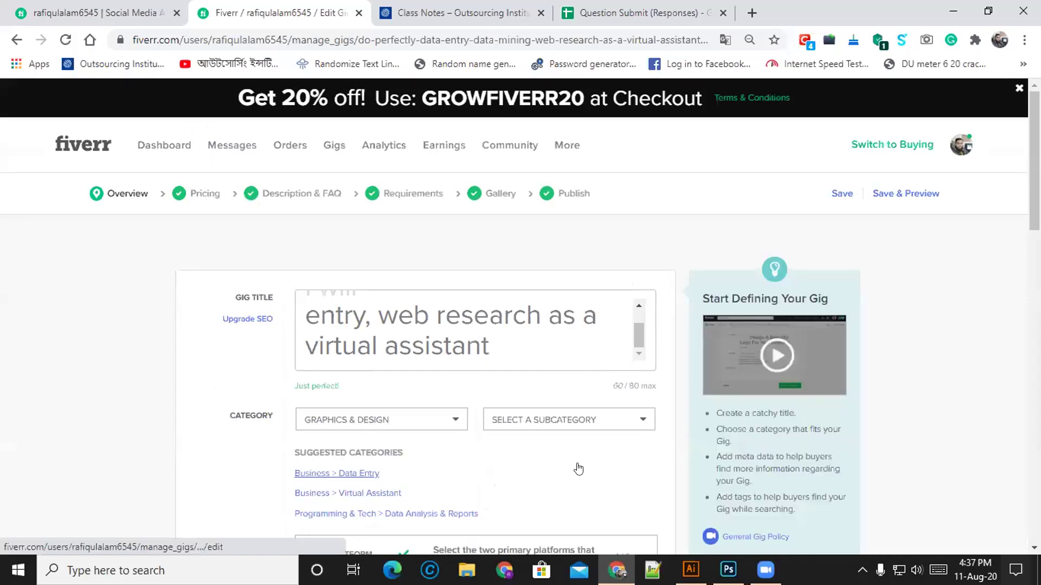
# Set the subcategory to Logo Design, replacing an accidental Game Design choice
pyautogui.scroll(-5, 578, 469)
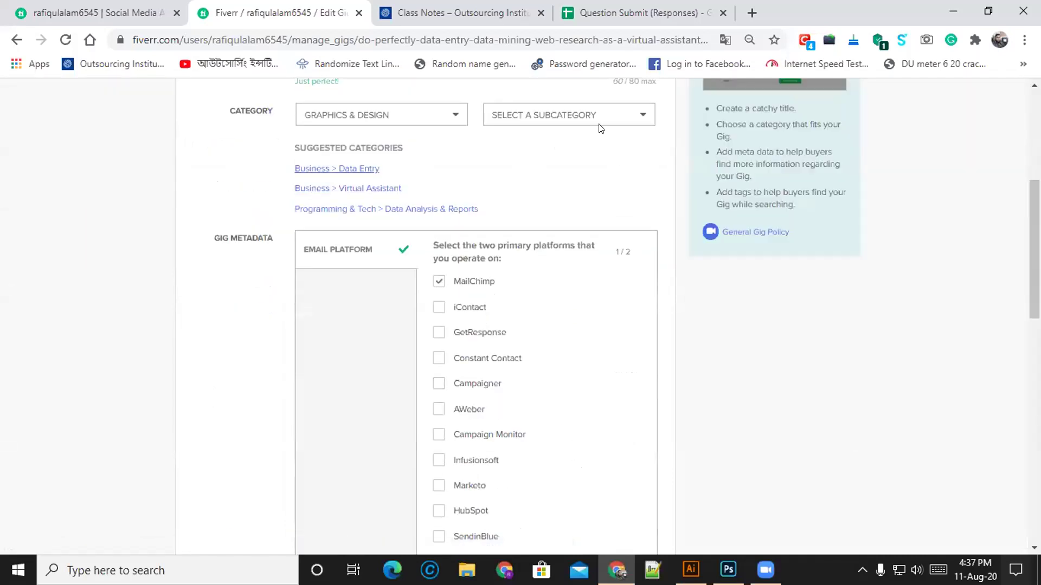
pyautogui.click(598, 123)
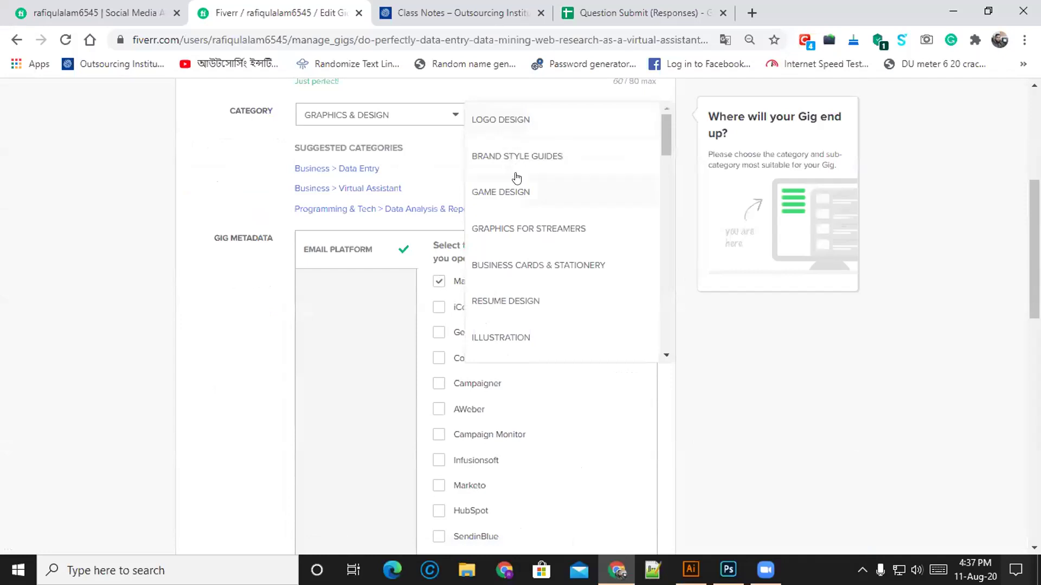
pyautogui.click(516, 192)
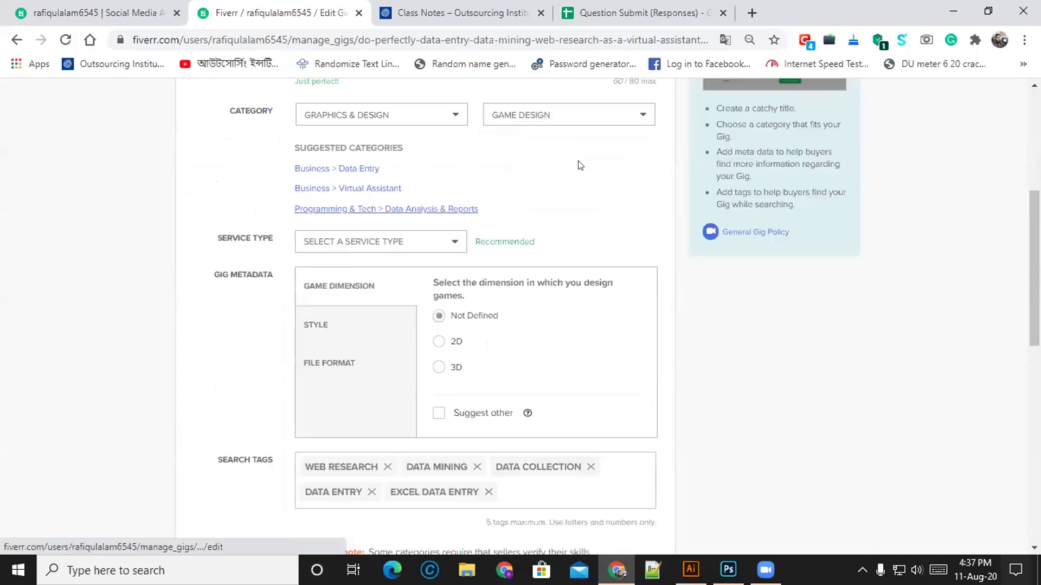
pyautogui.click(606, 127)
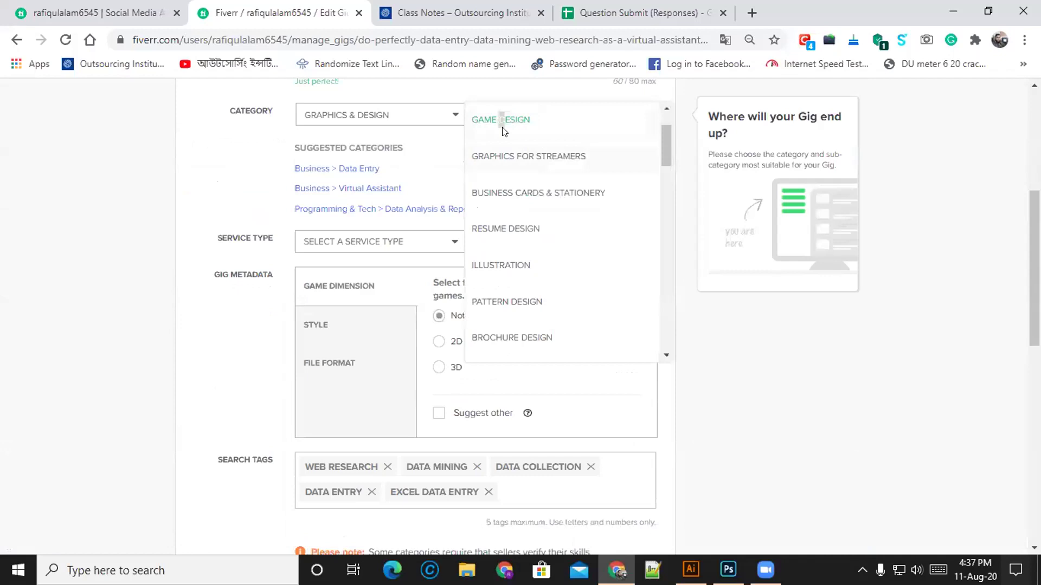
pyautogui.click(503, 131)
pyautogui.scroll(5, 513, 158)
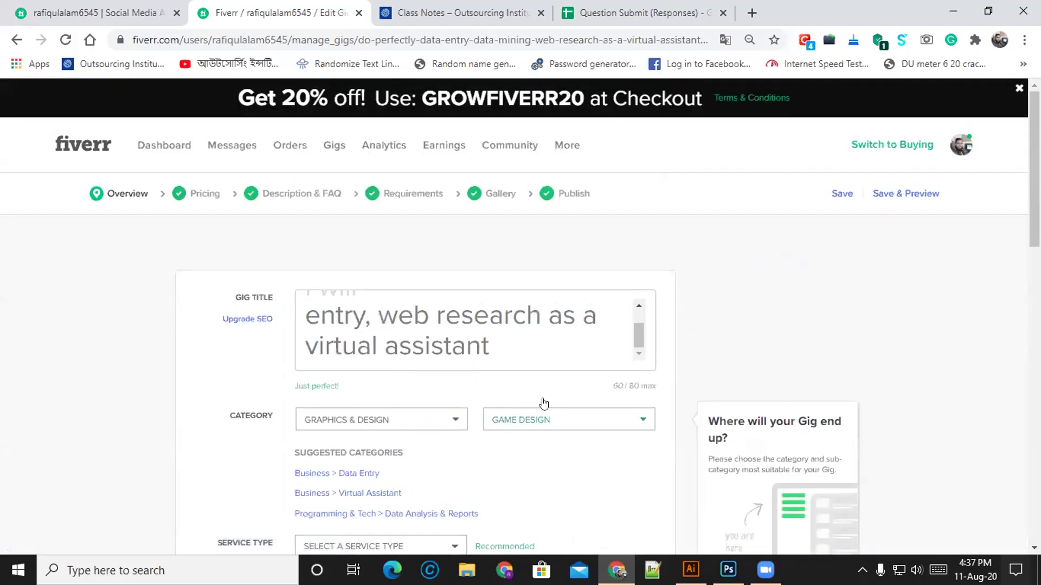
pyautogui.click(542, 420)
pyautogui.scroll(2, 541, 422)
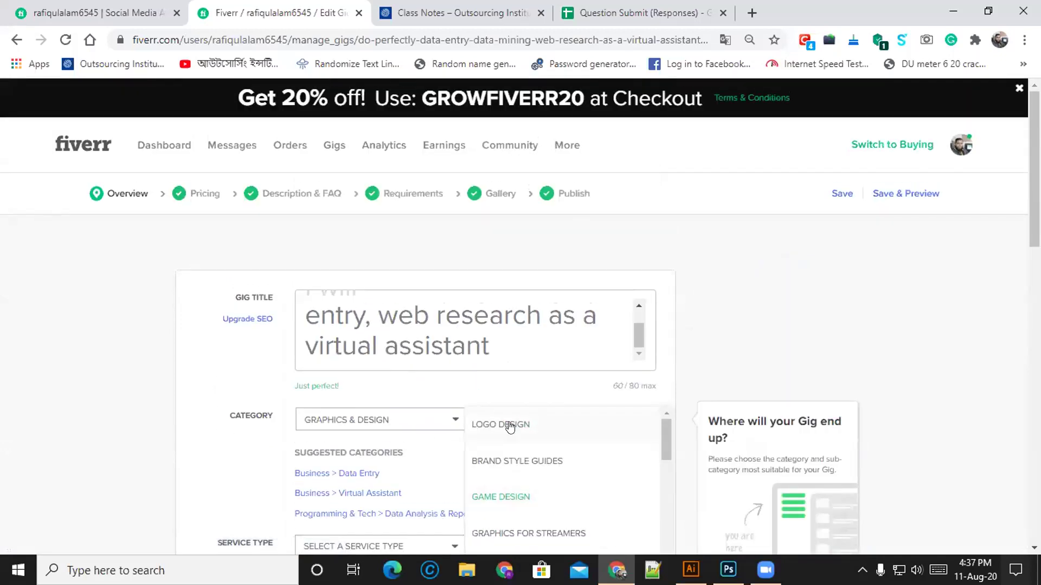
pyautogui.click(510, 428)
# Save the re-categorised Logo Design overview
pyautogui.scroll(-7, 513, 426)
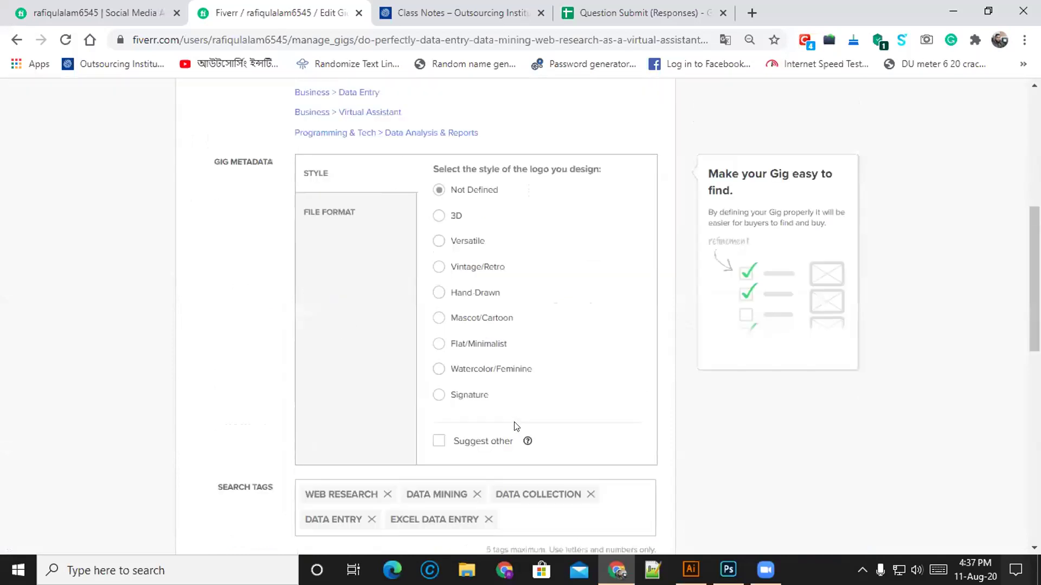
pyautogui.scroll(-5, 551, 413)
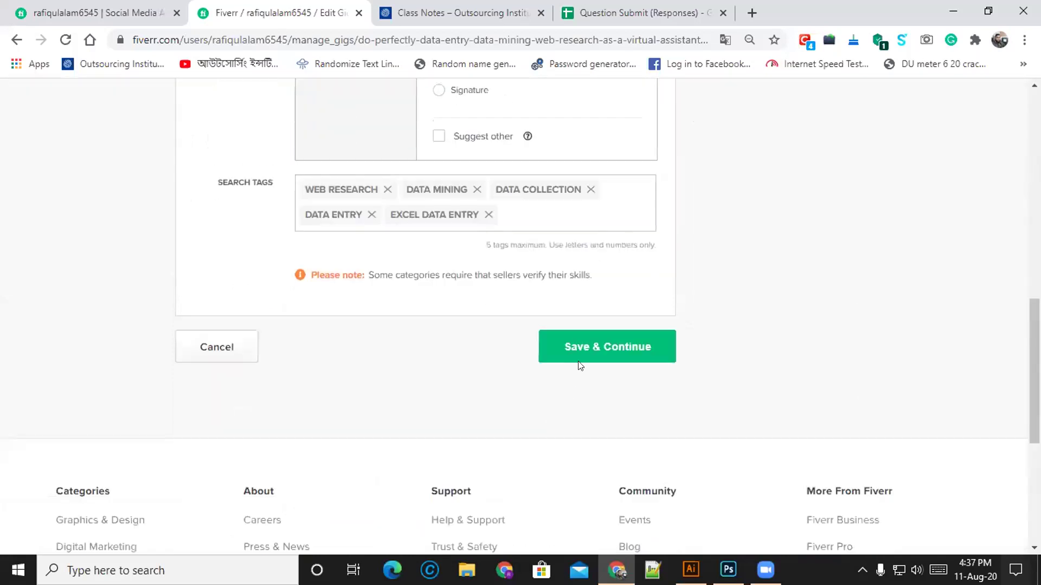
pyautogui.click(597, 345)
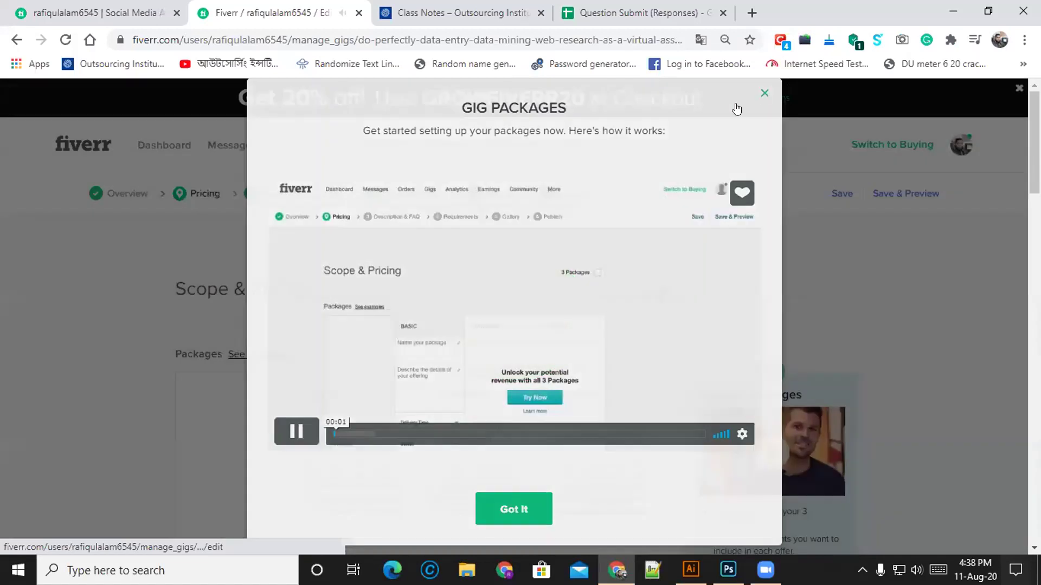
# Dismiss the Gig Packages video, then save the logo-design Pricing and Description & FAQ pages
pyautogui.click(764, 94)
pyautogui.scroll(-10, 542, 437)
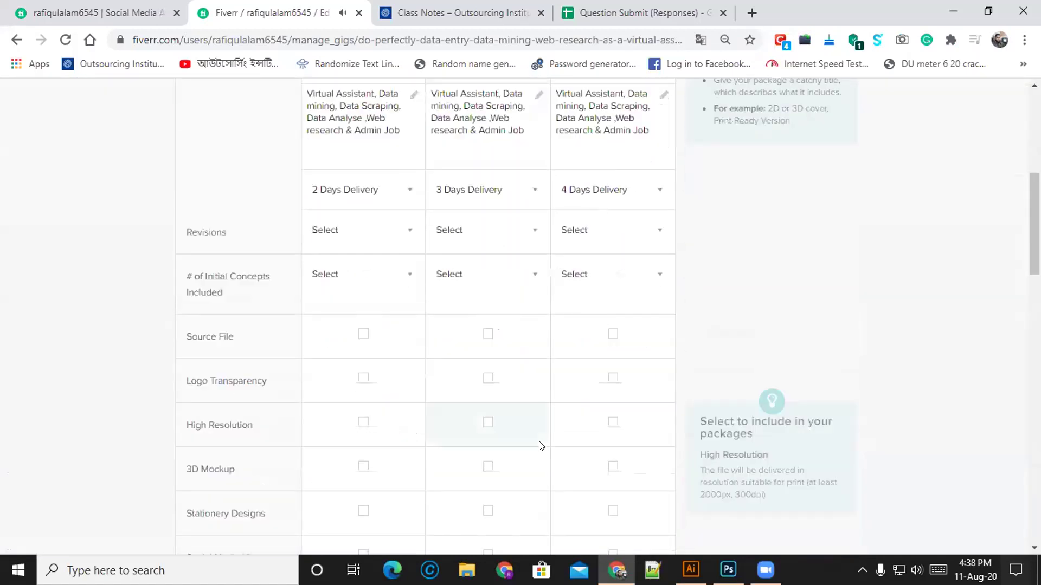
pyautogui.scroll(-5, 540, 445)
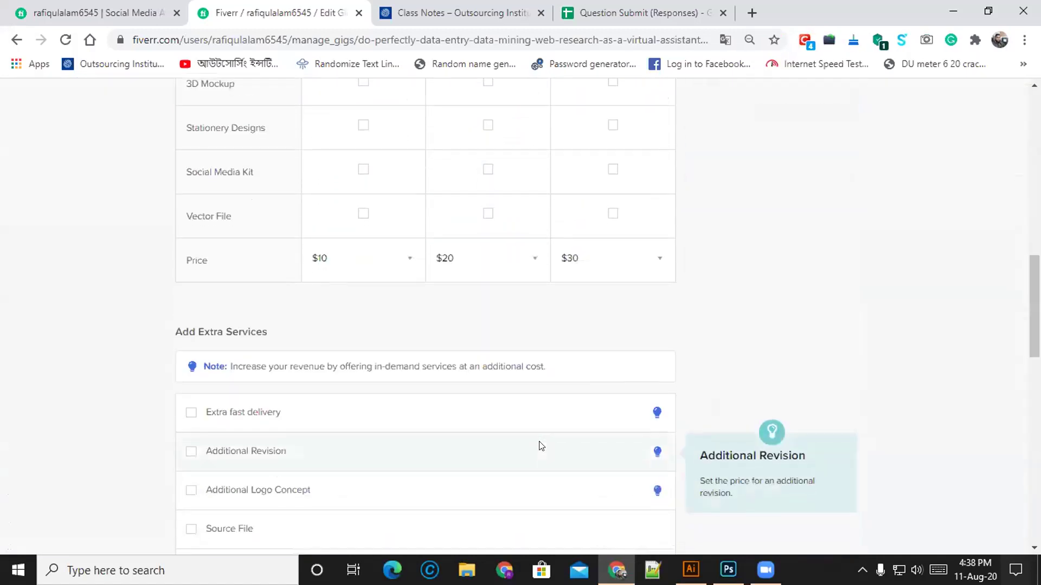
pyautogui.scroll(-7, 540, 446)
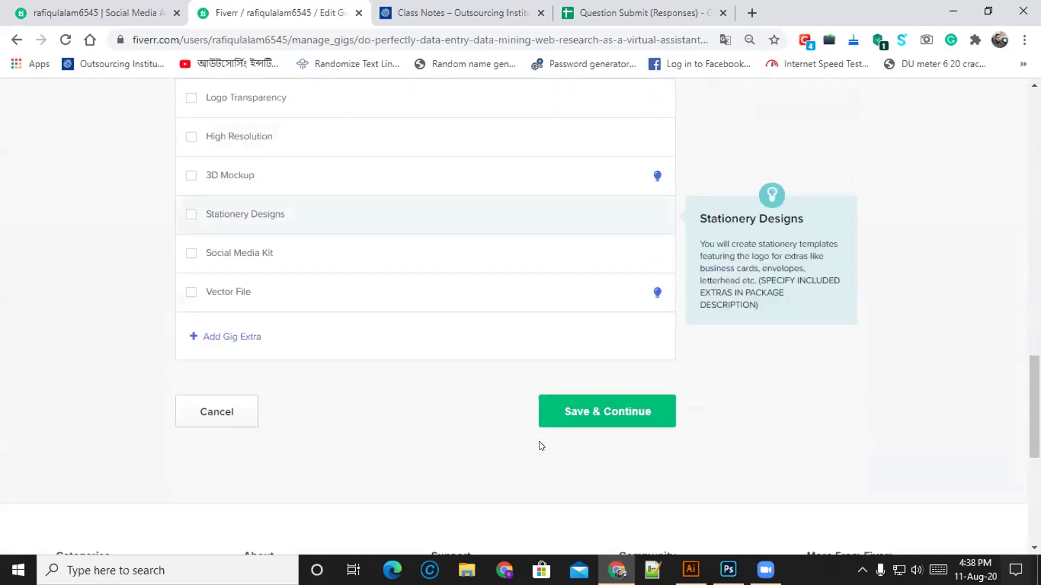
pyautogui.click(577, 351)
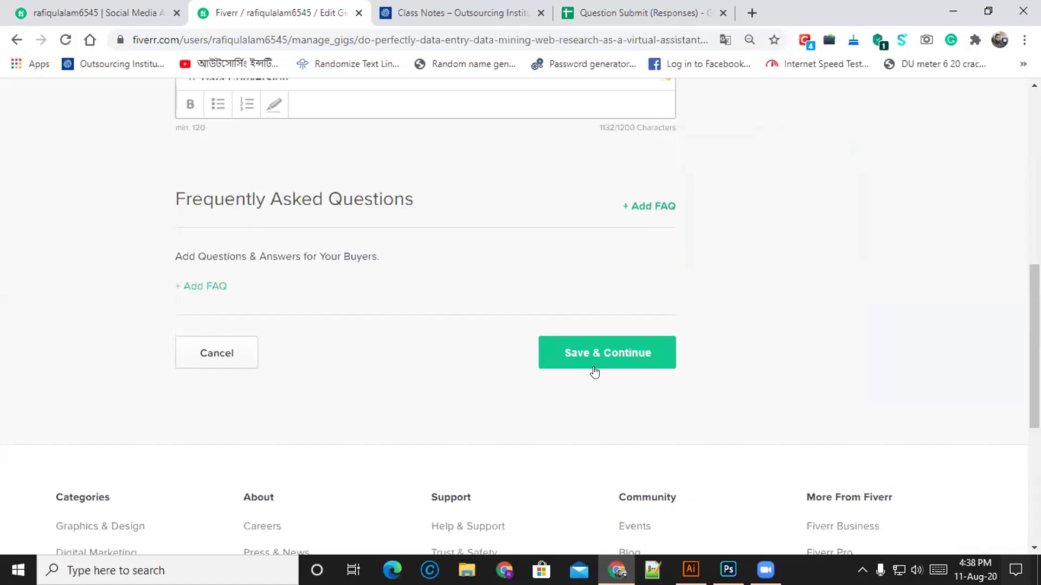
pyautogui.scroll(-10, 596, 366)
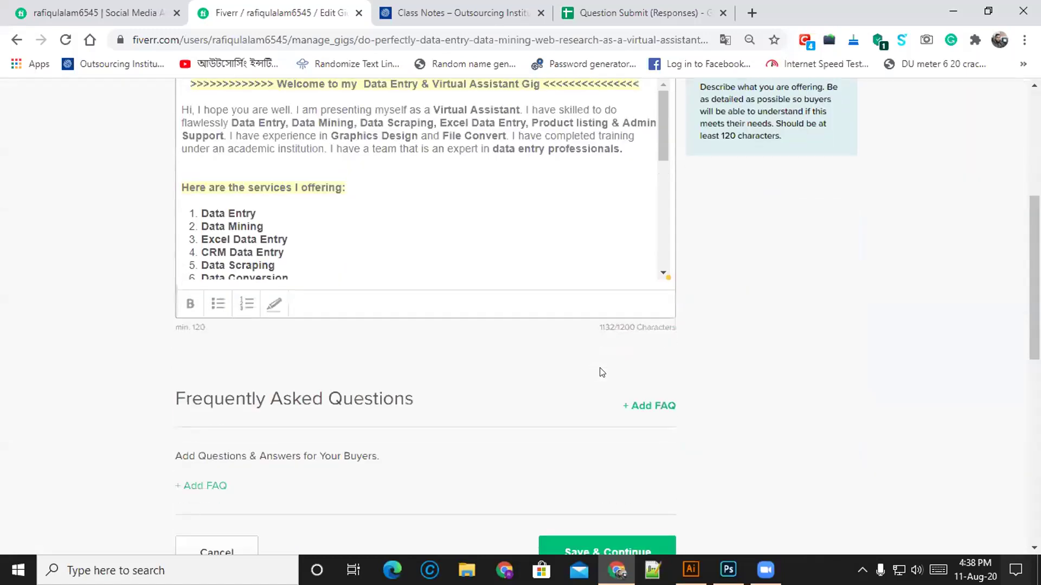
pyautogui.click(594, 252)
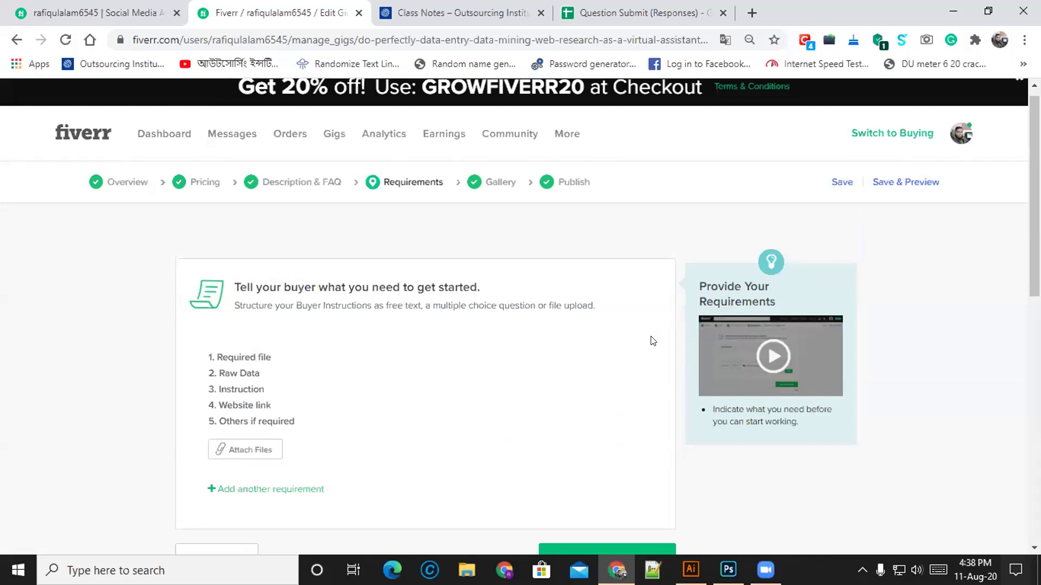
# Save Requirements and Gallery unchanged, arriving at Publish, which requires an English Skills Test
pyautogui.scroll(-5, 618, 367)
pyautogui.scroll(-3, 619, 373)
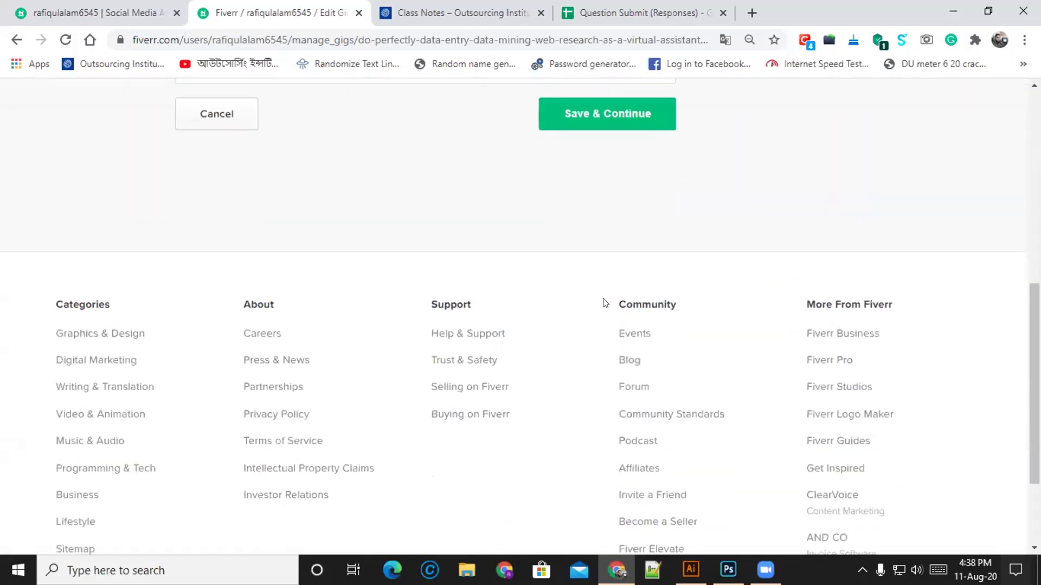
pyautogui.click(598, 115)
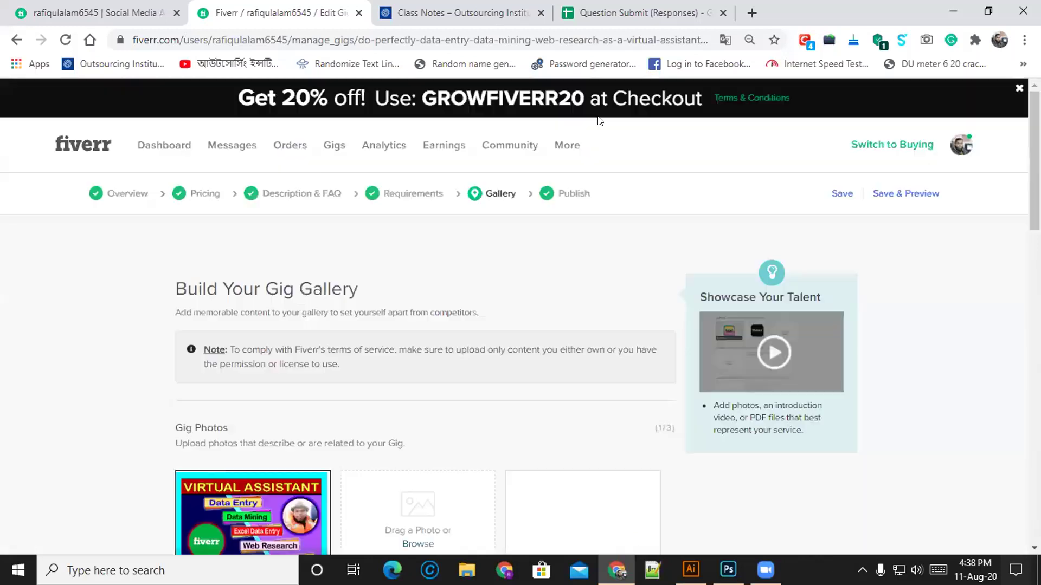
pyautogui.scroll(-10, 599, 186)
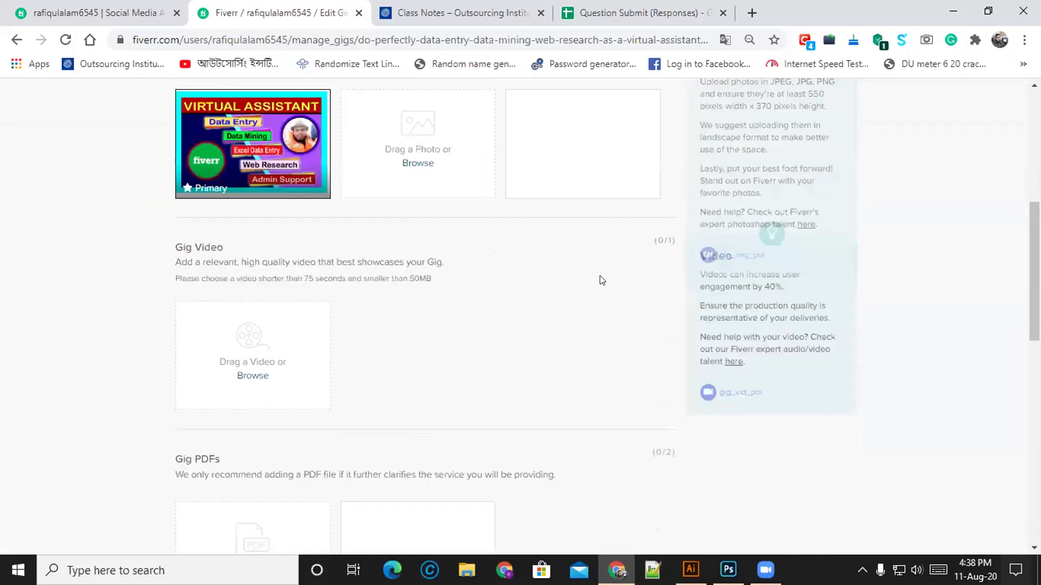
pyautogui.scroll(-7, 600, 280)
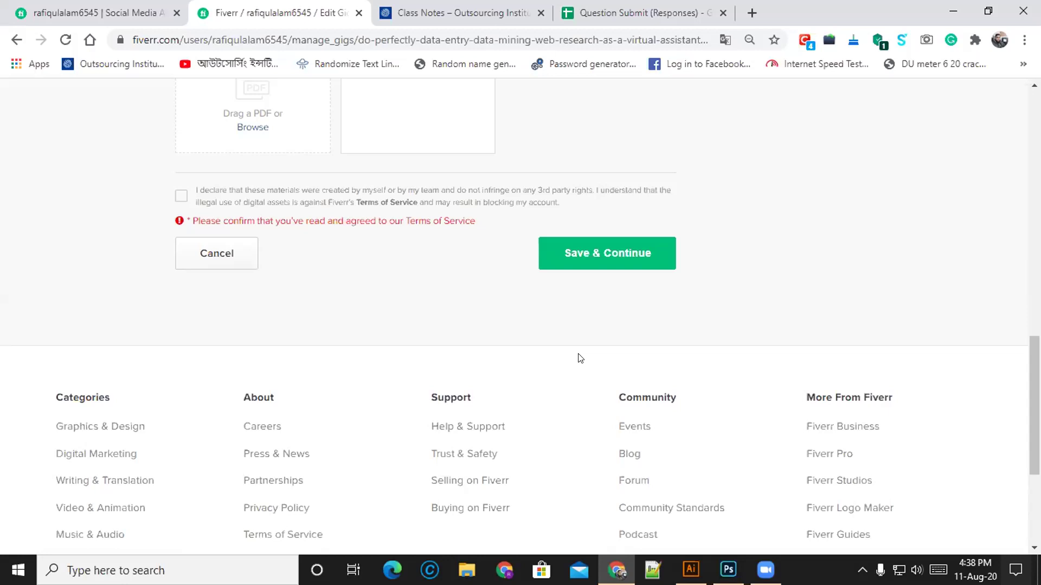
pyautogui.click(601, 267)
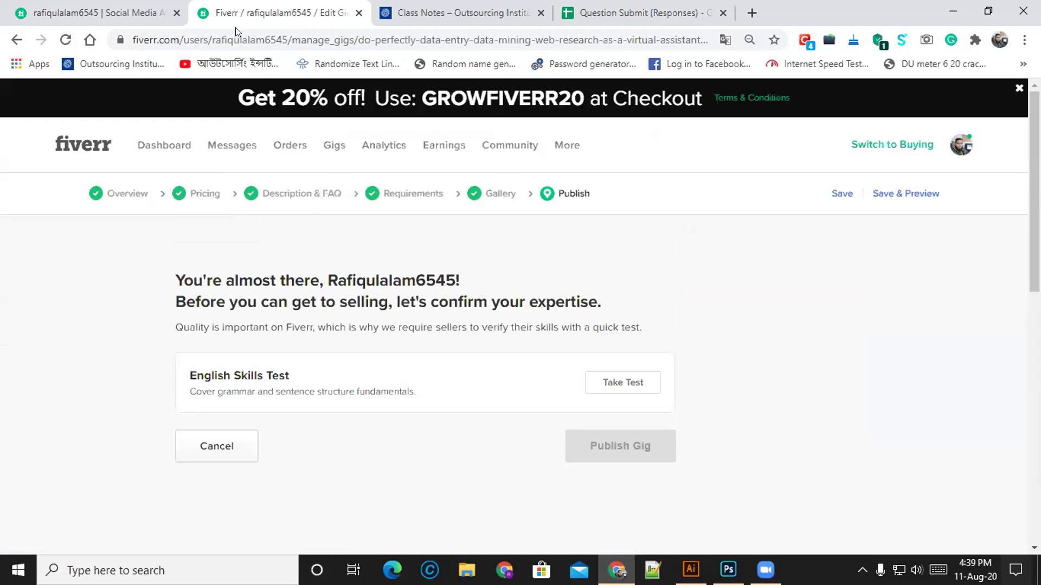
# Re-categorise the gig as Digital Marketing > Web Traffic and save the Overview
pyautogui.click(120, 191)
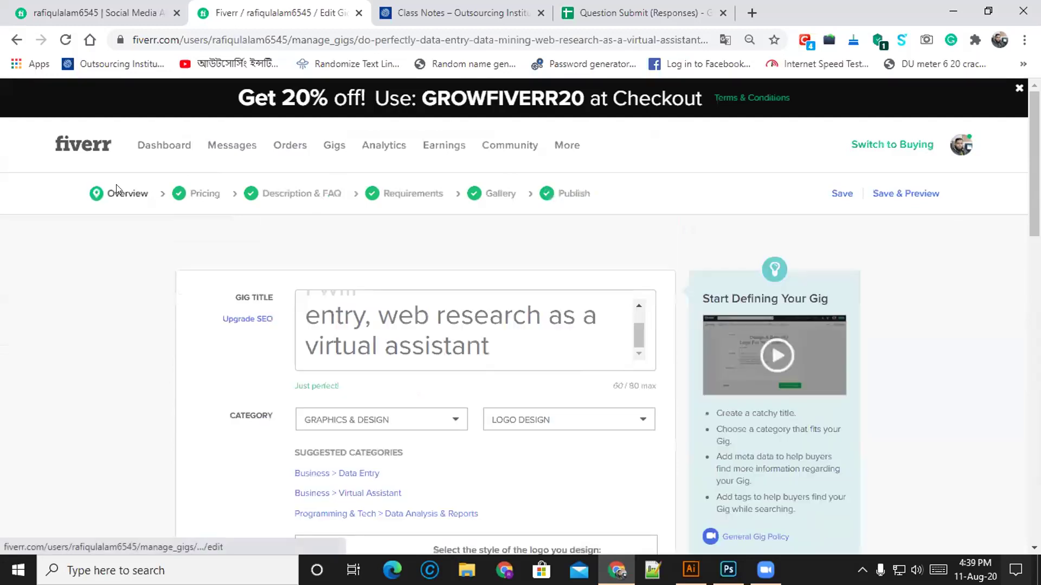
pyautogui.click(315, 422)
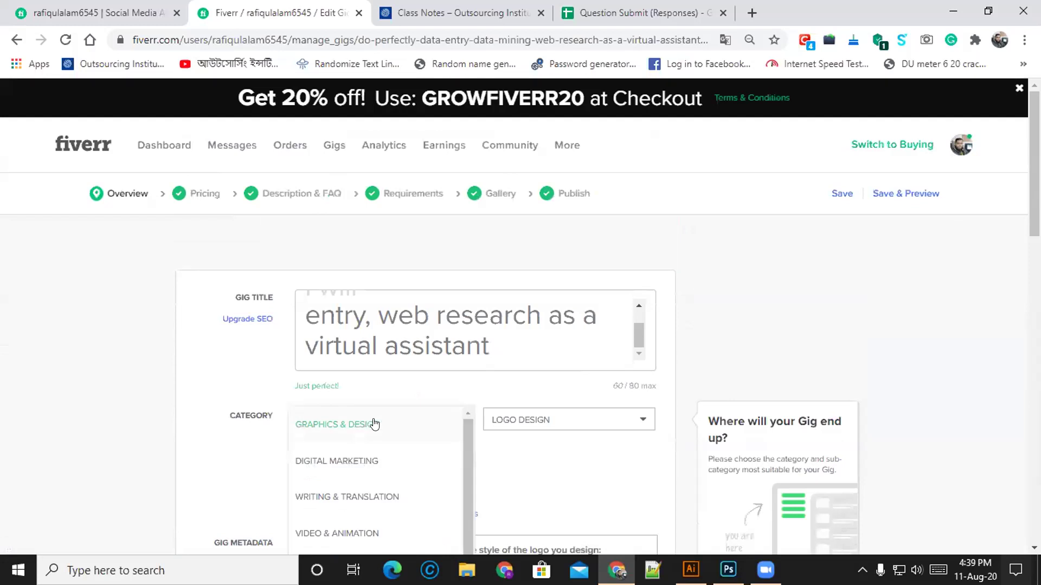
pyautogui.click(335, 462)
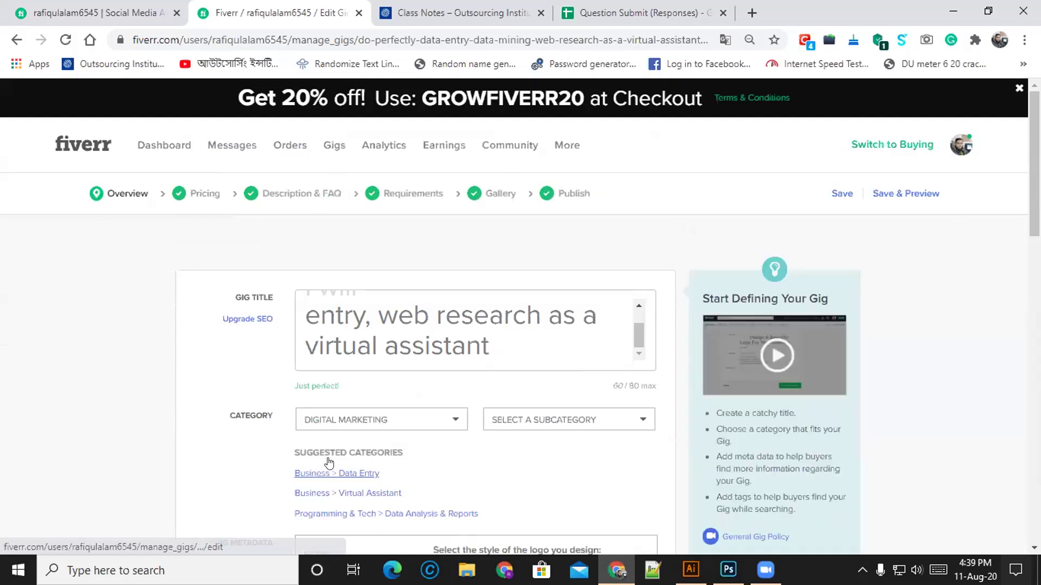
pyautogui.click(555, 421)
pyautogui.scroll(-3, 559, 449)
pyautogui.scroll(-6, 572, 453)
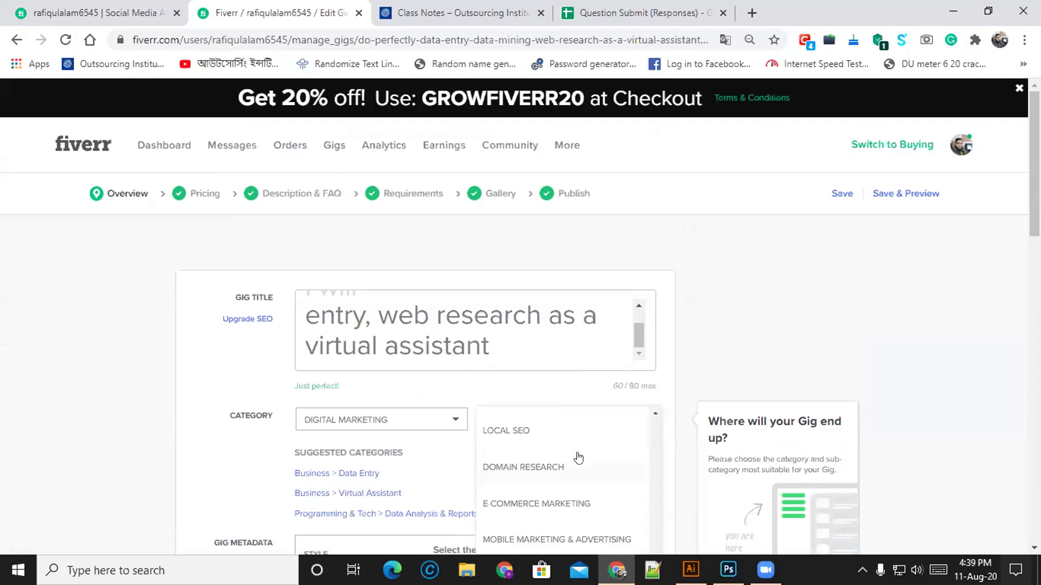
pyautogui.click(522, 377)
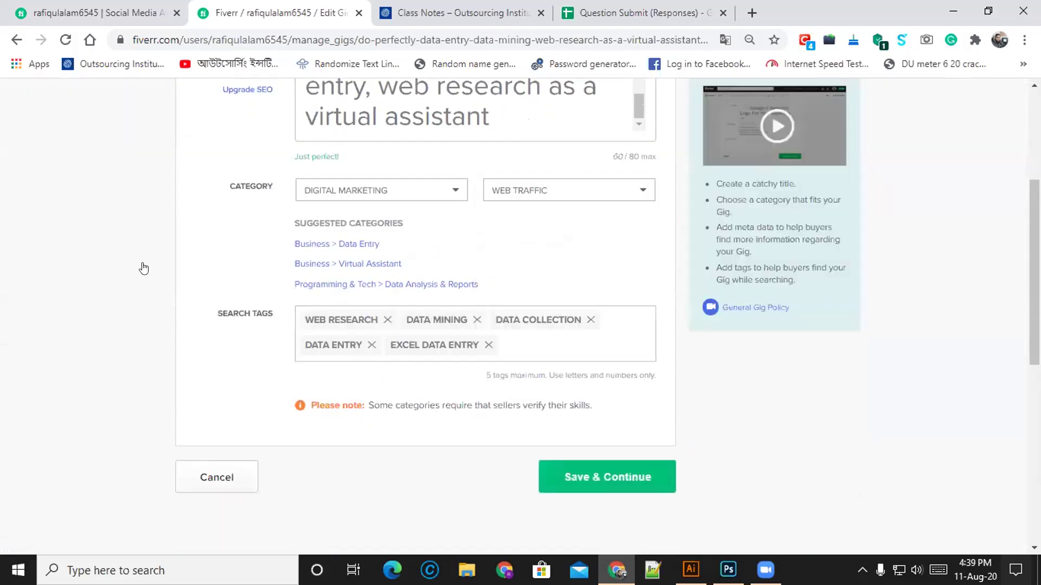
pyautogui.click(604, 473)
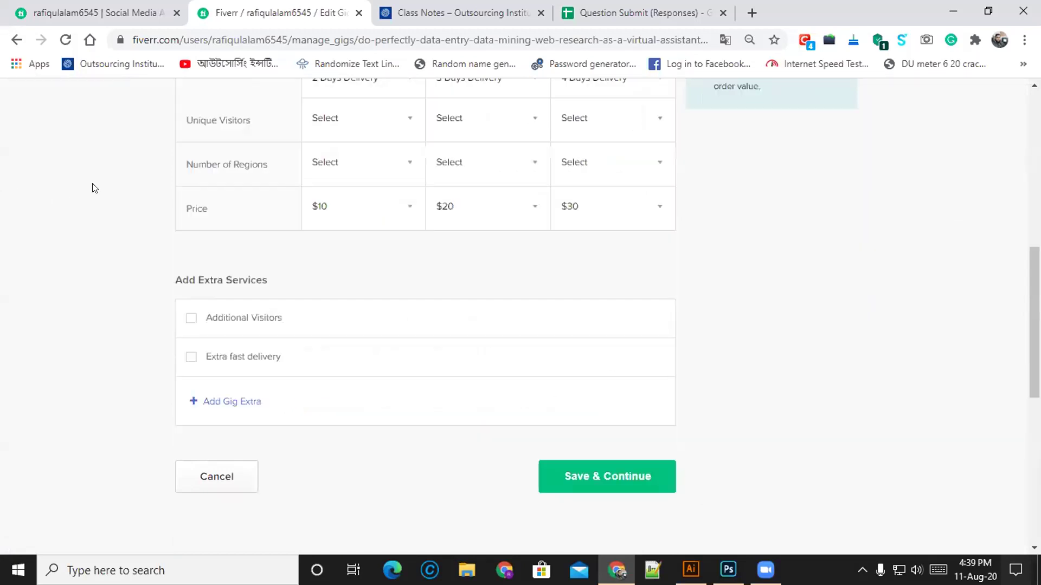
# Save the pricing packages and continue to the Description & FAQ step
pyautogui.scroll(-5, 233, 393)
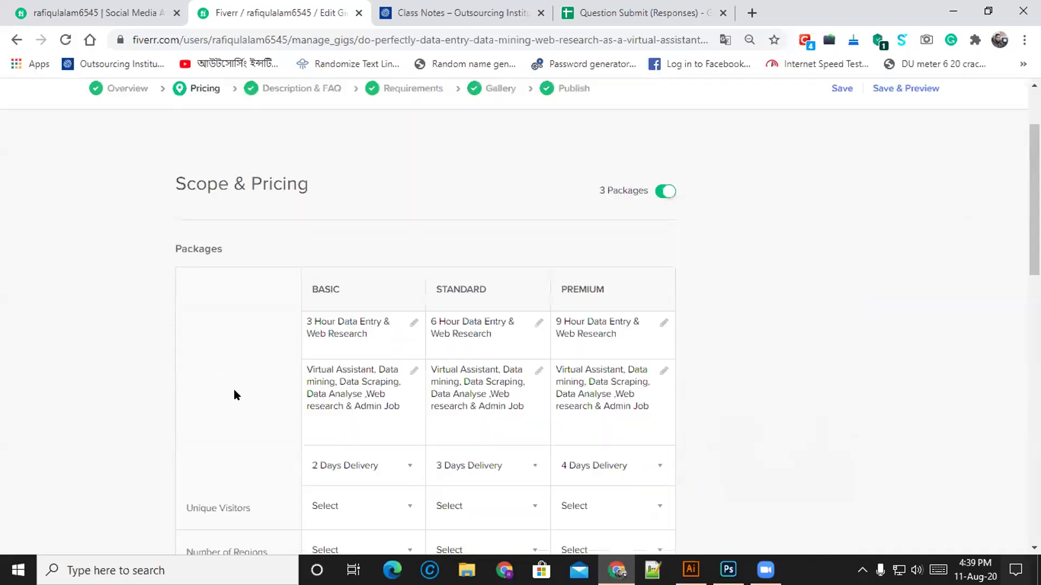
pyautogui.scroll(5, 382, 256)
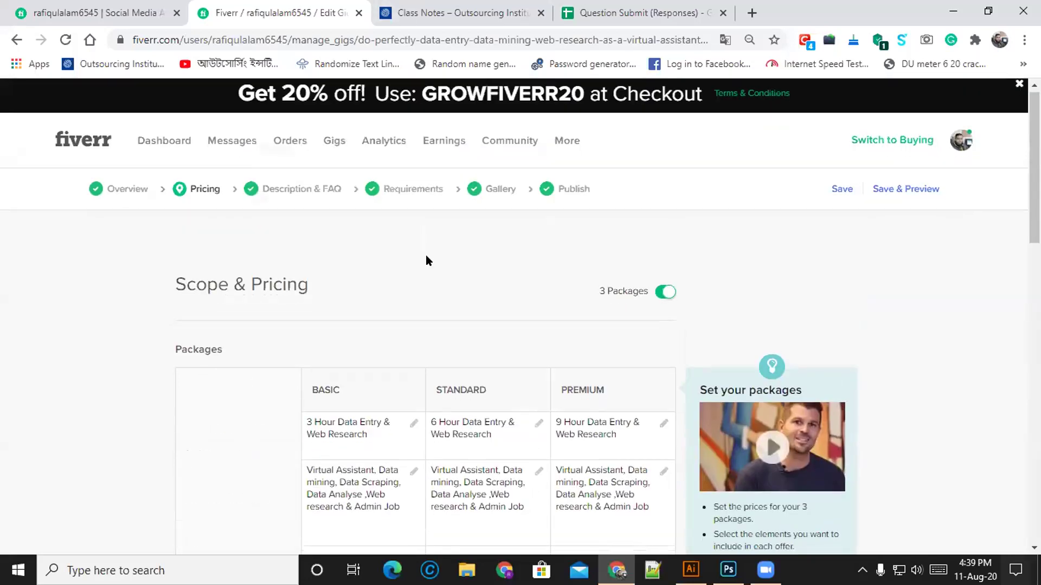
pyautogui.scroll(-15, 427, 260)
pyautogui.scroll(4, 526, 230)
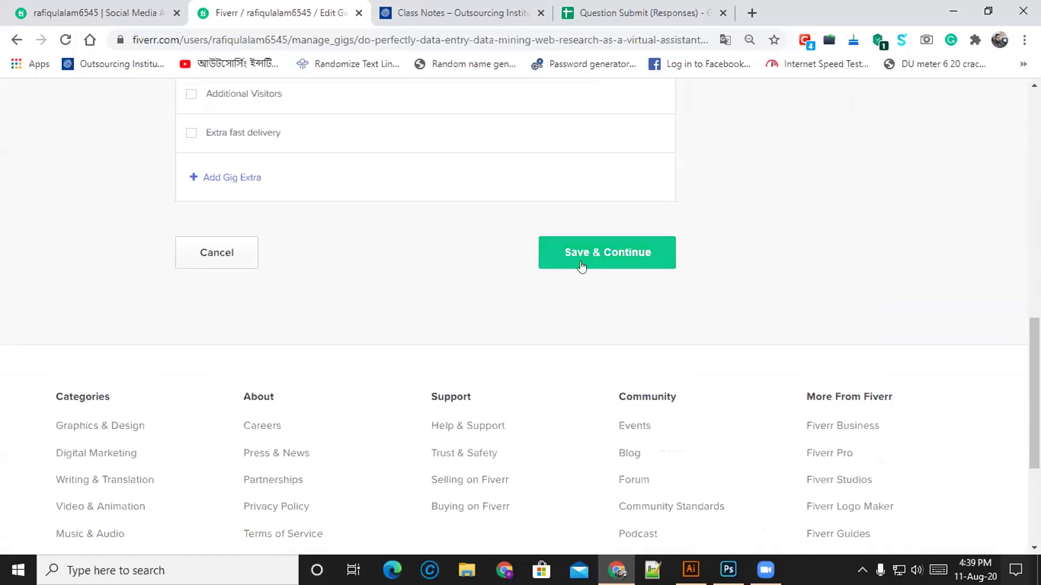
pyautogui.click(584, 264)
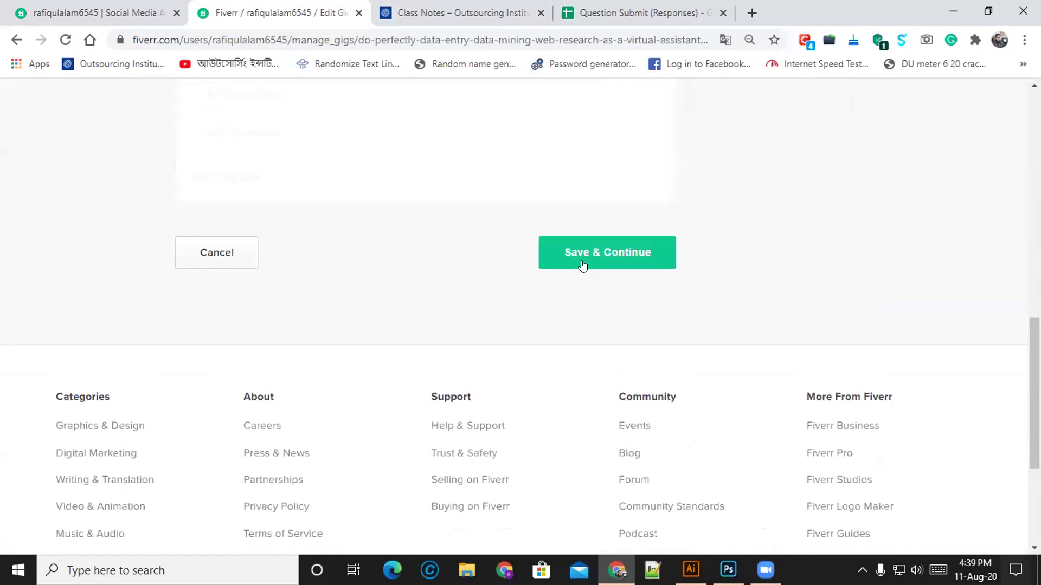
pyautogui.click(583, 265)
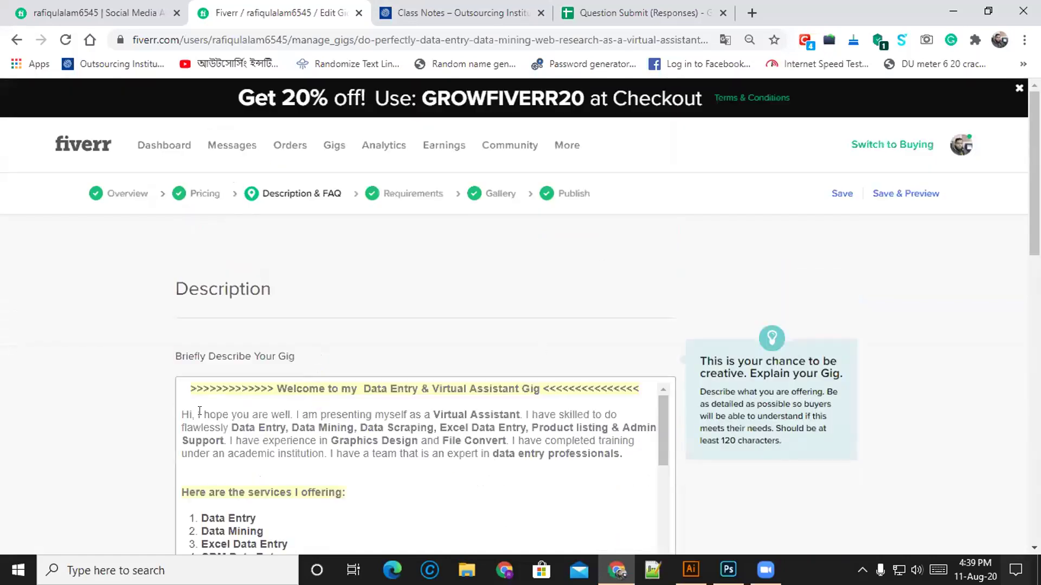
# Select the description's opening paragraph, then save Description & FAQ unchanged
pyautogui.click(626, 456)
pyautogui.moveTo(626, 455); pyautogui.dragTo(161, 399)
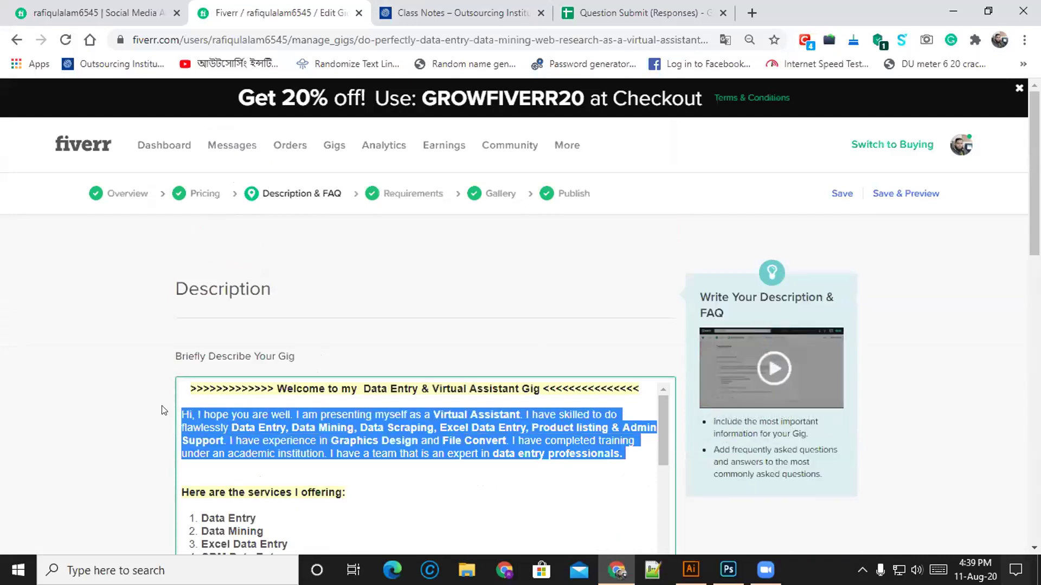
pyautogui.scroll(-10, 484, 418)
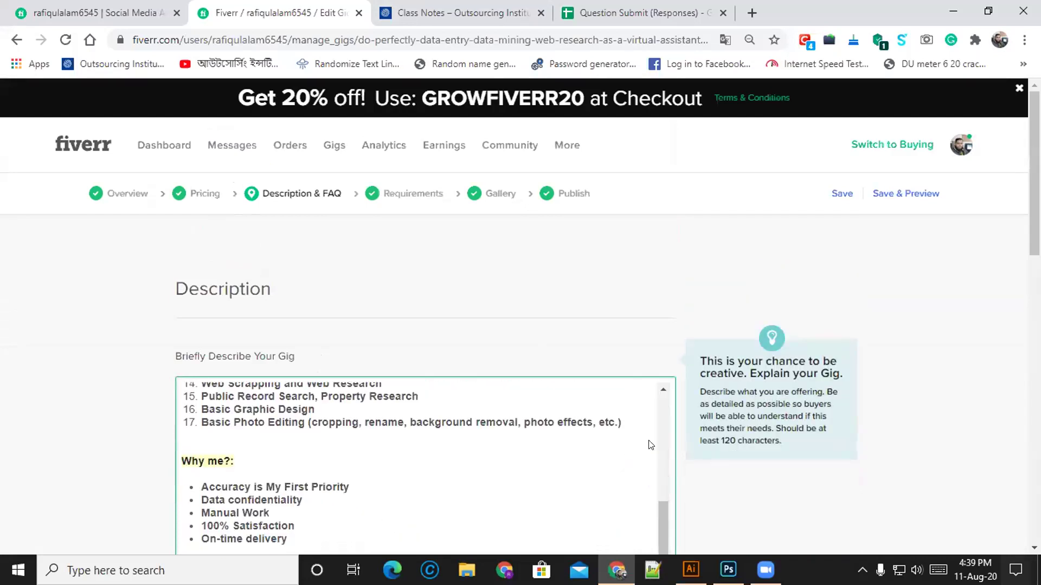
pyautogui.click(568, 473)
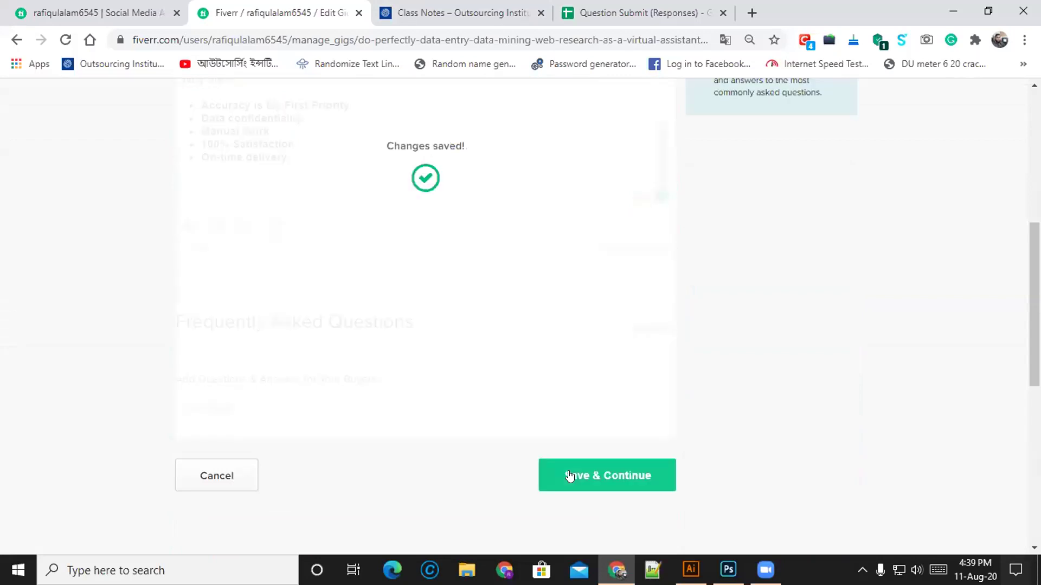
# Save the Requirements and Gallery pages again without changes
pyautogui.scroll(-5, 569, 476)
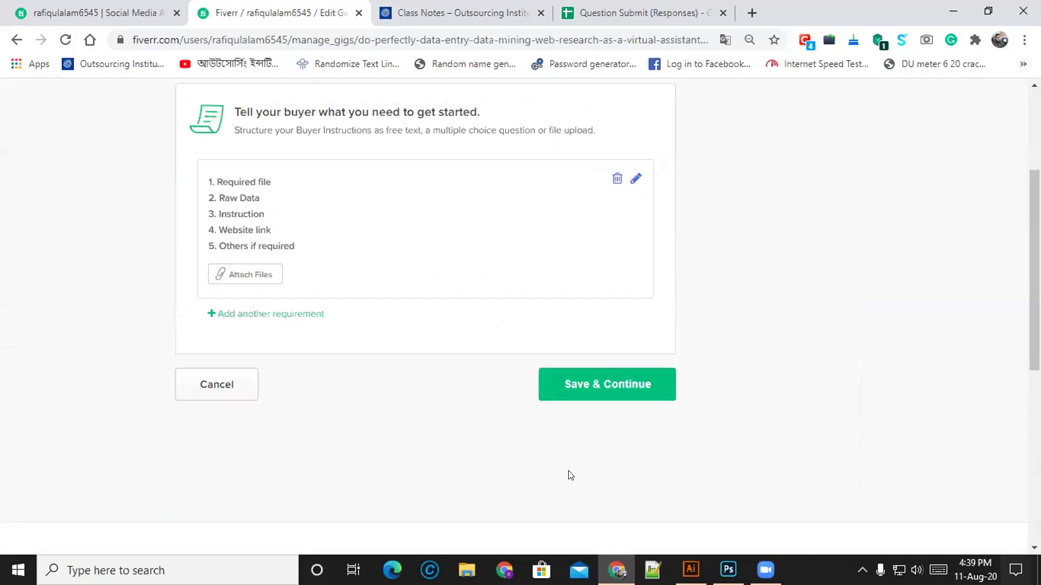
pyautogui.click(573, 265)
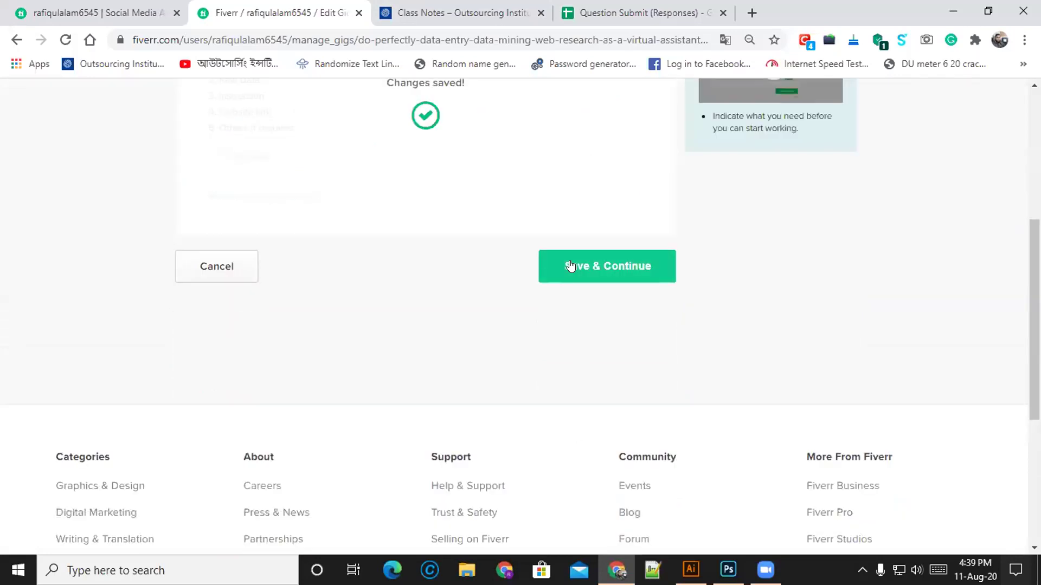
pyautogui.scroll(-10, 574, 264)
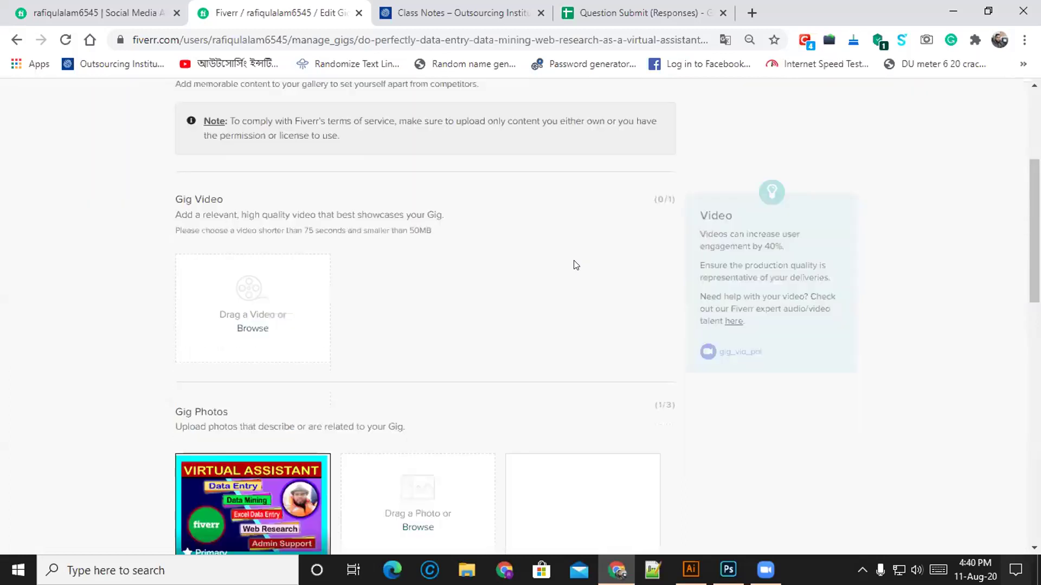
pyautogui.scroll(-3, 576, 265)
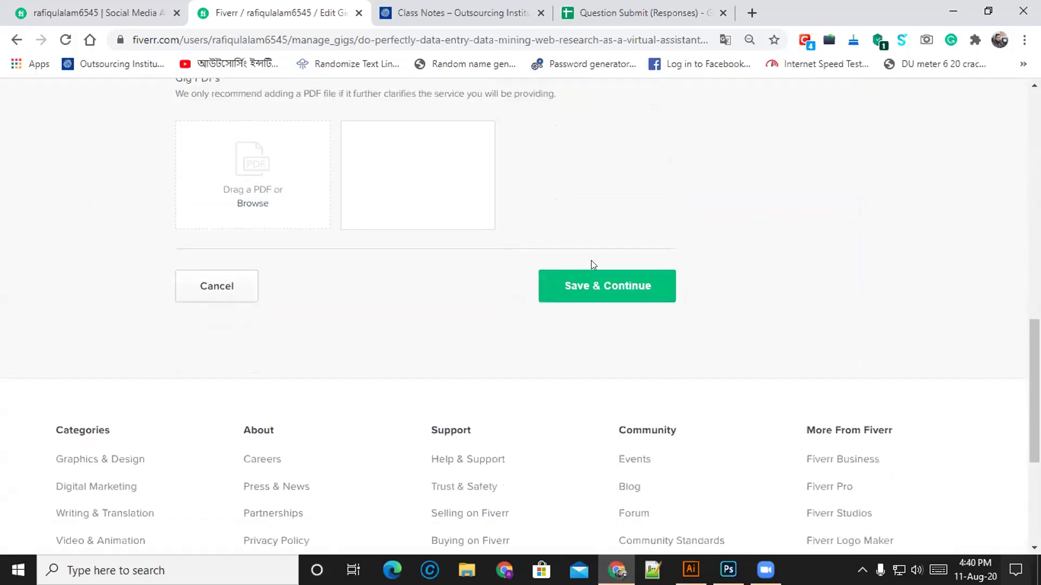
pyautogui.click(592, 287)
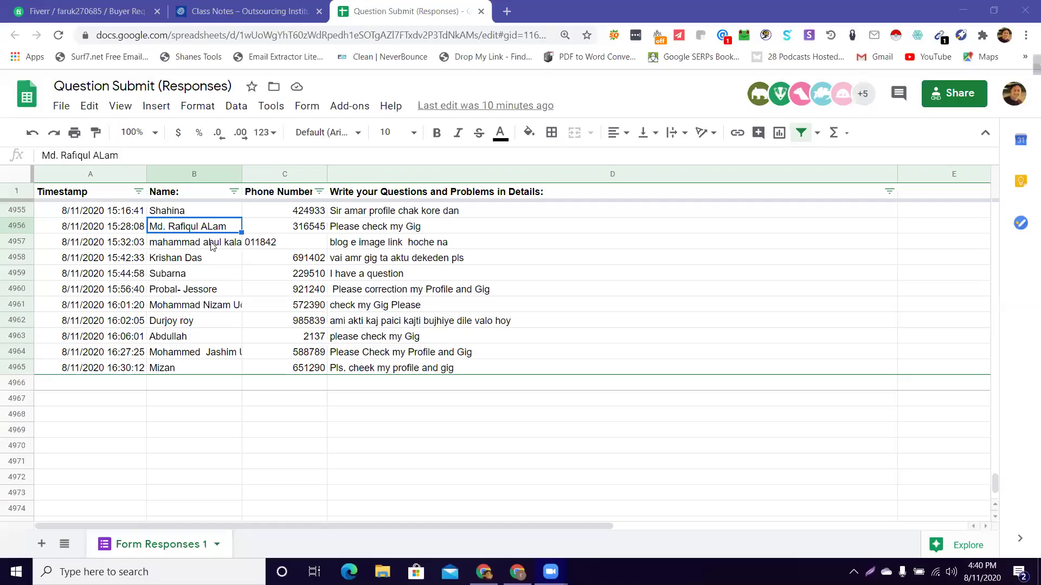
# Inspect row 4957 of Form Responses 1: the submitter's name in B4957 and question in D4957
pyautogui.click(214, 242)
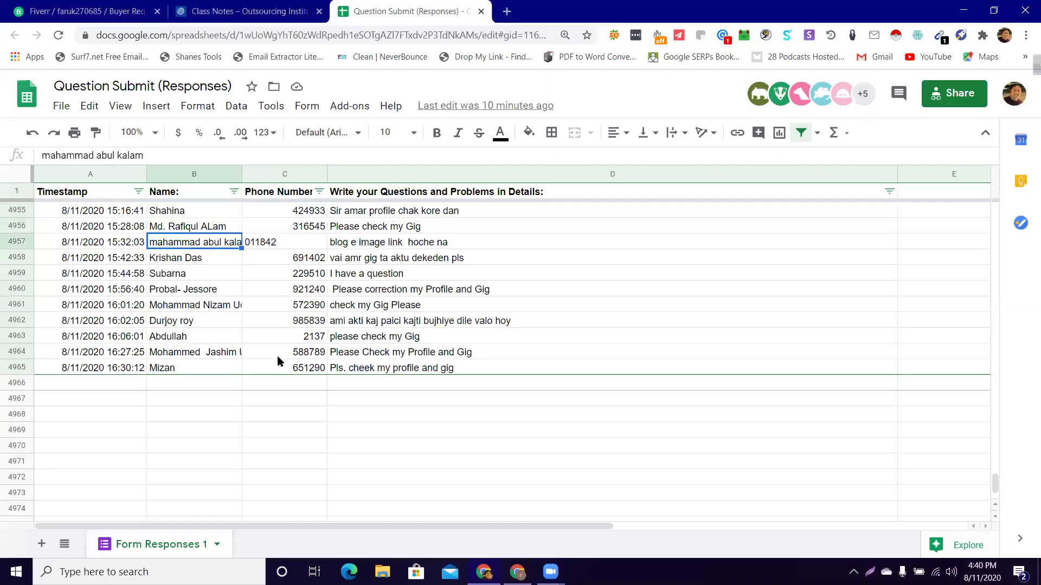
pyautogui.doubleClick(213, 242)
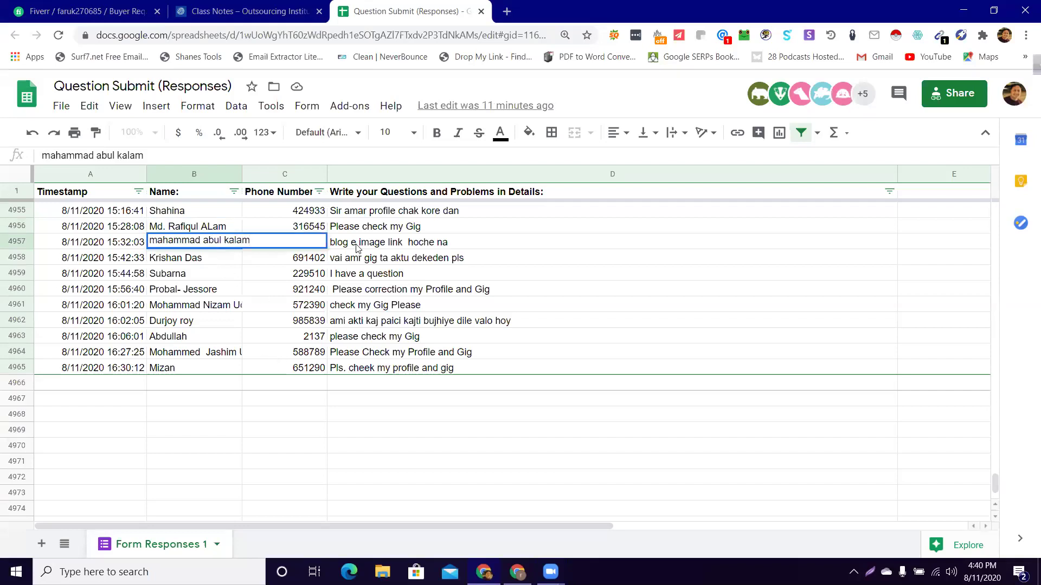
pyautogui.click(358, 248)
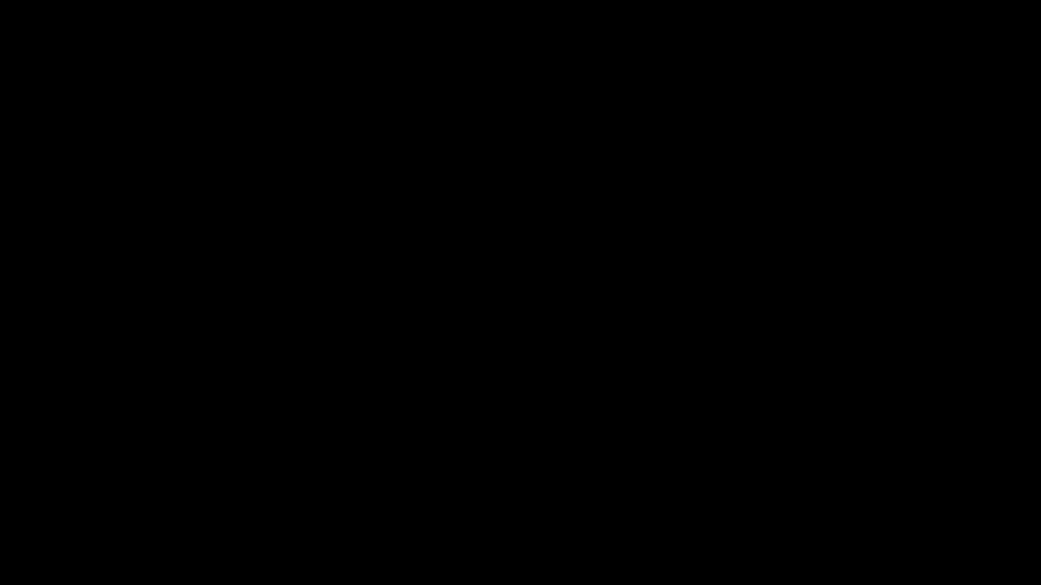
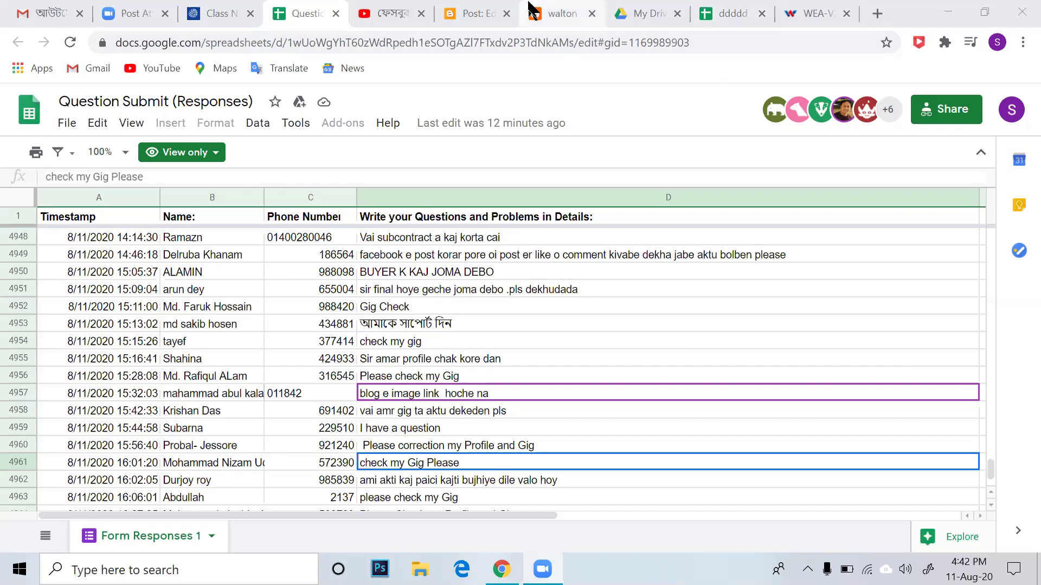
# Switch to Blogger, glance at the first post, and return to the posts list
pyautogui.click(473, 14)
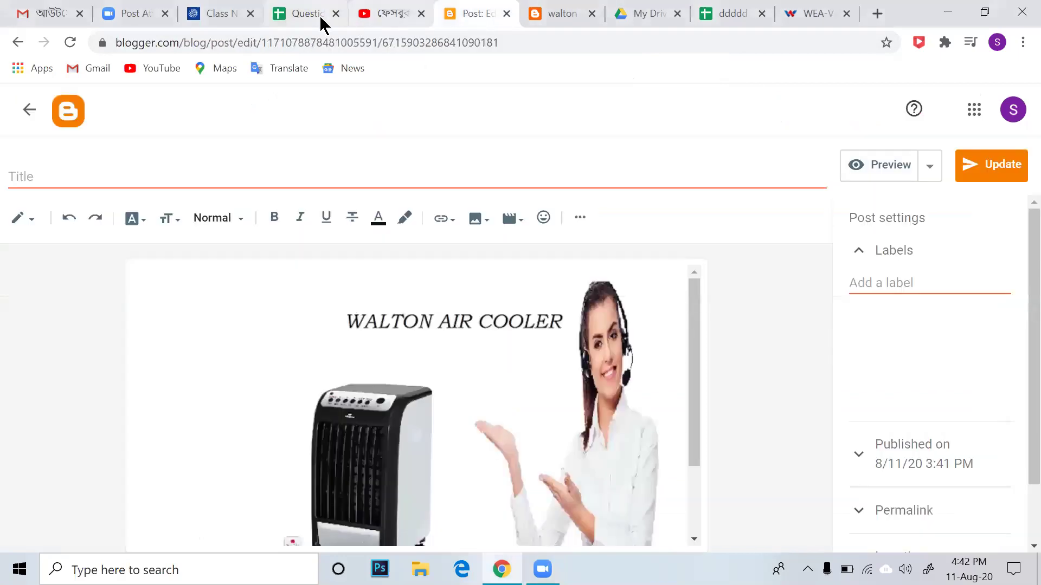
pyautogui.click(18, 43)
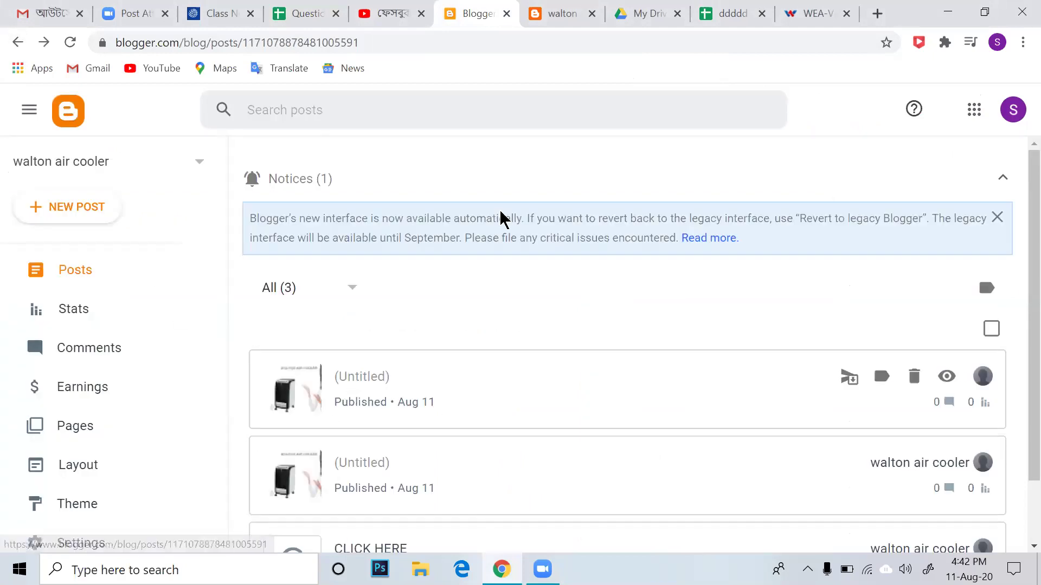
pyautogui.click(365, 394)
pyautogui.scroll(-2, 464, 377)
pyautogui.scroll(2, 406, 362)
pyautogui.click(31, 115)
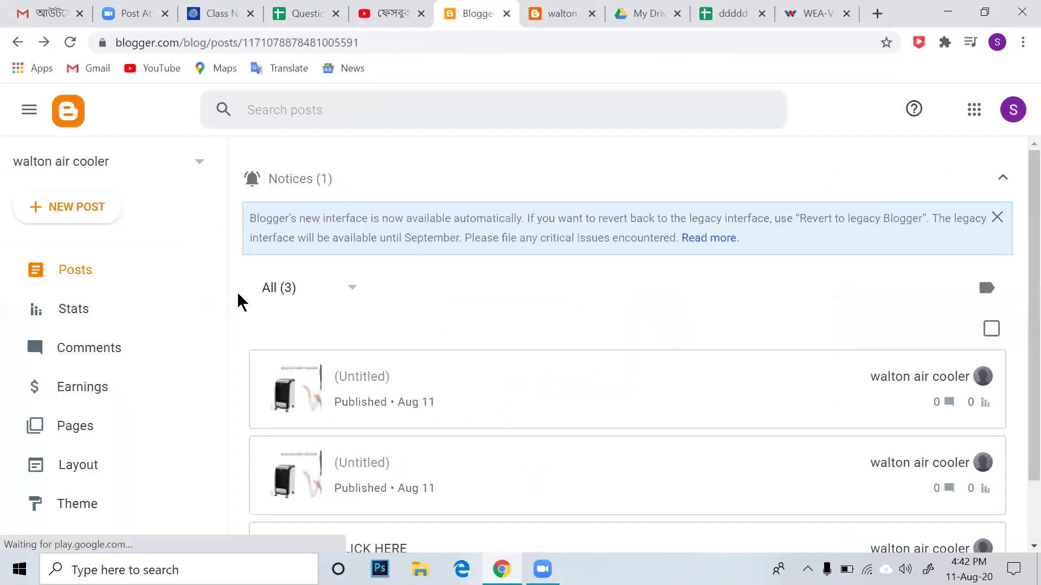
pyautogui.scroll(-4, 144, 369)
# Check the promo image on the live blog and the WEA-V28R product page, then reopen the first post
pyautogui.click(162, 391)
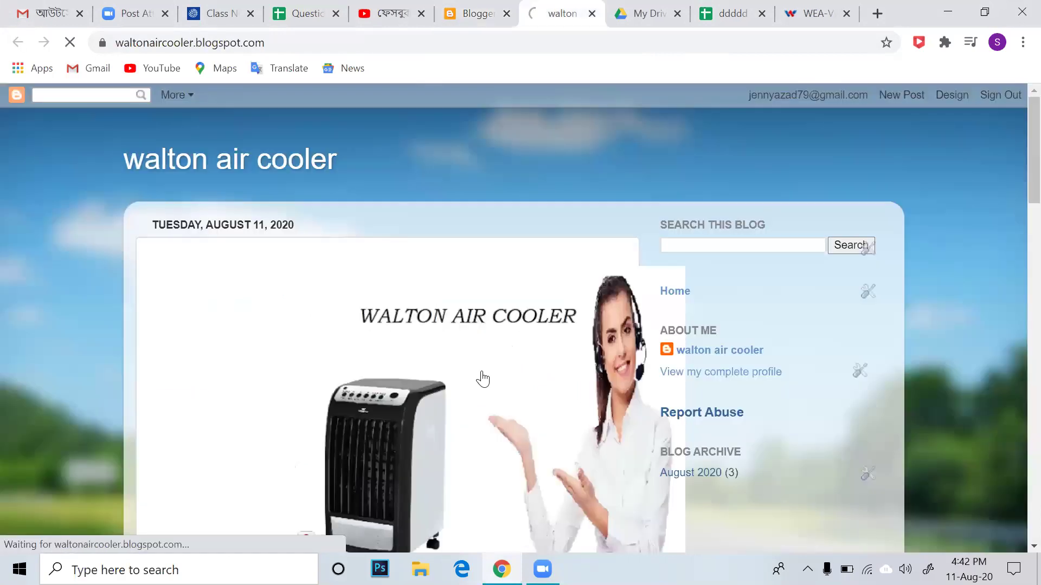
pyautogui.scroll(-4, 492, 360)
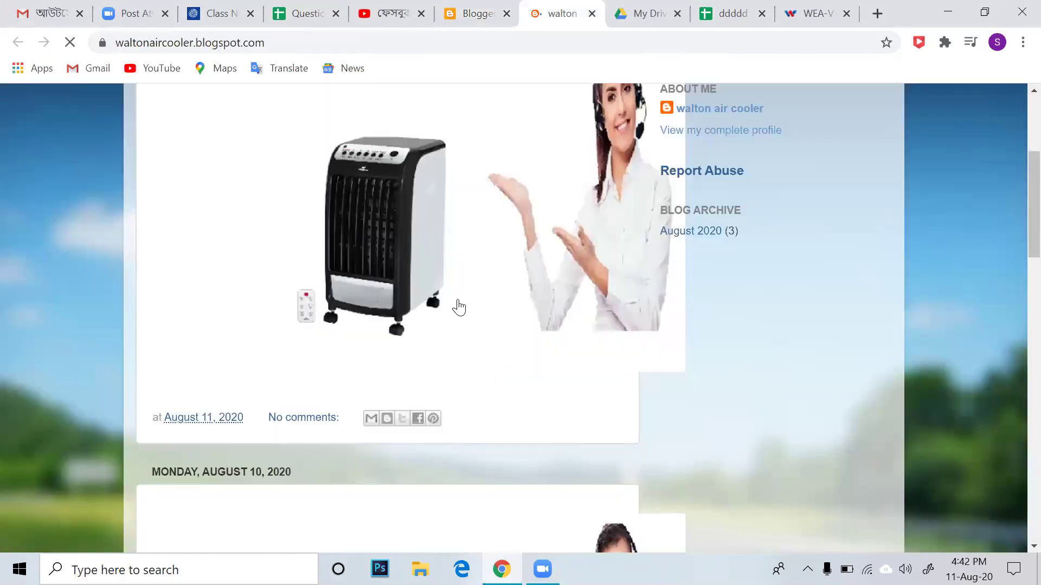
pyautogui.scroll(3, 457, 304)
pyautogui.click(382, 383)
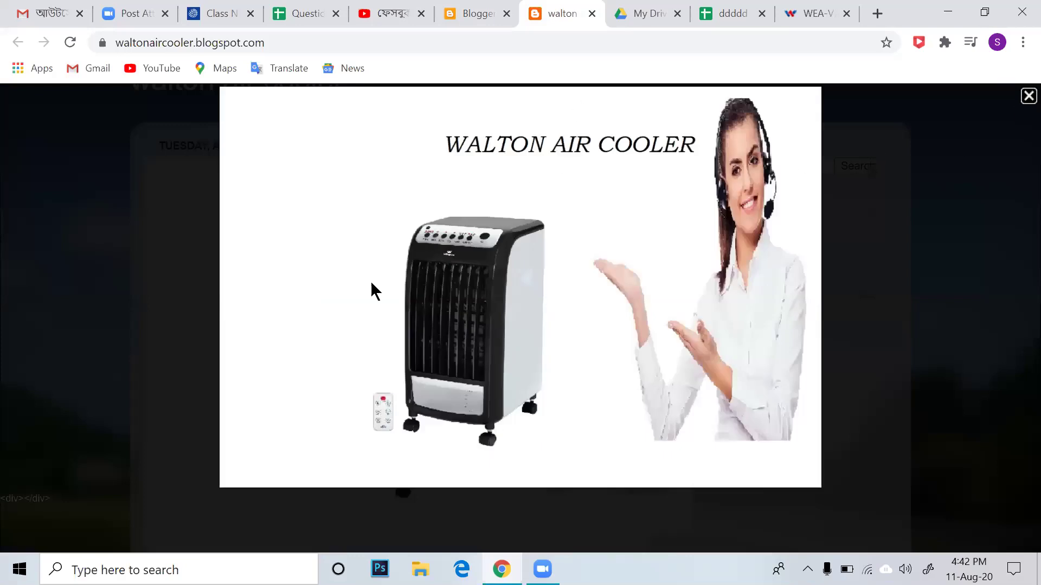
pyautogui.click(833, 23)
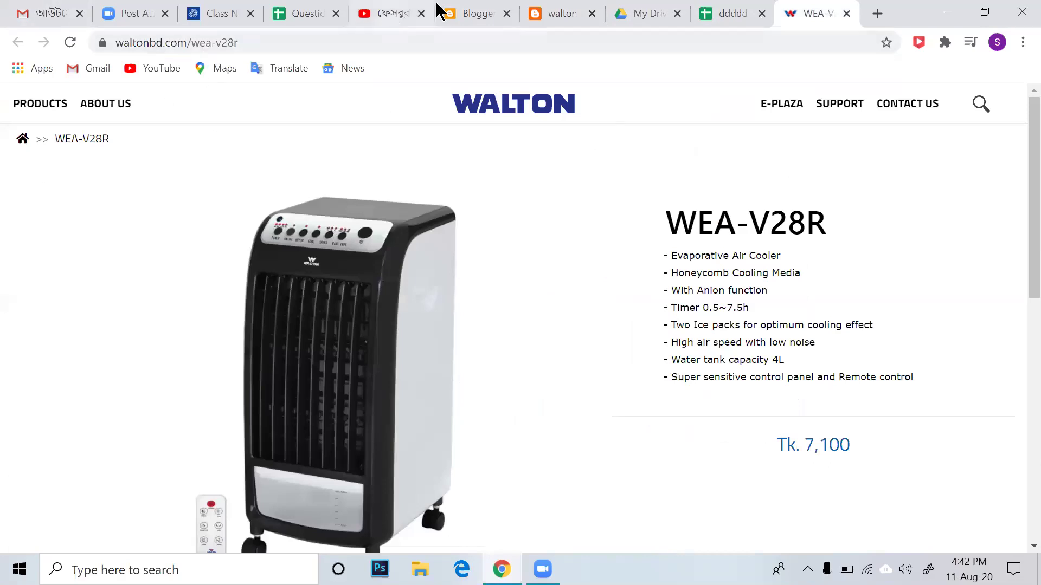
pyautogui.click(480, 13)
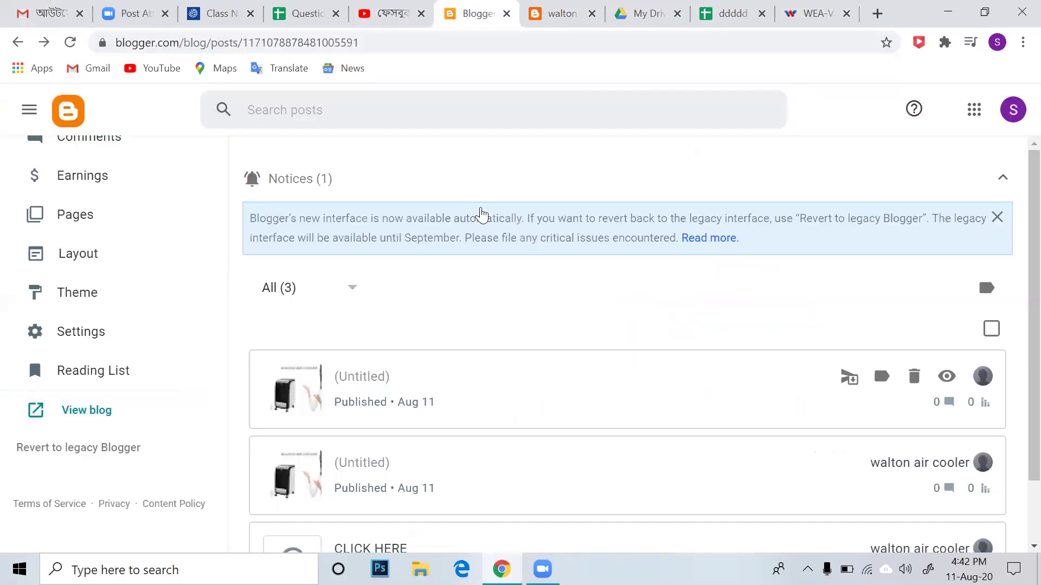
pyautogui.click(368, 380)
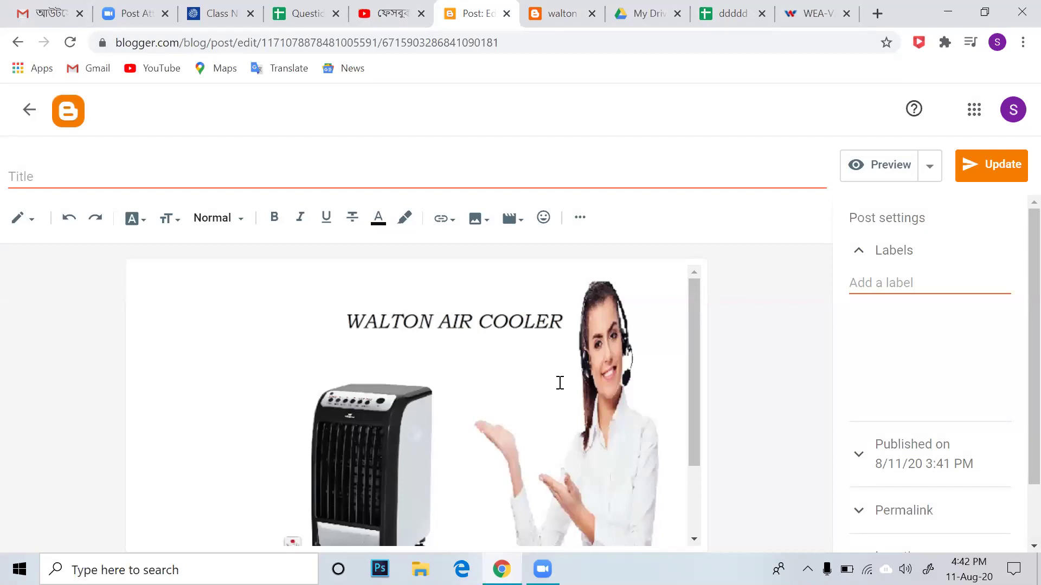
# Go back to Posts and reopen the first post for editing
pyautogui.click(9, 48)
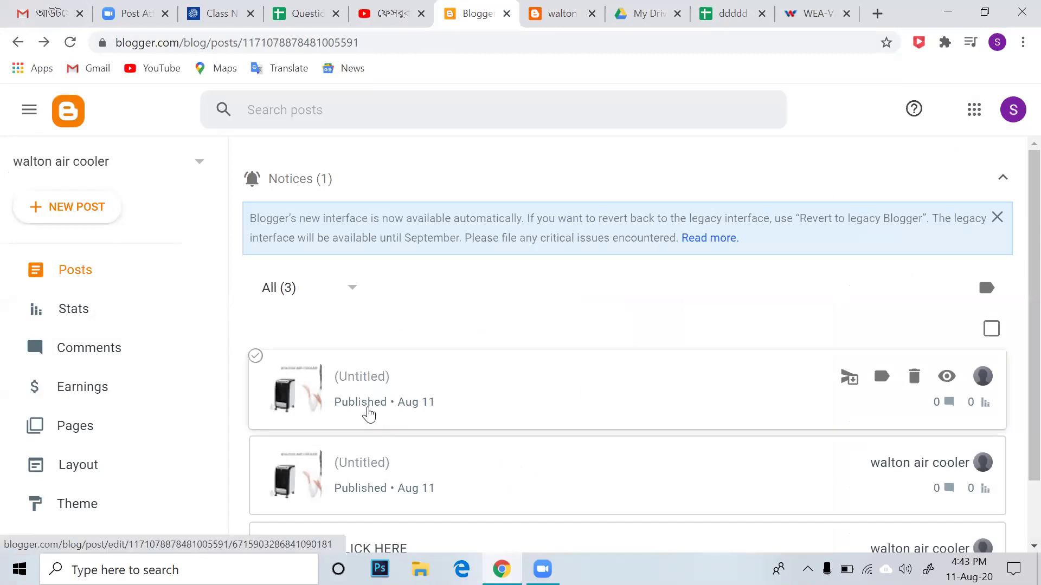
pyautogui.click(315, 401)
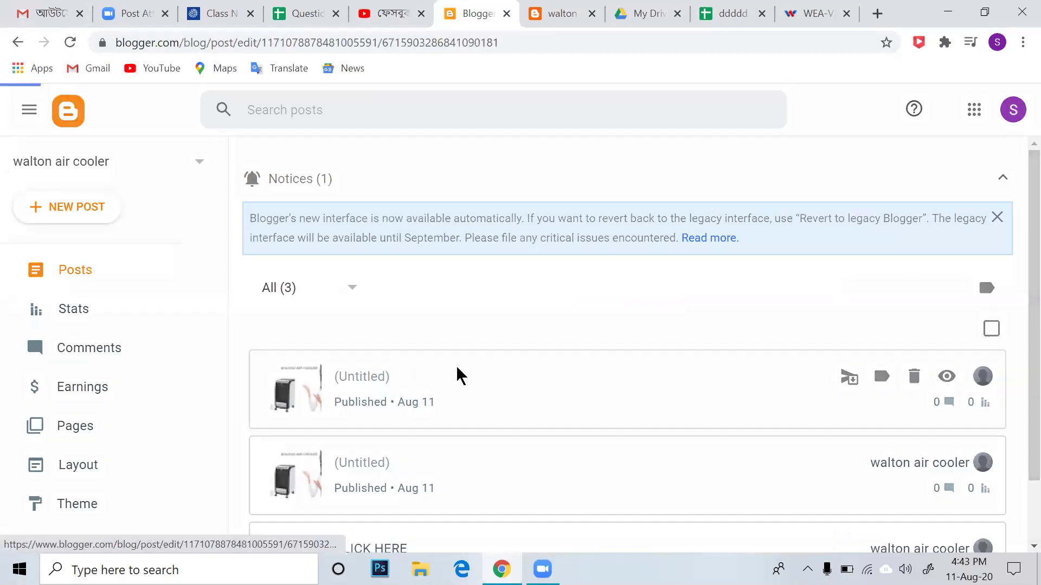
pyautogui.scroll(-2, 497, 388)
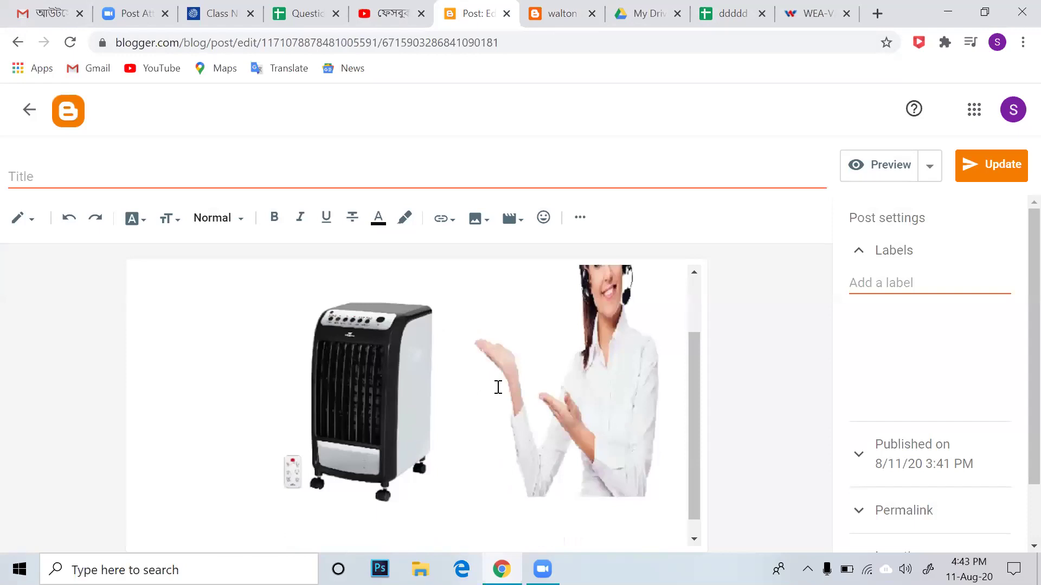
pyautogui.scroll(2, 498, 387)
# Link the promo image to a web address that opens in a new window
pyautogui.click(511, 420)
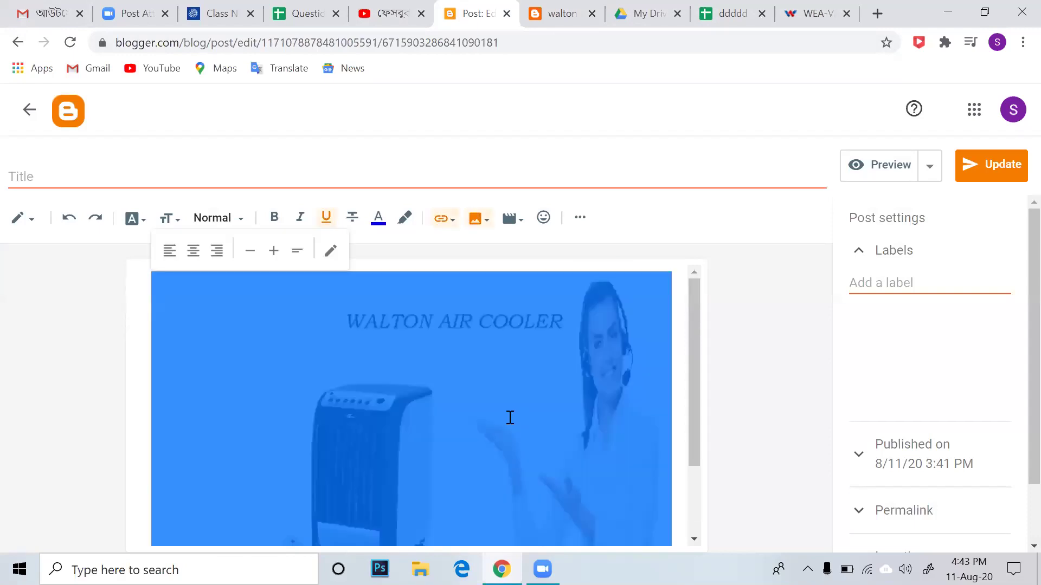
pyautogui.click(446, 222)
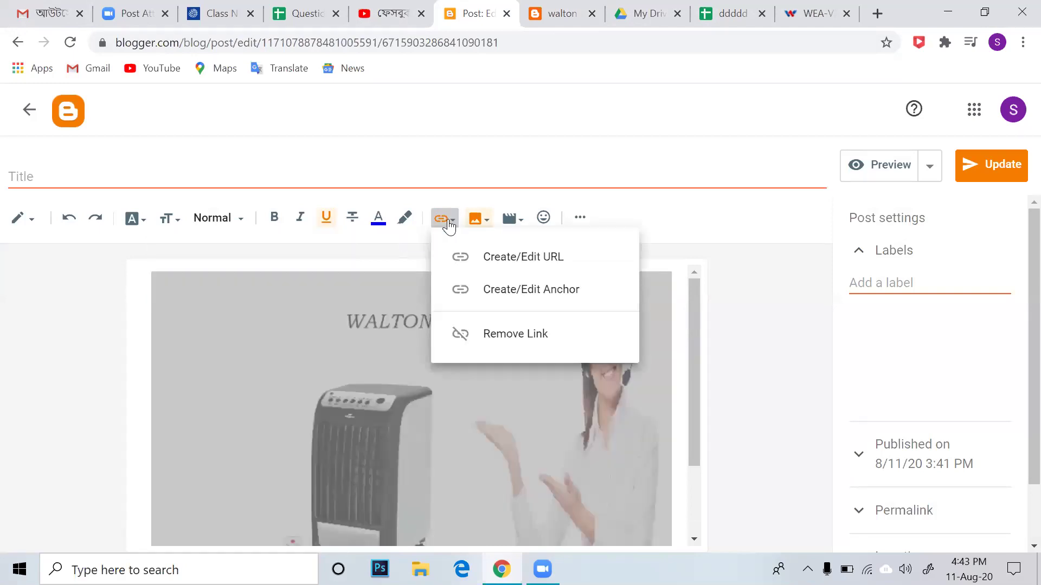
pyautogui.click(531, 268)
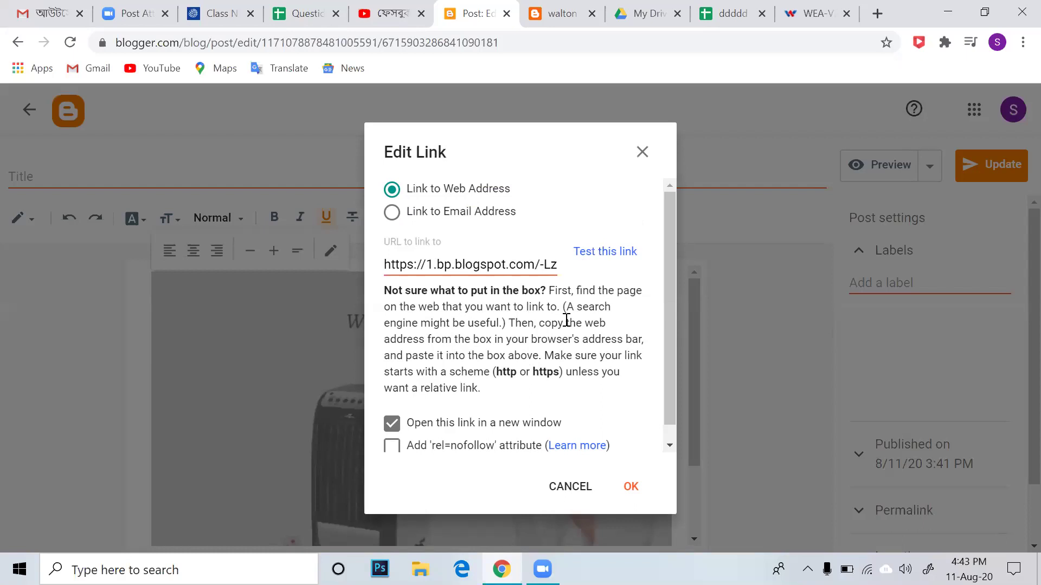
pyautogui.click(391, 424)
pyautogui.click(392, 424)
pyautogui.click(632, 487)
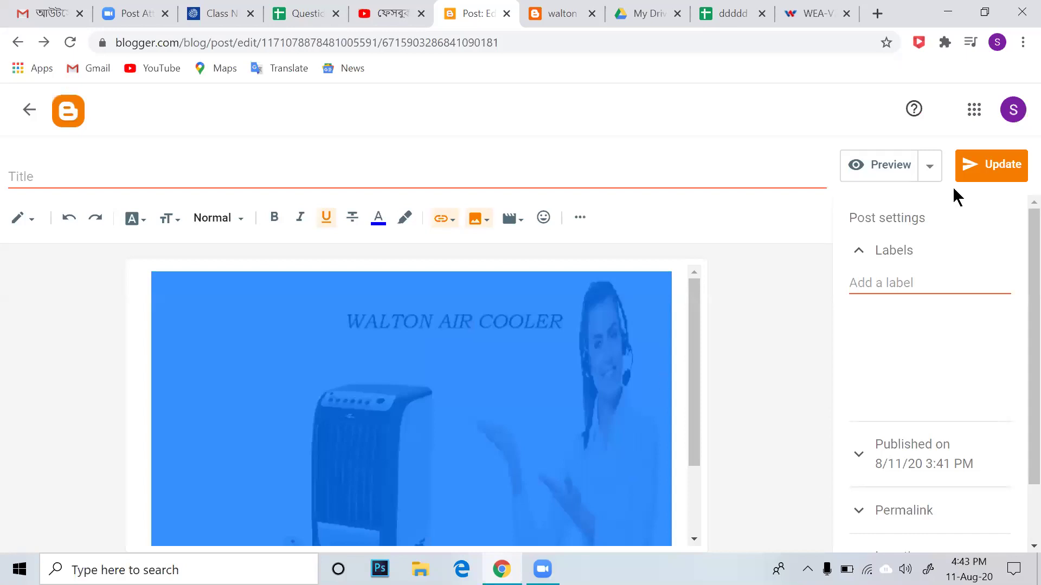
# Update the post and preview it on the blog layout
pyautogui.click(986, 168)
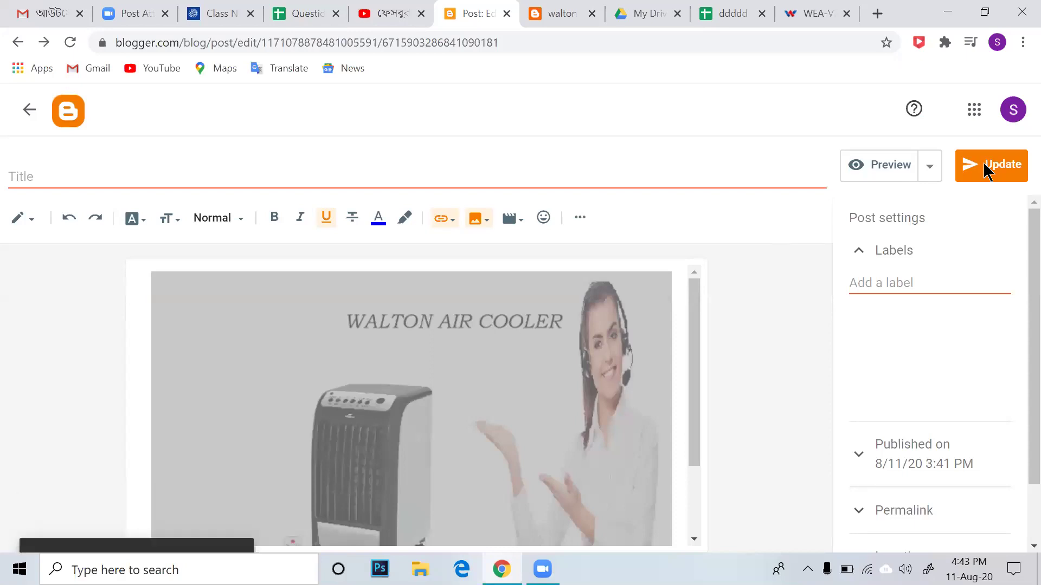
pyautogui.click(858, 170)
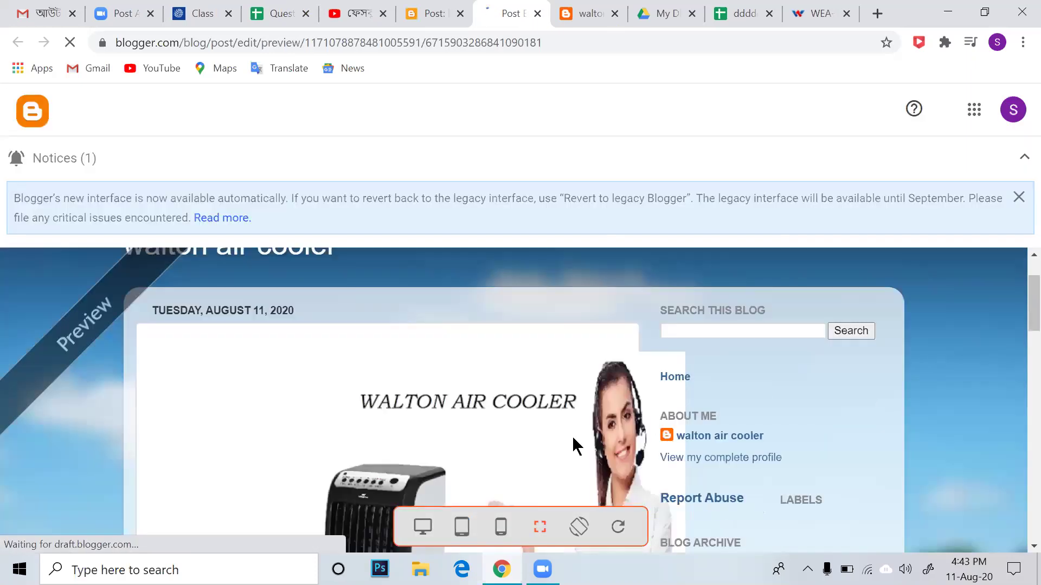
pyautogui.scroll(-4, 571, 435)
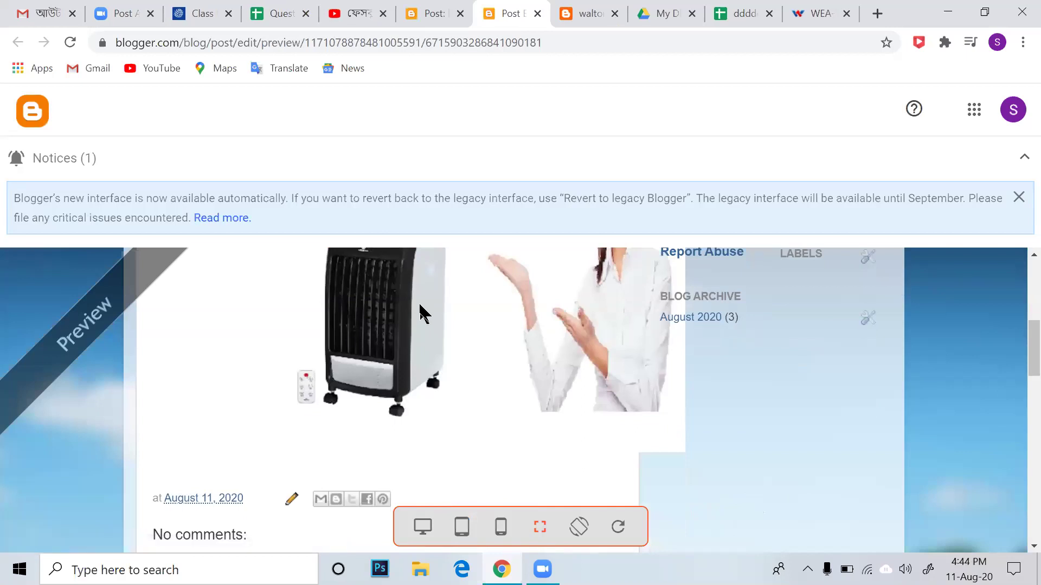
pyautogui.scroll(3, 415, 305)
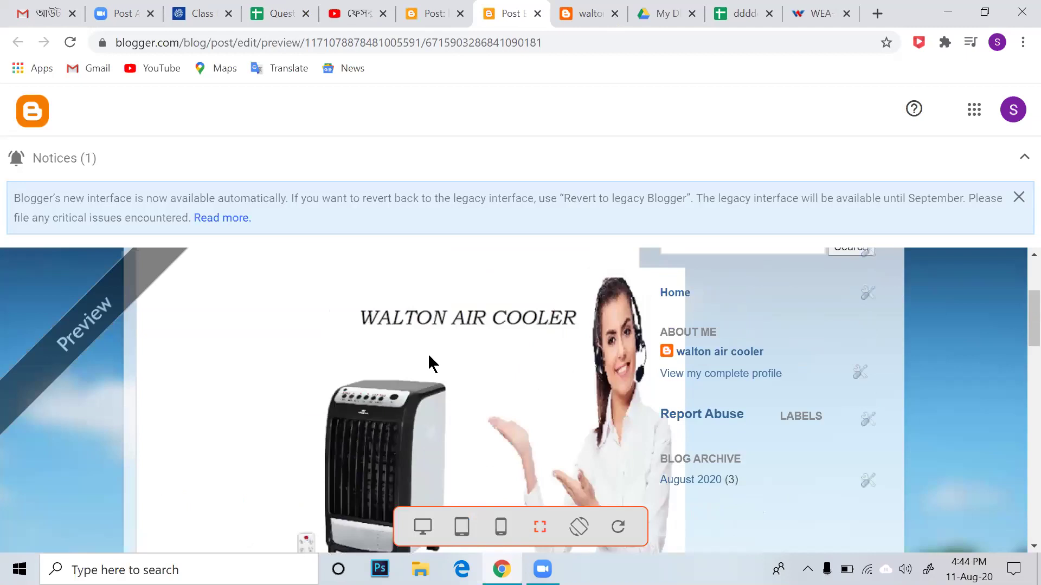
# Close the preview and remove the existing link from the promo image
pyautogui.click(537, 13)
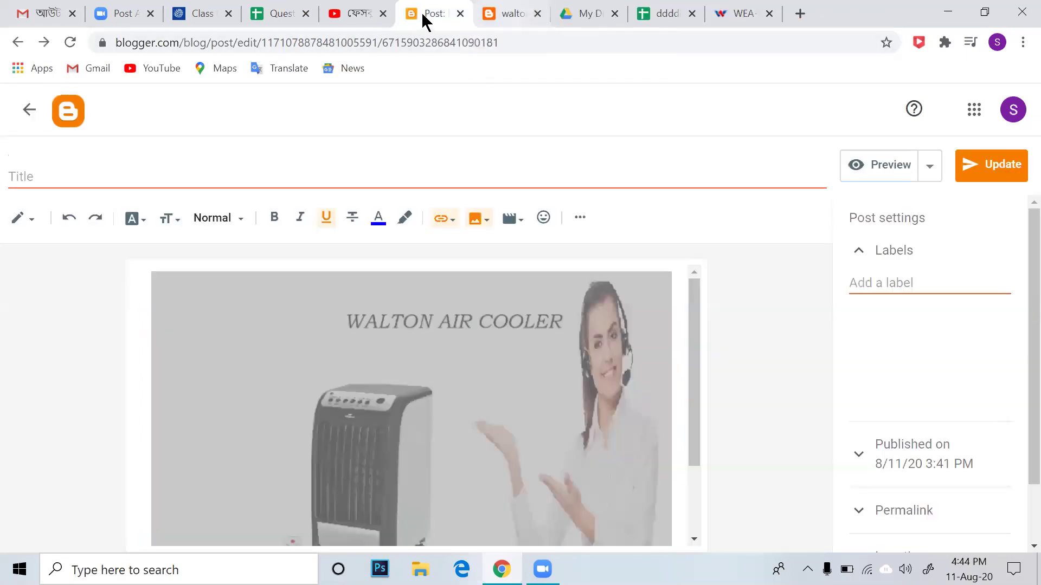
pyautogui.scroll(-2, 414, 356)
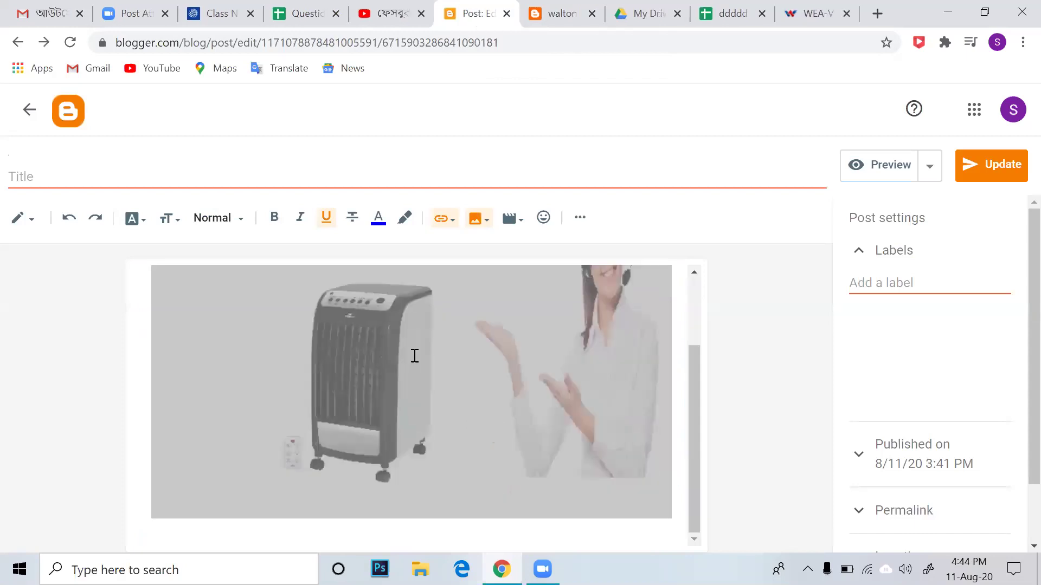
pyautogui.click(415, 355)
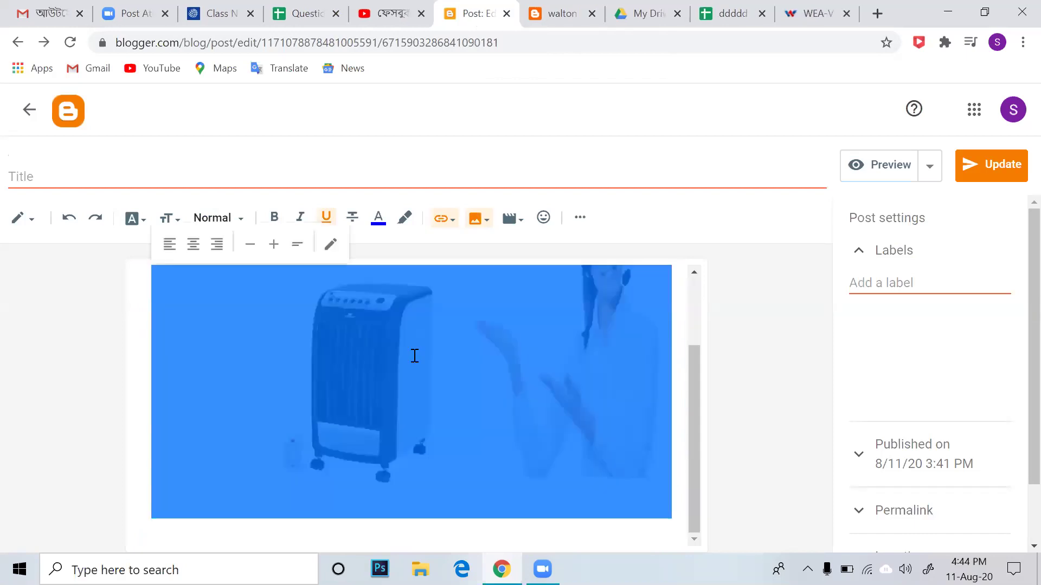
pyautogui.click(446, 220)
pyautogui.click(514, 292)
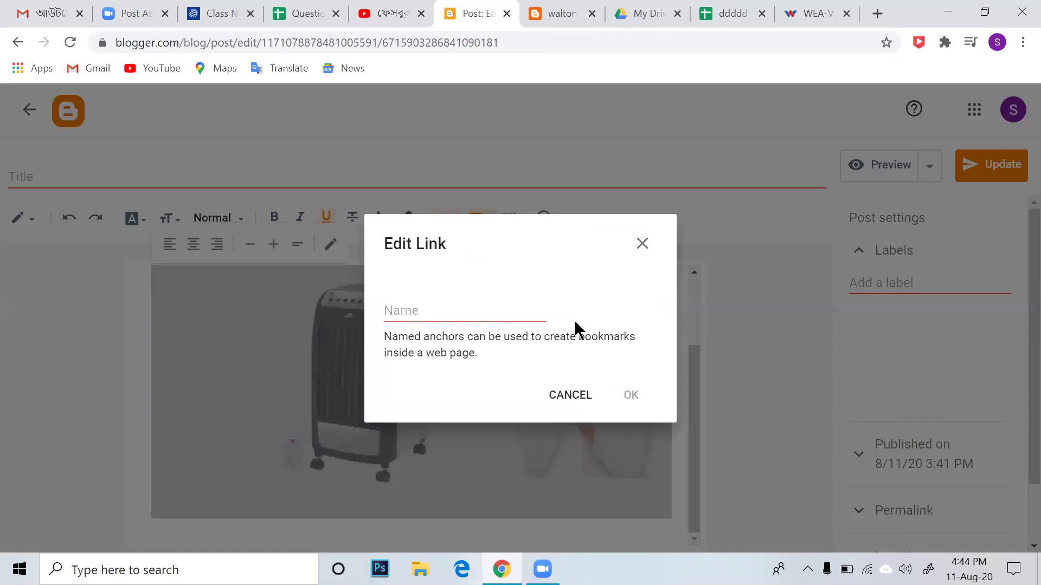
pyautogui.click(570, 394)
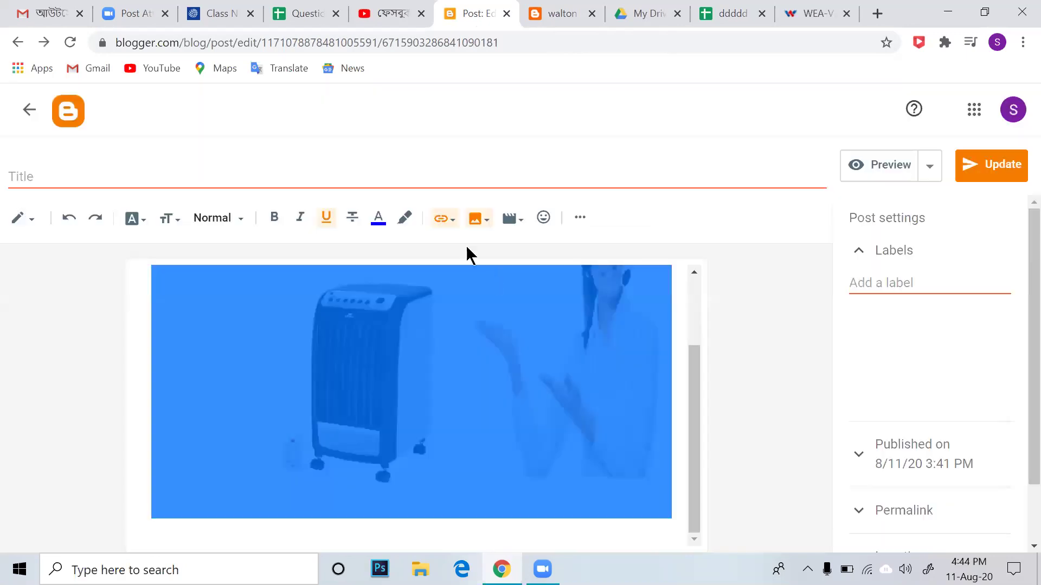
pyautogui.click(442, 219)
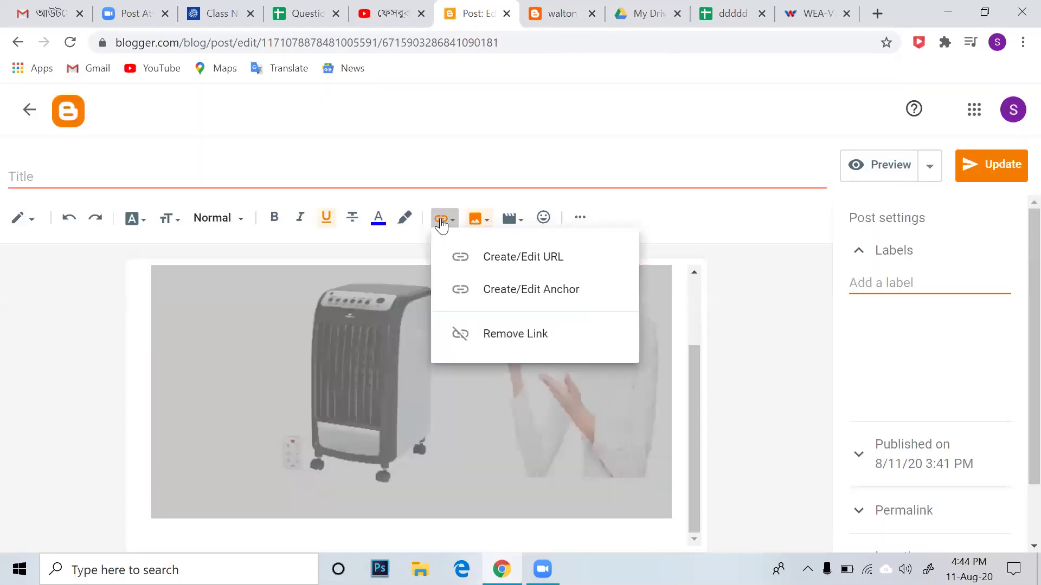
pyautogui.click(500, 334)
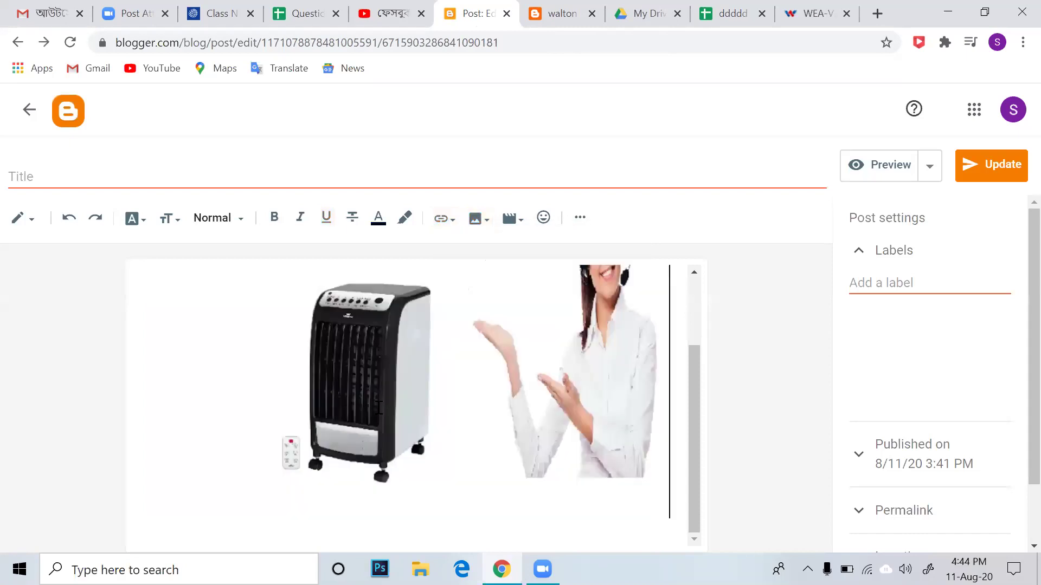
pyautogui.click(378, 408)
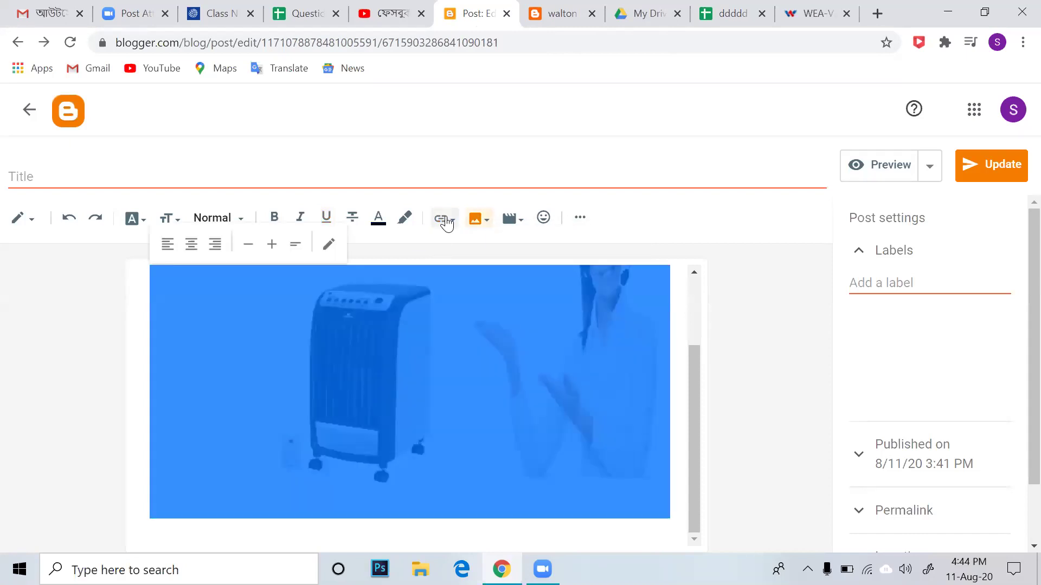
pyautogui.click(445, 221)
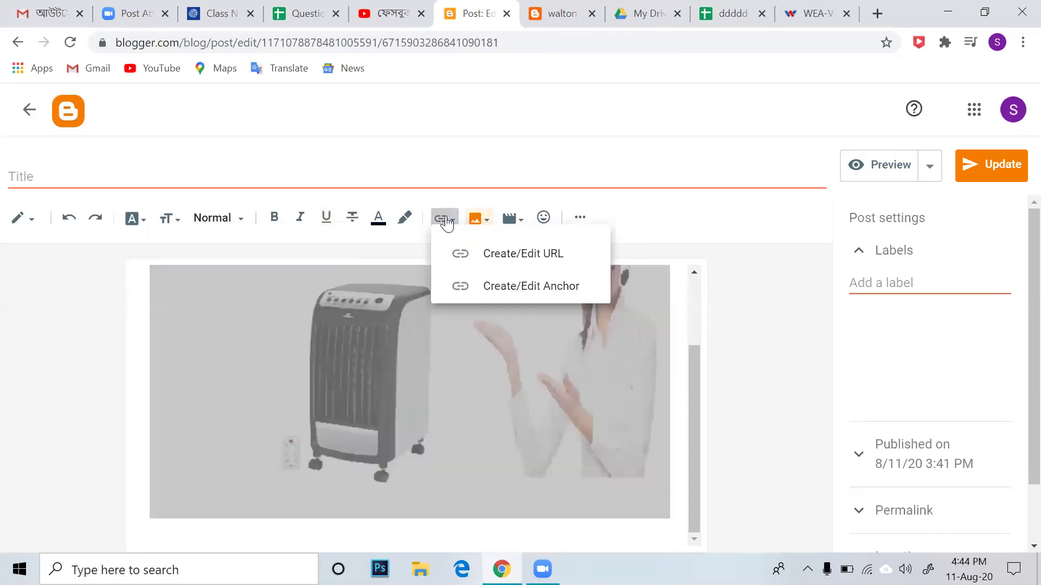
pyautogui.click(513, 258)
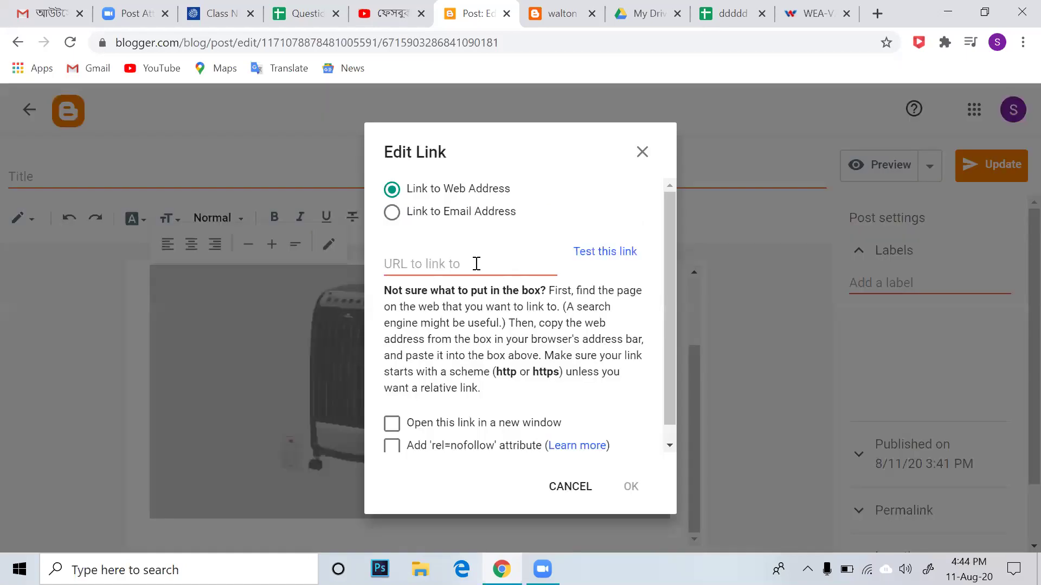
pyautogui.click(450, 265)
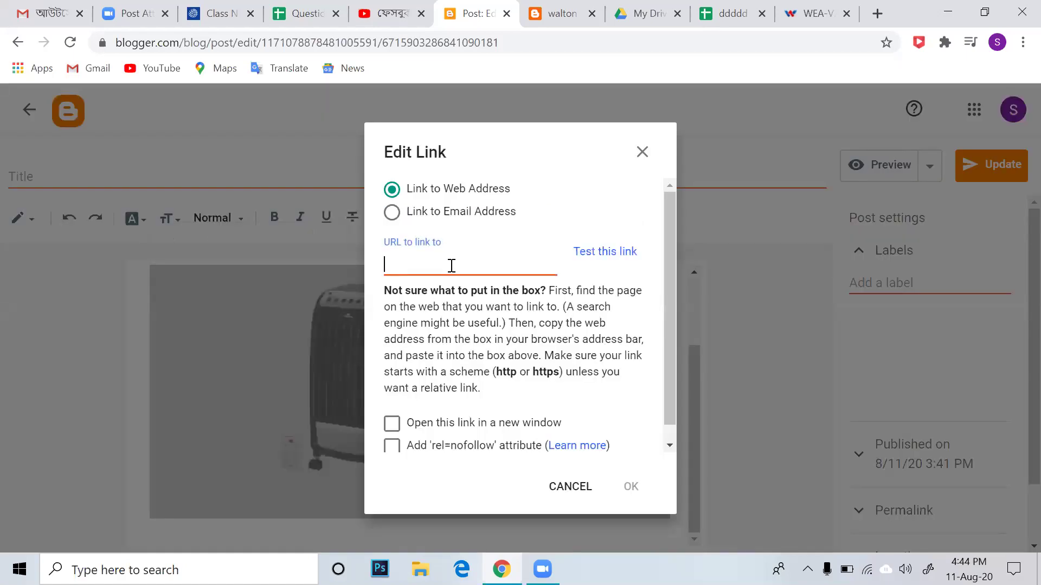
pyautogui.click(798, 12)
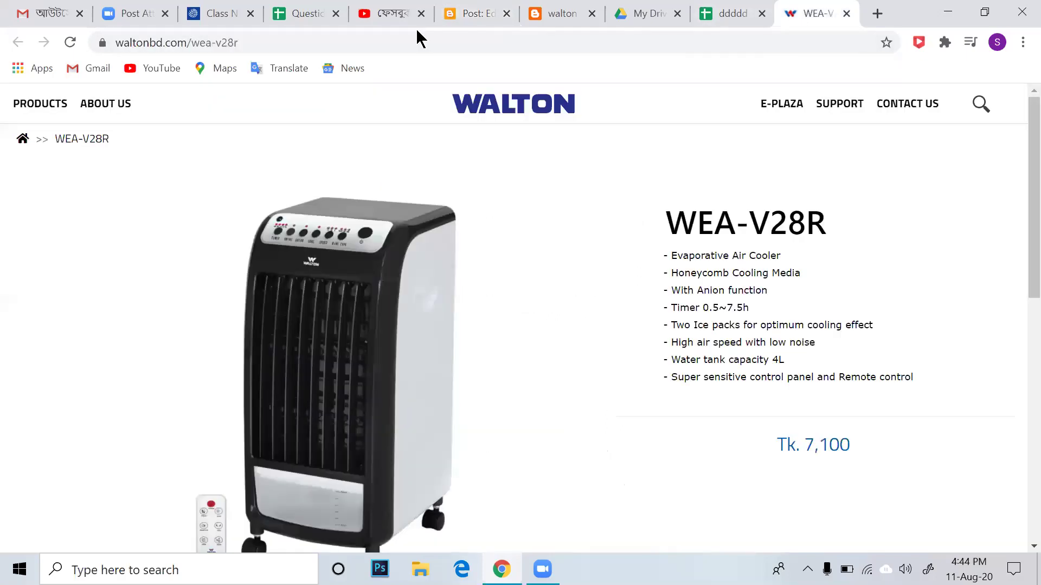
pyautogui.click(277, 43)
pyautogui.hotkey('ctrl', 'c')
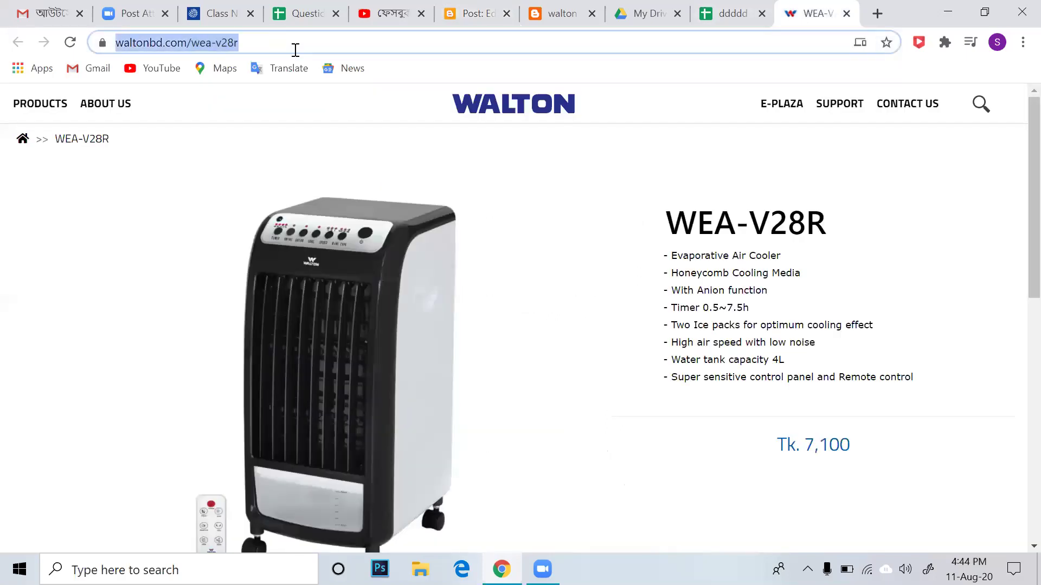
pyautogui.click(482, 15)
pyautogui.hotkey('ctrl', 'v')
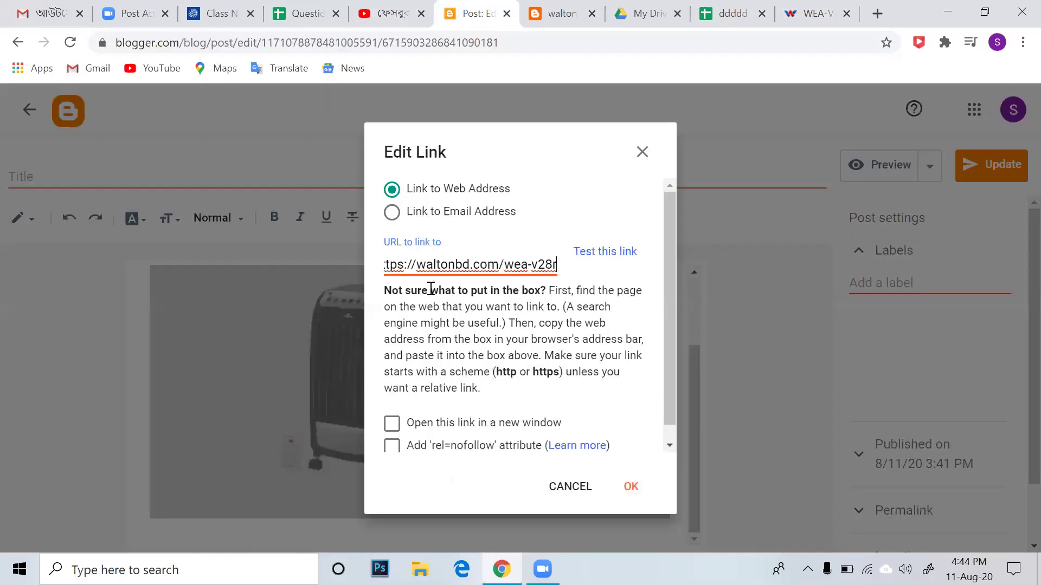
pyautogui.click(628, 485)
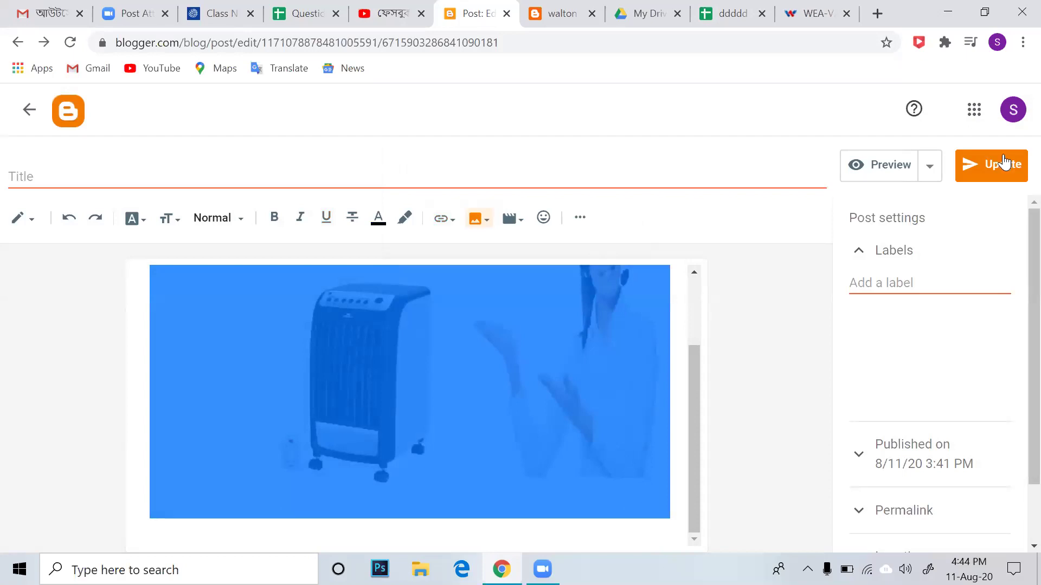
pyautogui.click(1000, 165)
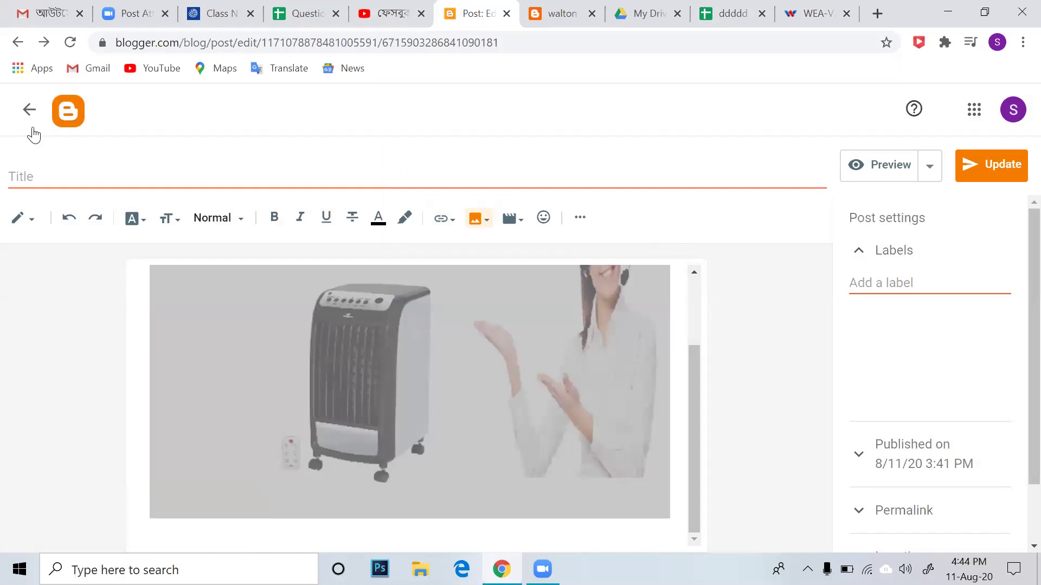
pyautogui.click(29, 110)
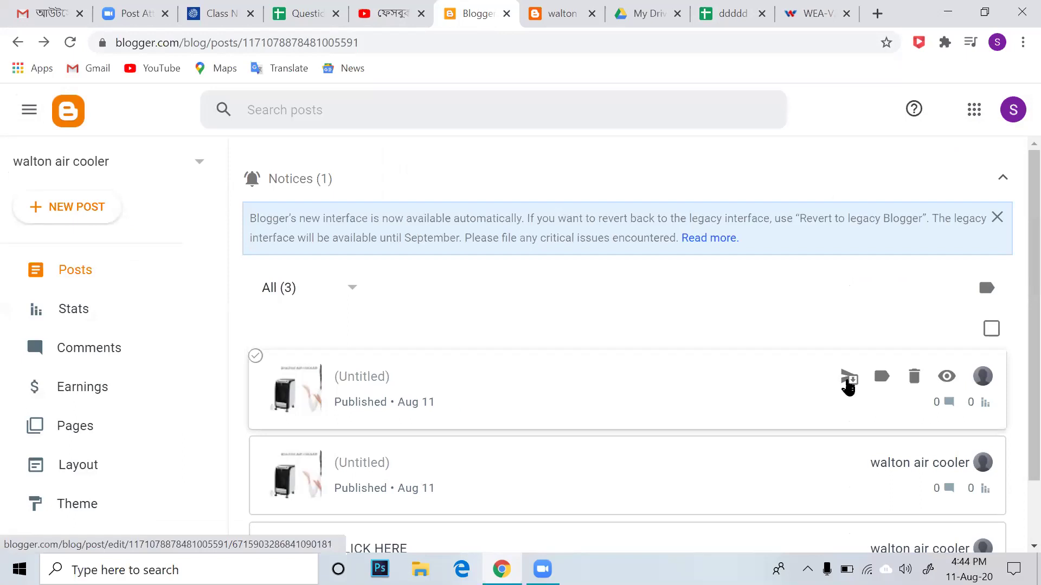
# Revert the post to draft, publish it again, and view the live post
pyautogui.click(849, 379)
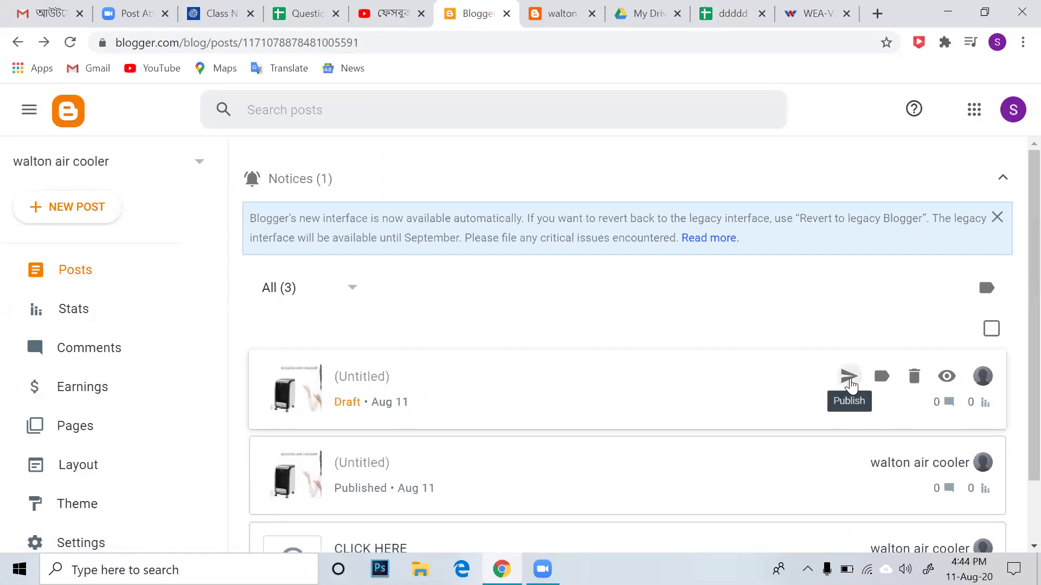
pyautogui.click(849, 378)
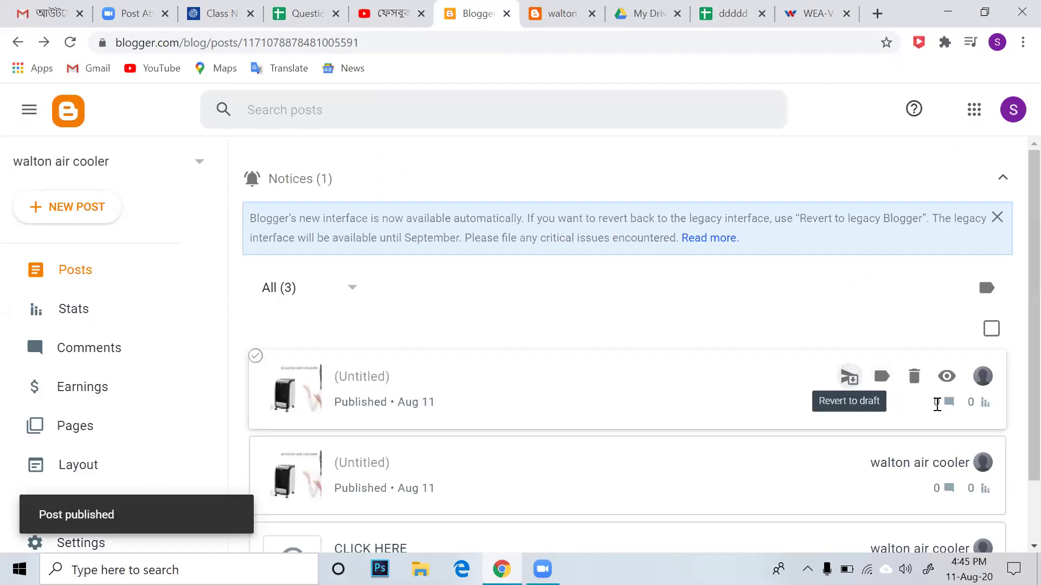
pyautogui.click(947, 376)
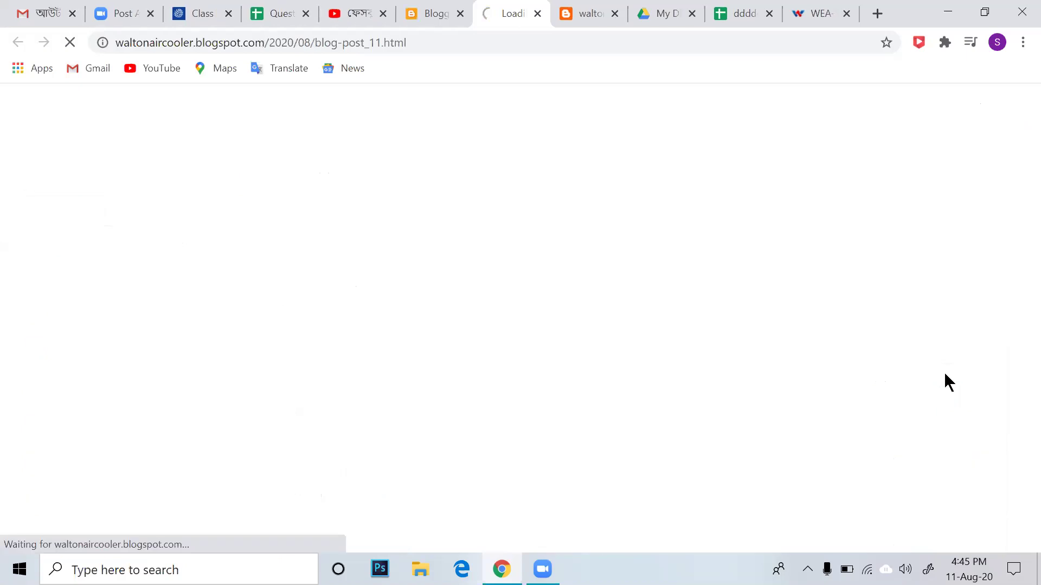
# Check the enlarged air cooler image on the live post, then close that tab
pyautogui.click(435, 405)
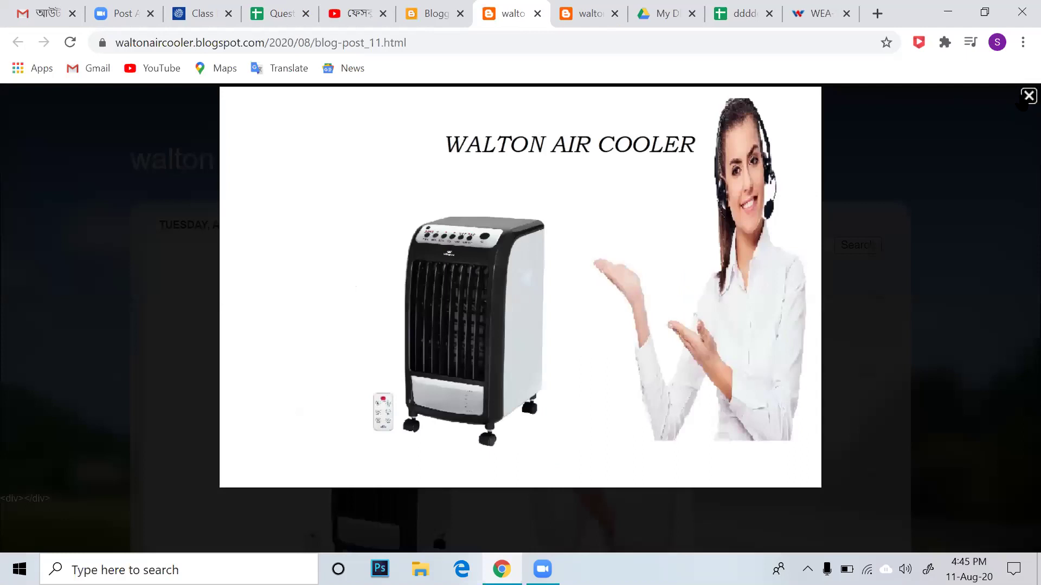
pyautogui.click(1026, 97)
pyautogui.scroll(-3, 413, 417)
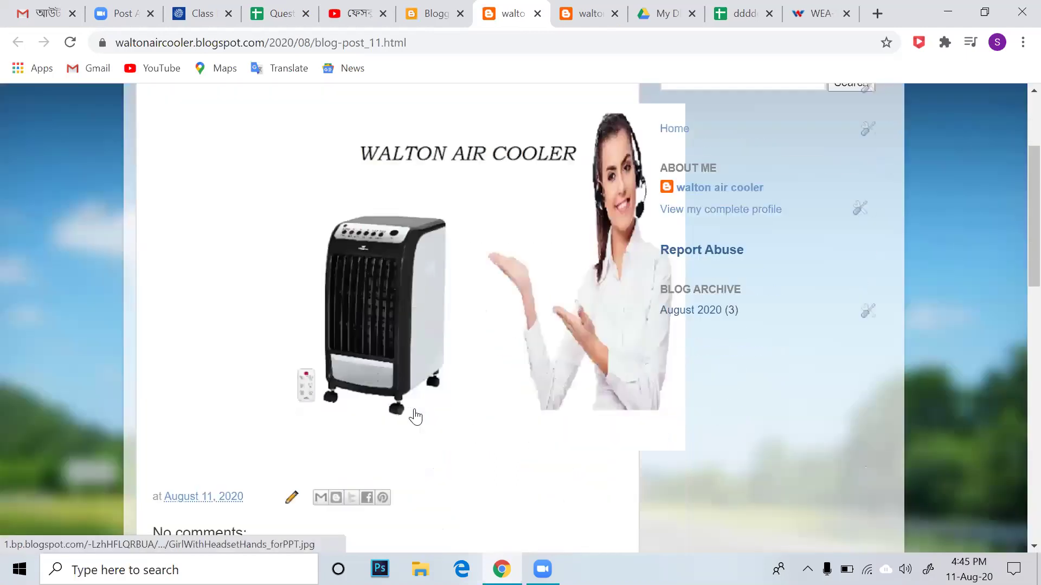
pyautogui.click(365, 339)
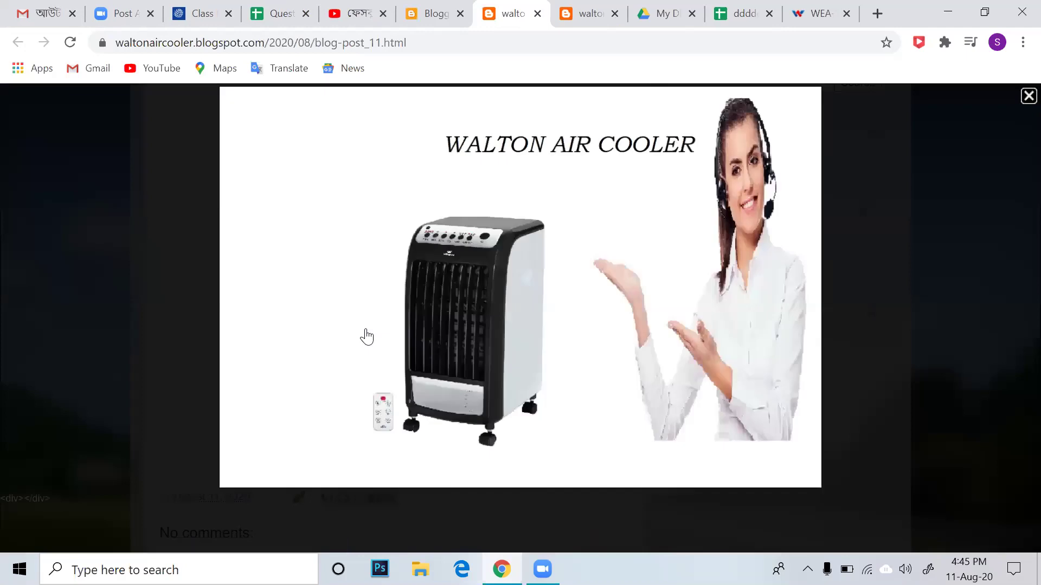
pyautogui.click(1027, 97)
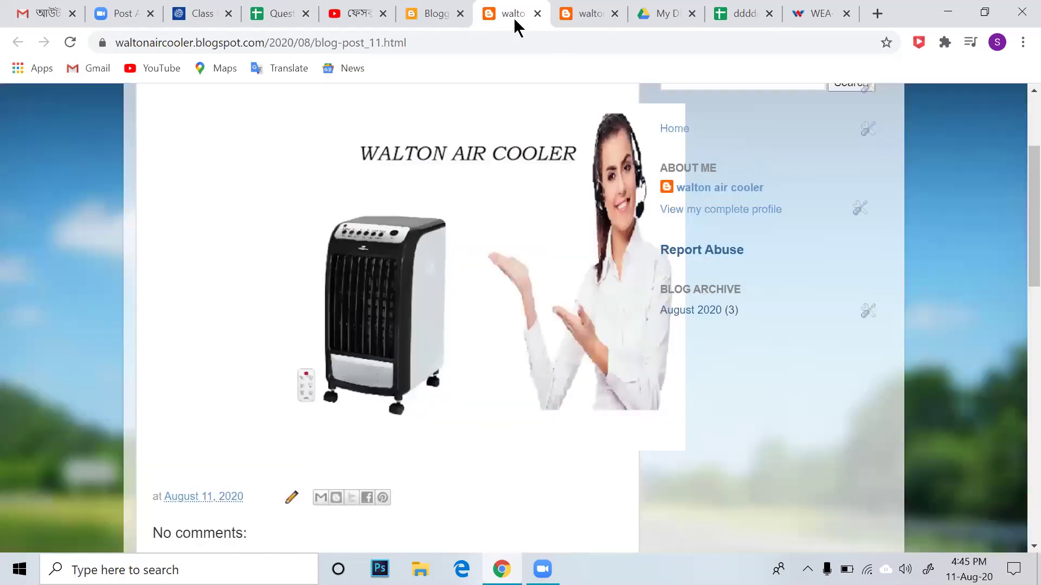
pyautogui.click(538, 15)
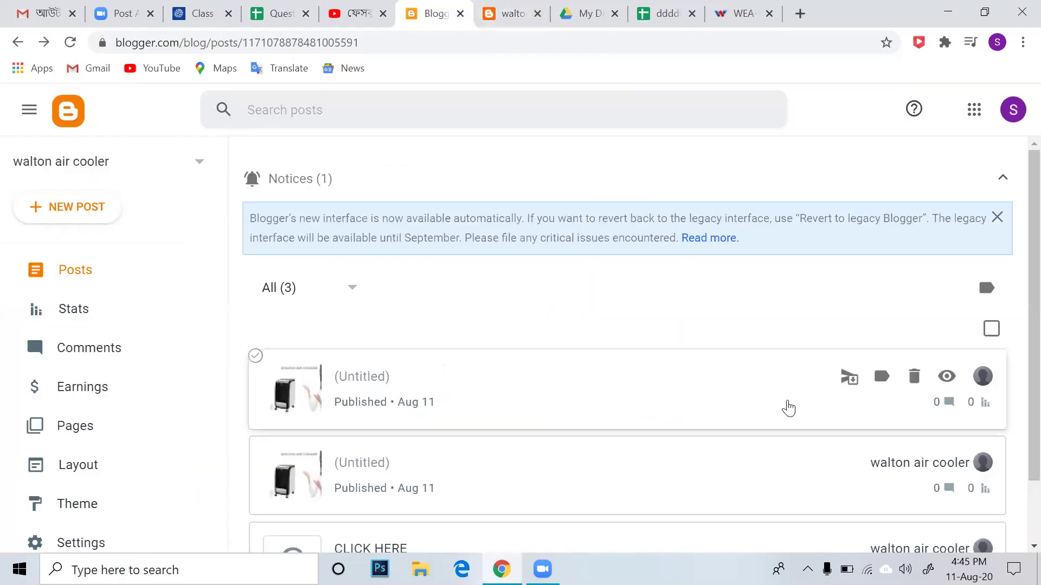
pyautogui.scroll(-1, 786, 407)
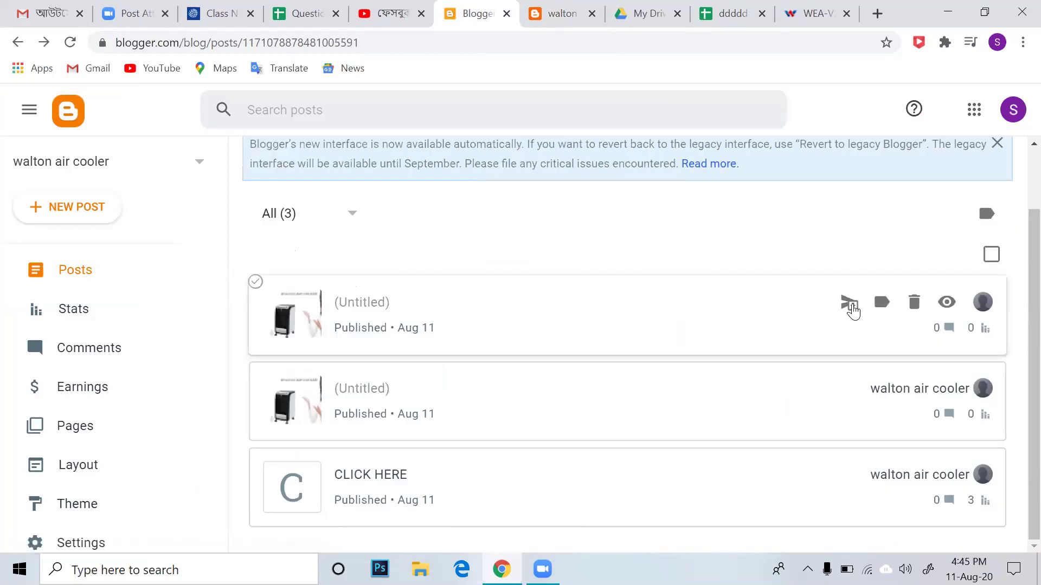
# Open the first post and resize the air cooler image to Medium, then to Large
pyautogui.click(358, 304)
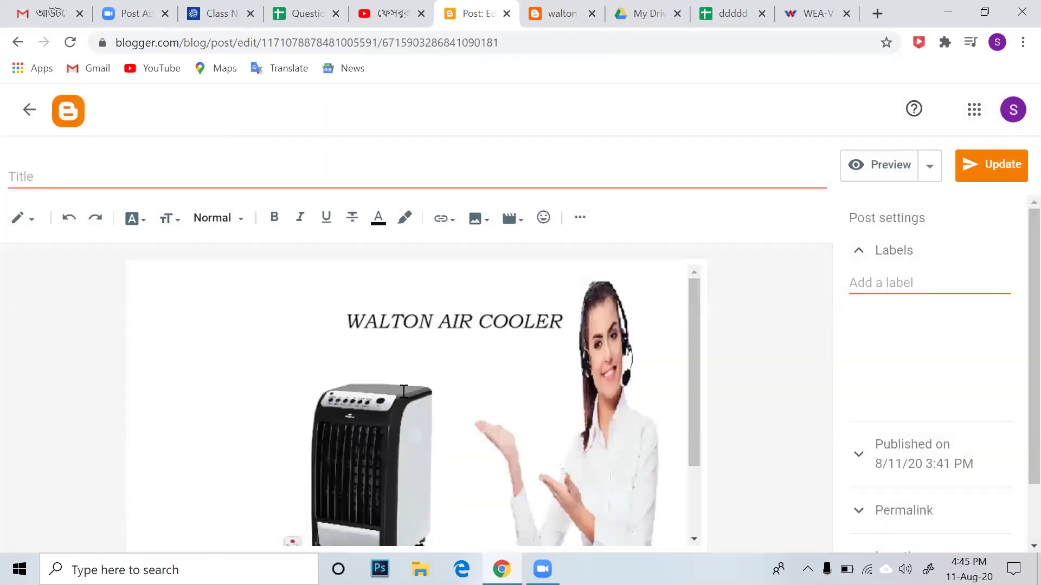
pyautogui.click(409, 383)
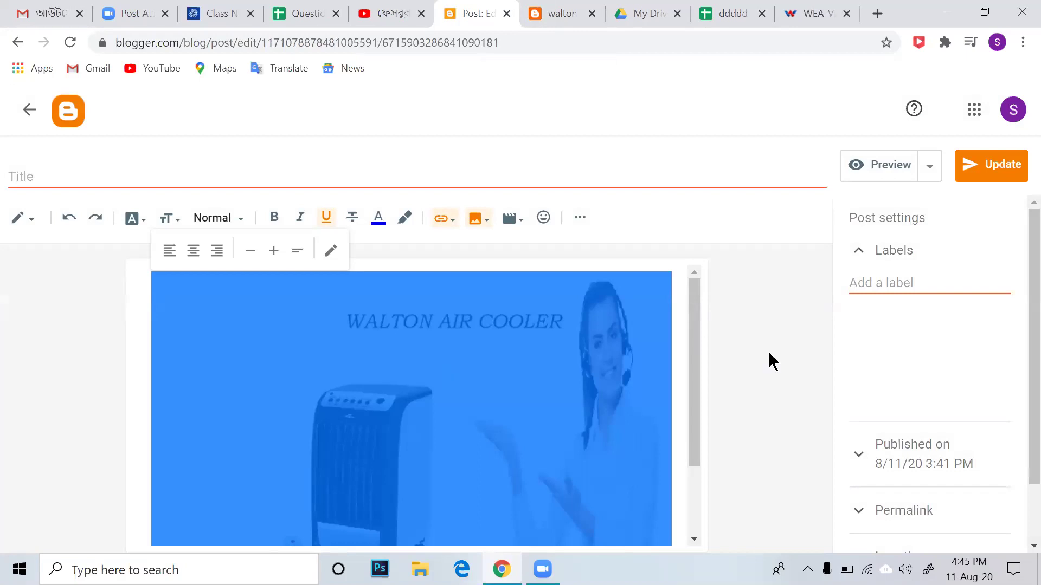
pyautogui.scroll(-2, 583, 442)
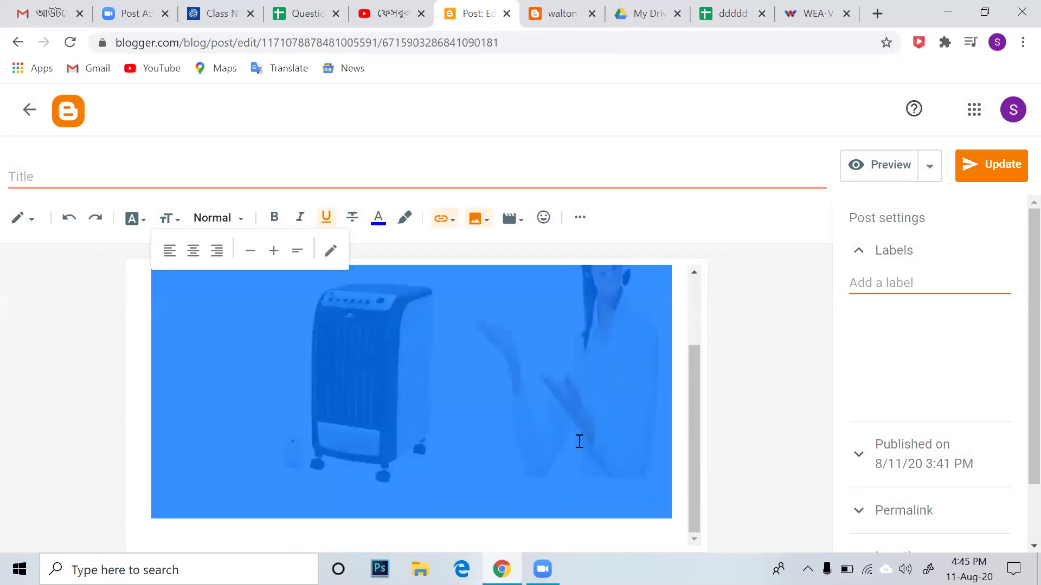
pyautogui.click(328, 251)
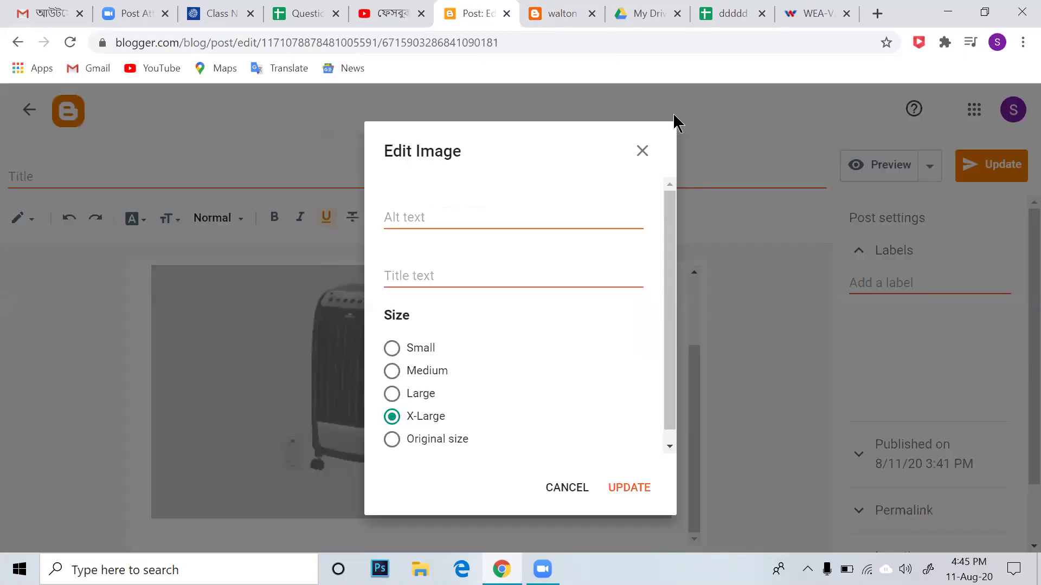
pyautogui.scroll(-2, 496, 445)
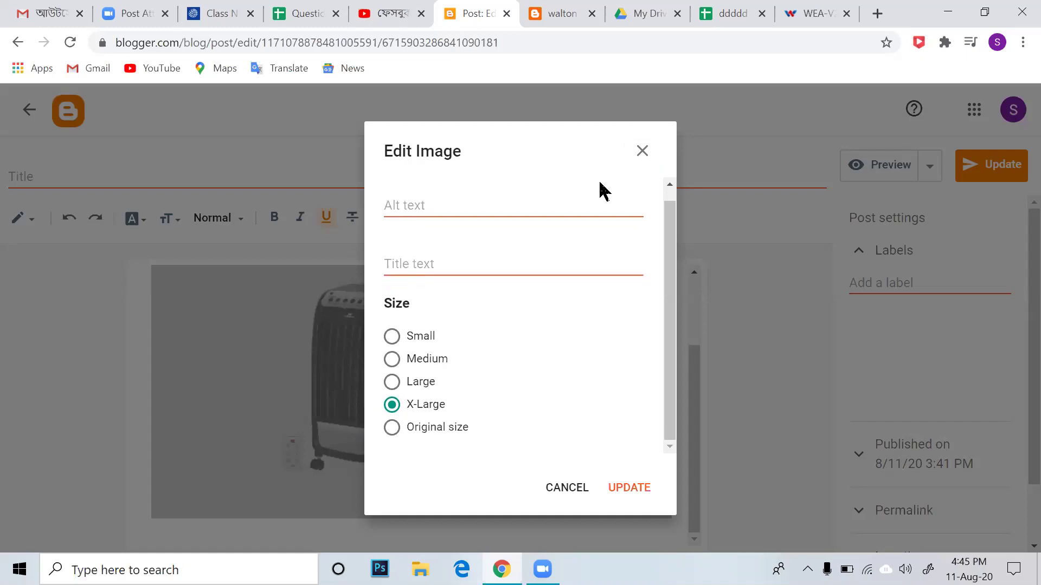
pyautogui.click(392, 361)
pyautogui.click(615, 488)
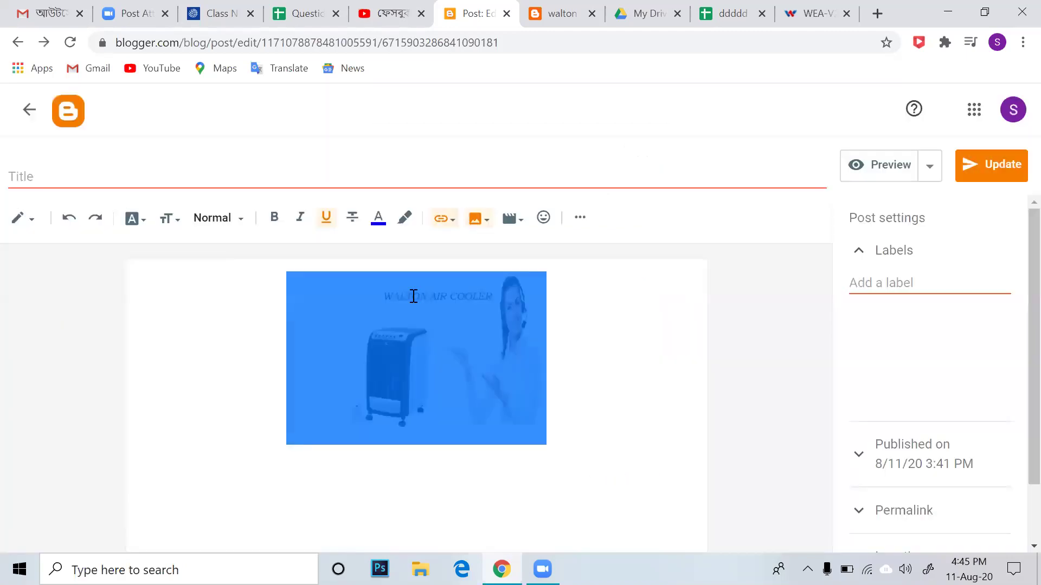
pyautogui.click(336, 302)
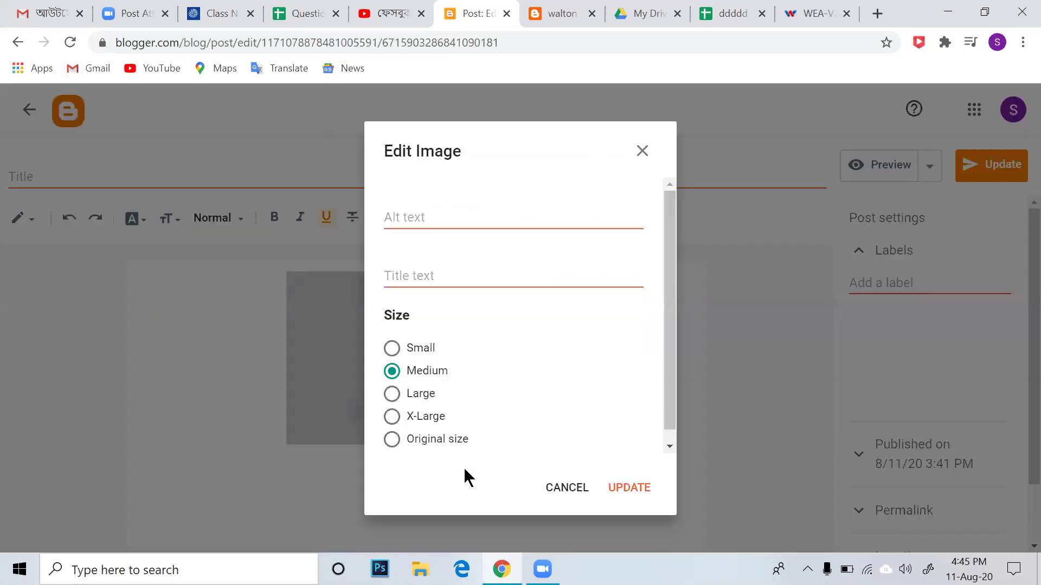
pyautogui.click(392, 394)
pyautogui.click(614, 480)
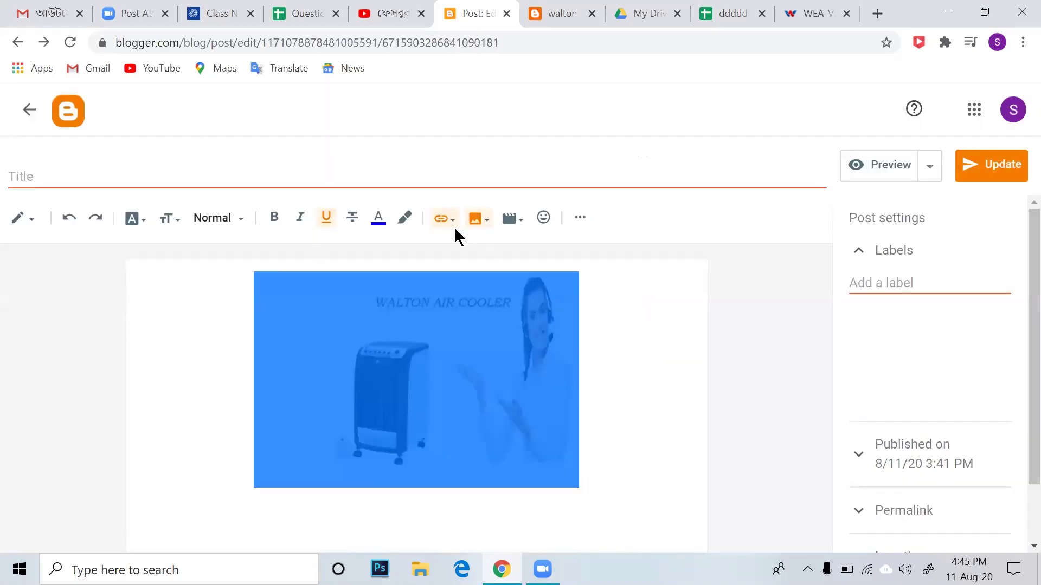
pyautogui.click(448, 222)
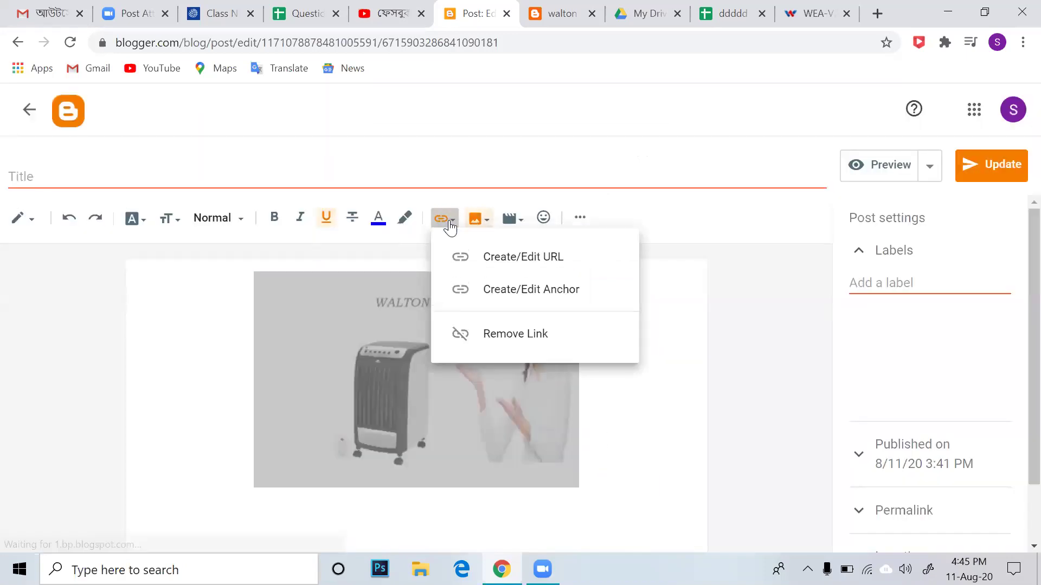
# Add a named anchor to the image using the pasted product page address, and update the post
pyautogui.click(508, 290)
pyautogui.click(444, 306)
pyautogui.hotkey('ctrl', 'v')
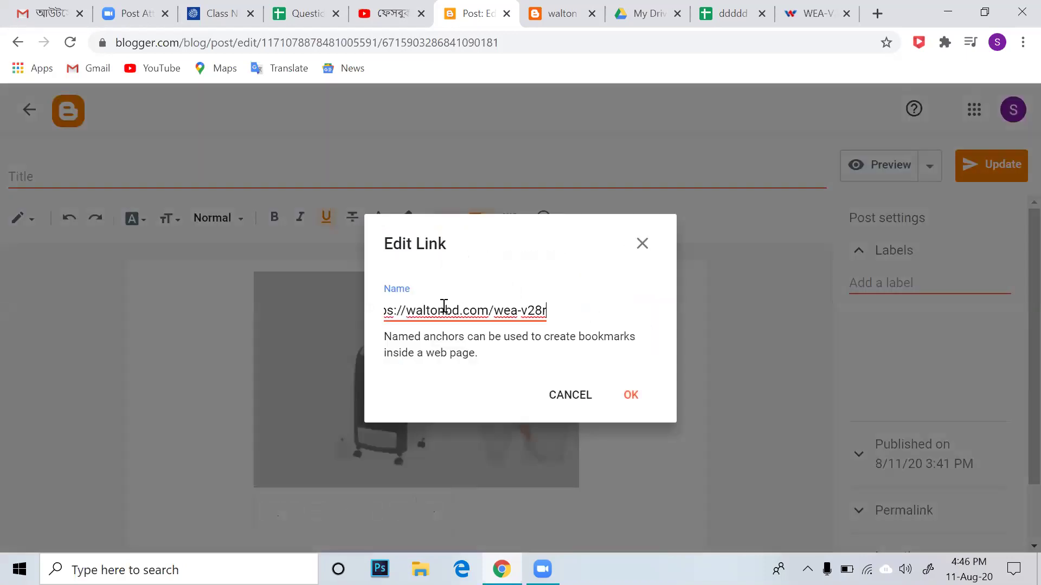
pyautogui.click(623, 395)
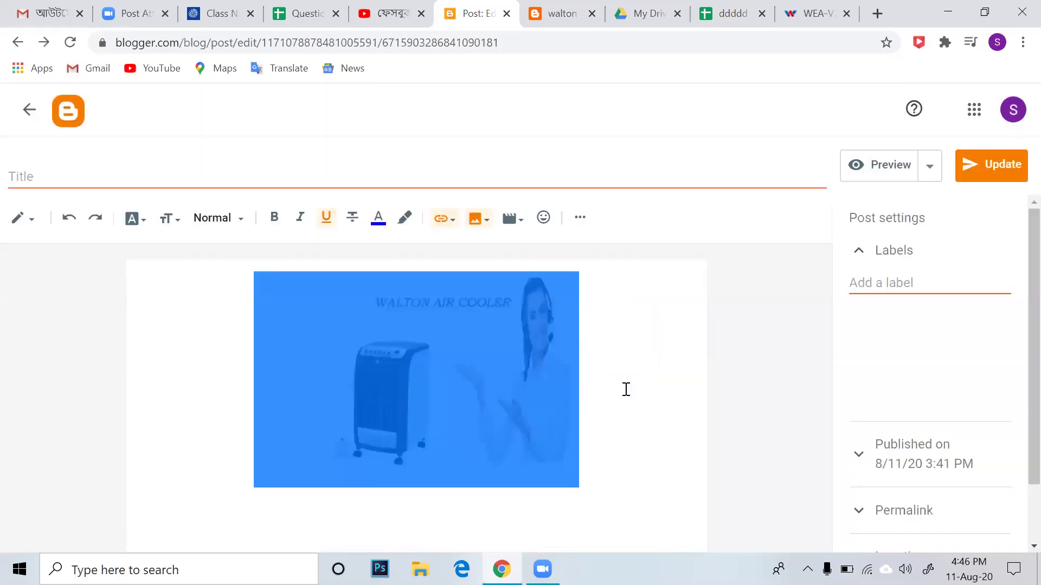
pyautogui.click(985, 168)
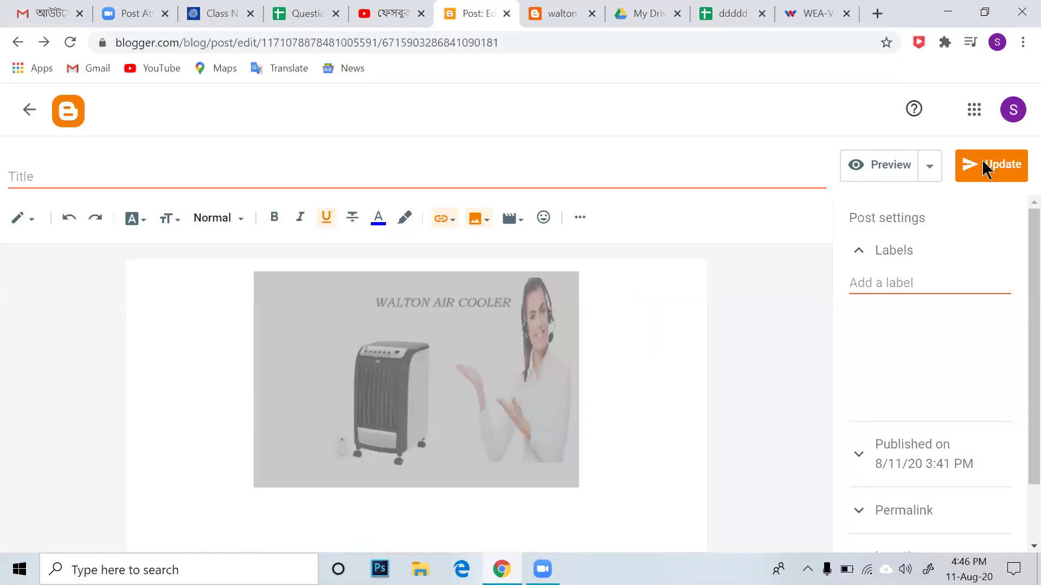
# Deselect the air cooler image and preview the post
pyautogui.click(461, 350)
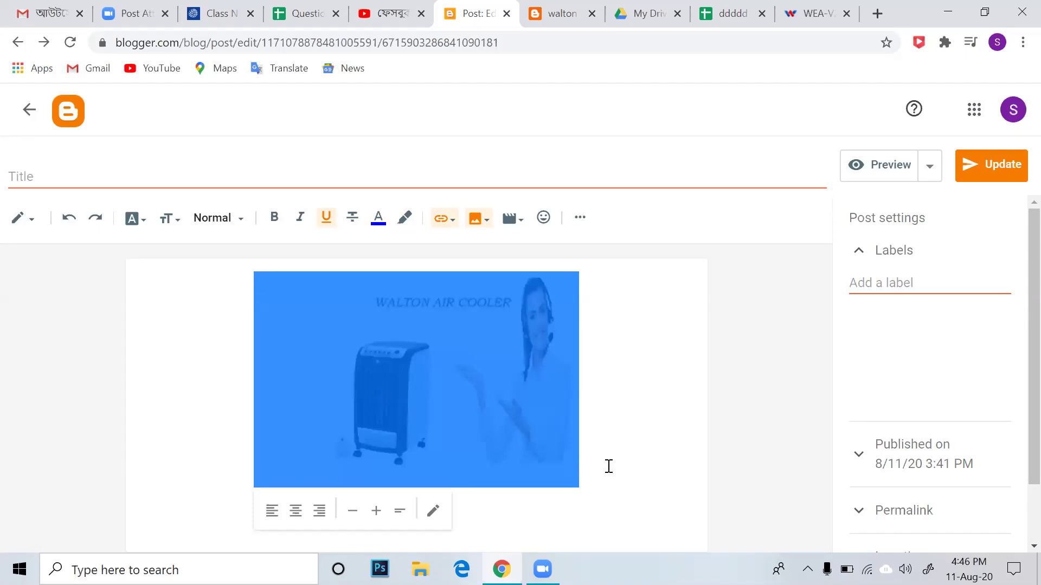
pyautogui.click(1001, 172)
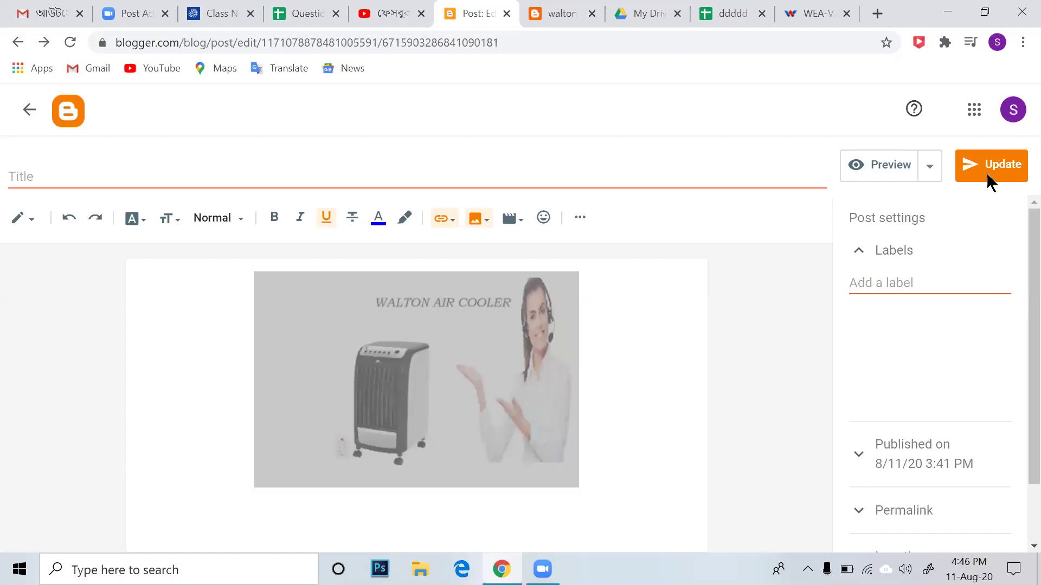
pyautogui.click(879, 170)
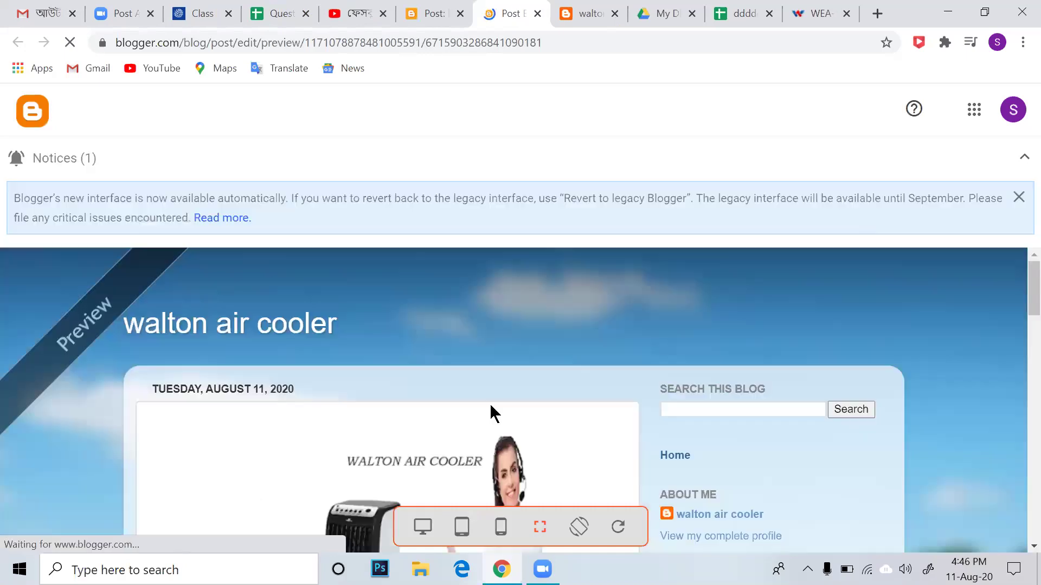
# Scroll through the post preview and close it
pyautogui.scroll(-5, 389, 411)
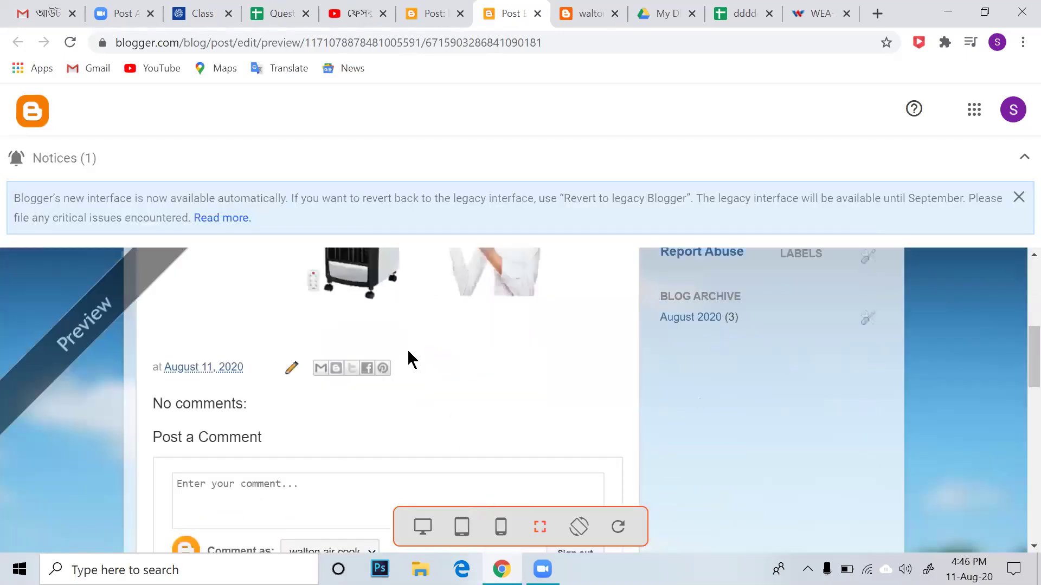
pyautogui.scroll(5, 411, 368)
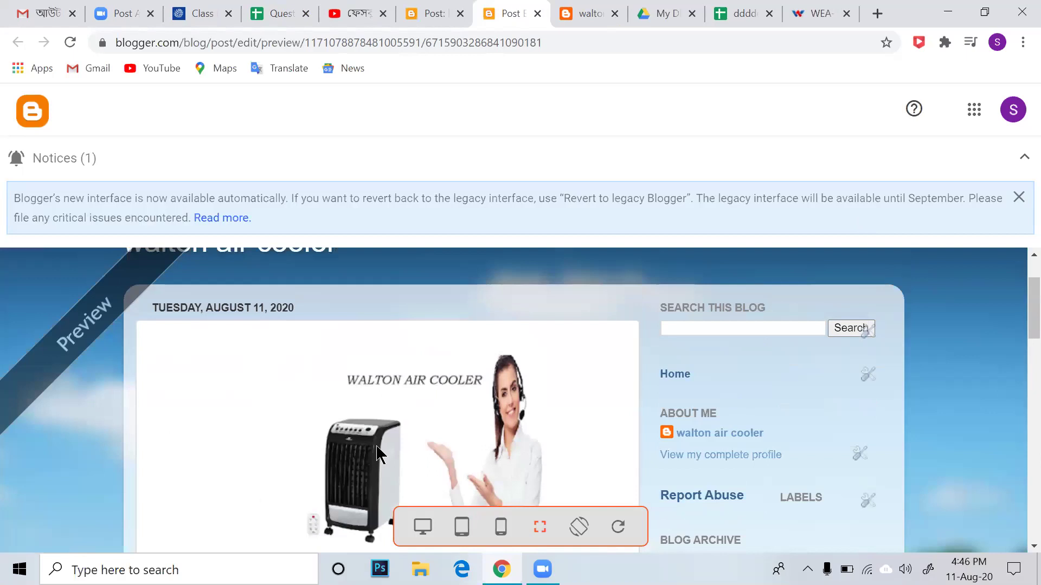
pyautogui.scroll(-3, 433, 437)
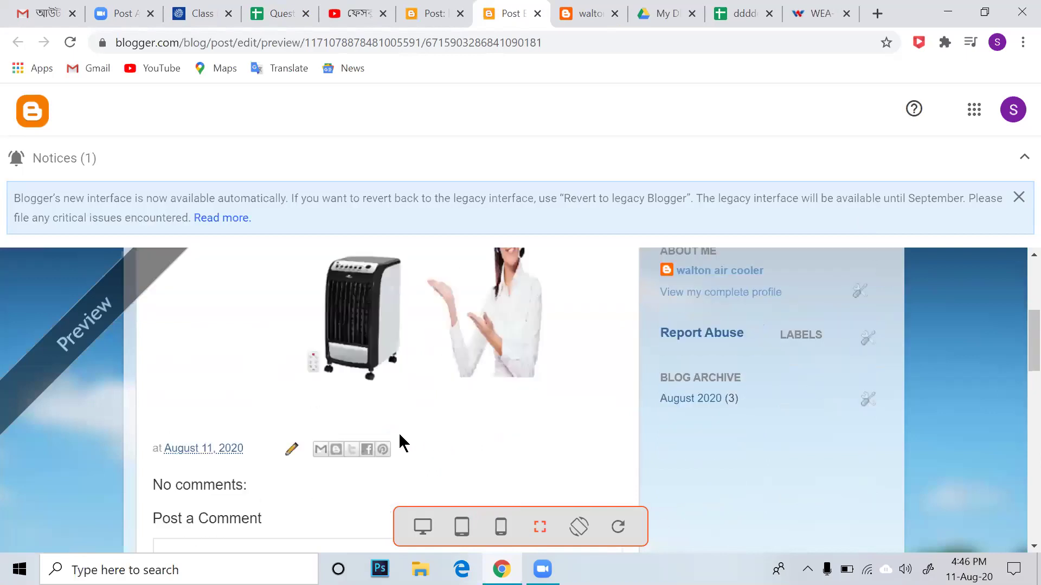
pyautogui.click(537, 14)
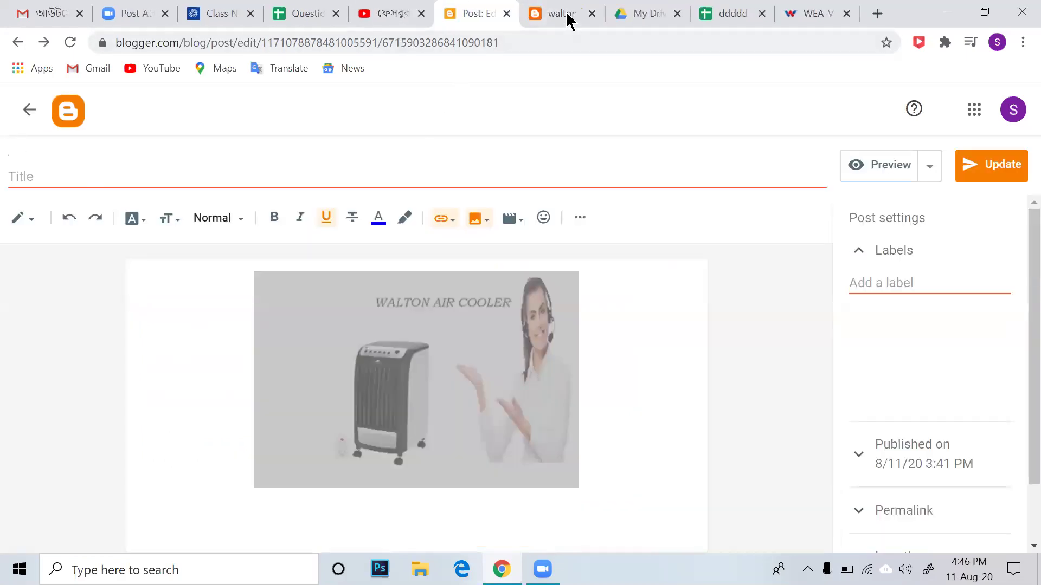
# Reload the live blog, enlarge and close the air cooler image, then return to the editor
pyautogui.click(561, 14)
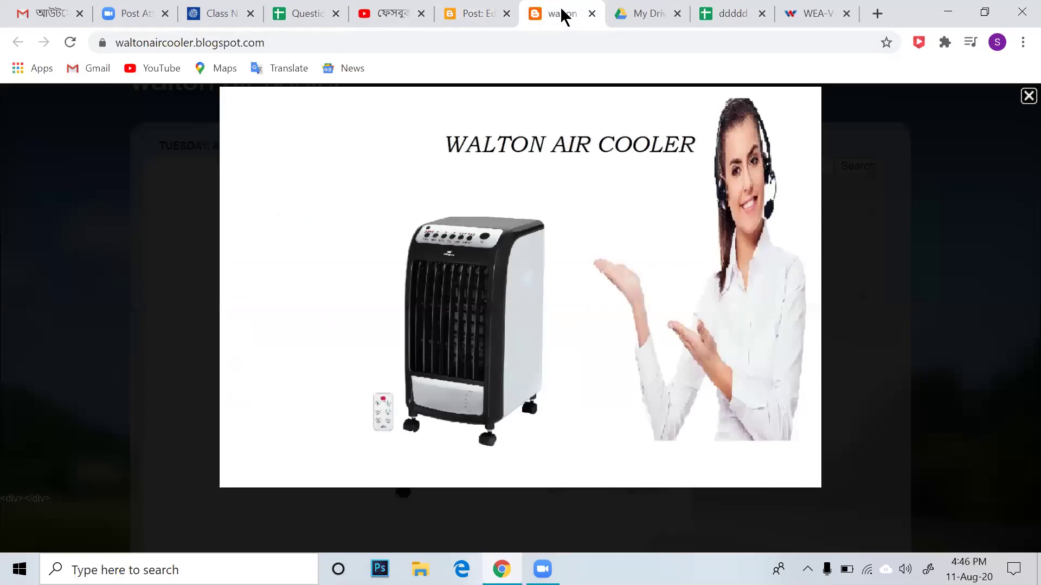
pyautogui.click(1028, 96)
pyautogui.click(69, 42)
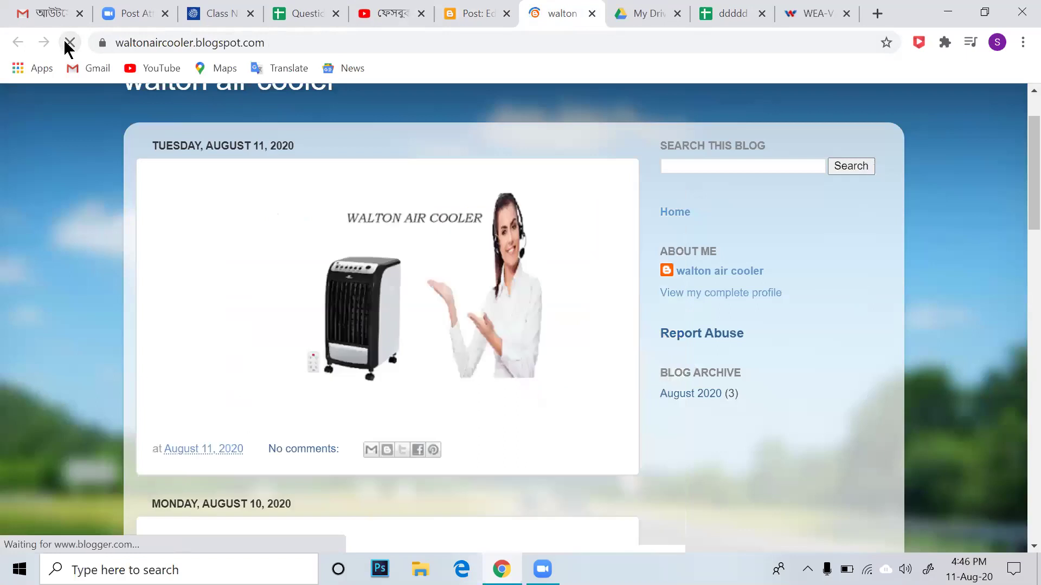
pyautogui.click(374, 311)
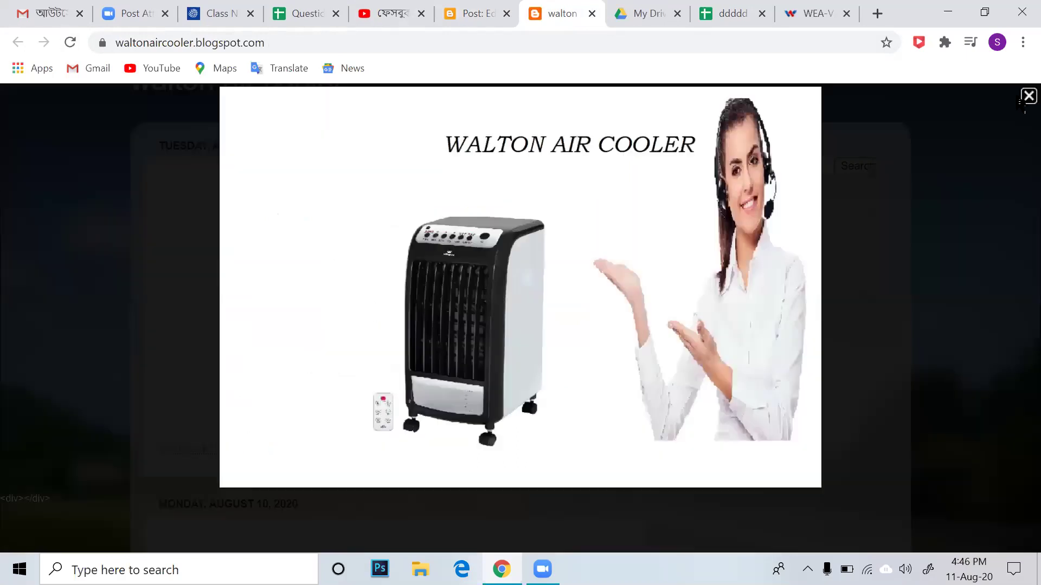
pyautogui.click(392, 342)
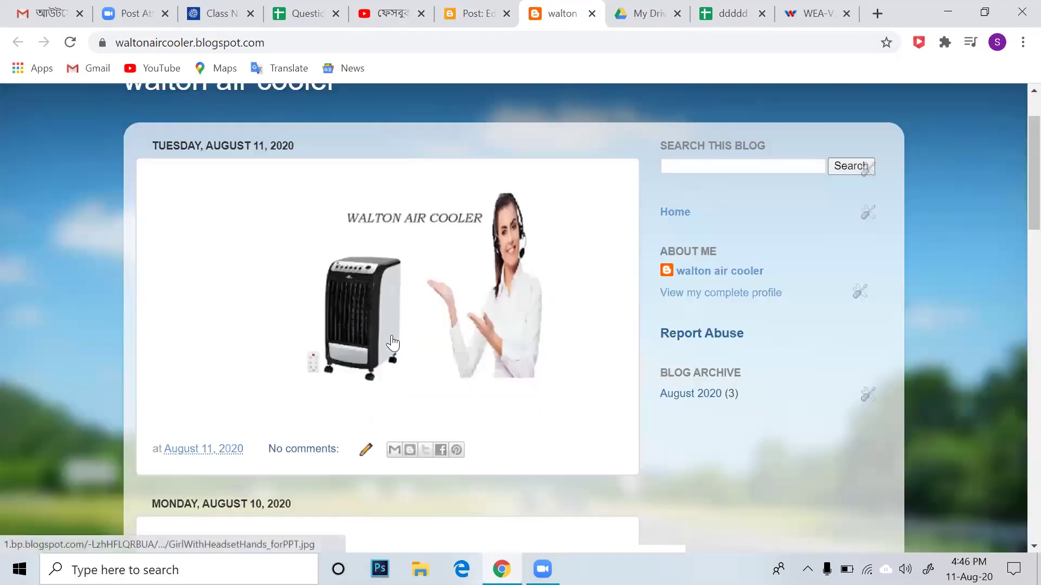
pyautogui.click(374, 357)
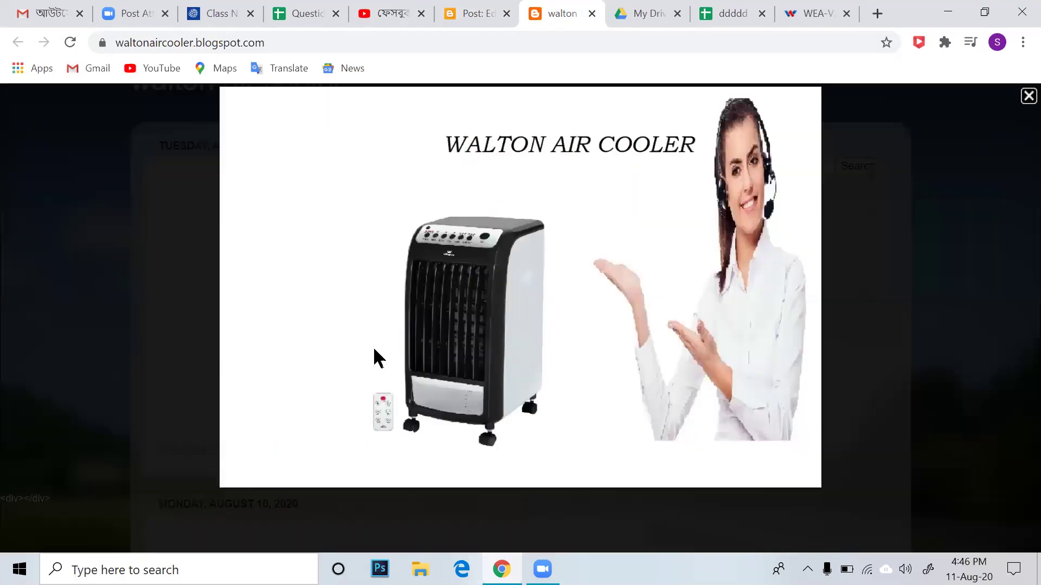
pyautogui.click(1027, 96)
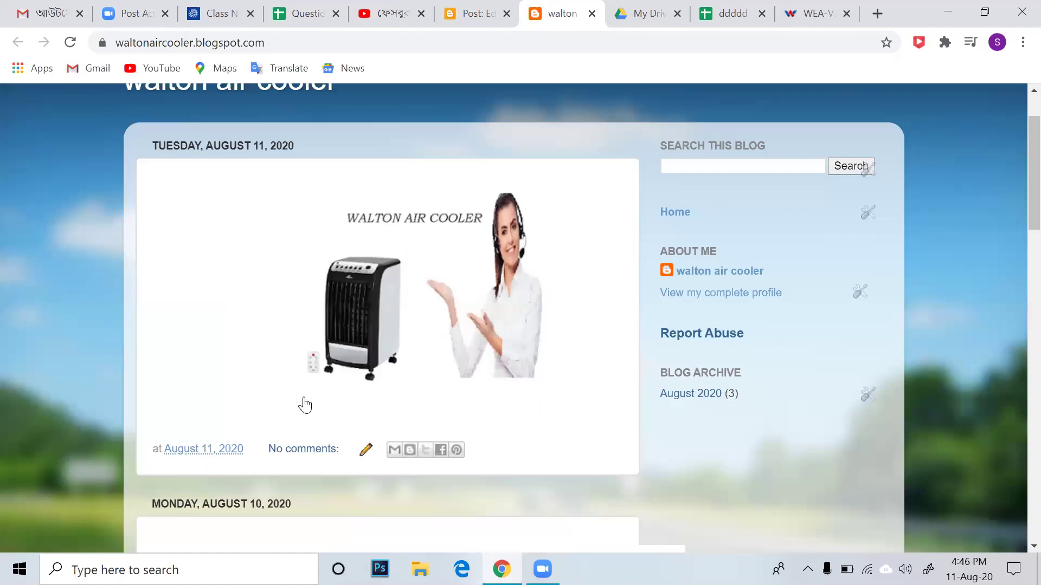
pyautogui.click(317, 361)
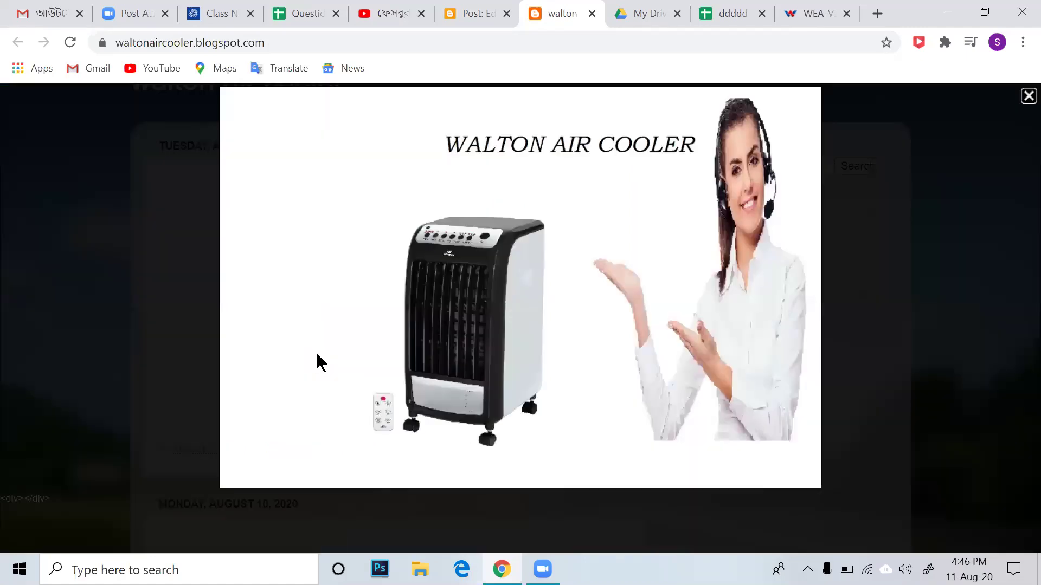
pyautogui.click(1027, 96)
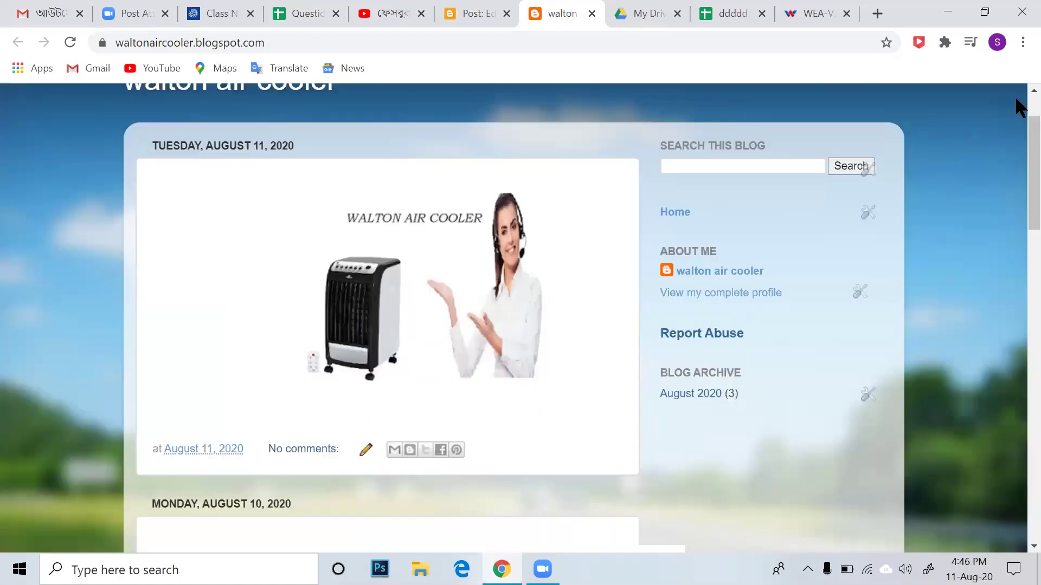
pyautogui.click(446, 15)
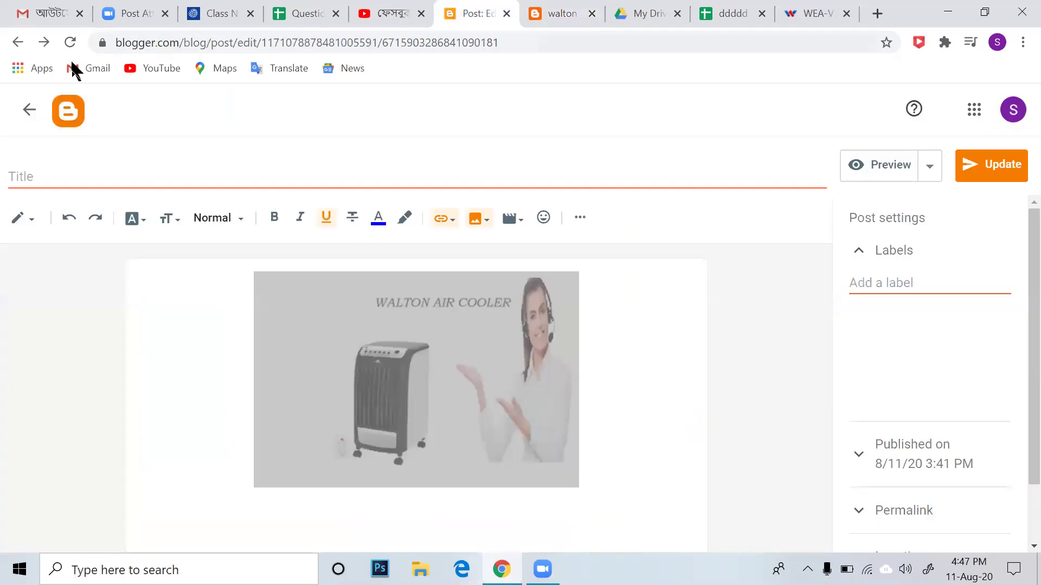
# Reopen the first post from a refreshed Posts list and start a line below the image for 'Click Here'
pyautogui.click(18, 43)
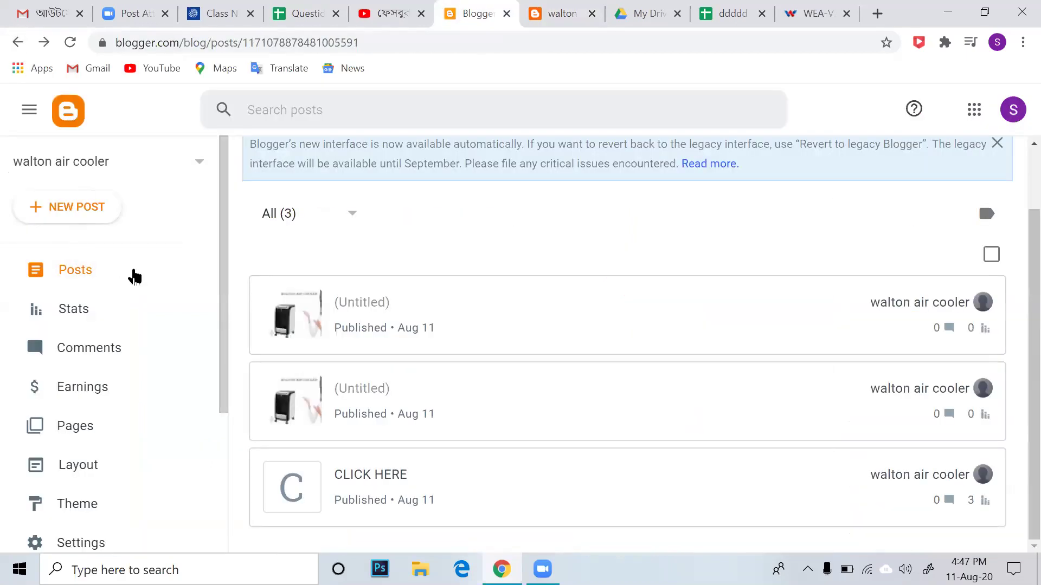
pyautogui.click(87, 281)
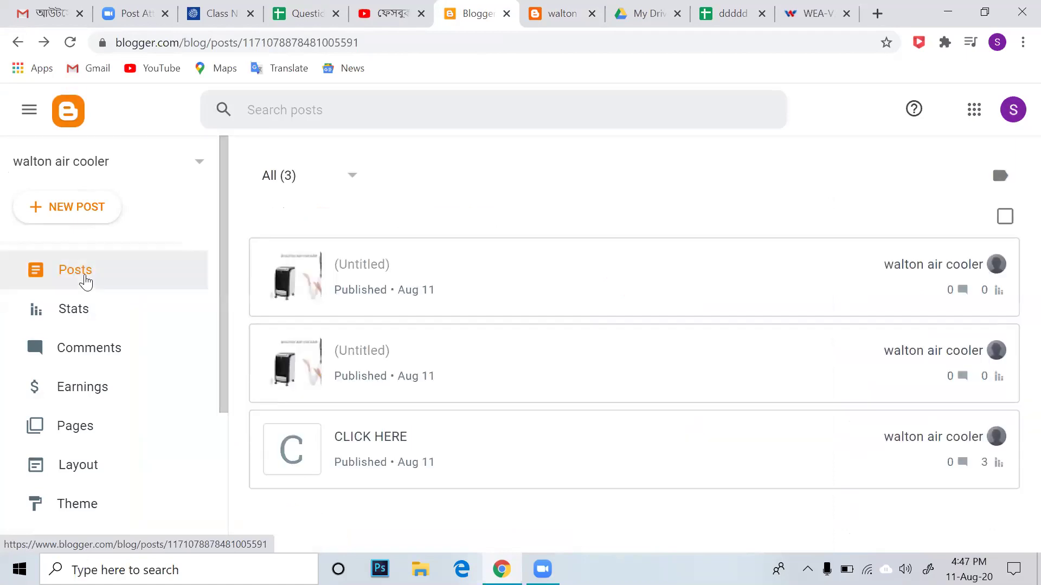
pyautogui.click(333, 386)
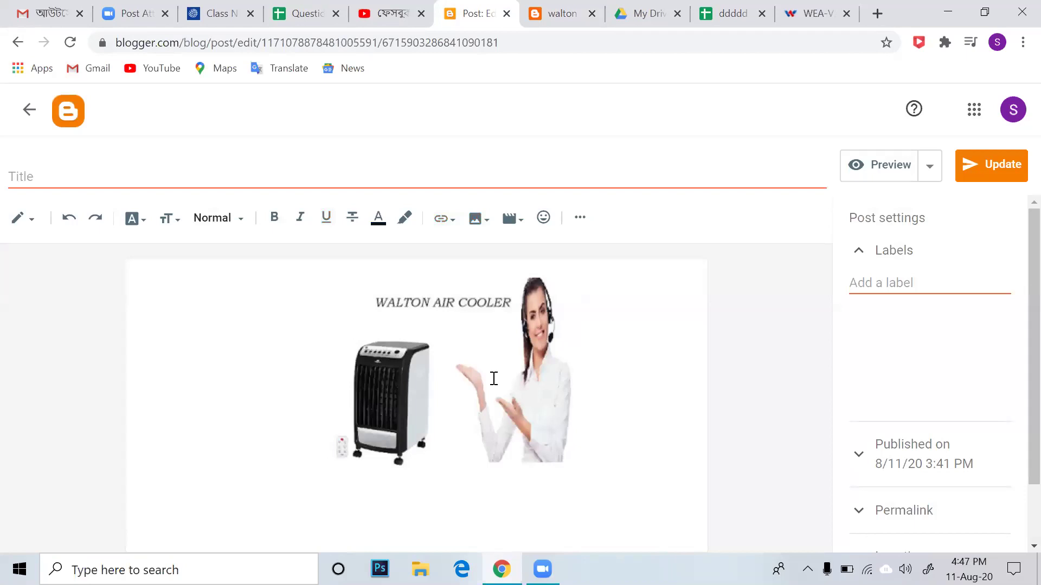
pyautogui.click(520, 468)
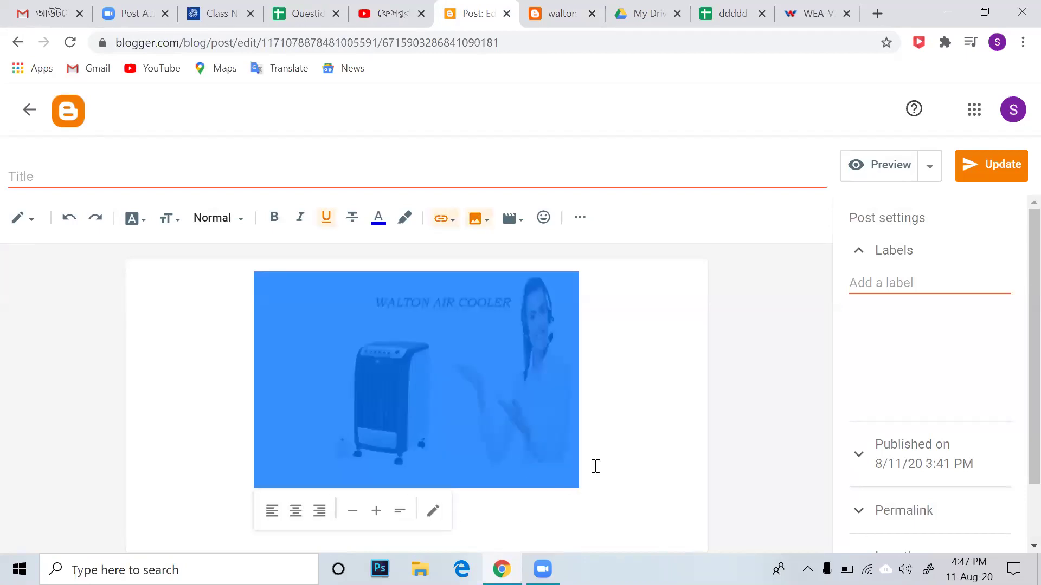
pyautogui.click(625, 444)
pyautogui.click(335, 513)
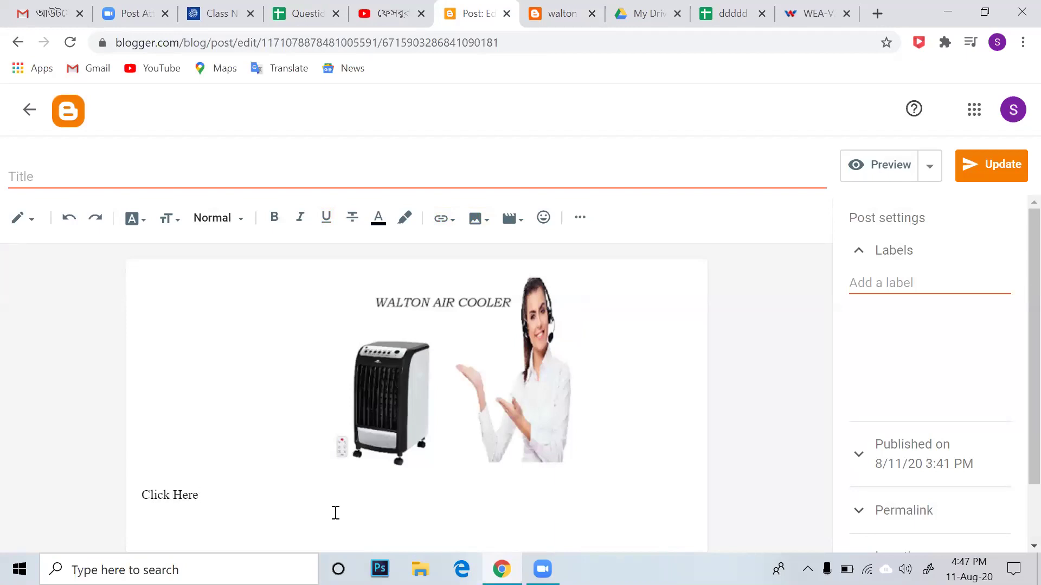
pyautogui.moveTo(257, 501); pyautogui.dragTo(116, 494)
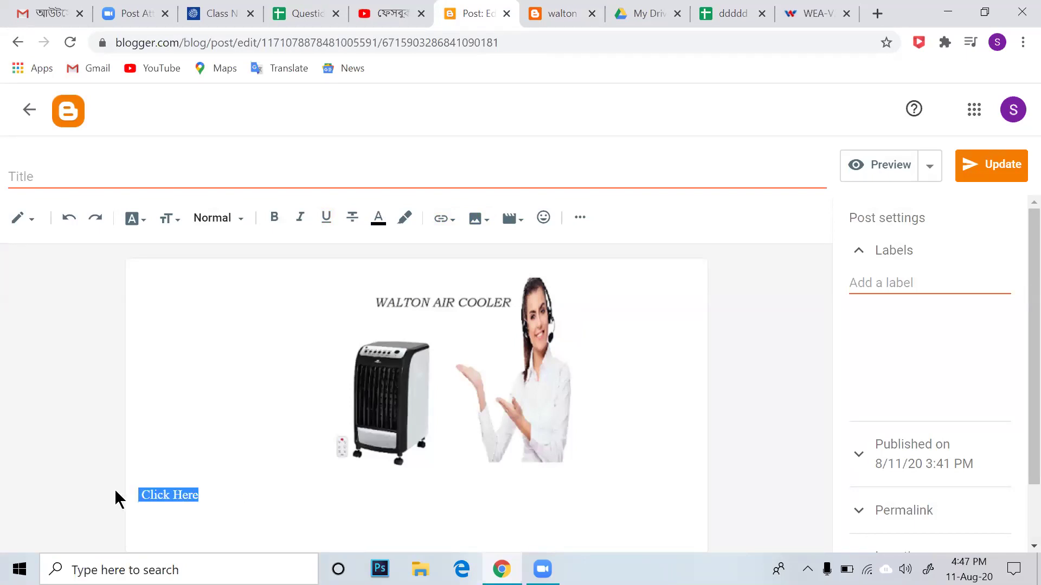
pyautogui.click(273, 218)
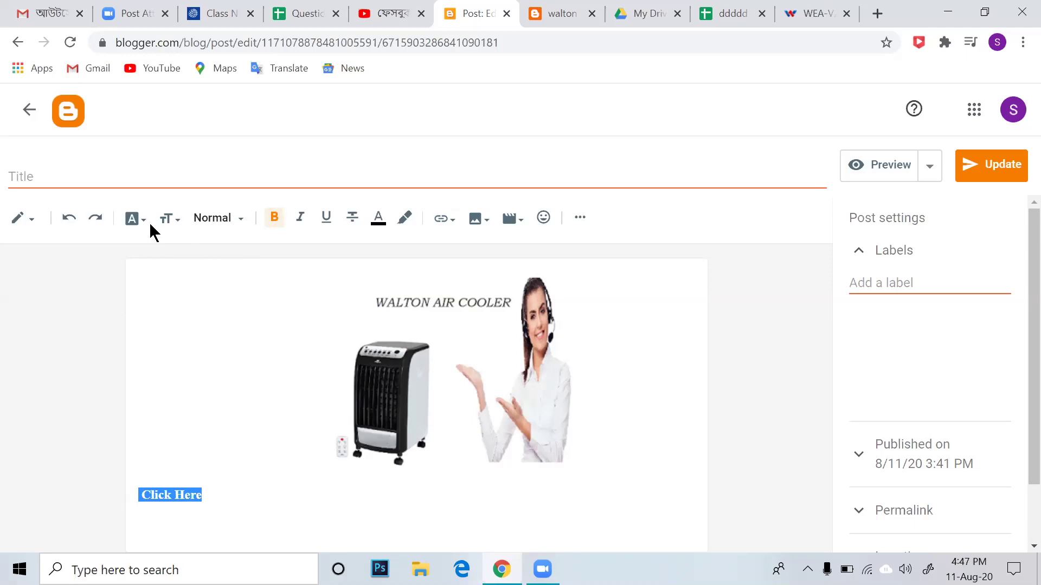
pyautogui.click(444, 221)
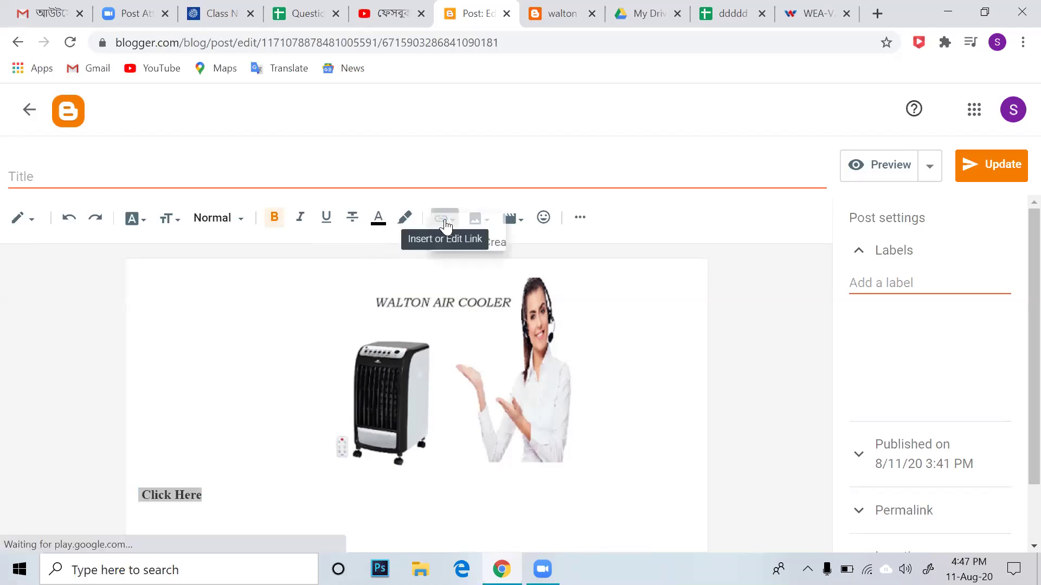
pyautogui.click(506, 262)
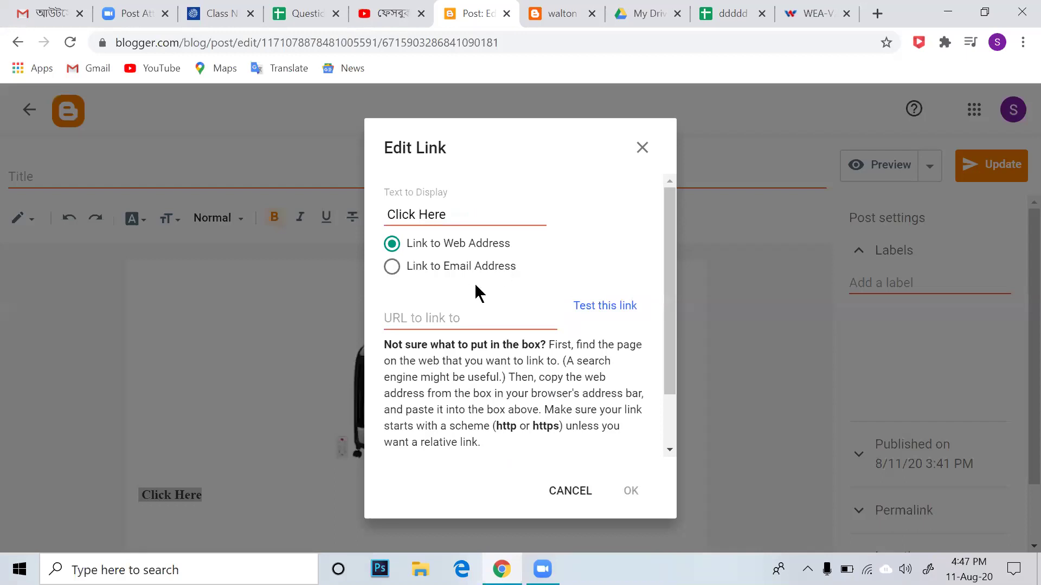
pyautogui.click(428, 317)
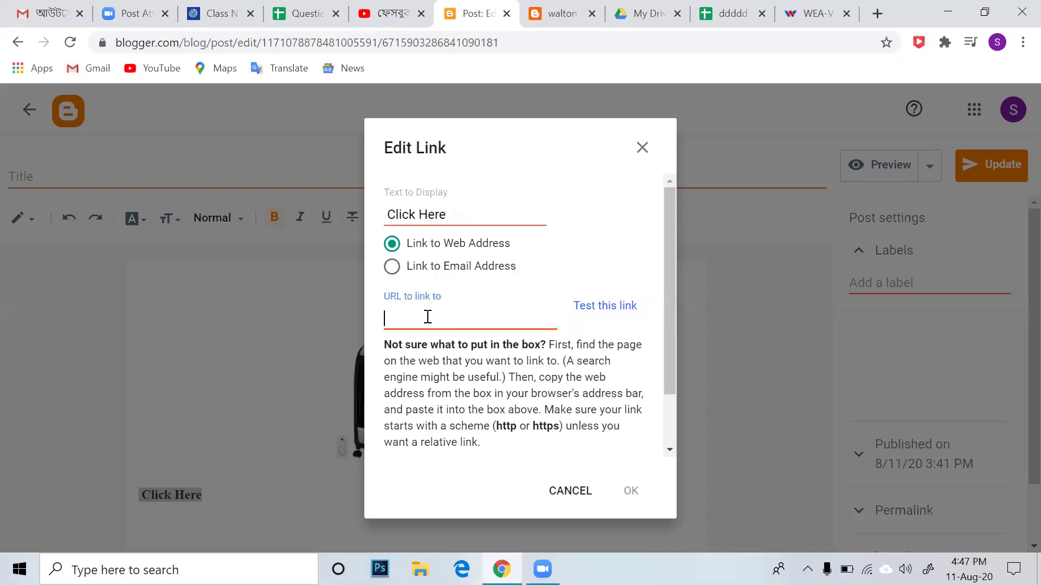
pyautogui.hotkey('ctrl', 'v')
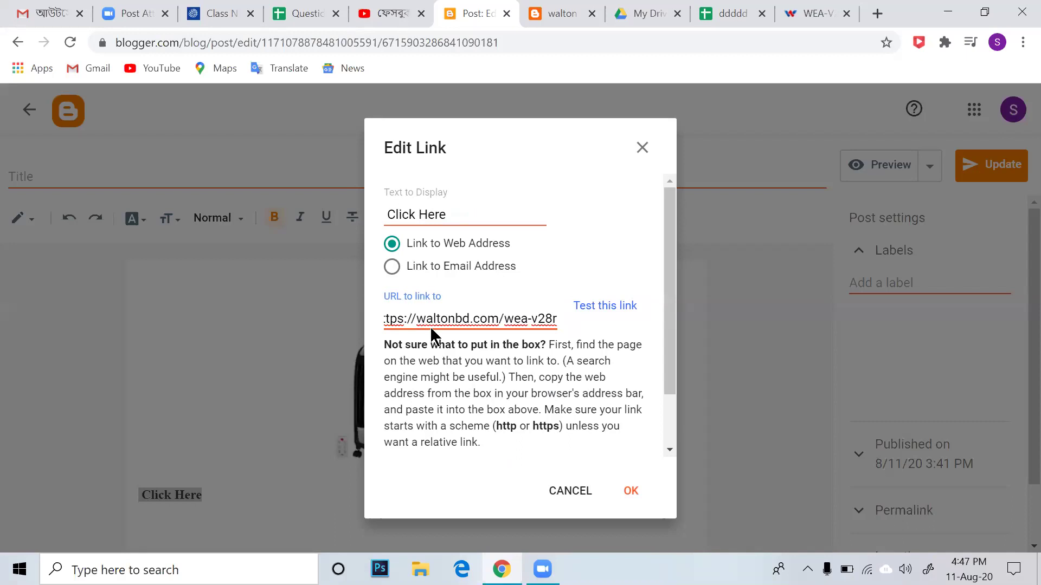
pyautogui.write('www.')
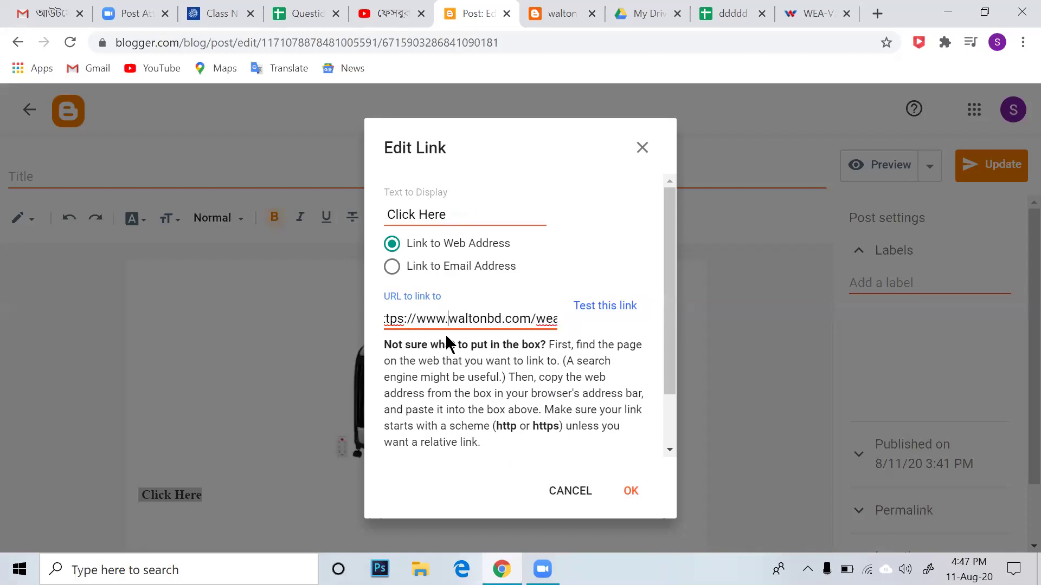
pyautogui.click(628, 489)
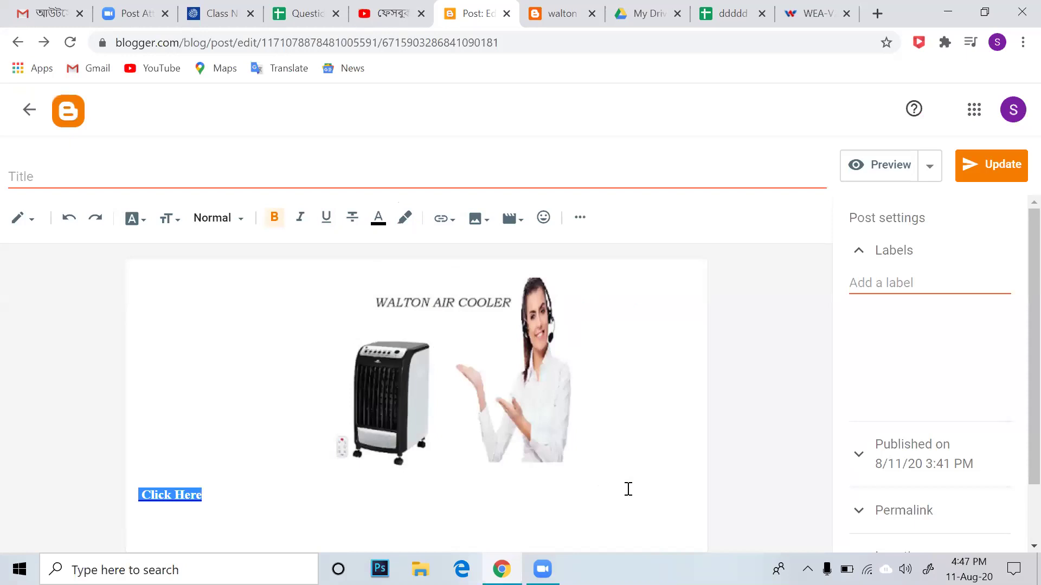
pyautogui.click(994, 162)
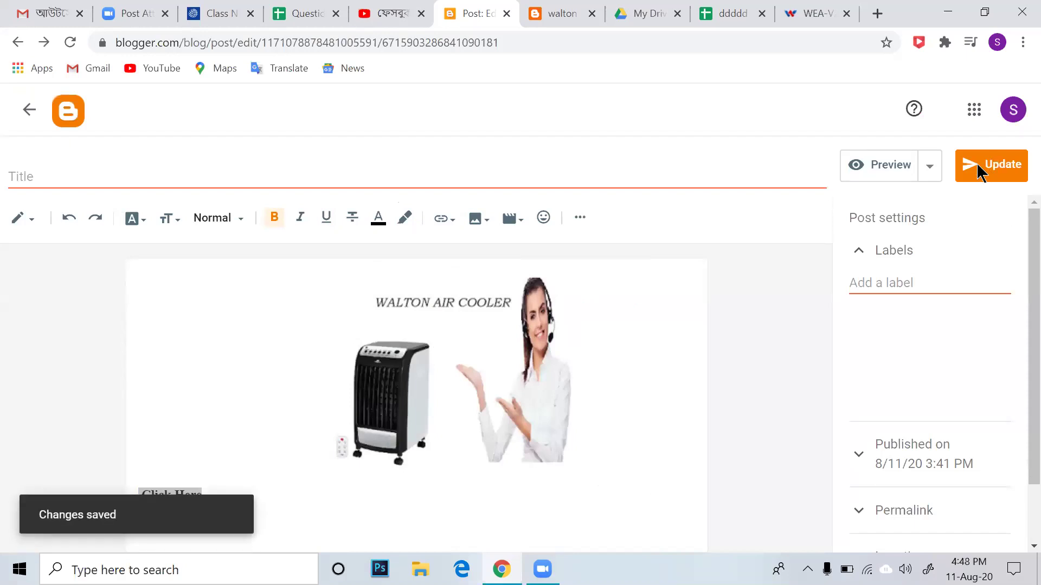
pyautogui.click(874, 172)
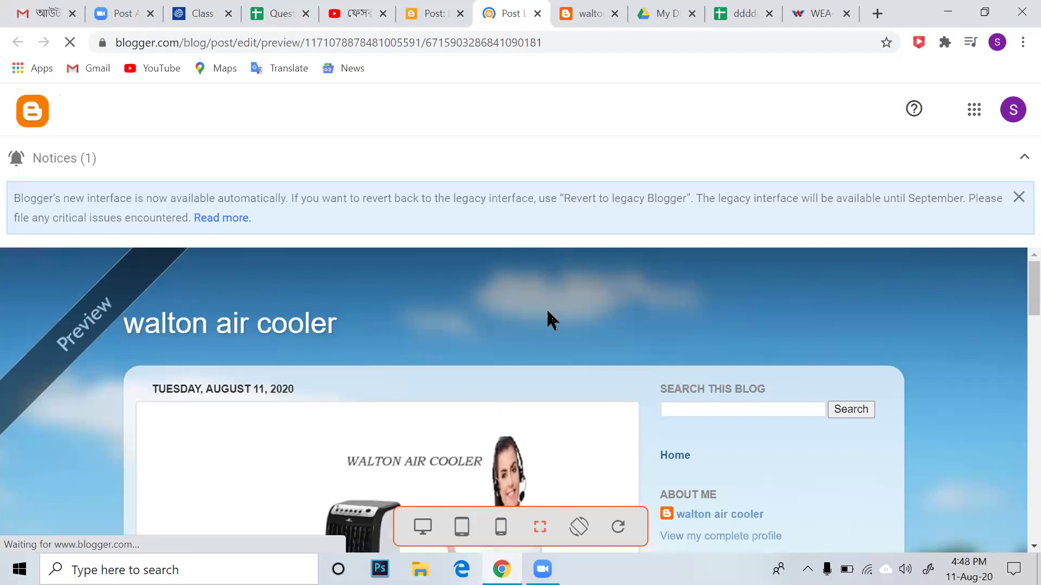
pyautogui.scroll(-6, 548, 313)
pyautogui.scroll(-3, 548, 312)
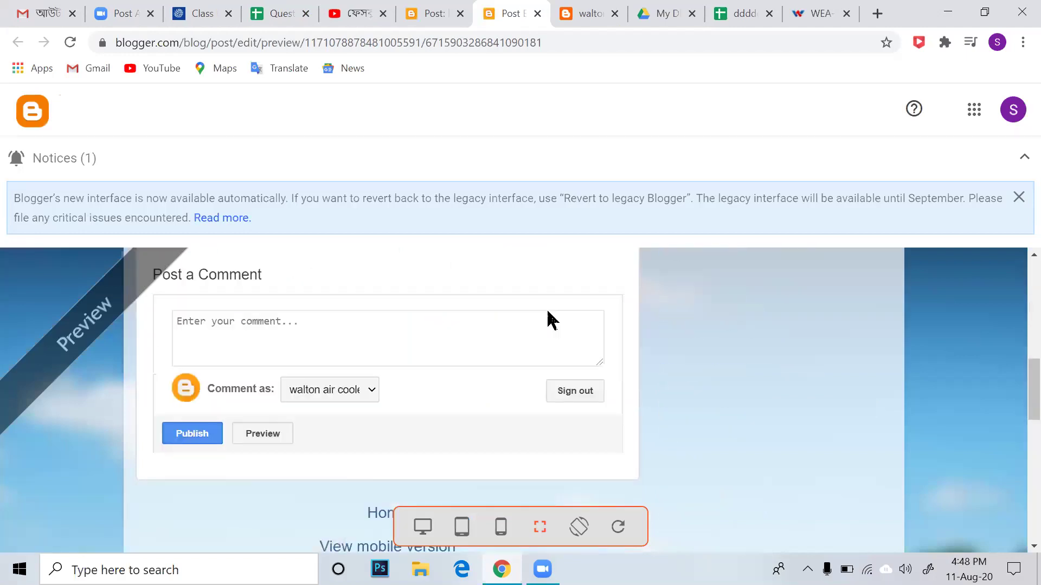
pyautogui.scroll(3, 547, 313)
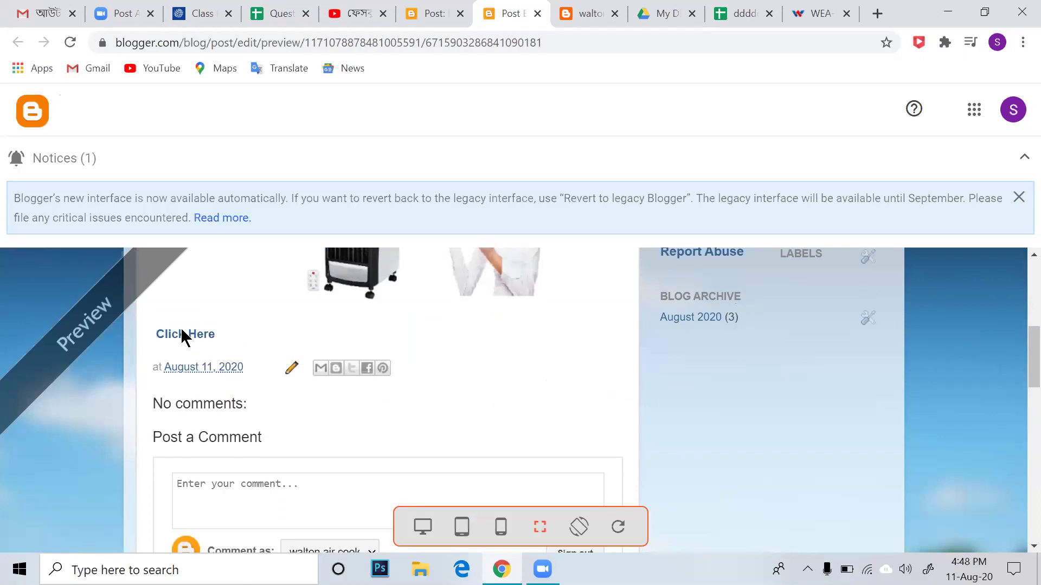
pyautogui.click(431, 13)
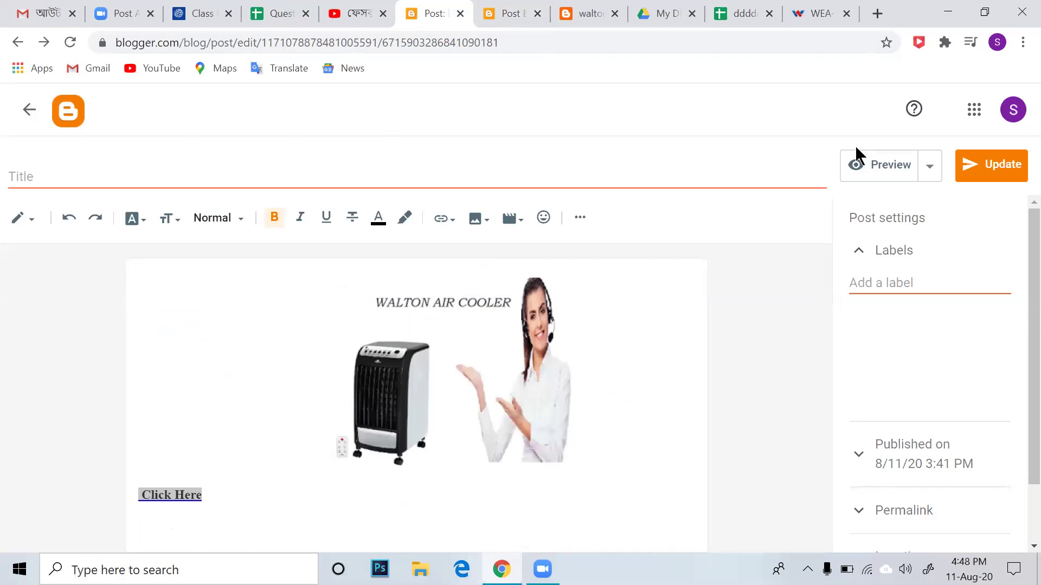
pyautogui.click(887, 165)
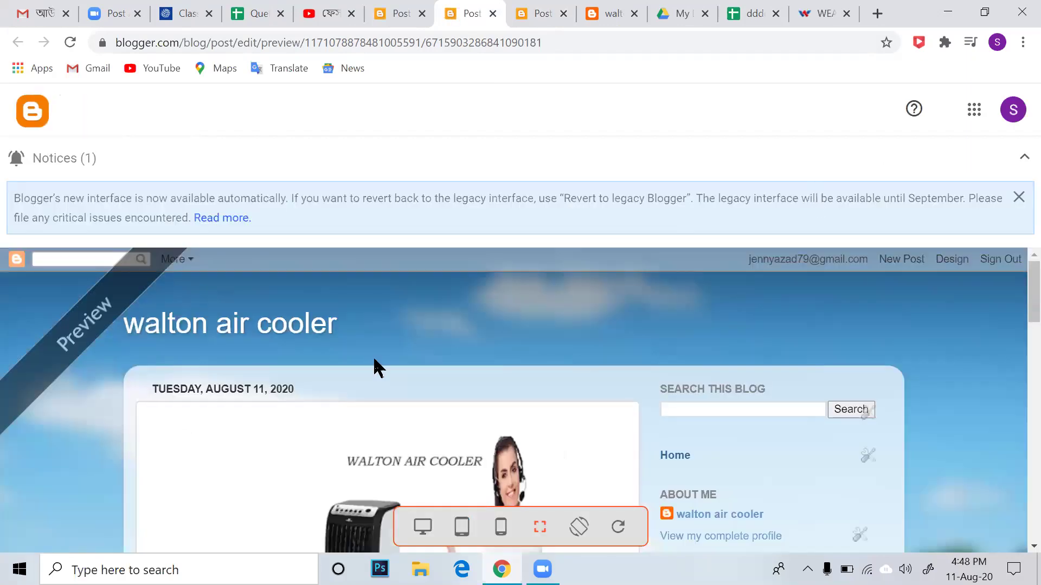
pyautogui.scroll(-6, 373, 357)
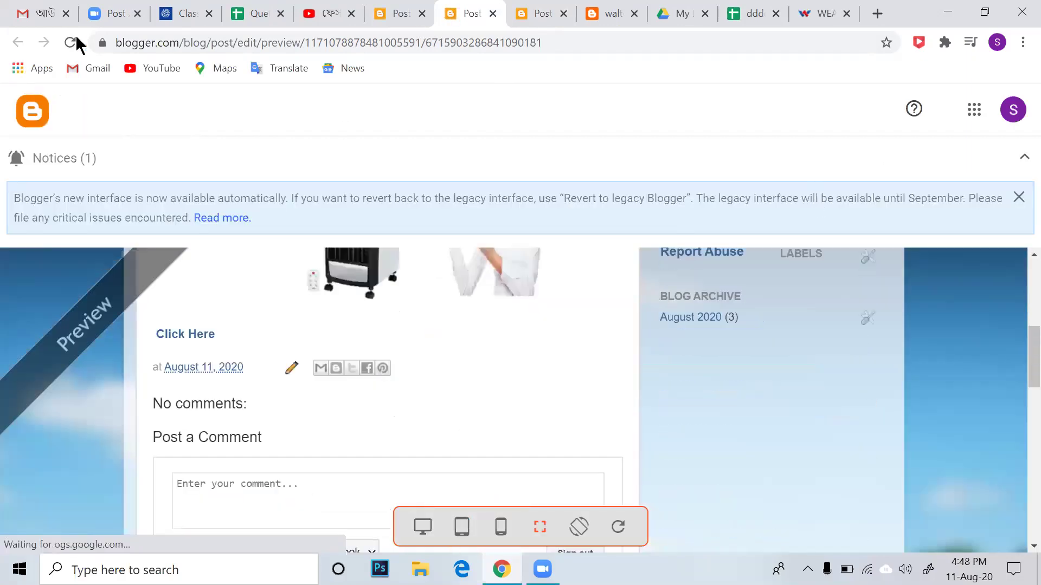
pyautogui.click(492, 13)
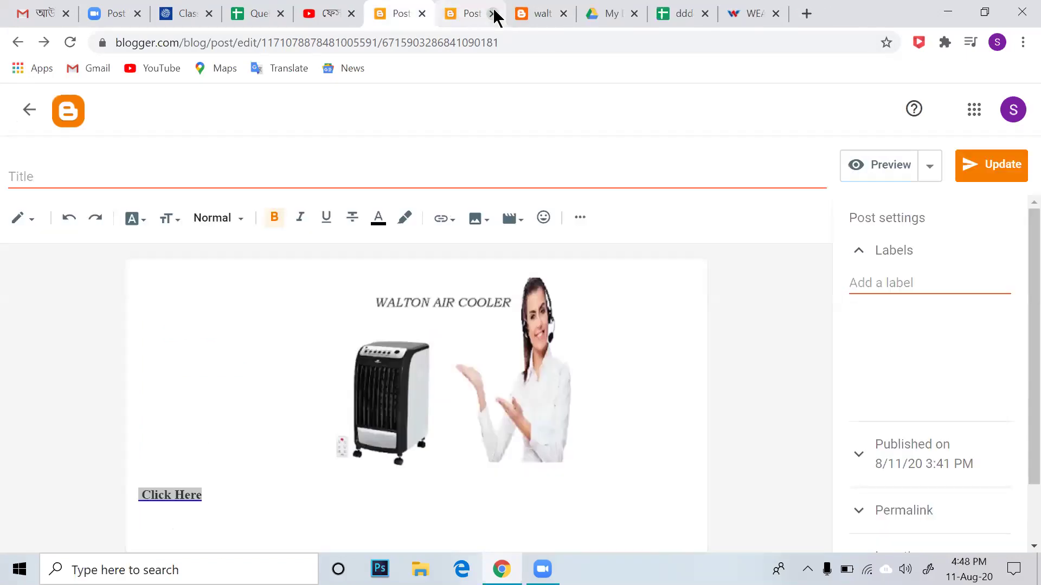
pyautogui.click(493, 14)
pyautogui.click(25, 113)
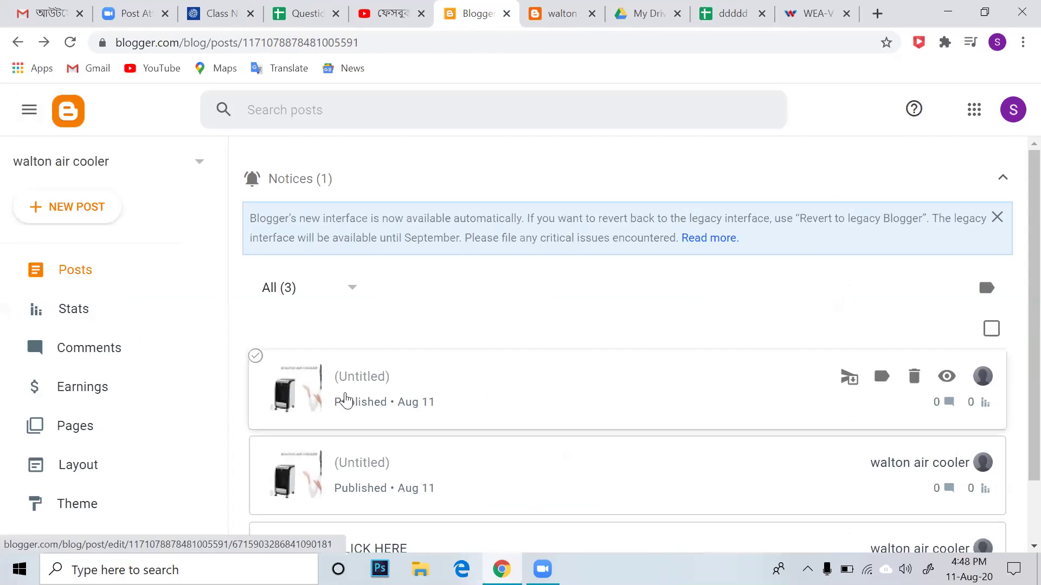
pyautogui.click(345, 401)
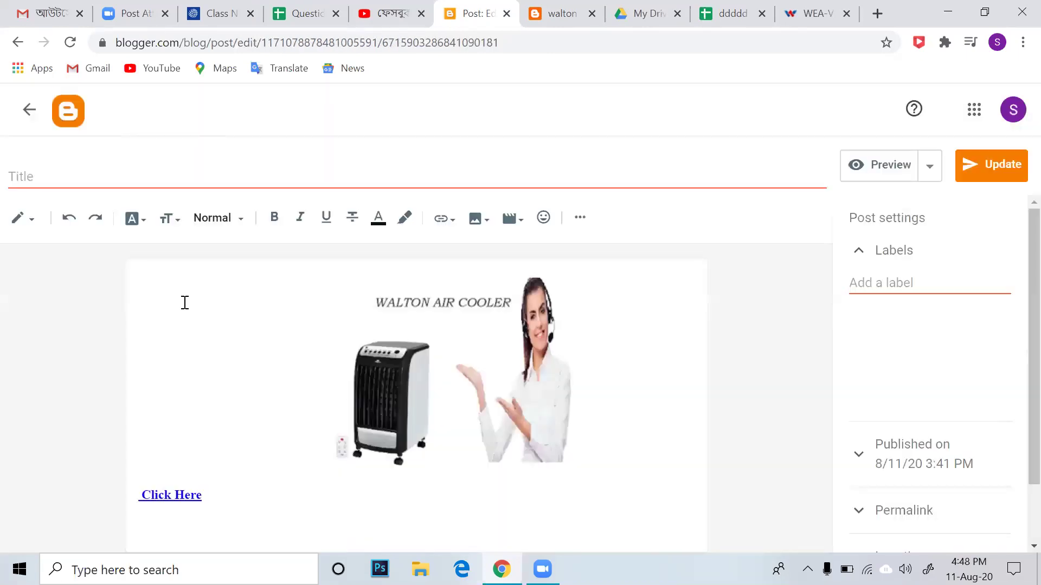
pyautogui.click(28, 112)
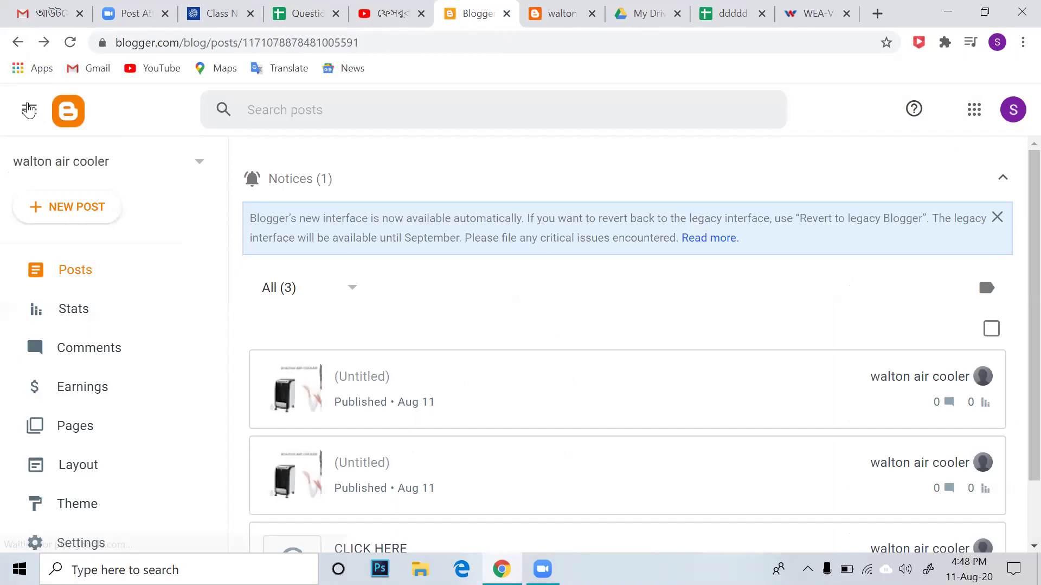
pyautogui.click(350, 404)
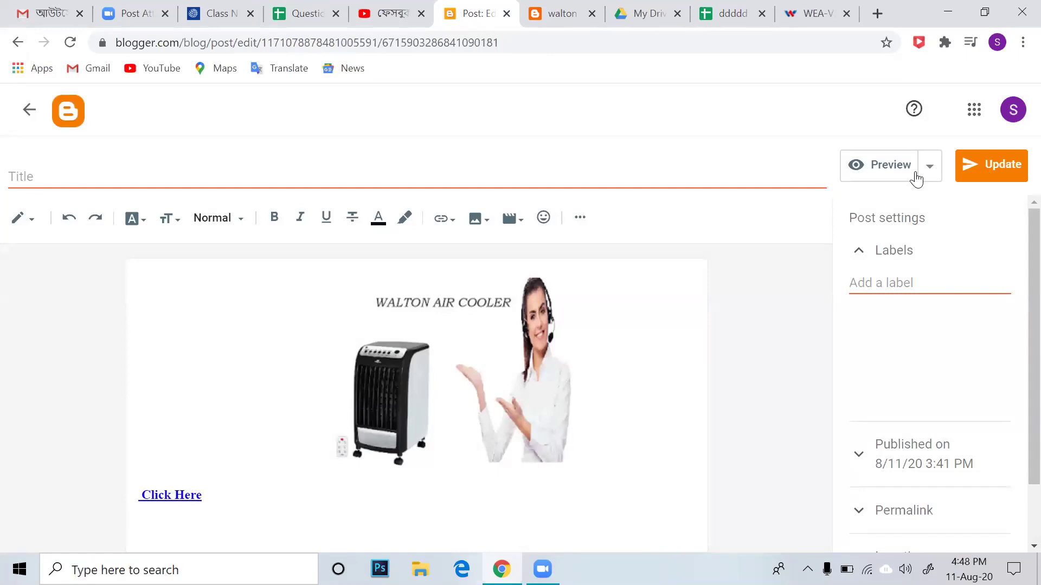
pyautogui.click(880, 163)
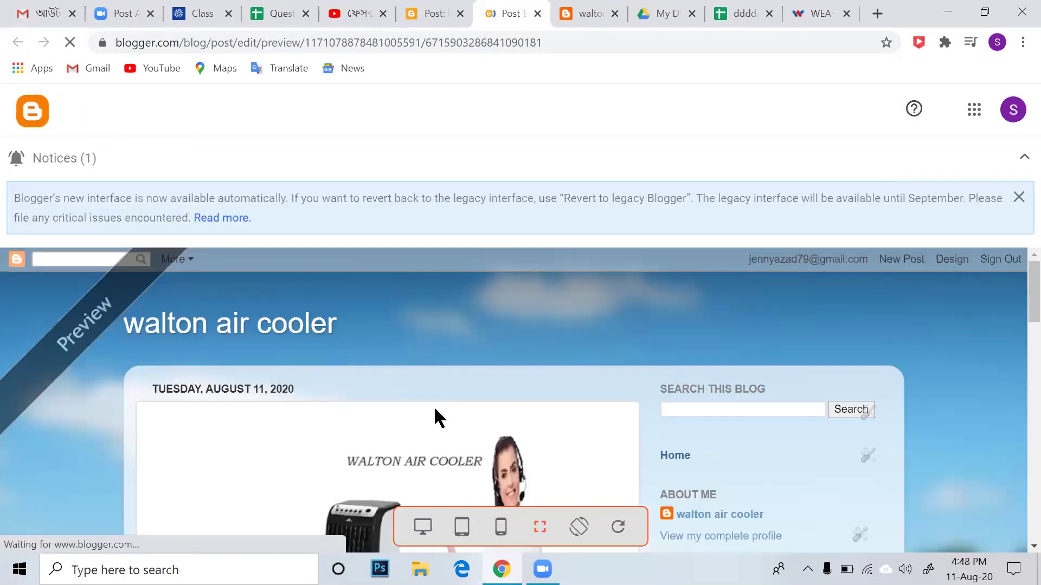
pyautogui.scroll(-4, 437, 418)
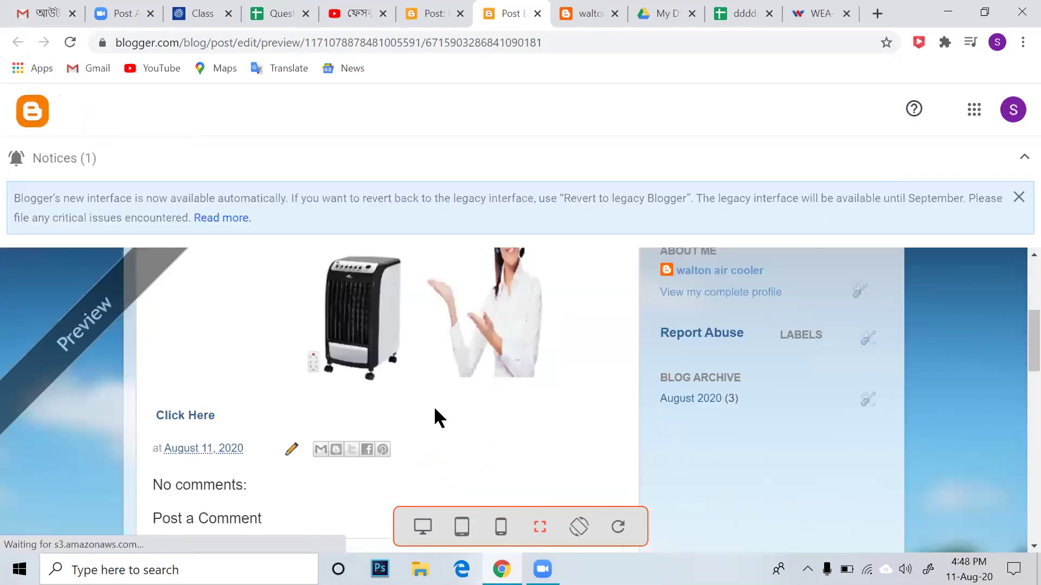
pyautogui.click(188, 416)
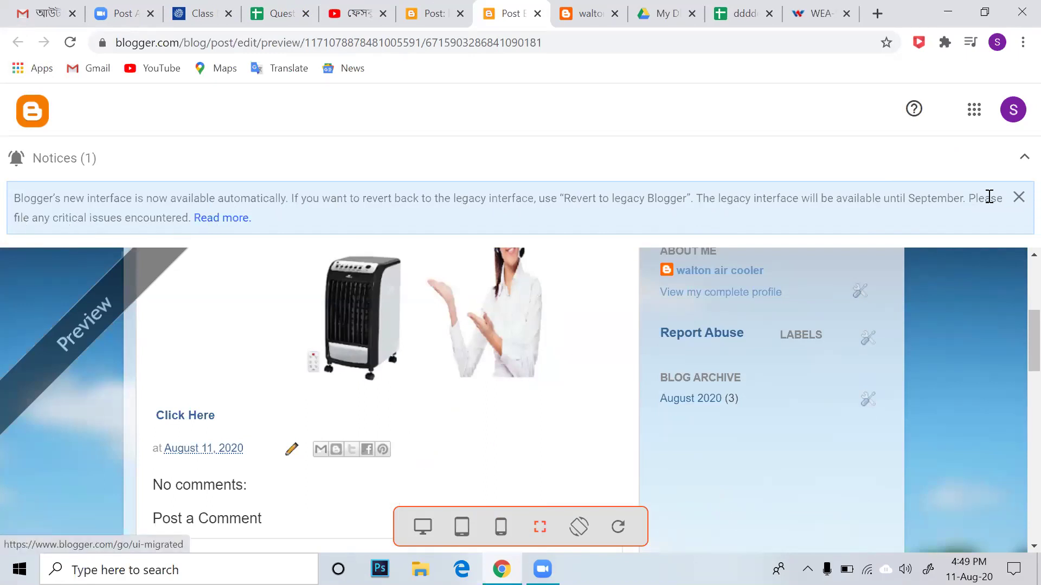
pyautogui.click(1019, 199)
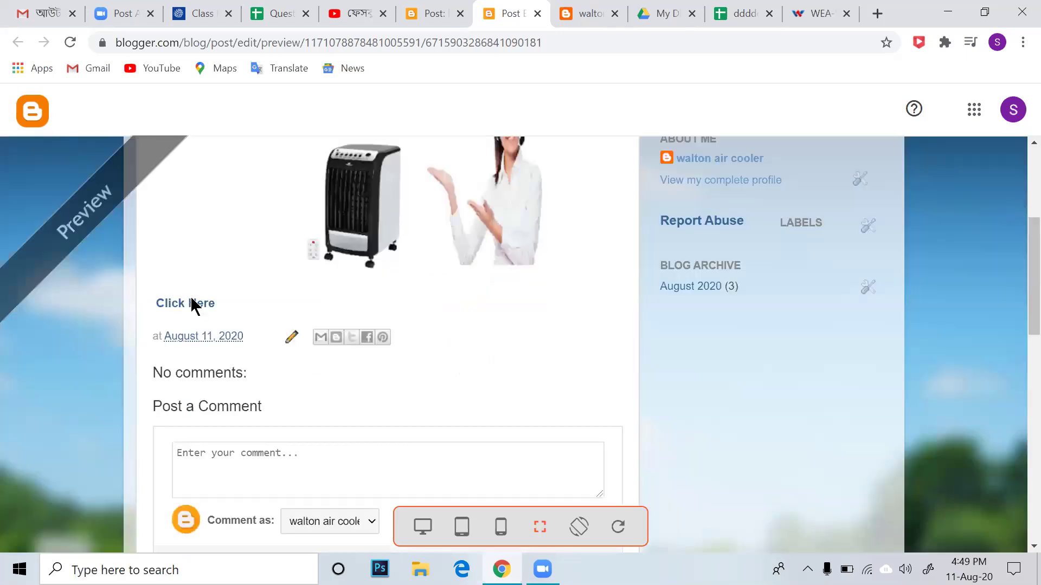
pyautogui.scroll(2, 551, 287)
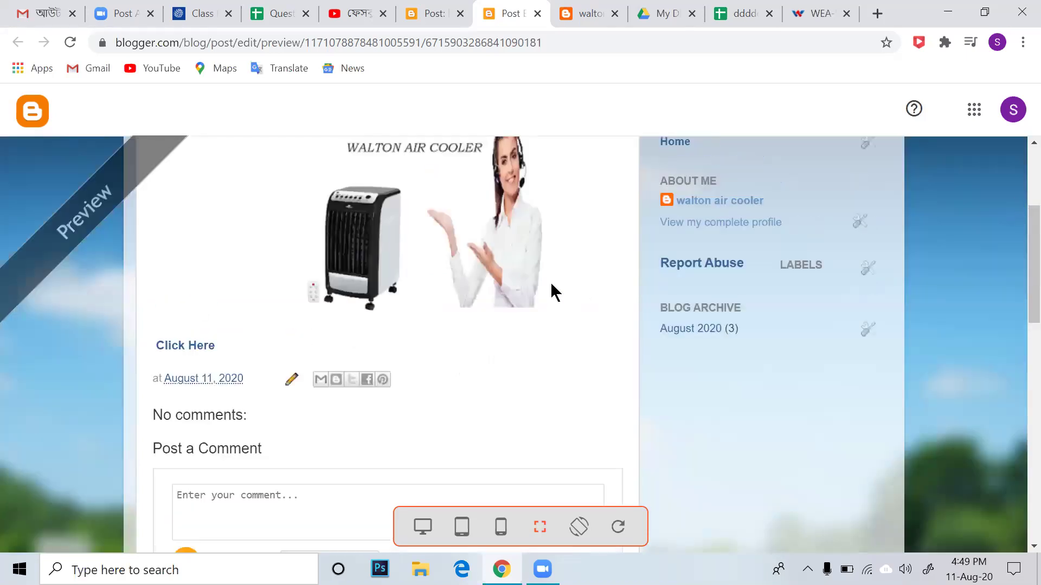
pyautogui.scroll(3, 419, 310)
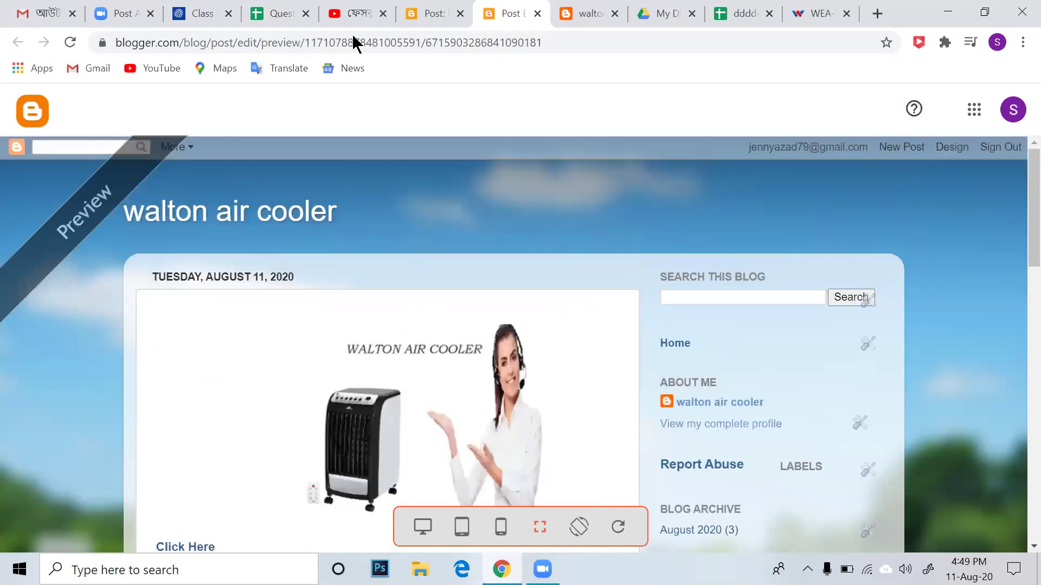
pyautogui.click(537, 14)
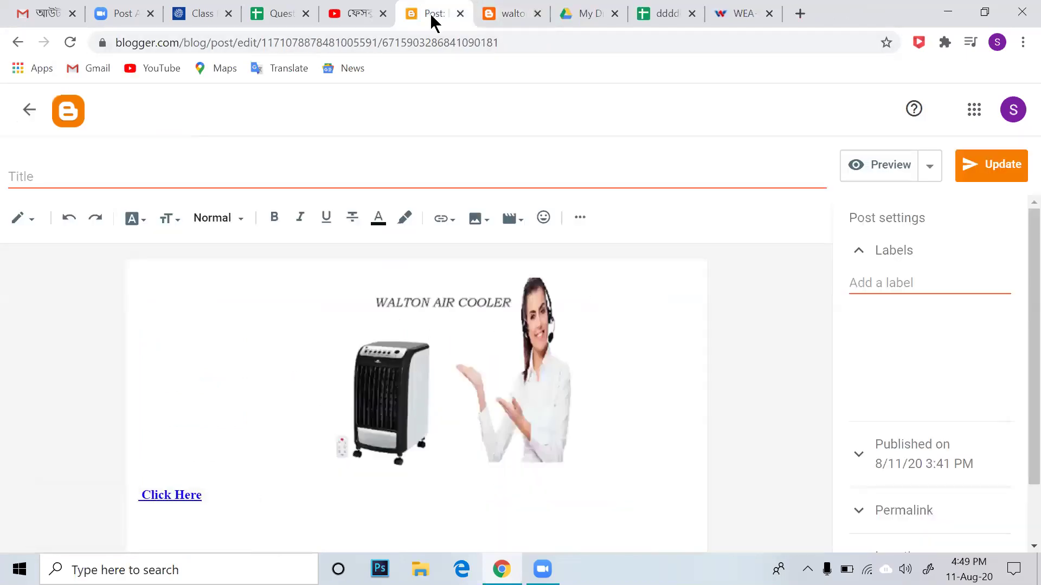
# Start a new post from the Posts list
pyautogui.click(29, 110)
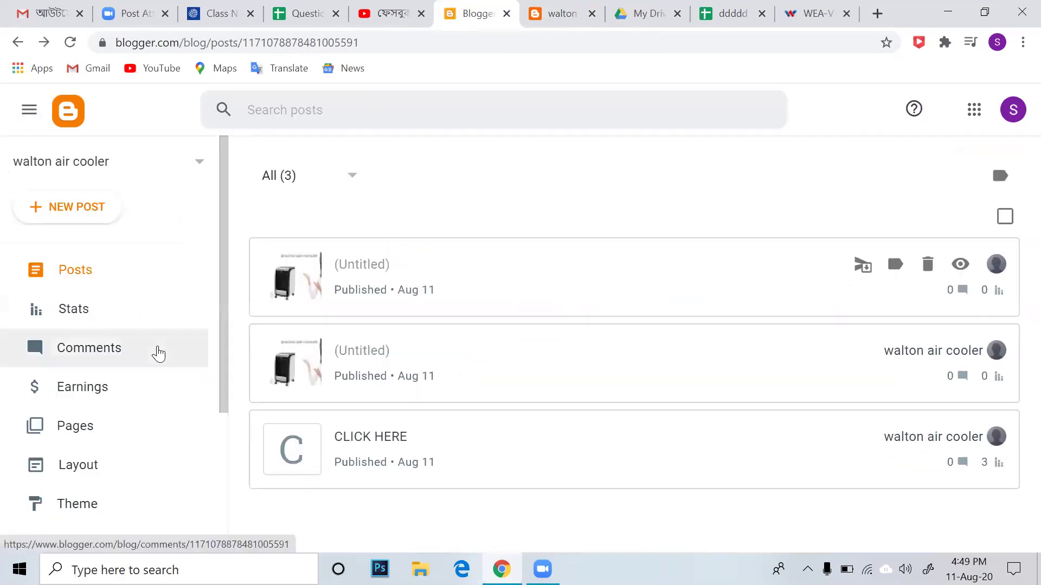
pyautogui.click(64, 270)
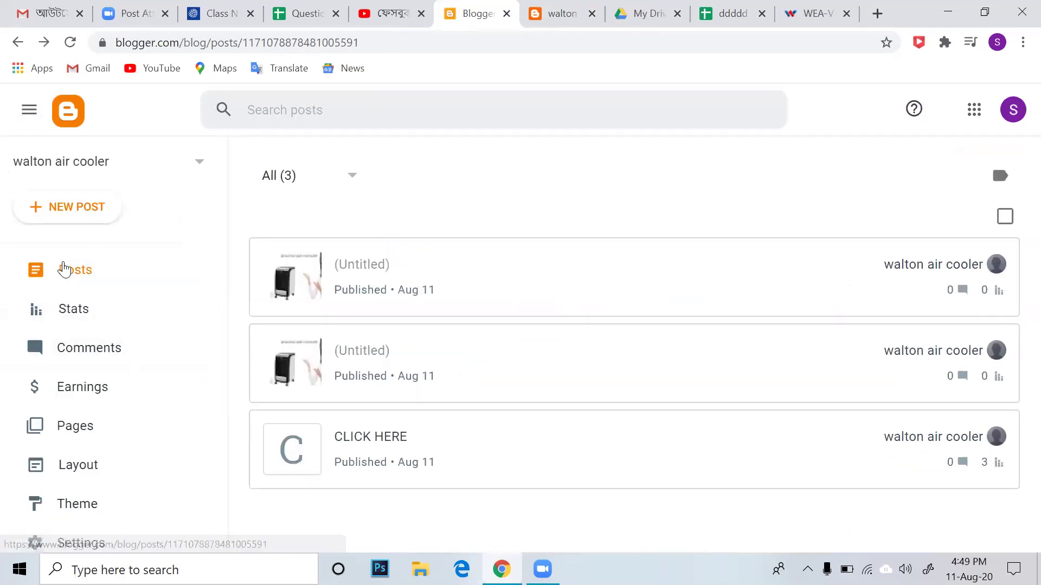
pyautogui.click(53, 208)
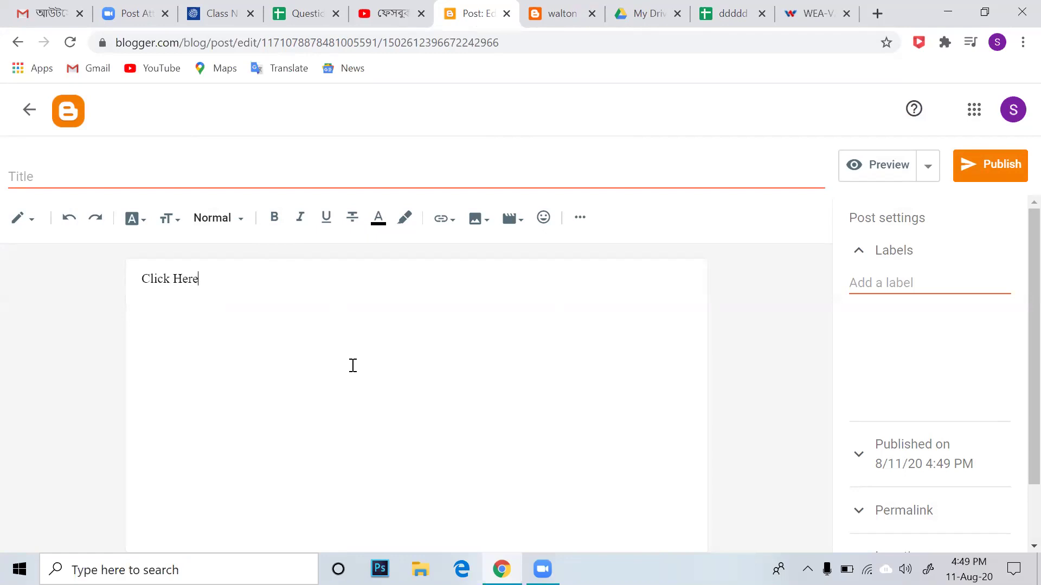
# Bold 'Click Here', link it to the pasted Walton product page address, and preview the post
pyautogui.moveTo(226, 280); pyautogui.dragTo(136, 285)
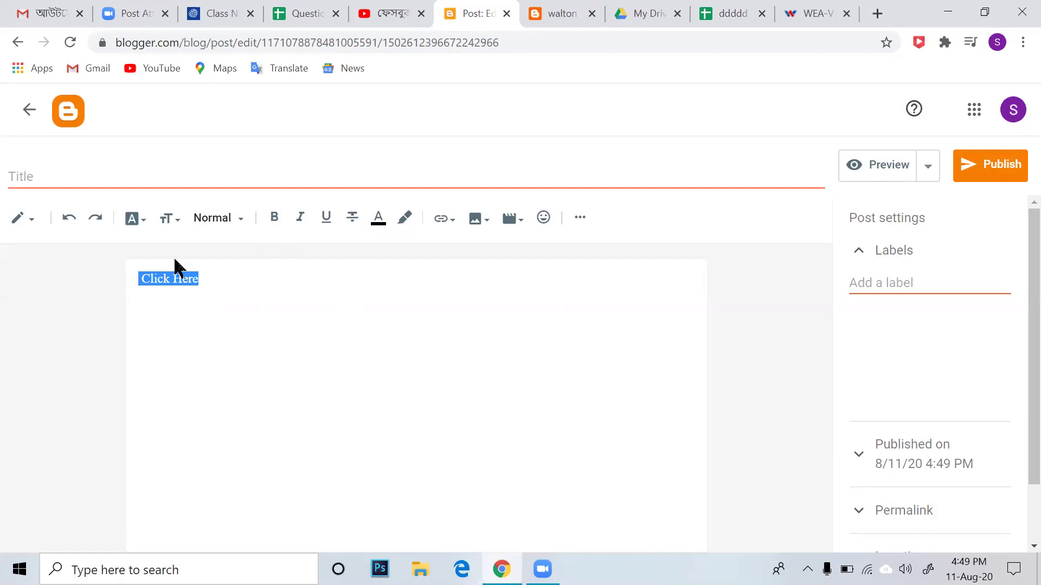
pyautogui.click(275, 223)
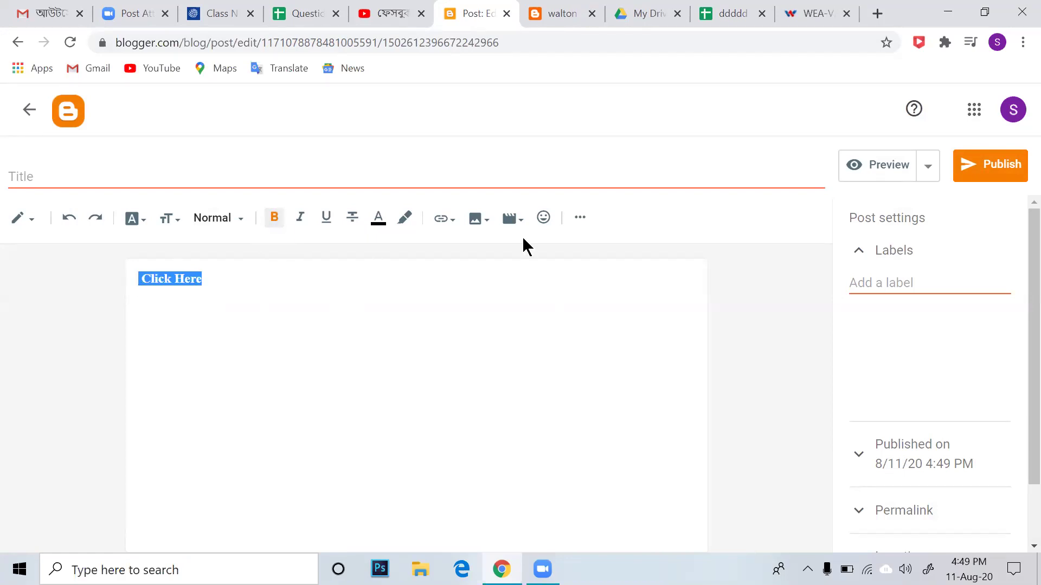
pyautogui.click(445, 220)
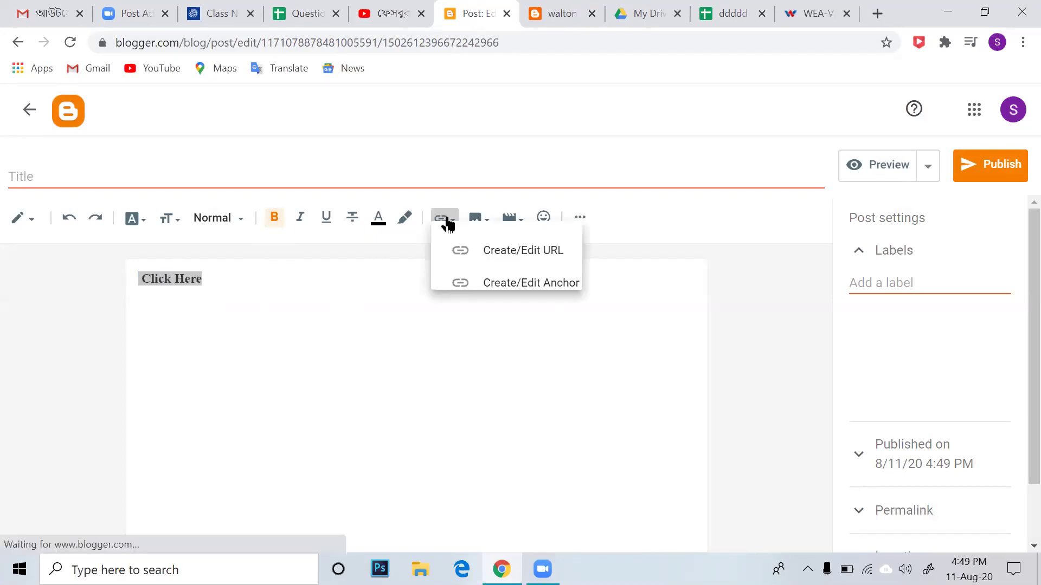
pyautogui.click(496, 260)
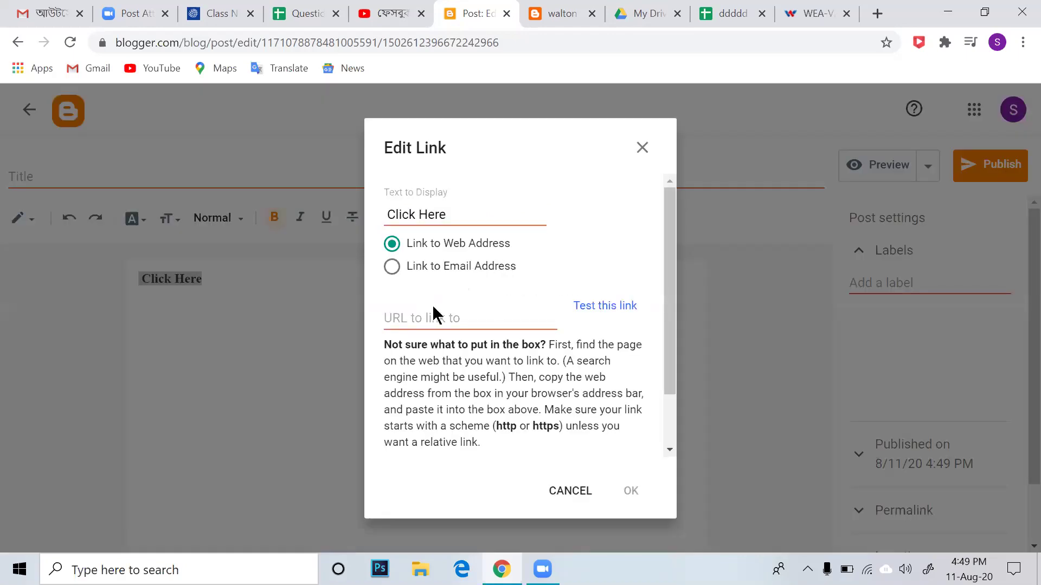
pyautogui.click(431, 318)
pyautogui.hotkey('ctrl', 'v')
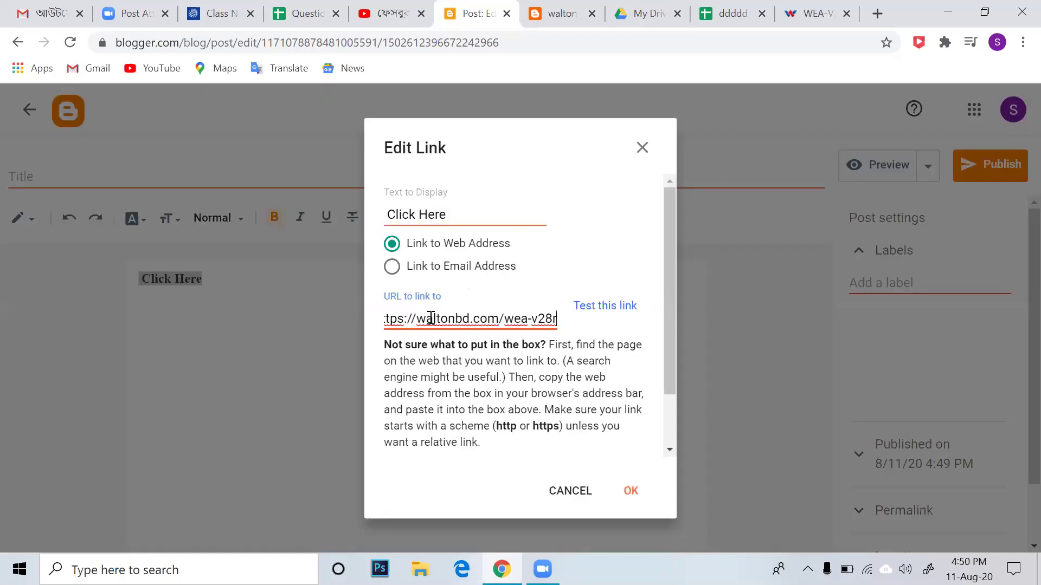
pyautogui.click(626, 496)
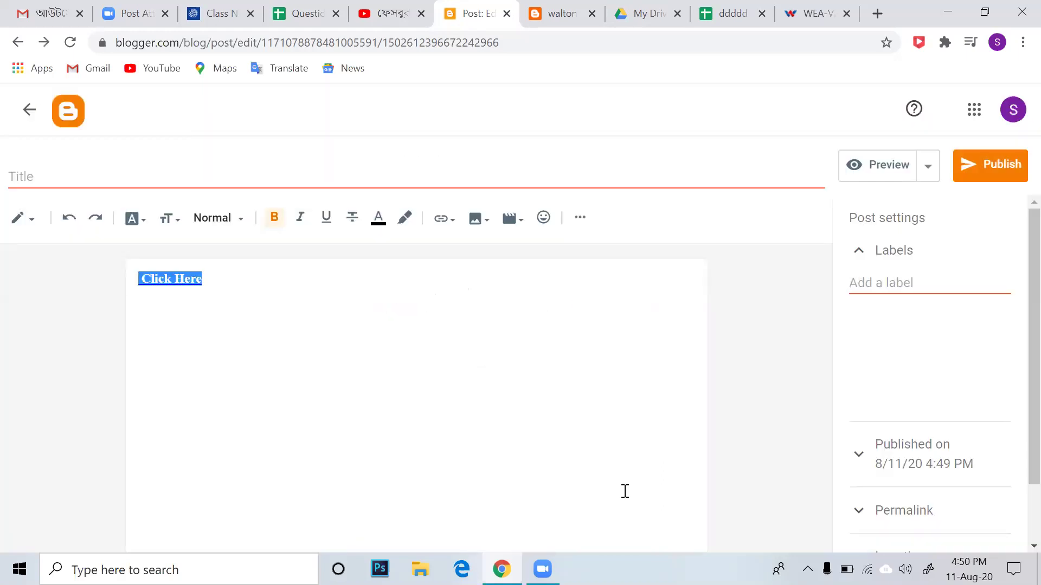
pyautogui.click(881, 170)
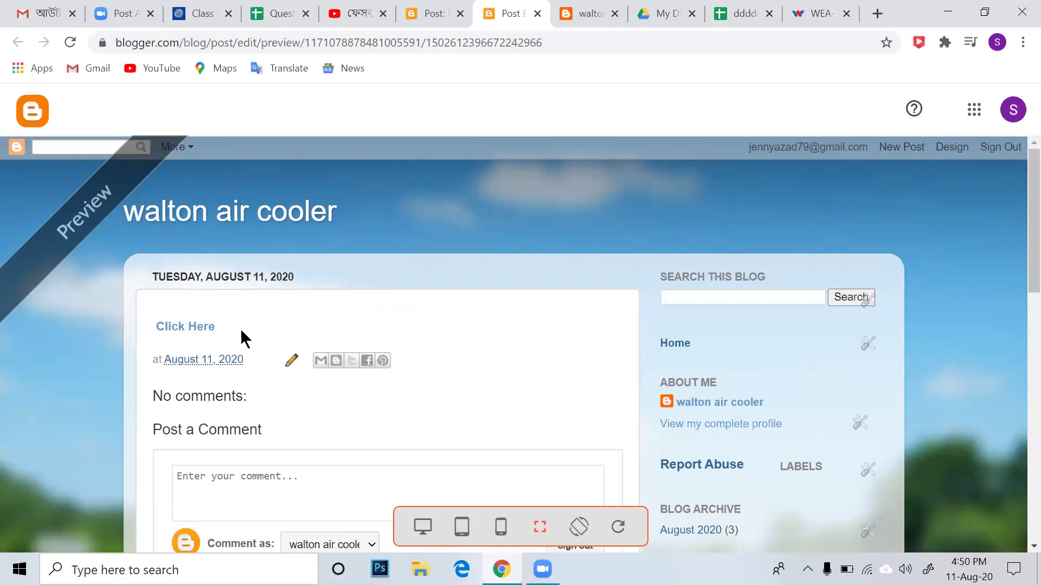
# Reload the post preview, then close it to get back to the Click Here post editor
pyautogui.click(616, 528)
pyautogui.click(538, 14)
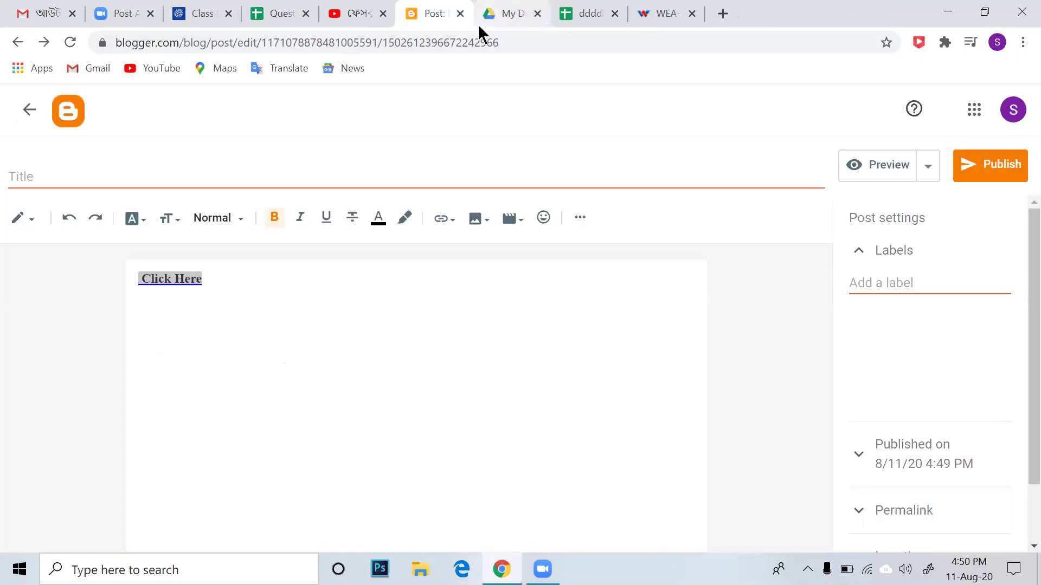
# Open the Click Here link's URL settings and test the WEA-V28R product page it leads to
pyautogui.click(441, 224)
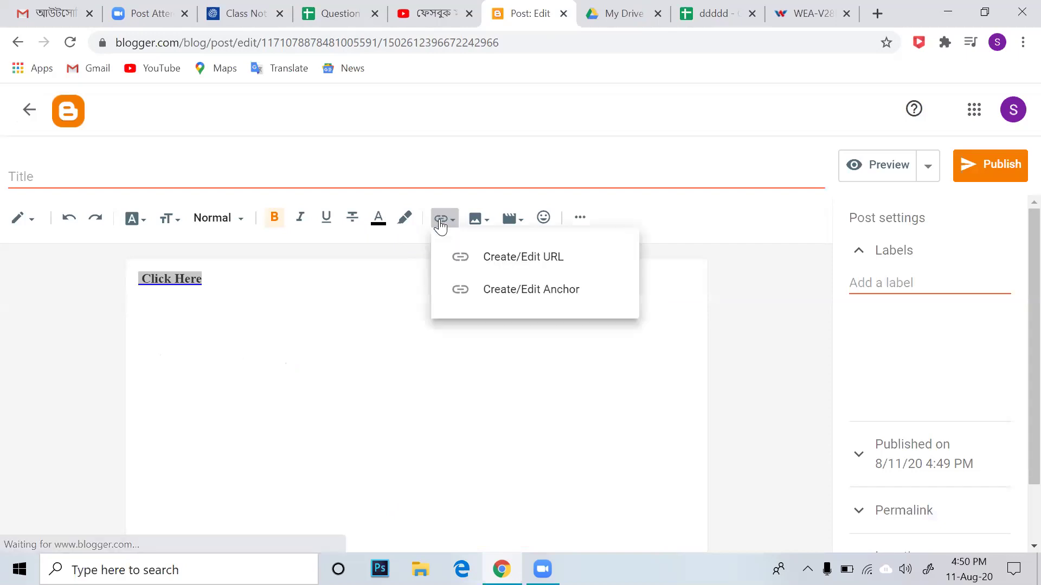
pyautogui.click(490, 258)
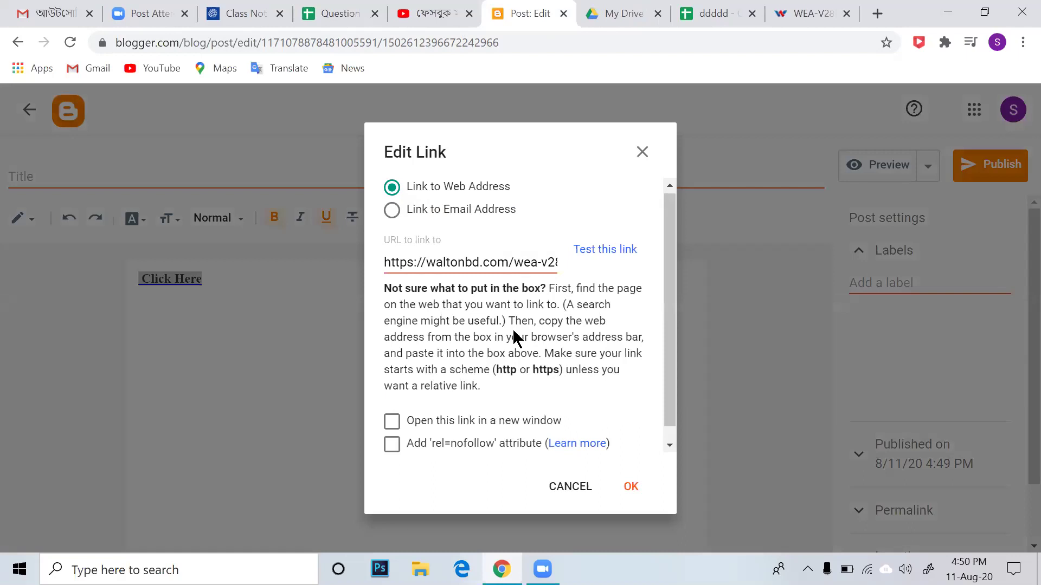
pyautogui.scroll(-1, 516, 334)
pyautogui.click(608, 243)
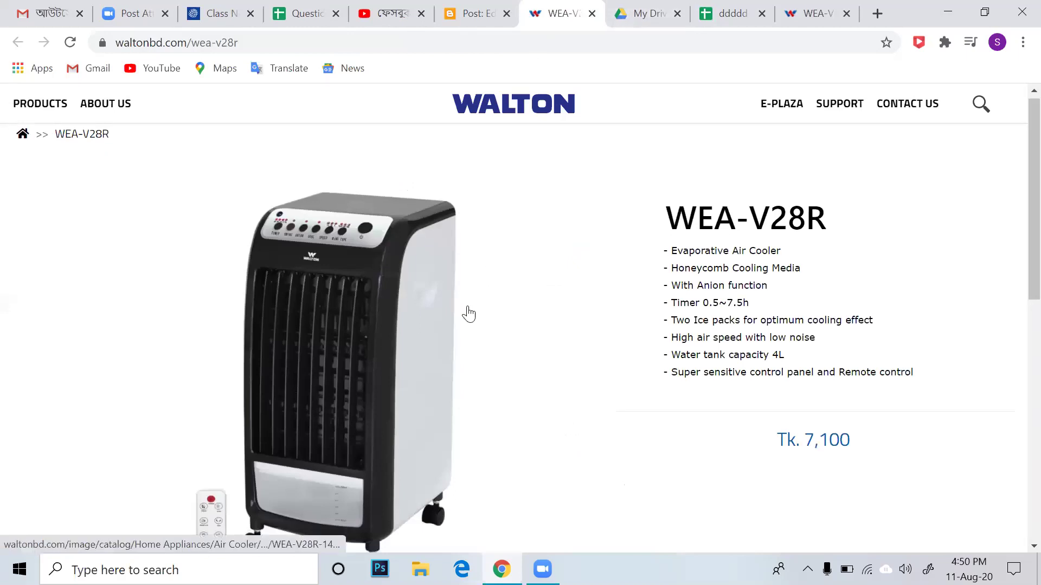
pyautogui.scroll(-10, 463, 310)
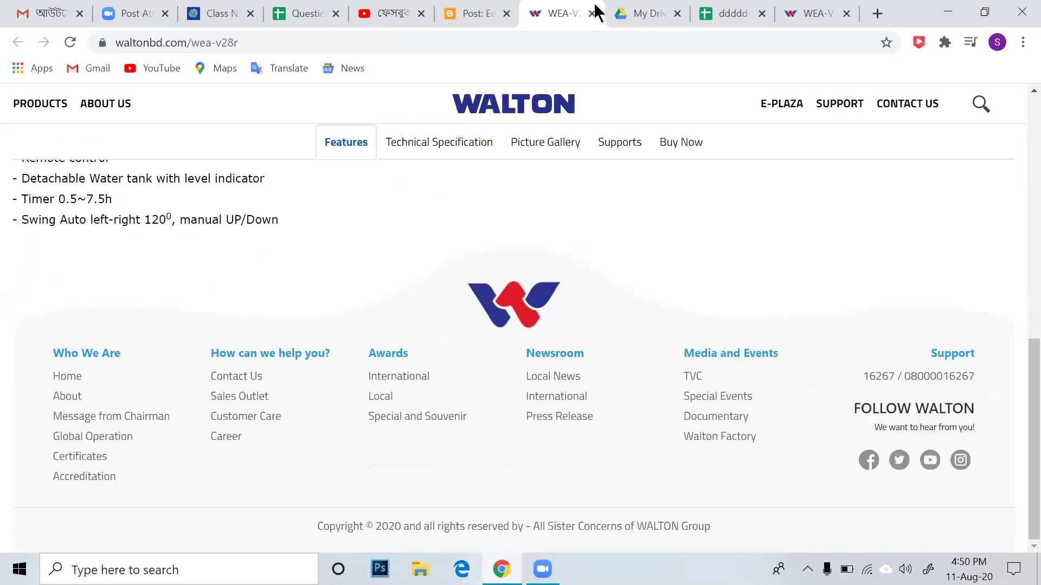
pyautogui.click(592, 14)
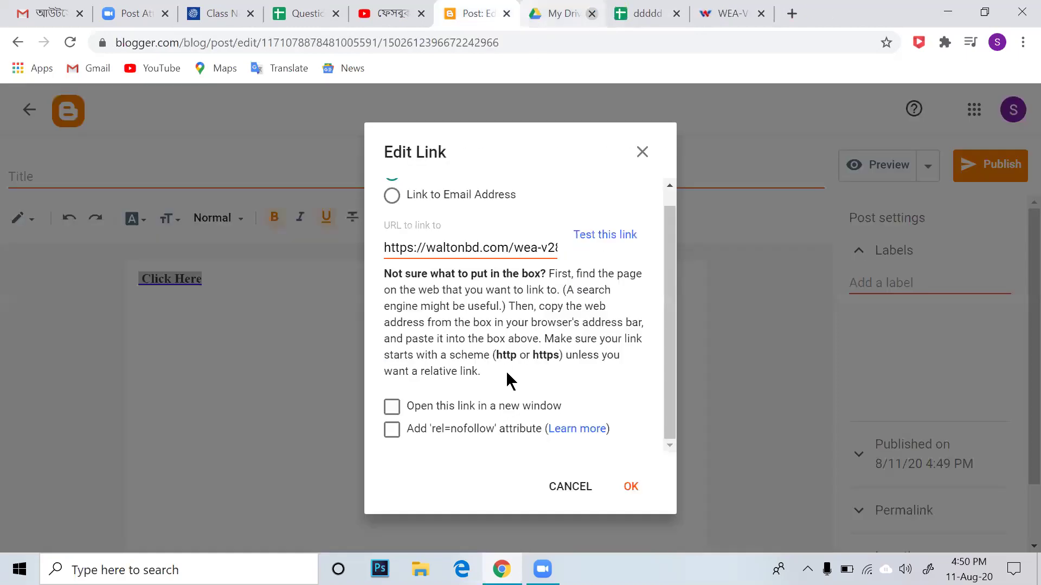
# Set the link to open in a new window with rel=nofollow and confirm
pyautogui.scroll(1, 516, 338)
pyautogui.scroll(-1, 519, 336)
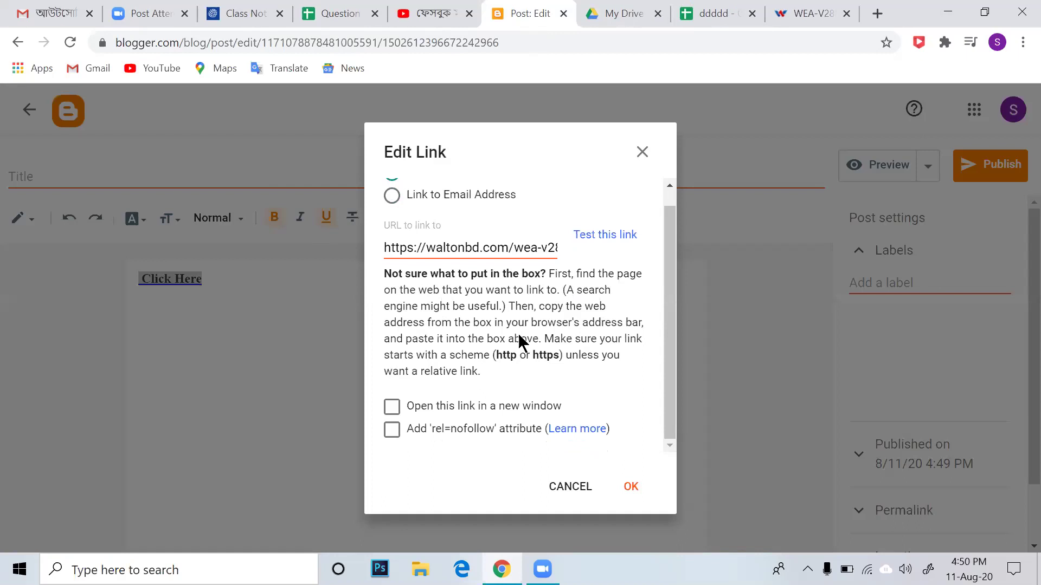
pyautogui.click(389, 433)
pyautogui.click(391, 407)
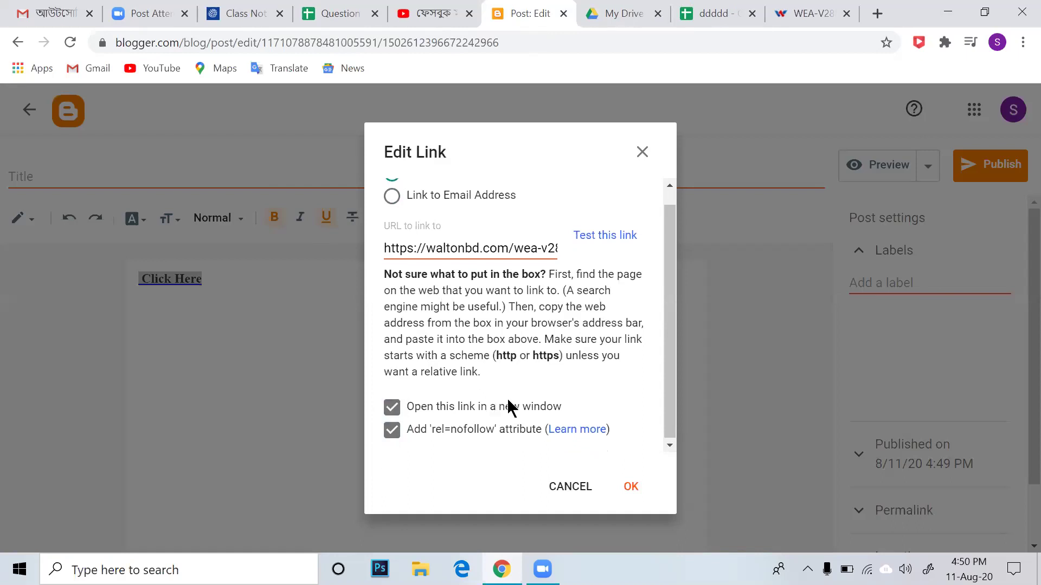
pyautogui.click(629, 485)
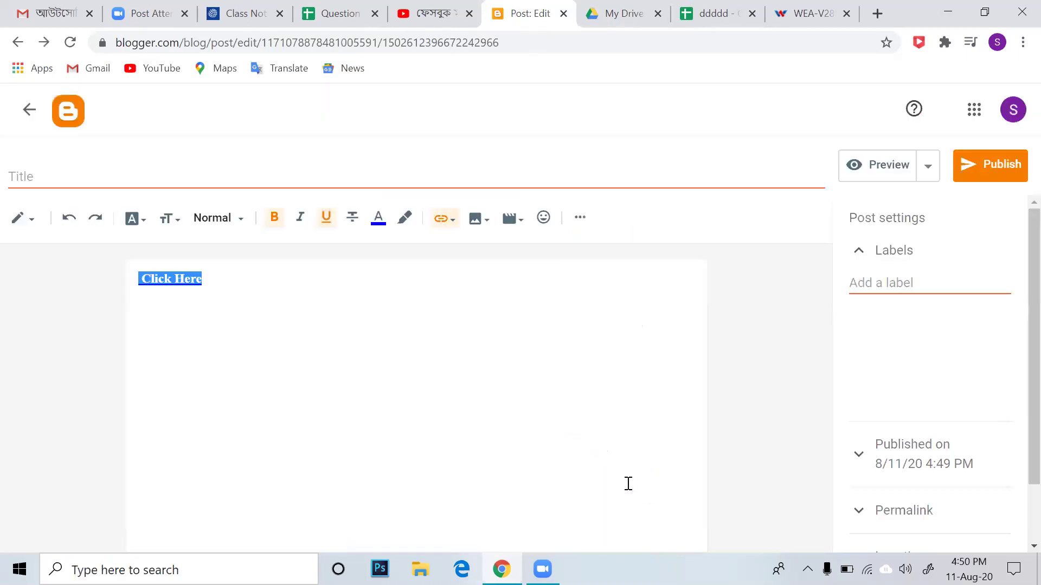
# Preview the Click Here post, then leave the editor for the blog's posts list
pyautogui.click(878, 169)
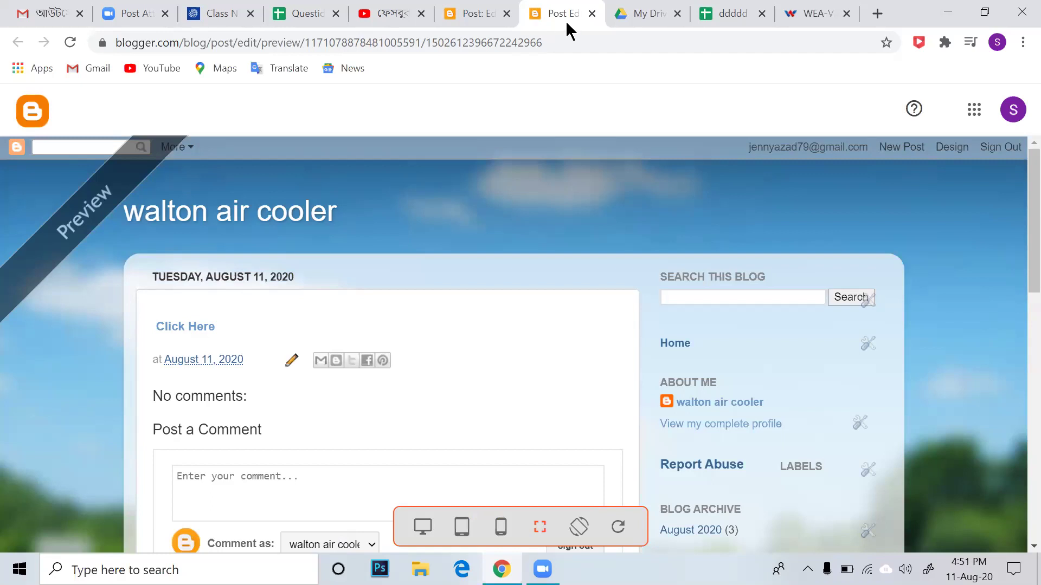
pyautogui.click(592, 13)
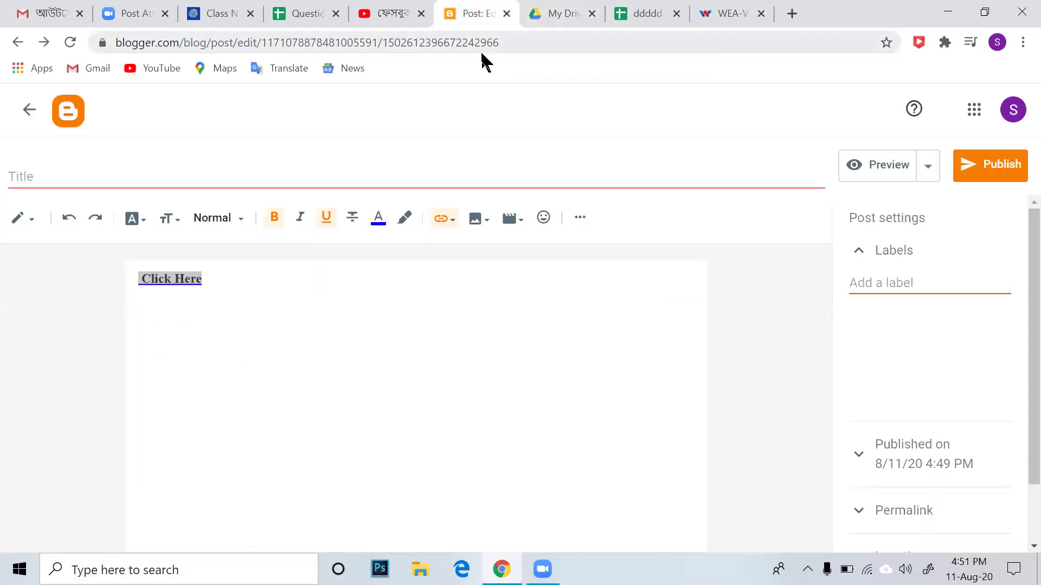
pyautogui.click(29, 109)
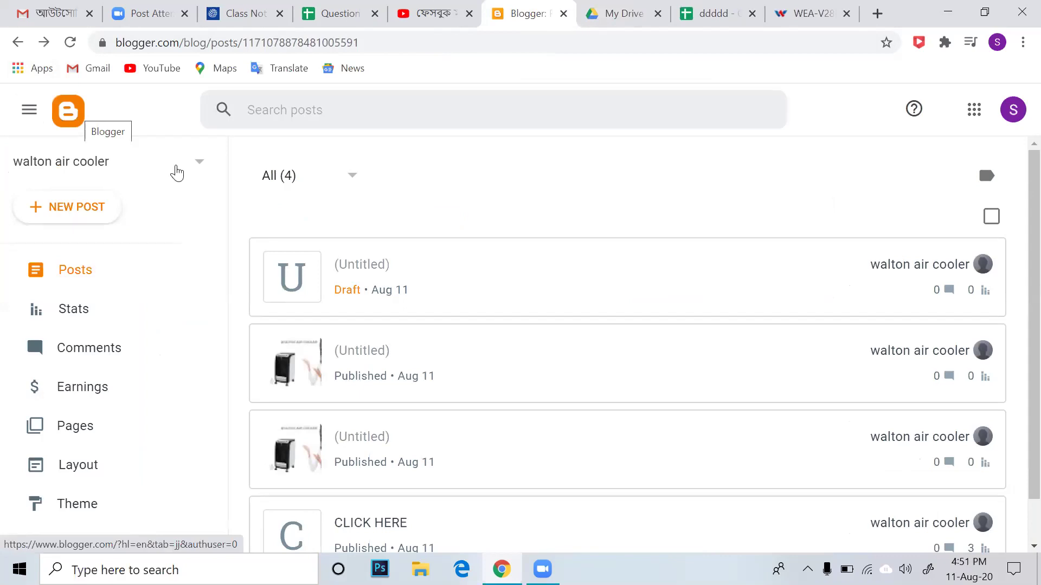
pyautogui.click(192, 161)
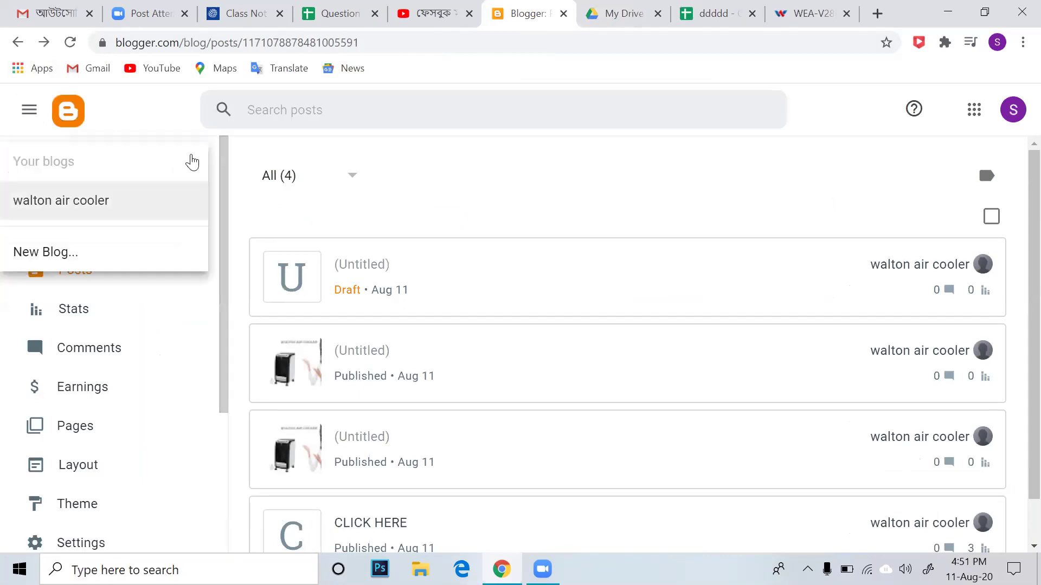
# Choose the walton air cooler blog and select all four posts, cancelling a delete and a label attempt
pyautogui.click(99, 202)
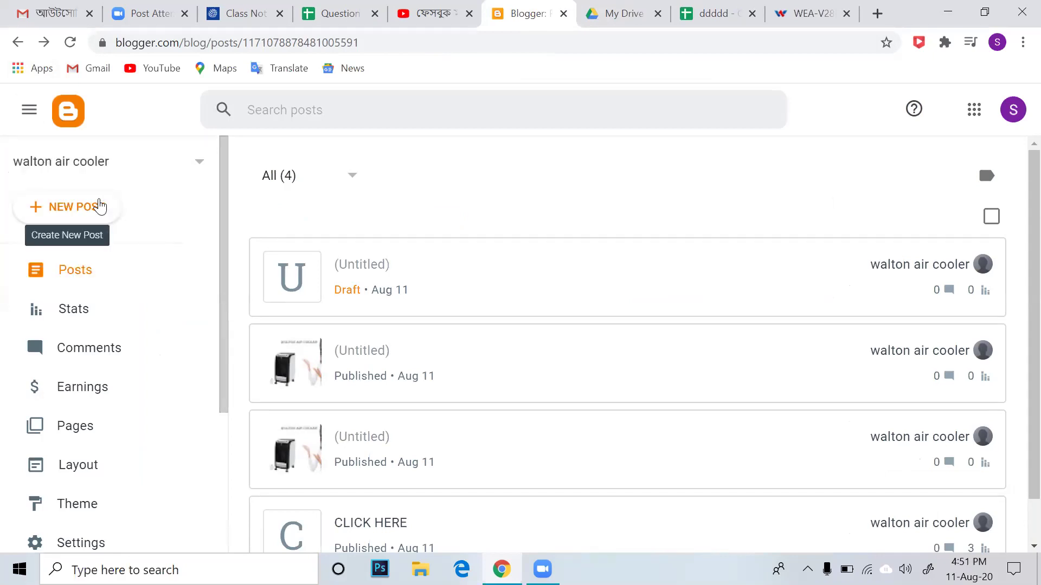
pyautogui.click(992, 218)
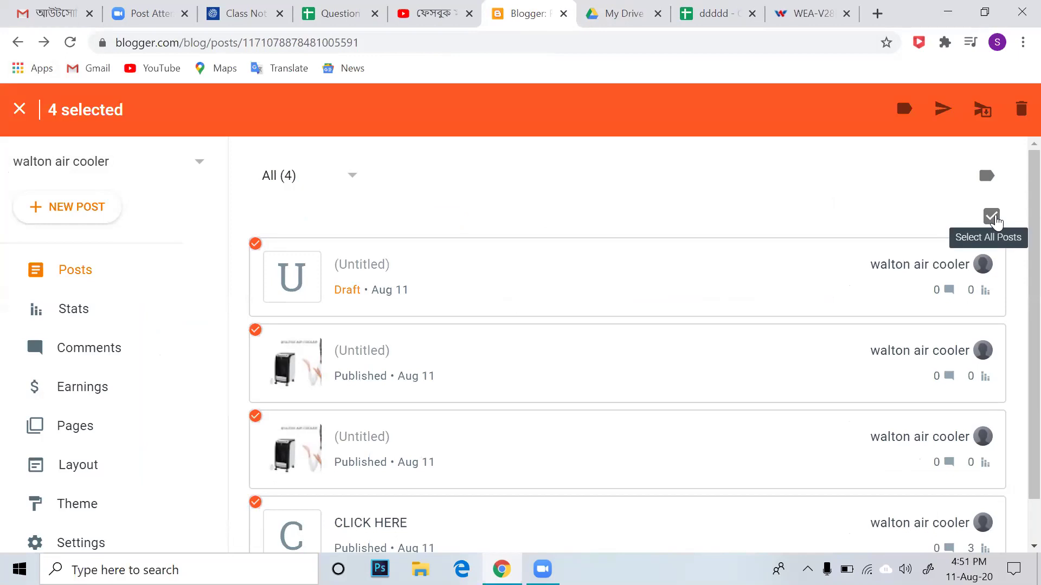
pyautogui.click(1021, 111)
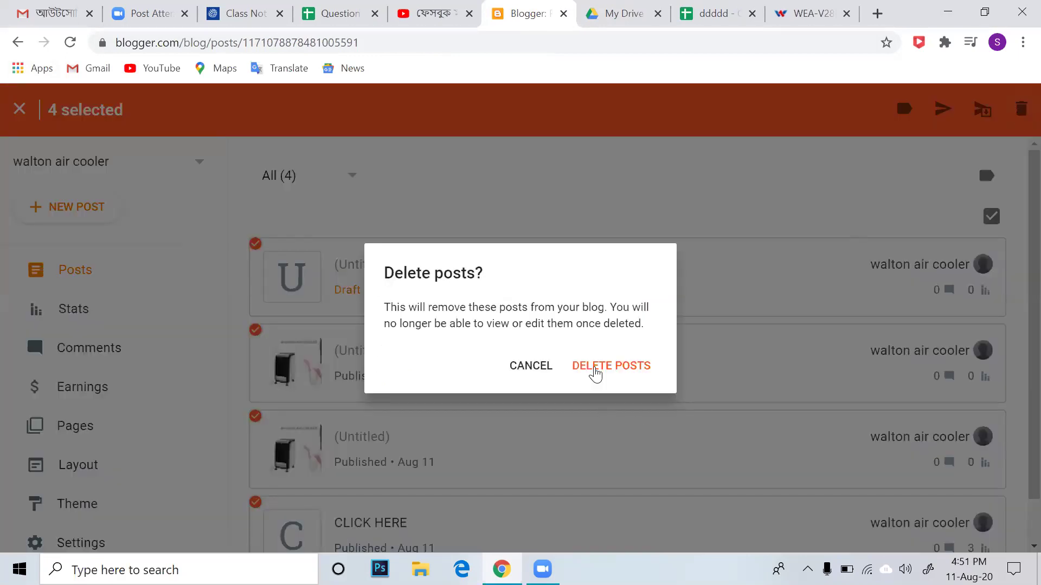
pyautogui.click(519, 366)
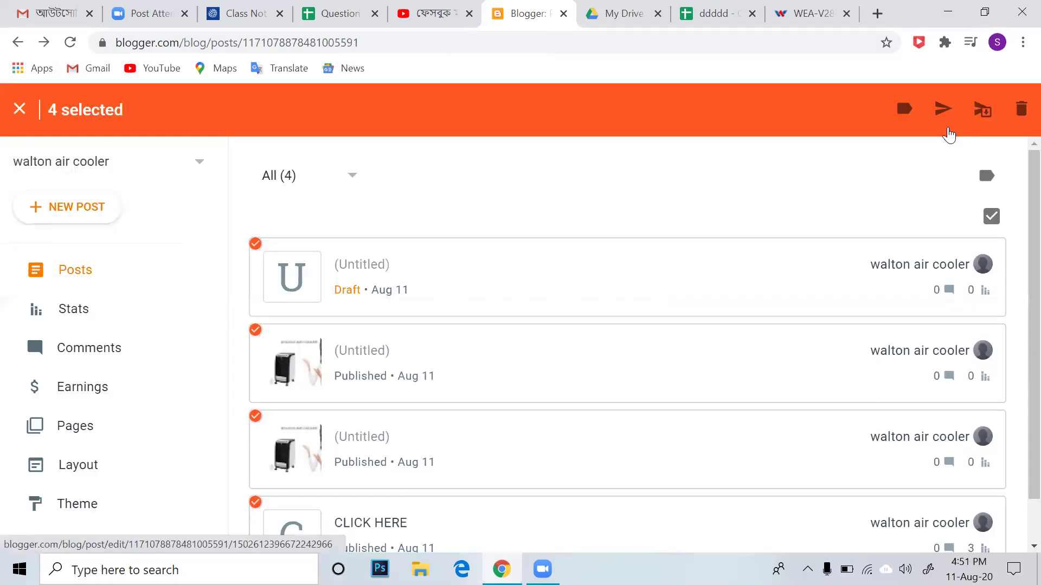
pyautogui.click(904, 110)
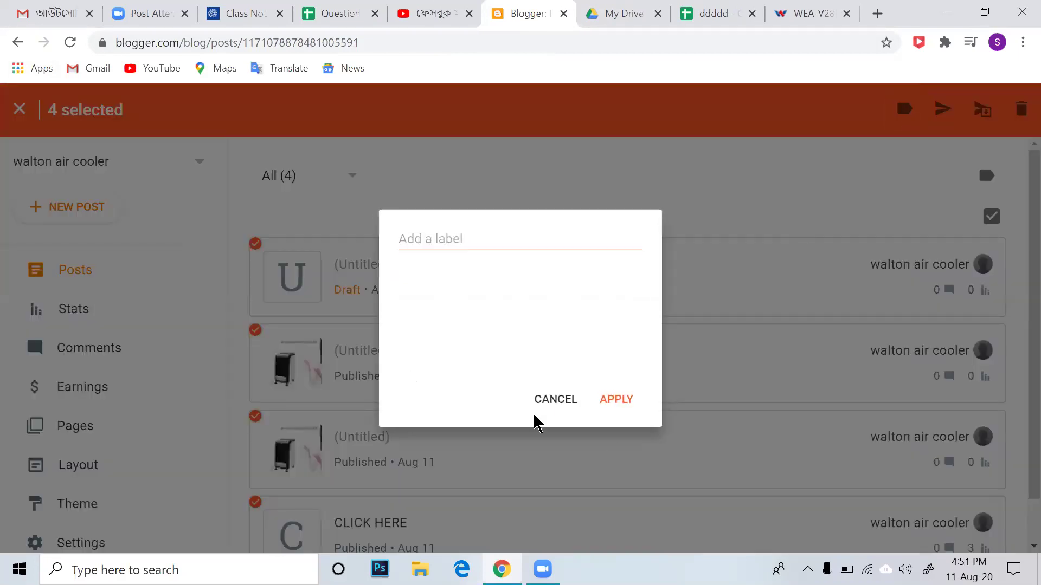
pyautogui.click(555, 401)
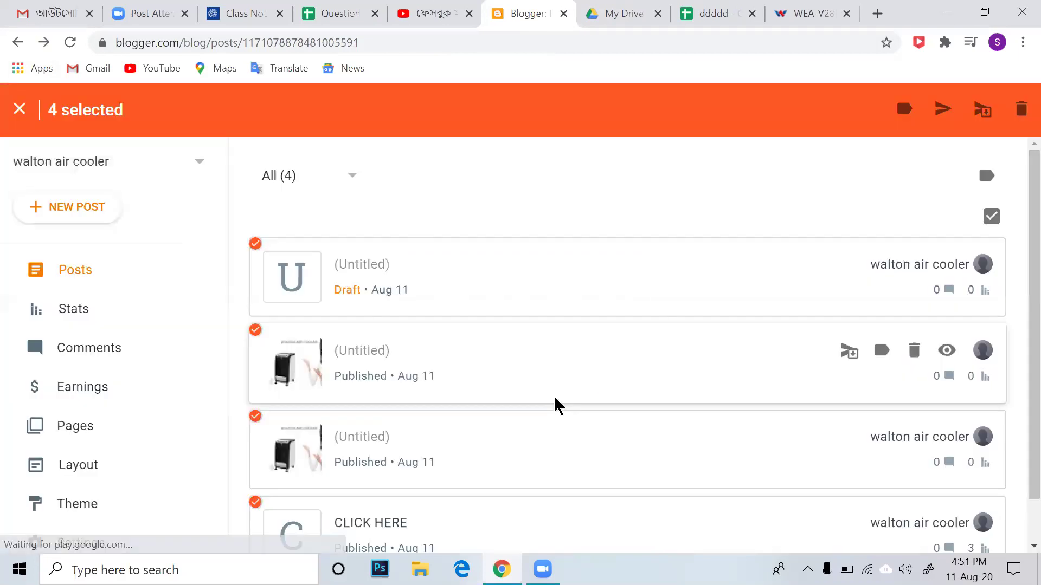
# Create the new label 'walton' and apply it to all four posts, then open the untitled draft
pyautogui.click(904, 111)
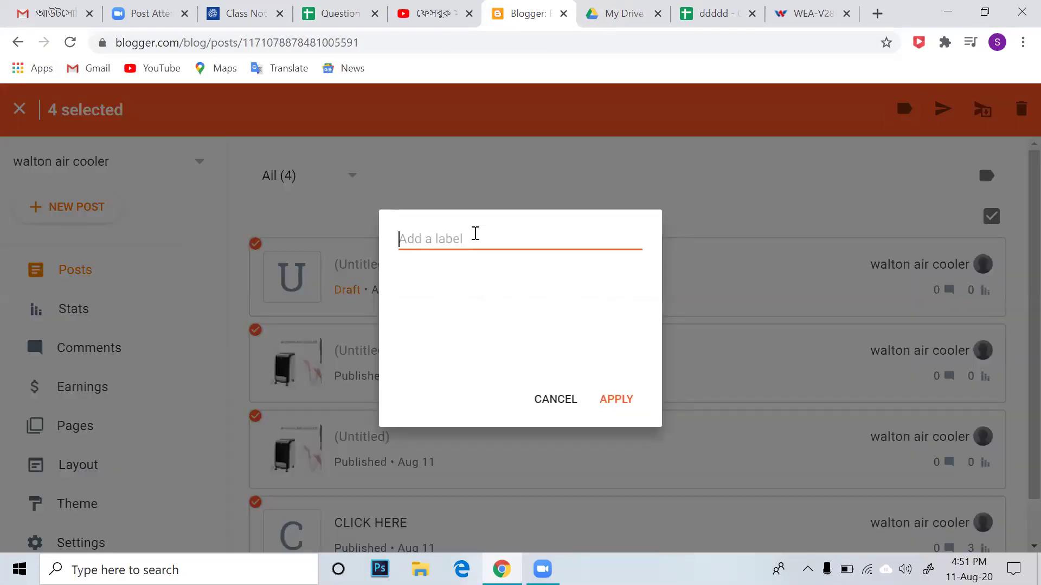
pyautogui.write('walton')
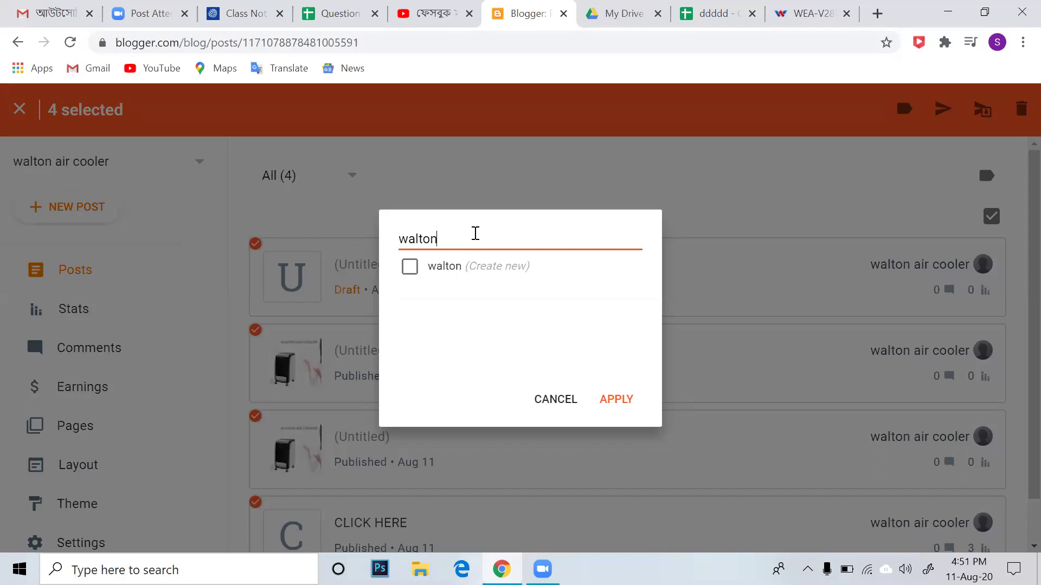
pyautogui.click(409, 269)
pyautogui.click(617, 400)
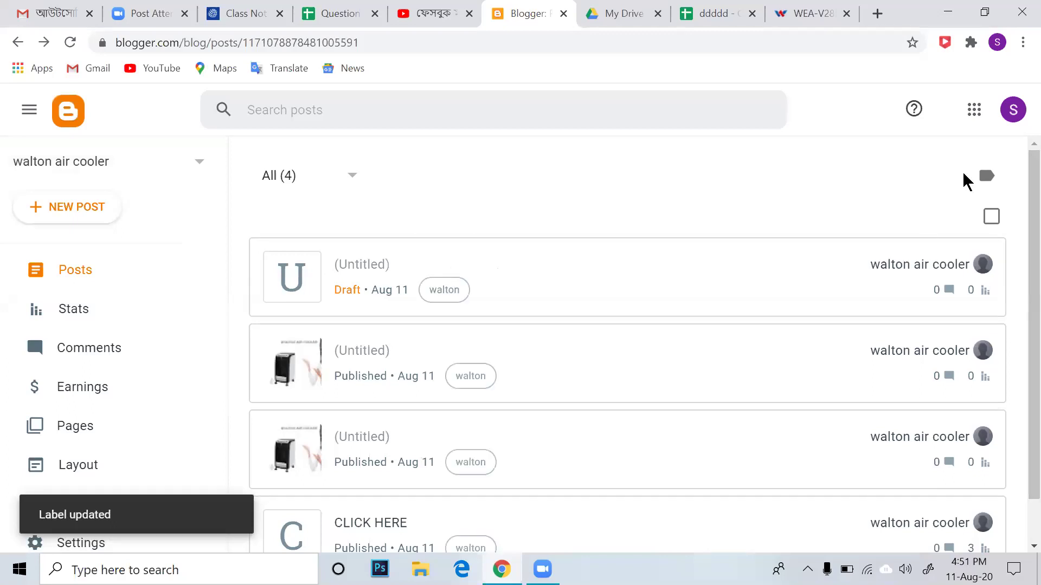
pyautogui.click(991, 216)
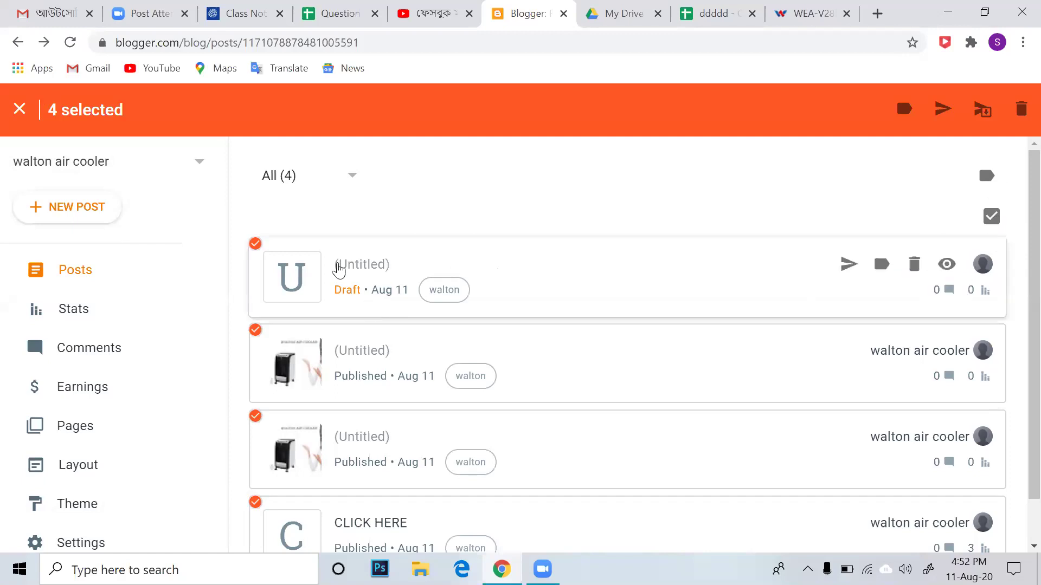
pyautogui.click(359, 268)
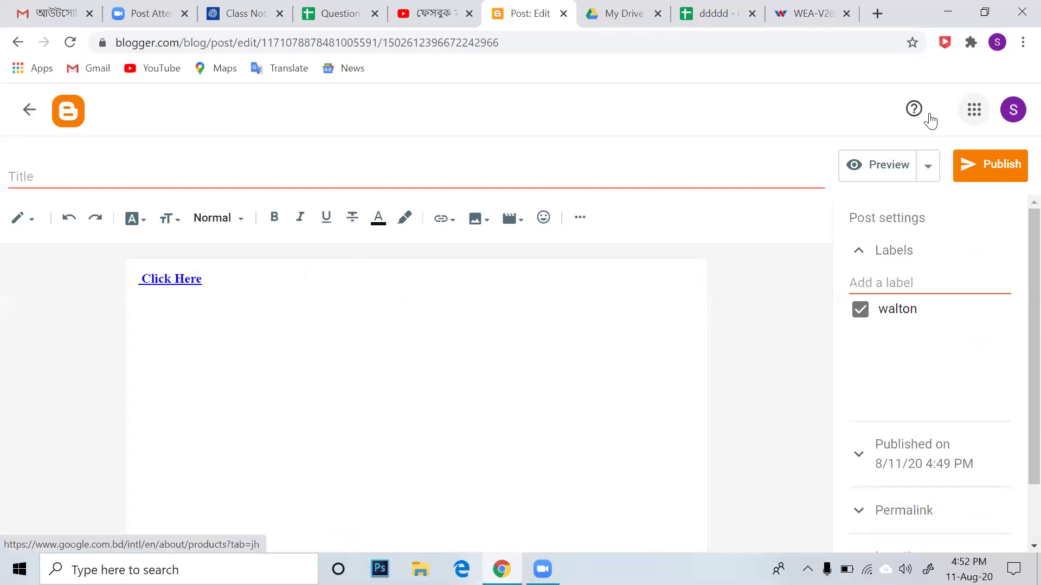
# Preview the walton-labelled Click Here post, reload it, and return to the posts list
pyautogui.click(885, 167)
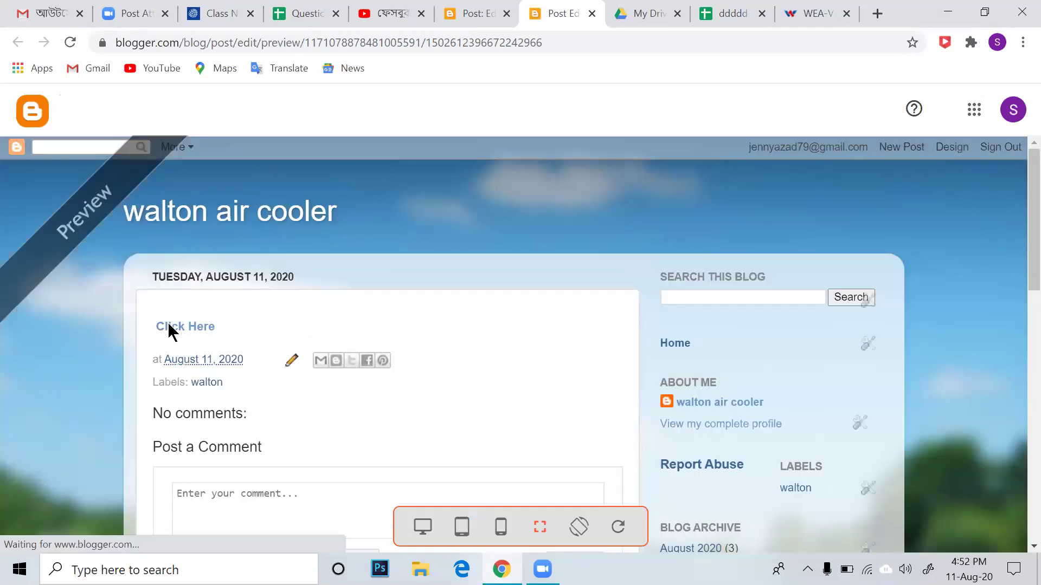
pyautogui.click(70, 43)
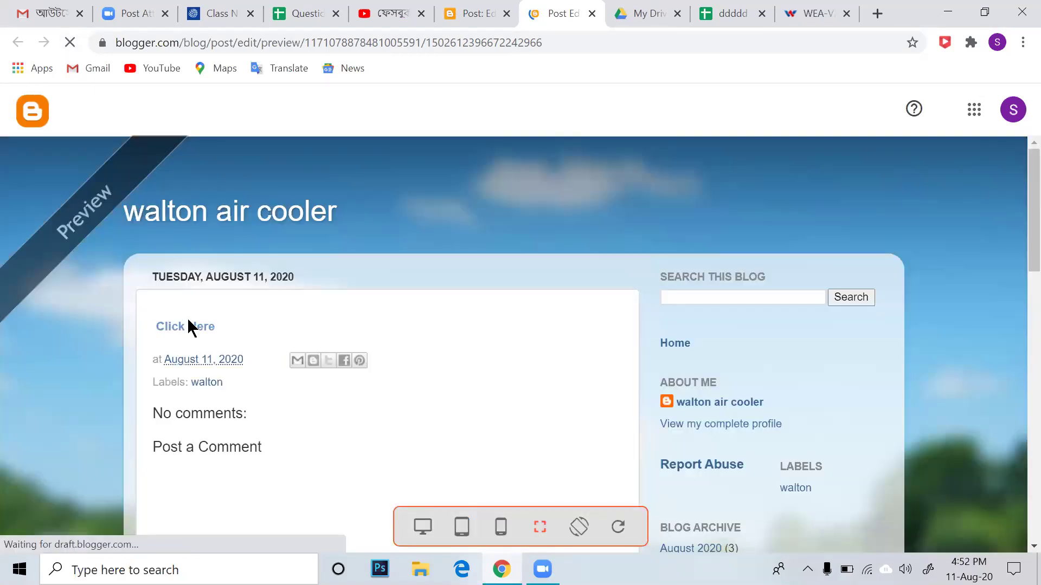
pyautogui.click(593, 13)
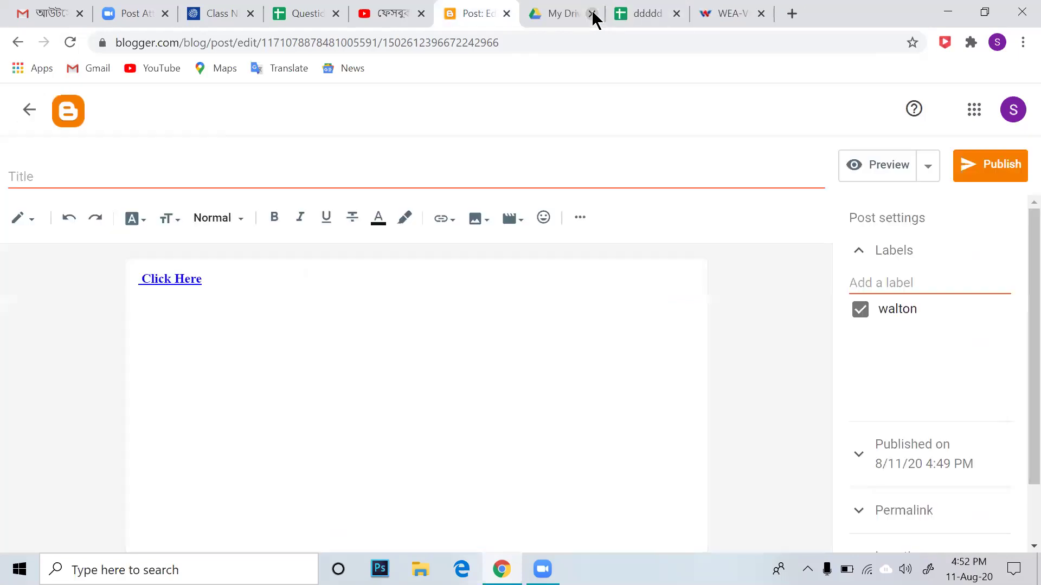
pyautogui.click(24, 108)
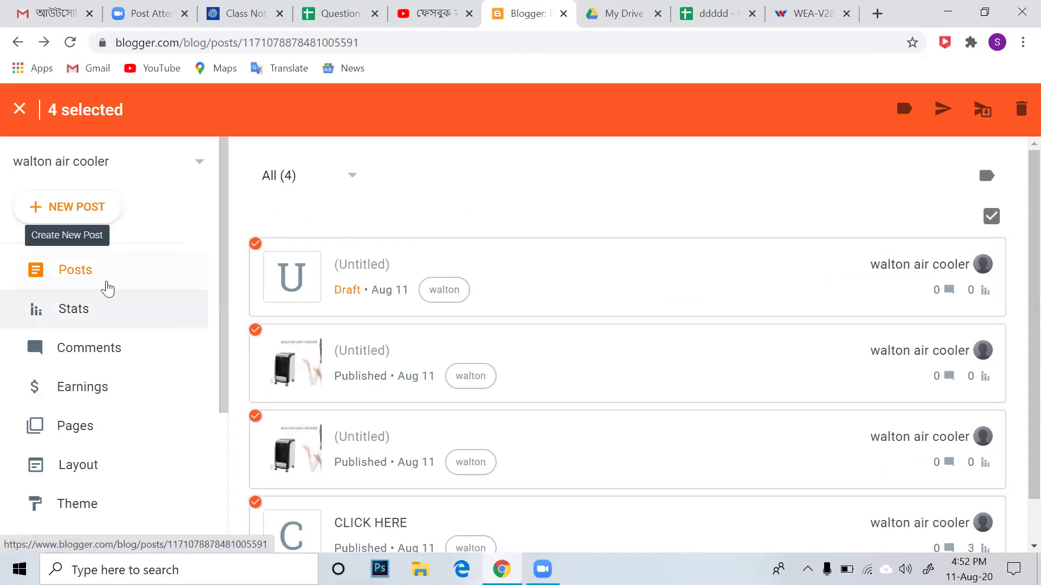
# Delete the four selected posts and stay on the walton air cooler blog
pyautogui.scroll(-4, 97, 320)
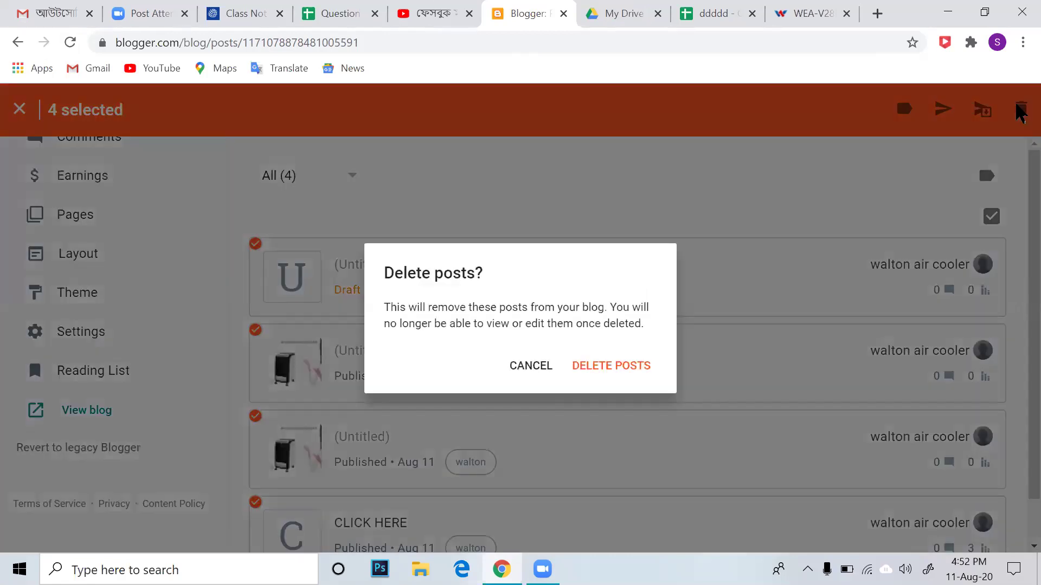
pyautogui.click(637, 371)
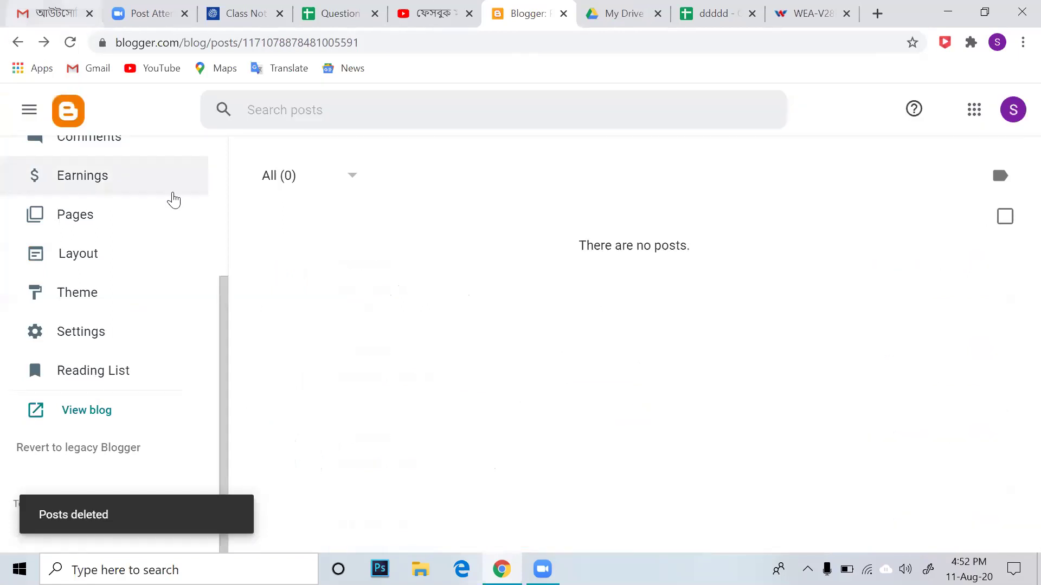
pyautogui.scroll(4, 174, 200)
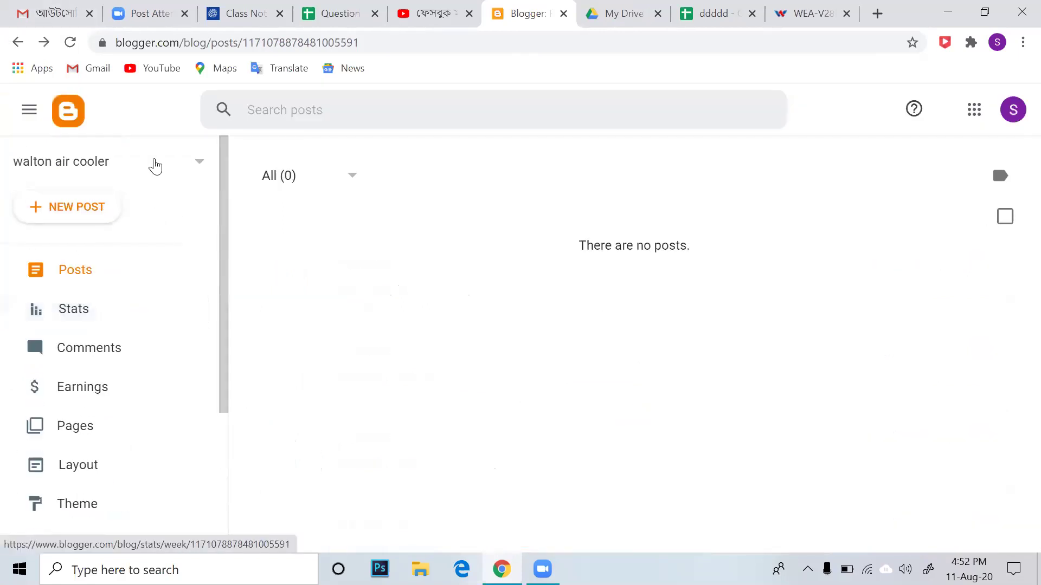
pyautogui.click(198, 163)
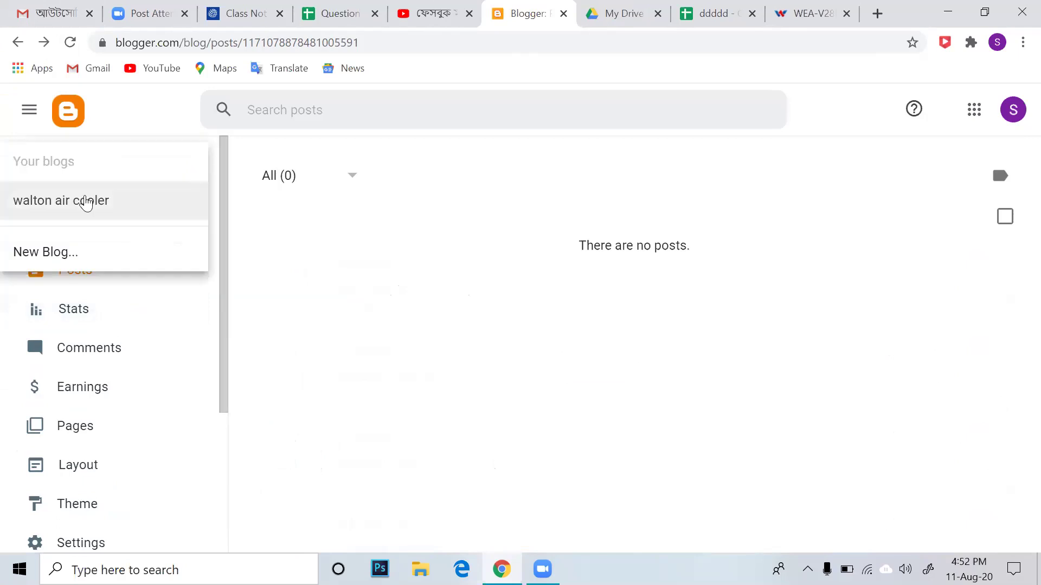
pyautogui.rightClick(67, 206)
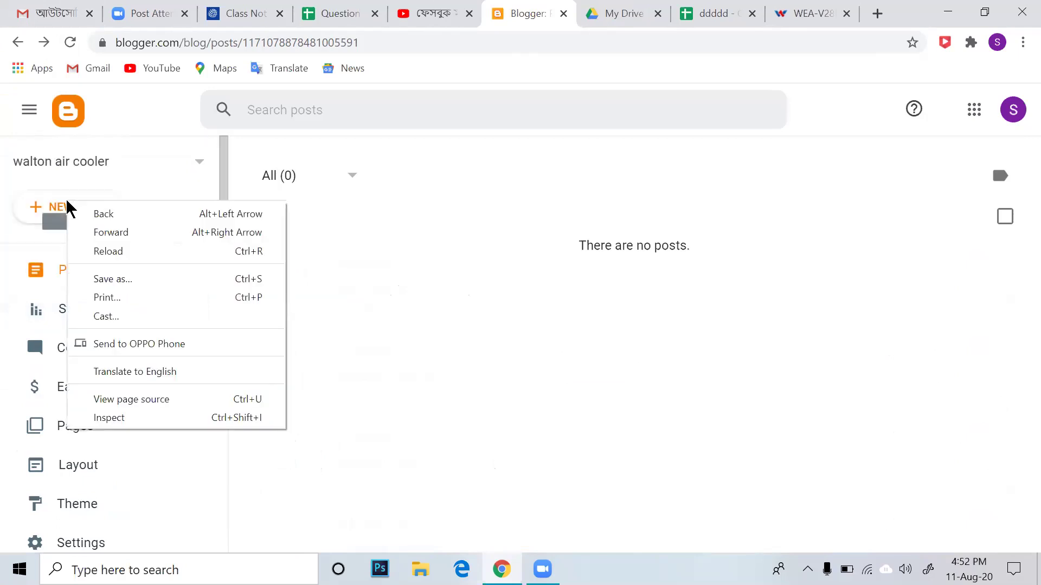
pyautogui.click(153, 163)
pyautogui.click(154, 163)
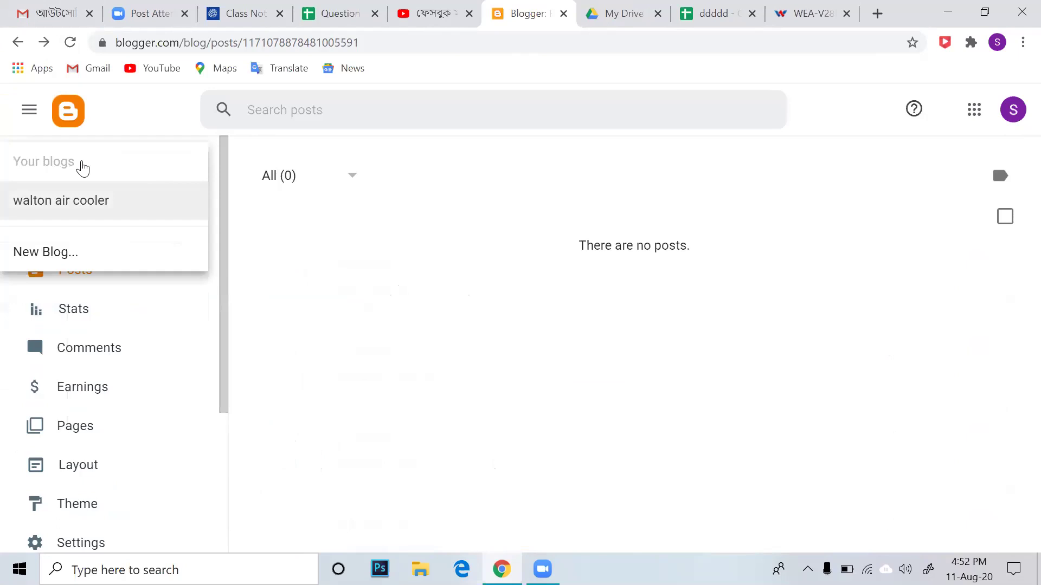
pyautogui.click(62, 198)
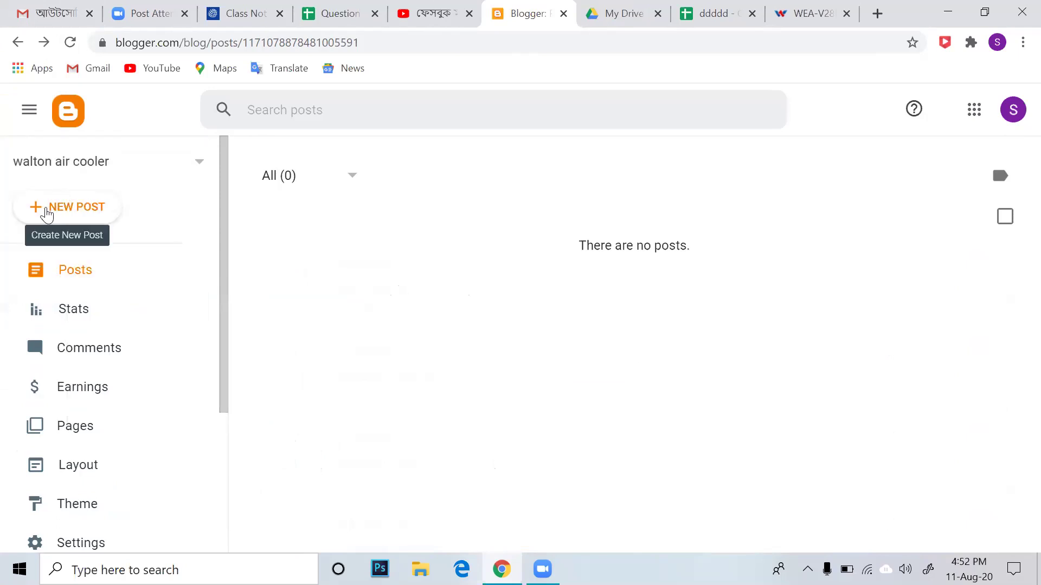
# Start an empty new post, abandon it, and begin creating a new blog
pyautogui.click(46, 211)
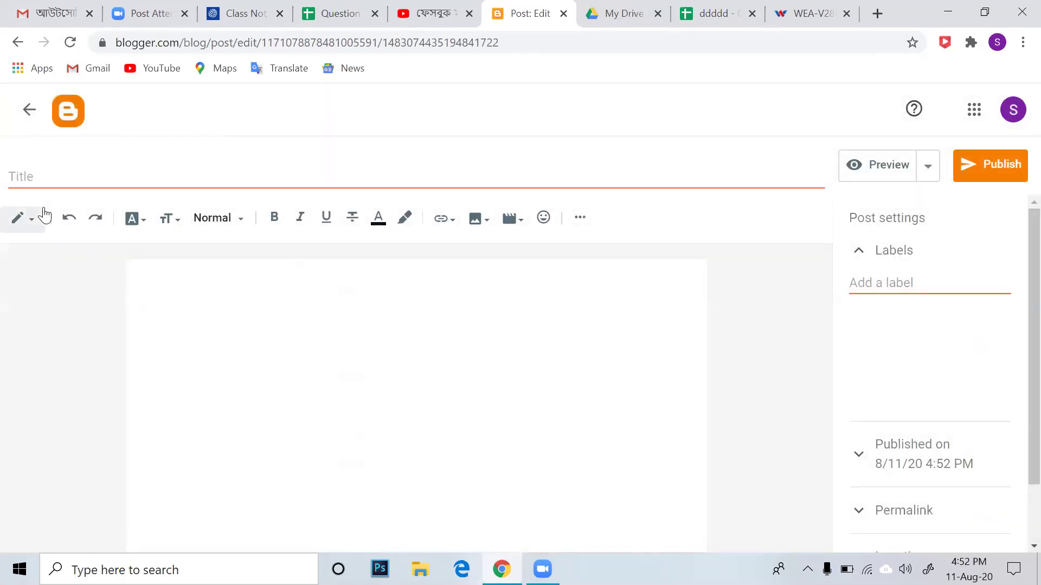
pyautogui.click(28, 110)
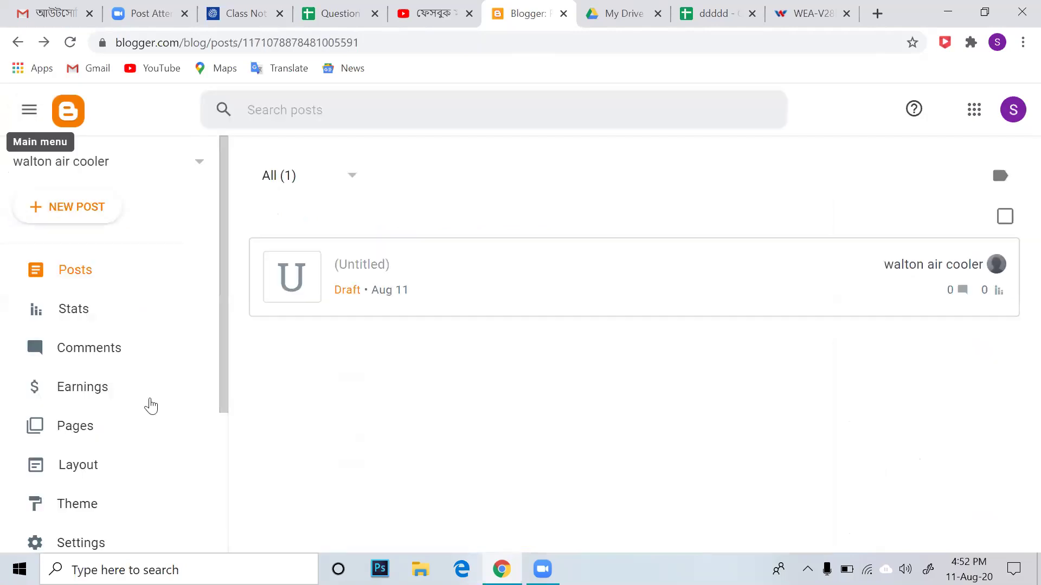
pyautogui.click(199, 163)
pyautogui.click(60, 252)
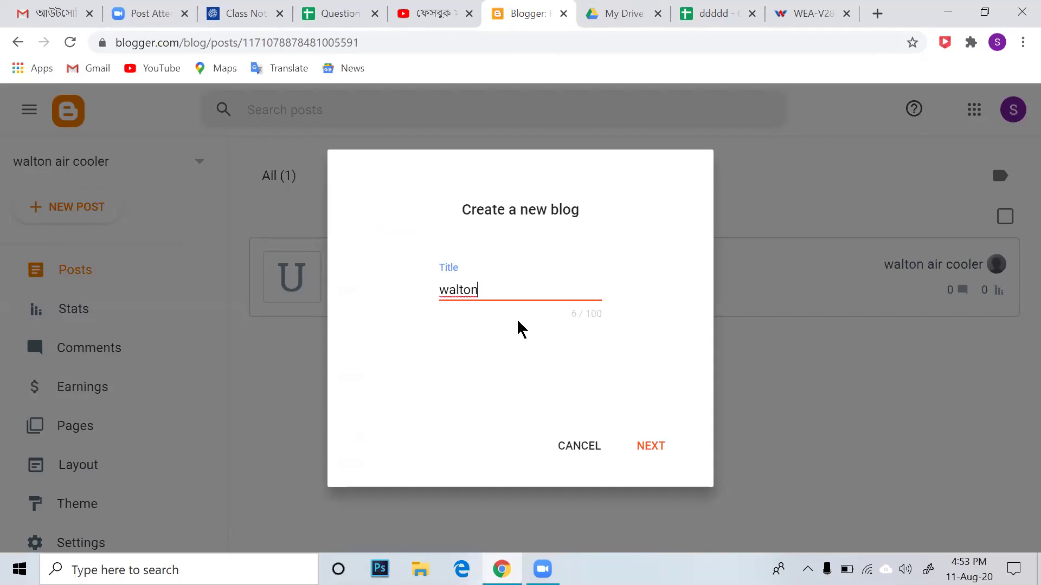
# Create the blog 'walton' at walton00777.blogspot.com and start a new post in it
pyautogui.click(648, 449)
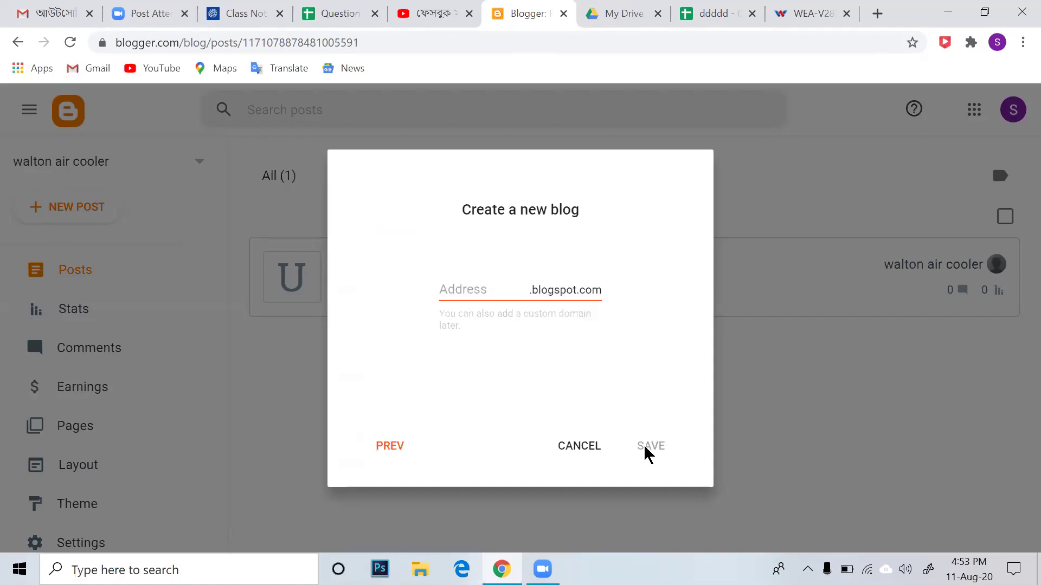
pyautogui.click(465, 289)
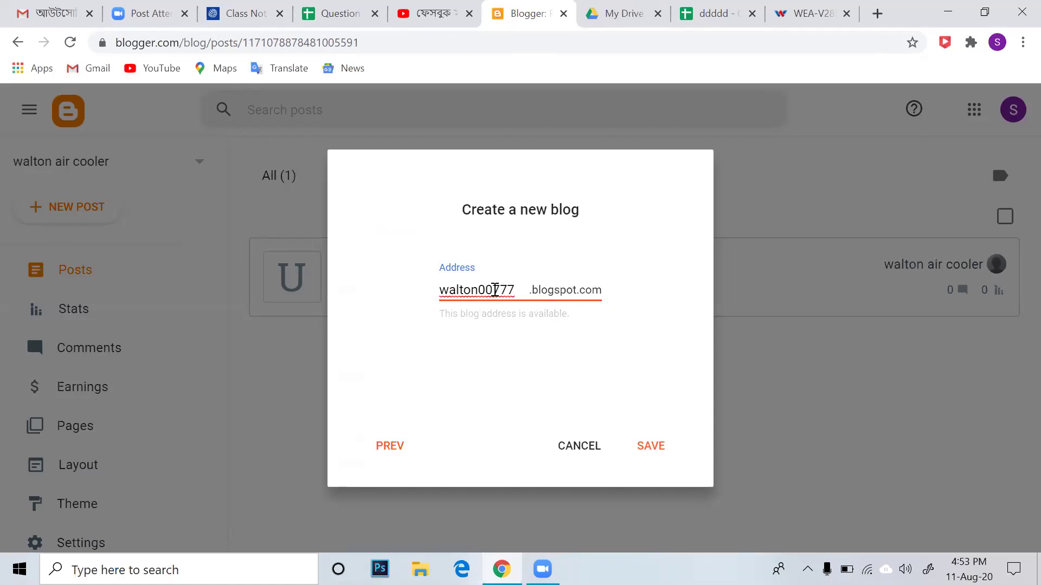
pyautogui.click(659, 454)
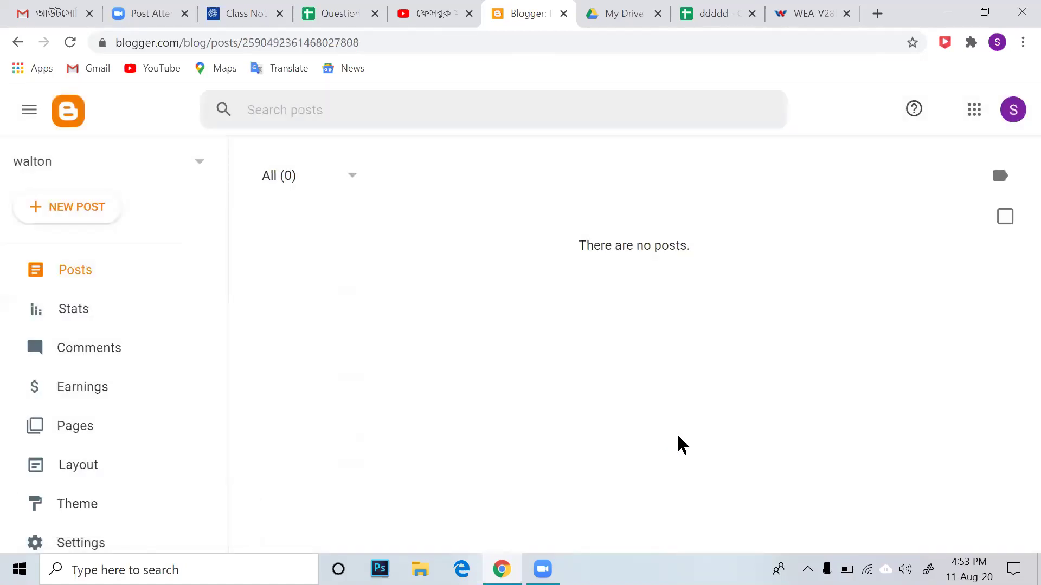
pyautogui.click(68, 216)
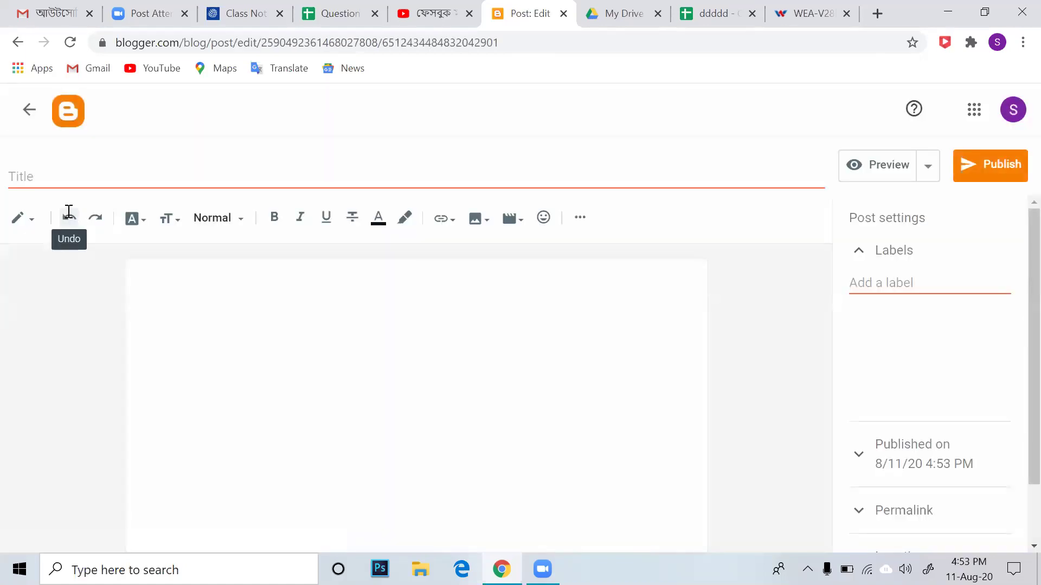
# Open the walton blog's Contempo Light theme page, glancing at the customizer and theme options
pyautogui.click(23, 111)
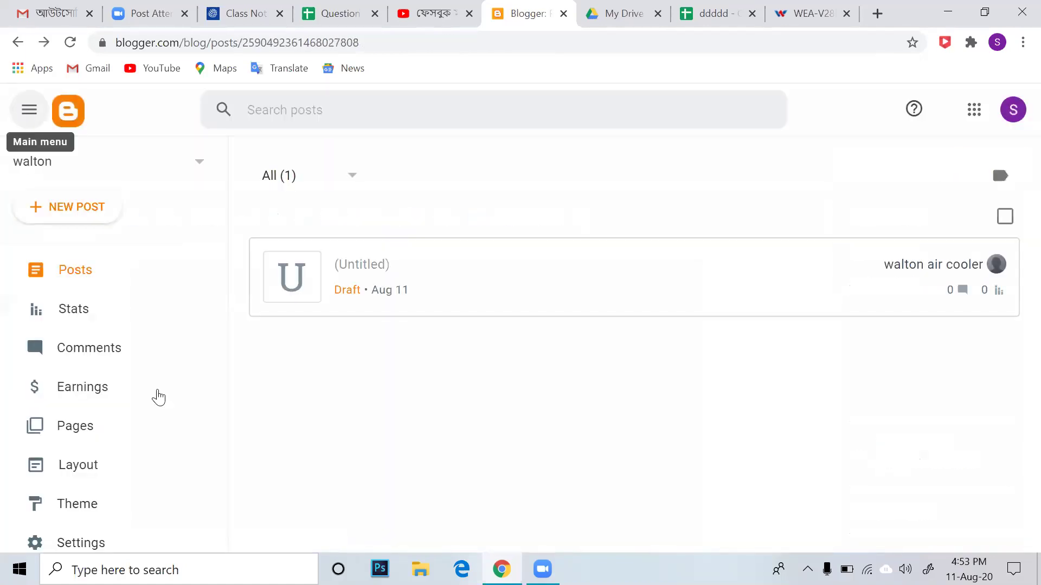
pyautogui.scroll(-3, 154, 396)
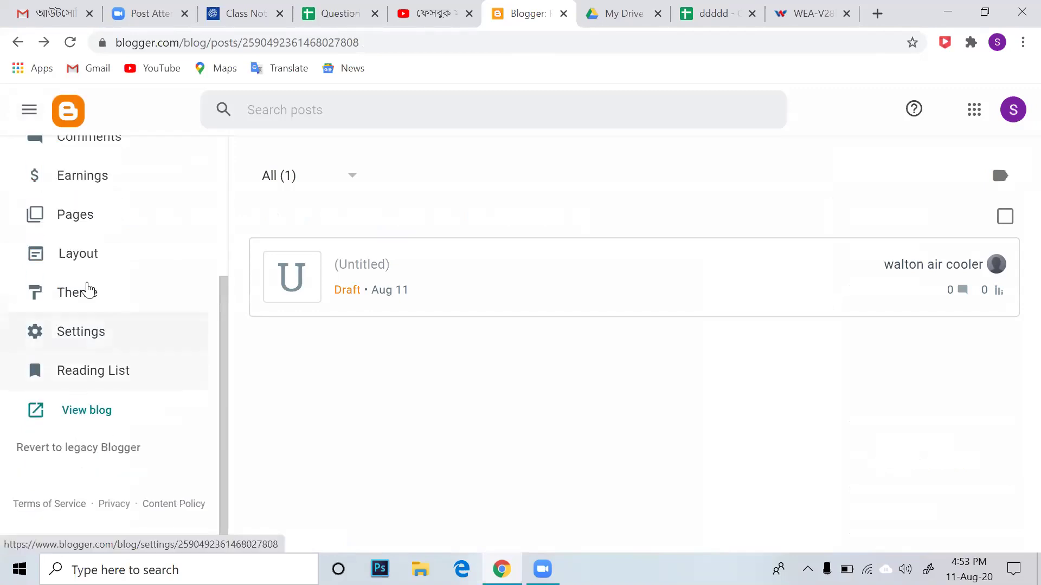
pyautogui.click(85, 291)
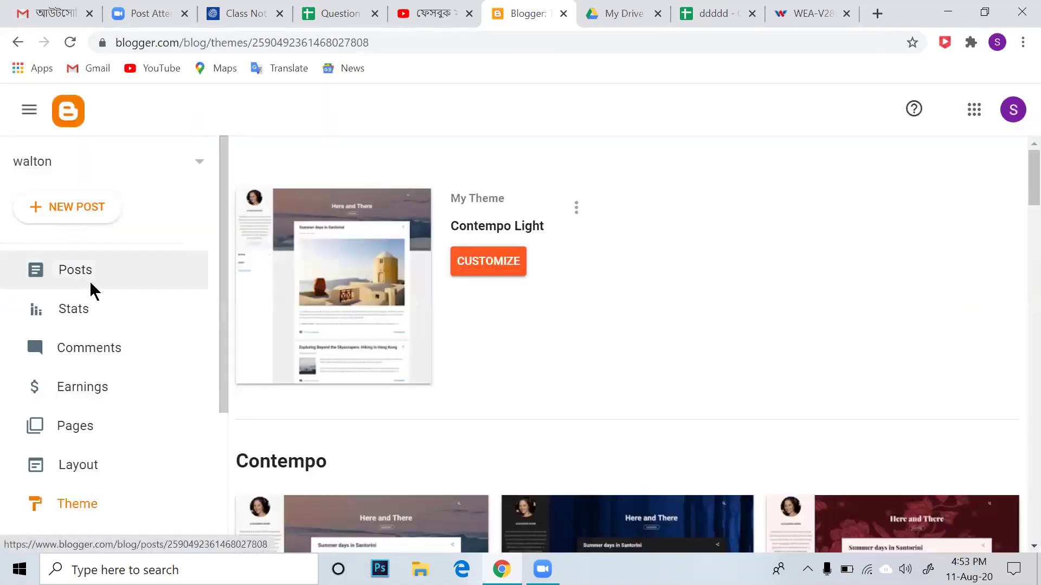
pyautogui.click(490, 262)
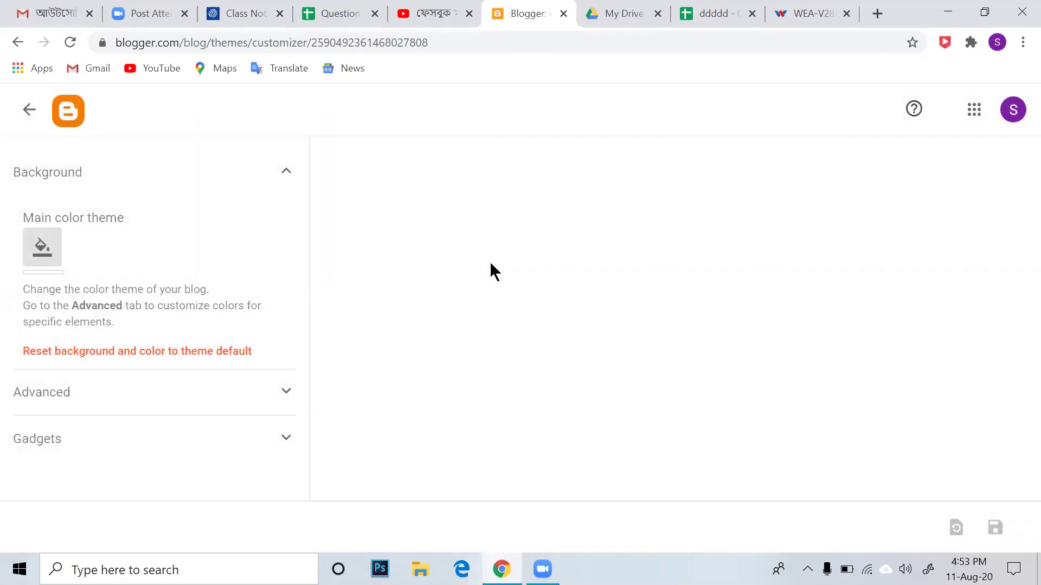
pyautogui.click(29, 110)
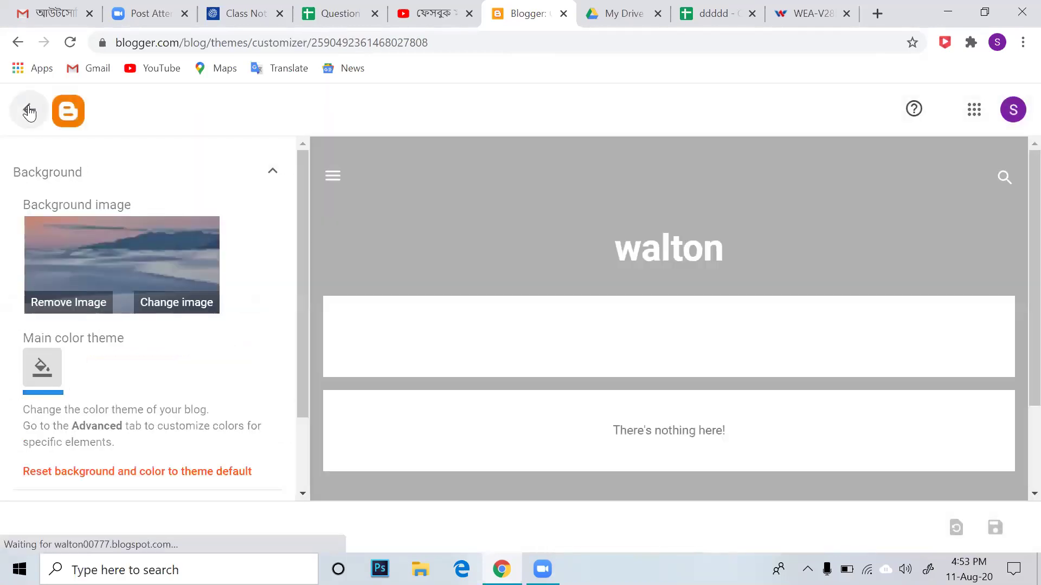
pyautogui.click(577, 207)
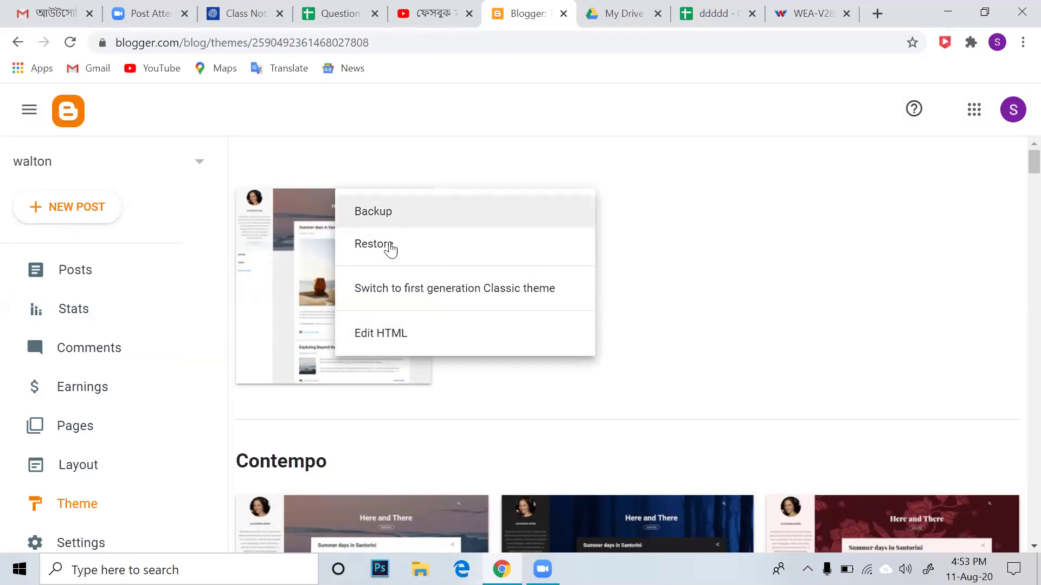
pyautogui.click(874, 231)
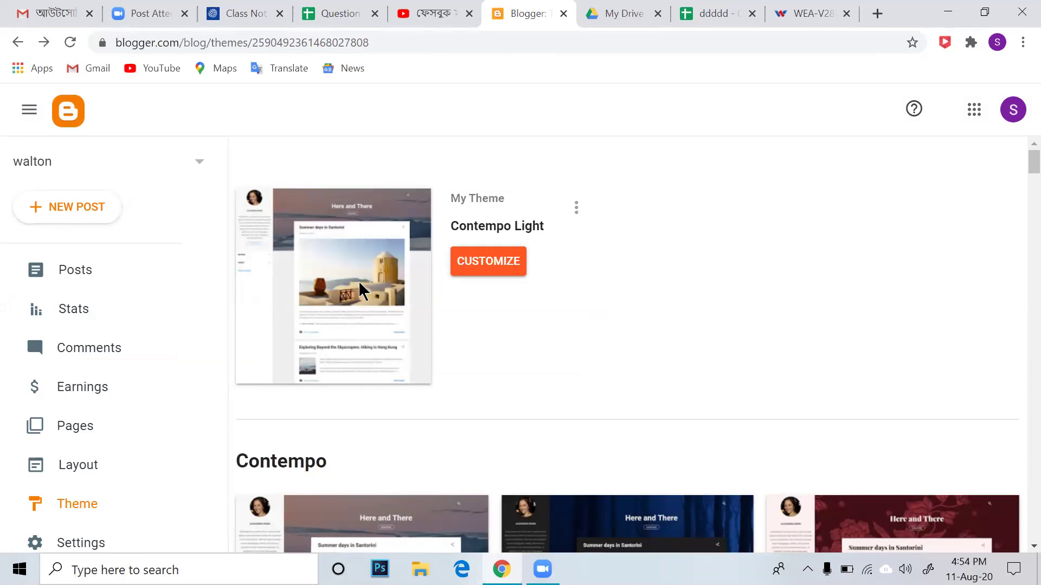
# View the live walton blog, still empty, then start a new post
pyautogui.scroll(-3, 302, 426)
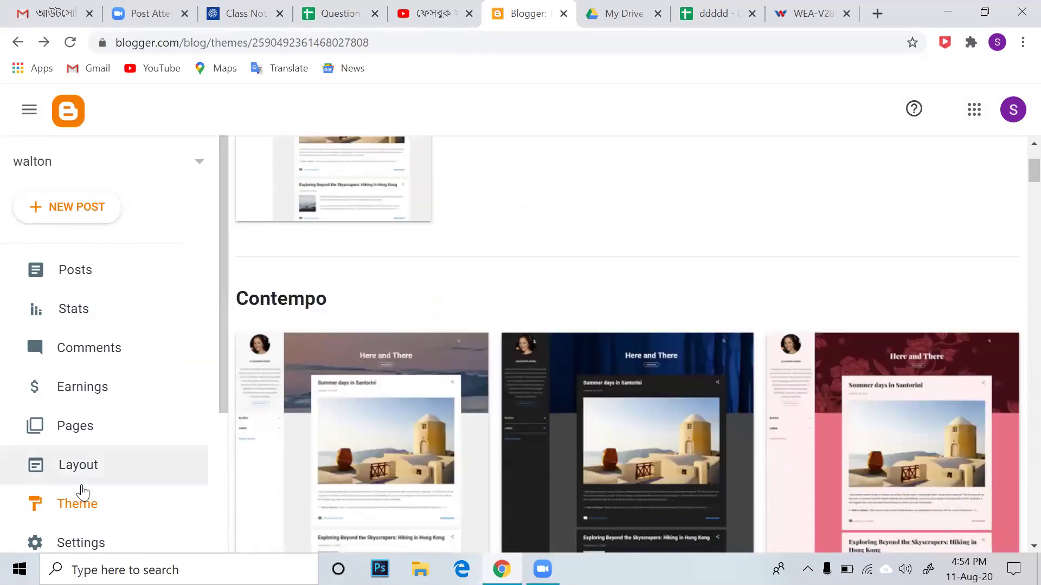
pyautogui.scroll(-3, 84, 488)
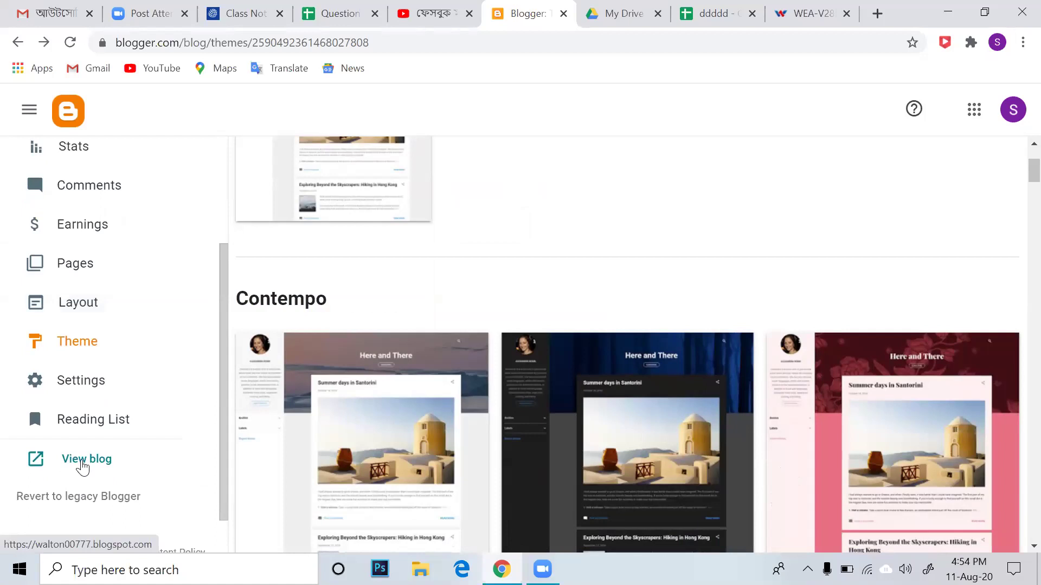
pyautogui.click(89, 461)
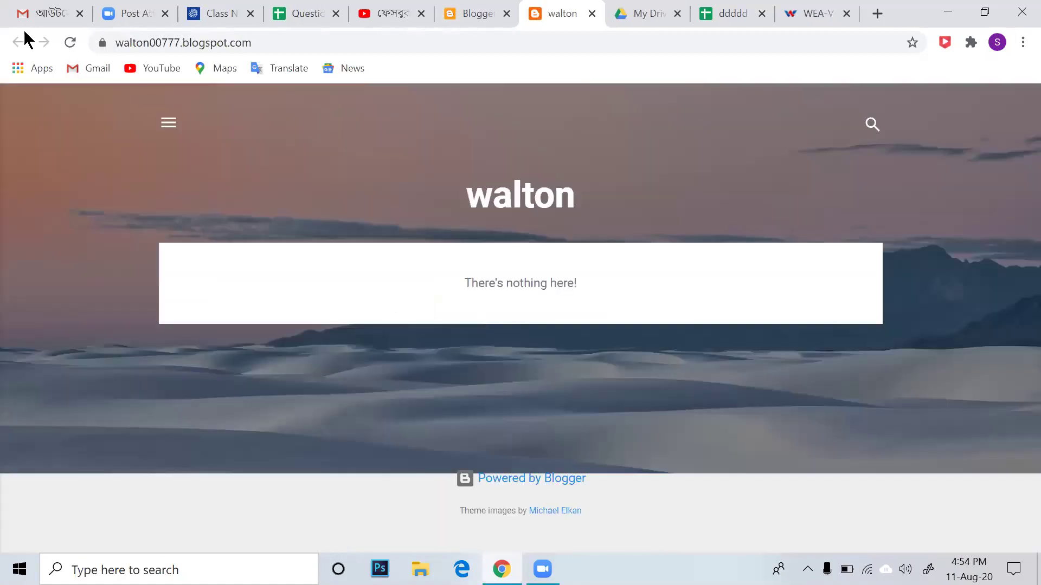
pyautogui.hotkey('ctrl', 'w')
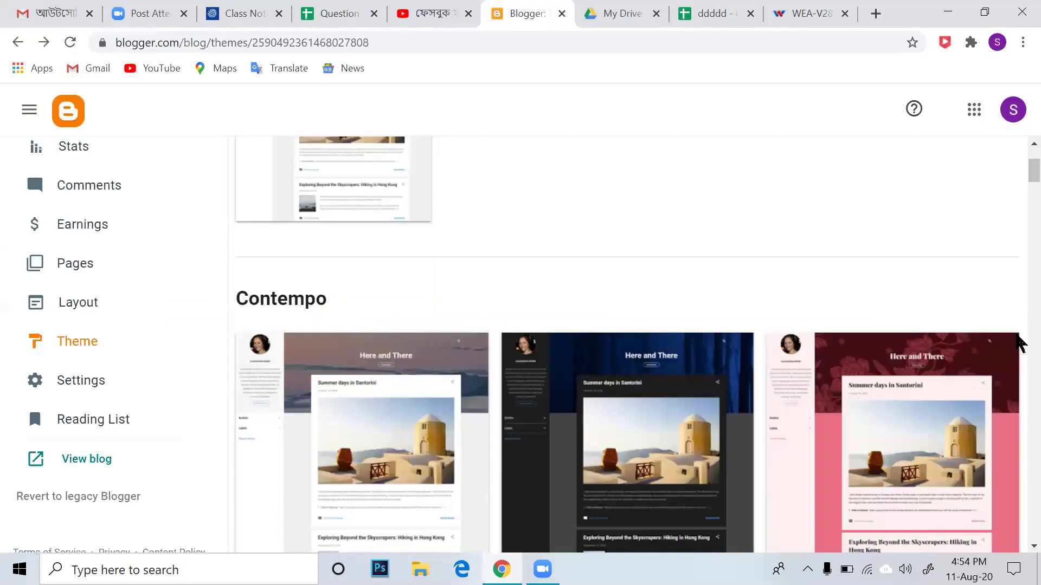
pyautogui.scroll(3, 150, 297)
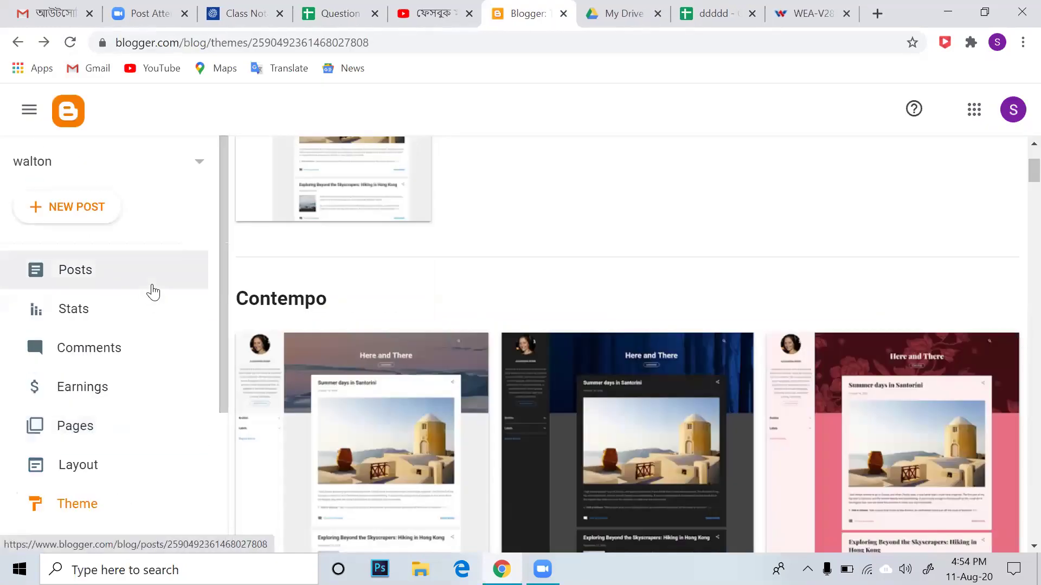
pyautogui.click(76, 212)
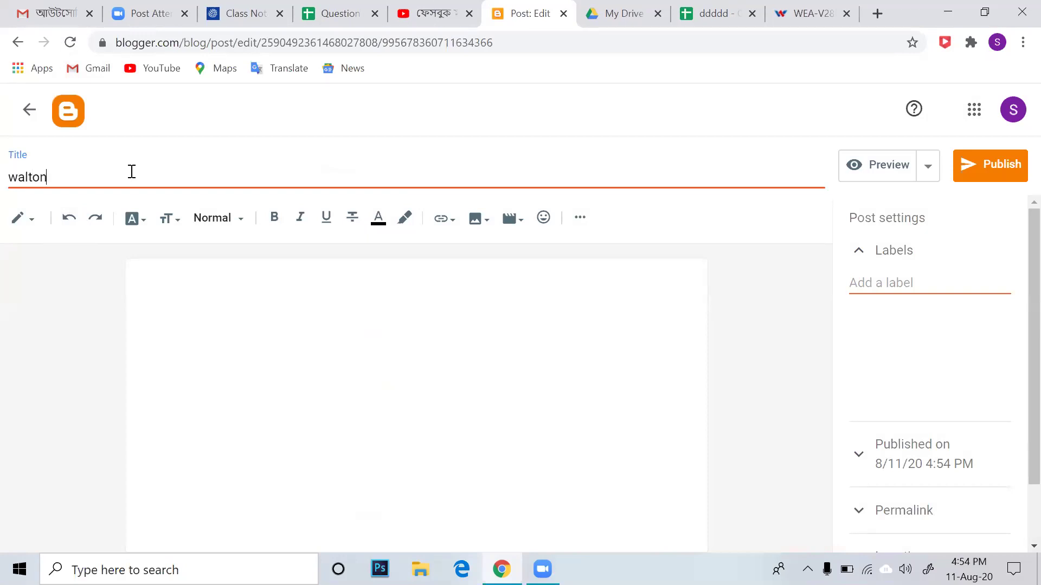
# Select 'walton' in the post body, bold it, and paste the WEA-V28R product URL as its link
pyautogui.click(251, 332)
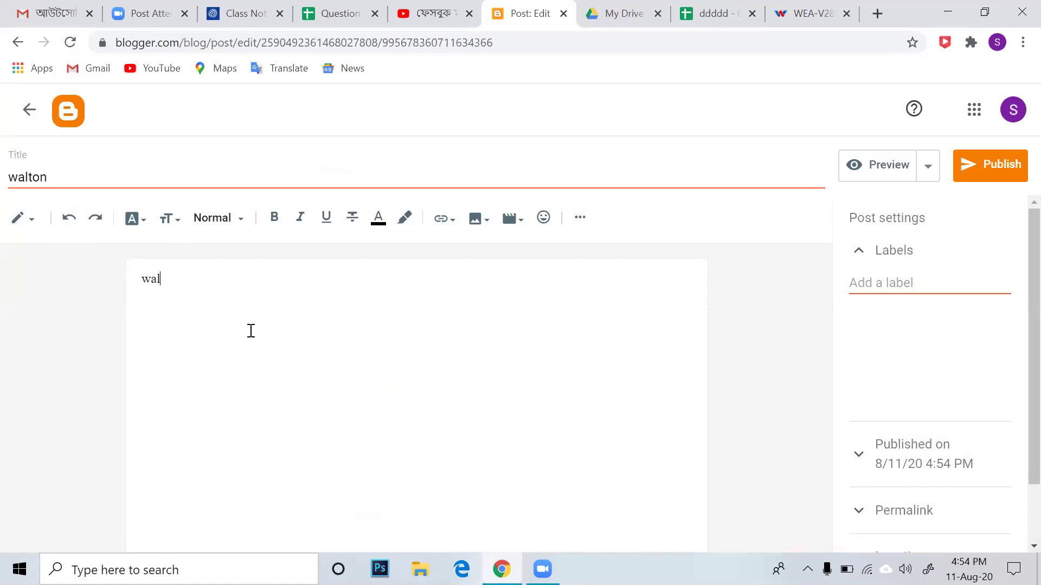
pyautogui.moveTo(227, 283); pyautogui.dragTo(77, 288)
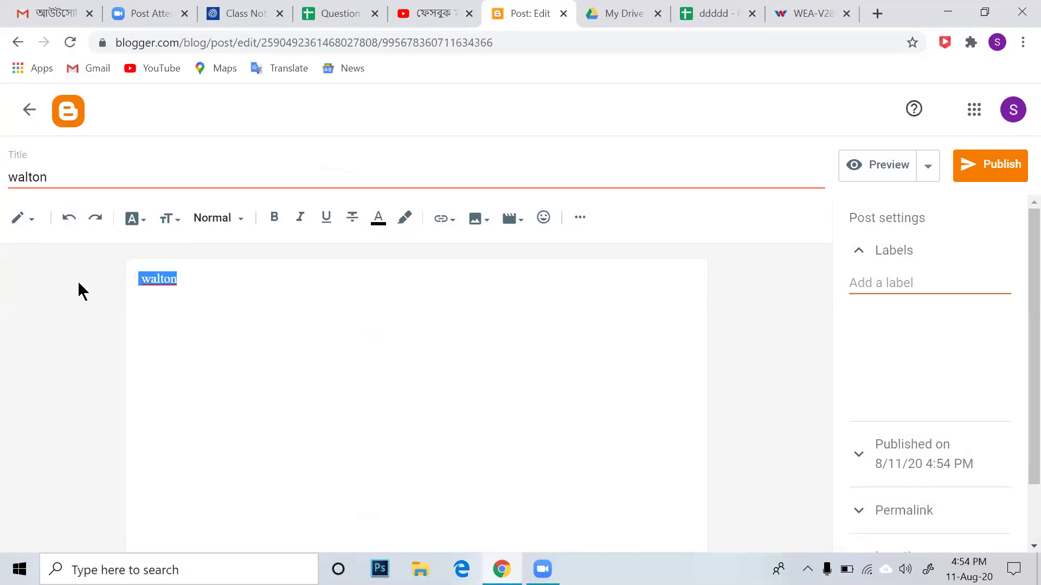
pyautogui.click(273, 218)
pyautogui.click(441, 220)
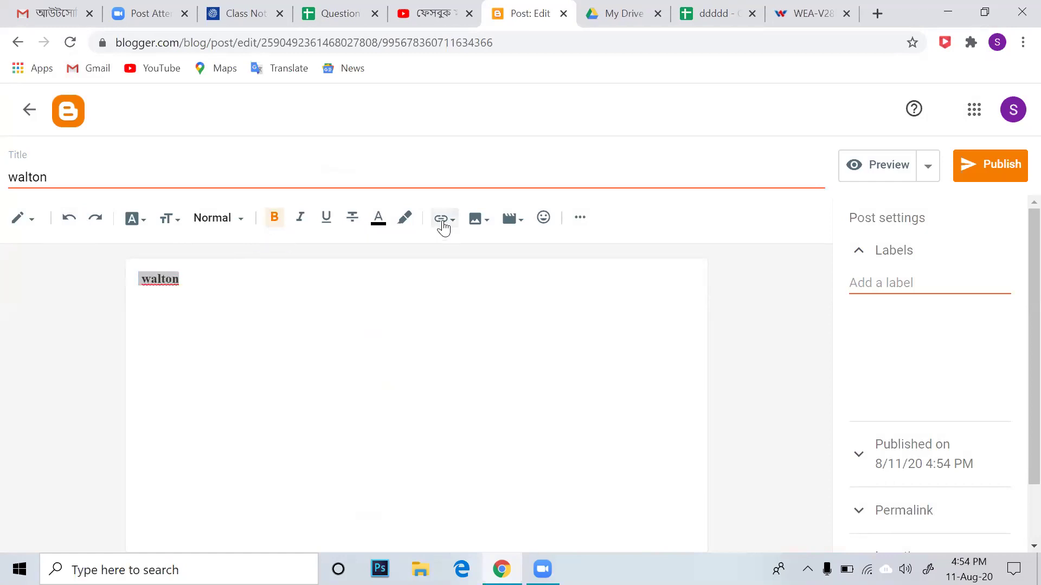
pyautogui.click(494, 258)
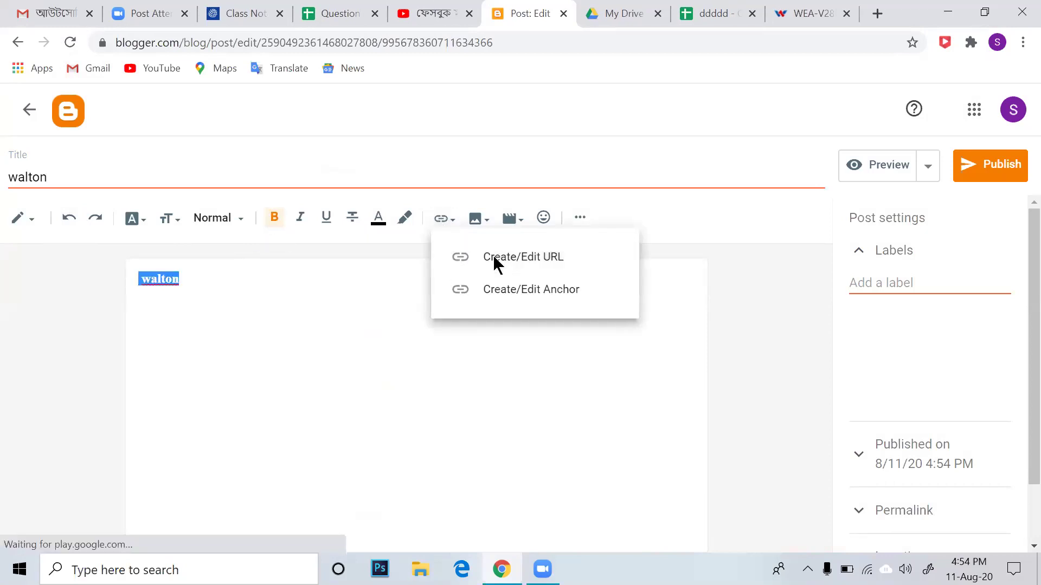
pyautogui.click(442, 314)
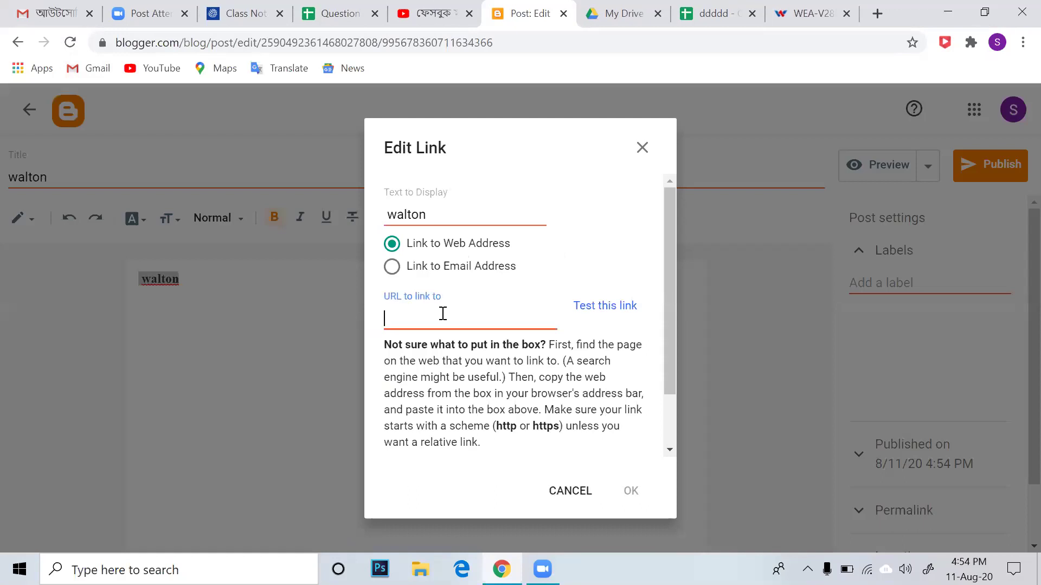
pyautogui.write('https://waltonbd.com/wea-v28r')
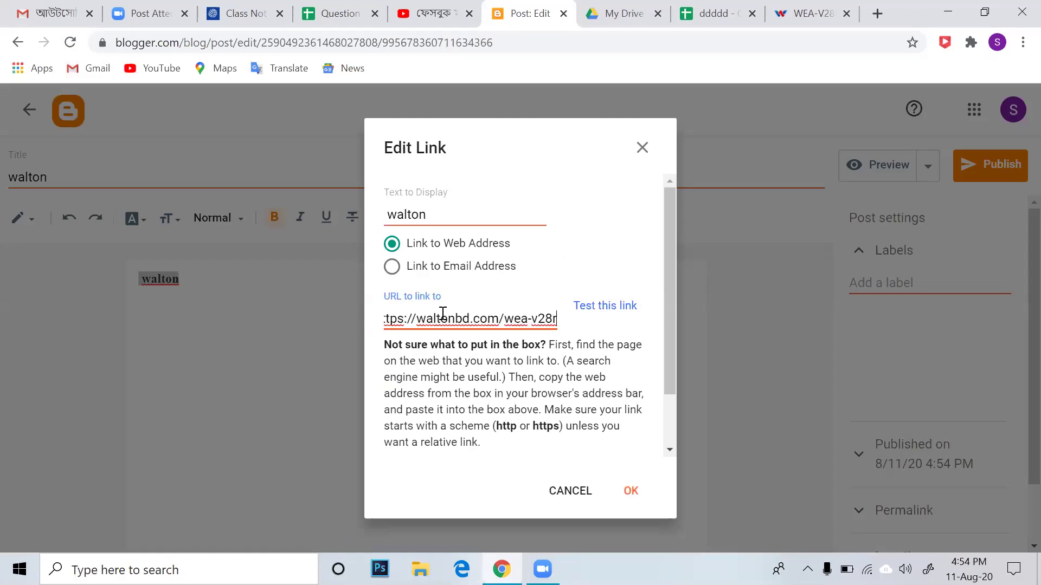
pyautogui.click(638, 491)
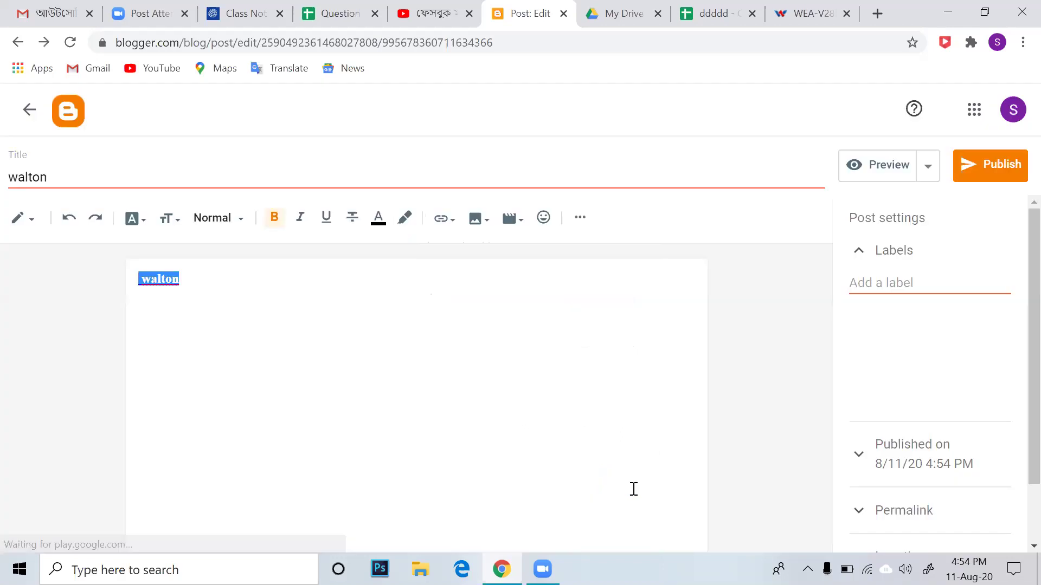
# Preview the walton post, then publish it and confirm
pyautogui.click(861, 172)
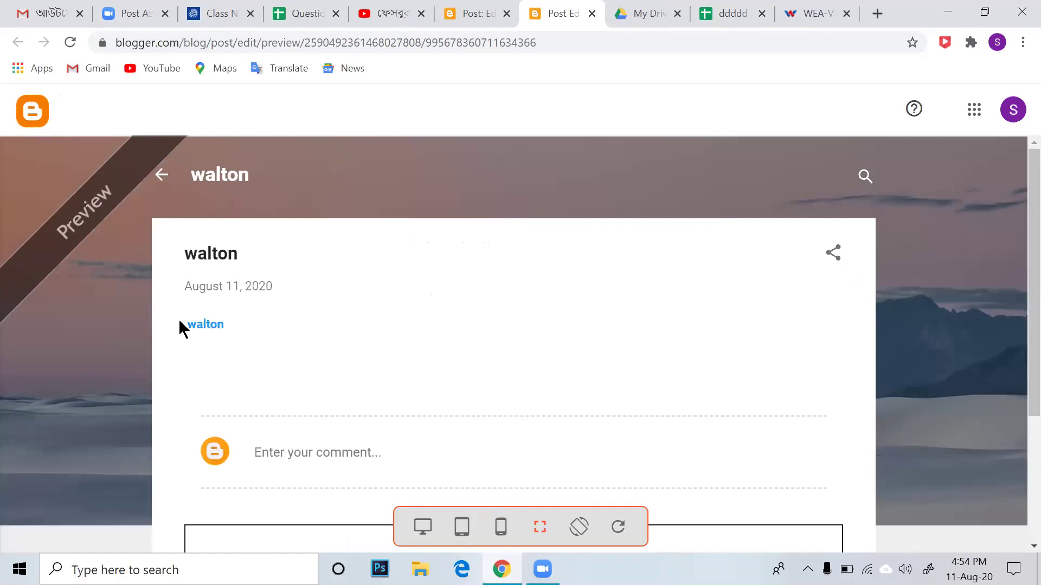
pyautogui.click(592, 15)
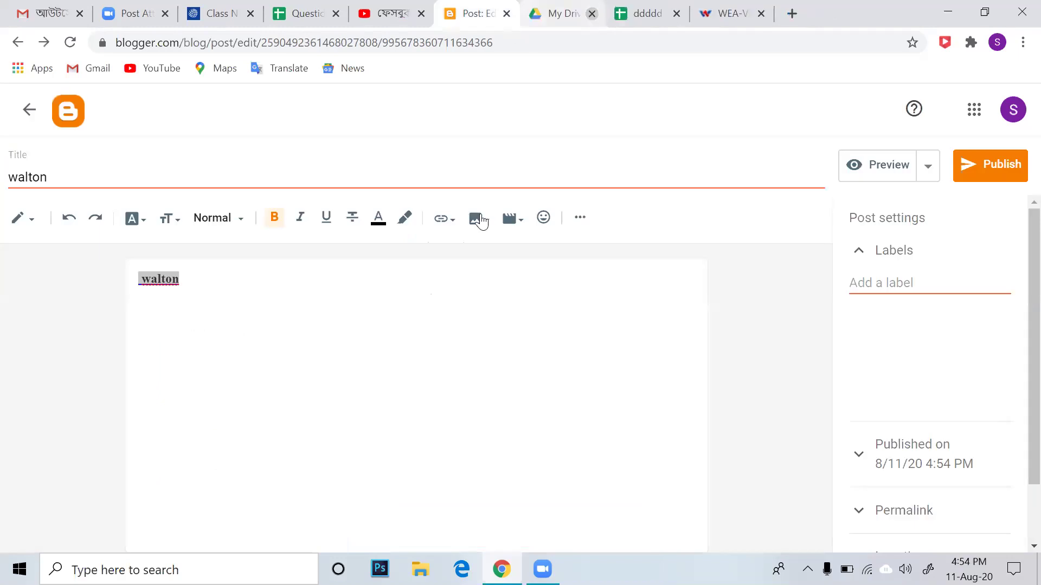
pyautogui.click(976, 172)
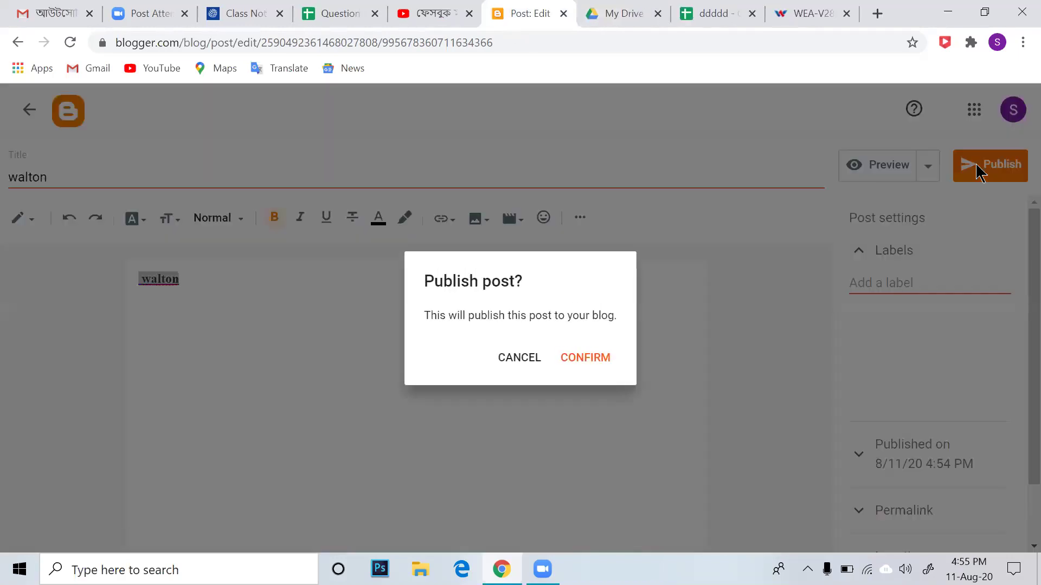
pyautogui.click(598, 362)
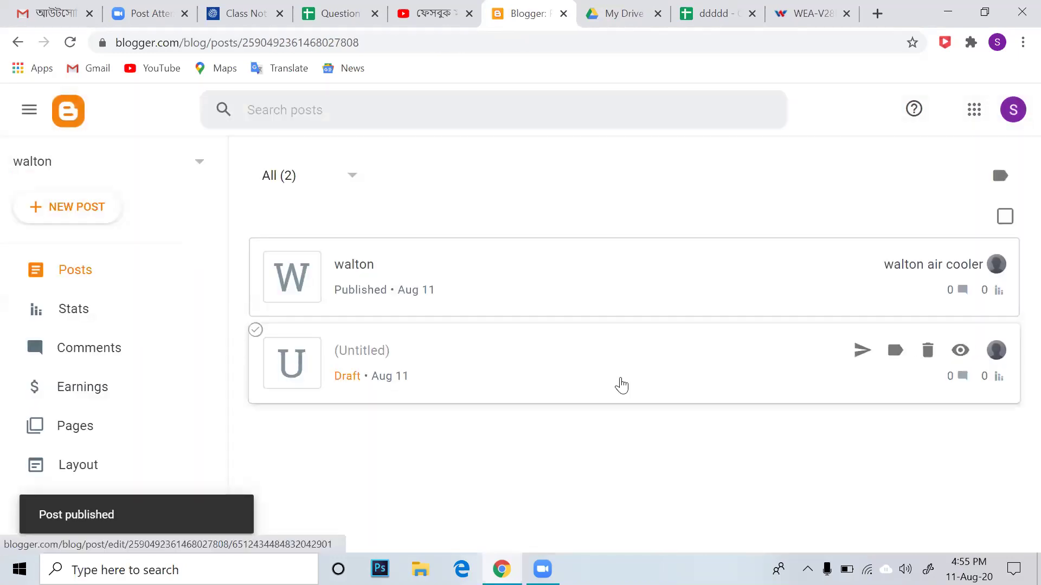
pyautogui.moveTo(948, 272)
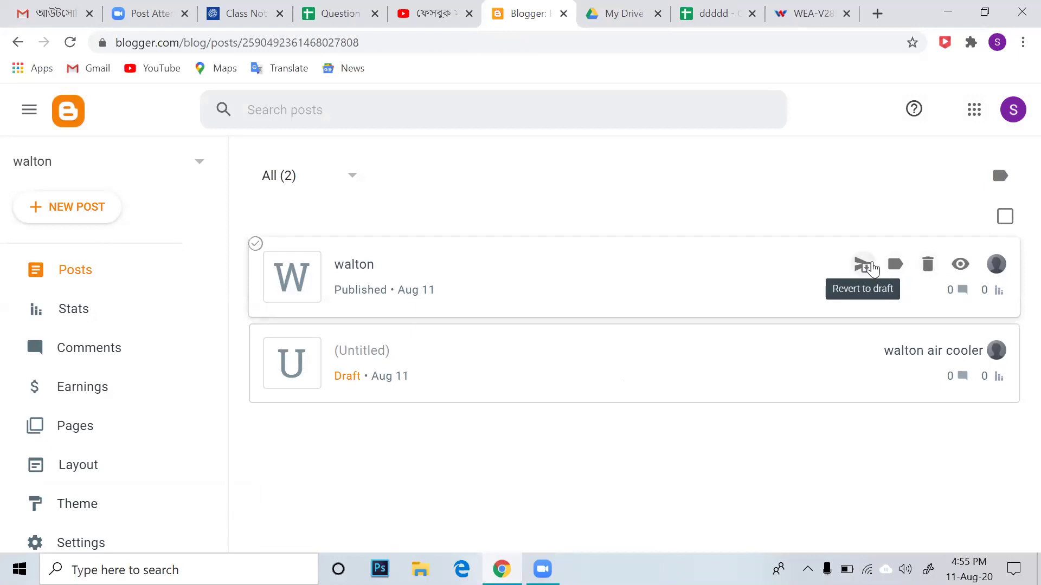
# Check that the live walton post's link reaches the WEA-V28R page, then reopen the post for editing
pyautogui.click(961, 264)
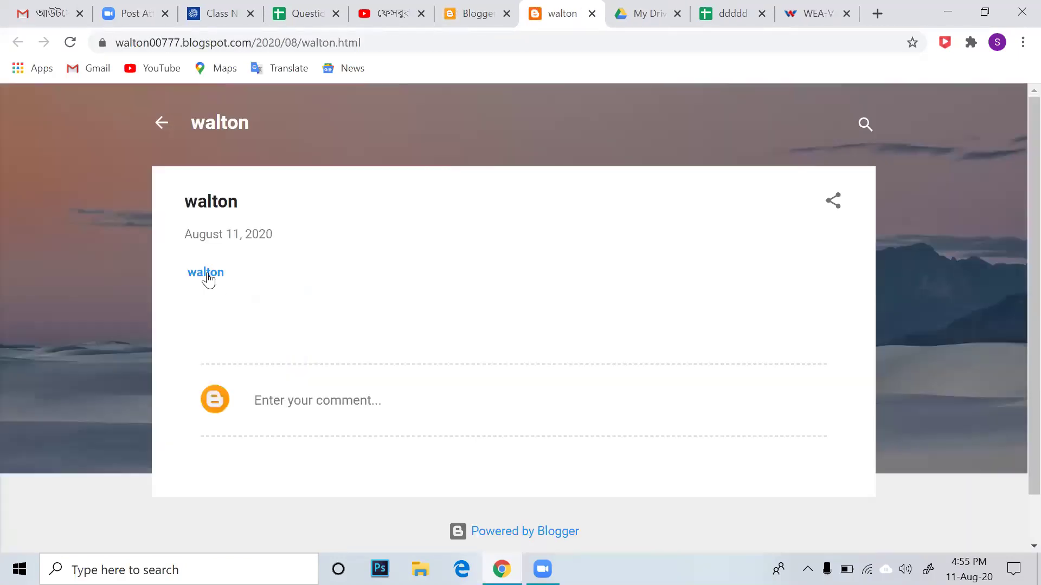
pyautogui.click(207, 277)
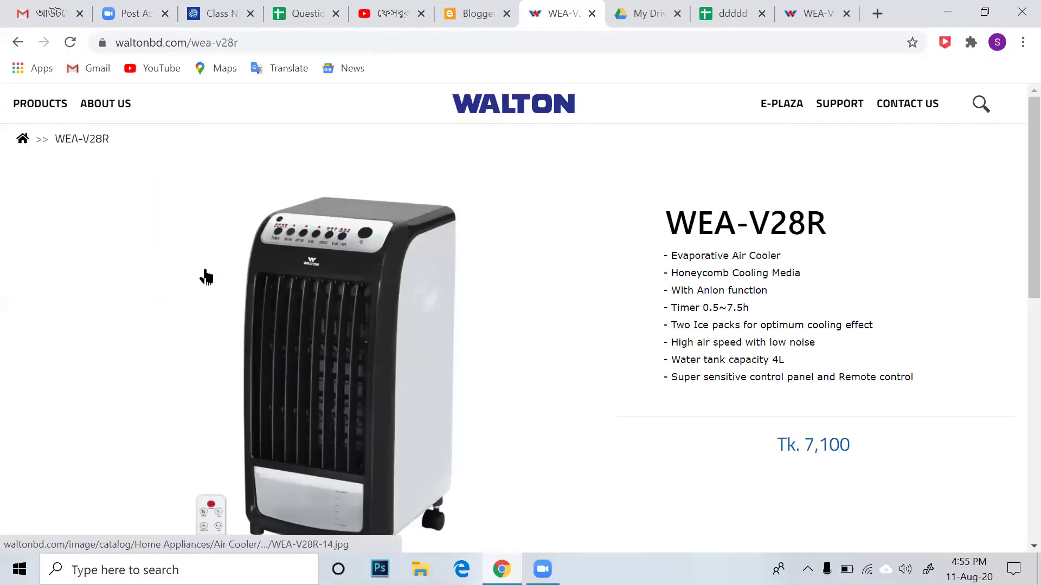
pyautogui.click(592, 13)
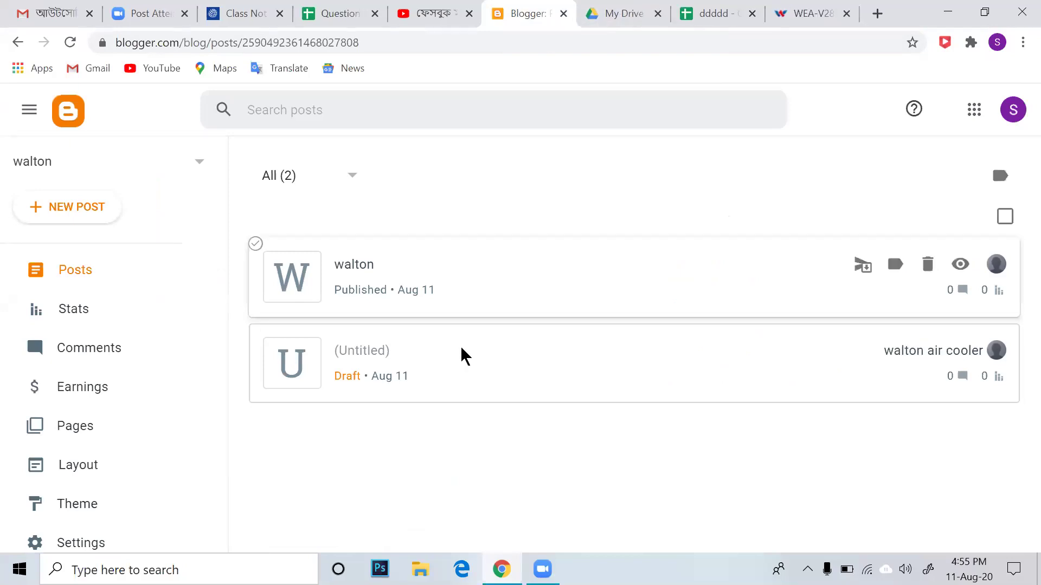
pyautogui.click(382, 266)
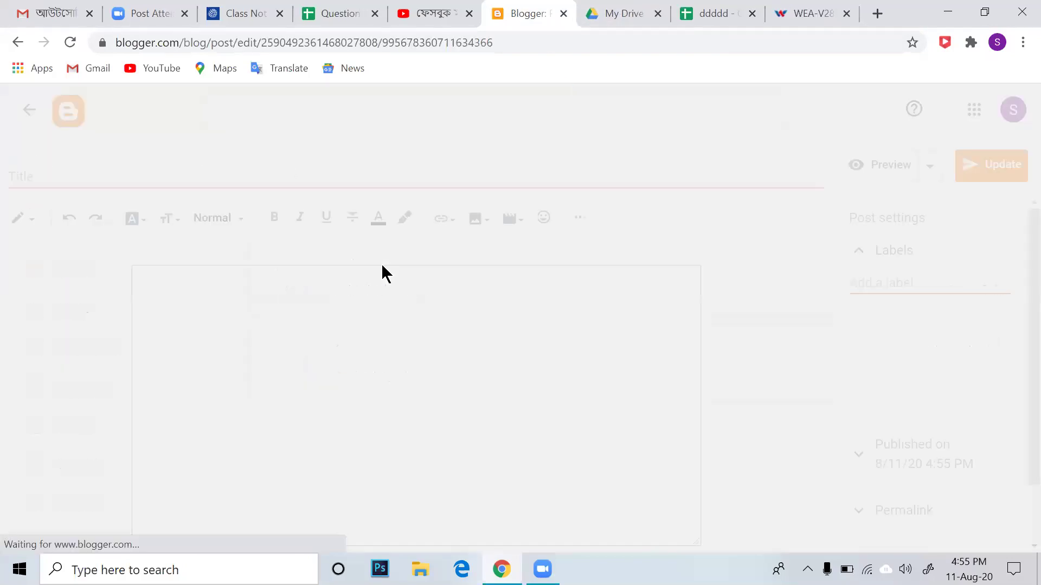
# Upload GirlWithHeadsetHands_forPPT.jpg from the computer and insert it into the walton post
pyautogui.click(474, 219)
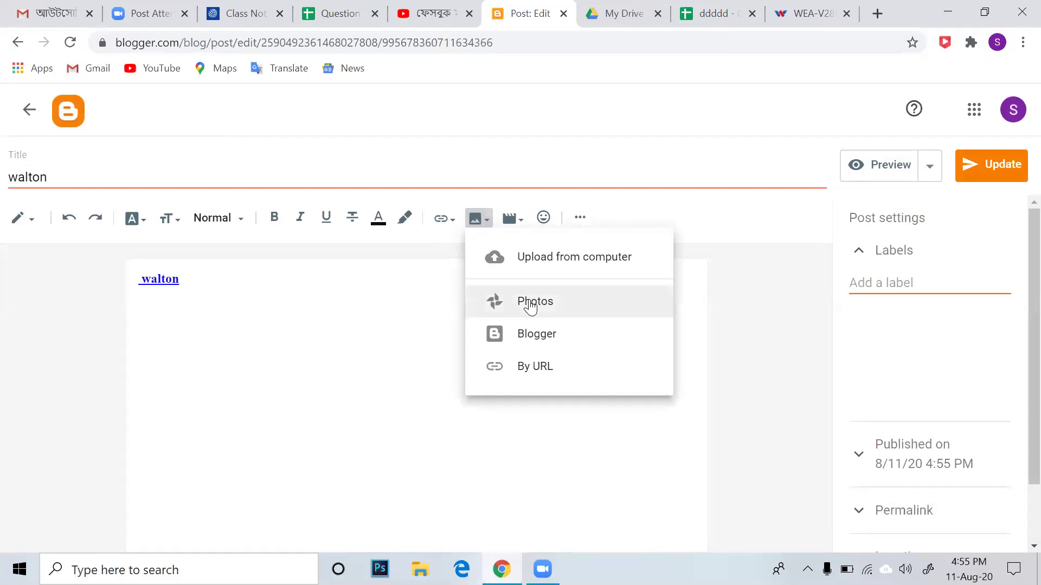
pyautogui.click(534, 259)
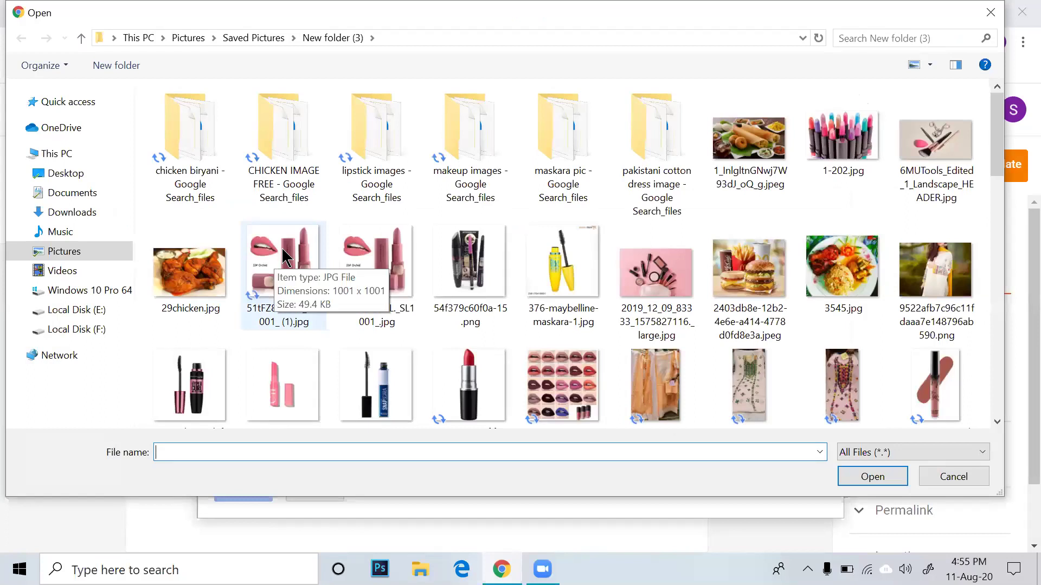
pyautogui.scroll(-10, 489, 271)
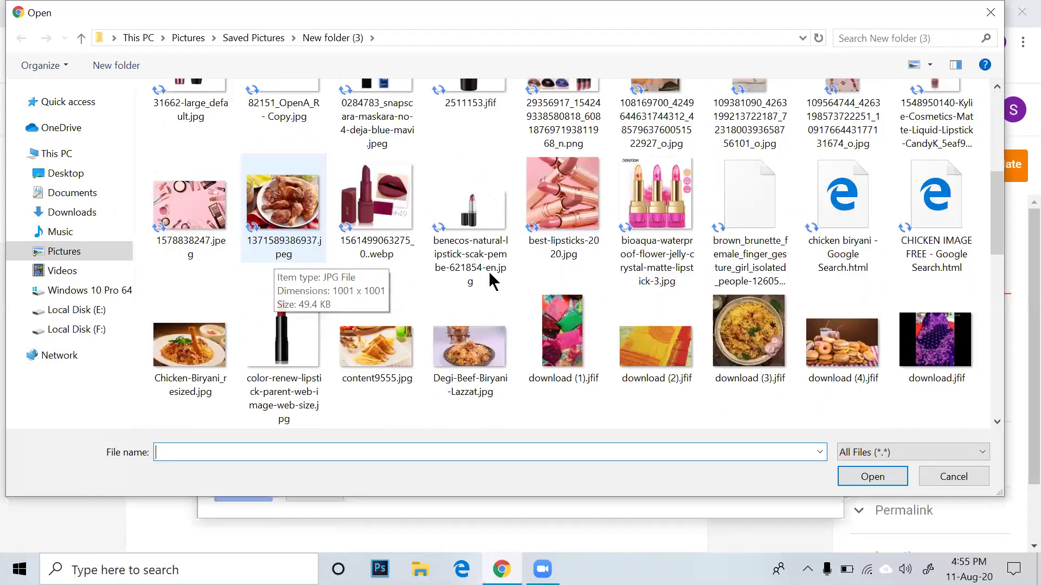
pyautogui.scroll(-5, 509, 280)
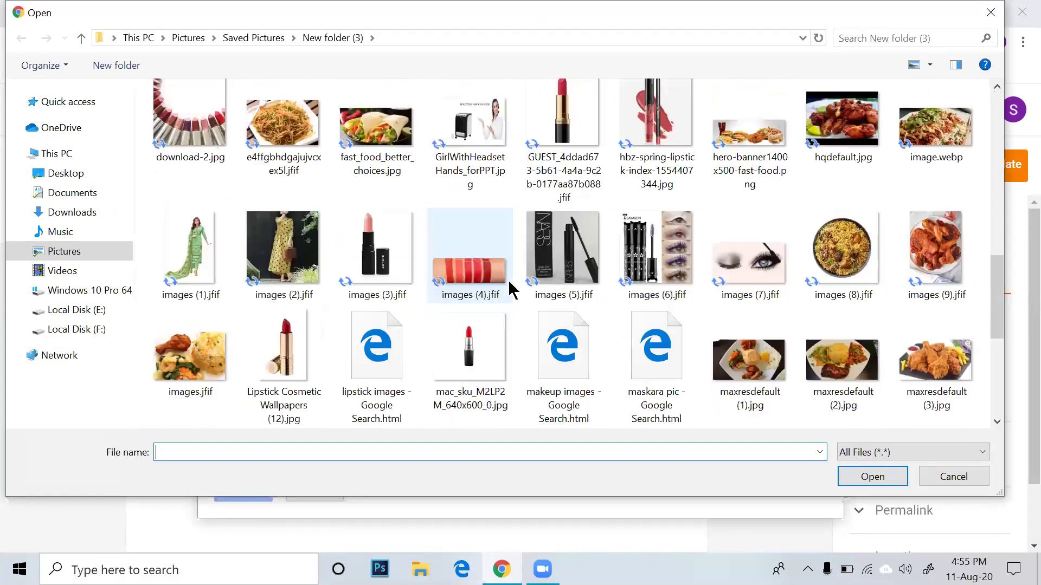
pyautogui.scroll(3, 490, 191)
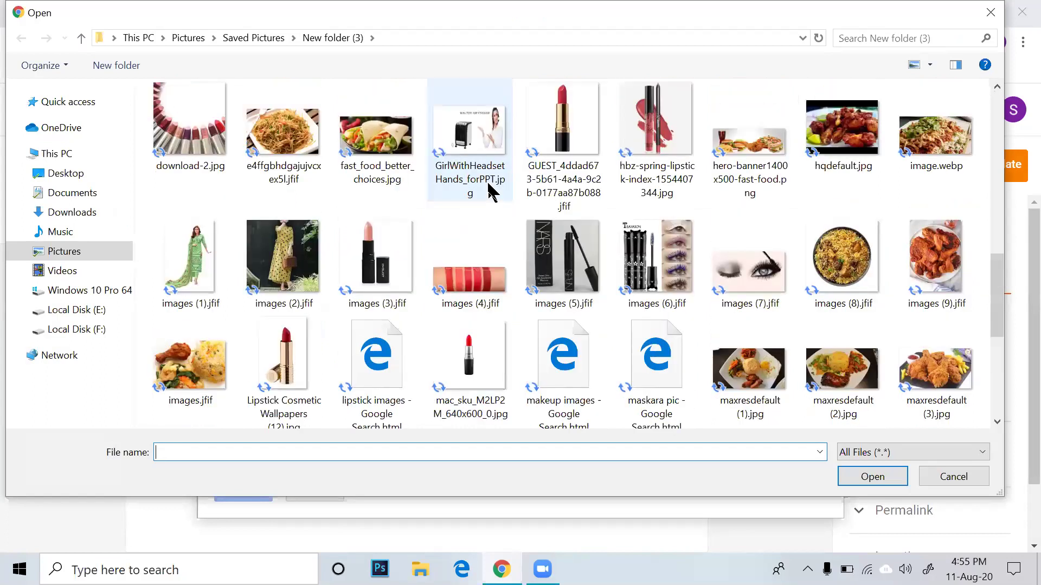
pyautogui.click(487, 142)
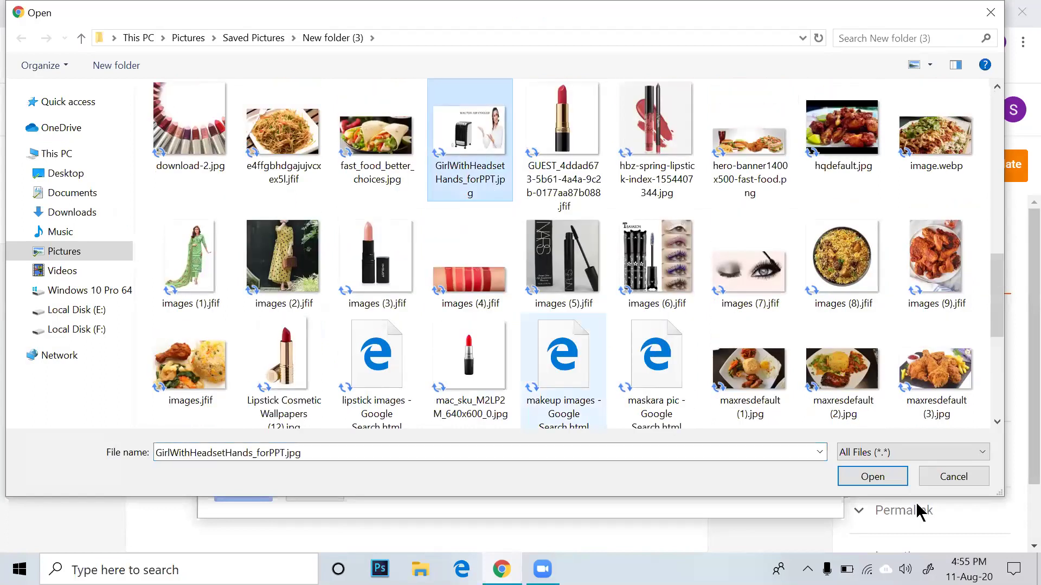
pyautogui.click(853, 476)
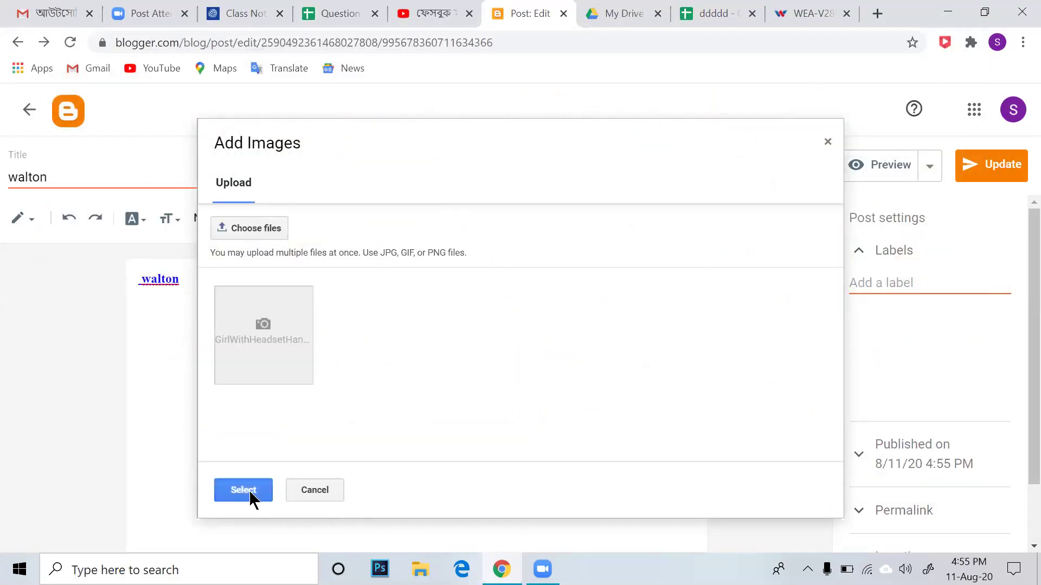
pyautogui.click(244, 491)
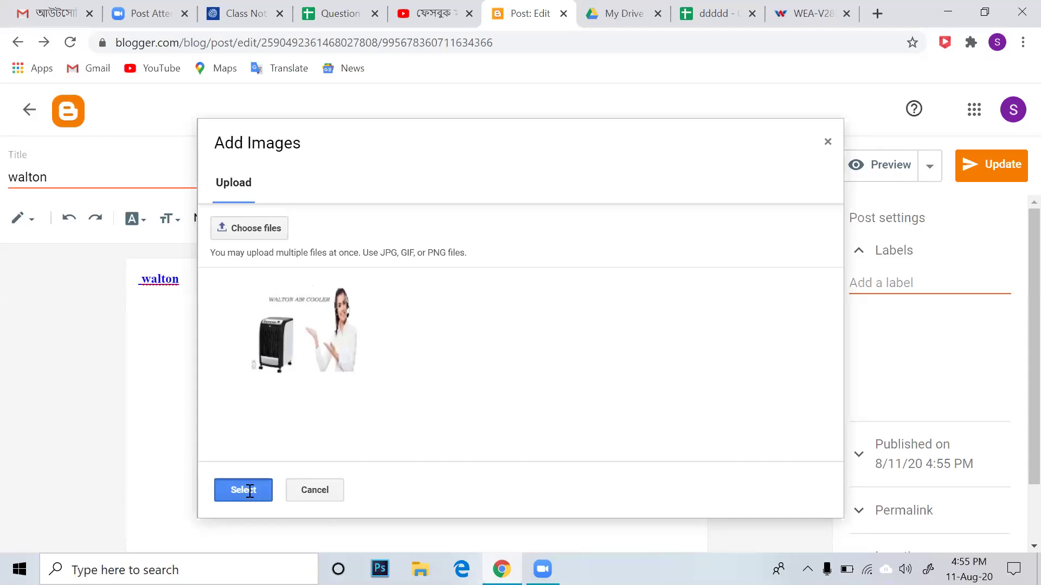
pyautogui.click(453, 374)
# Replace the promo image's link with the pasted waltonbd.com WEA-V28R address and save the post
pyautogui.scroll(-1, 451, 374)
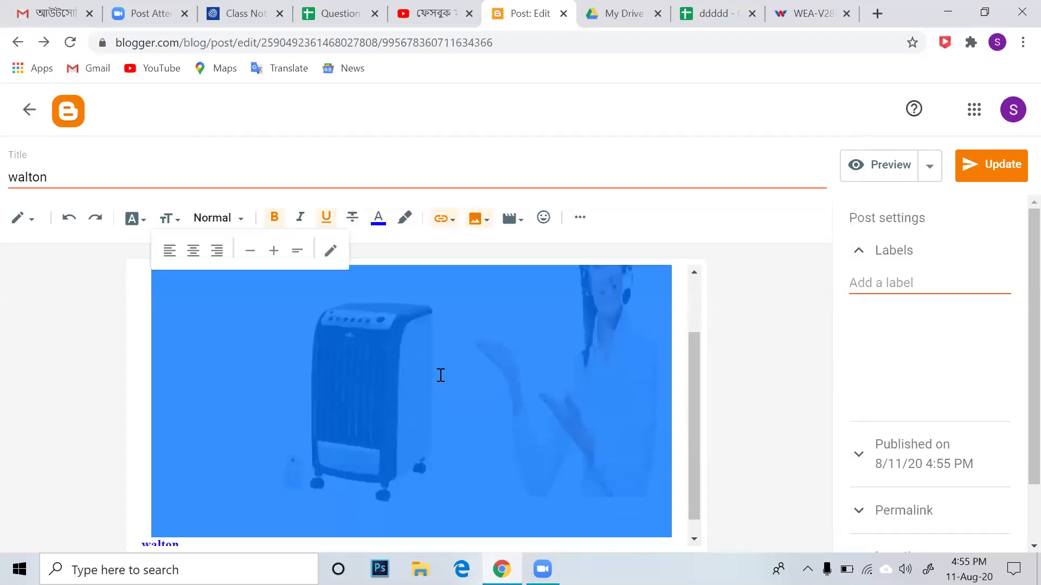
pyautogui.click(444, 219)
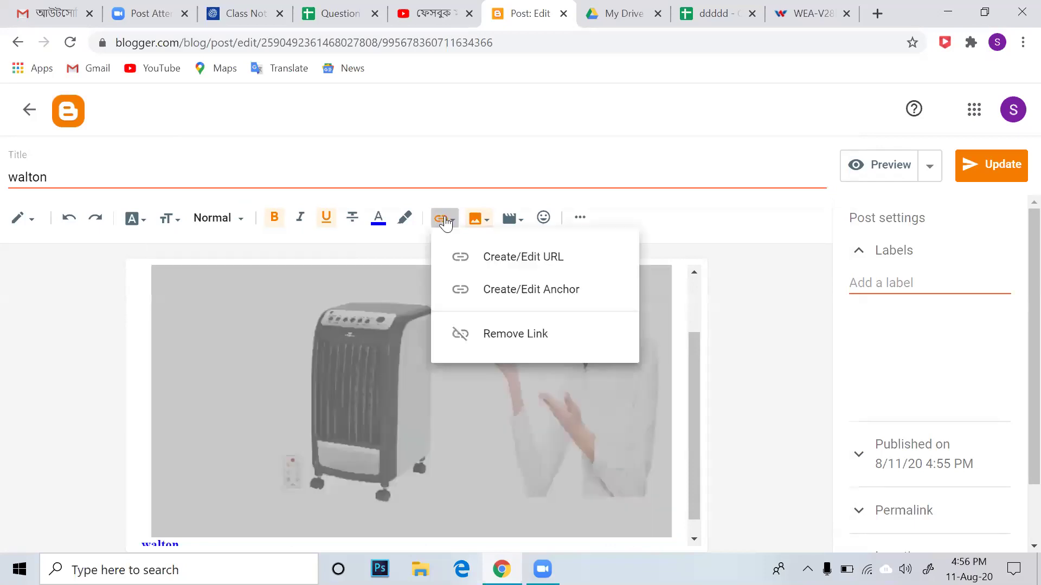
pyautogui.click(522, 264)
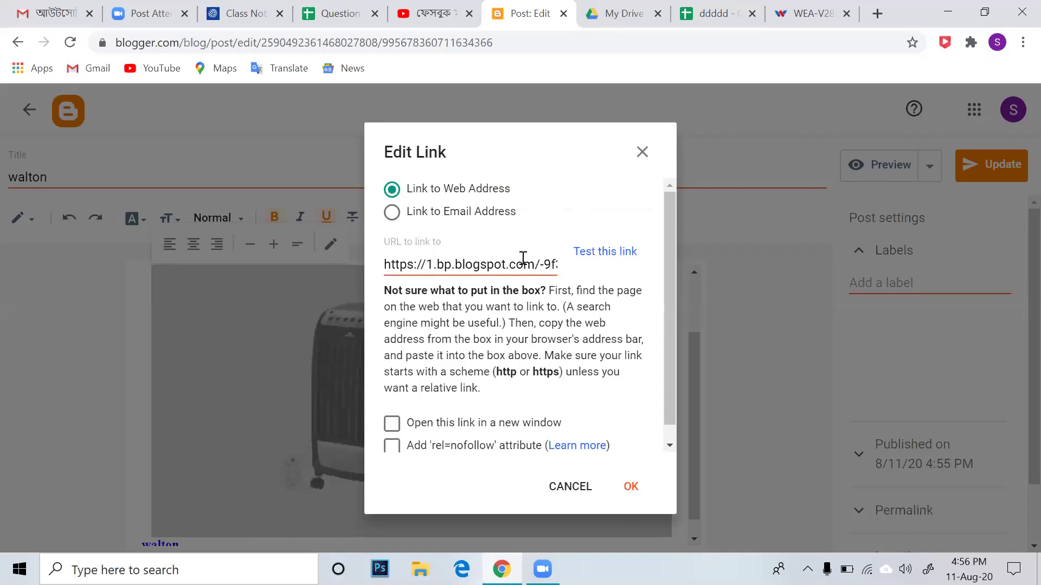
pyautogui.tripleClick(497, 264)
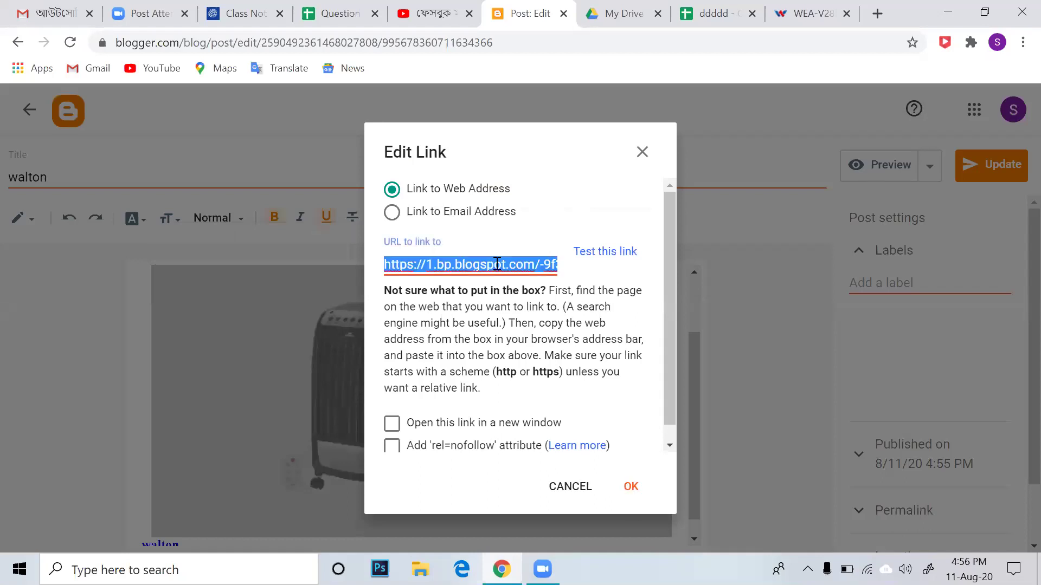
pyautogui.press('BackSpace')
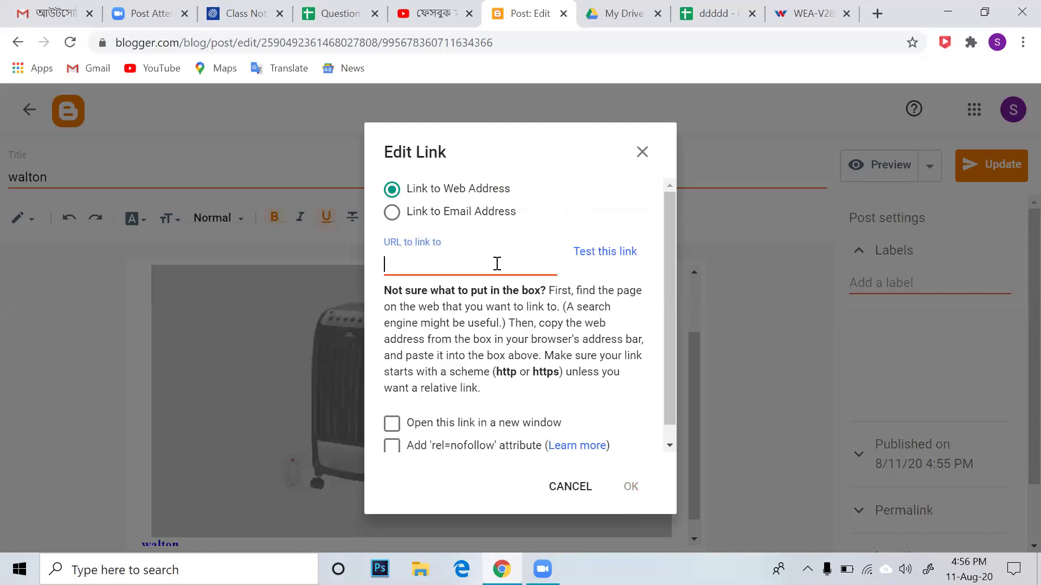
pyautogui.hotkey('ctrl', 'v')
pyautogui.click(631, 487)
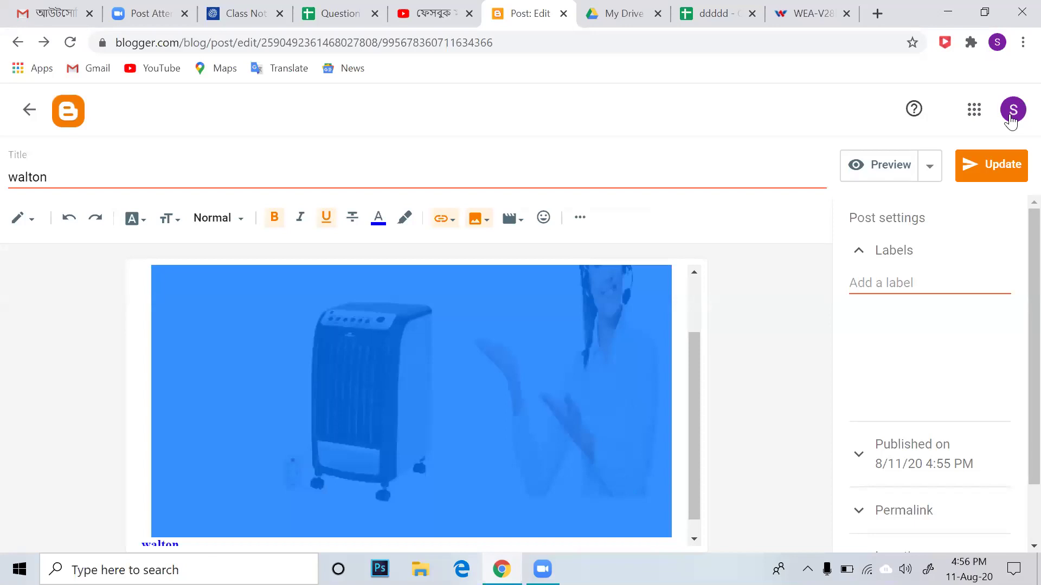
pyautogui.click(985, 171)
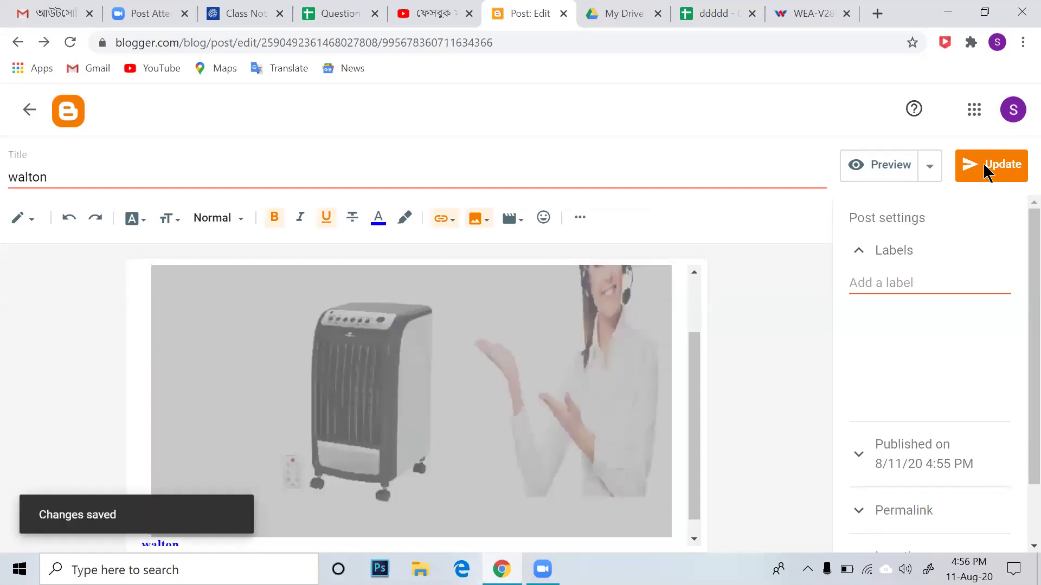
# Preview the walton post, then close the preview
pyautogui.click(884, 168)
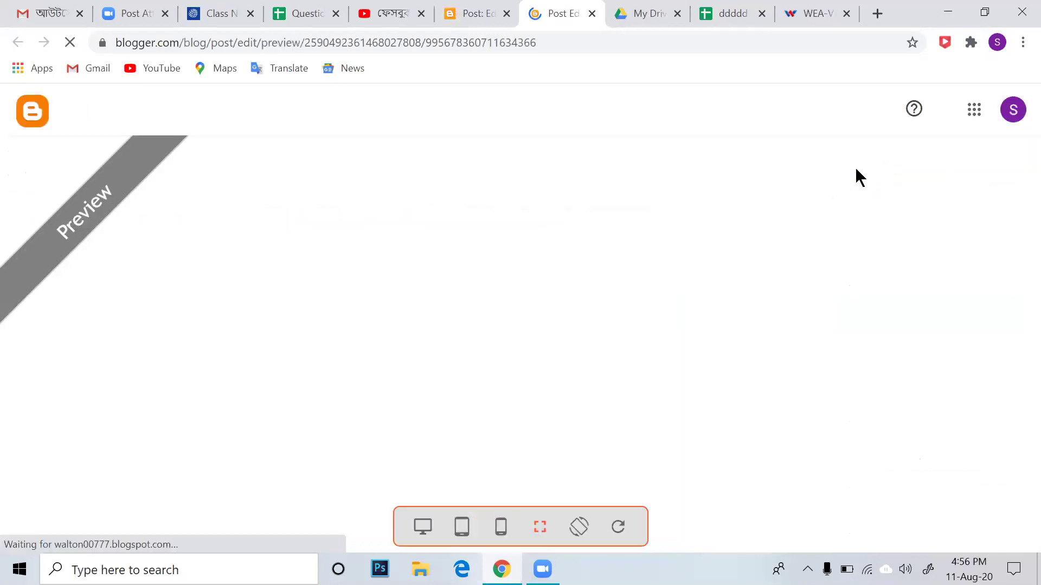
pyautogui.scroll(-5, 473, 346)
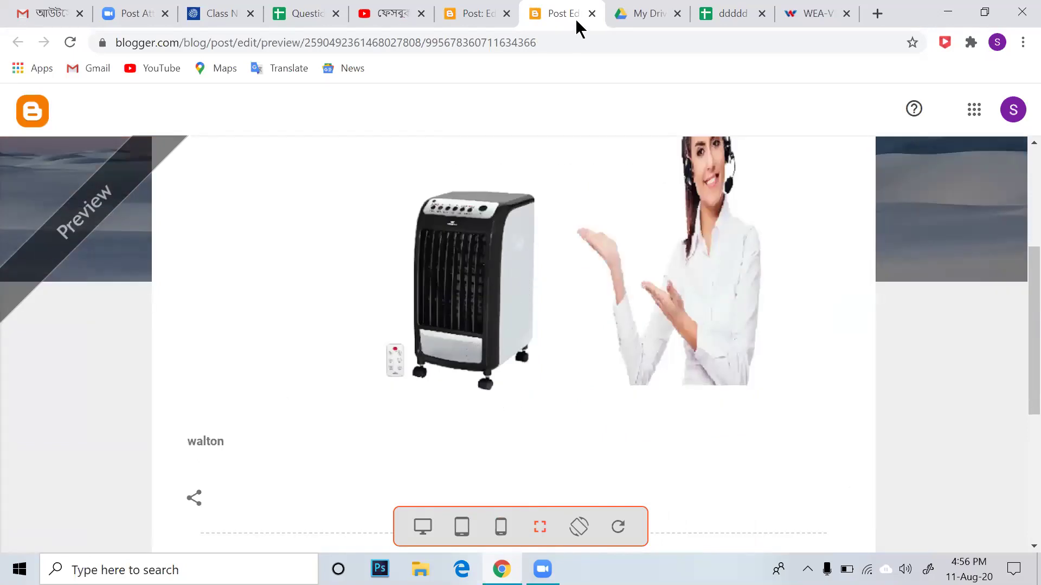
pyautogui.click(591, 14)
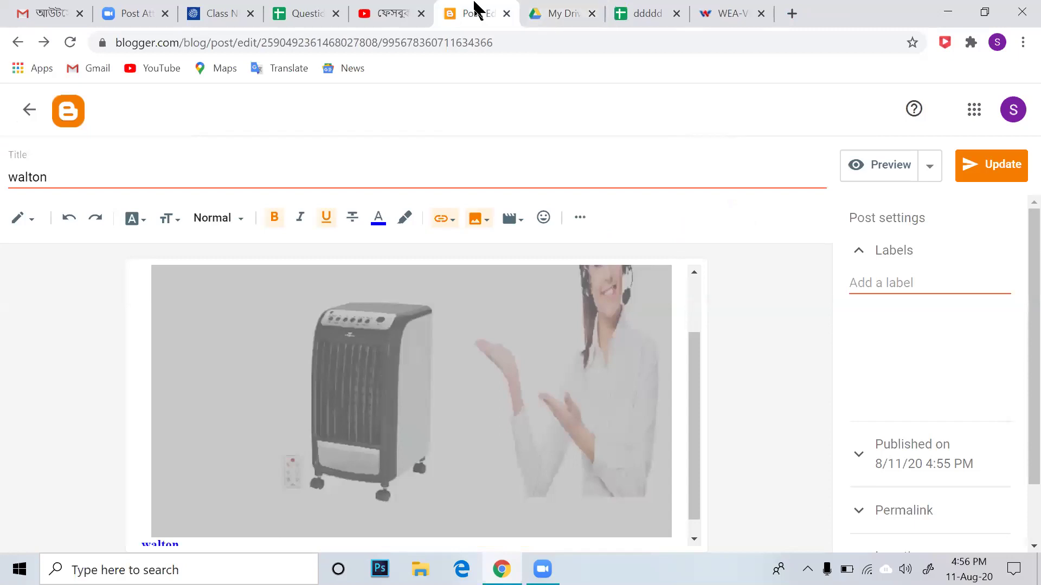
# From the posts list, view the live walton post and confirm its link opens the WEA-V28R page
pyautogui.click(78, 114)
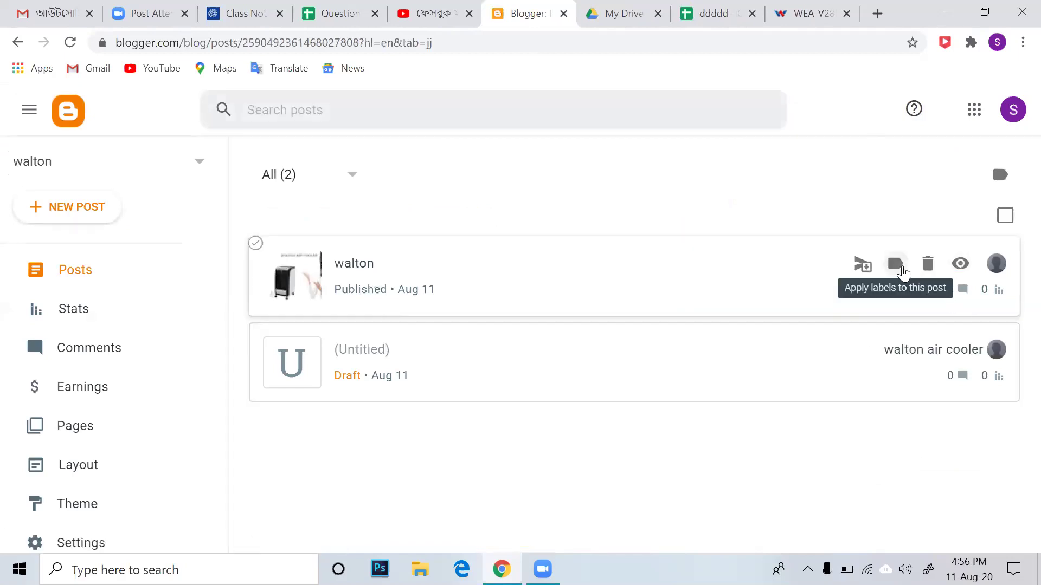
pyautogui.click(958, 266)
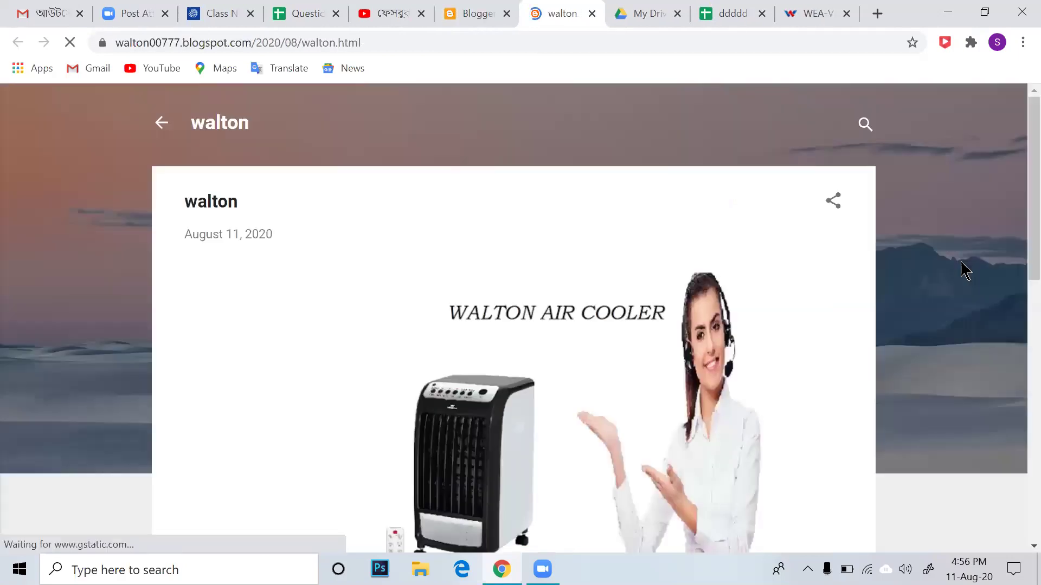
pyautogui.scroll(-5, 376, 288)
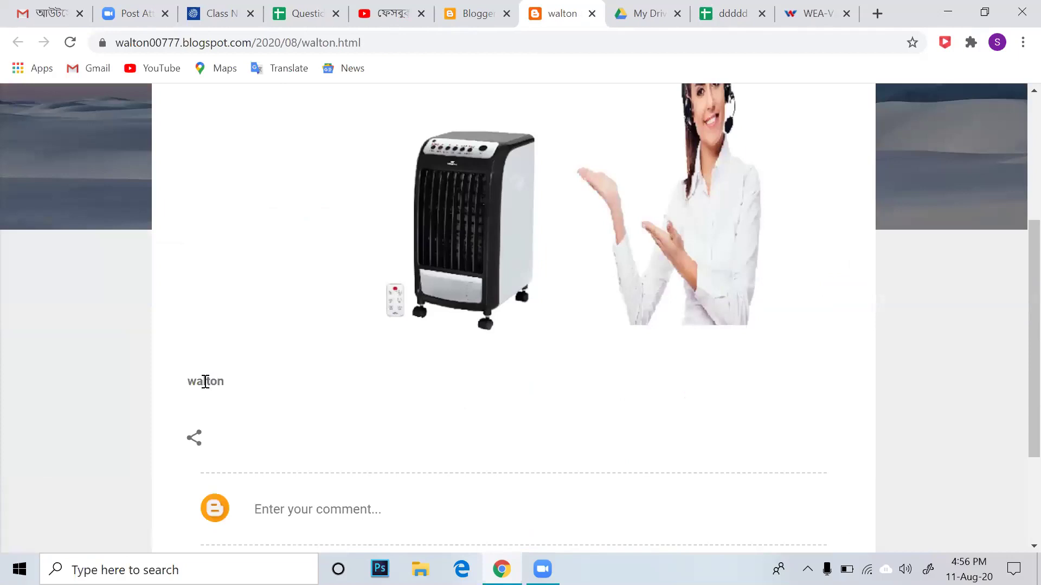
pyautogui.click(522, 221)
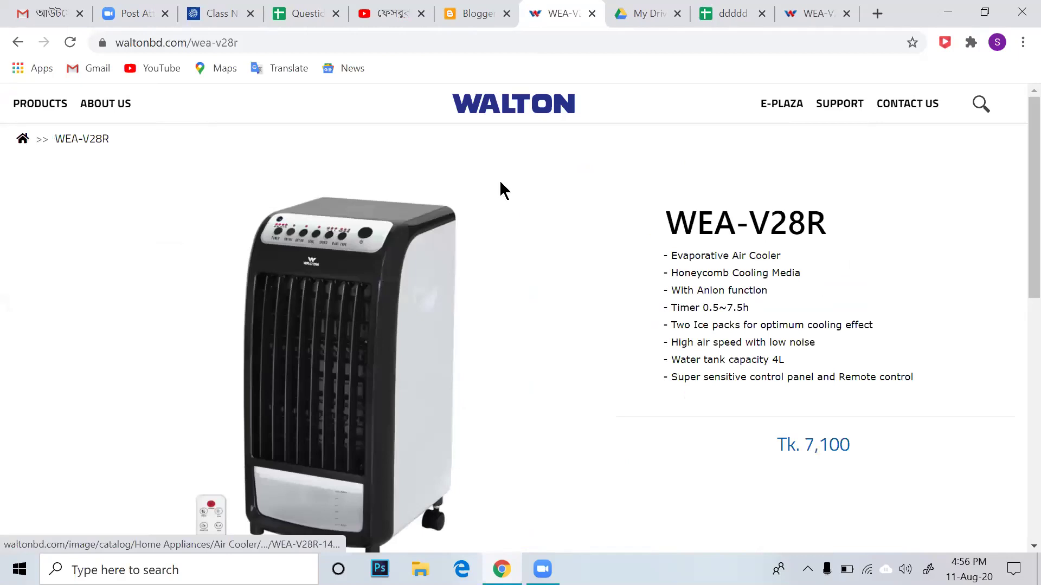
pyautogui.click(592, 14)
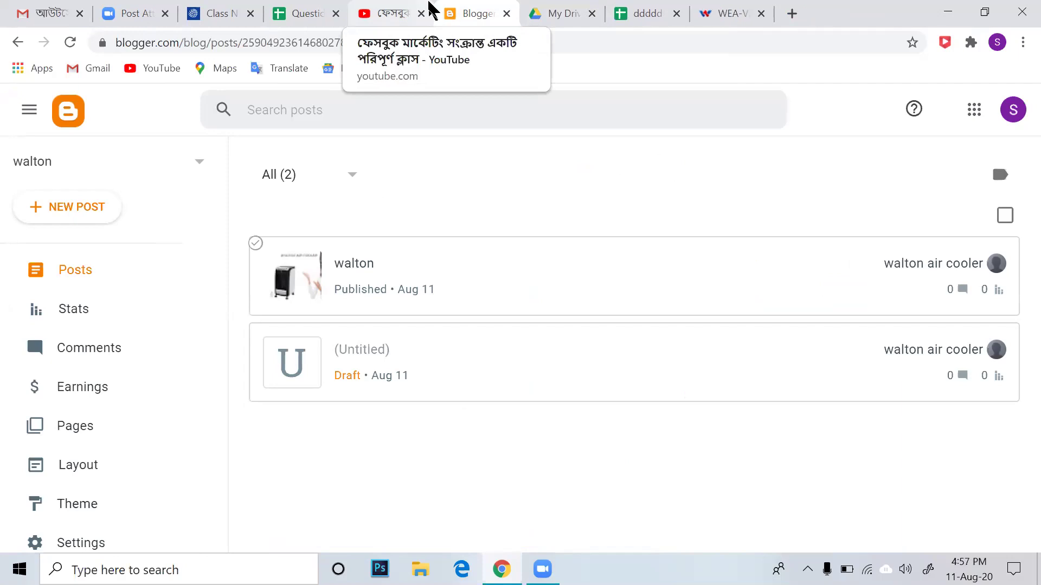
# Add a new Chrome profile with a name for the person and the corgi picture
pyautogui.click(996, 43)
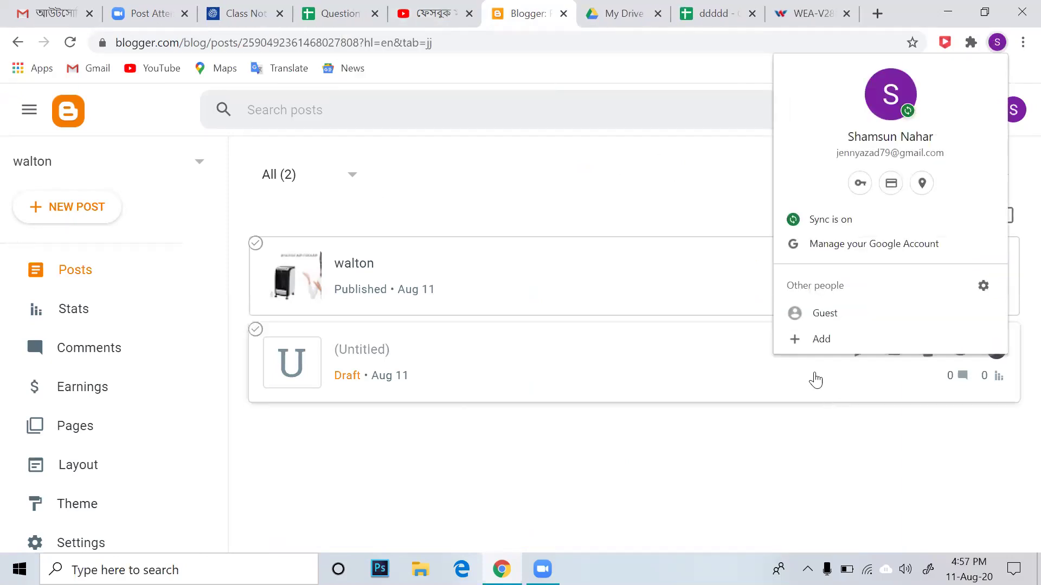
pyautogui.click(516, 144)
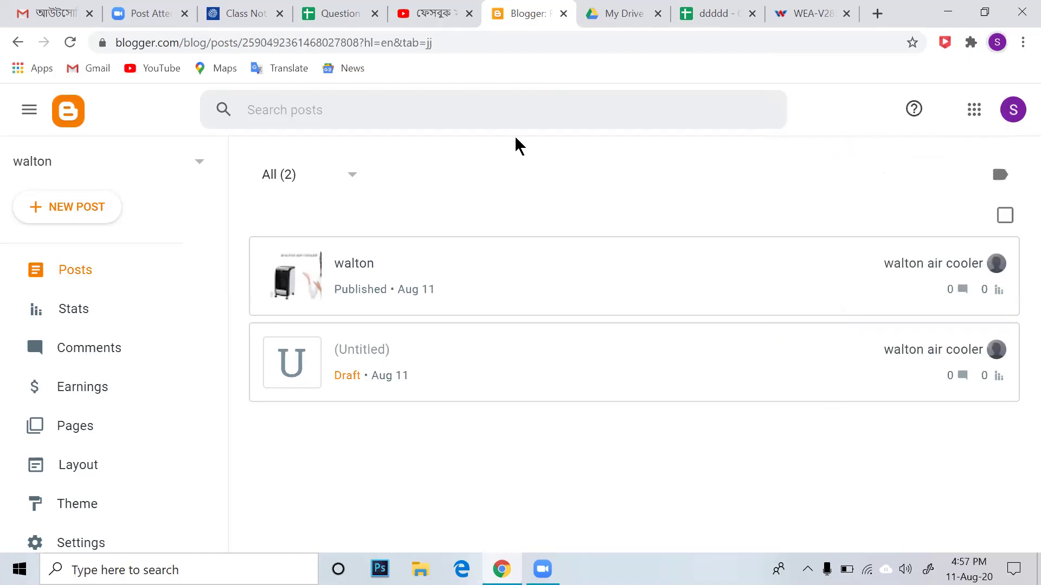
pyautogui.click(999, 42)
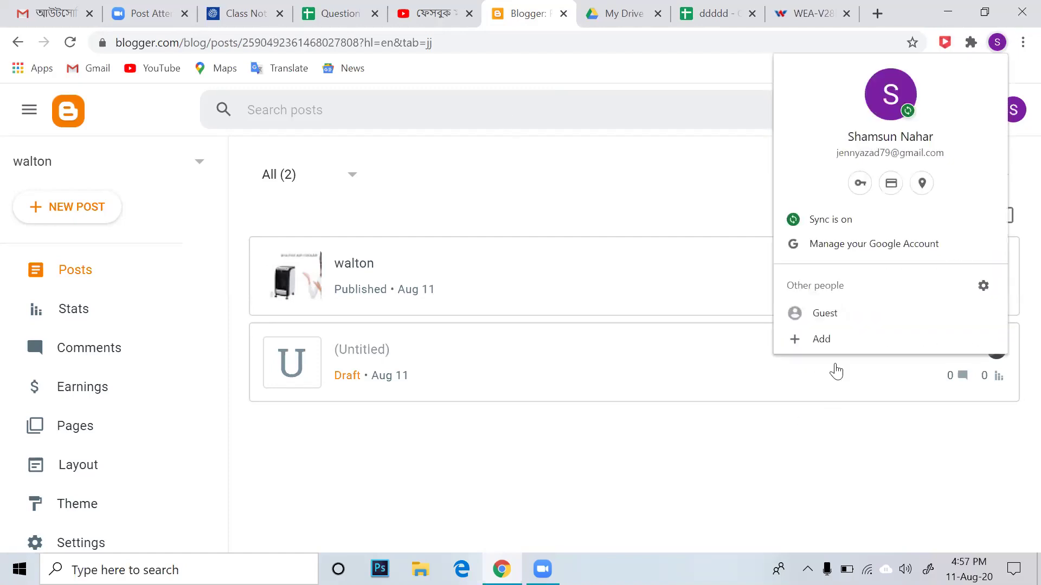
pyautogui.click(835, 341)
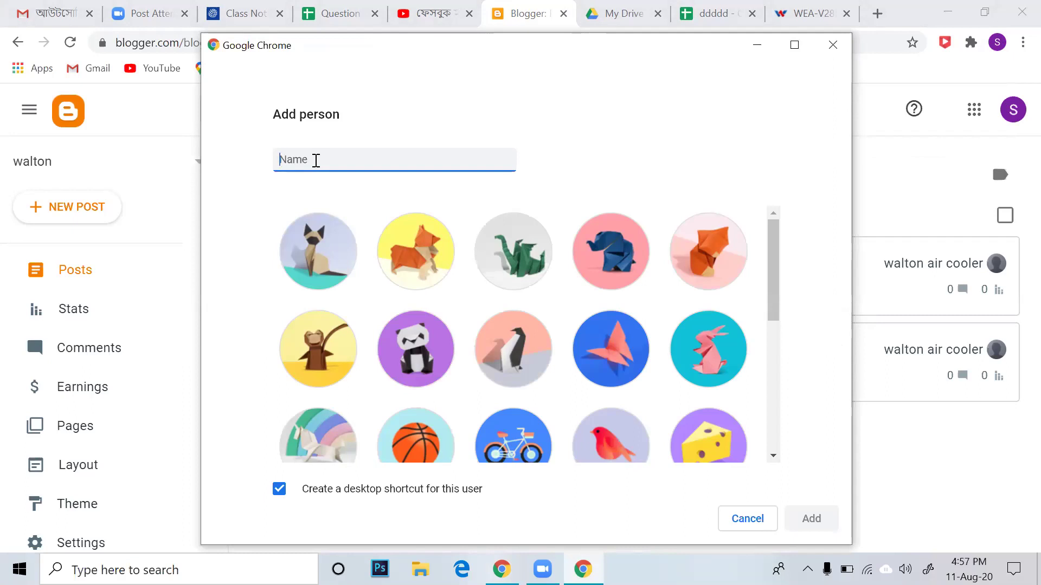
pyautogui.write('samnur')
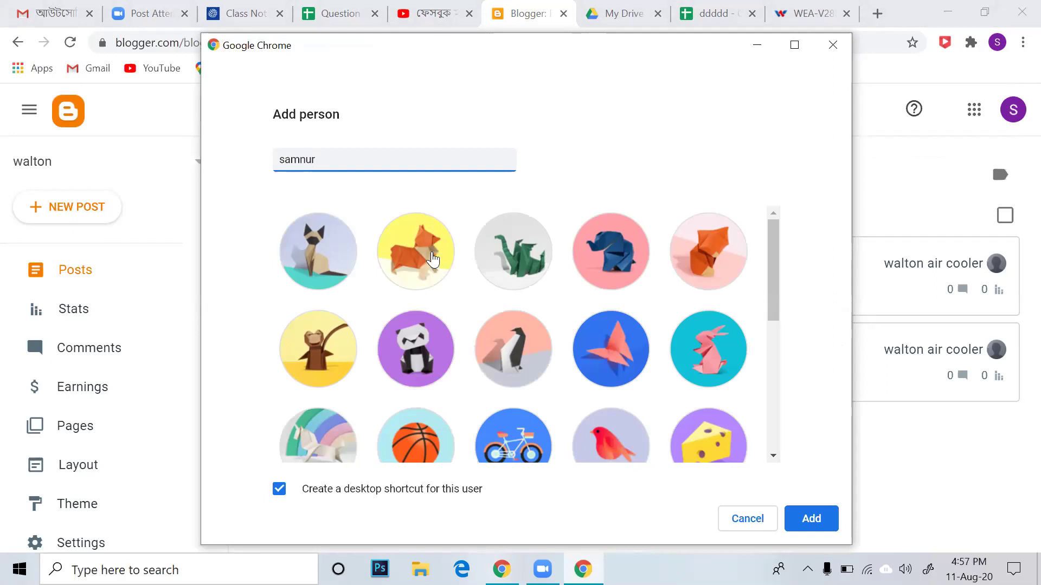
pyautogui.click(285, 161)
pyautogui.write('h')
pyautogui.click(403, 275)
pyautogui.click(802, 521)
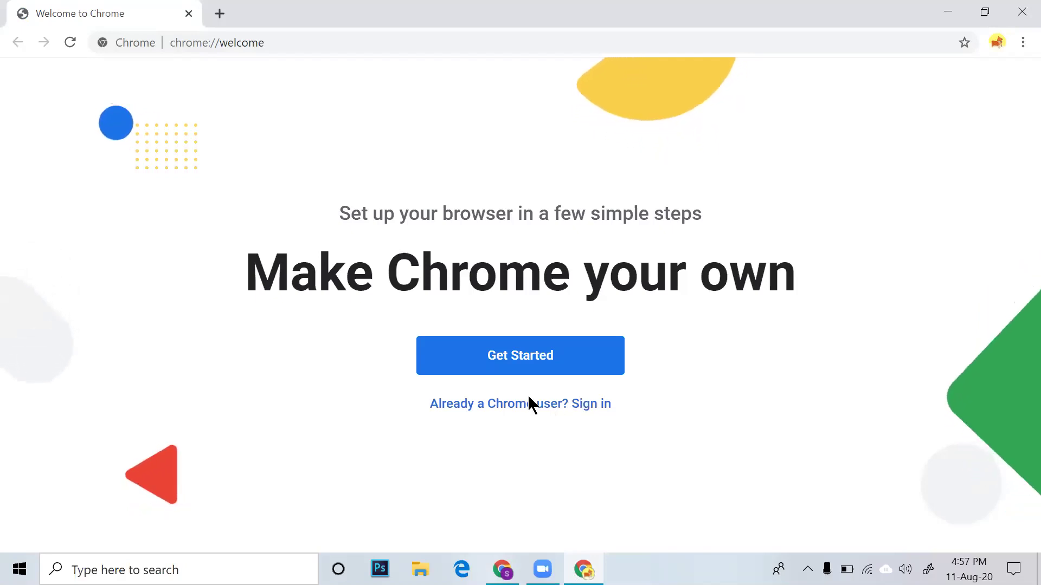
# Finish the new profile's welcome setup without bookmarks, default-browser change or sign-in, then close it
pyautogui.click(519, 356)
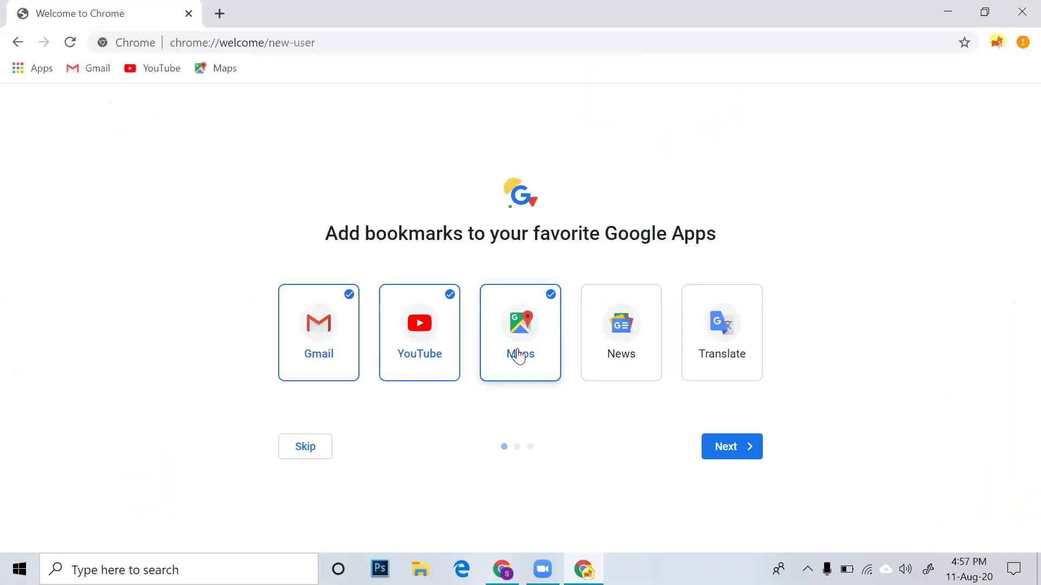
pyautogui.click(297, 455)
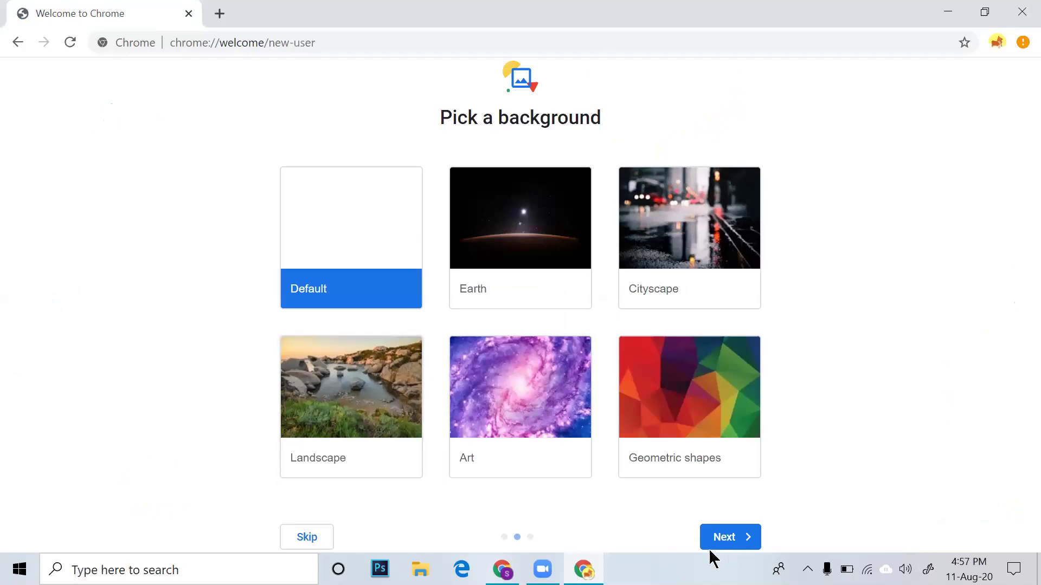
pyautogui.click(744, 536)
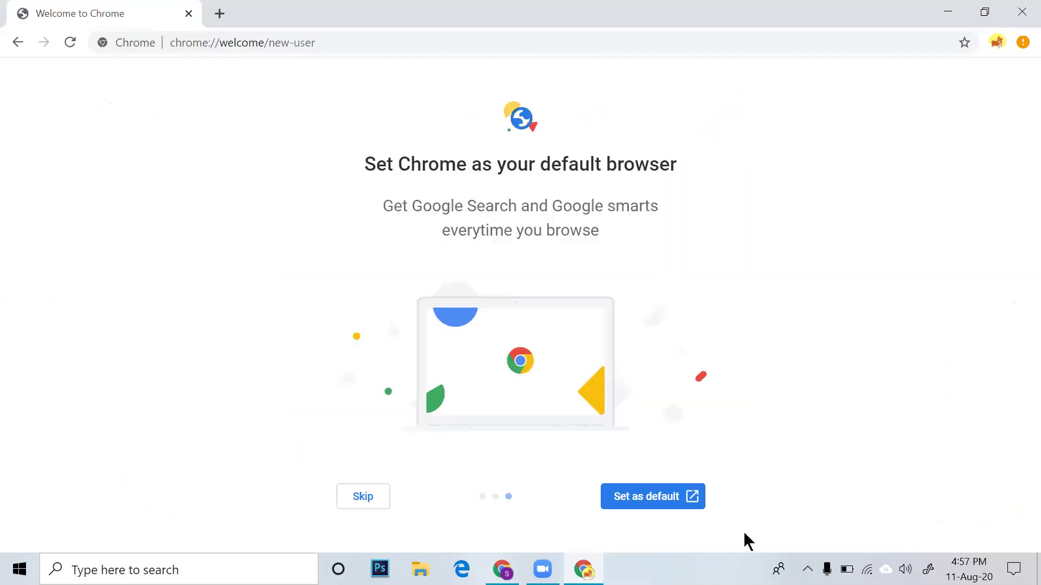
pyautogui.click(363, 497)
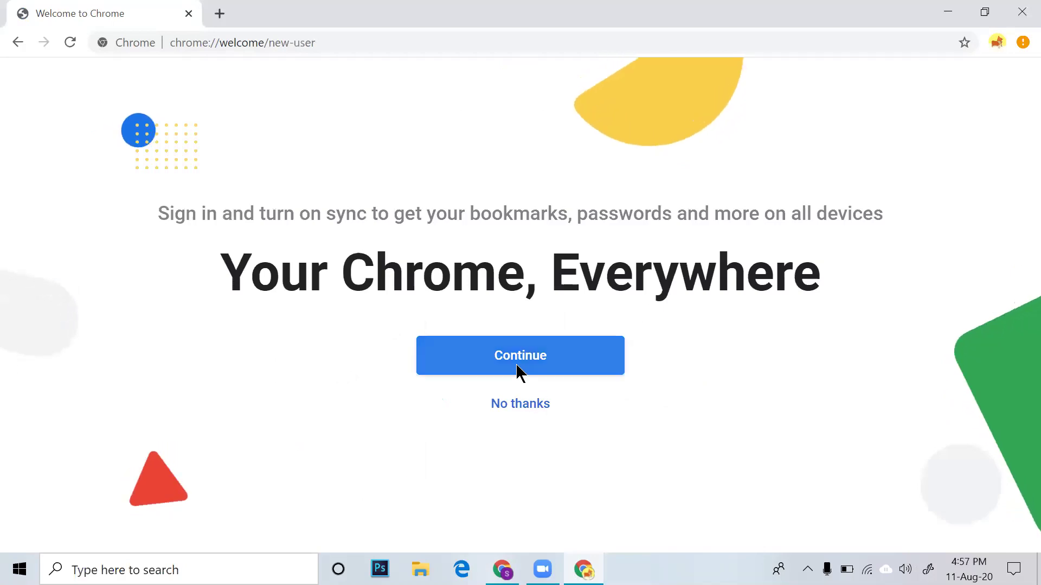
pyautogui.click(519, 399)
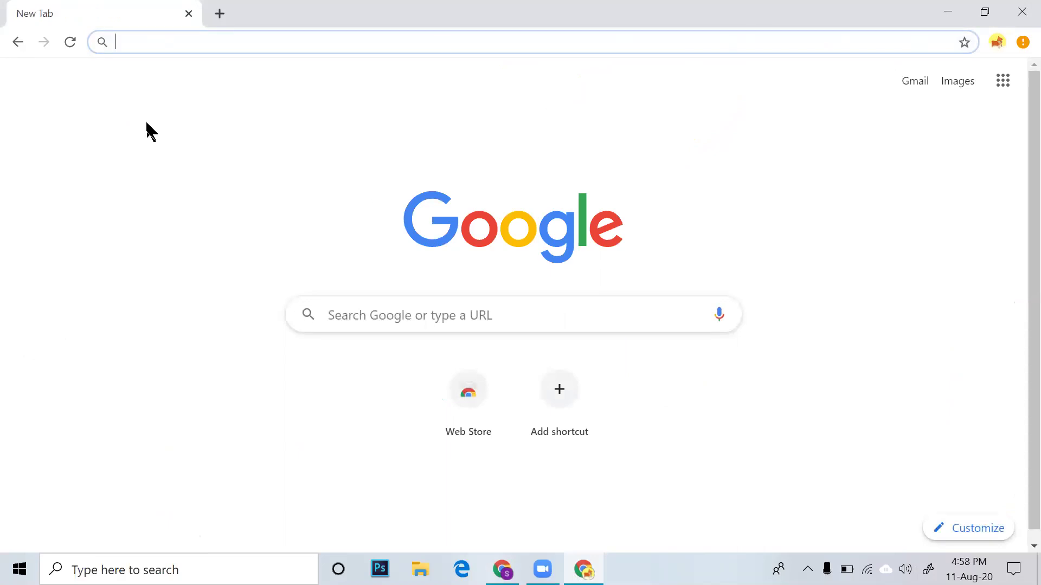
pyautogui.click(1019, 12)
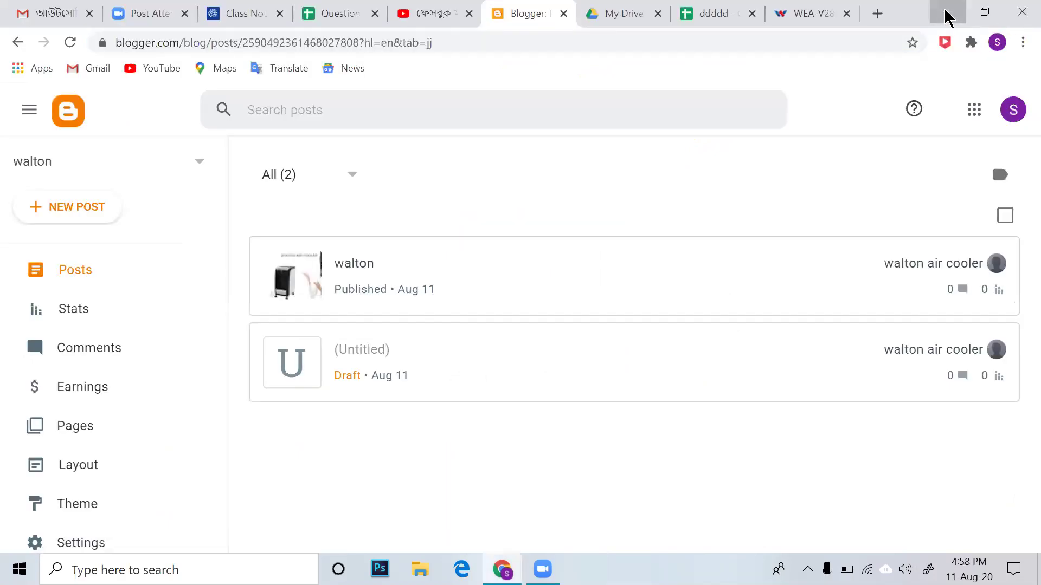
# Minimize the Blogger browser window
pyautogui.click(946, 12)
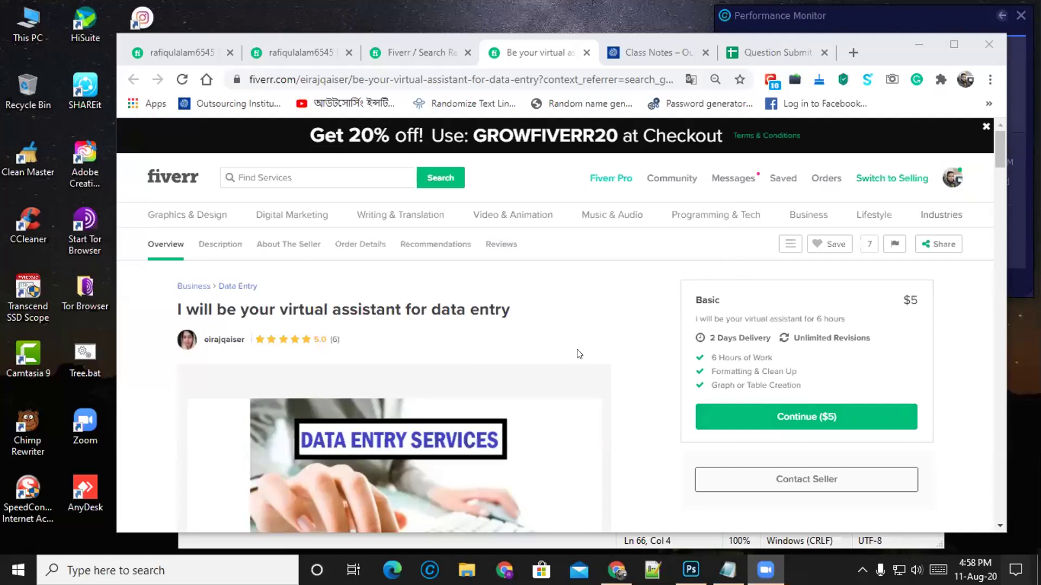
# Go to your own Fiverr profile page from the account menu
pyautogui.click(949, 175)
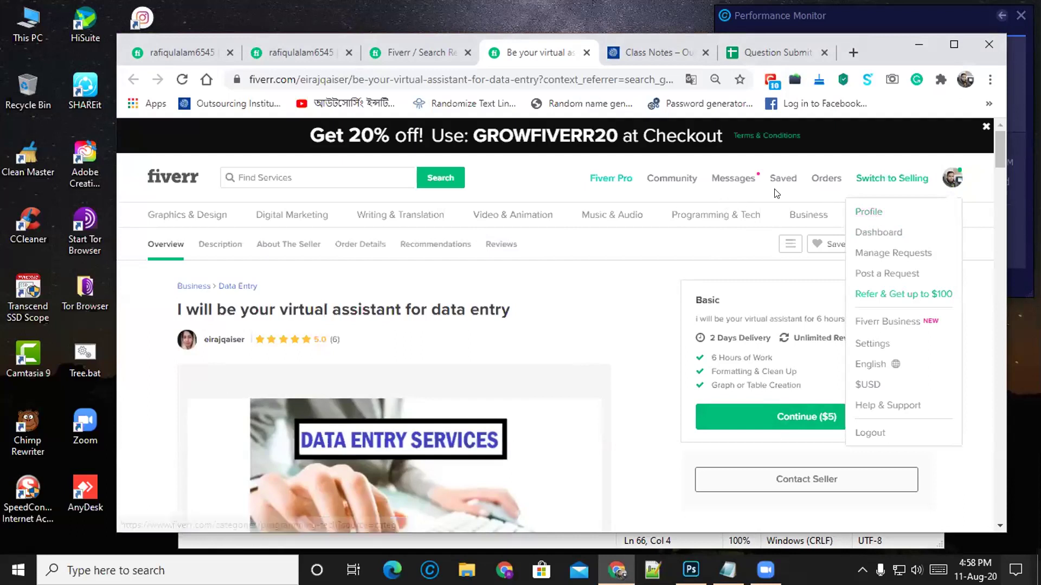
pyautogui.click(874, 212)
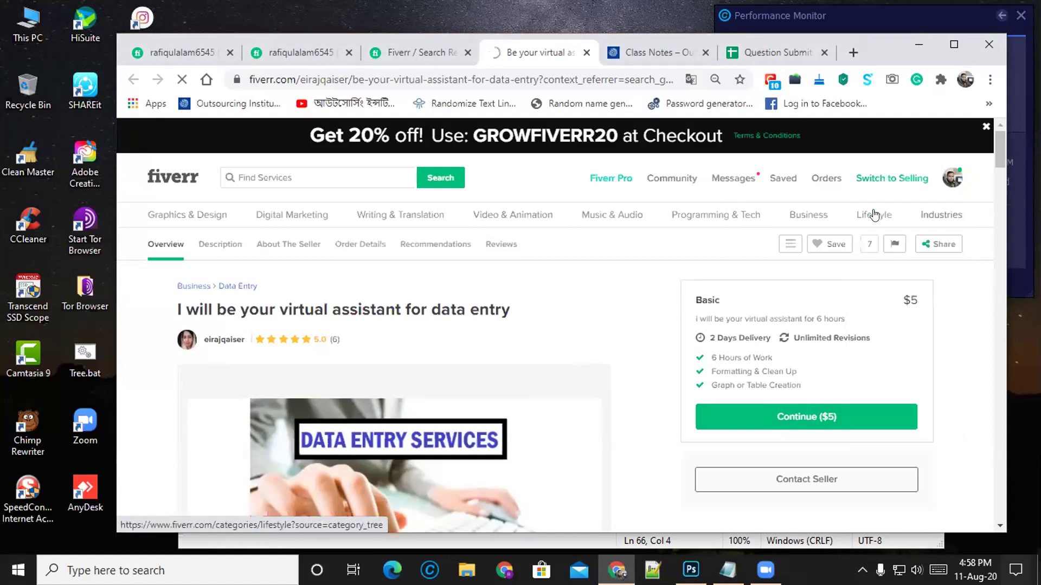